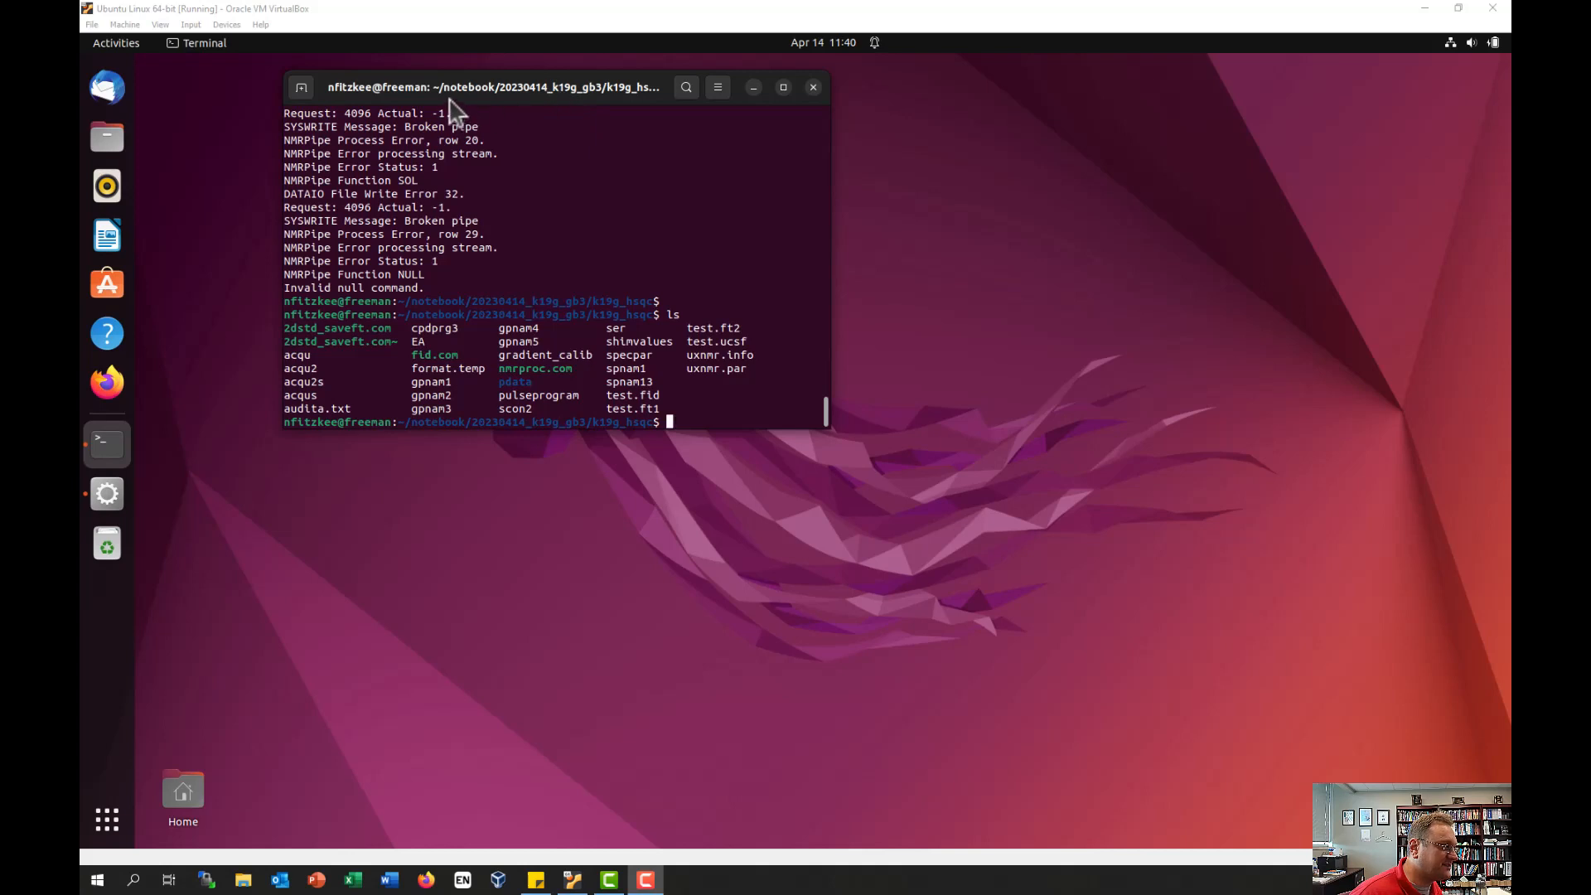
# Step: Read through the 2dstd_saveft.com processing script in the terminal and list the files in the k19g_hsqc folder
pyautogui.click(741, 259)
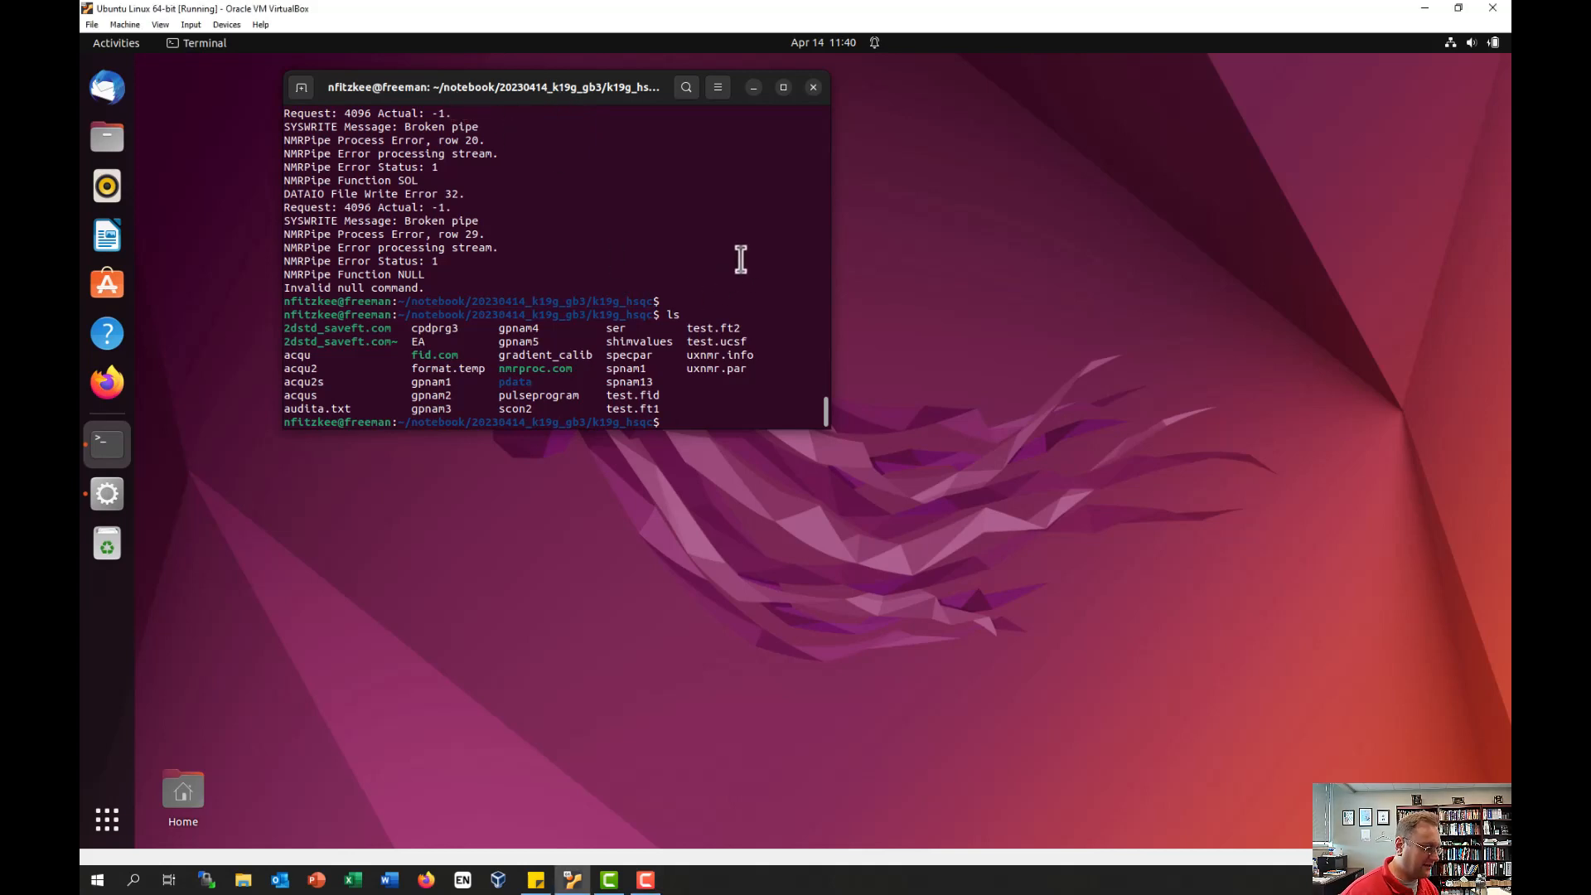
pyautogui.write('more ')
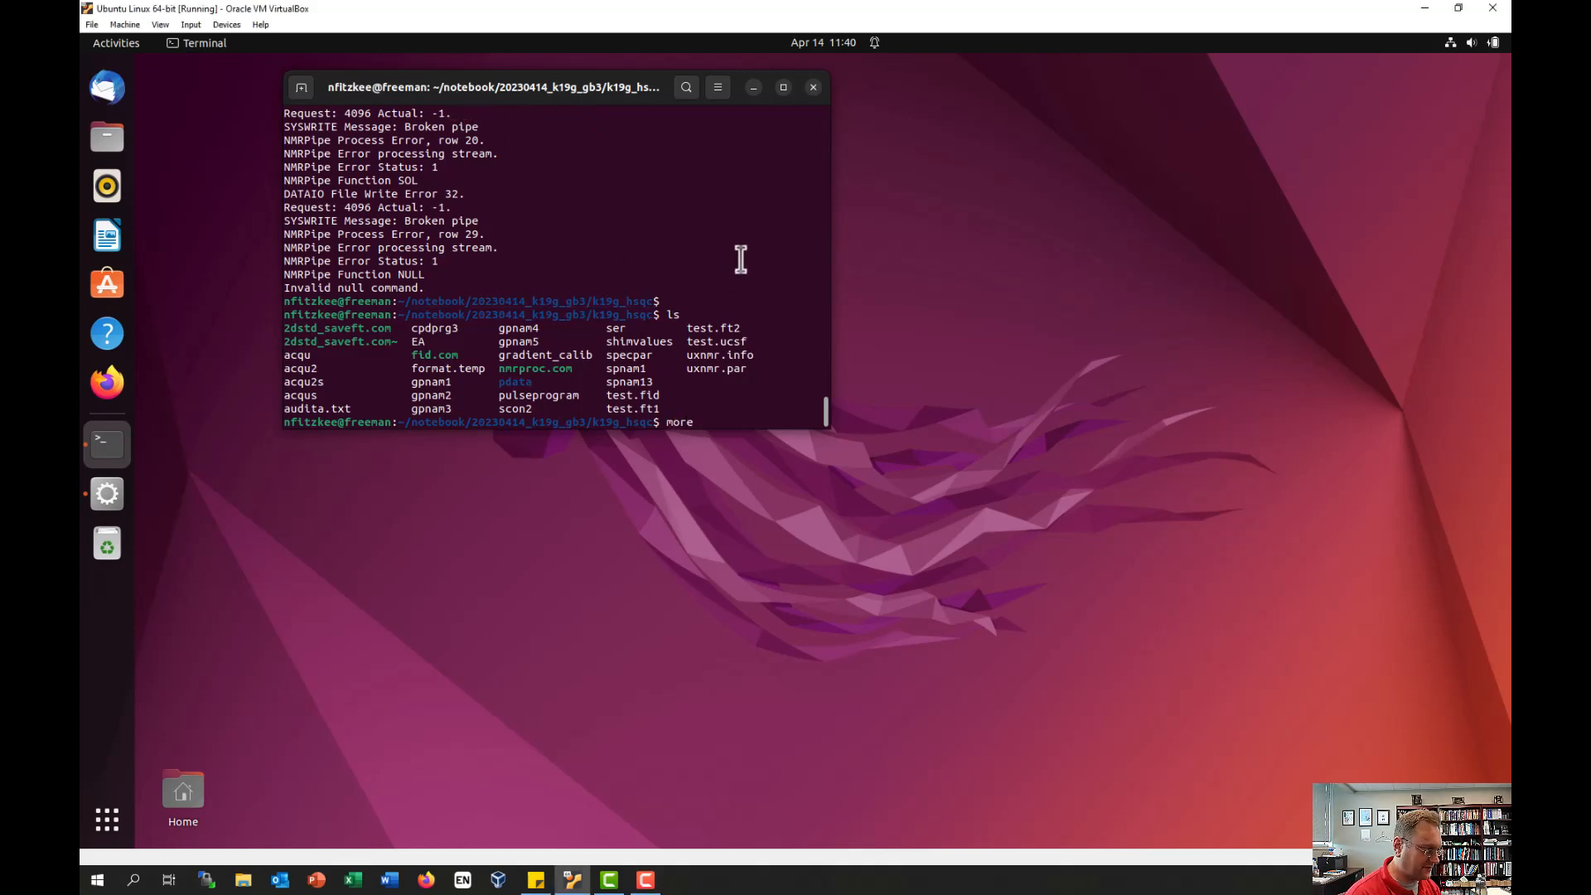
pyautogui.write('2ds')
pyautogui.press('Tab')
pyautogui.press('Return')
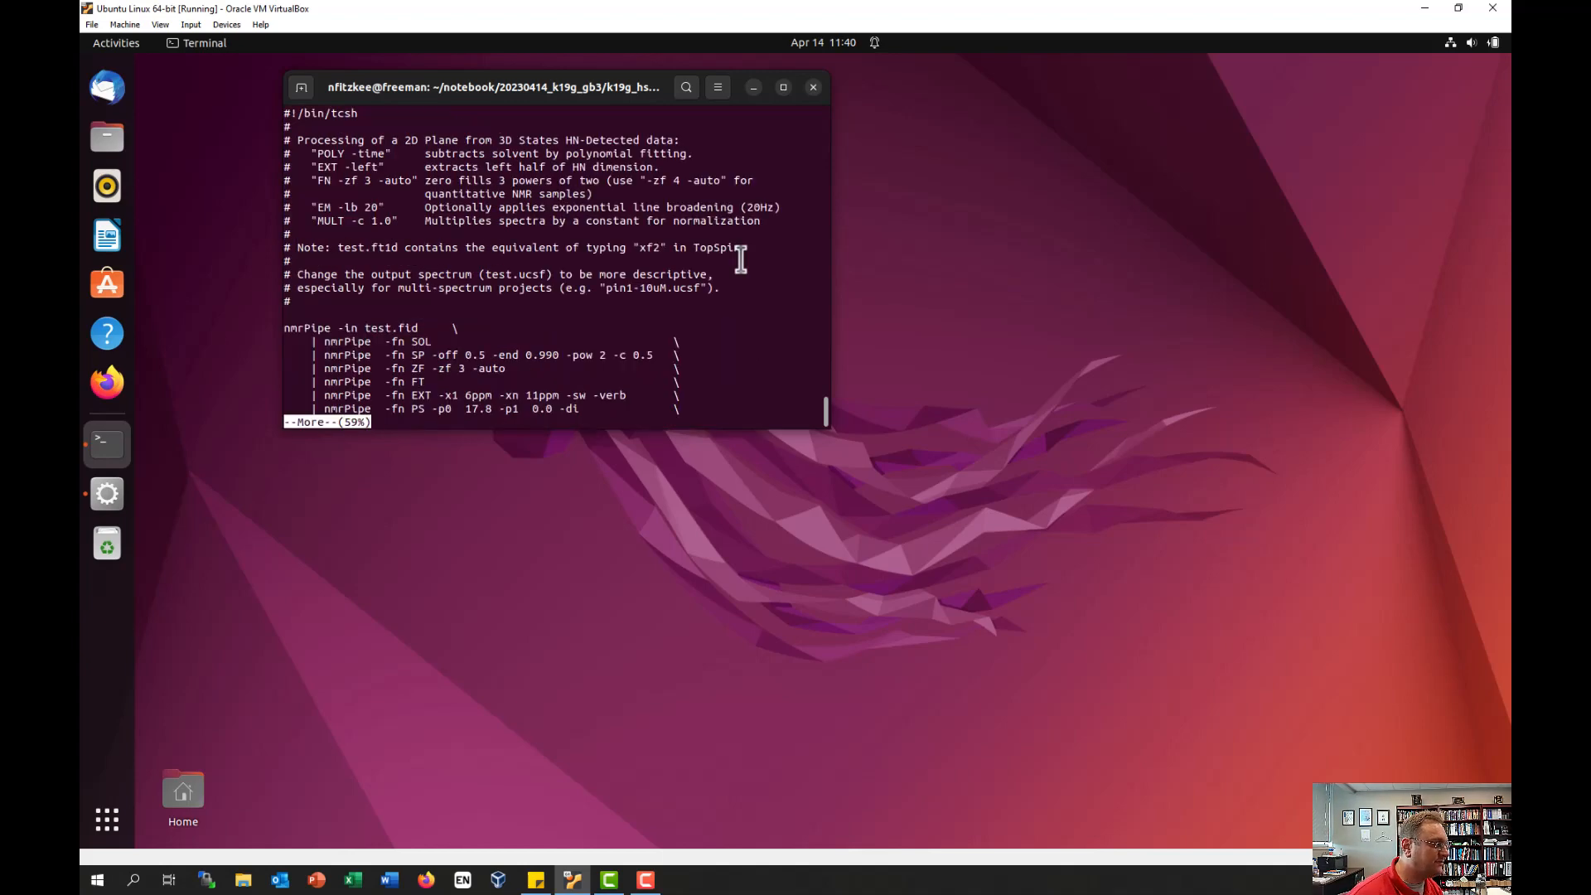
pyautogui.press('space')
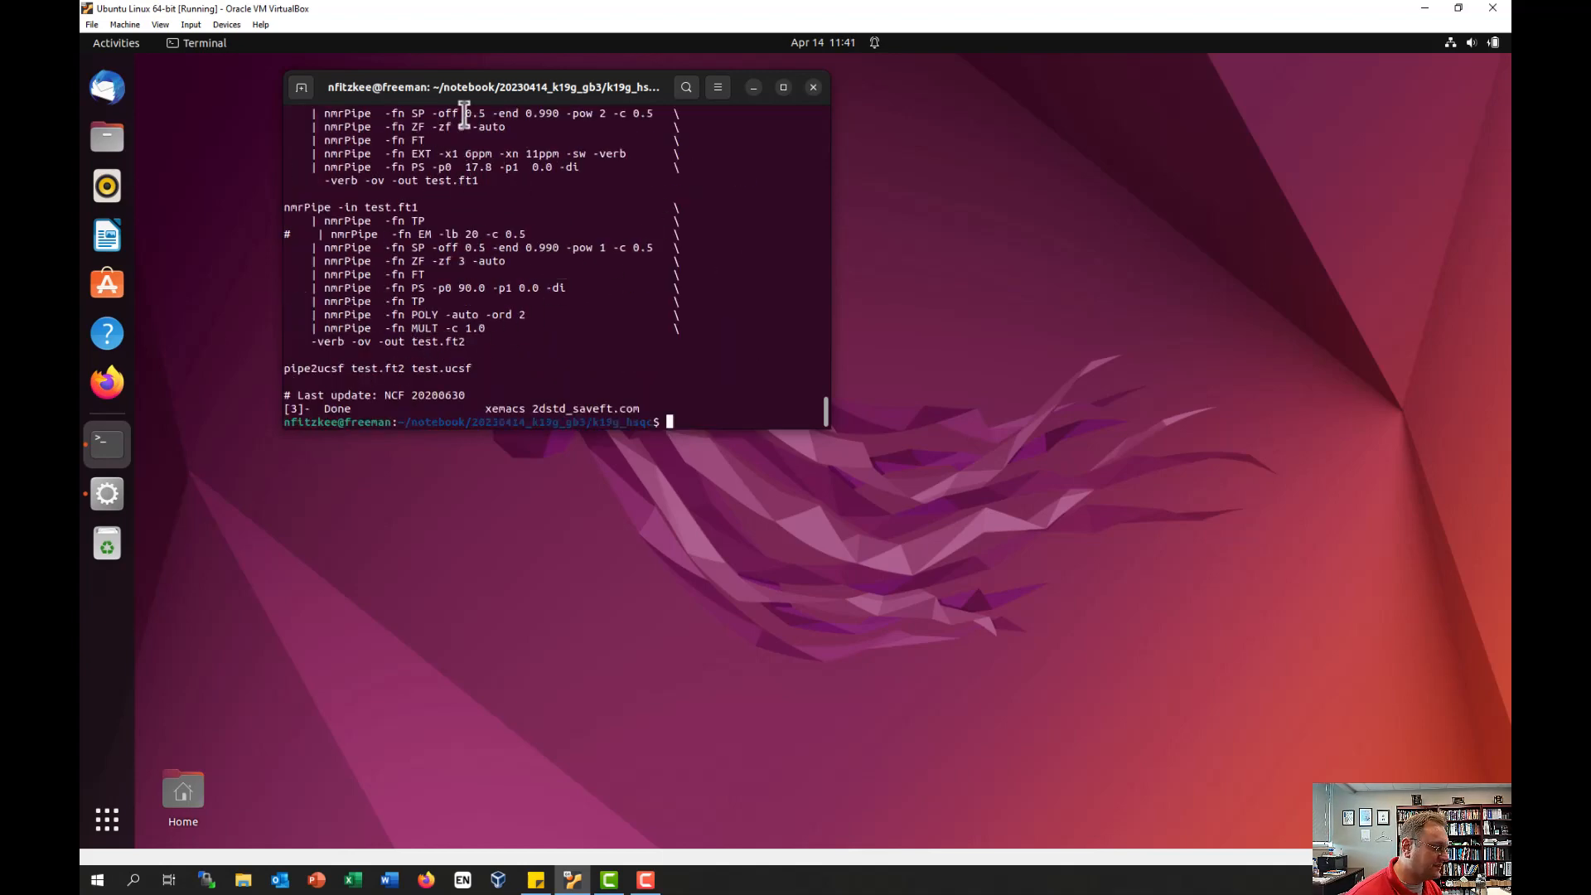
pyautogui.scroll(2, 554, 239)
pyautogui.scroll(3, 555, 238)
pyautogui.scroll(-5, 555, 237)
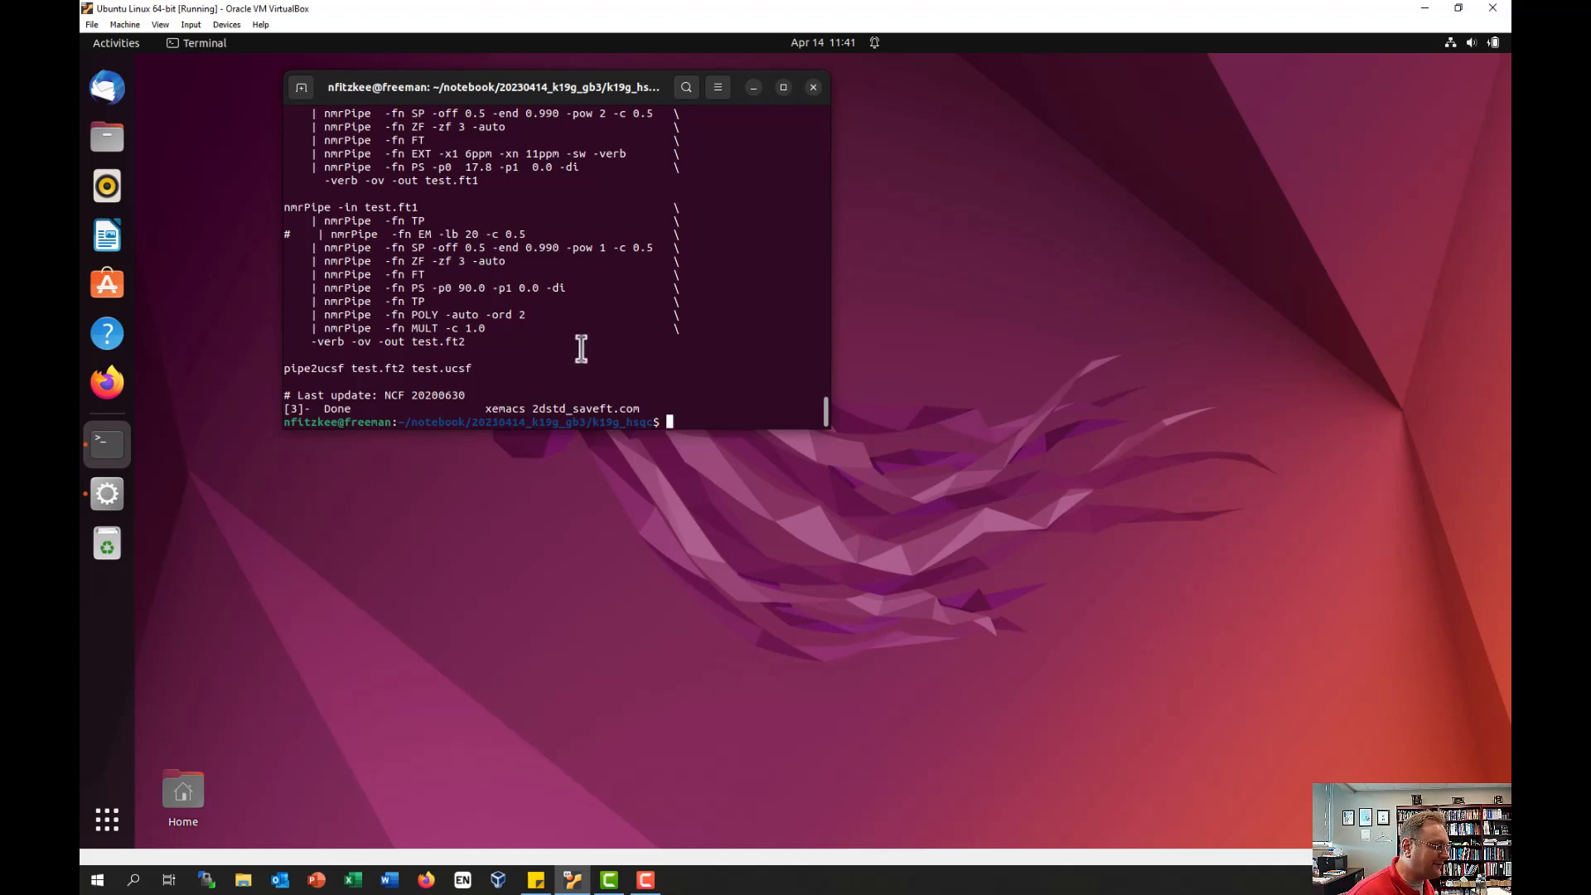
pyautogui.scroll(1, 584, 348)
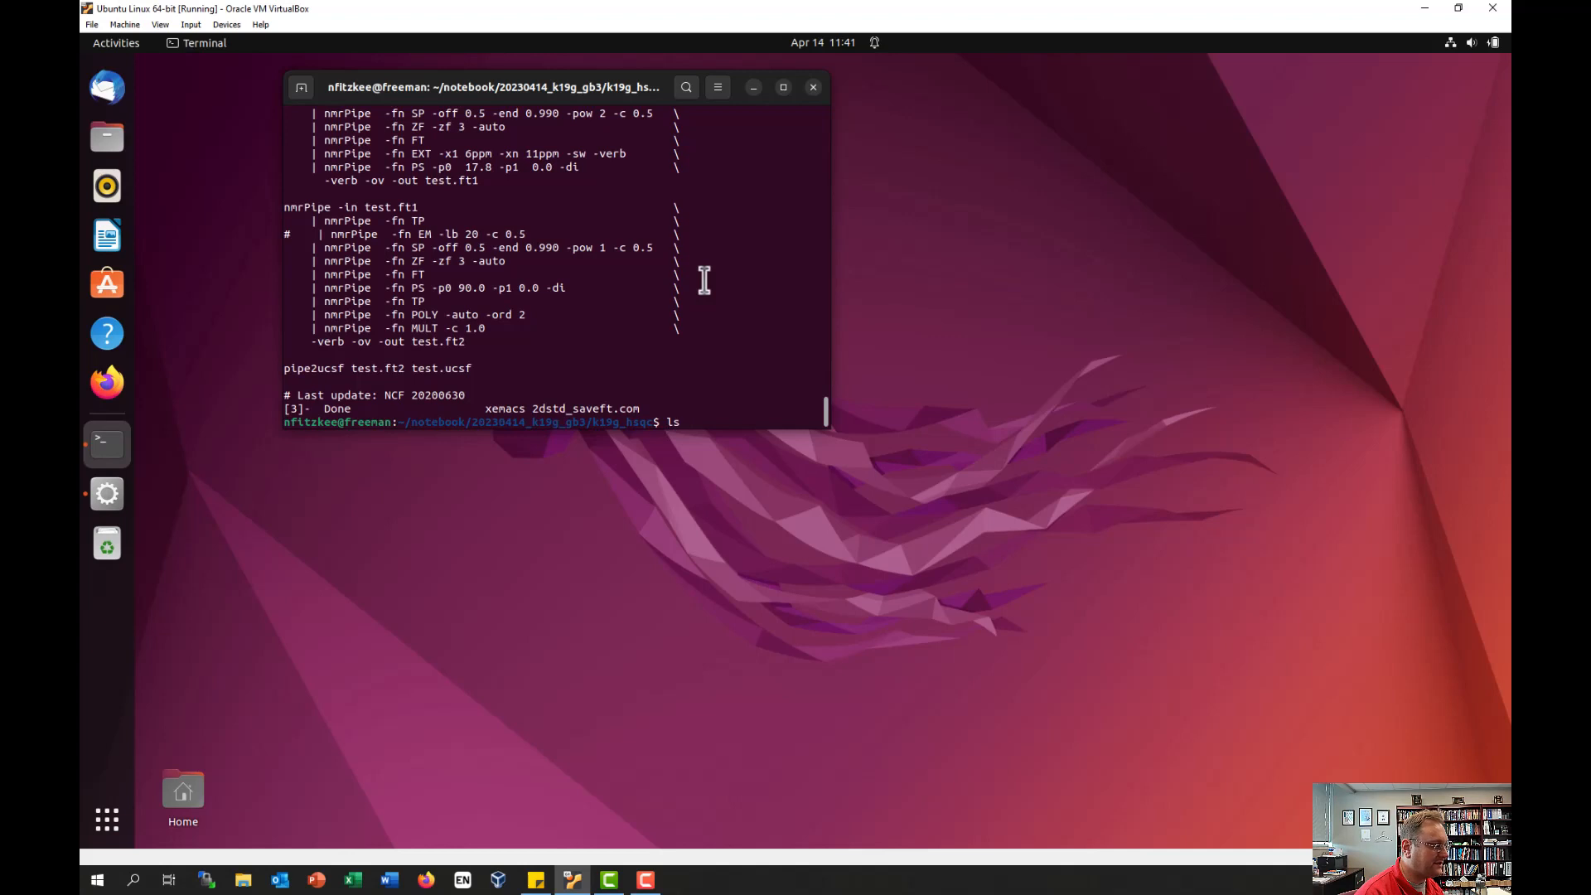
pyautogui.press('Return')
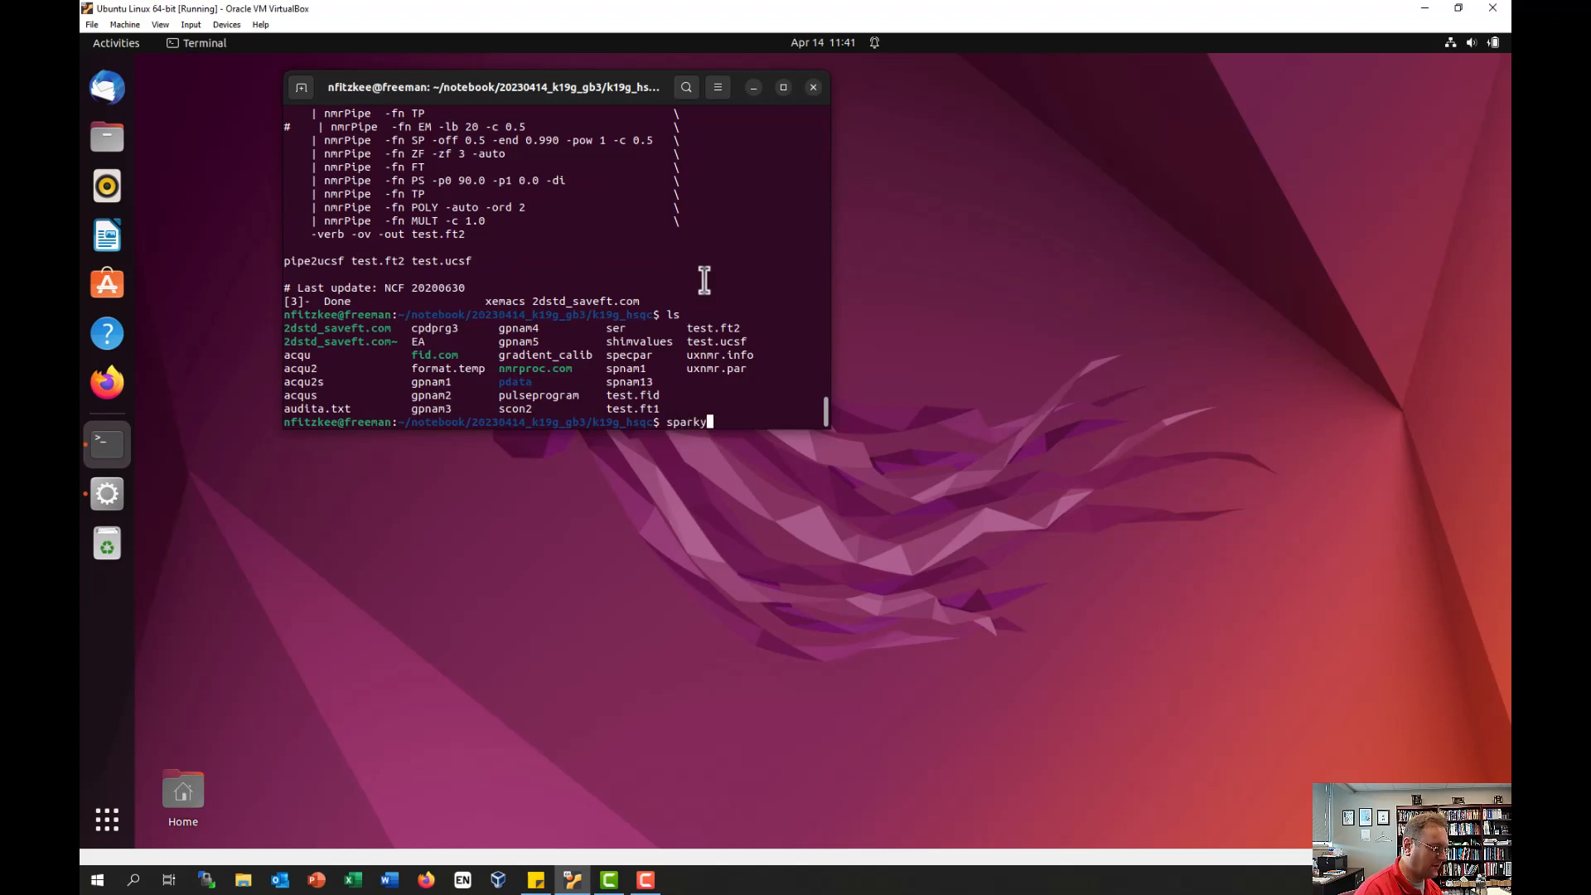
pyautogui.press('Return')
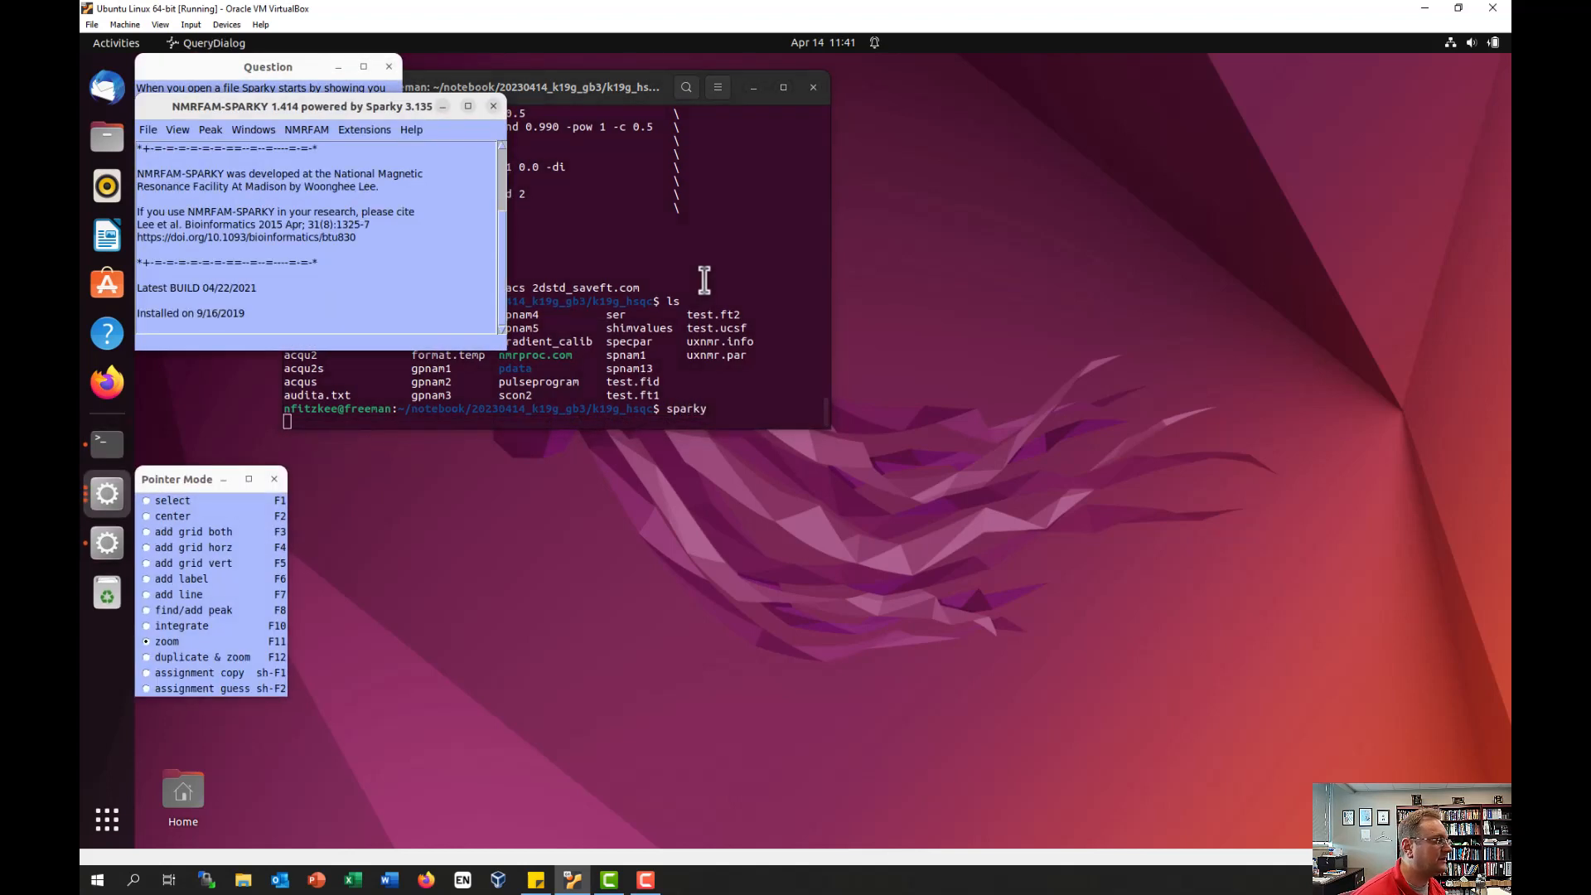
pyautogui.moveTo(305, 62); pyautogui.dragTo(1073, 135)
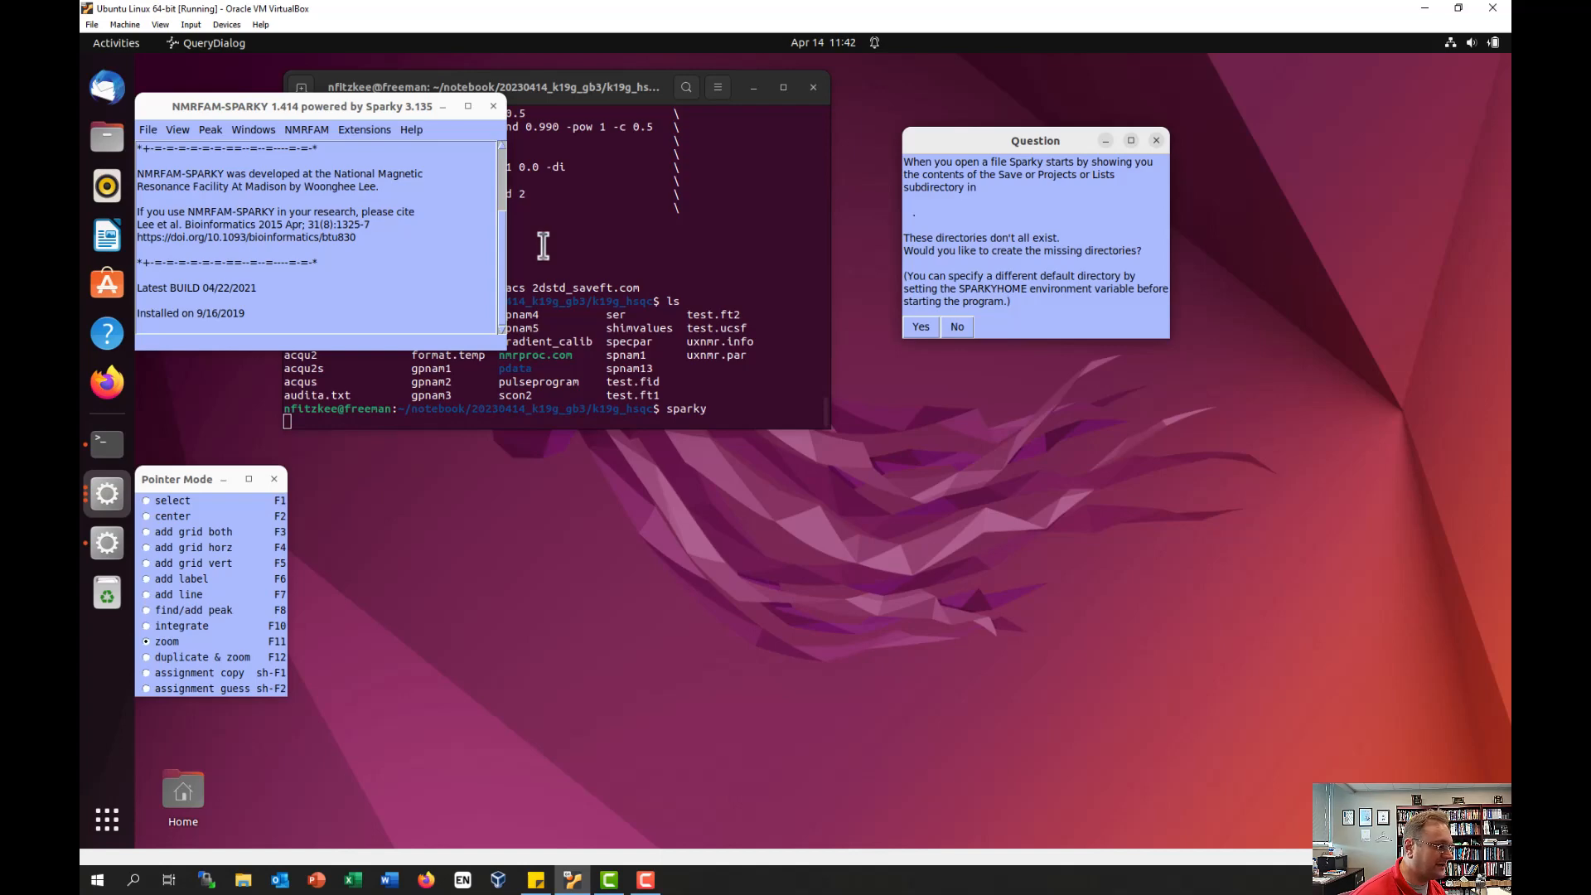
pyautogui.moveTo(1053, 138); pyautogui.dragTo(900, 91)
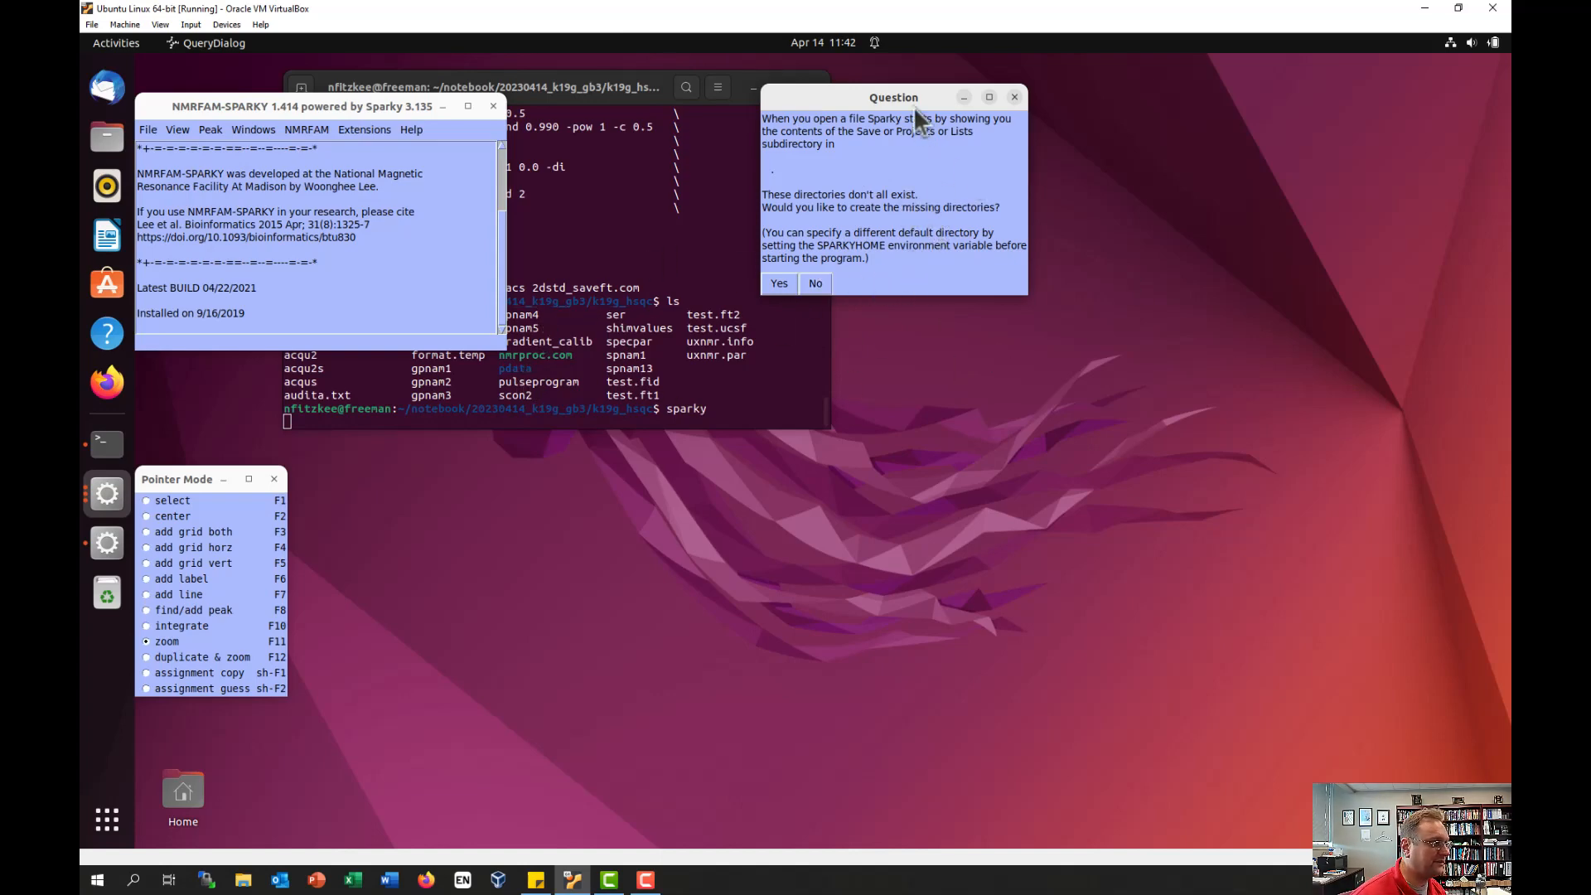
pyautogui.moveTo(900, 97); pyautogui.dragTo(789, 109)
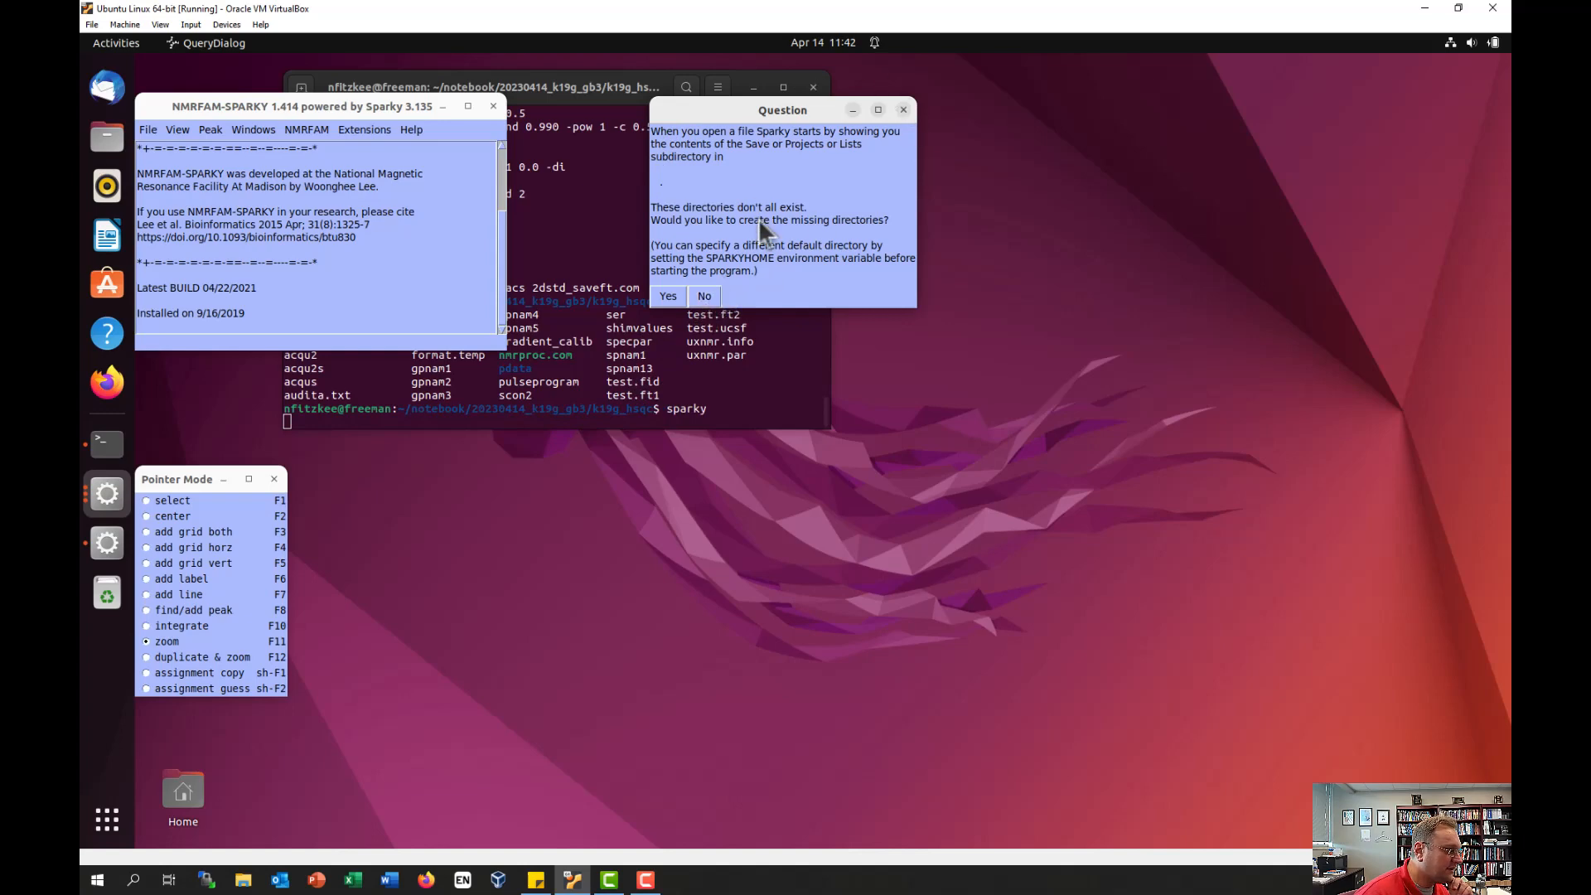
pyautogui.click(697, 300)
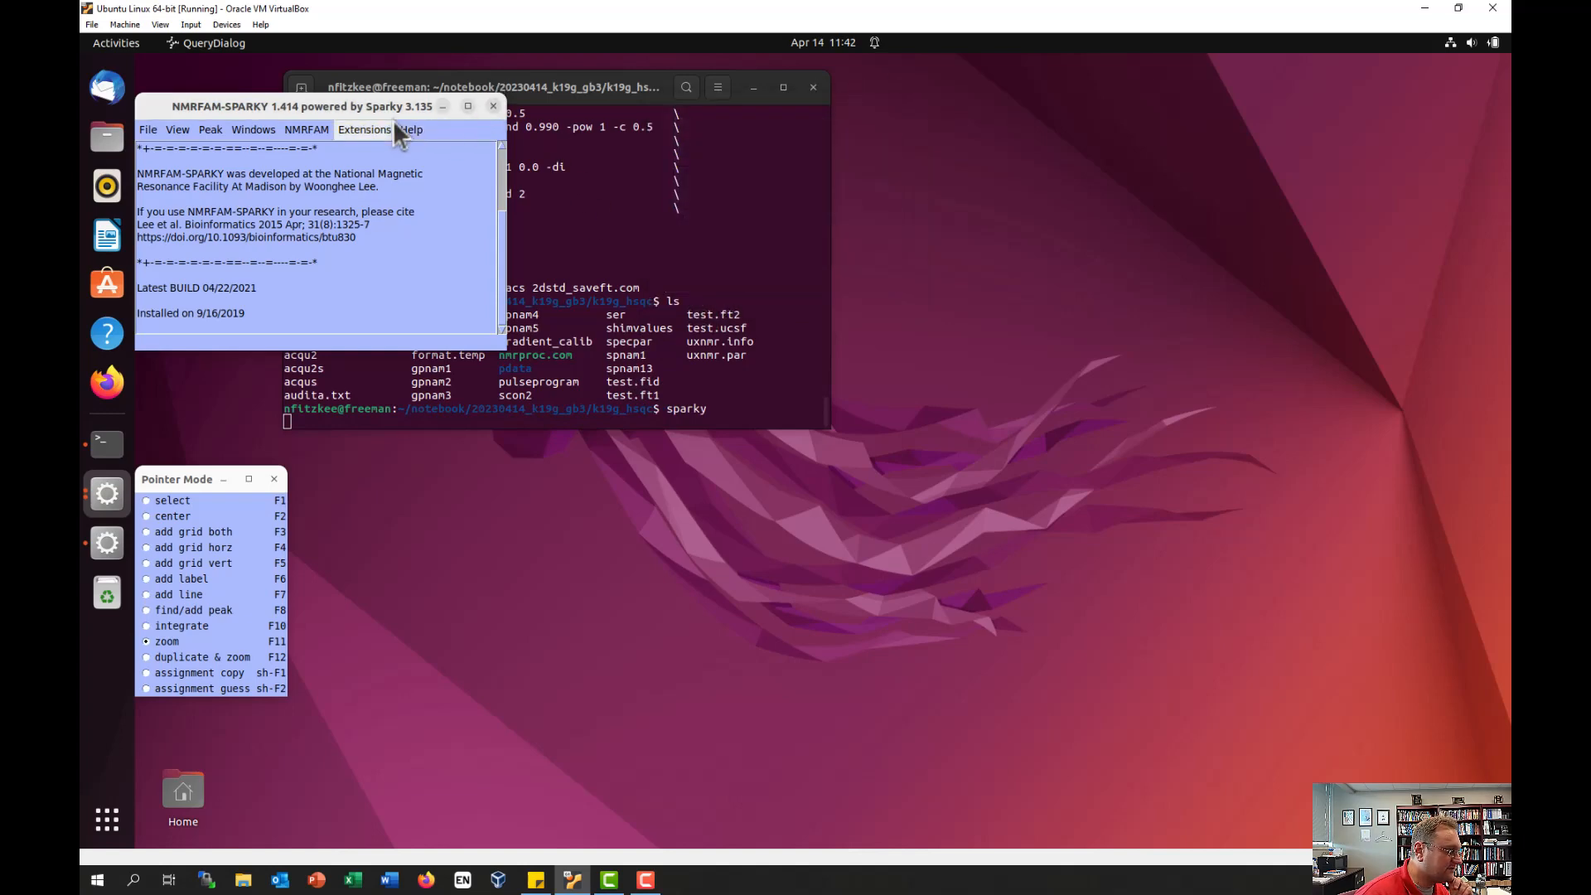
pyautogui.click(490, 104)
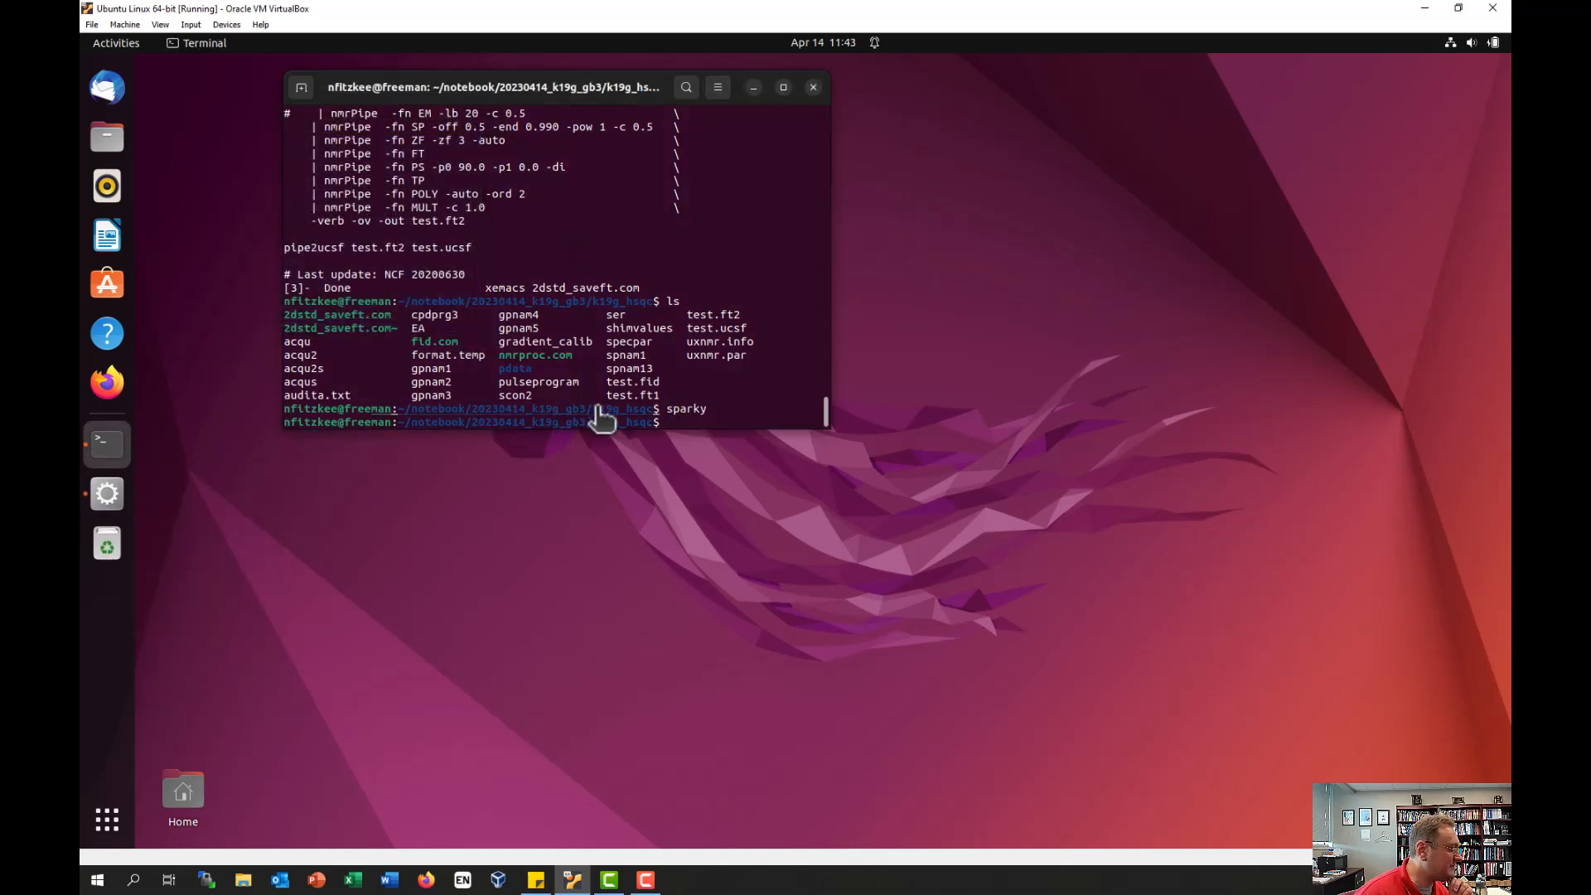
# Step: Go up to the parent 20230414_k19g_gb3 folder and list its contents
pyautogui.write('cd ..')
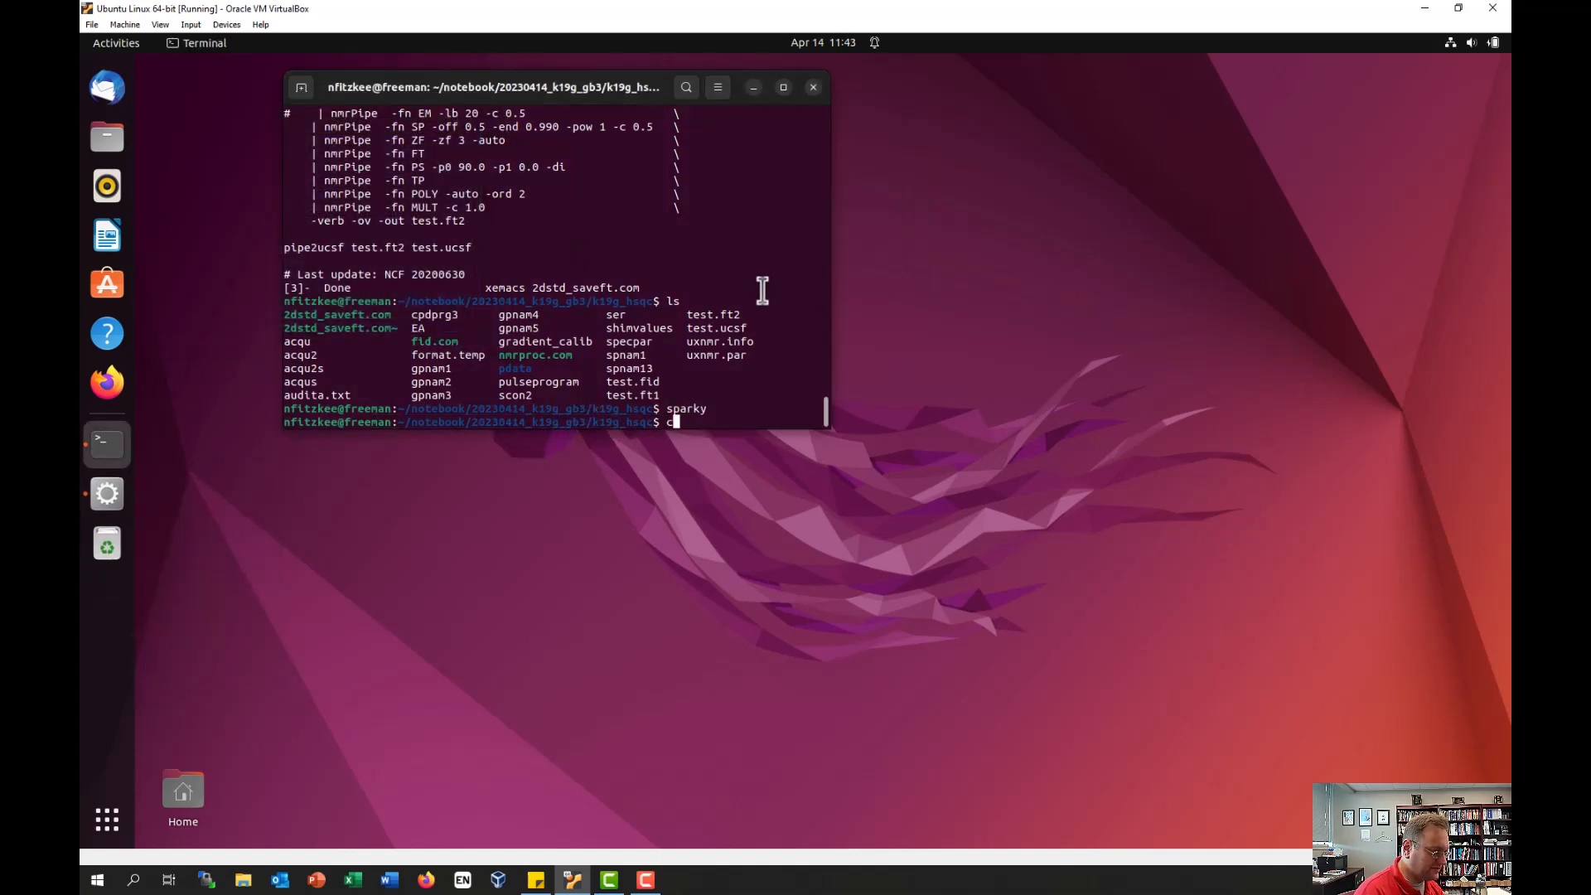
pyautogui.press('Return')
pyautogui.write('ls')
pyautogui.press('Return')
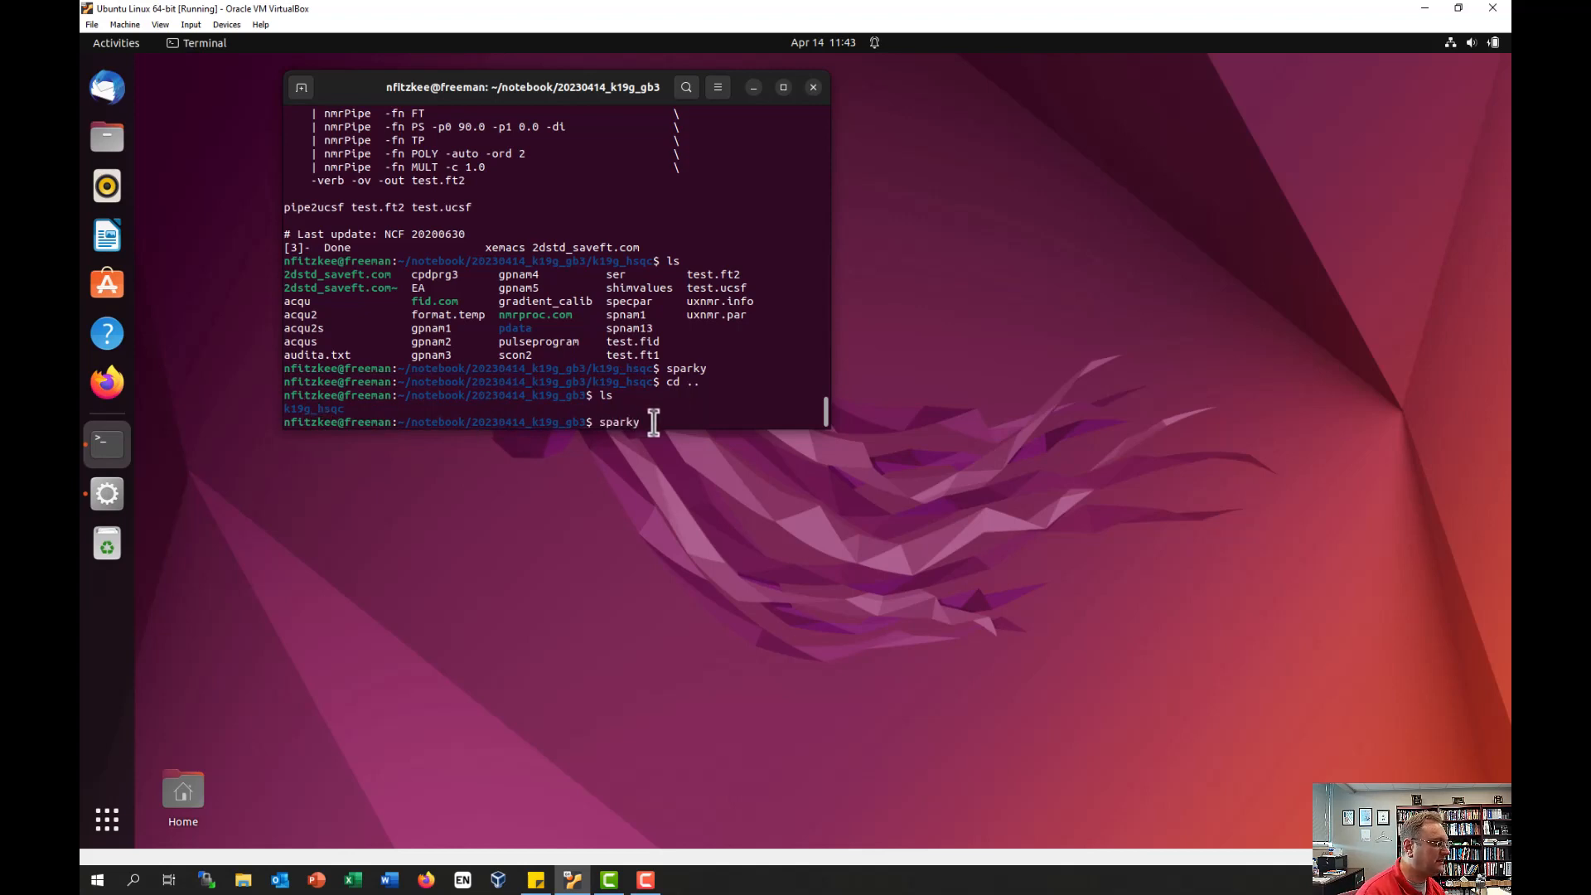
# Step: Launch Sparky from the 20230414_k19g_gb3 folder and let it create its missing Save, Projects and Lists directories
pyautogui.press('Return')
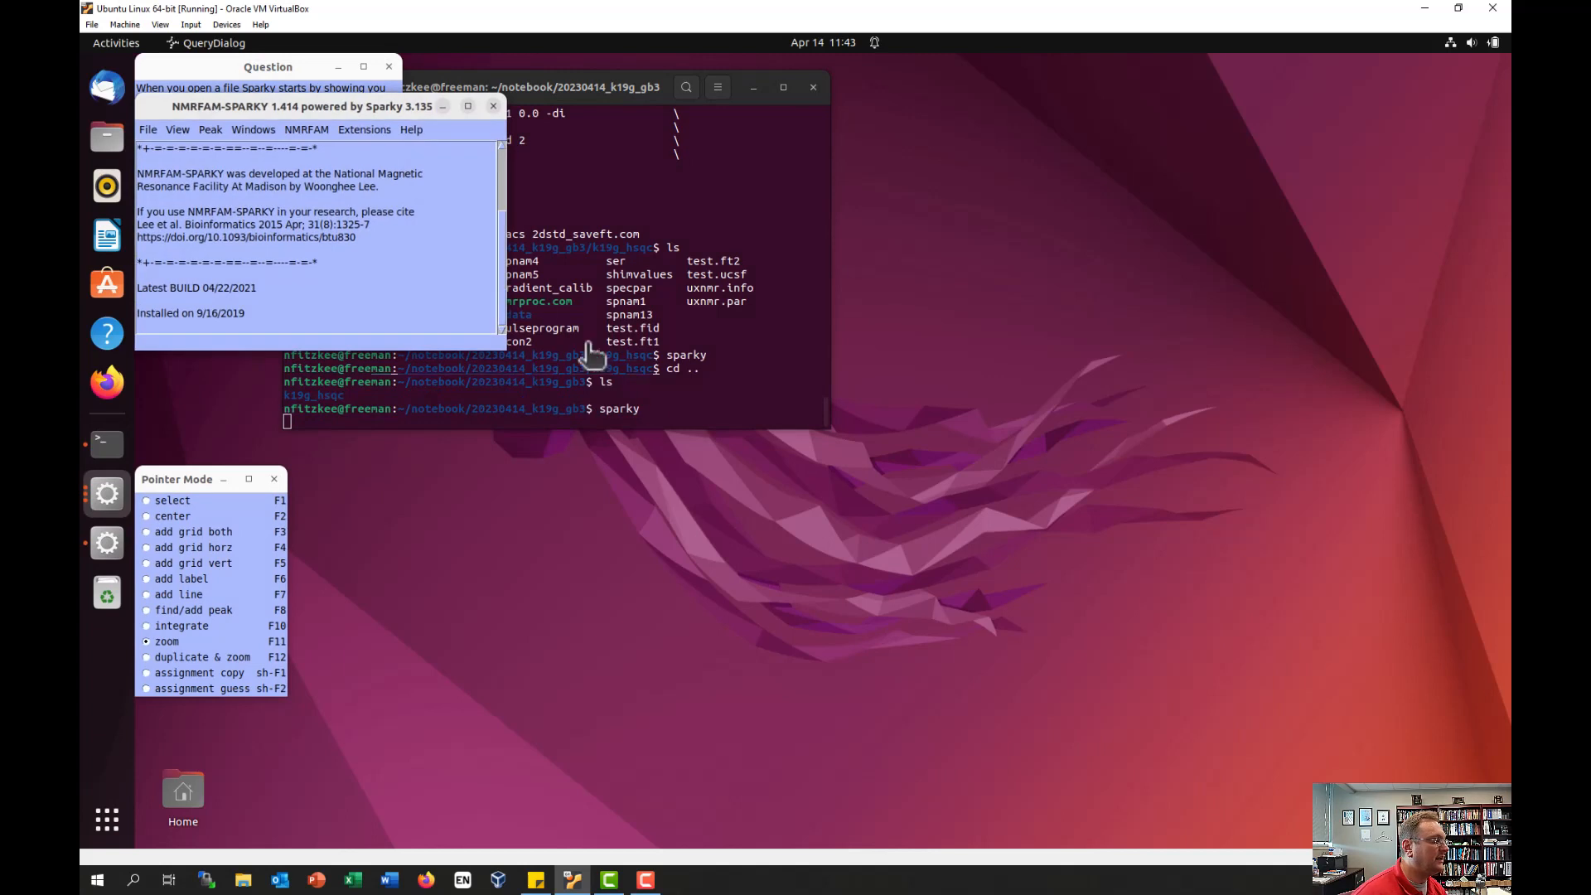
pyautogui.click(260, 65)
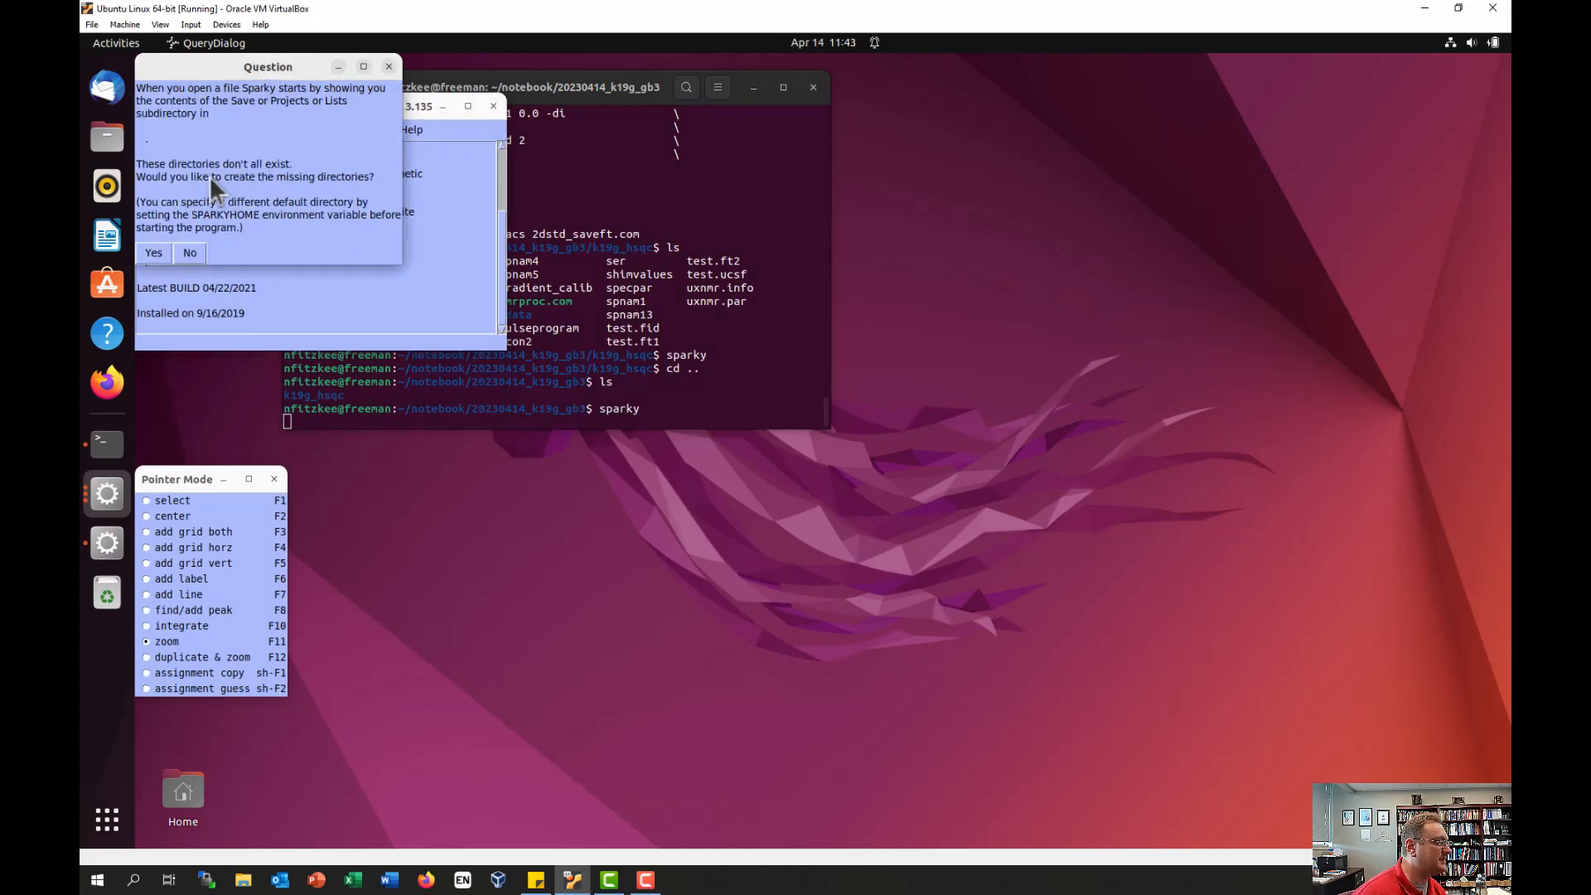
pyautogui.click(154, 253)
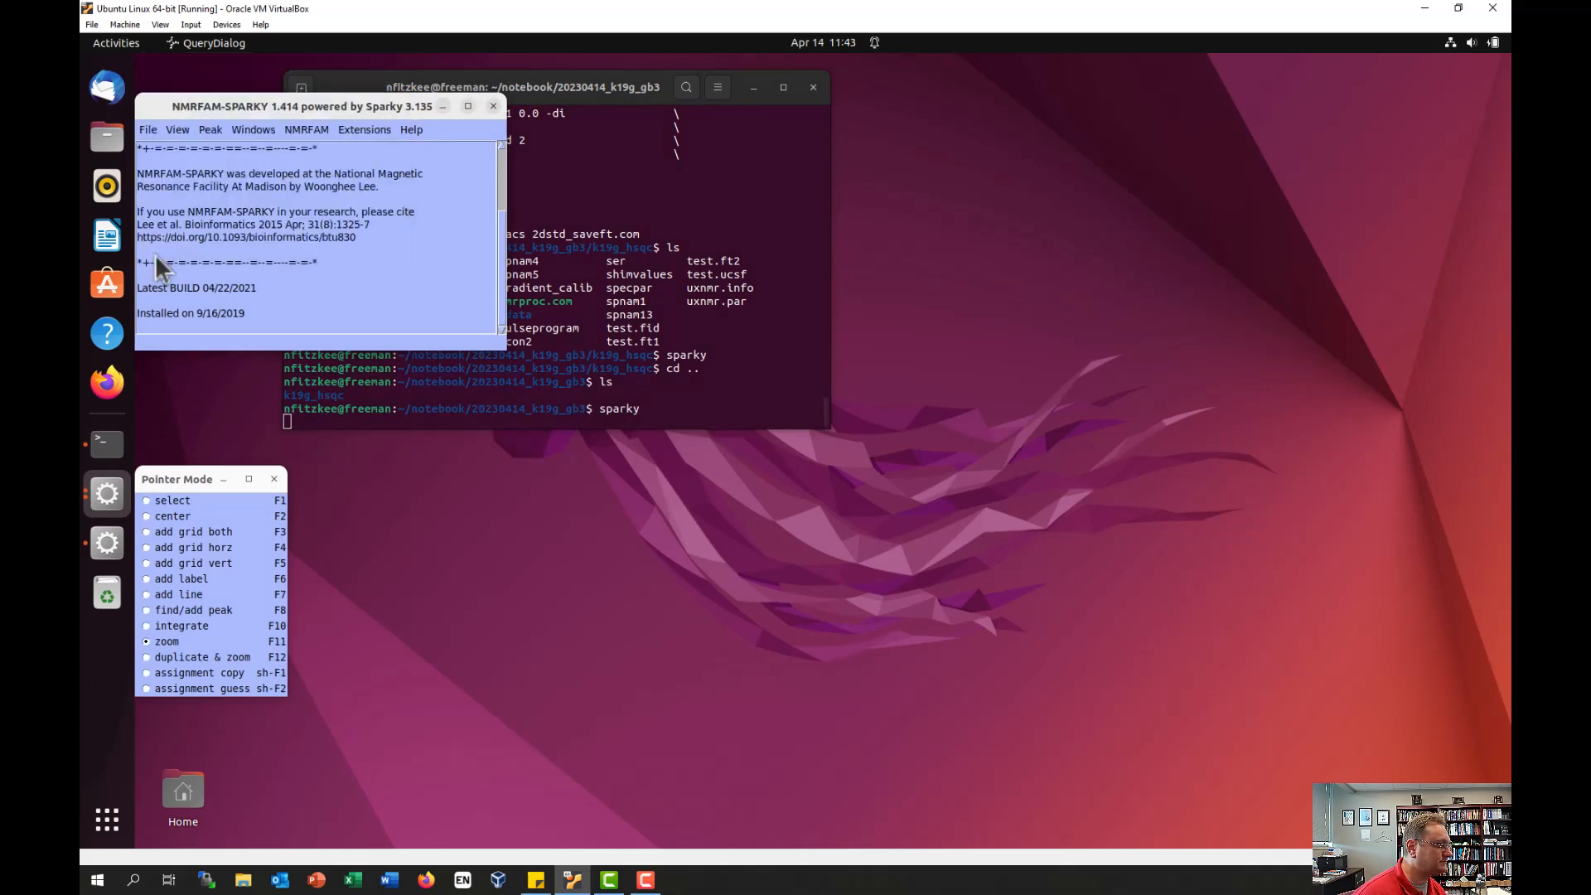
# Step: Suspend the running Sparky job, resume it in the background with bg, and list the project folder's contents
pyautogui.click(739, 375)
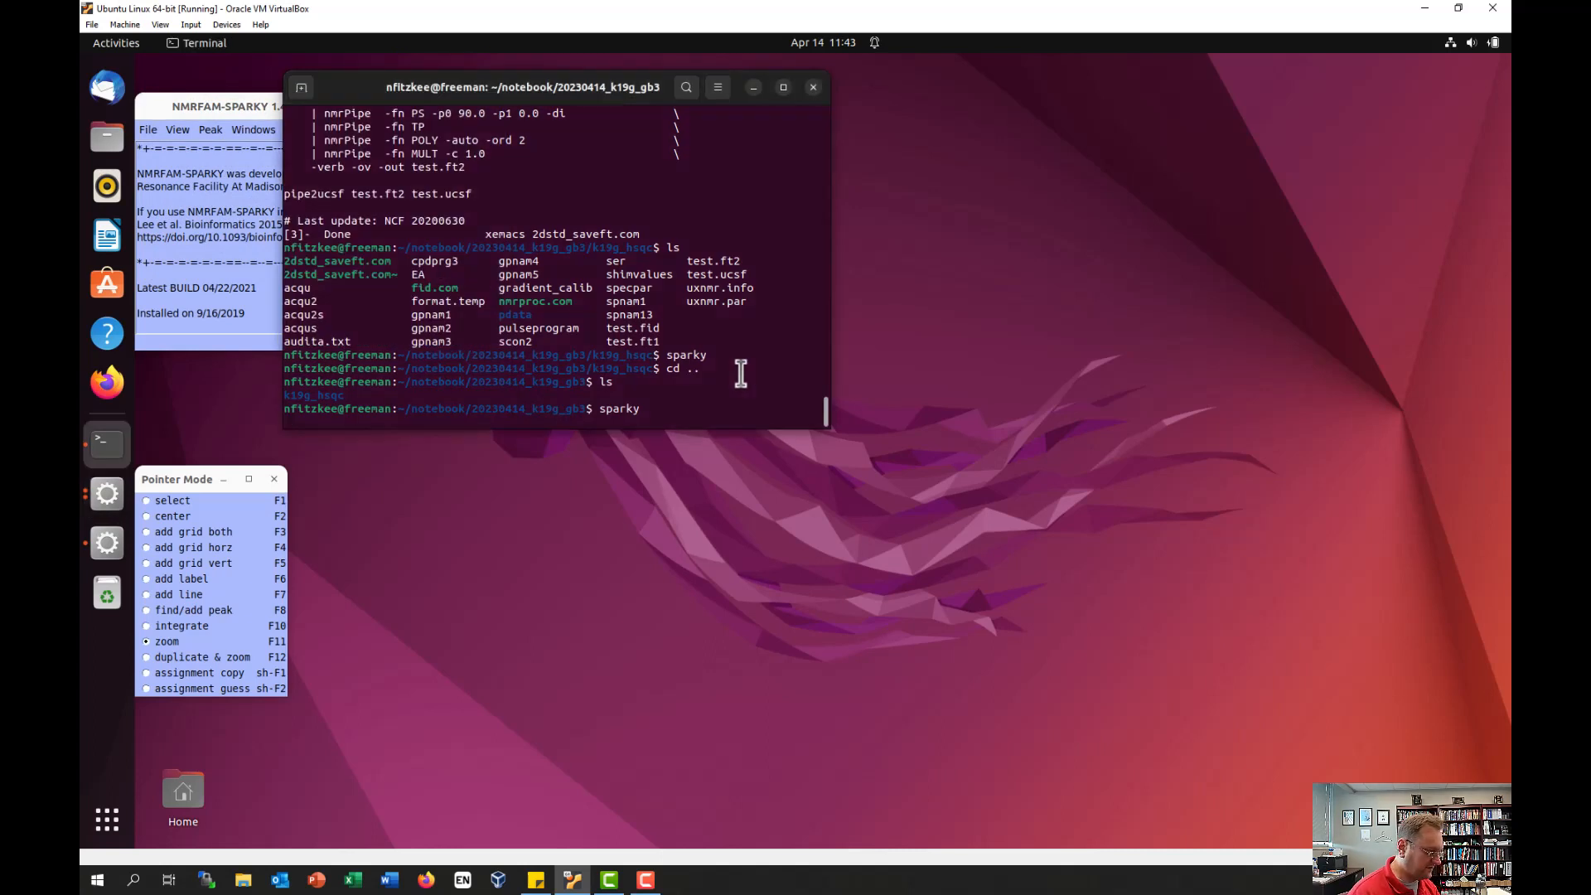
pyautogui.hotkey('ctrl', 'z')
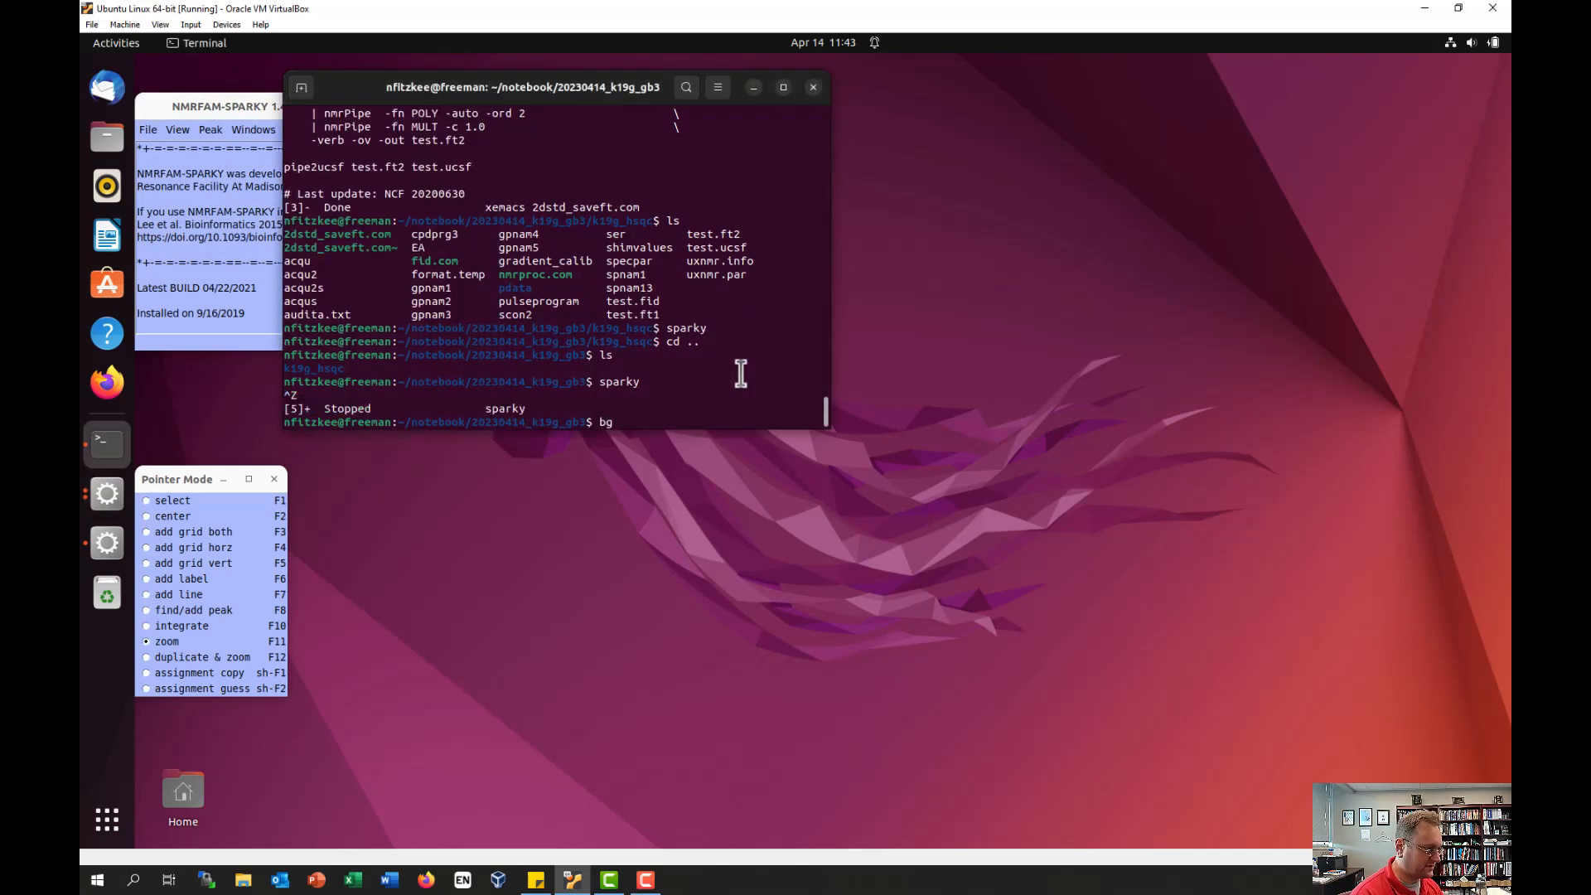
pyautogui.write('bg')
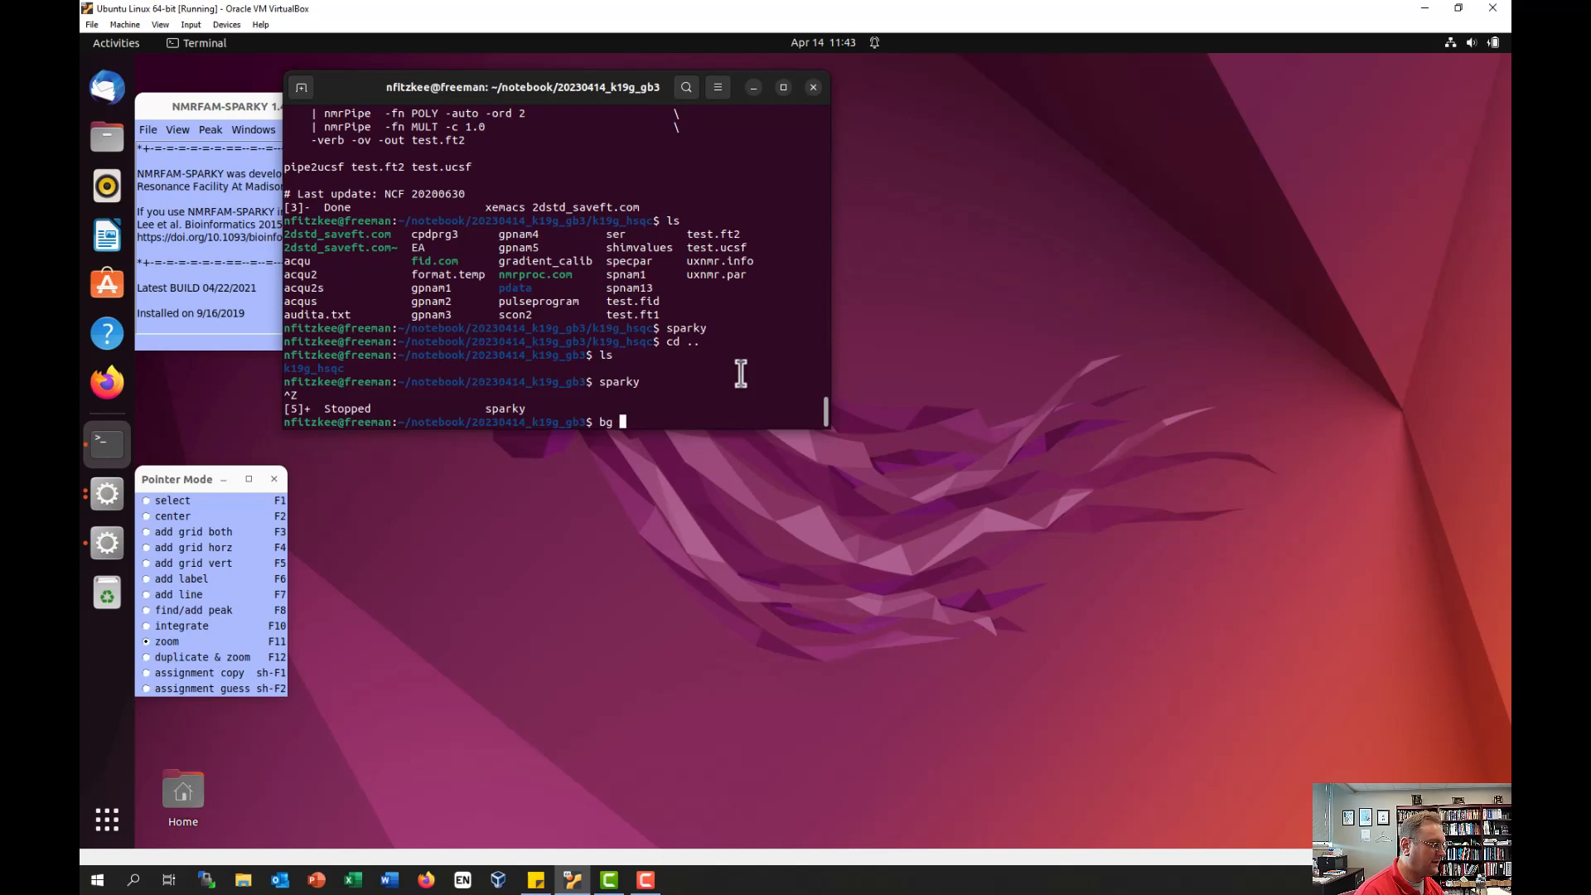
pyautogui.press('Return')
pyautogui.write('\\')
pyautogui.press('BackSpace')
pyautogui.press('Return')
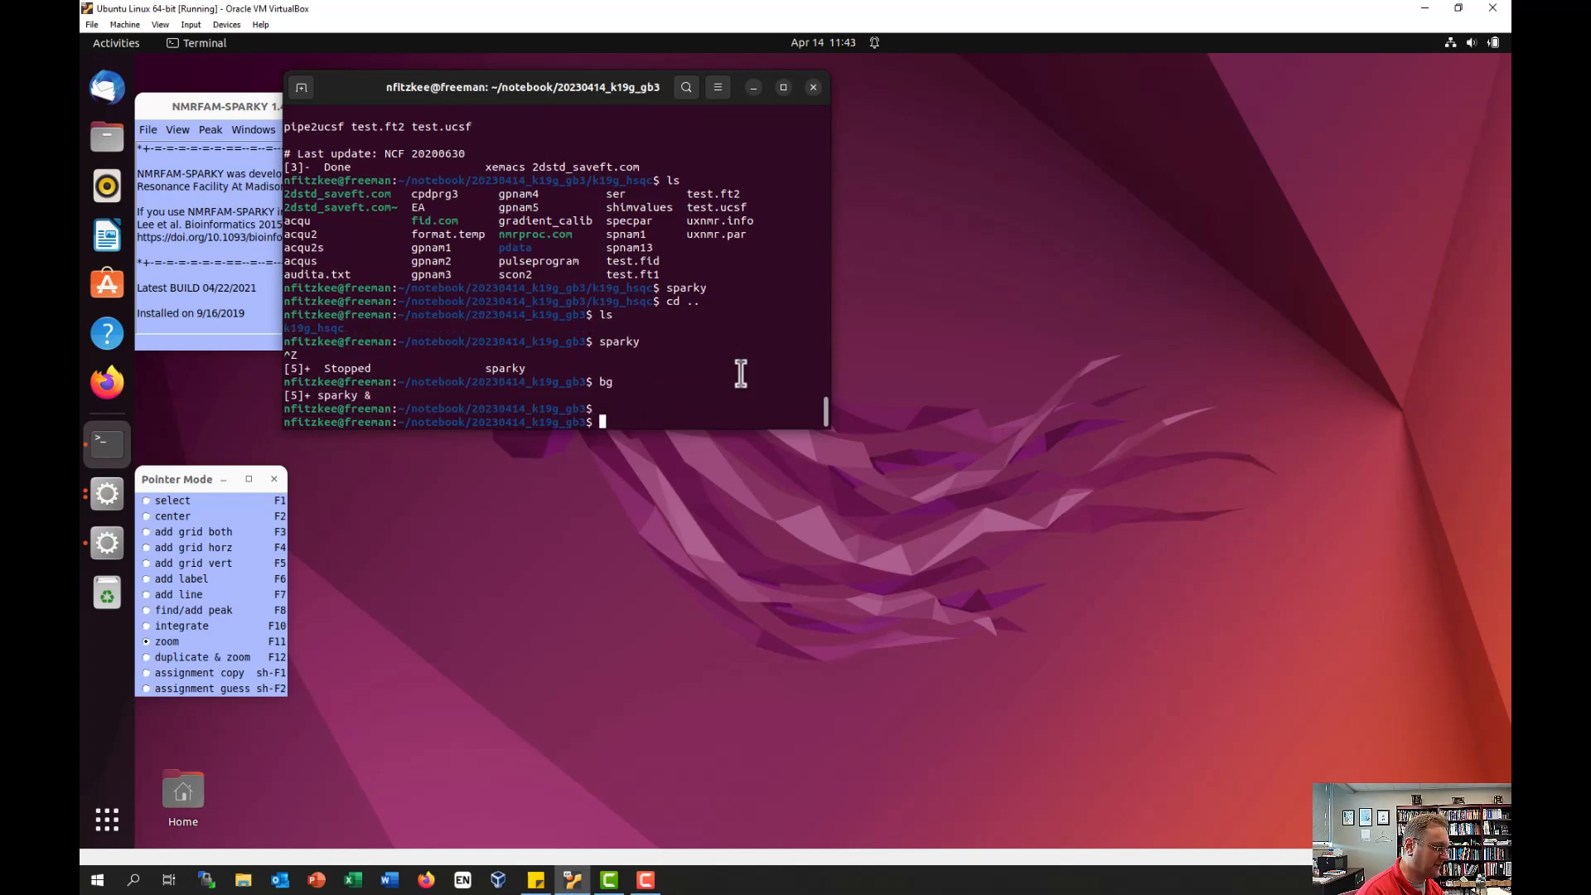
pyautogui.write('ls')
pyautogui.press('Return')
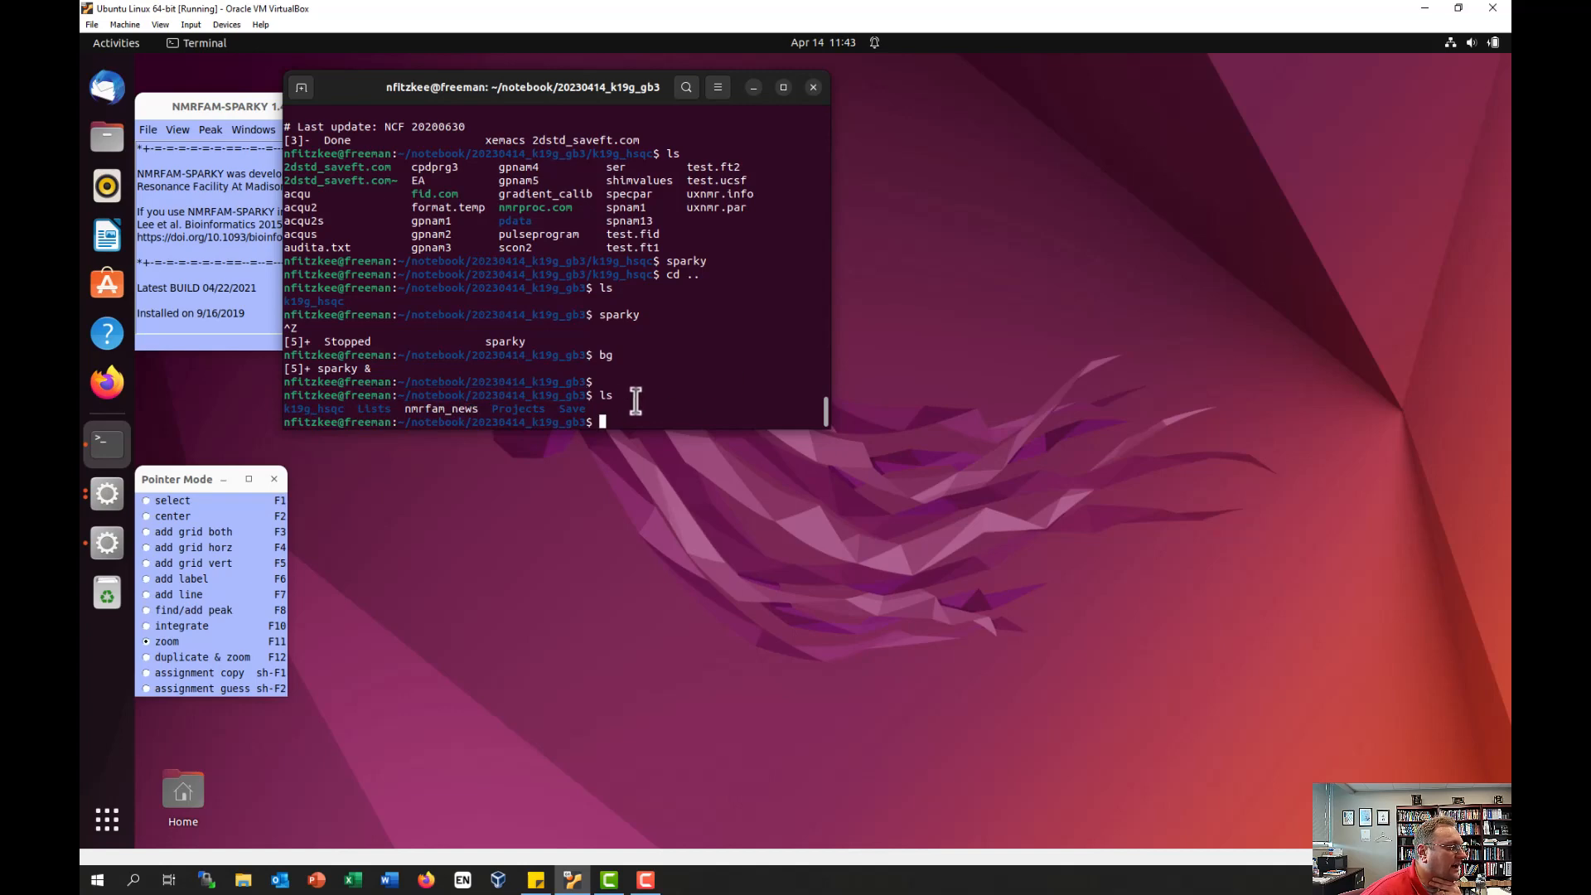
# Step: Open the spectrum file test.ucsf from the k19g_hsqc folder in Sparky
pyautogui.click(225, 104)
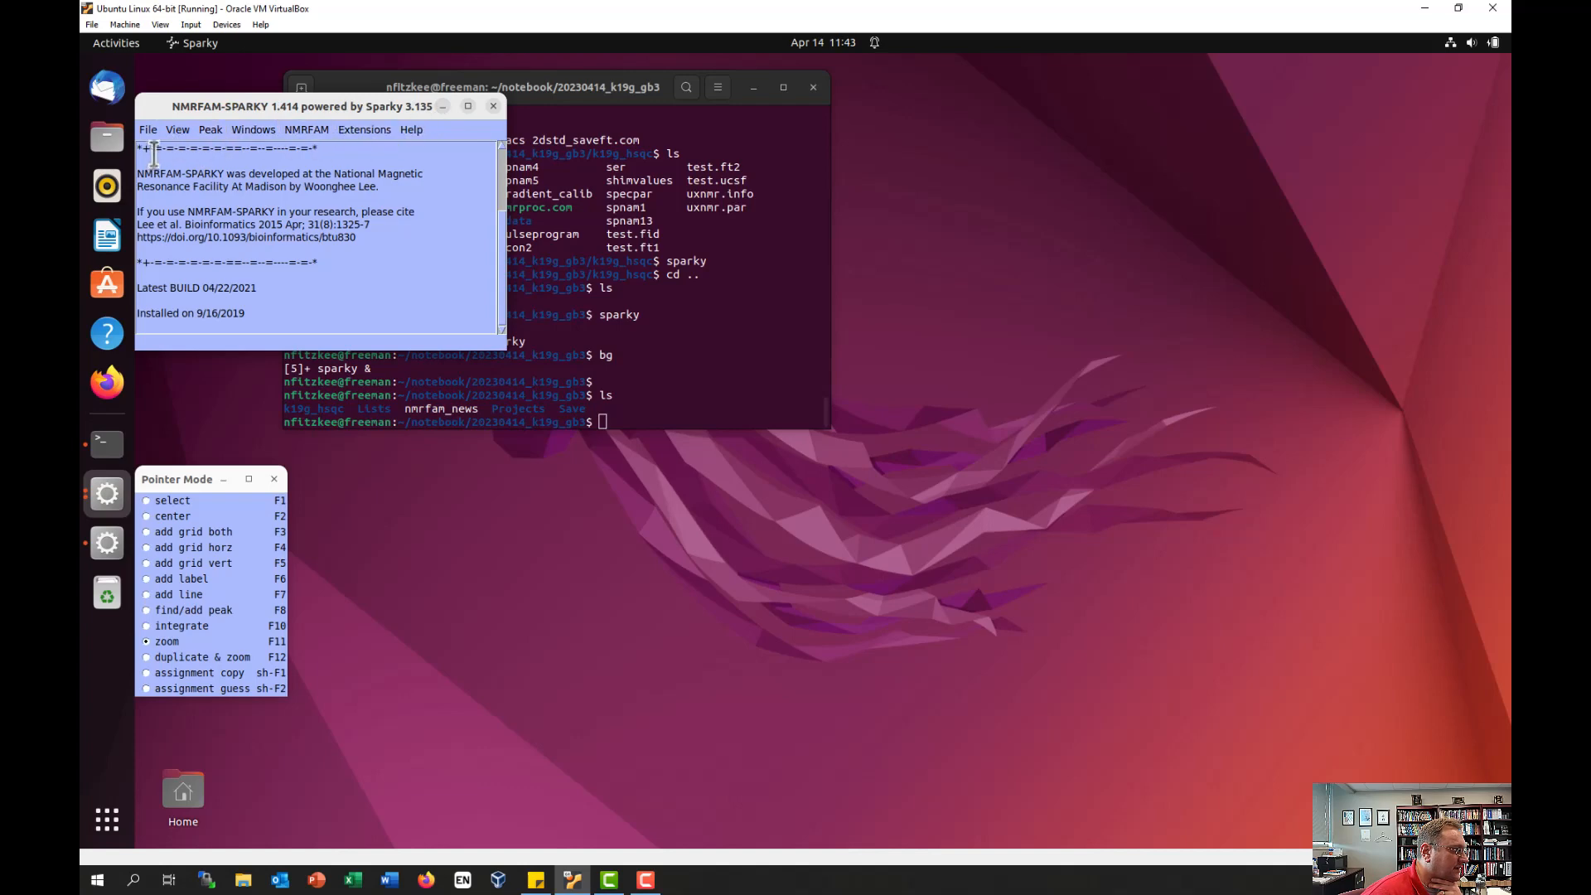
pyautogui.click(153, 128)
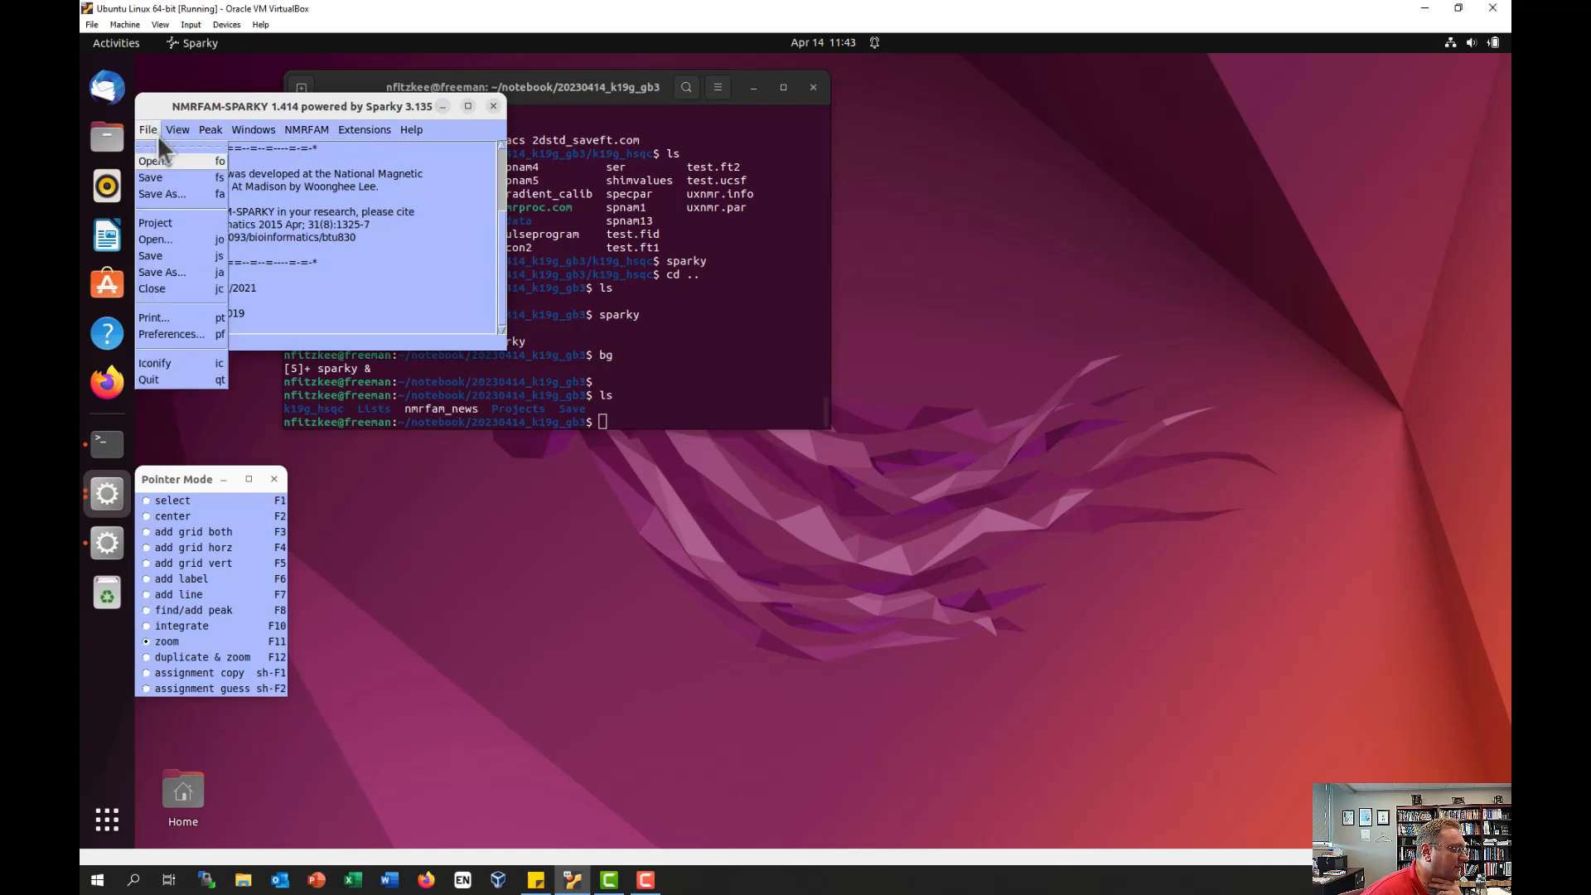
pyautogui.click(172, 161)
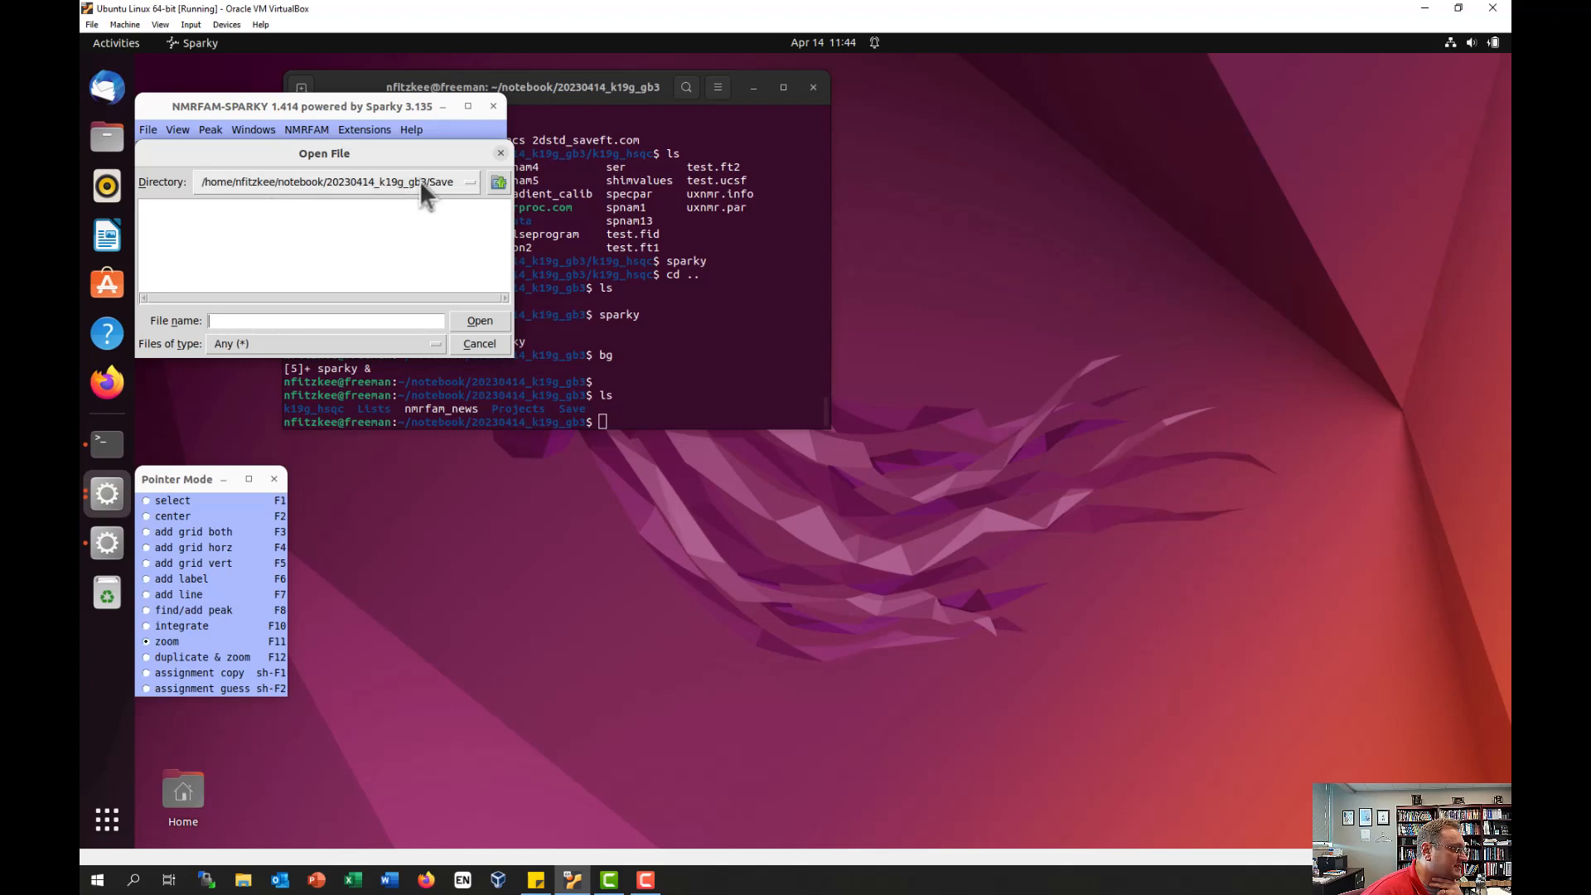
pyautogui.click(498, 183)
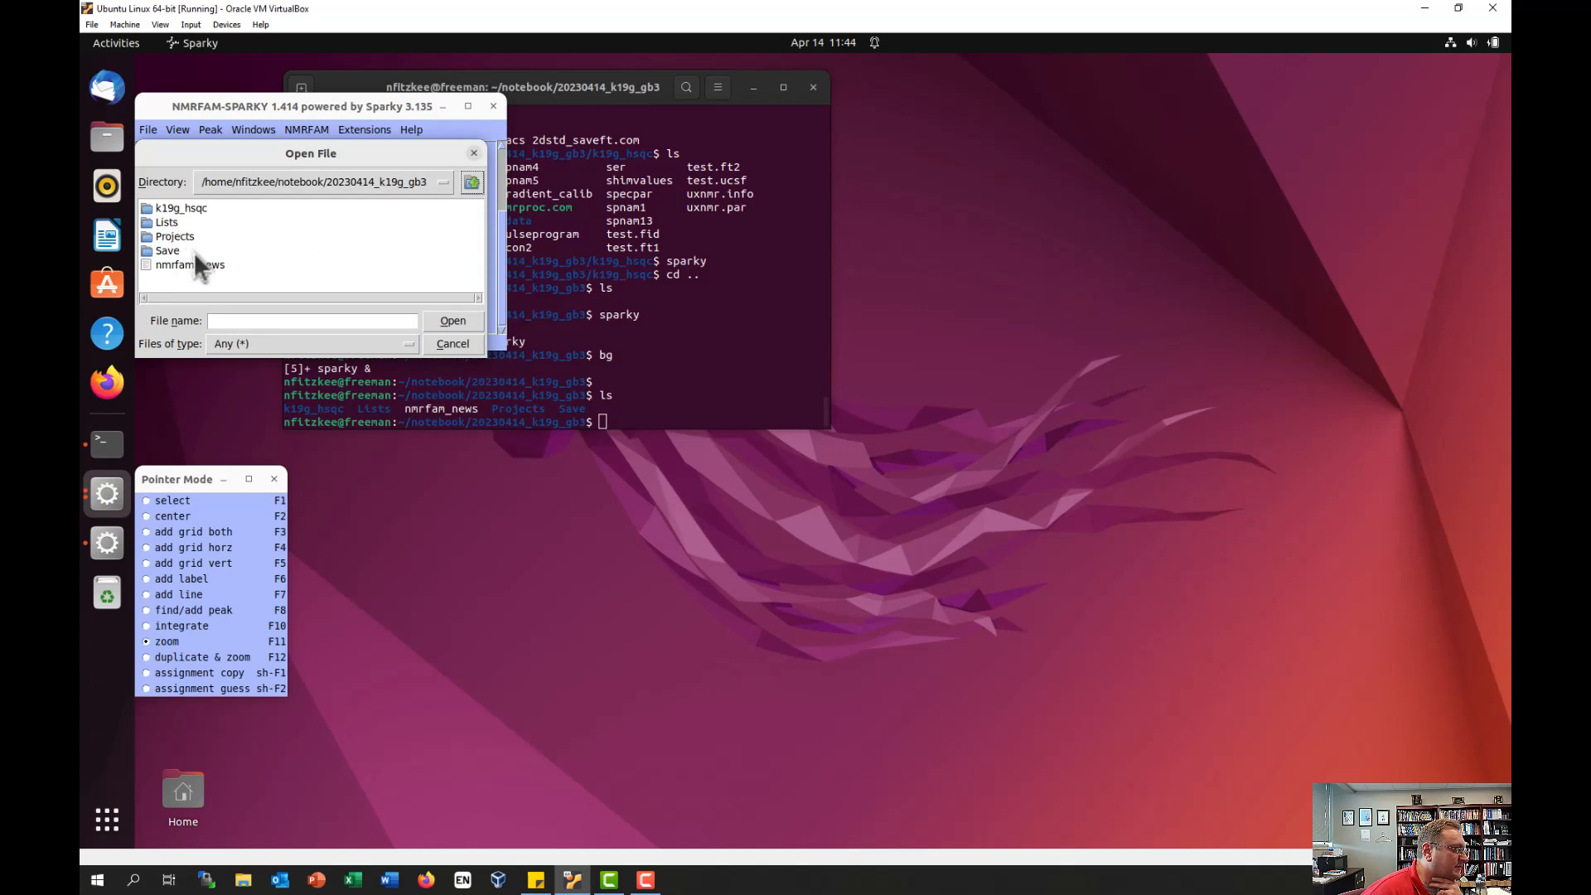
pyautogui.doubleClick(164, 208)
pyautogui.click(439, 282)
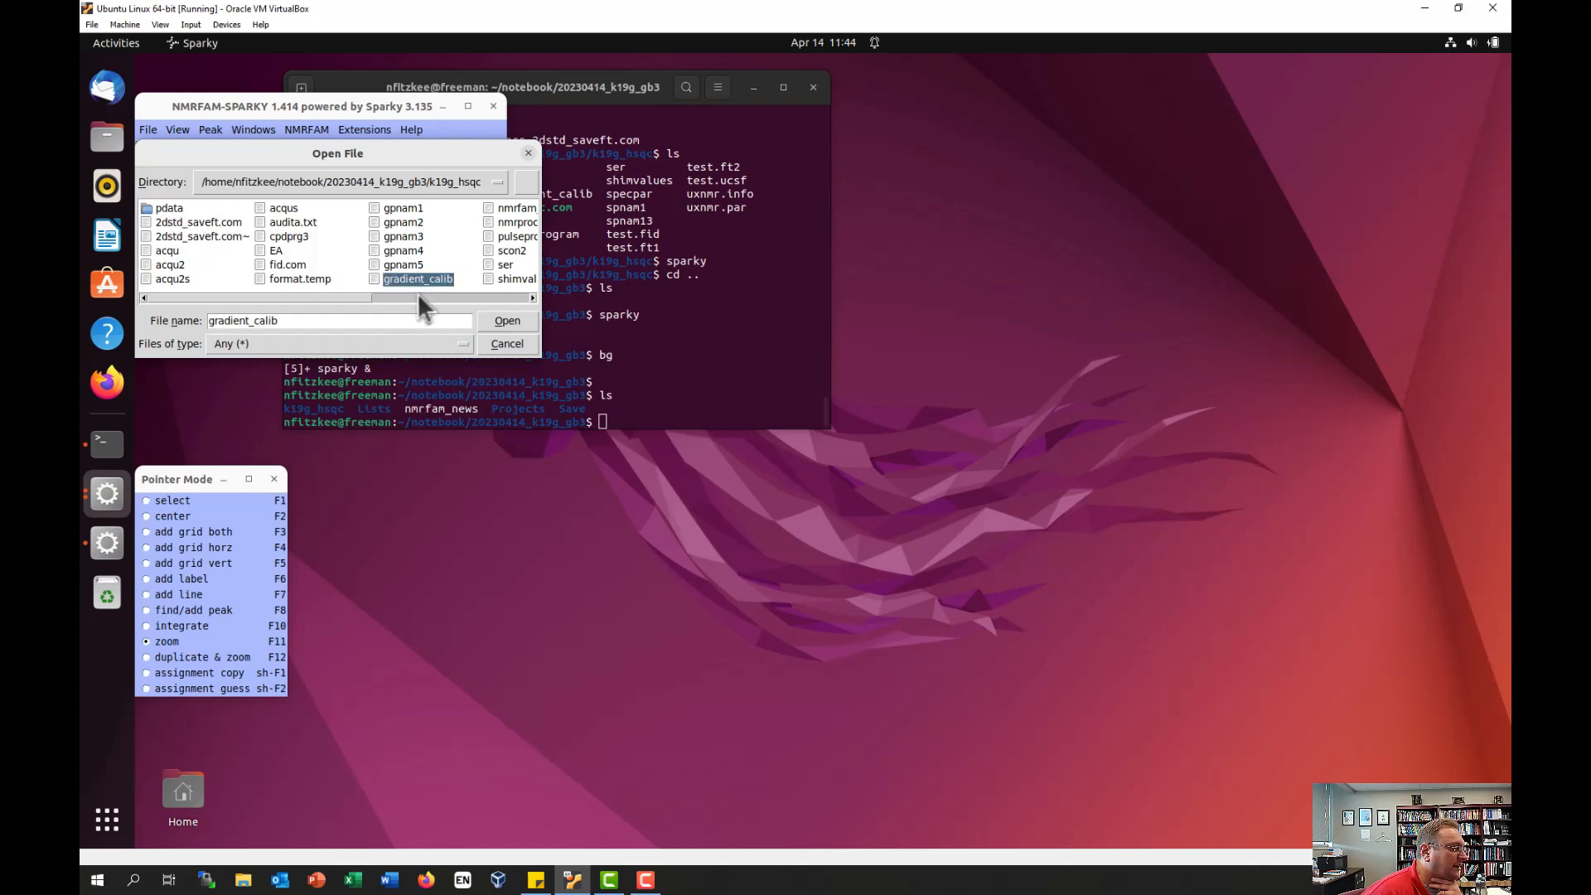
pyautogui.click(410, 297)
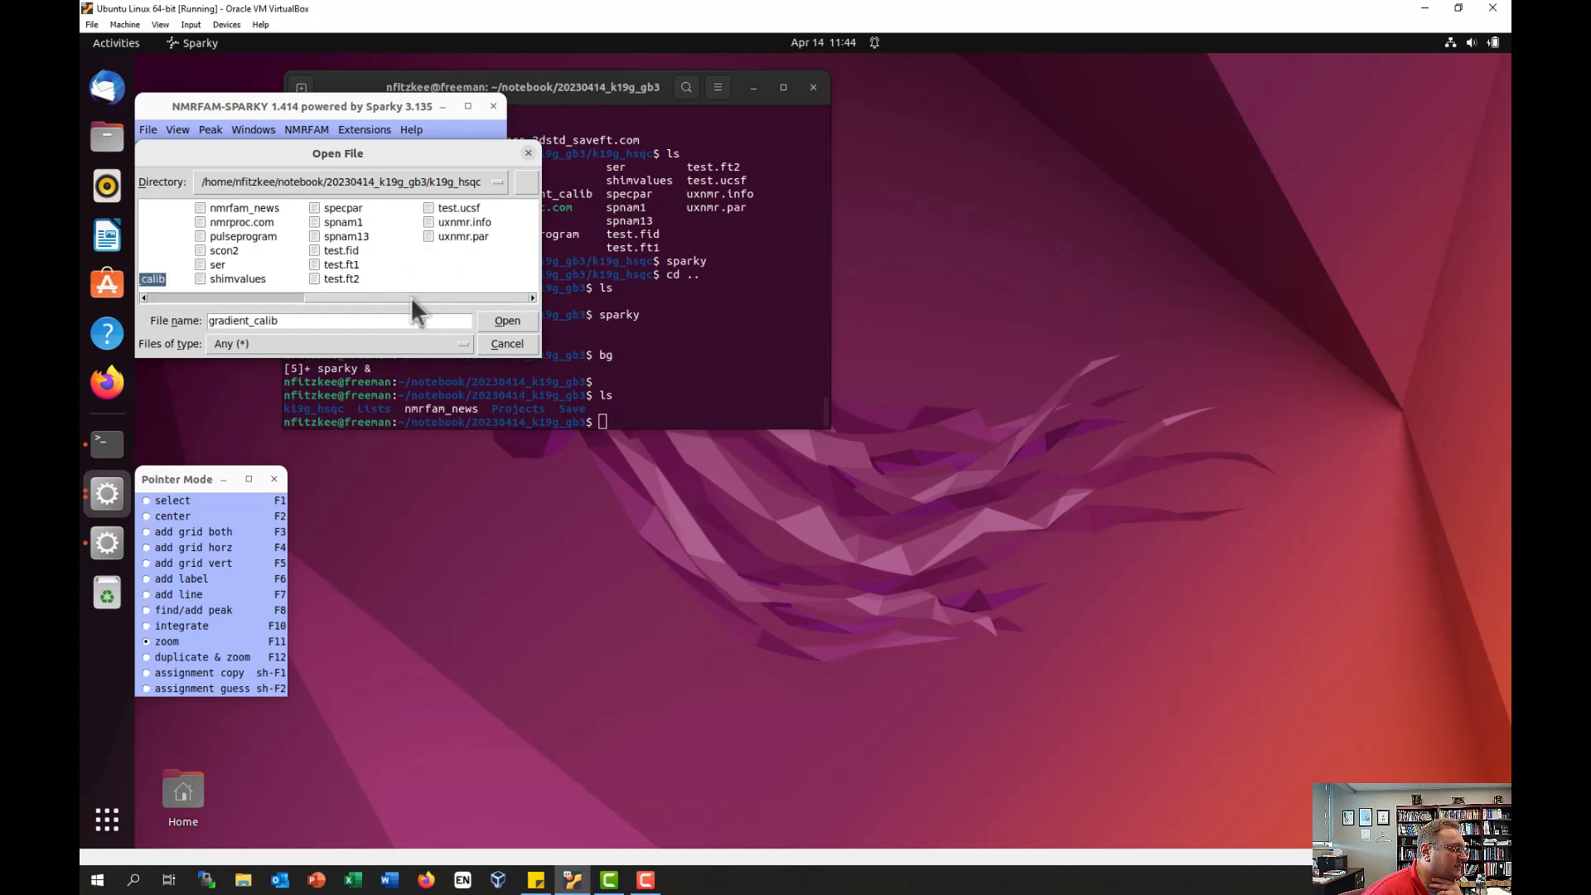
pyautogui.click(455, 208)
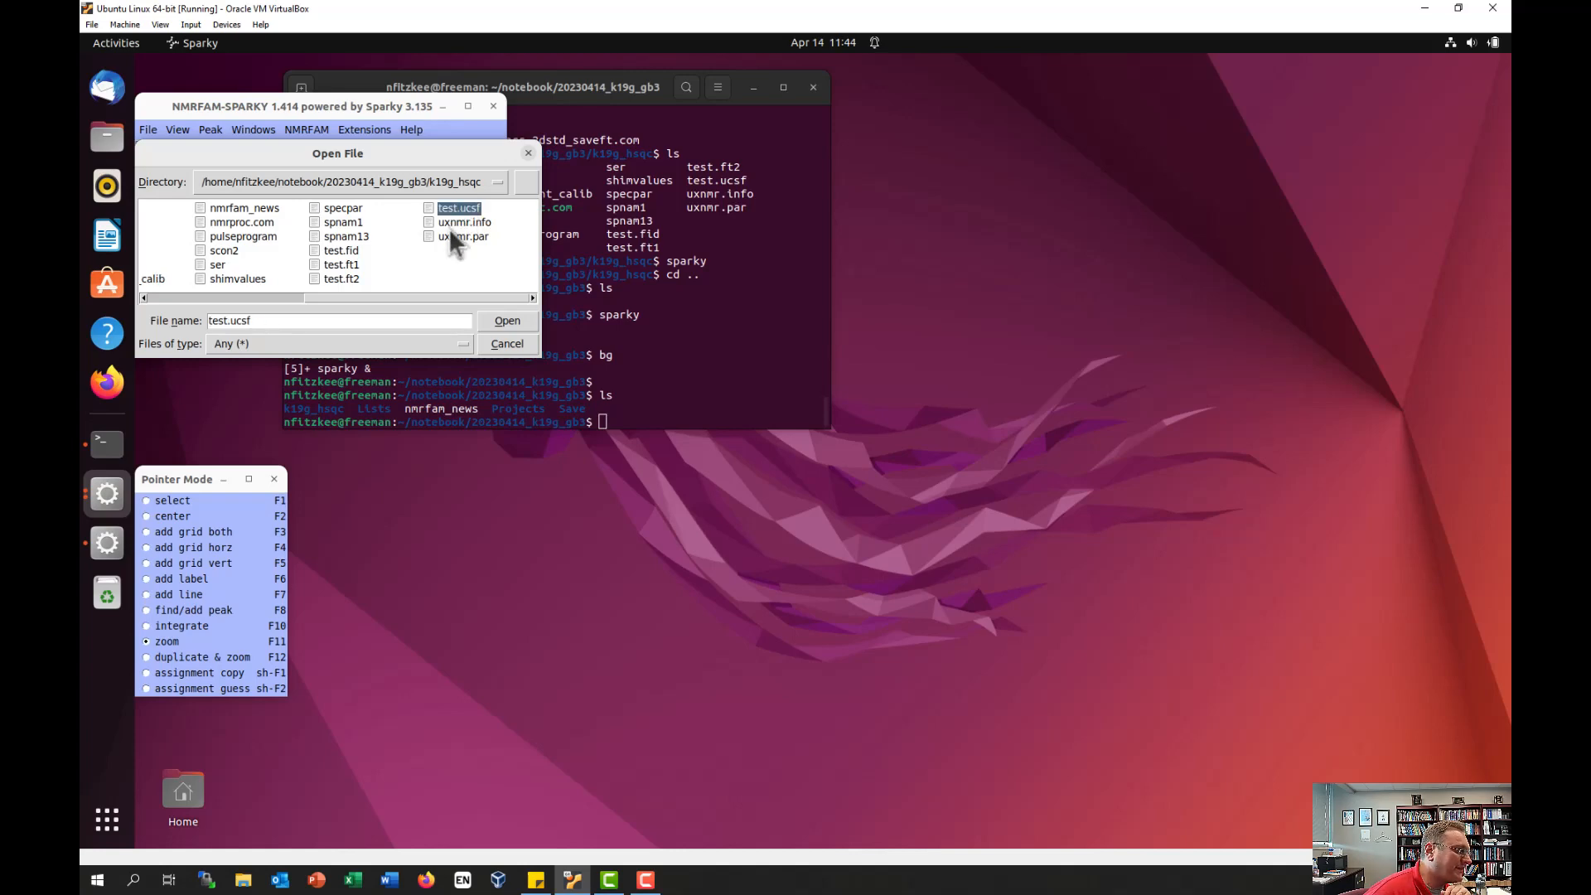
pyautogui.click(487, 320)
# Step: Maximize the test spectrum window and zoom out to show the whole spectrum
pyautogui.moveTo(392, 128); pyautogui.dragTo(898, 172)
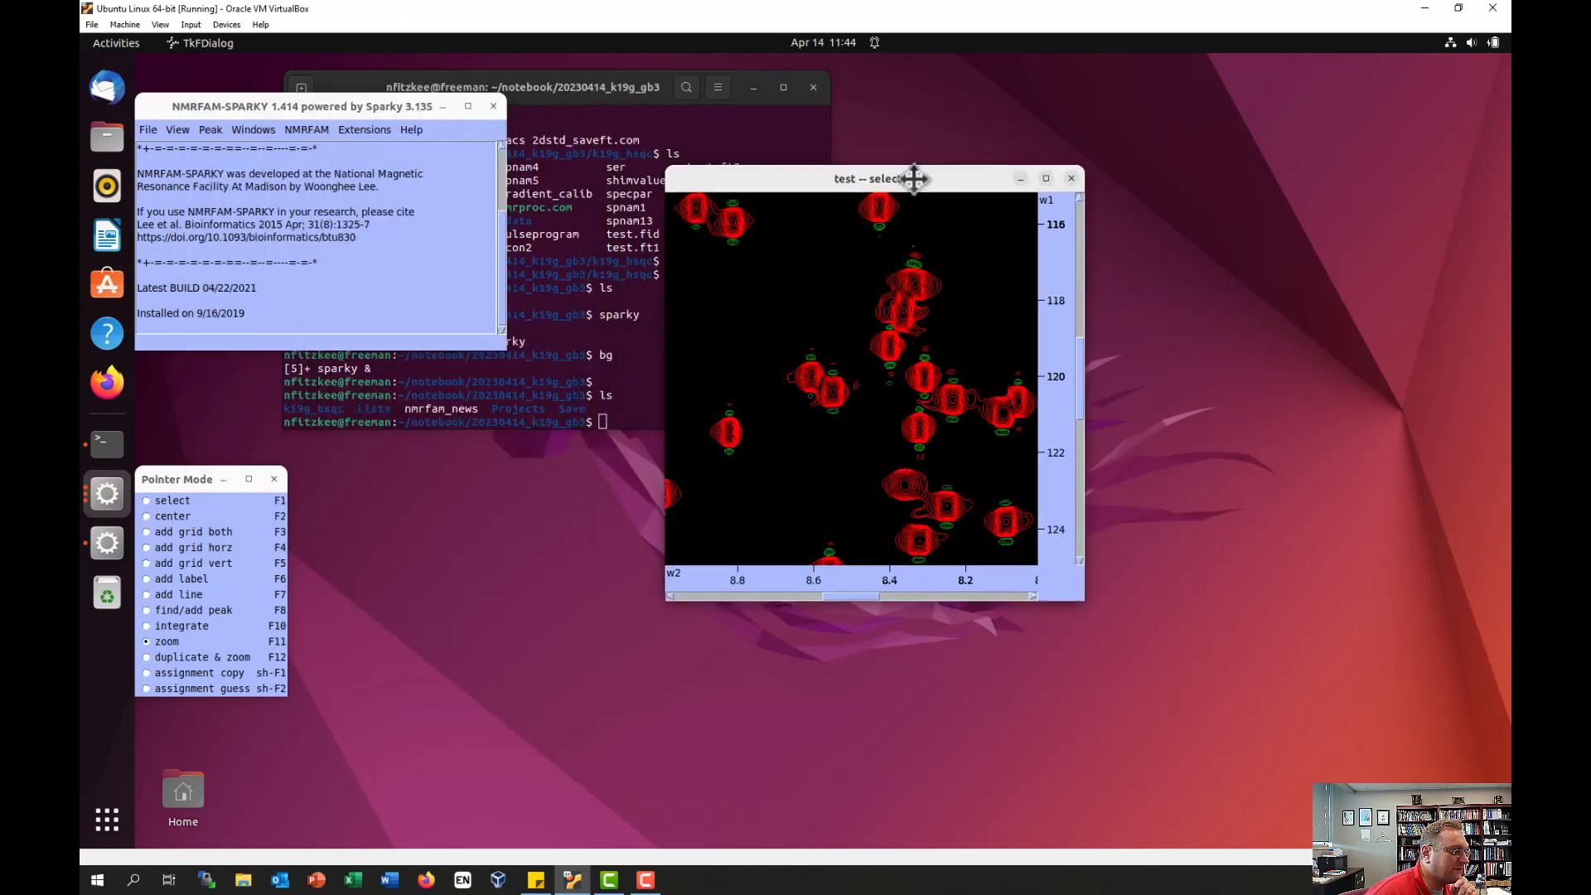
pyautogui.click(1040, 165)
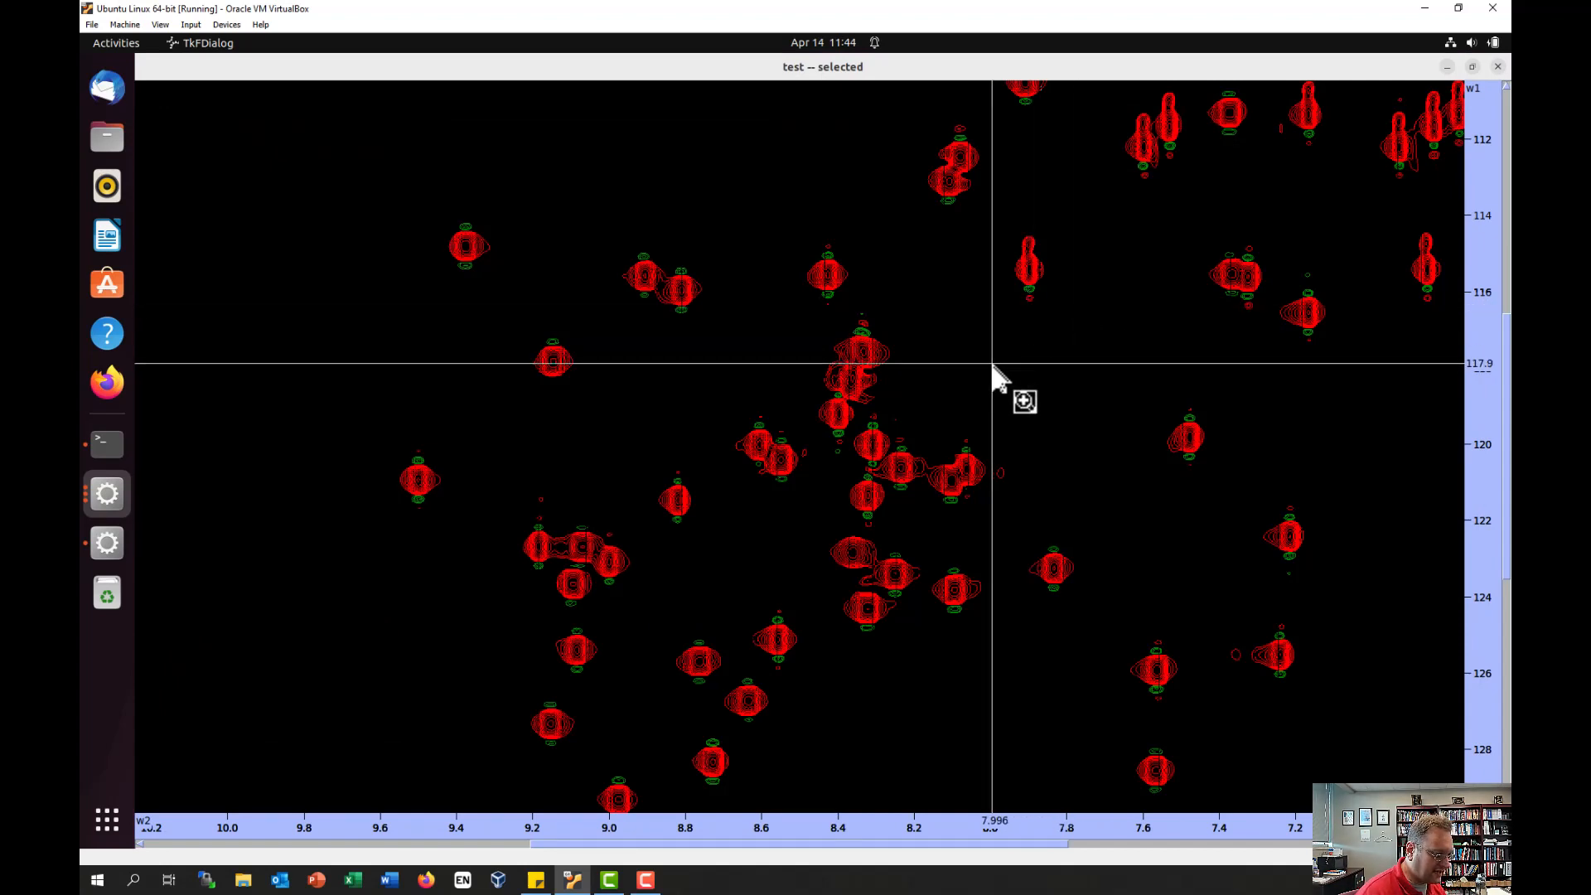
pyautogui.press('z')
pyautogui.press('o')
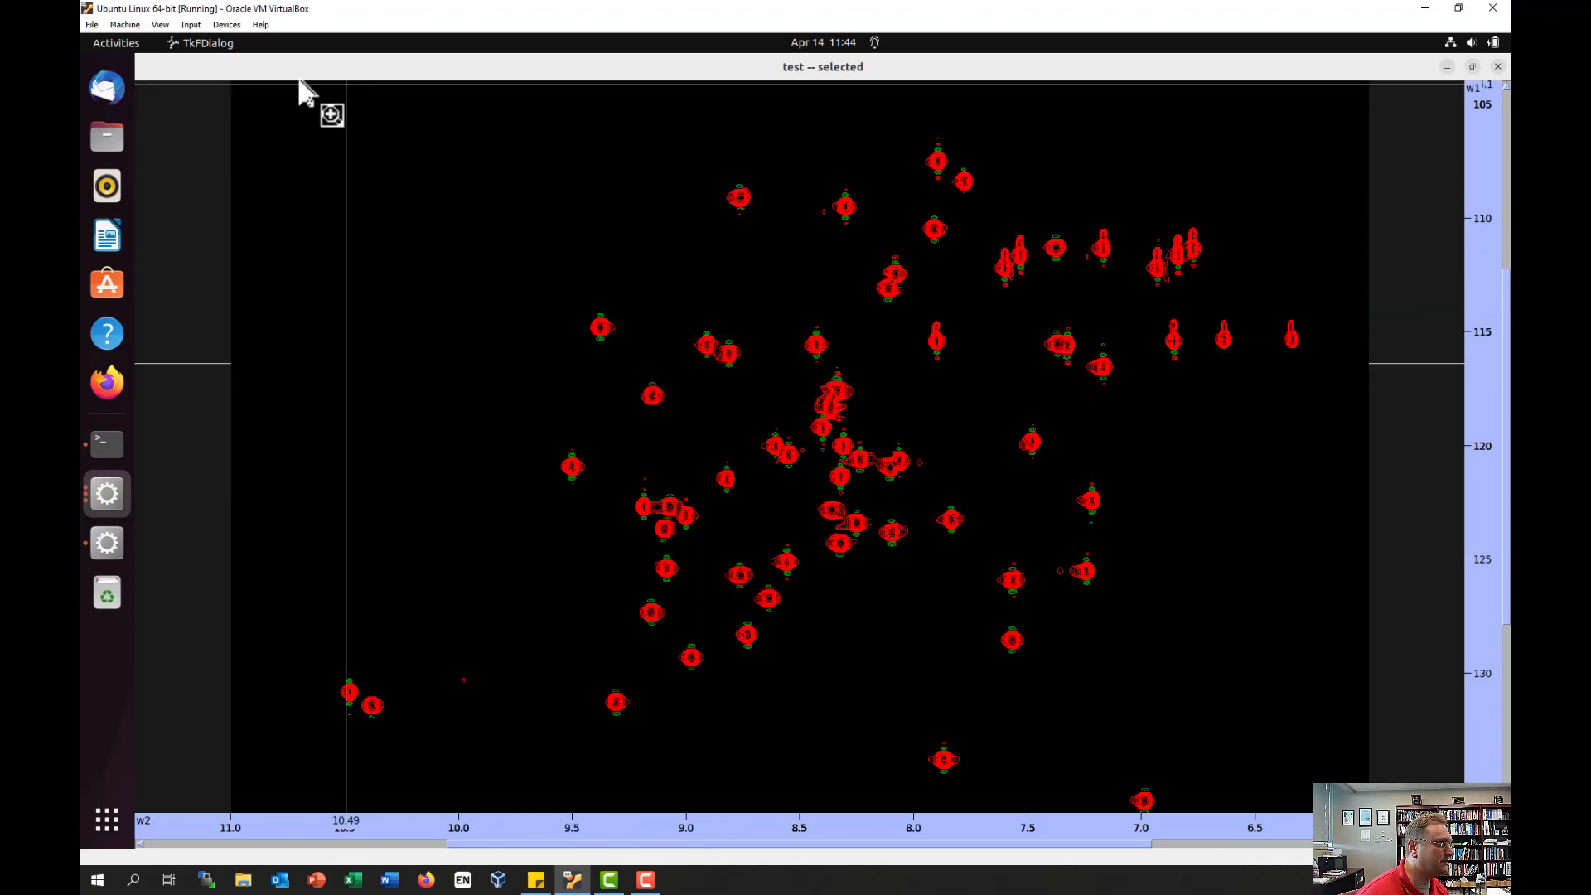
# Step: Restore the spectrum window, place it beside the main Sparky window and enlarge it to fill the free desktop area
pyautogui.moveTo(320, 94); pyautogui.dragTo(547, 103)
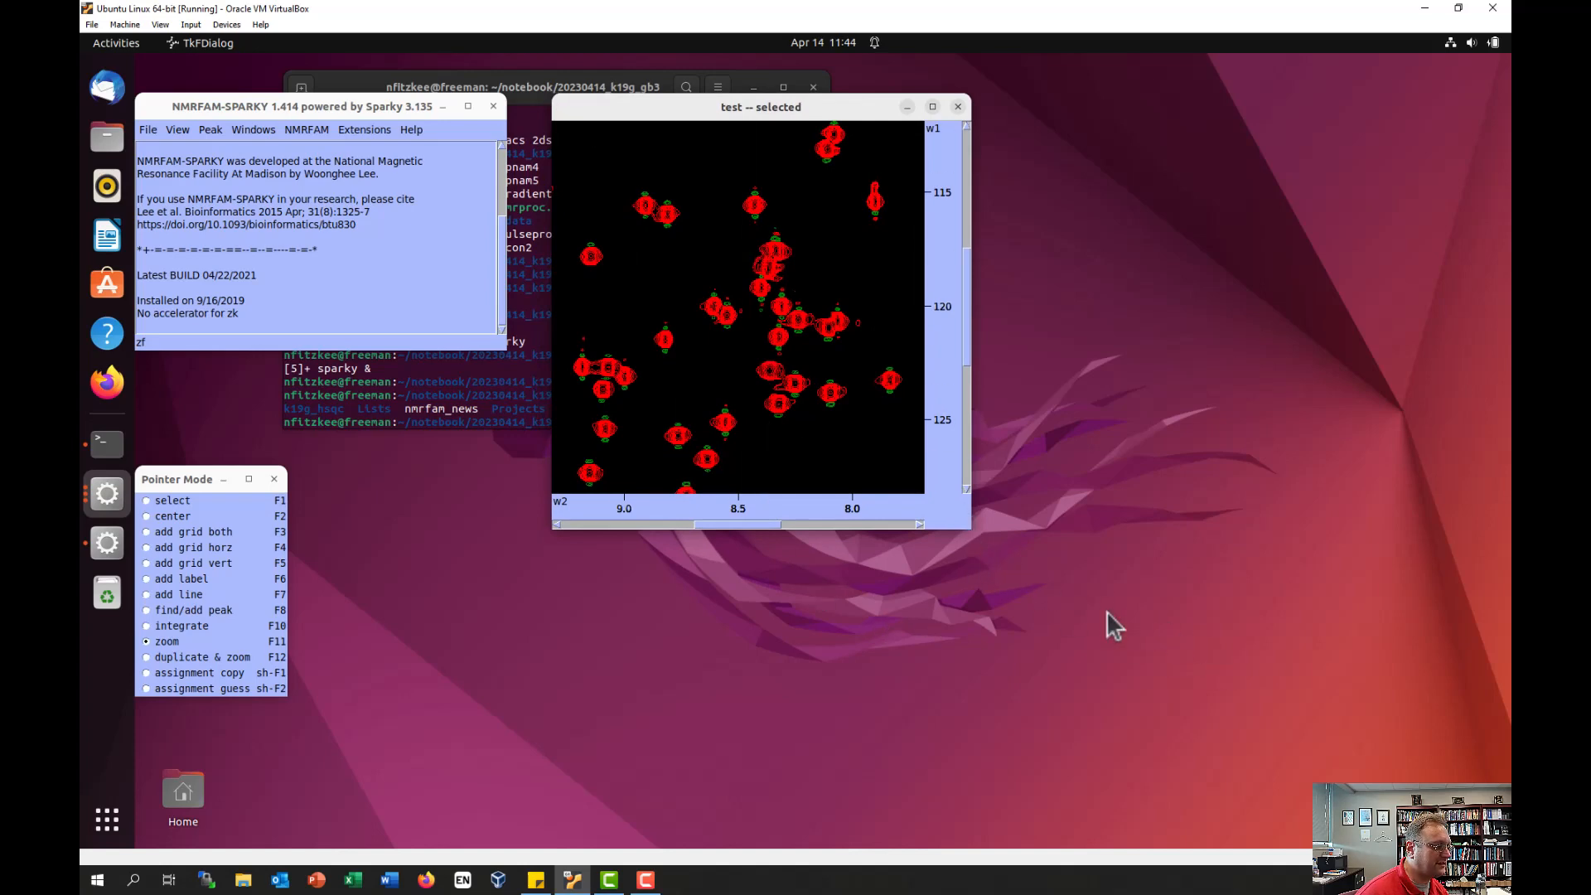
pyautogui.moveTo(970, 528); pyautogui.dragTo(1342, 681)
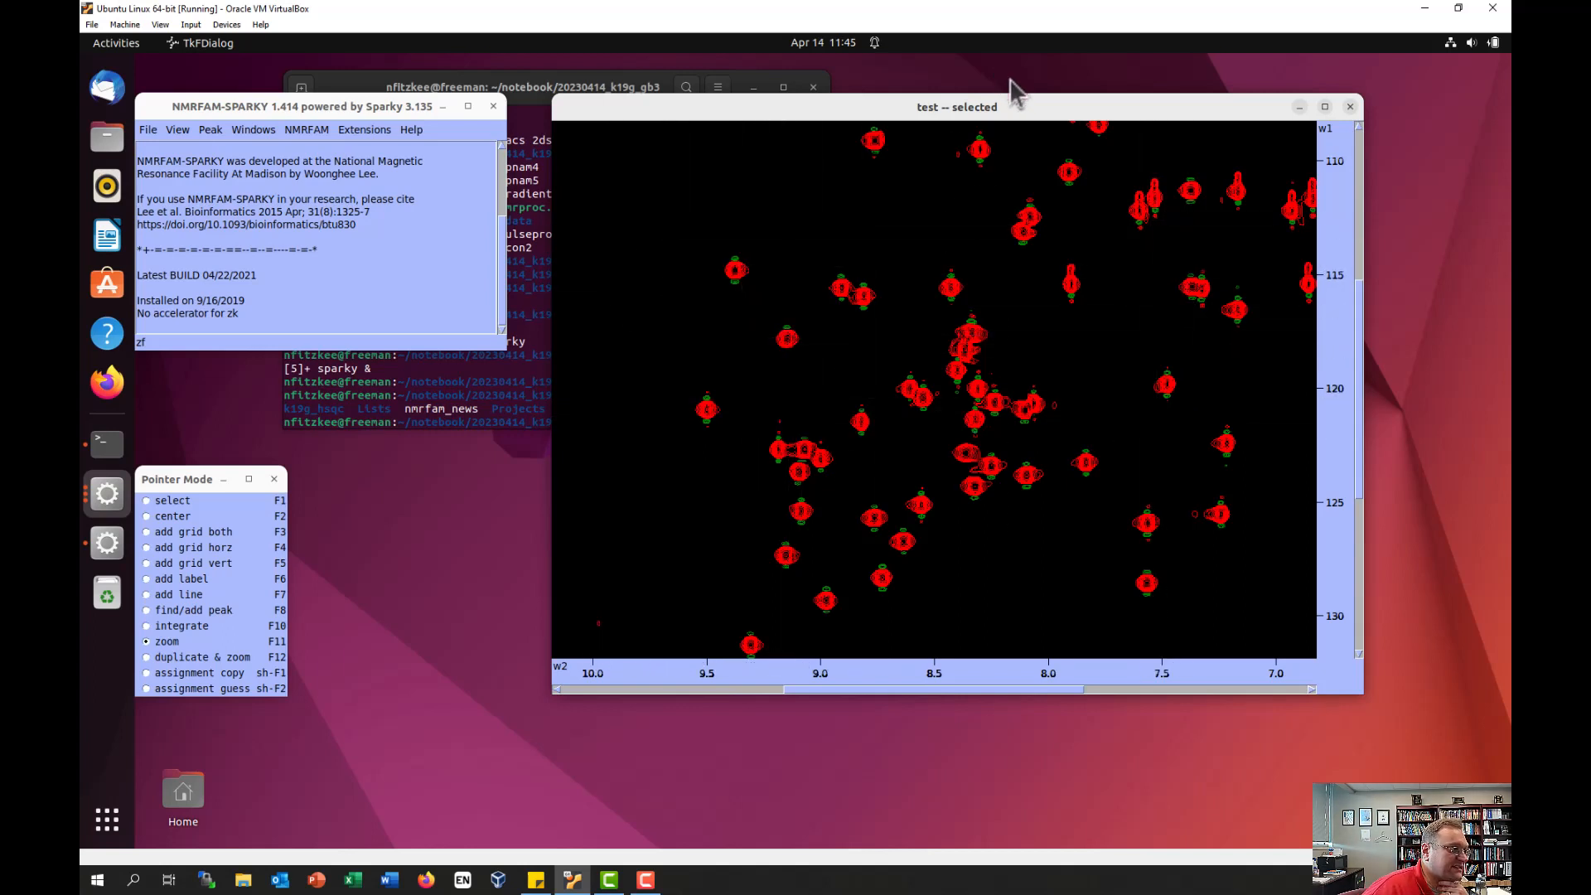
# Step: Move the spectrum window up to the upper edge of the desktop and extend its height down to the lower edge
pyautogui.moveTo(1012, 105); pyautogui.dragTo(1014, 65)
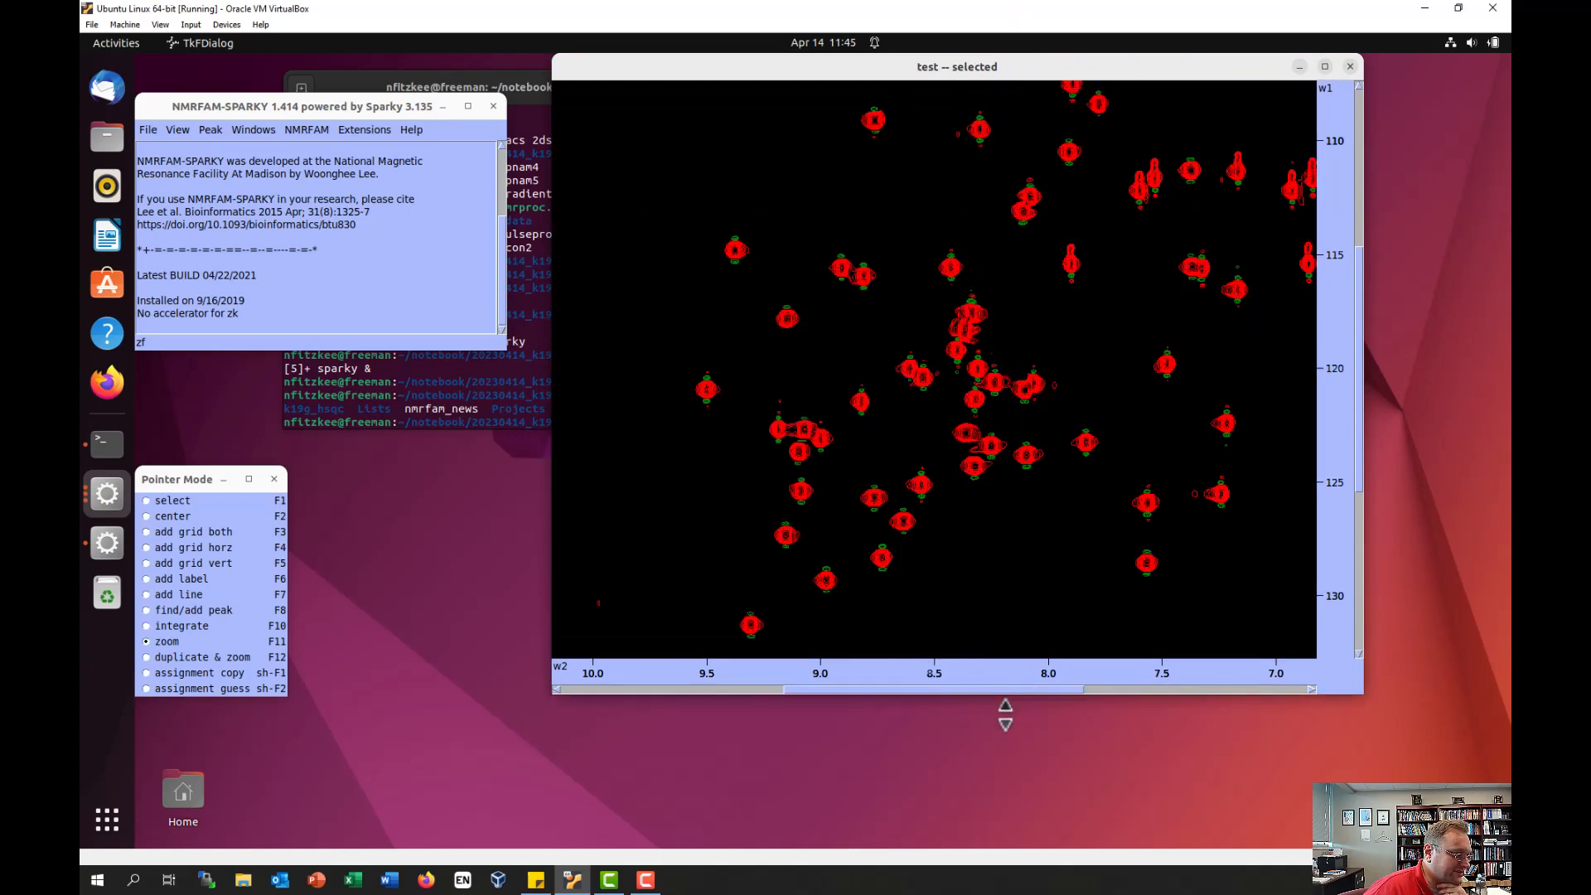
pyautogui.moveTo(1005, 714); pyautogui.dragTo(1005, 867)
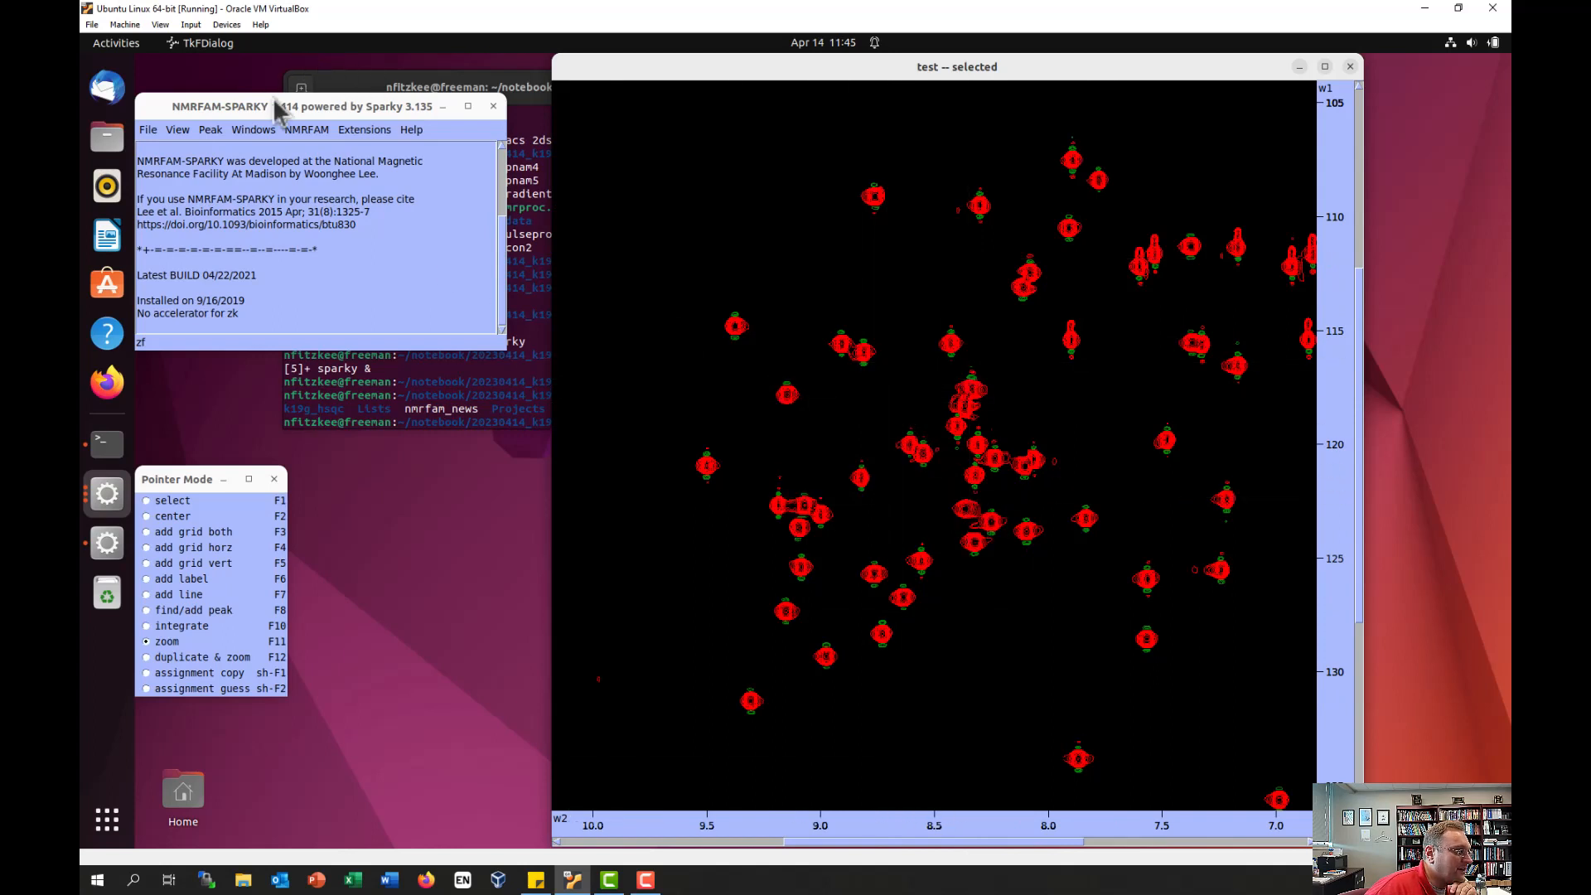
# Step: Look up the available zoom commands and their two-letter accelerators for the spectrum view
pyautogui.click(147, 130)
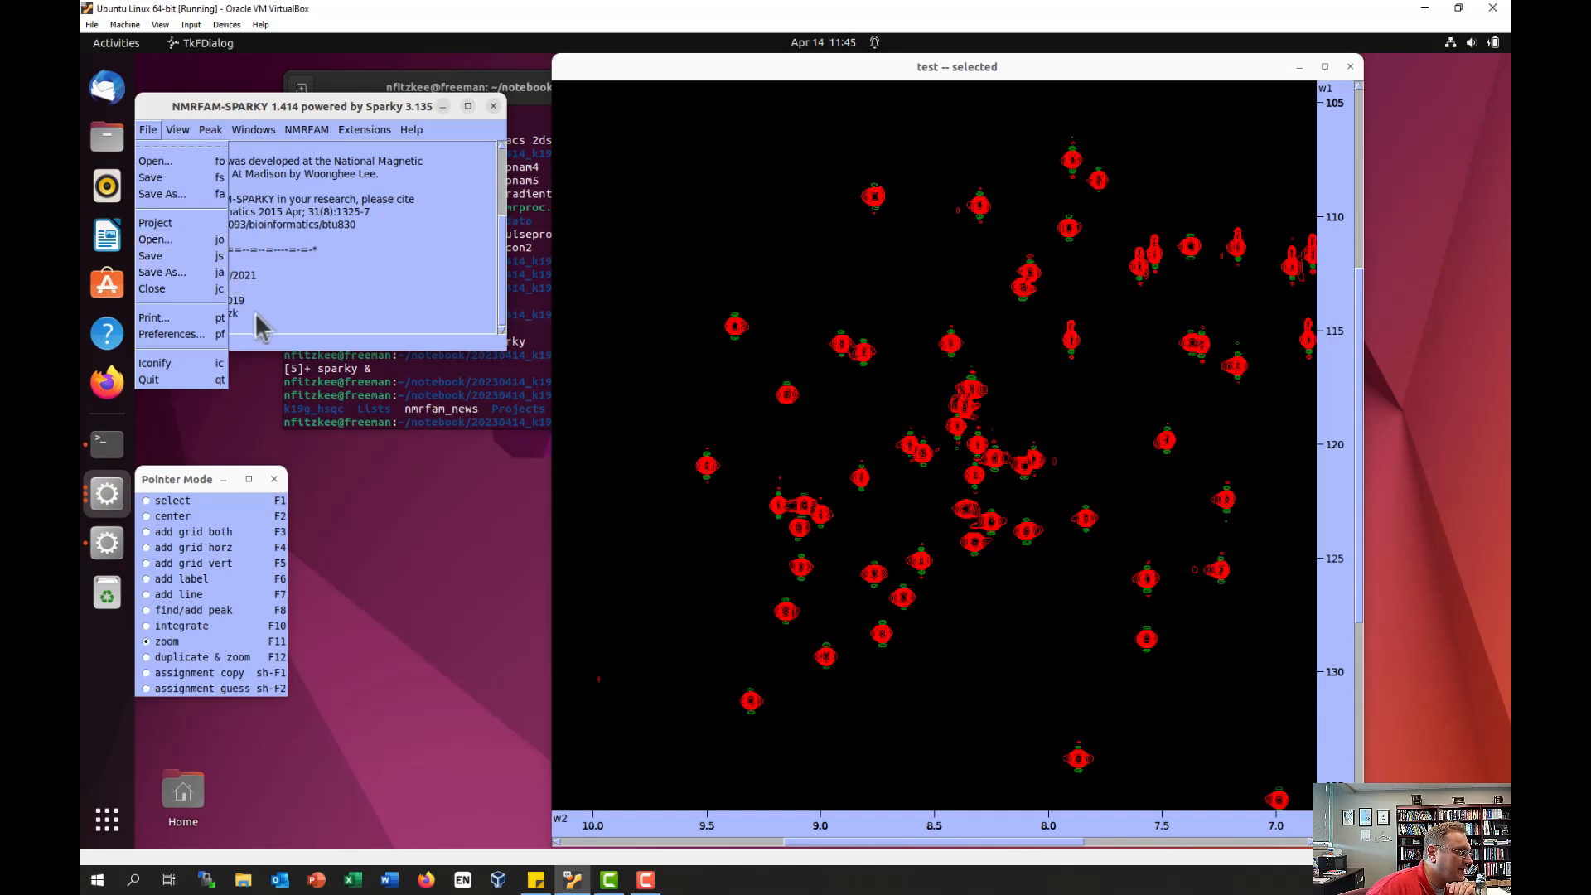
pyautogui.click(177, 130)
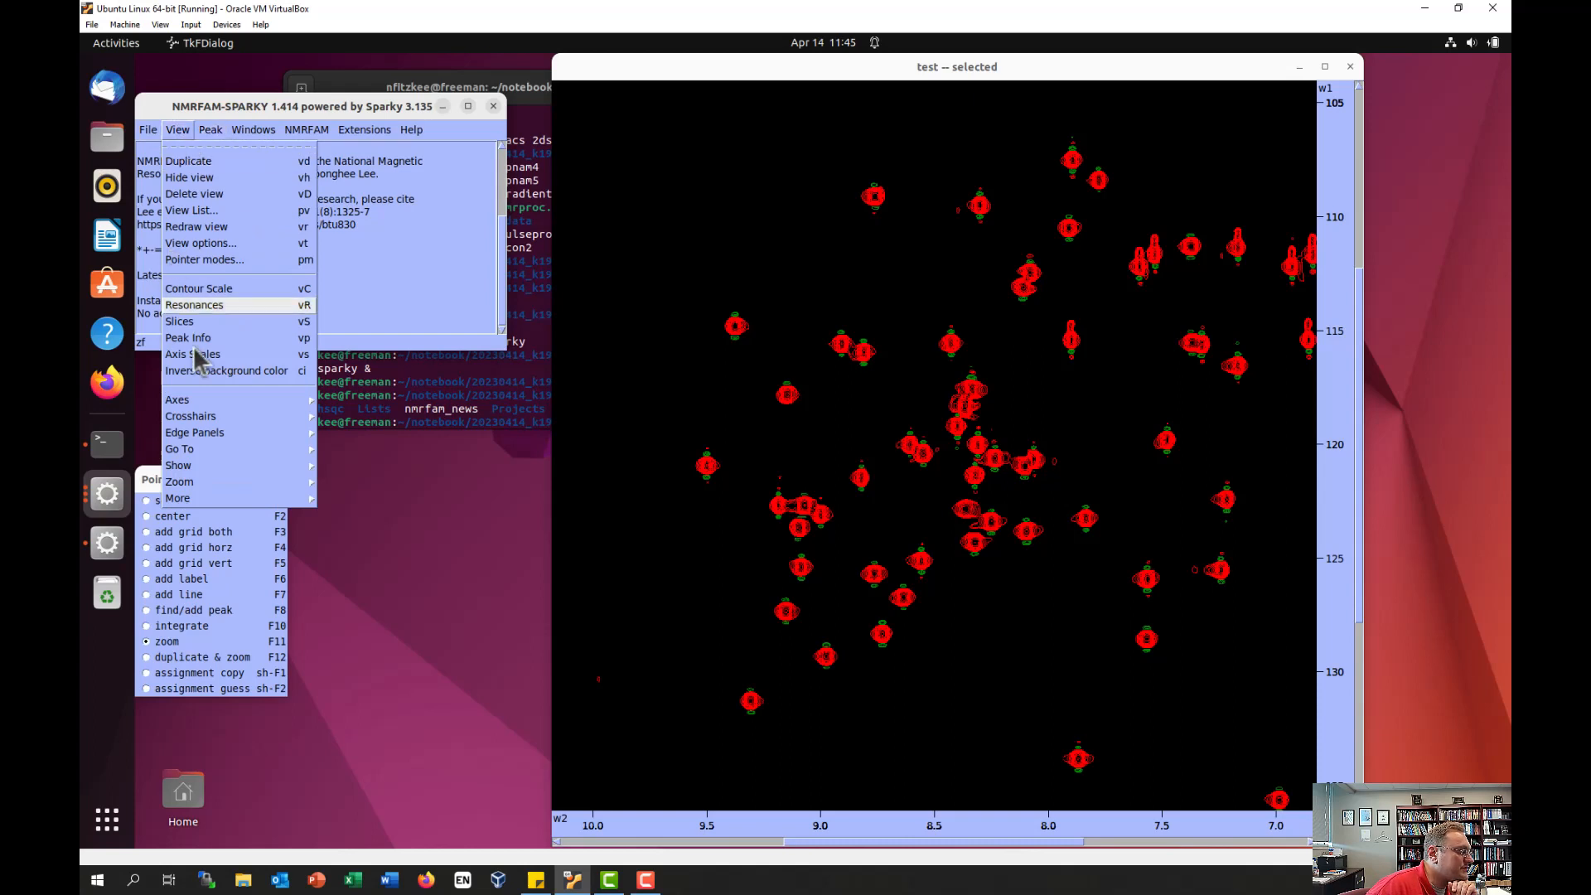
pyautogui.moveTo(249, 489)
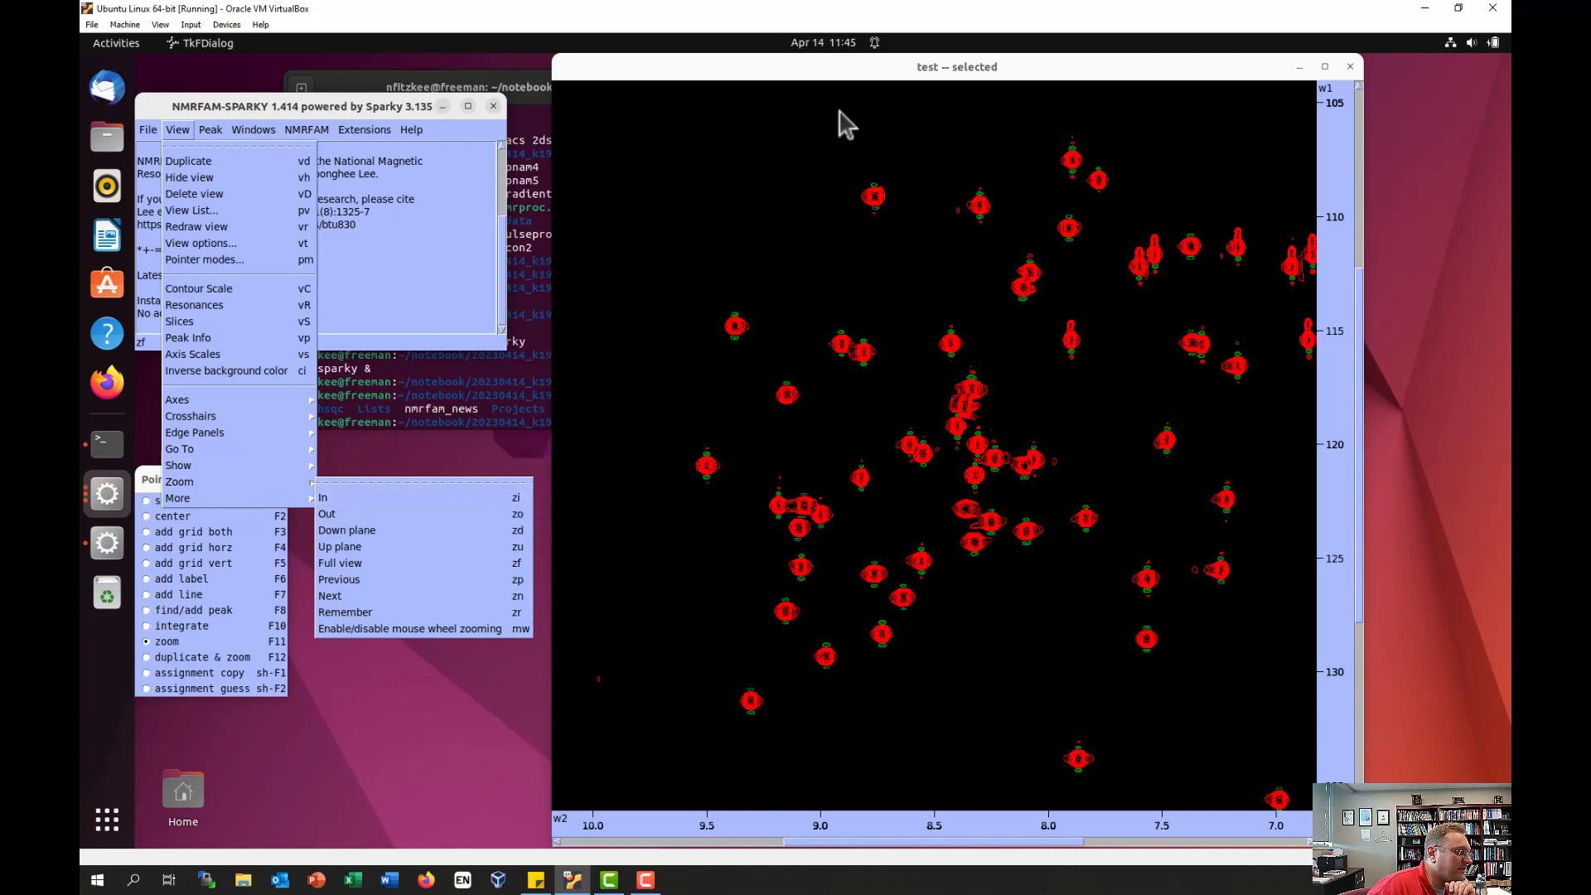
pyautogui.click(853, 68)
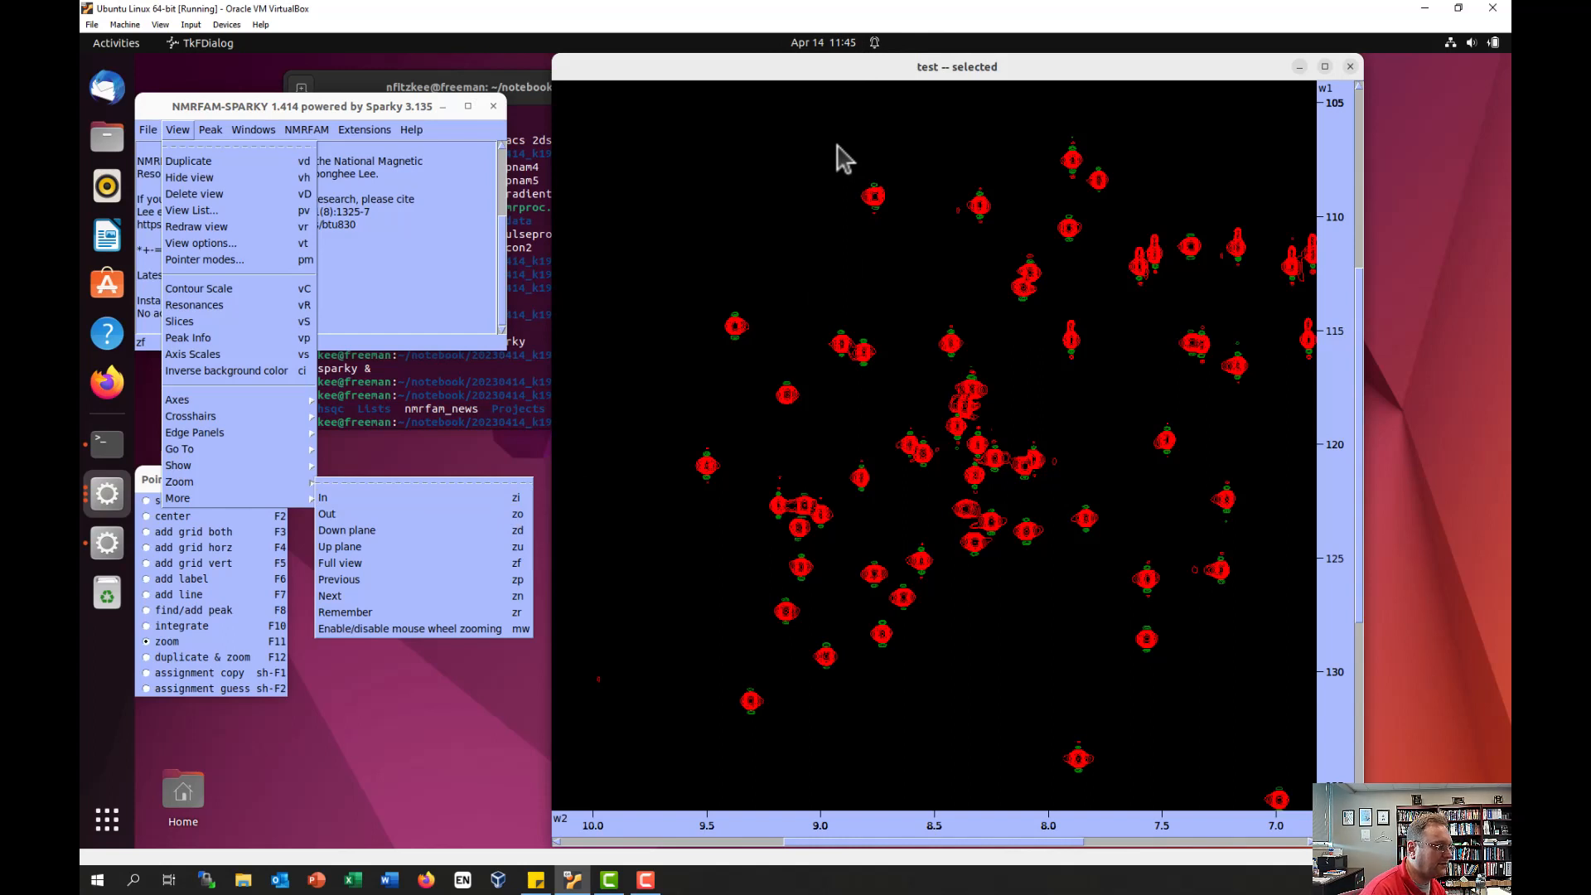
pyautogui.click(829, 169)
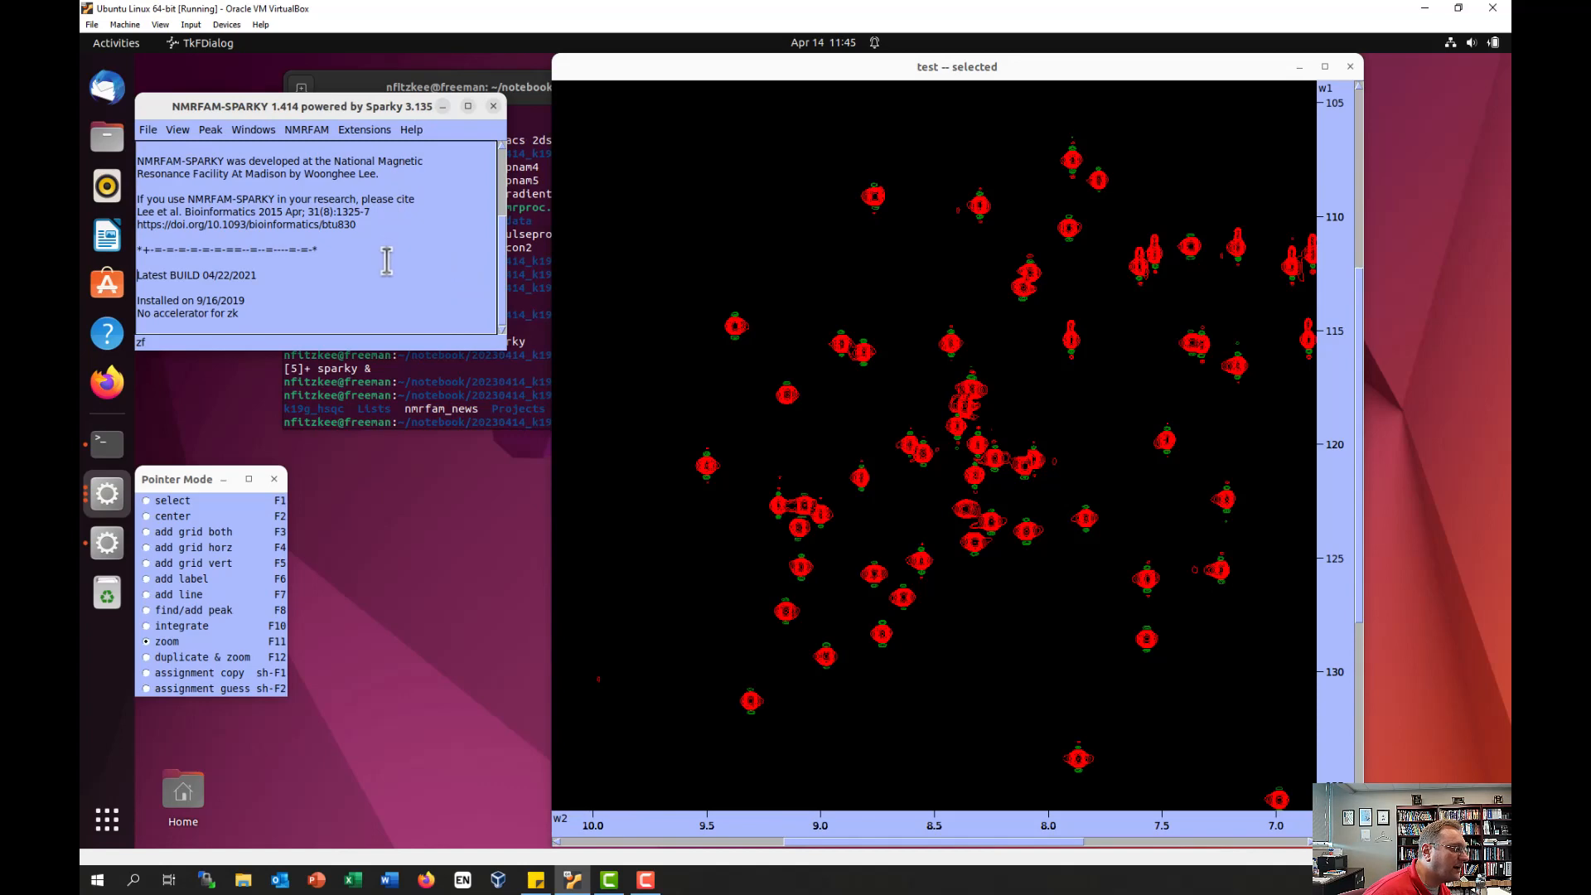
# Step: Zoom the spectrum in three levels with zi and back out three levels with zo
pyautogui.press('z')
pyautogui.press('i')
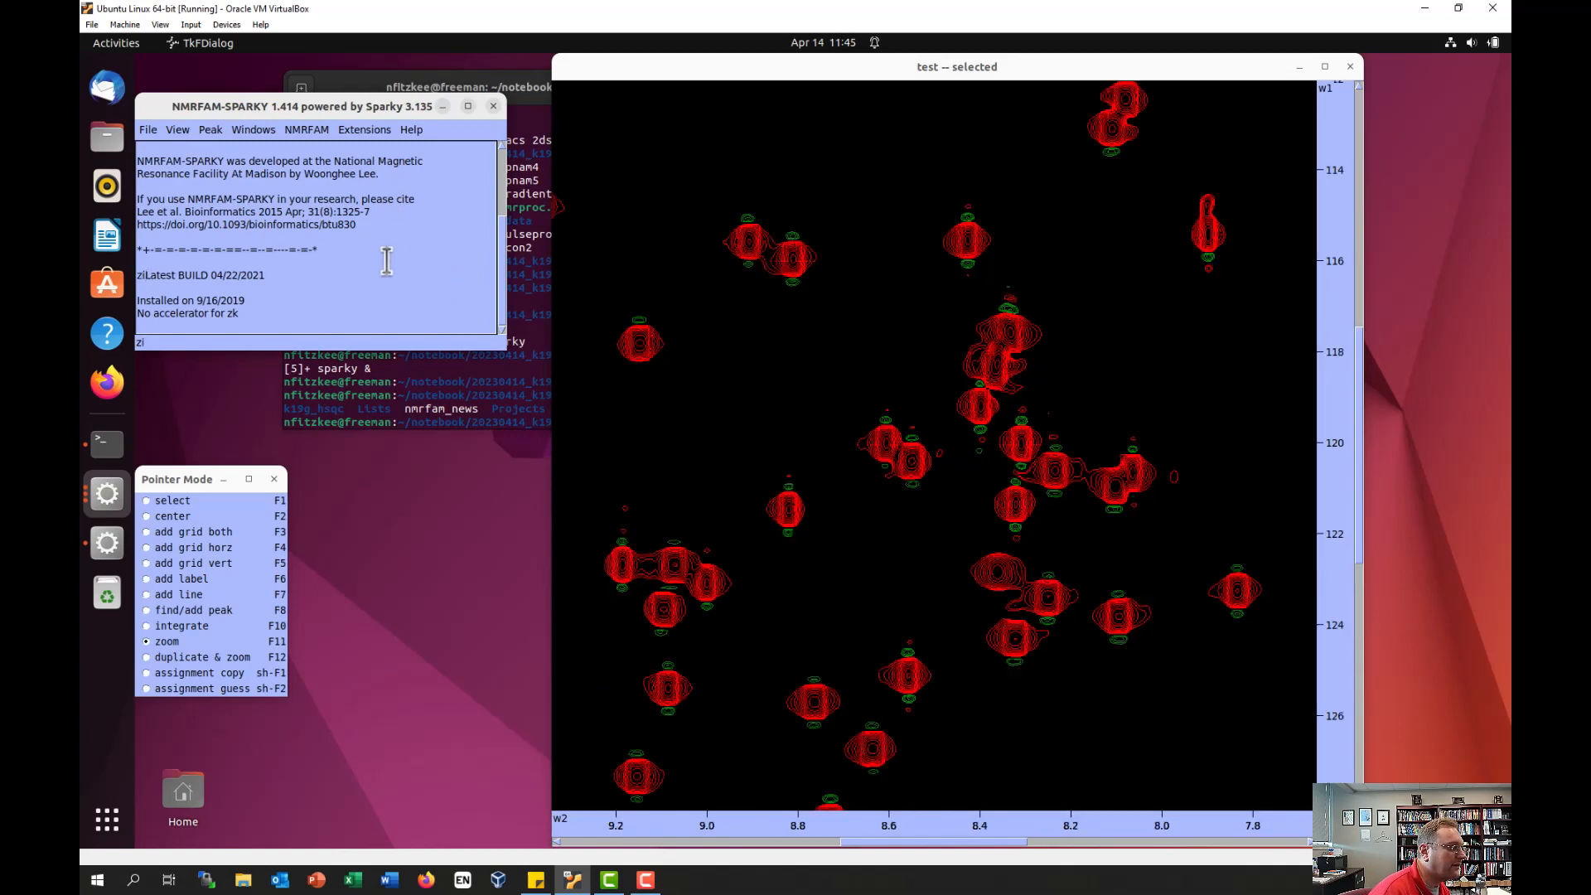
pyautogui.press('z')
pyautogui.press('i')
pyautogui.press('z')
pyautogui.press('i')
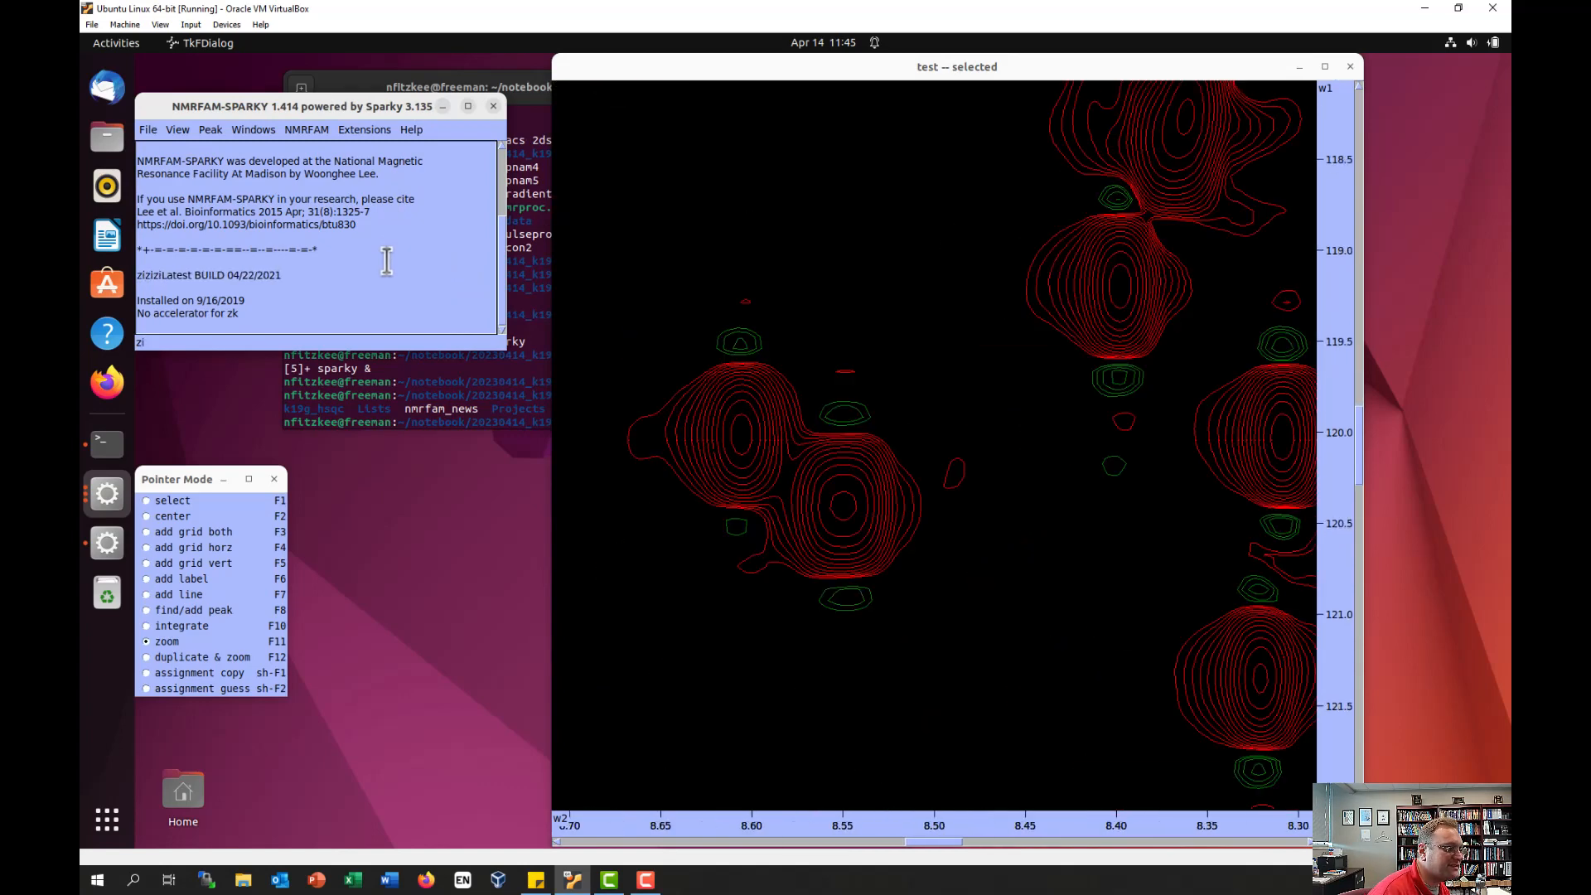
pyautogui.press('z')
pyautogui.press('o')
pyautogui.press('z')
pyautogui.press('o')
pyautogui.press('z')
pyautogui.press('o')
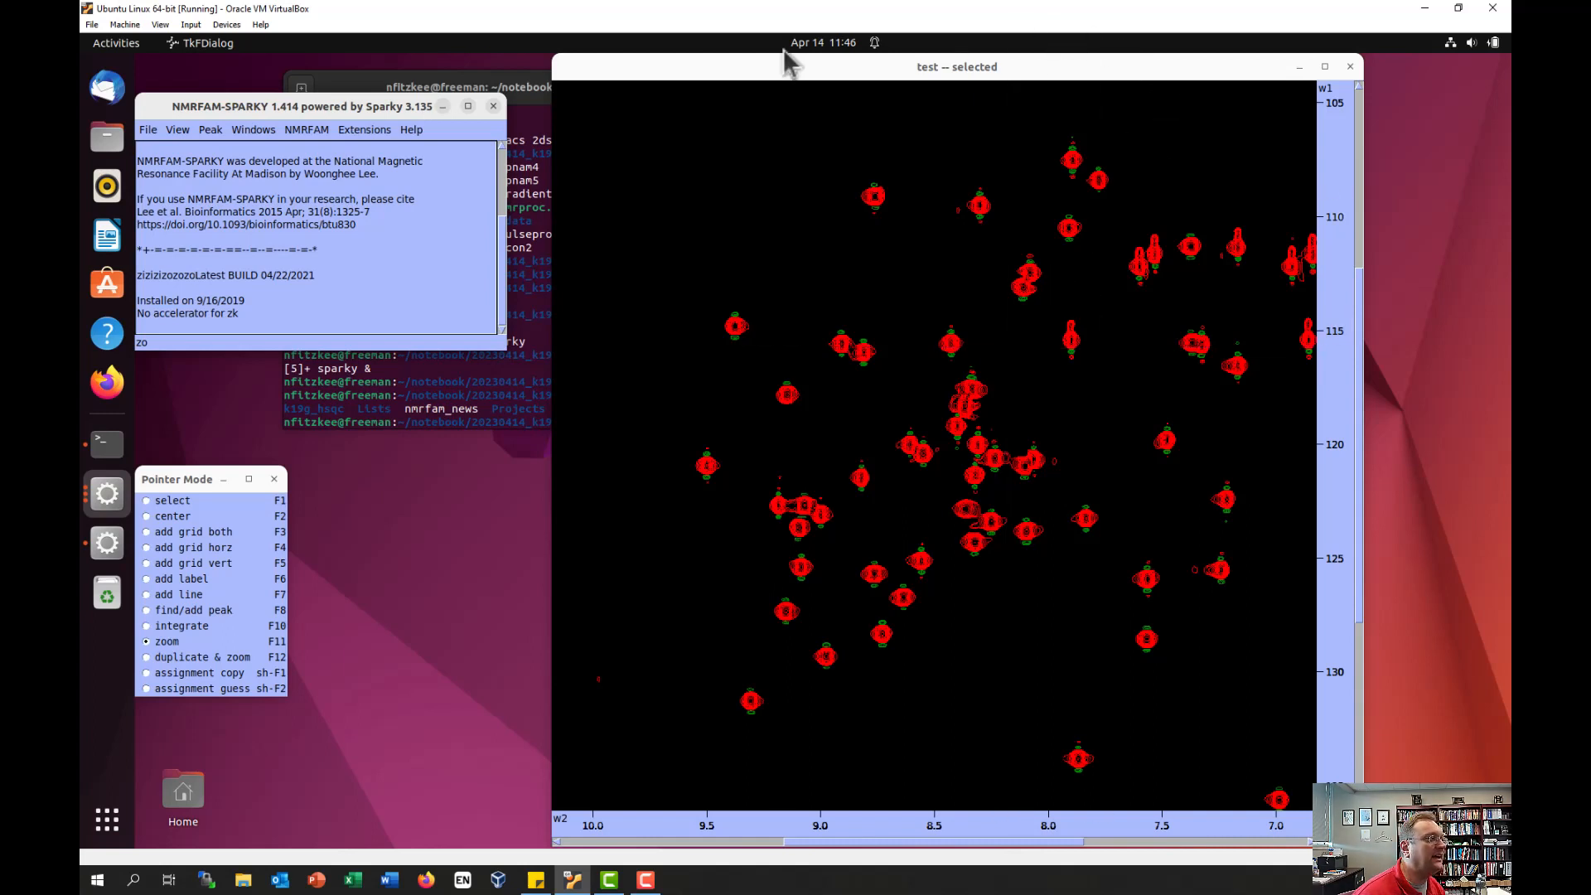
# Step: Save the spectrum as k19g_hsqc.save in the project's Save directory
pyautogui.click(147, 129)
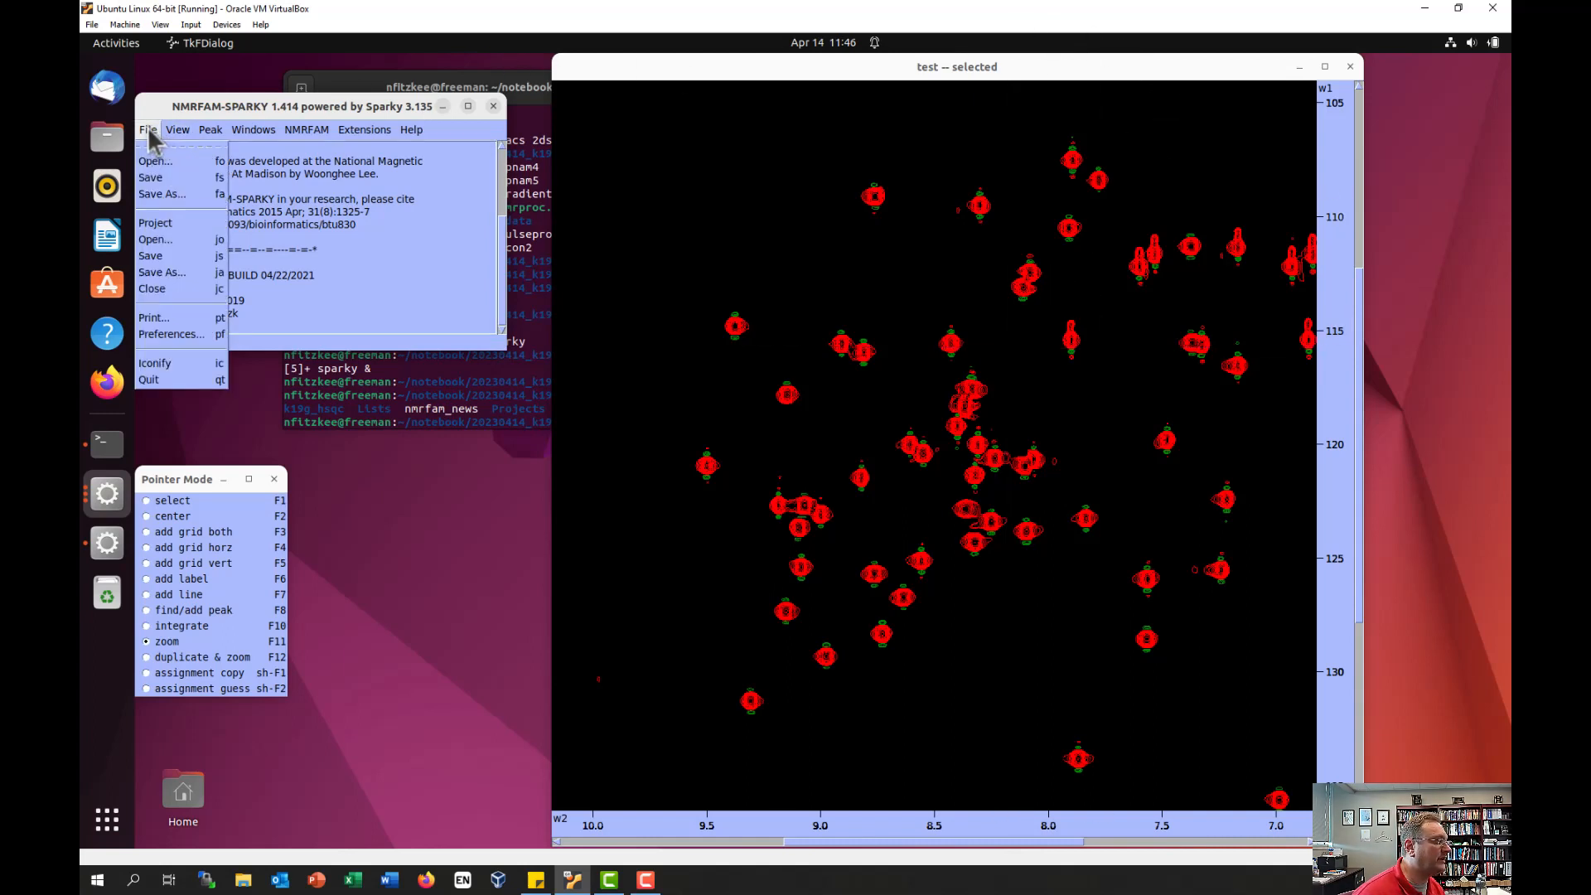
pyautogui.click(187, 197)
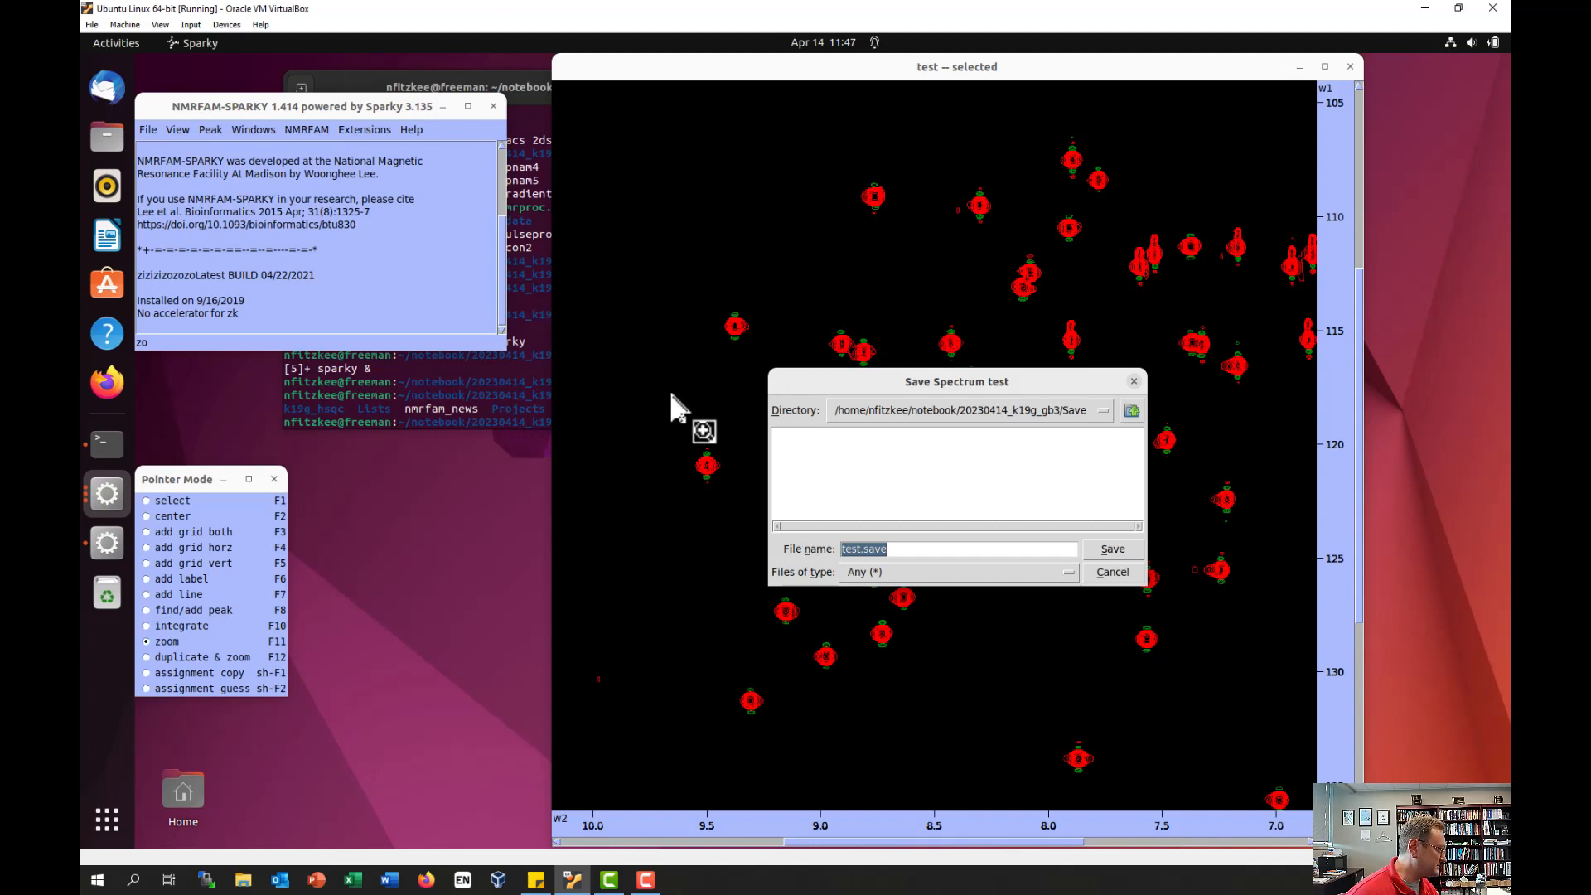
pyautogui.click(911, 548)
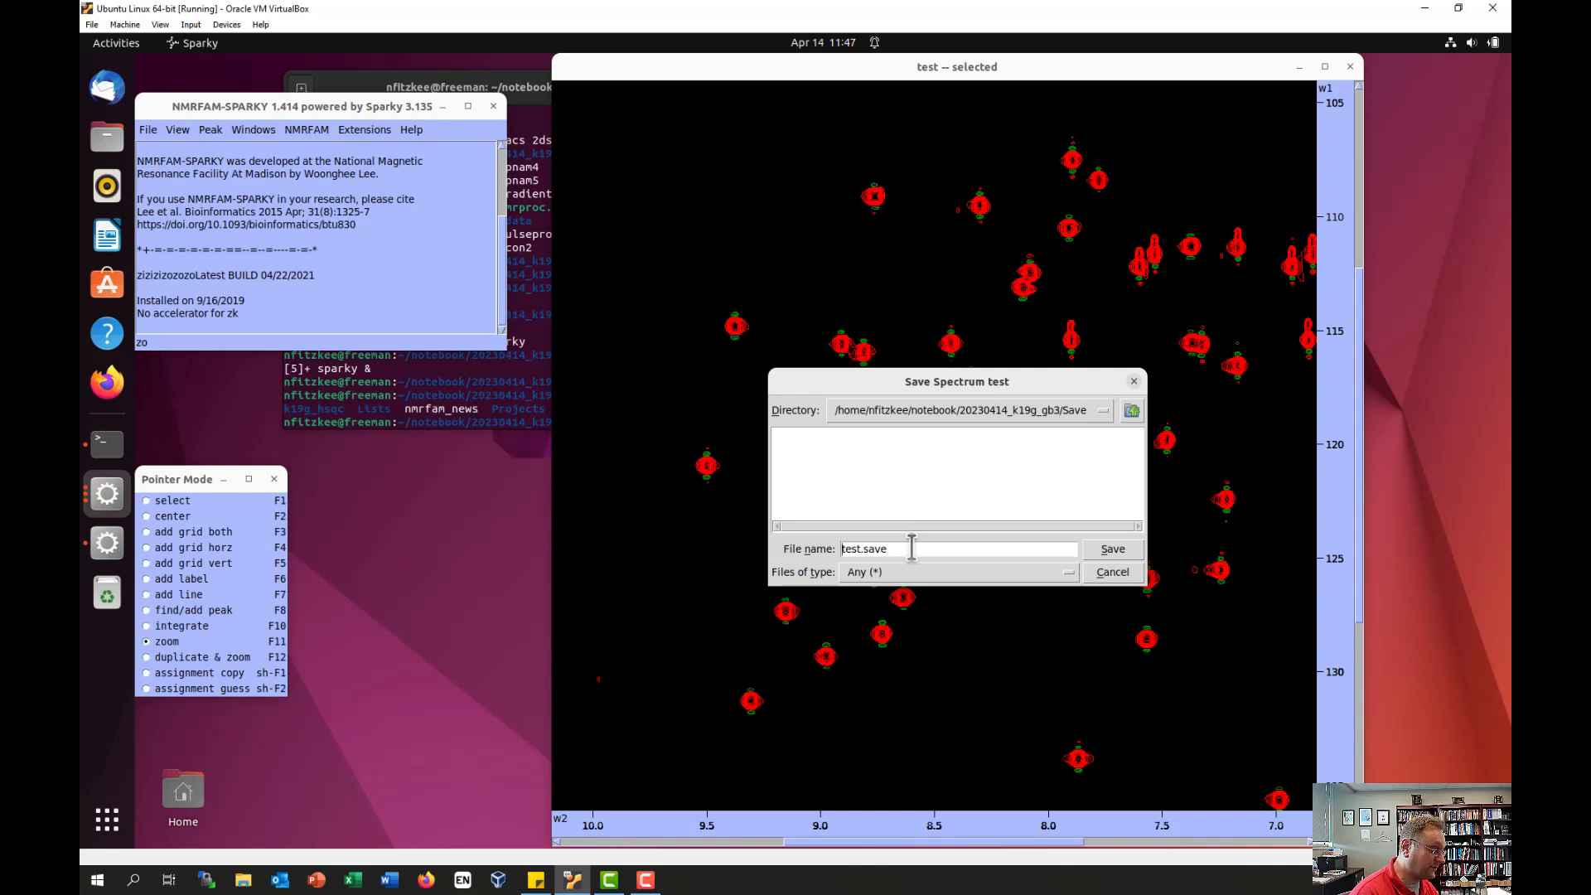
pyautogui.press('Delete')
pyautogui.press('Delete')
pyautogui.press('Delete')
pyautogui.press('Delete')
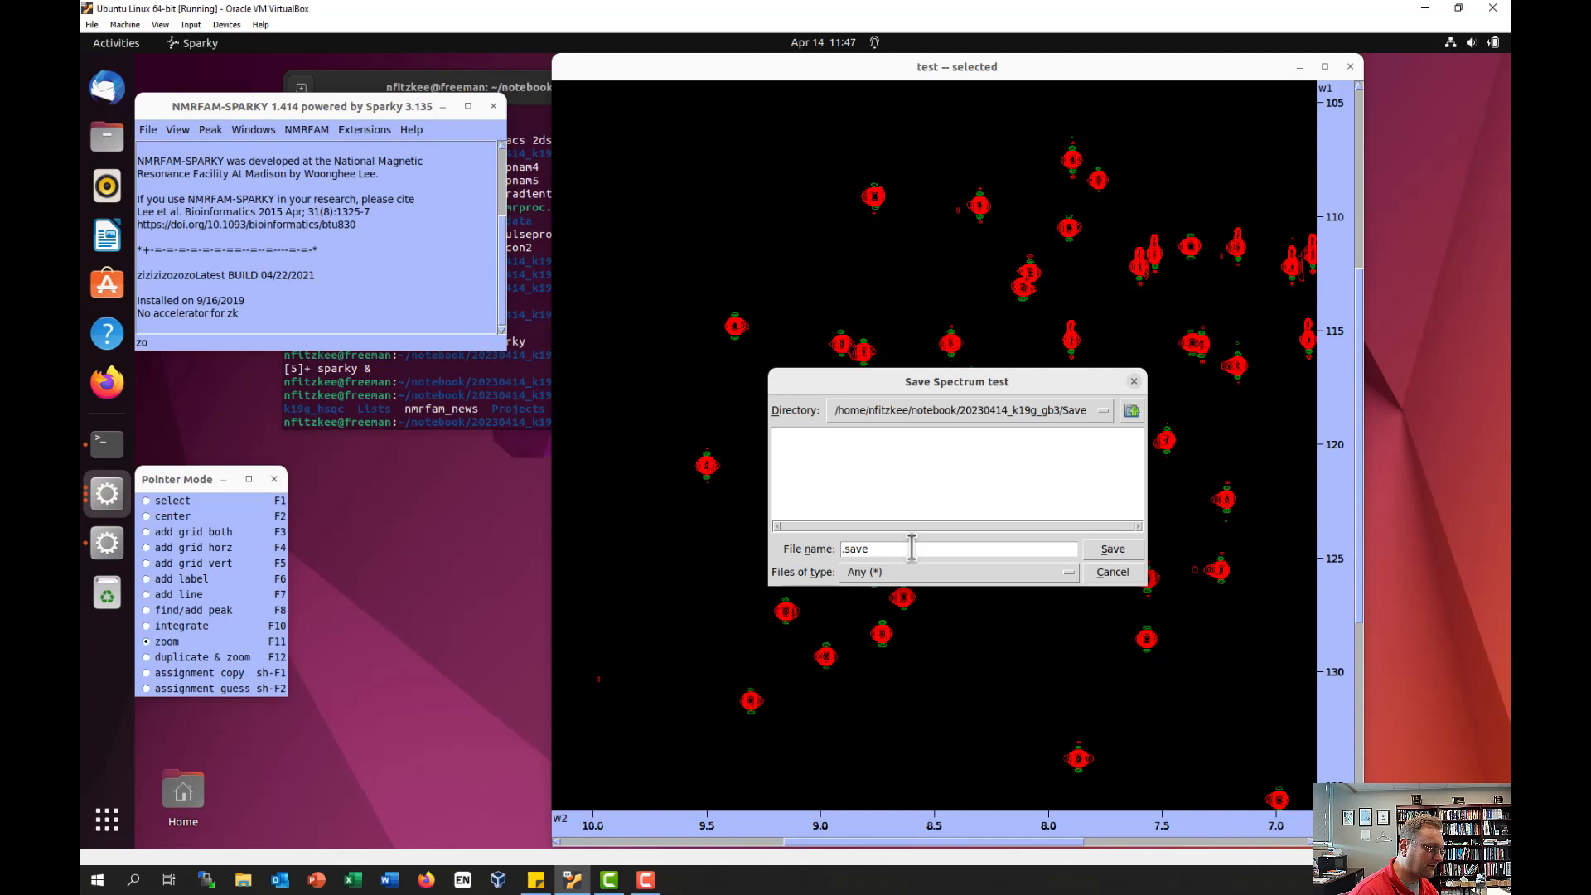
pyautogui.write('k19ghs')
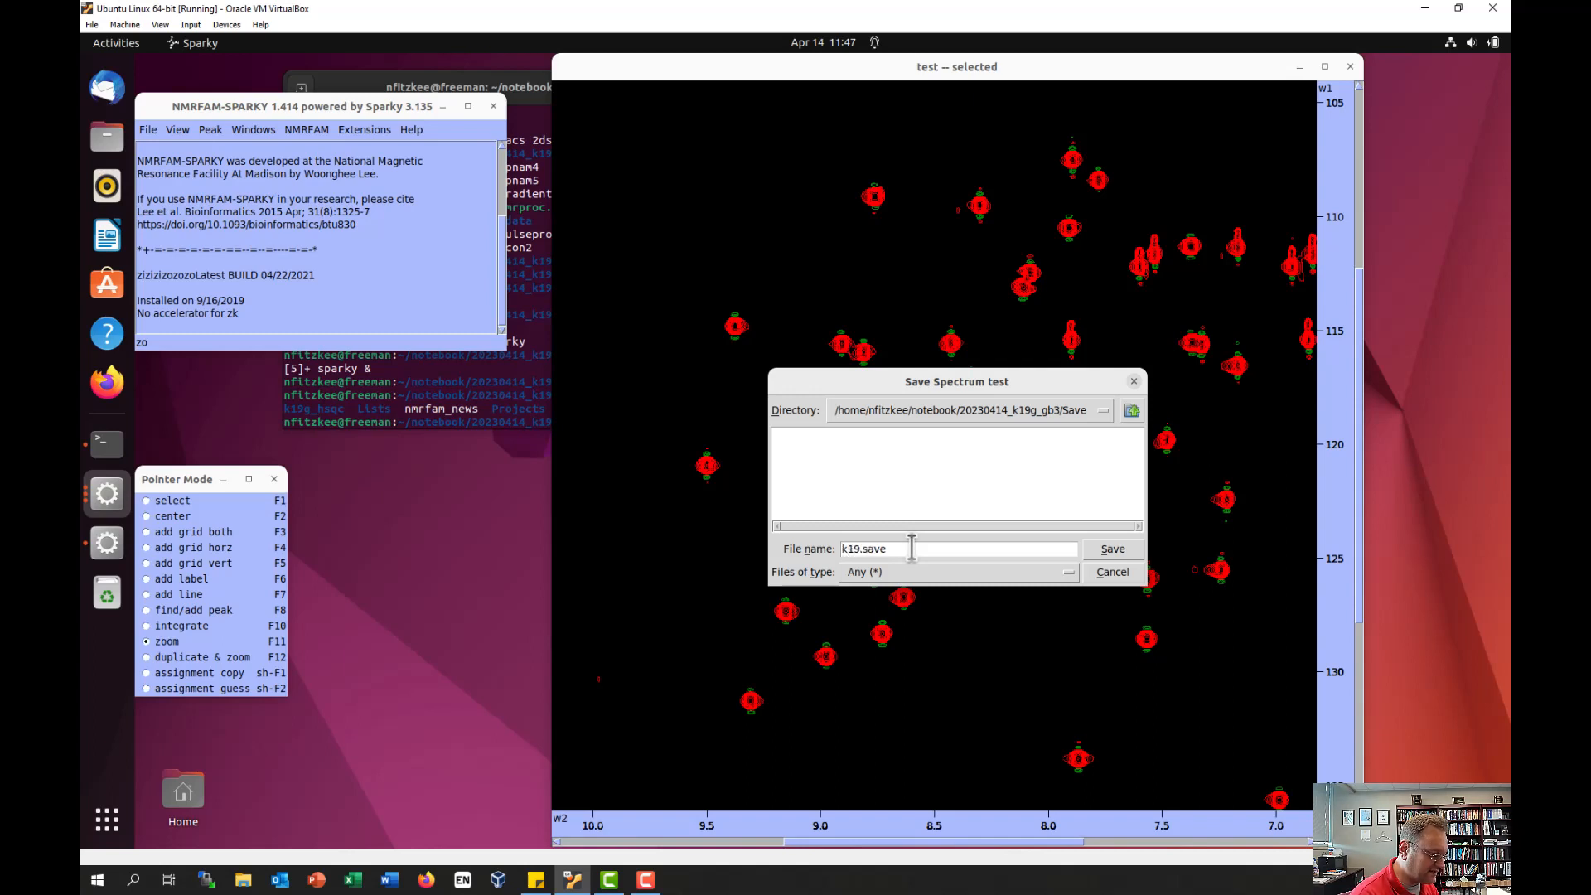
pyautogui.write('qc')
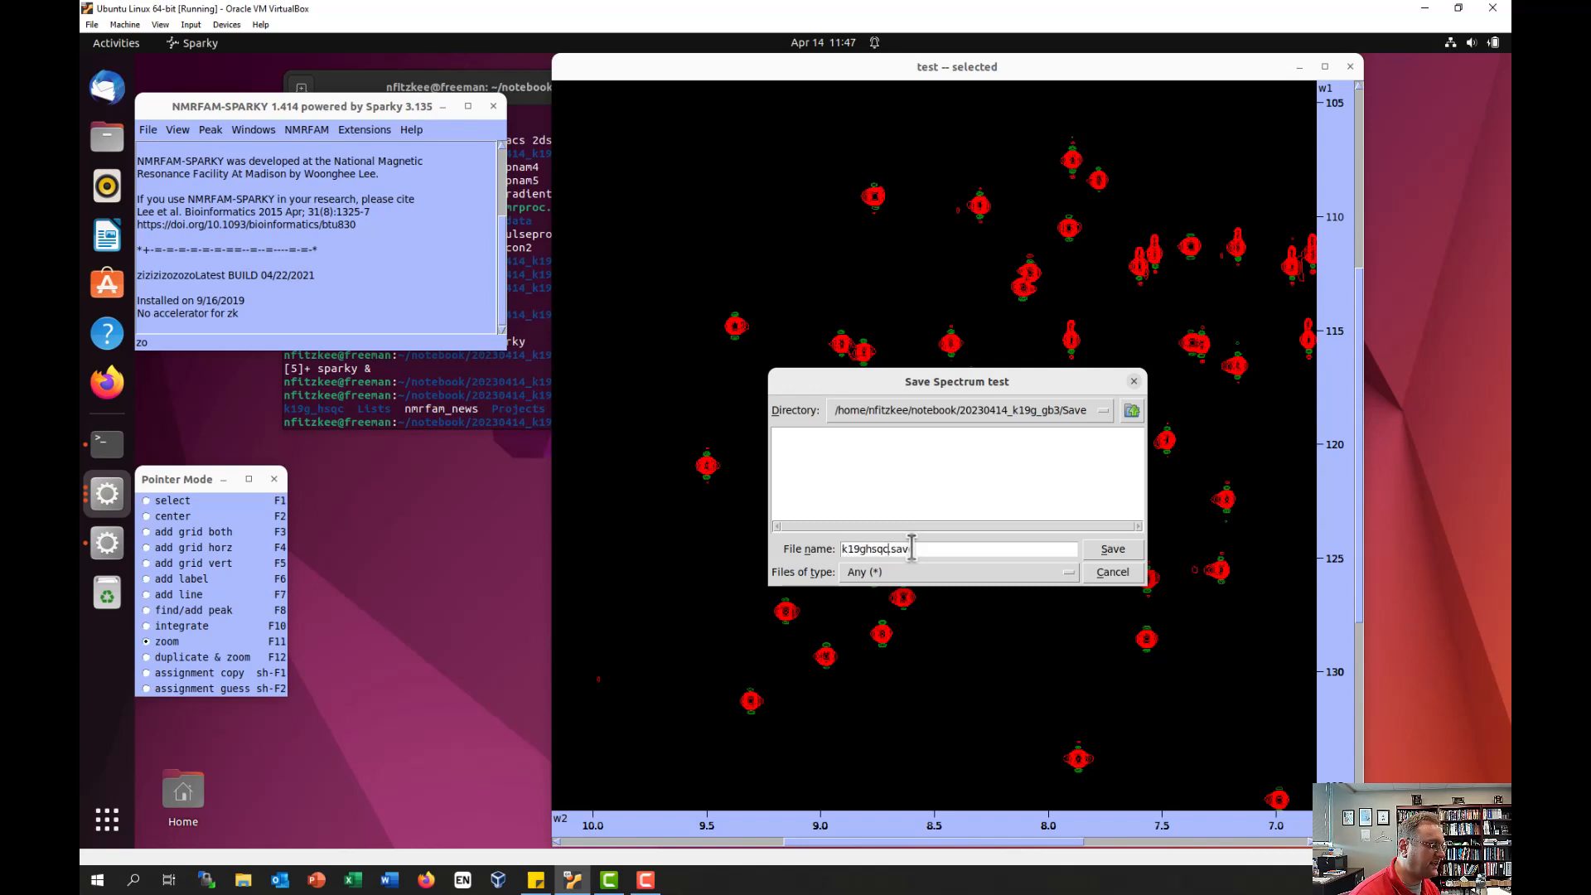
pyautogui.press('Left')
pyautogui.press('Left')
pyautogui.press('Left')
pyautogui.press('Left')
pyautogui.write('_')
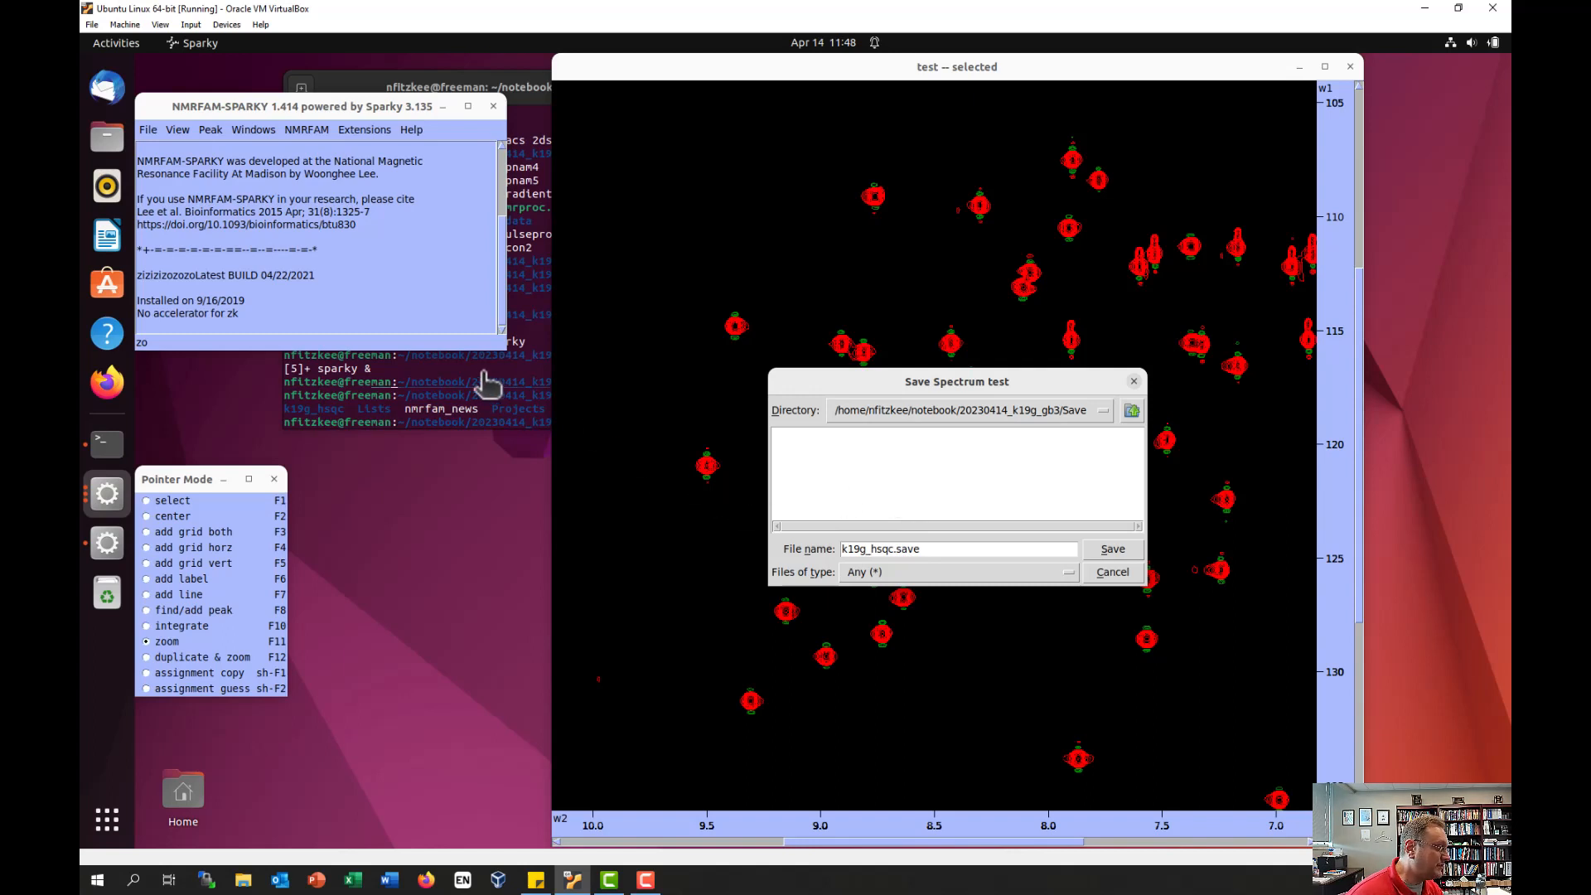
pyautogui.click(526, 366)
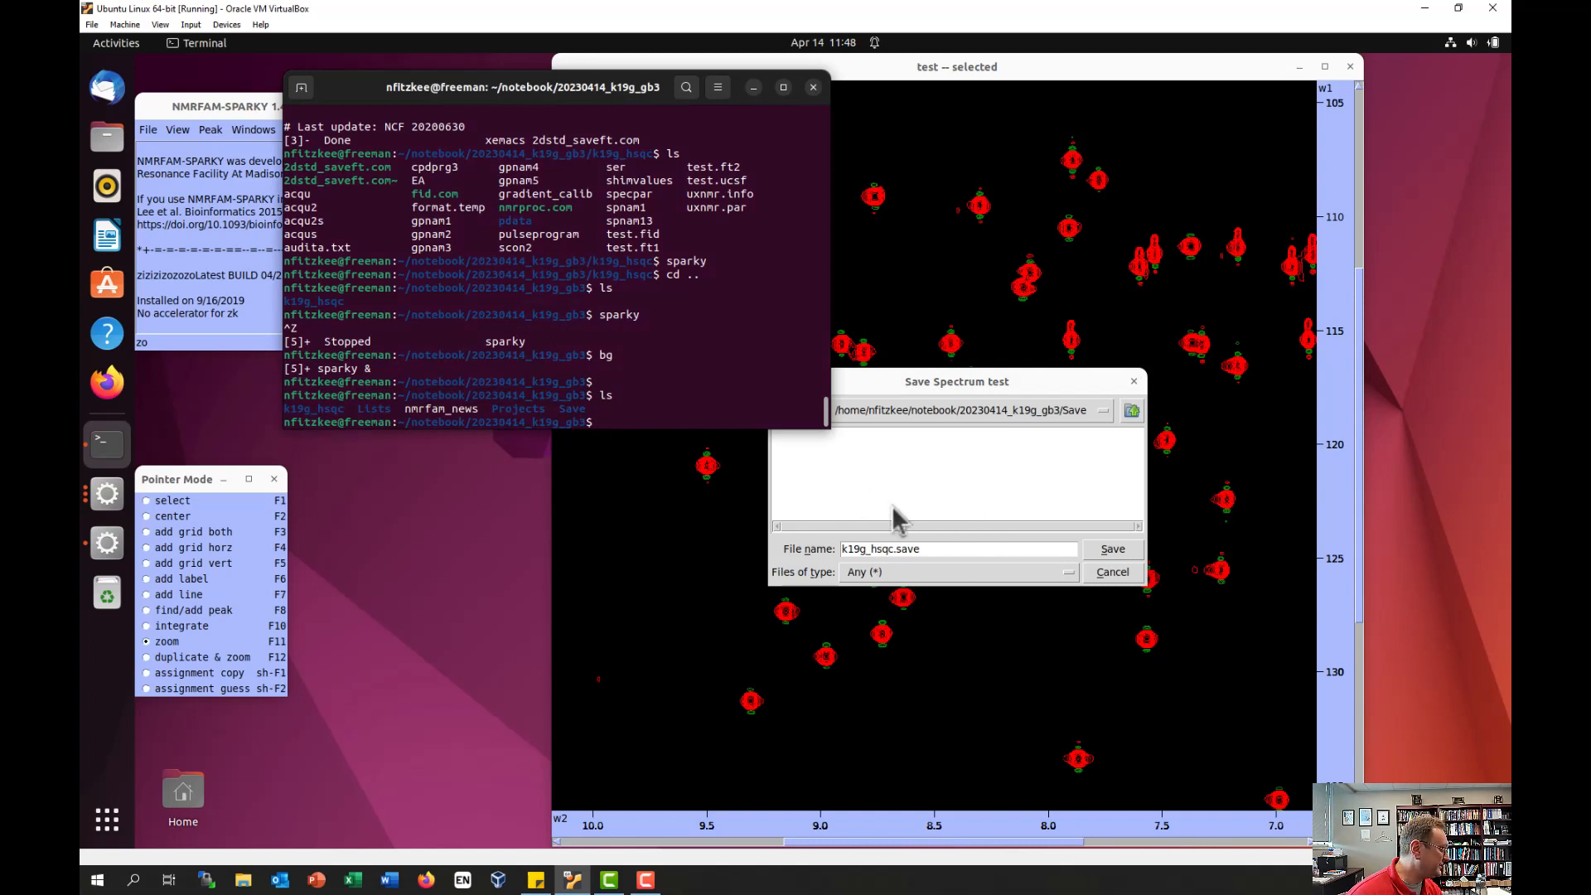
pyautogui.click(1111, 549)
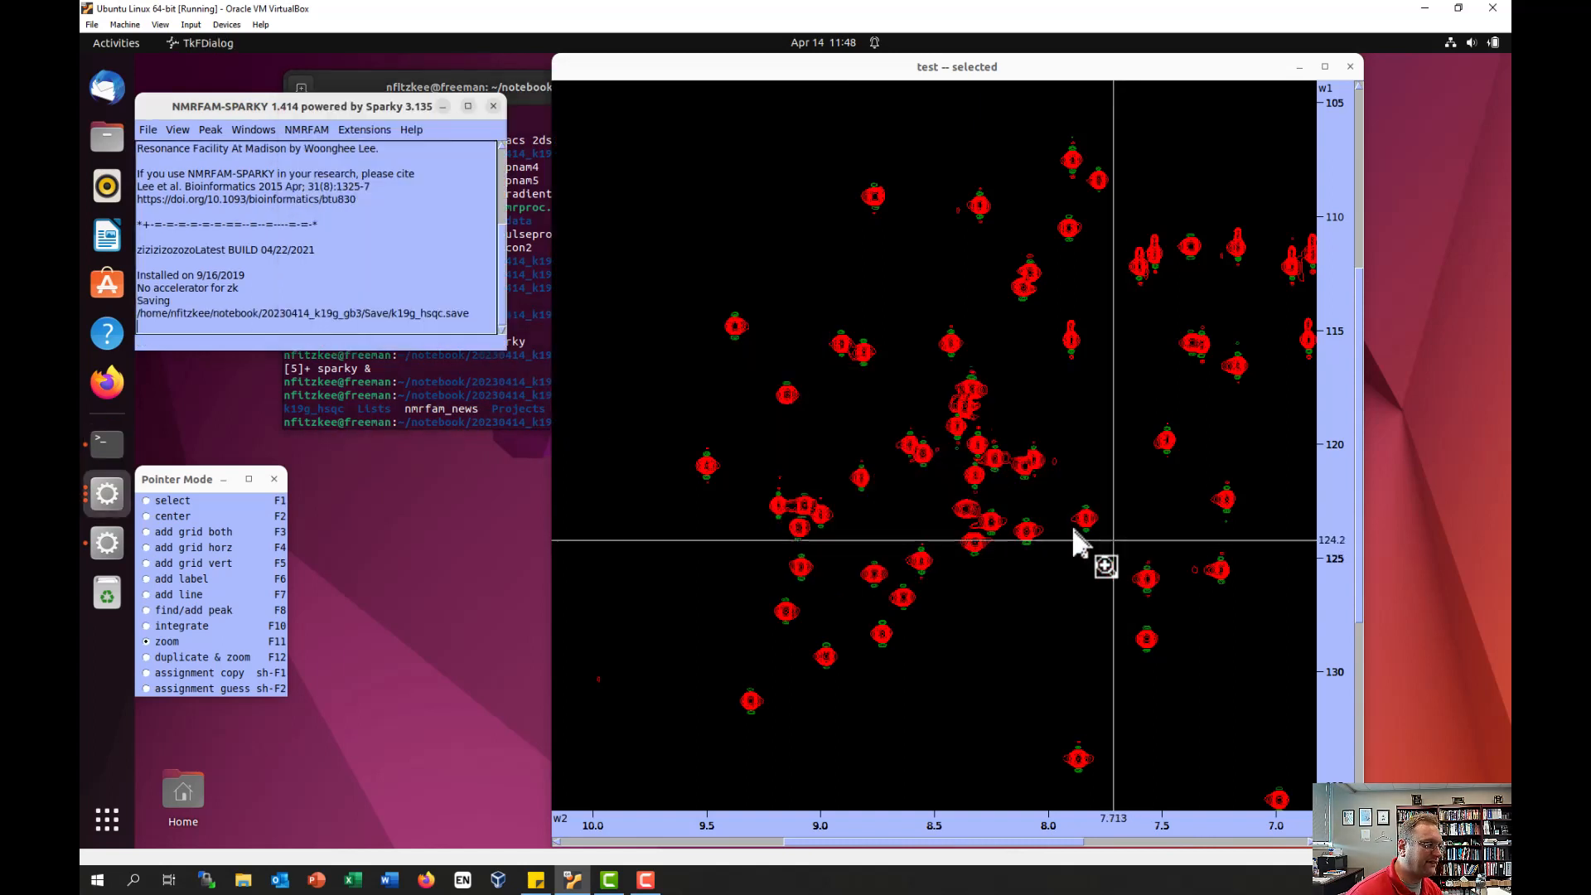
# Step: In the terminal, list the project folder, change into its Save directory and list the files there
pyautogui.click(519, 367)
pyautogui.write('ls')
pyautogui.press('Return')
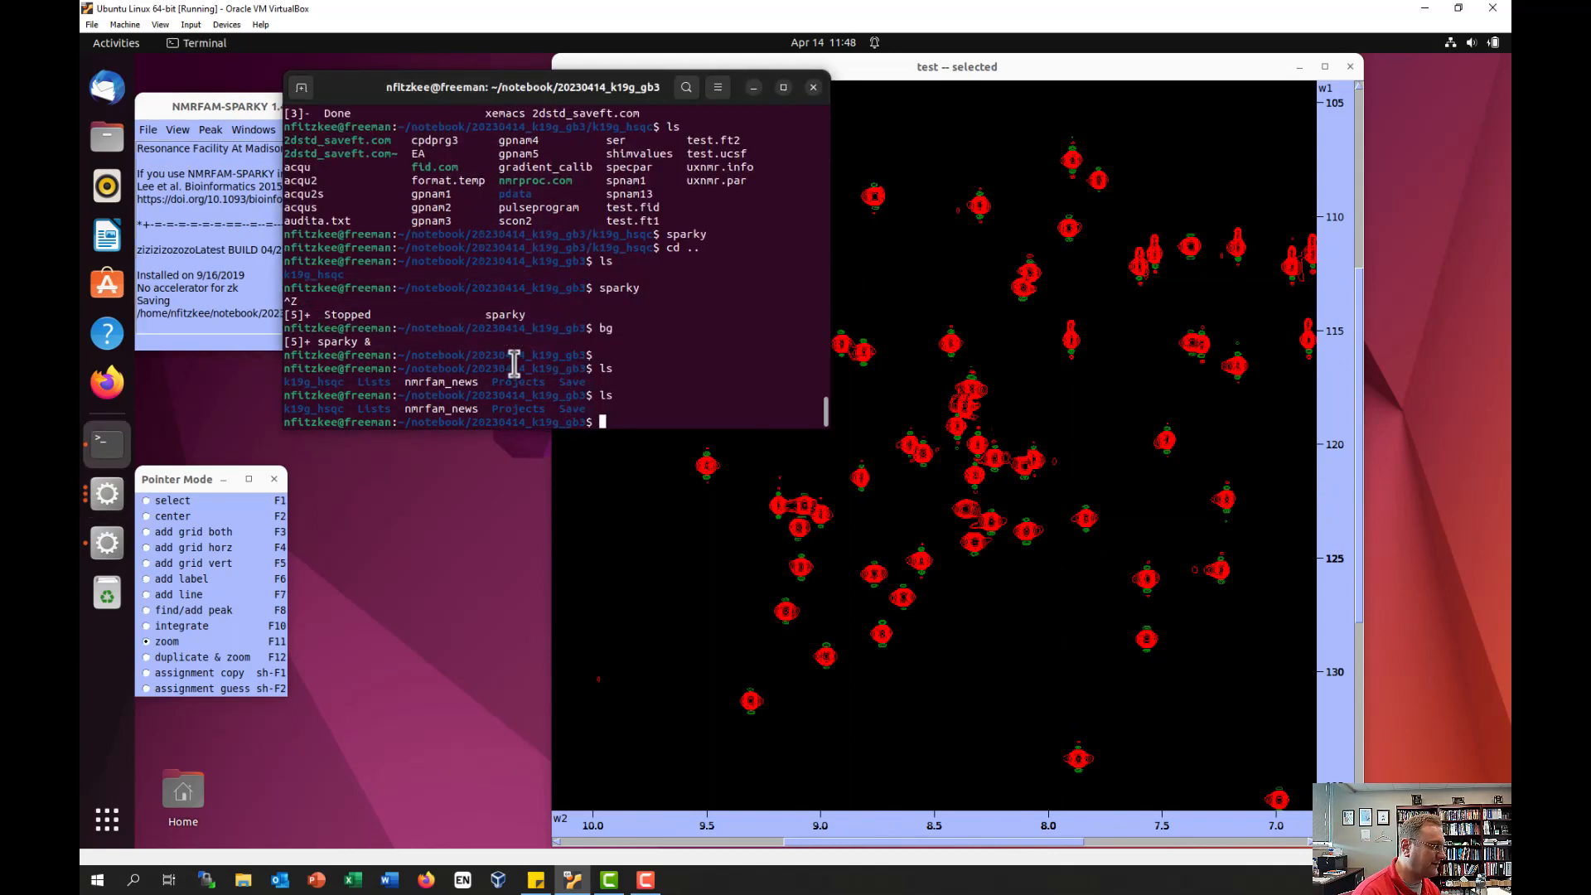
pyautogui.write('more')
pyautogui.press('BackSpace')
pyautogui.press('BackSpace')
pyautogui.press('BackSpace')
pyautogui.press('BackSpace')
pyautogui.press('BackSpace')
pyautogui.write('cd S')
pyautogui.press('Tab')
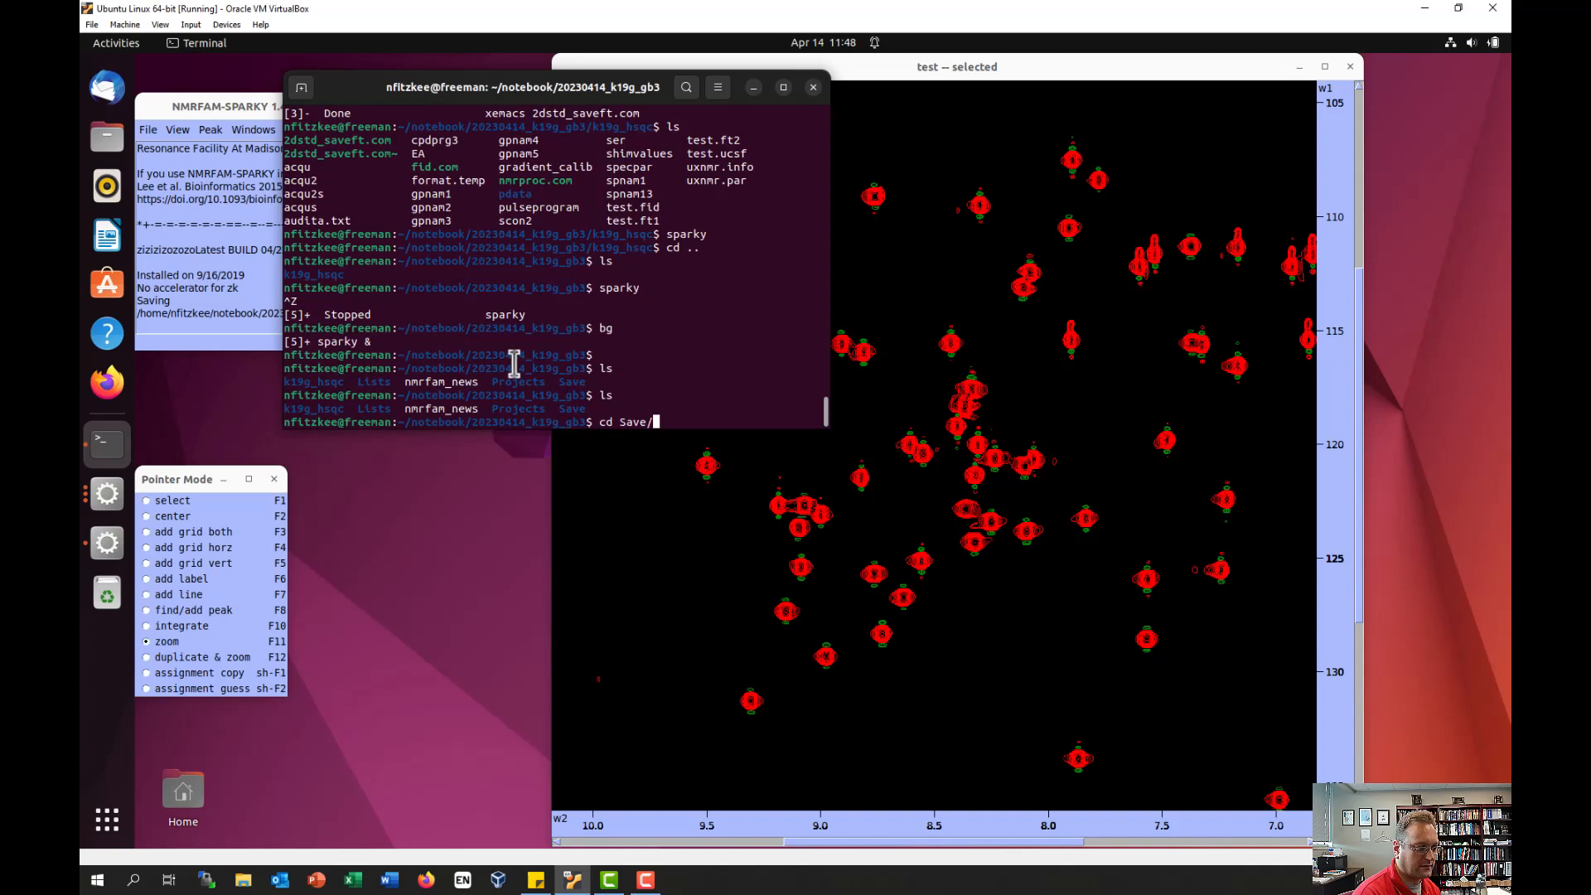
pyautogui.press('Return')
pyautogui.write('ls')
pyautogui.press('Return')
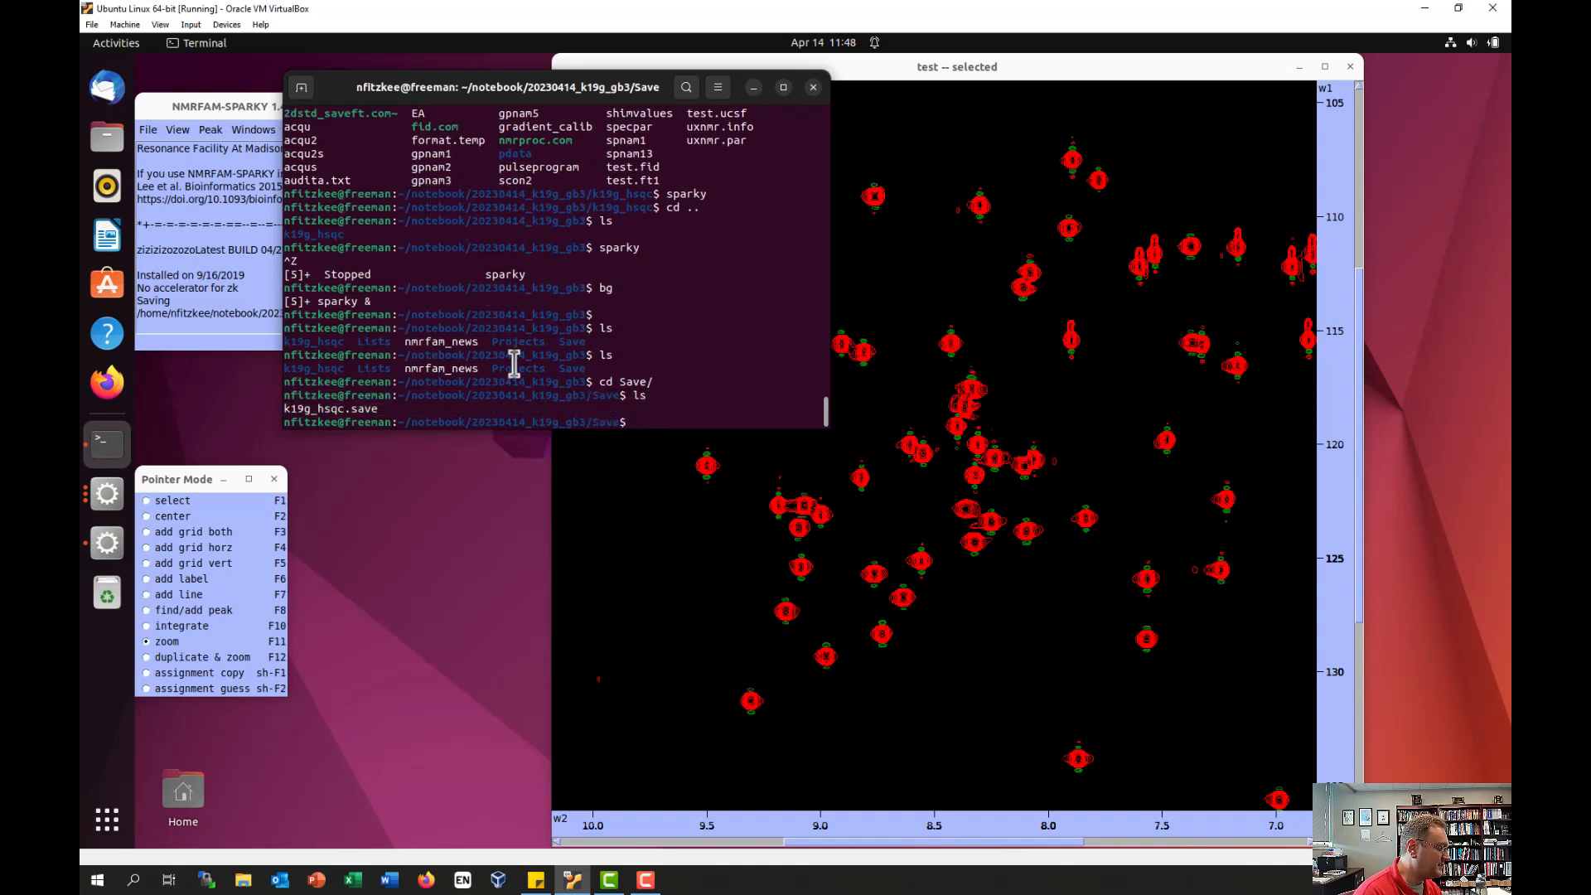
# Step: Page through the contents of k19g_hsqc.save with more and quit the pager
pyautogui.write('more k')
pyautogui.press('Tab')
pyautogui.press('Return')
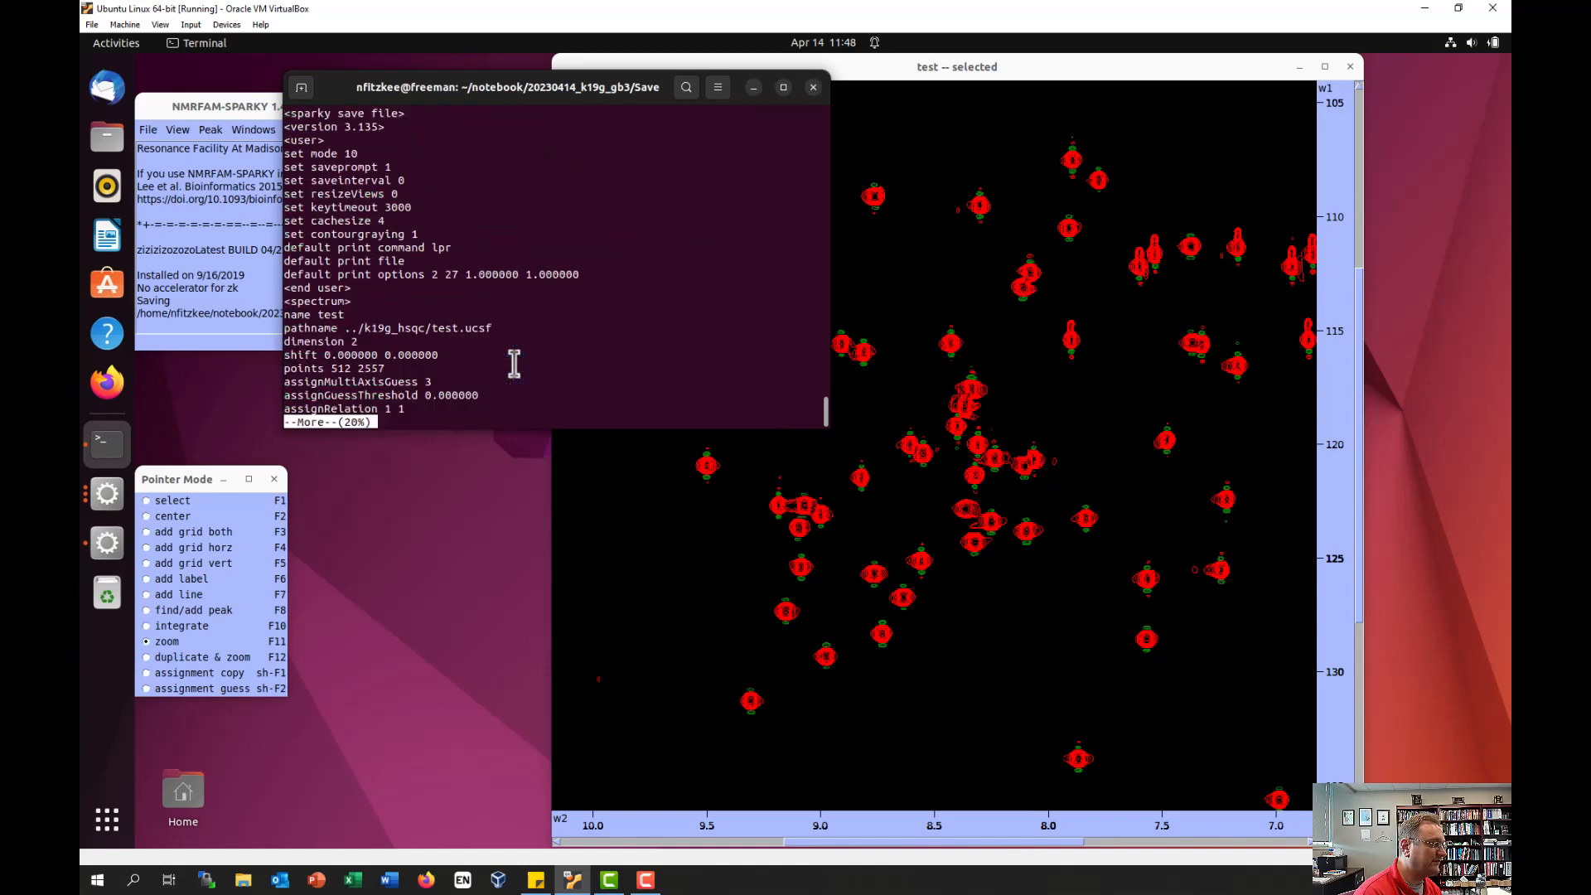
pyautogui.press('space')
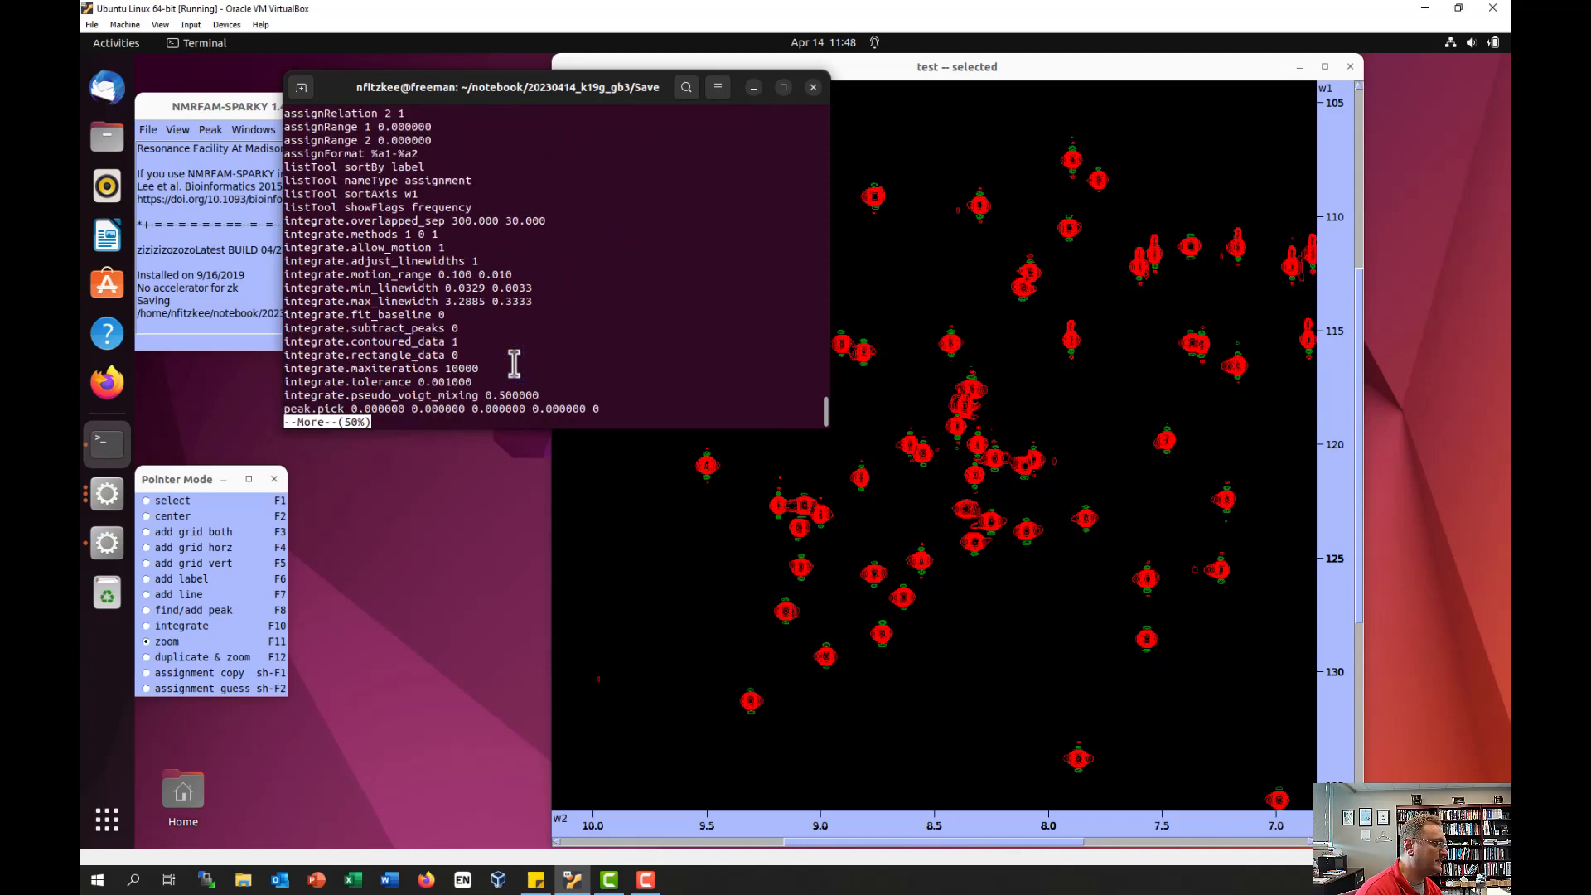
pyautogui.press('space')
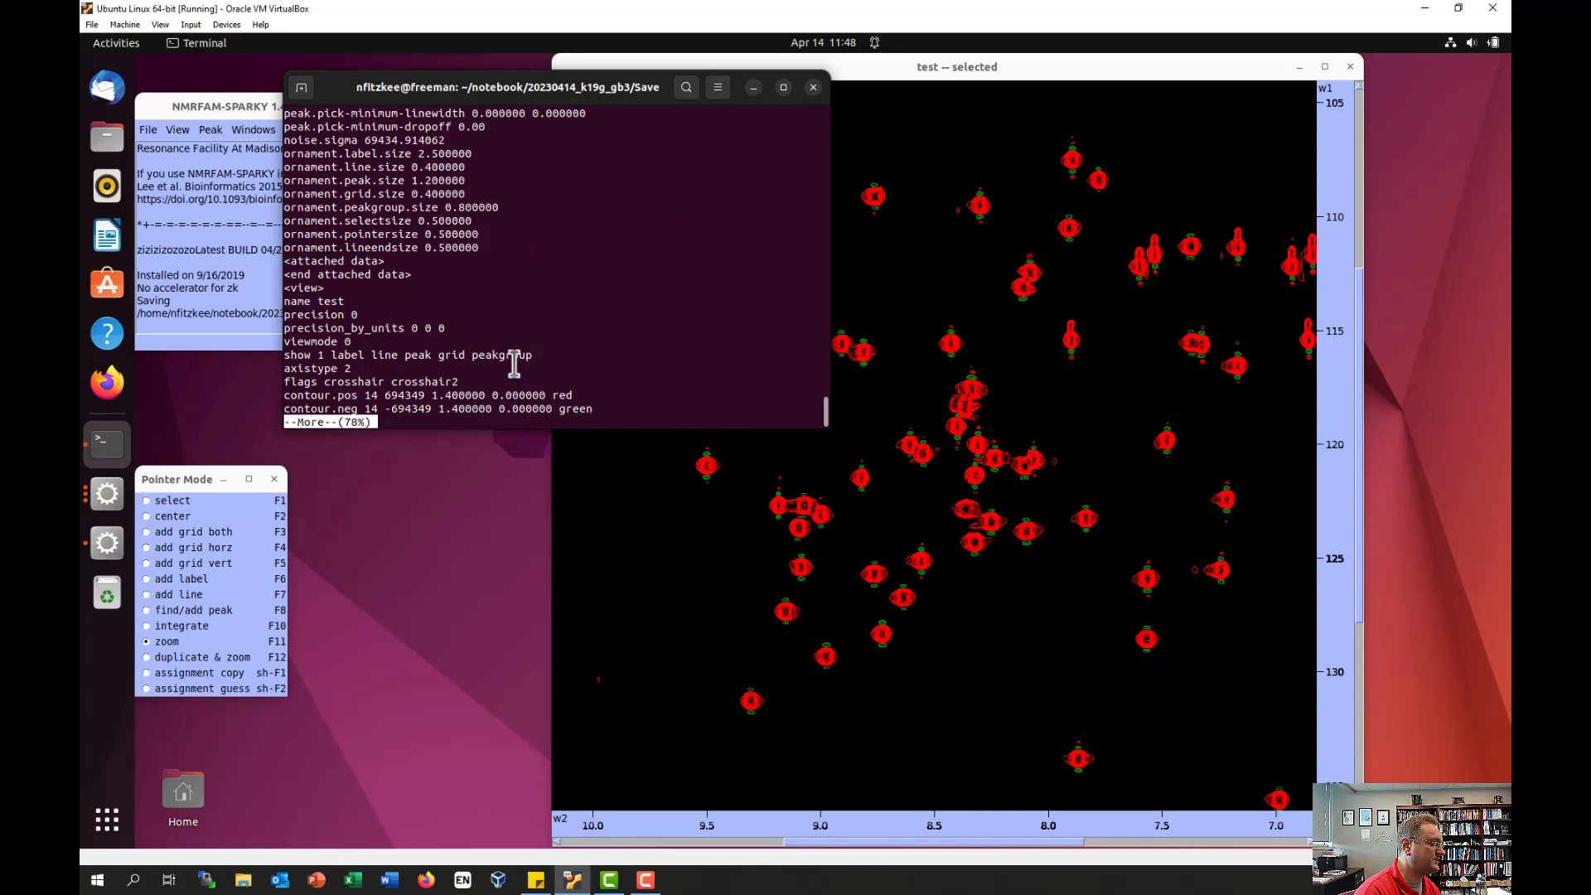
pyautogui.press('q')
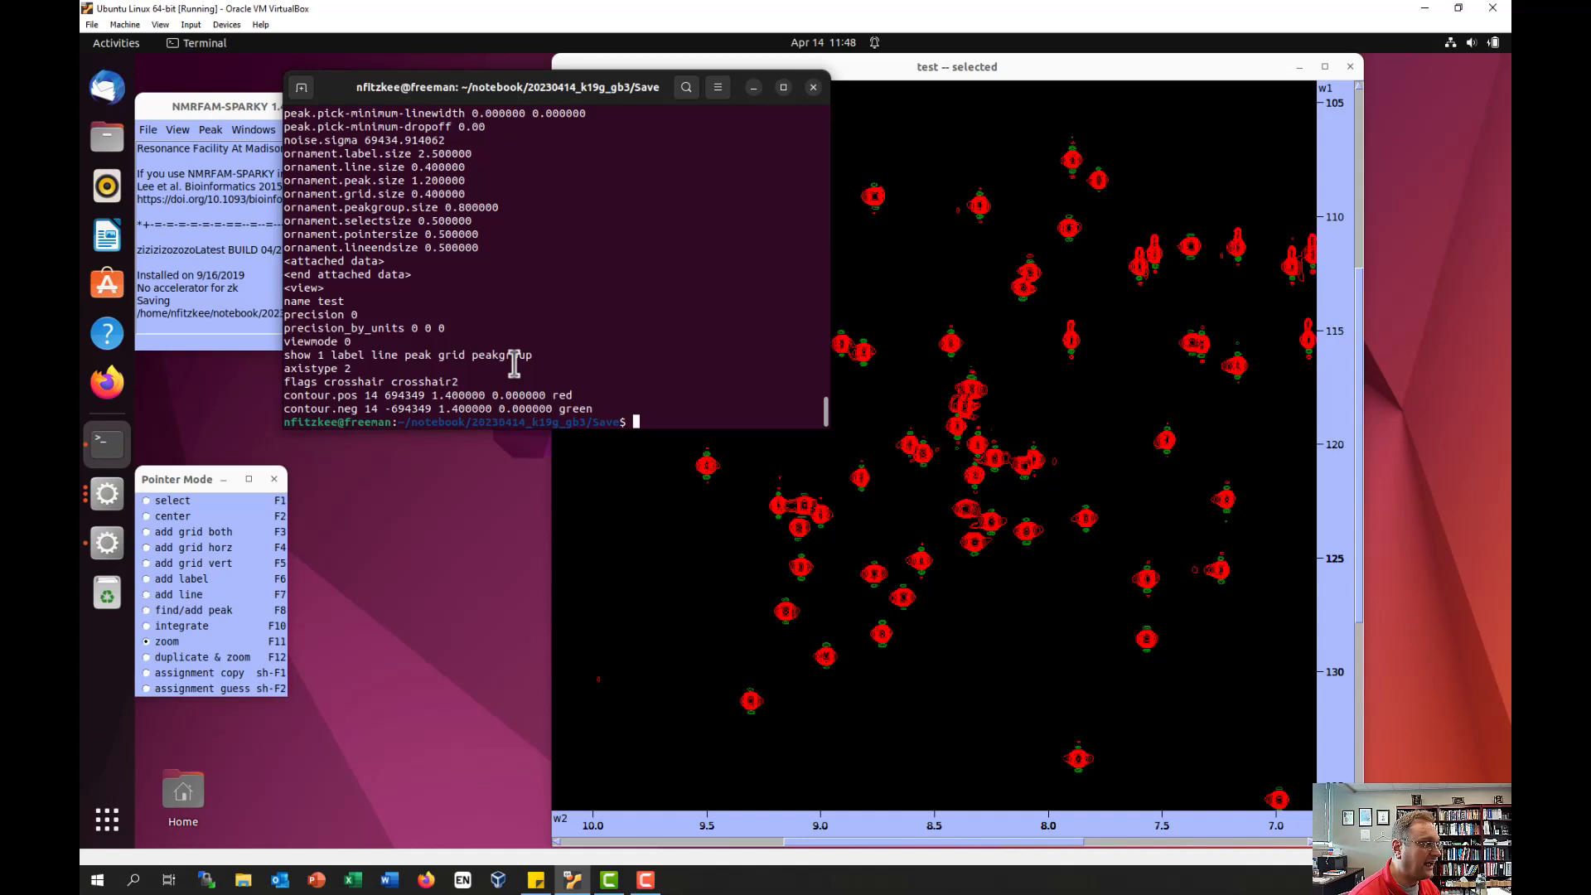
# Step: Return to the parent project folder and list its contents
pyautogui.write('cd ..')
pyautogui.press('Return')
pyautogui.write('ls')
pyautogui.press('Return')
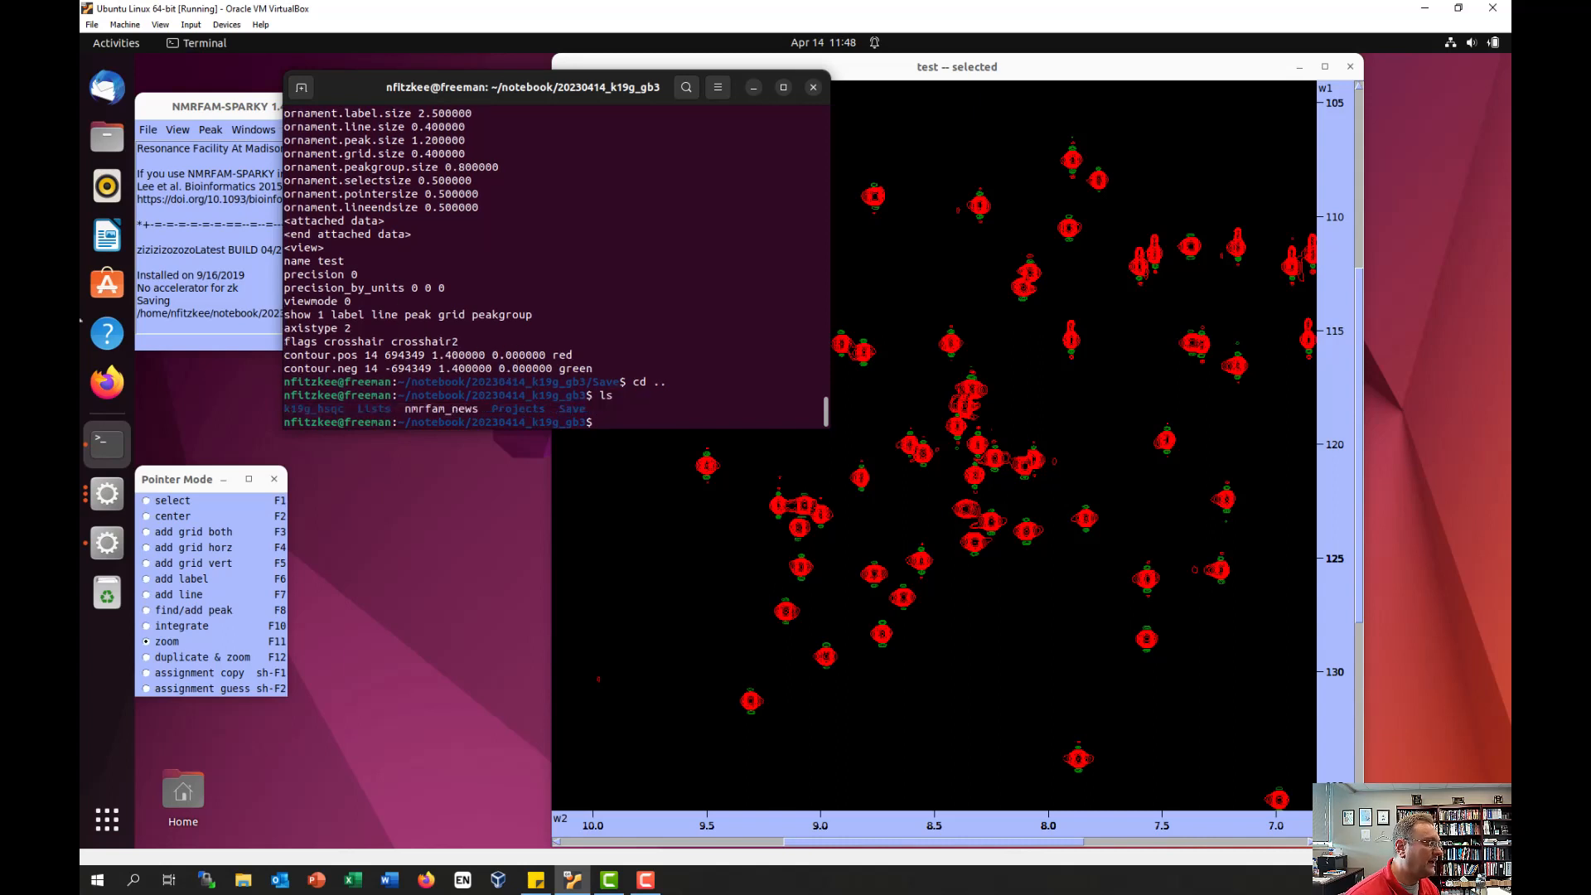
# Step: Save the Sparky project as gb3_variants.proj in the Projects directory, allowing the existing spectrum save file to be overwritten without asking again
pyautogui.click(174, 101)
pyautogui.click(147, 129)
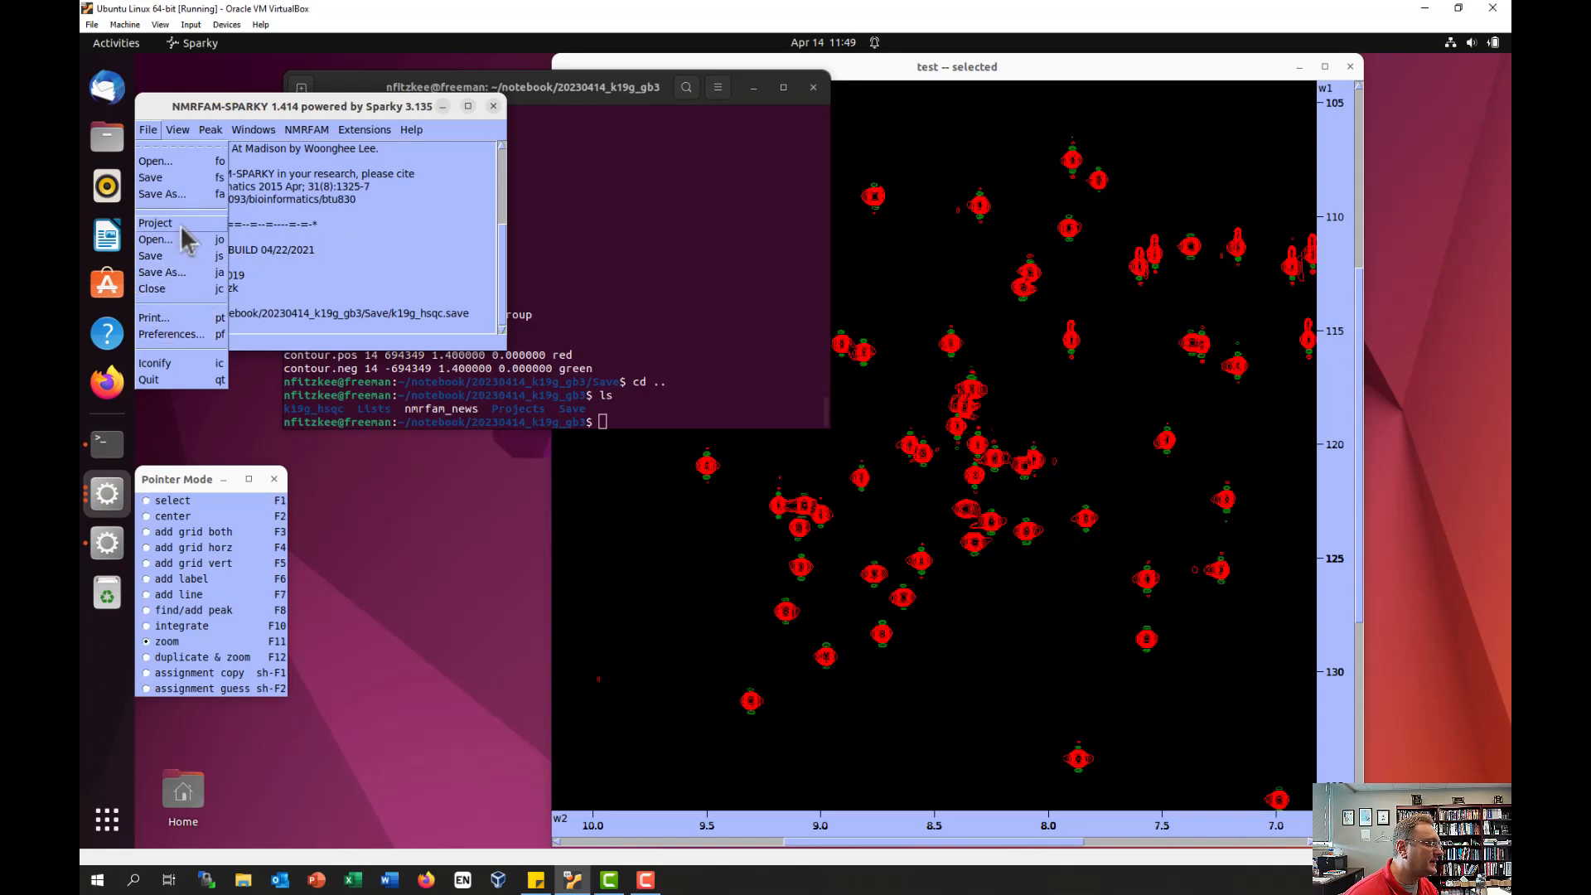
pyautogui.click(171, 275)
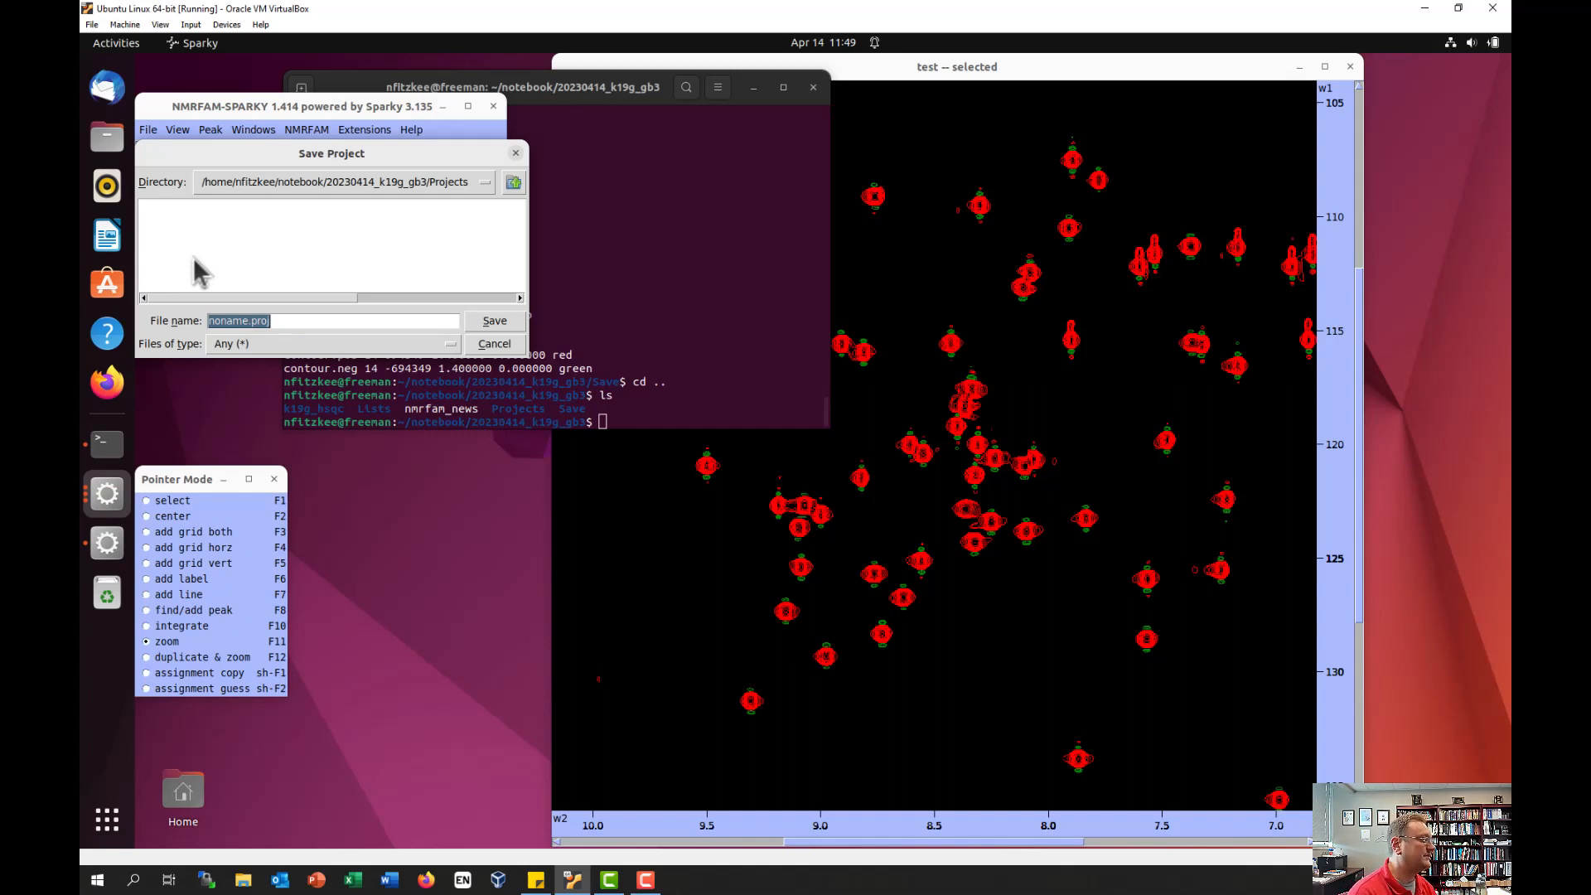
pyautogui.write('gb3_variants')
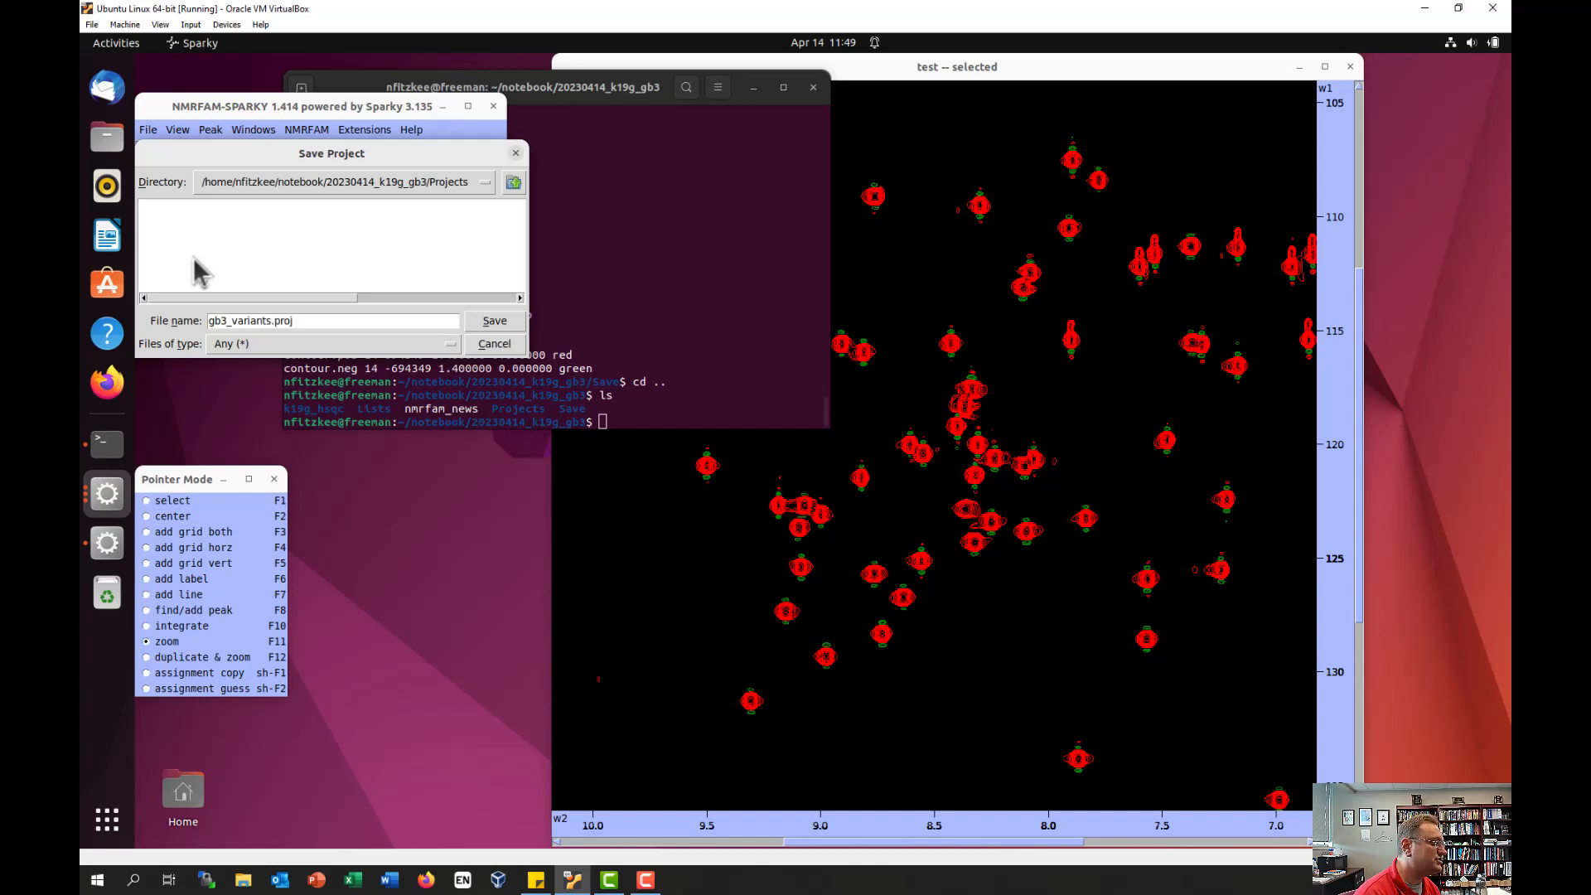
pyautogui.press('Return')
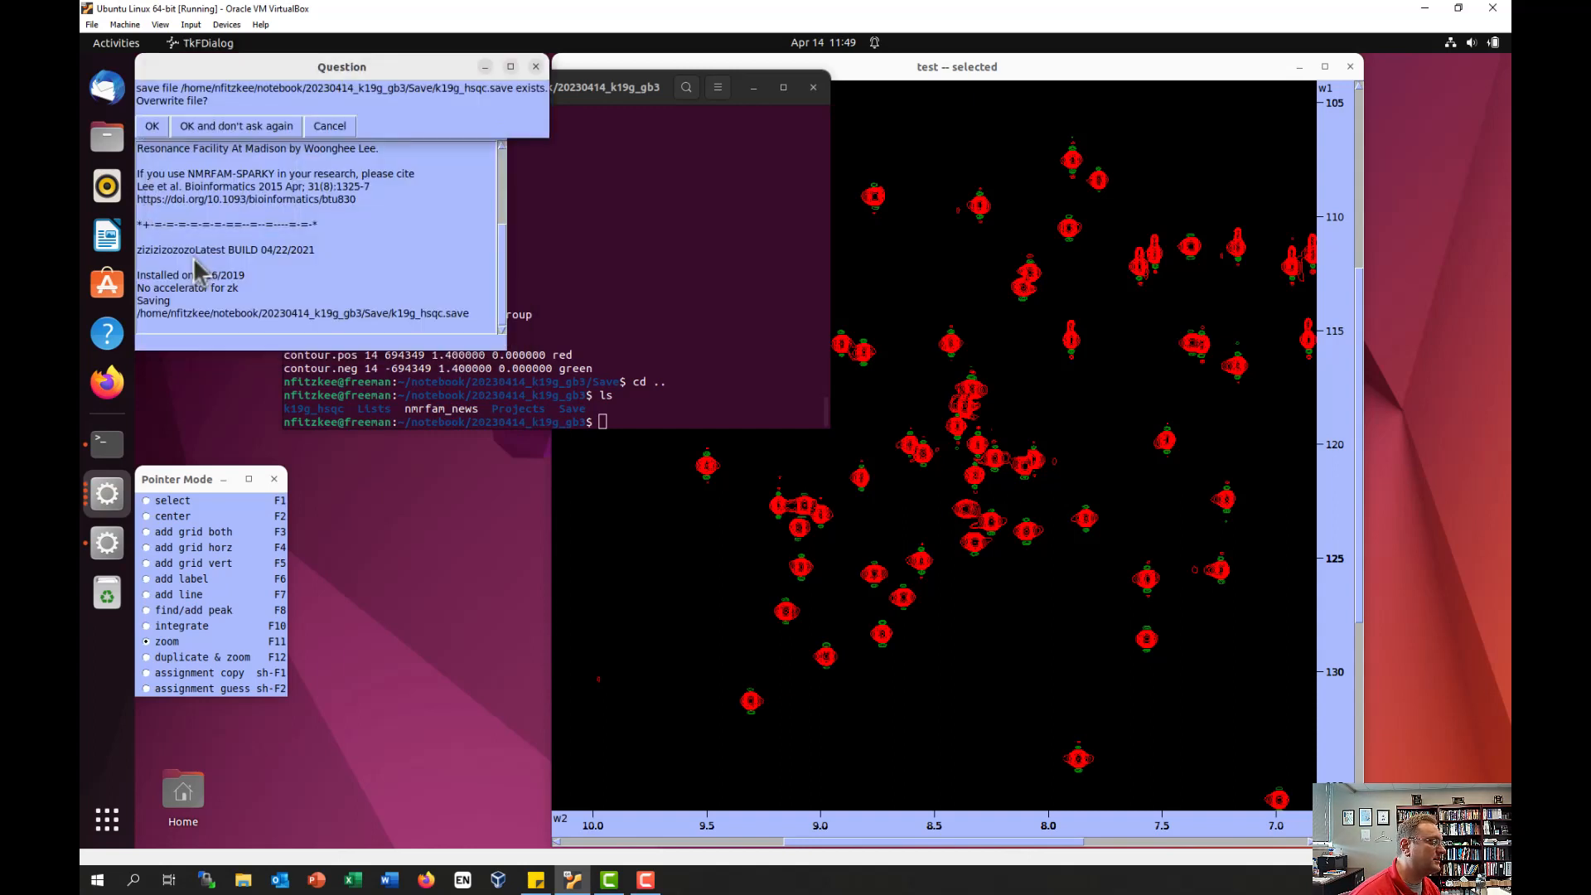
pyautogui.click(222, 127)
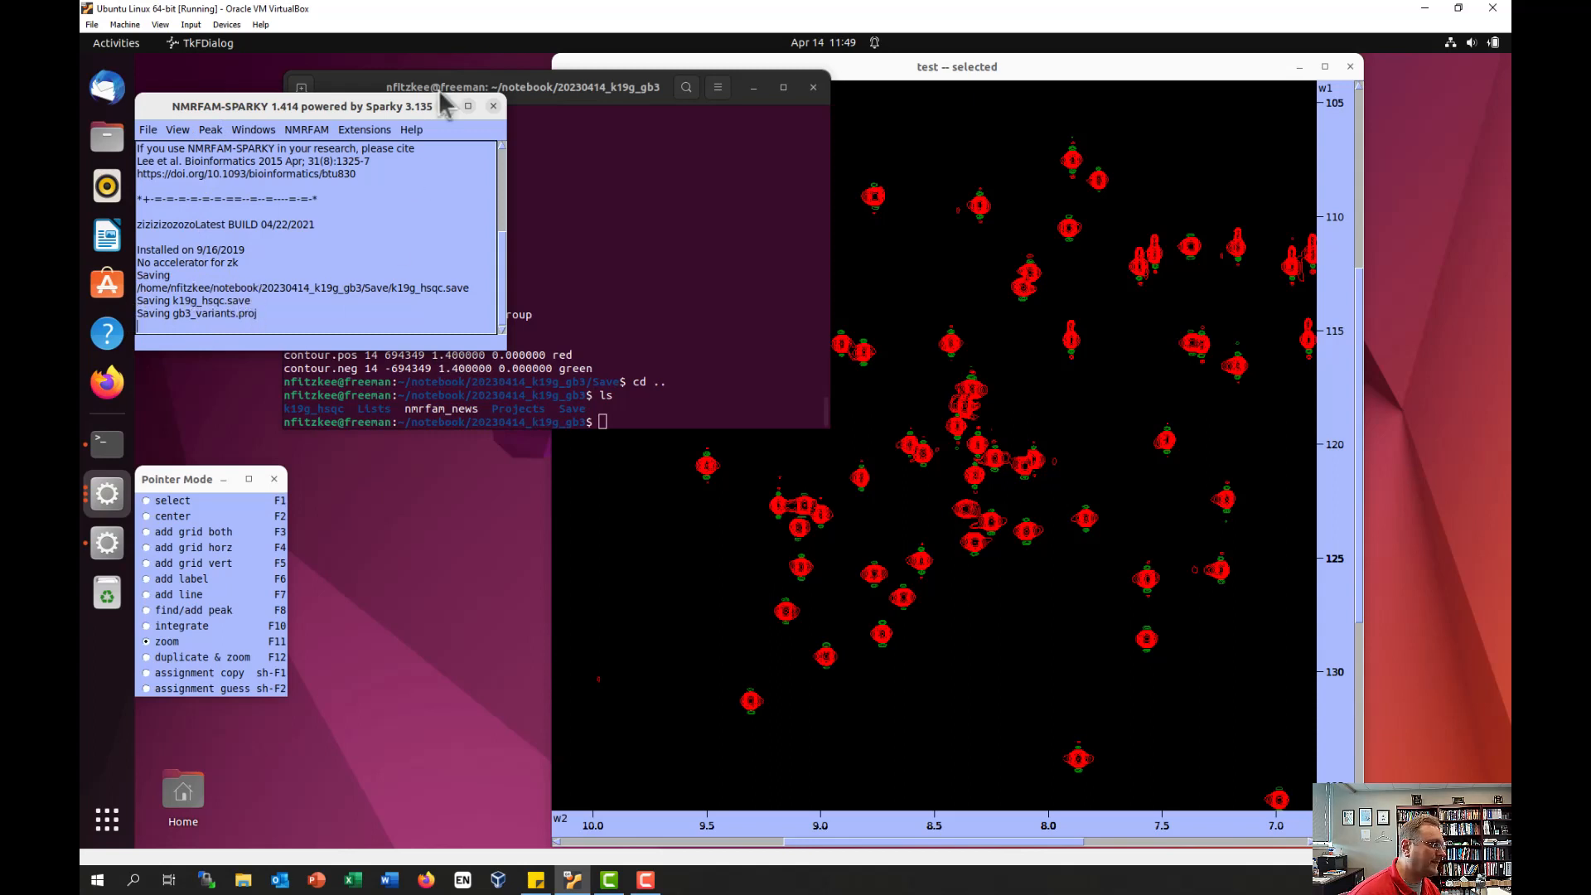
# Step: Close Sparky and list the project folder's contents in the terminal
pyautogui.click(492, 105)
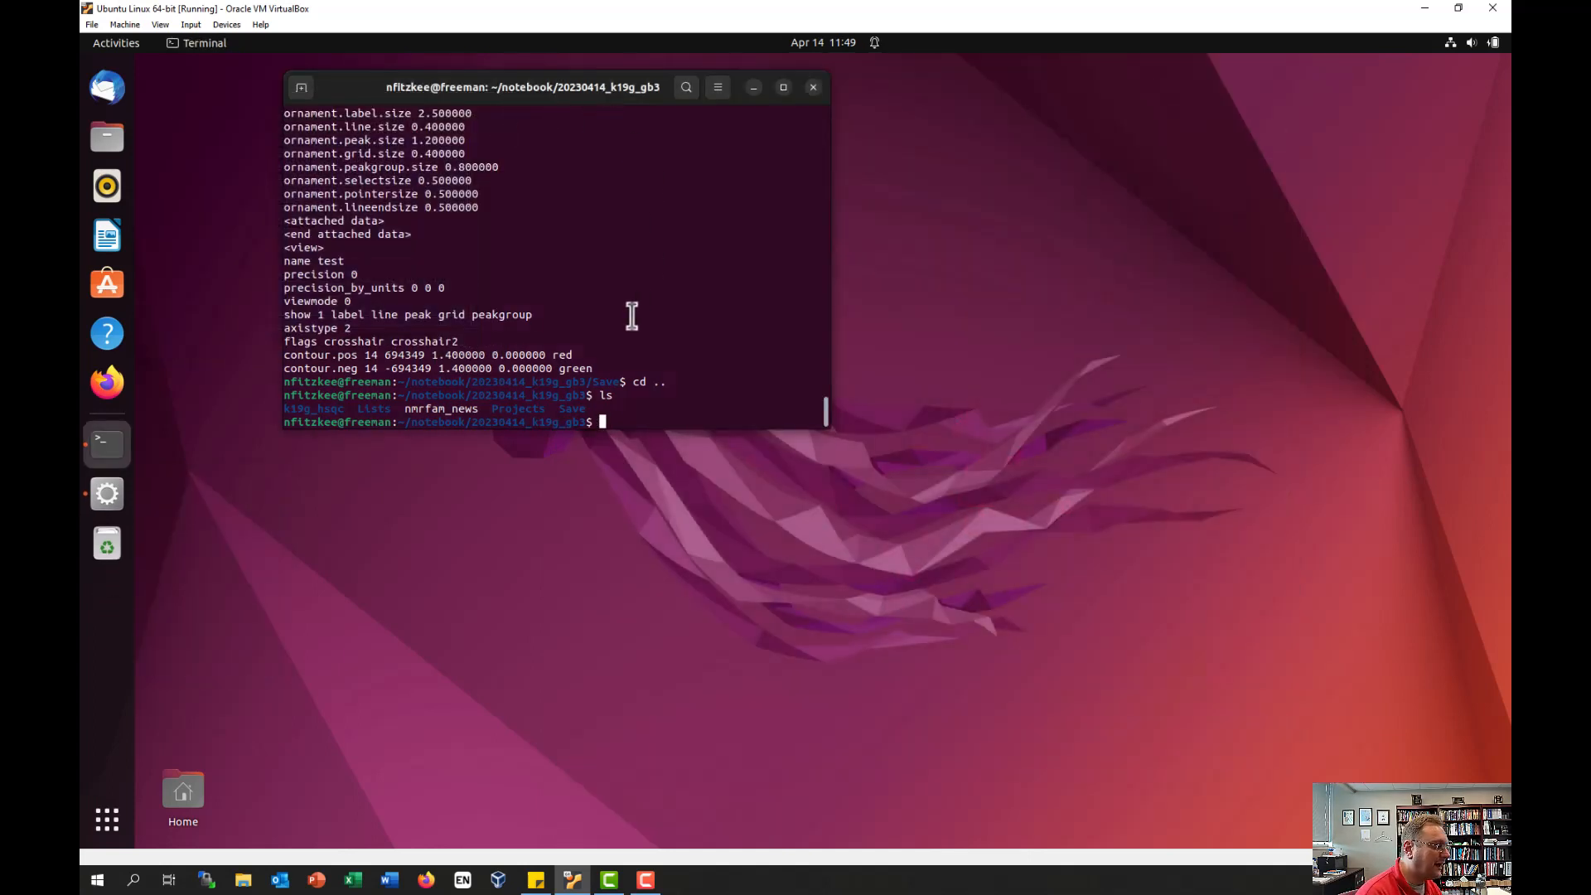
pyautogui.write('ls')
pyautogui.press('Return')
# Step: Start Sparky again from the 20230414_k19g_gb3 project folder in the terminal
pyautogui.write('cd')
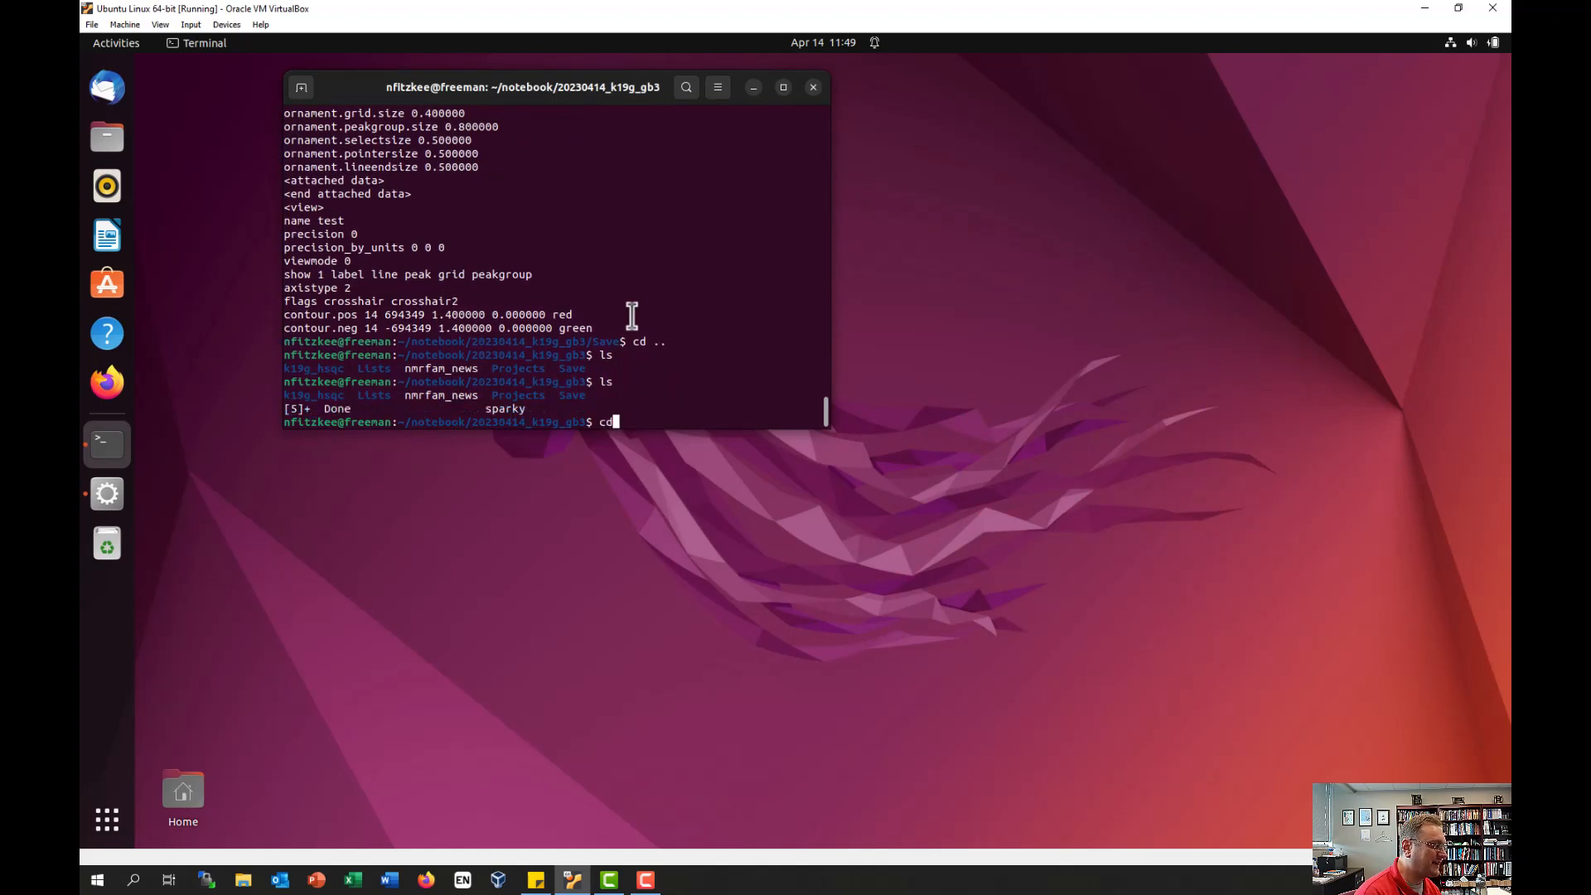
pyautogui.press('BackSpace')
pyautogui.press('BackSpace')
pyautogui.write(' spark')
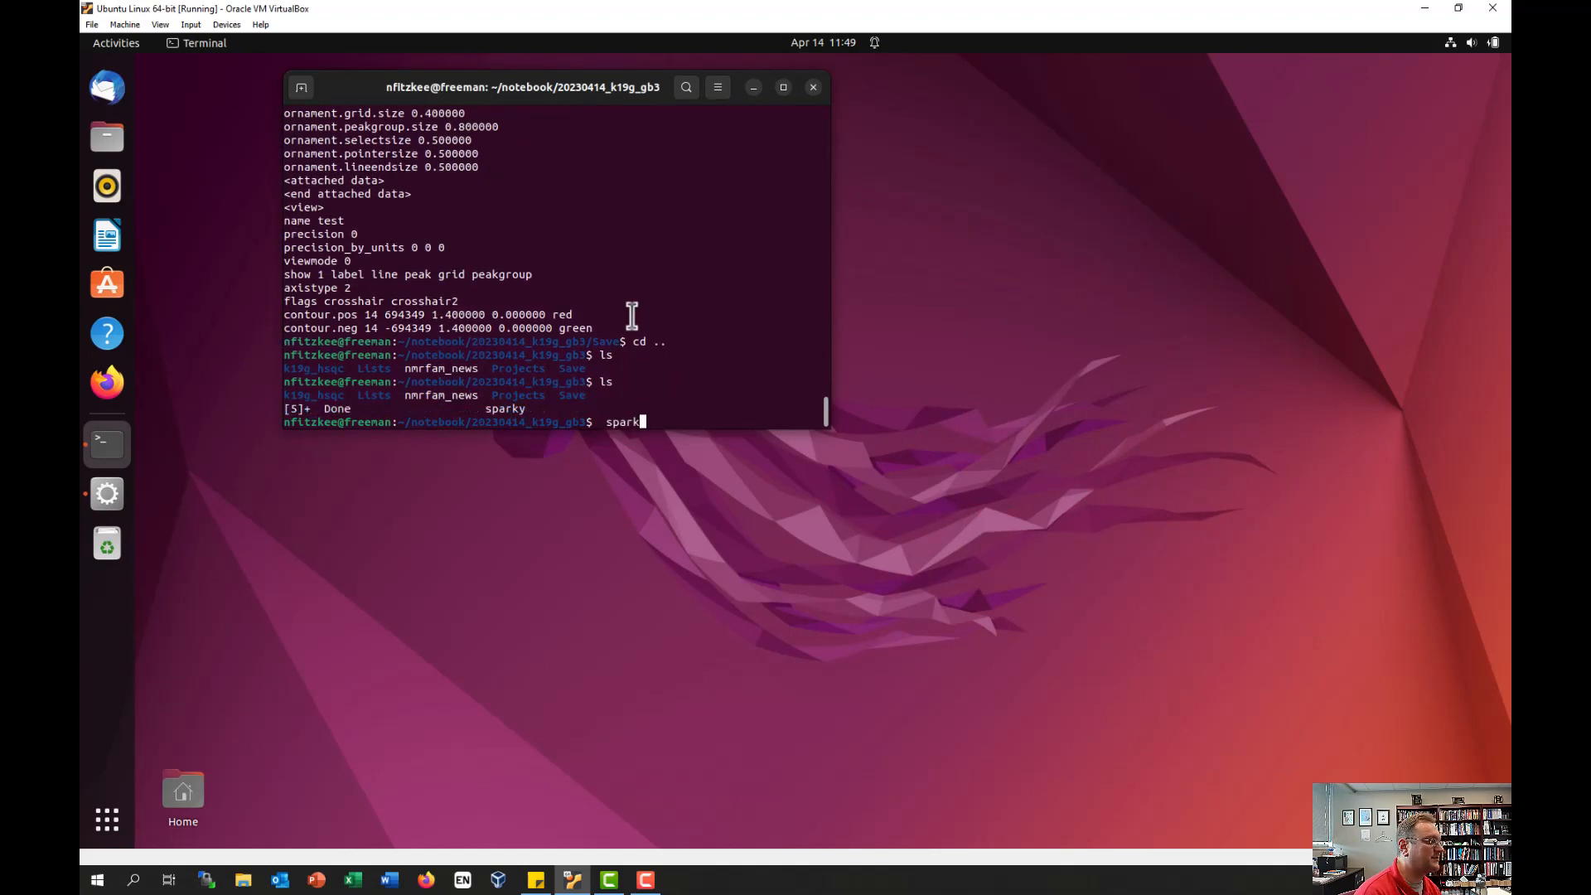
pyautogui.write('y')
pyautogui.press('Return')
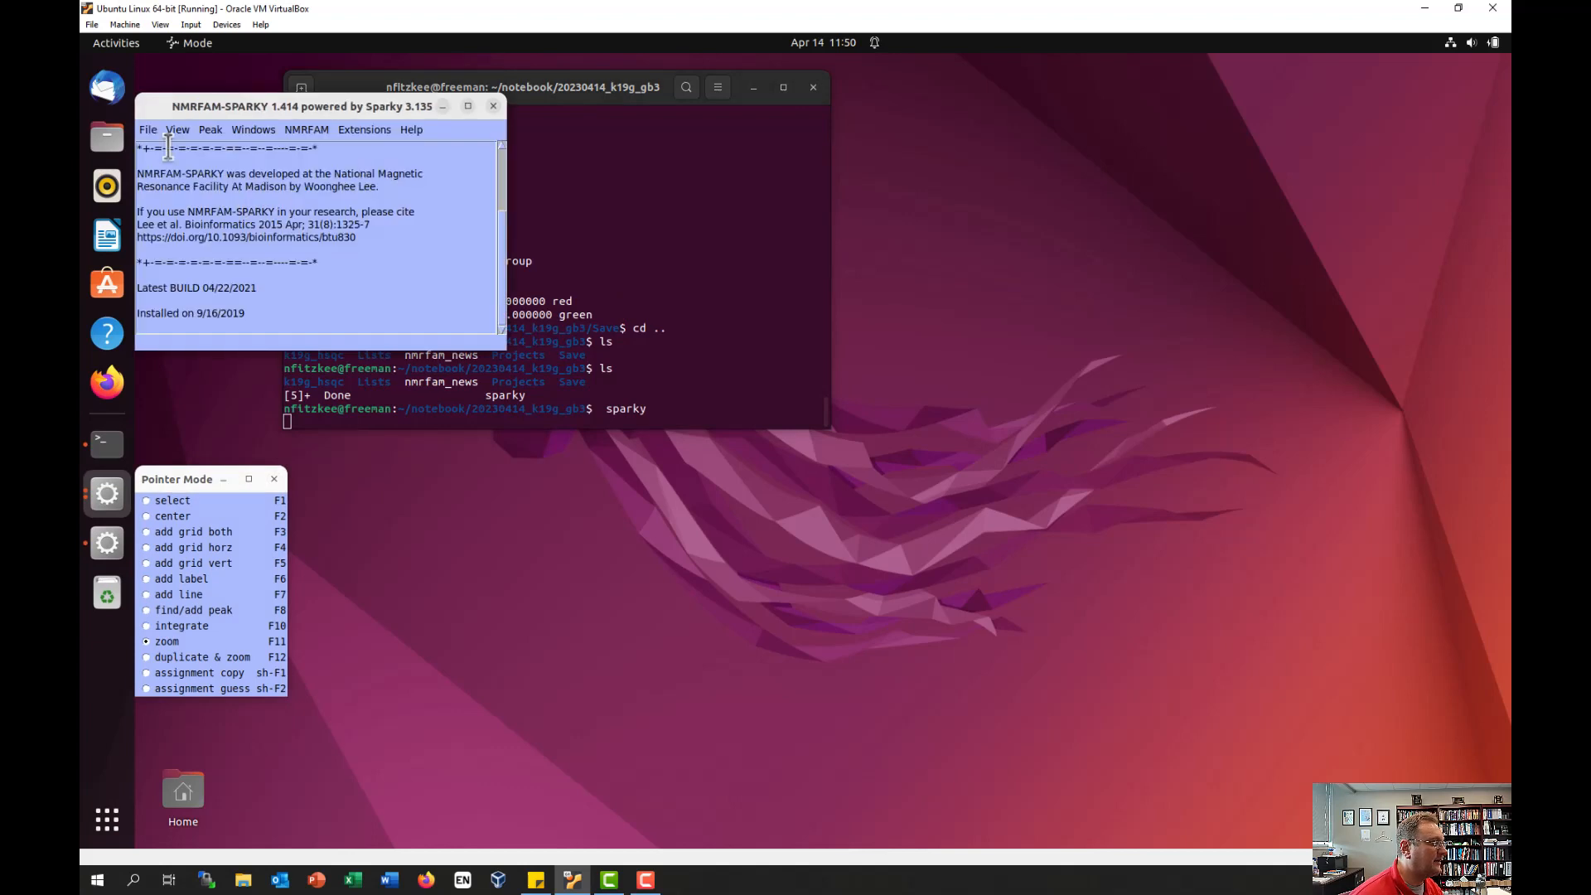
# Step: Open the project file gb3_variants.proj from the project folder's Projects directory
pyautogui.click(146, 129)
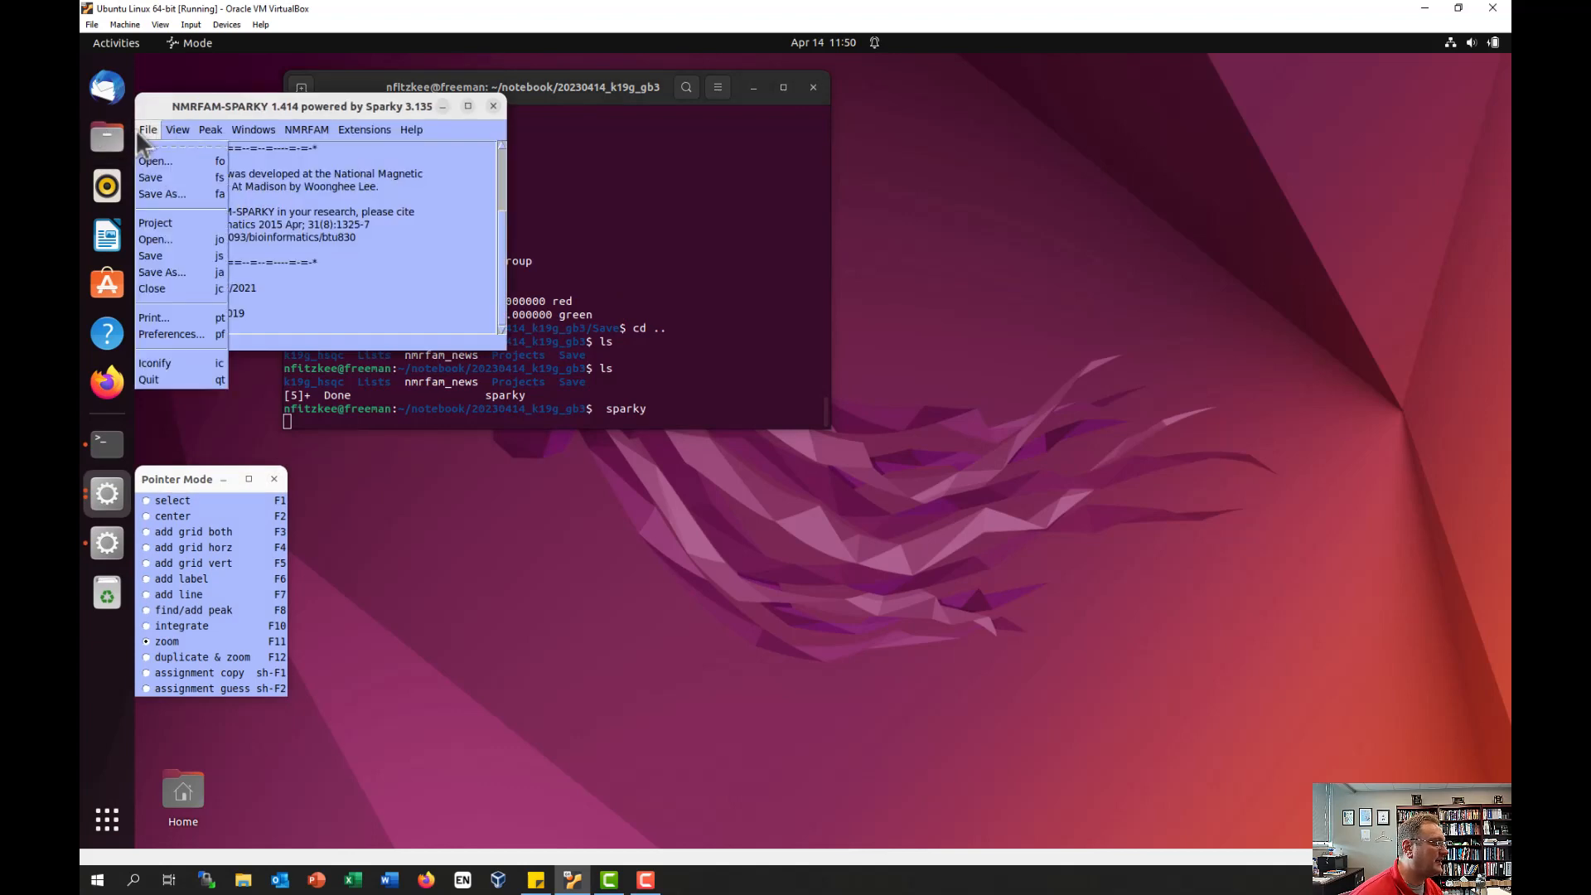
pyautogui.click(191, 159)
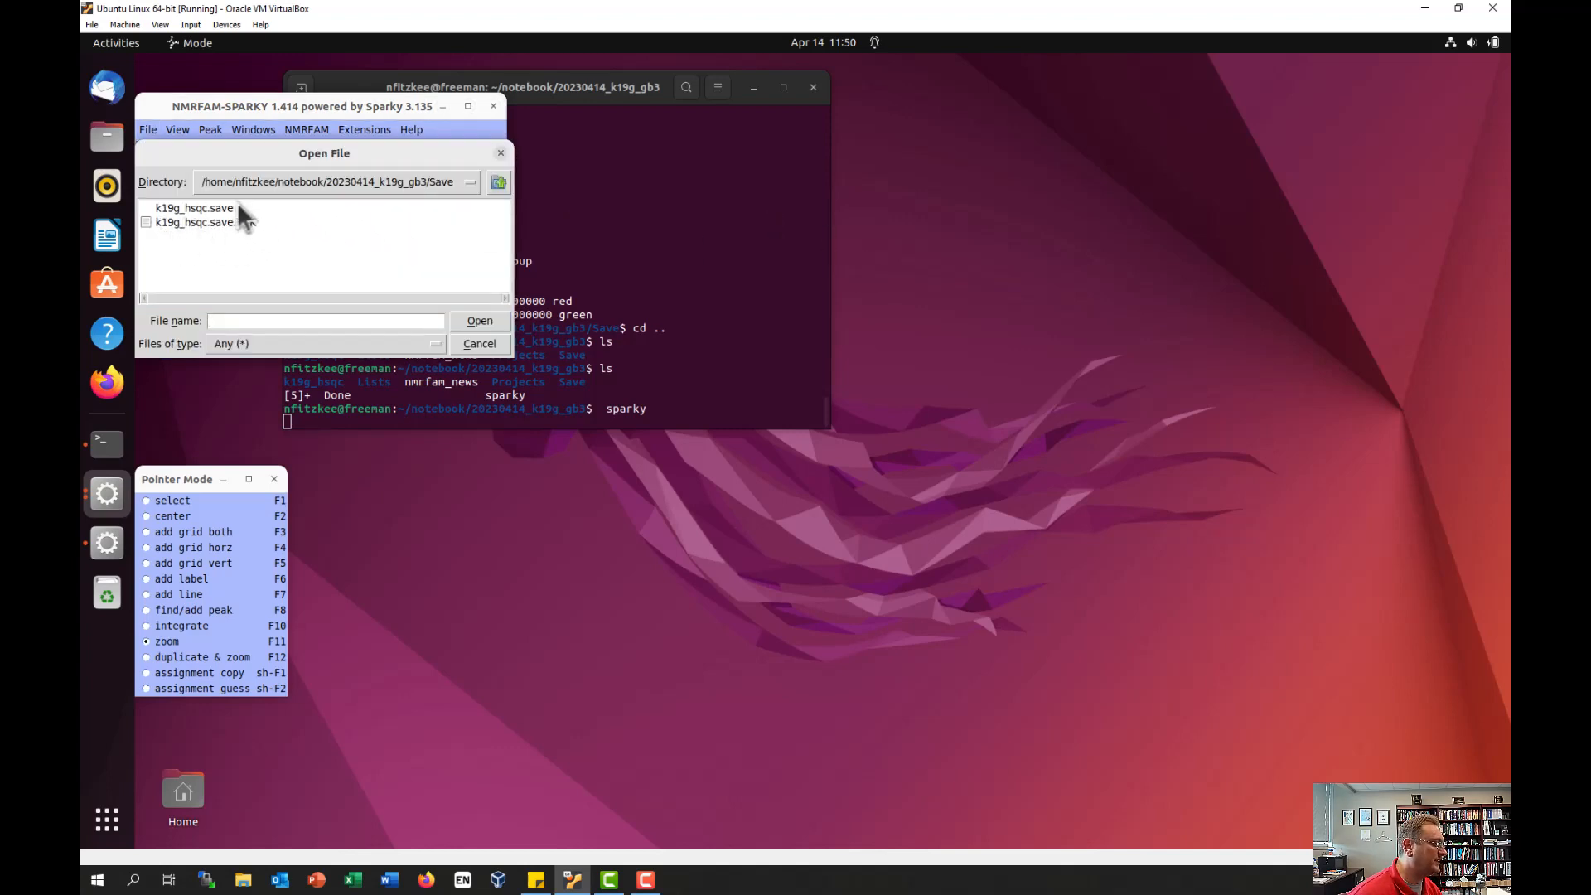
pyautogui.click(212, 208)
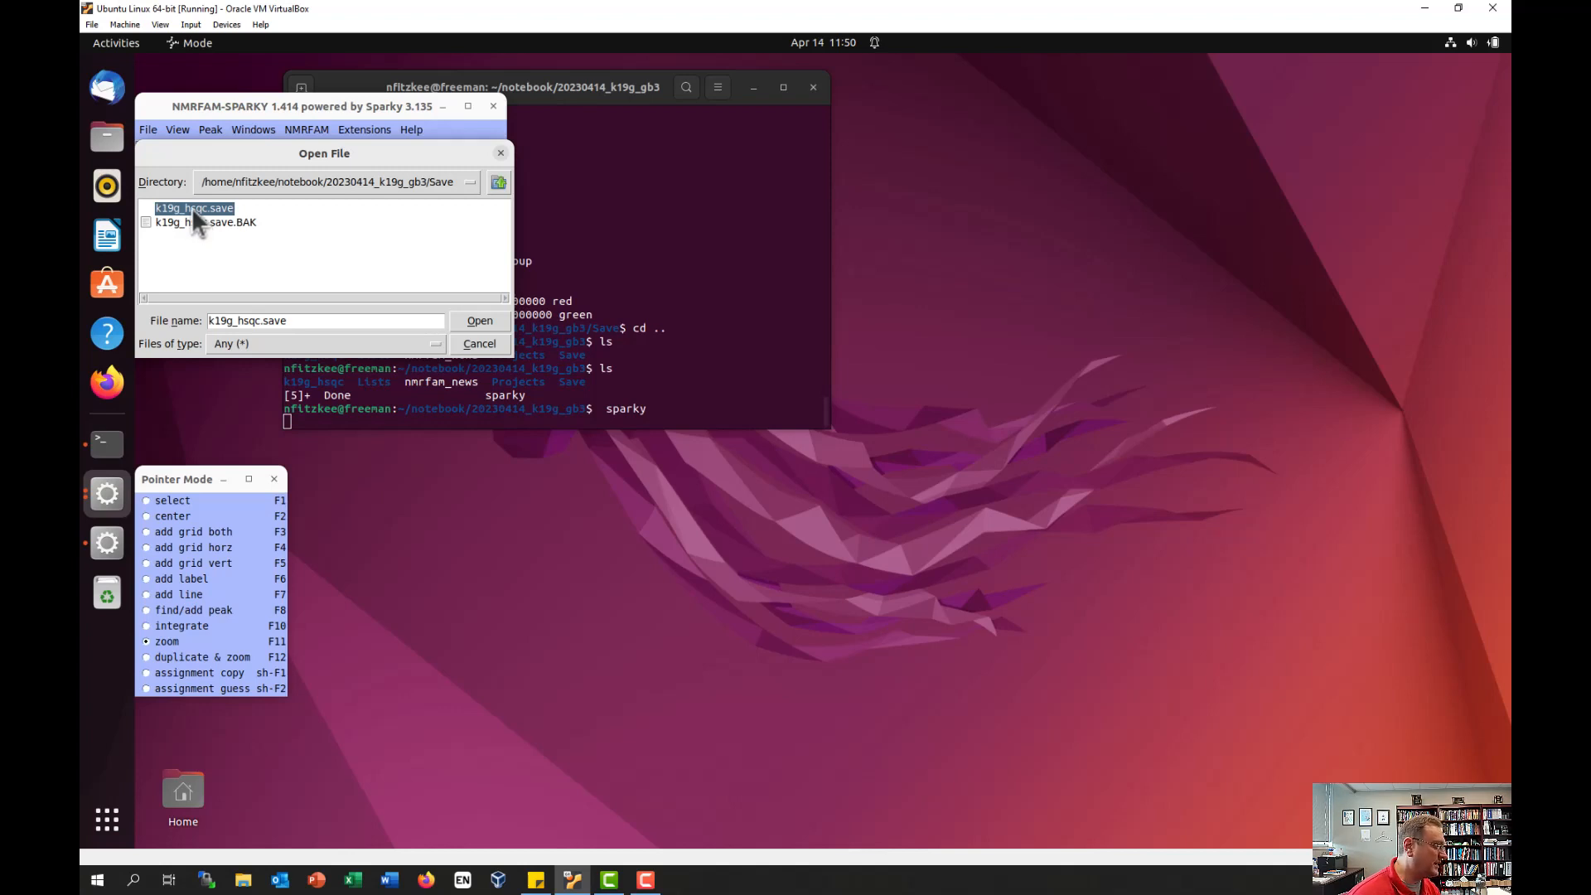
pyautogui.click(466, 178)
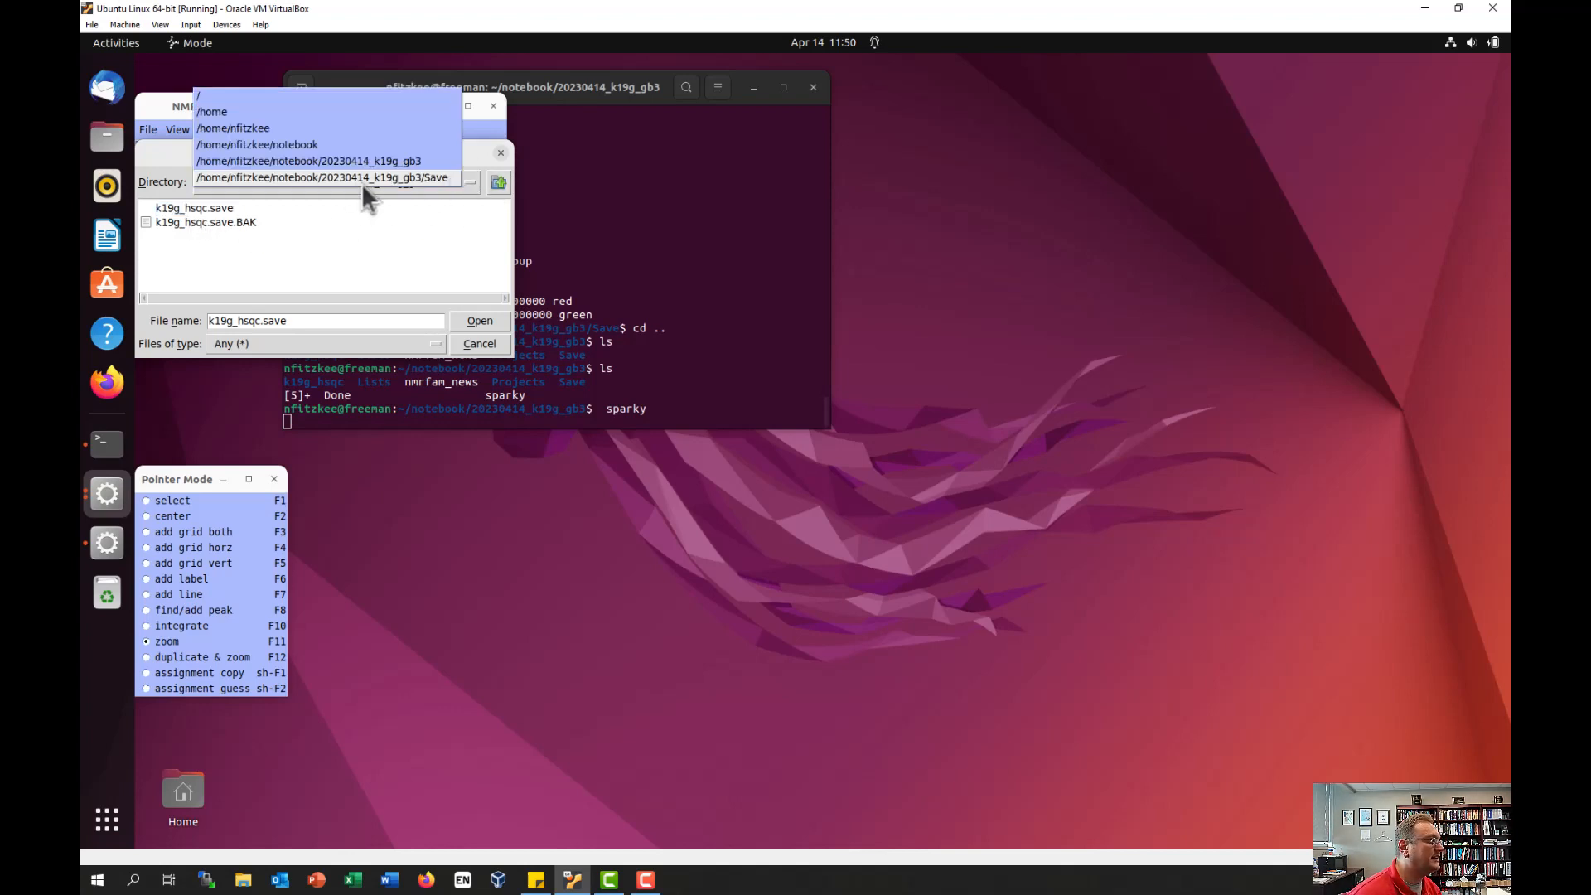
pyautogui.click(370, 242)
pyautogui.click(498, 181)
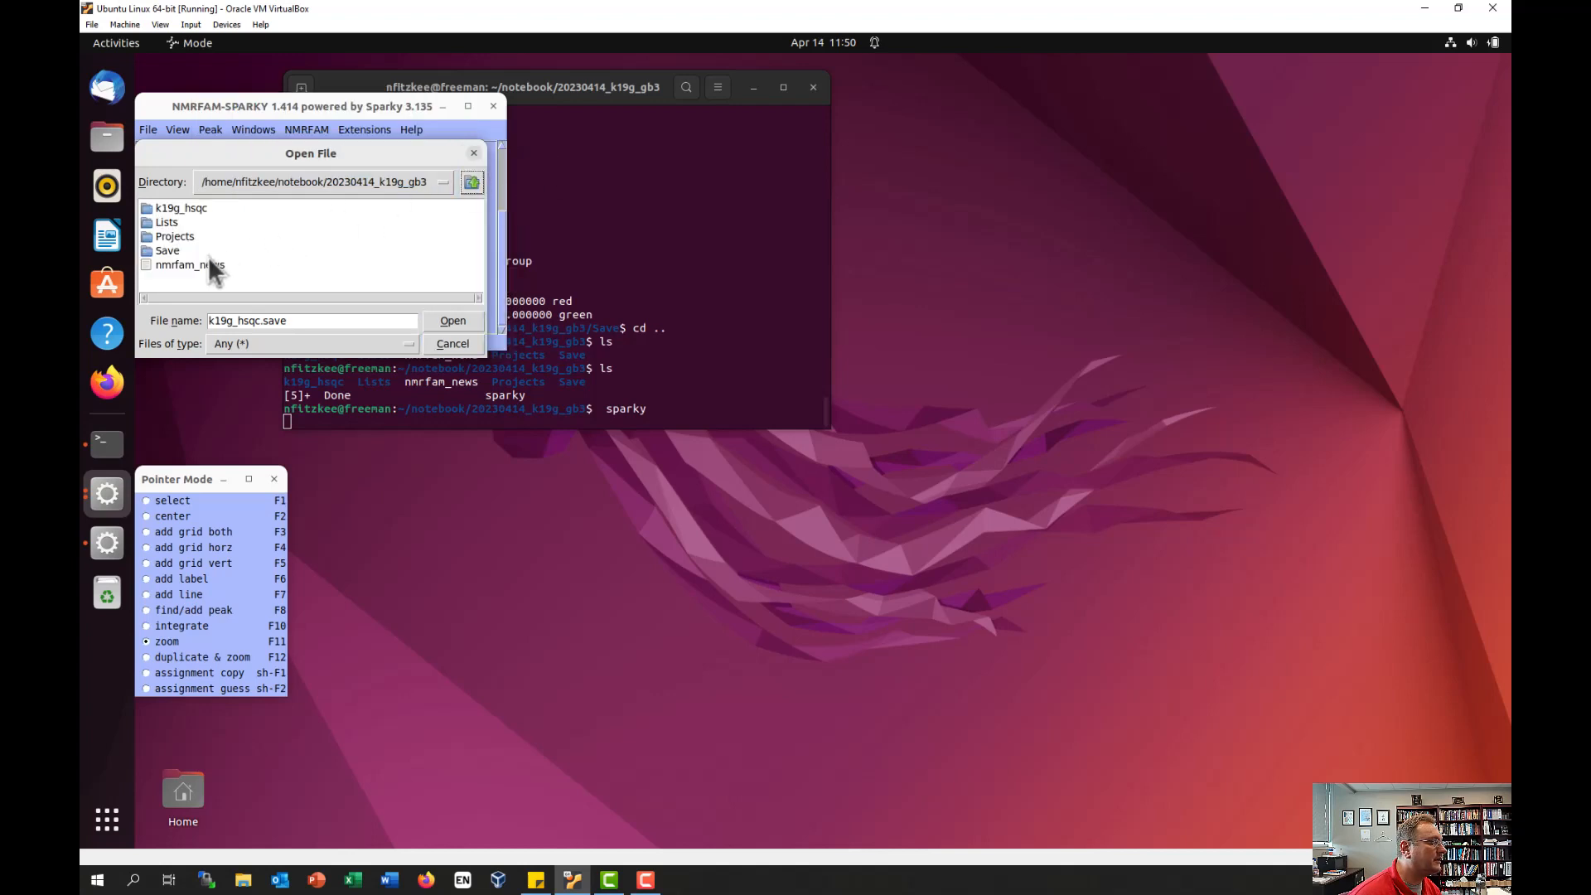
pyautogui.doubleClick(187, 236)
pyautogui.click(194, 209)
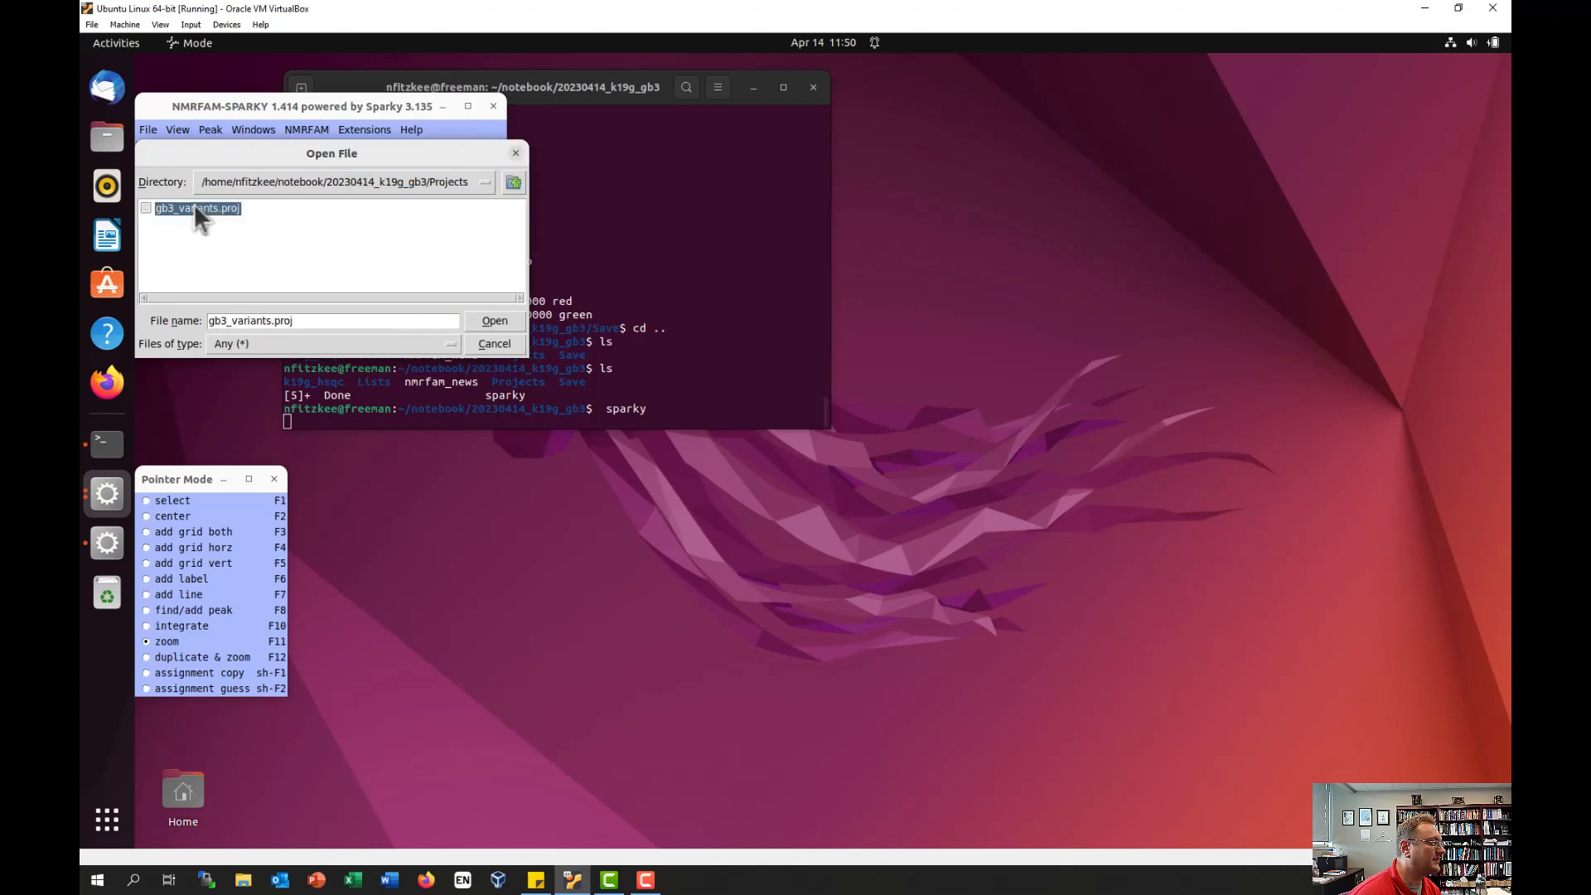
pyautogui.click(484, 320)
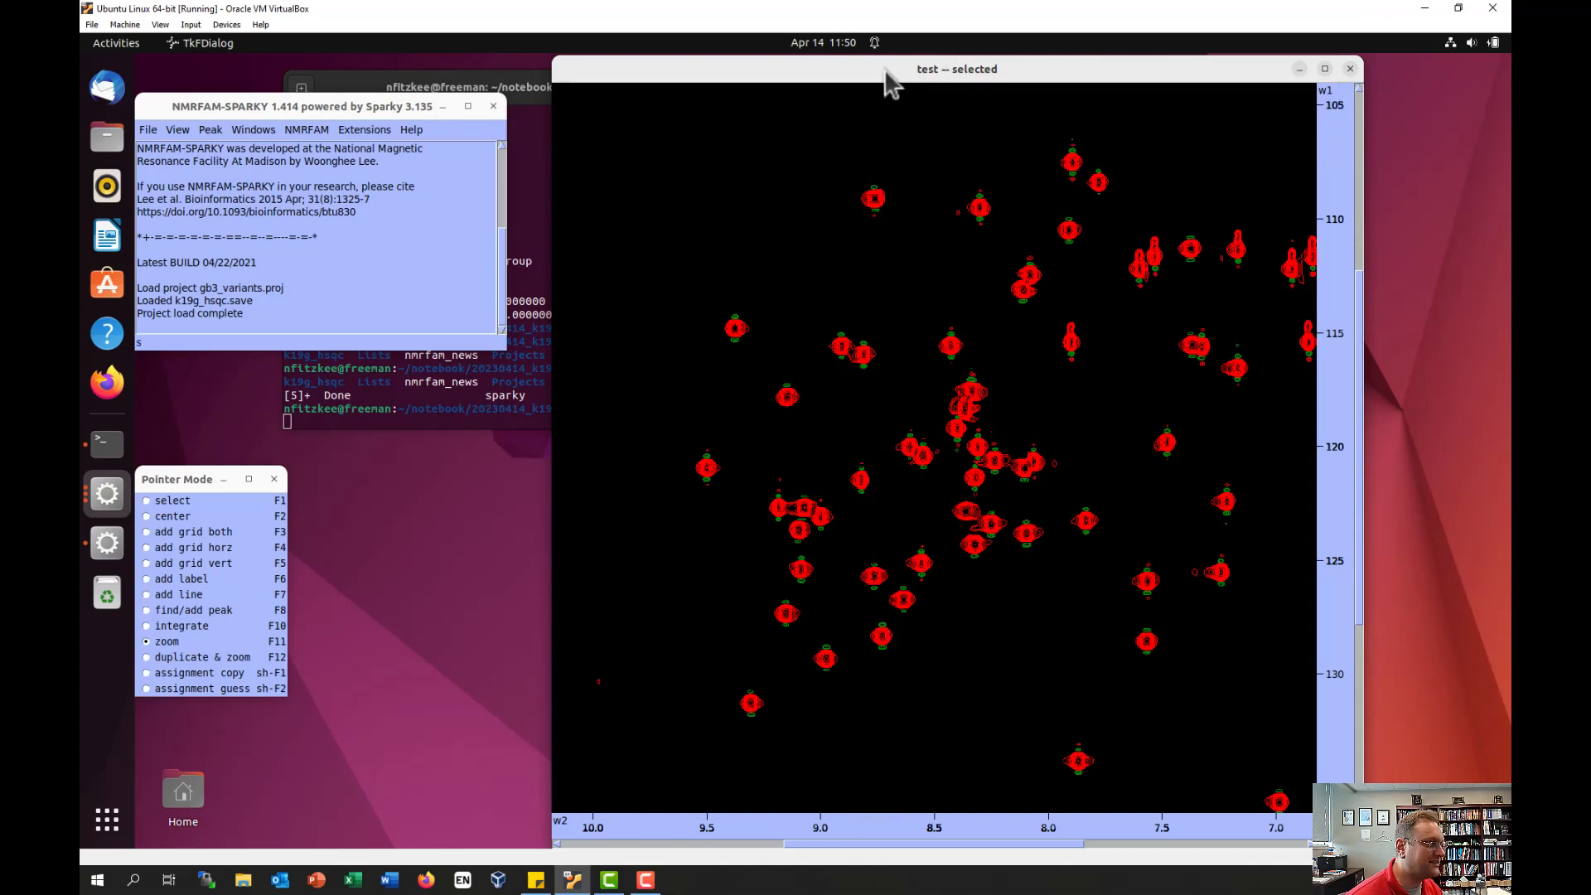
# Step: Rename the test spectrum as k19g_hsqc, close its settings and move the spectrum window clear of the main Sparky window
pyautogui.press('s')
pyautogui.press('t')
pyautogui.click(251, 109)
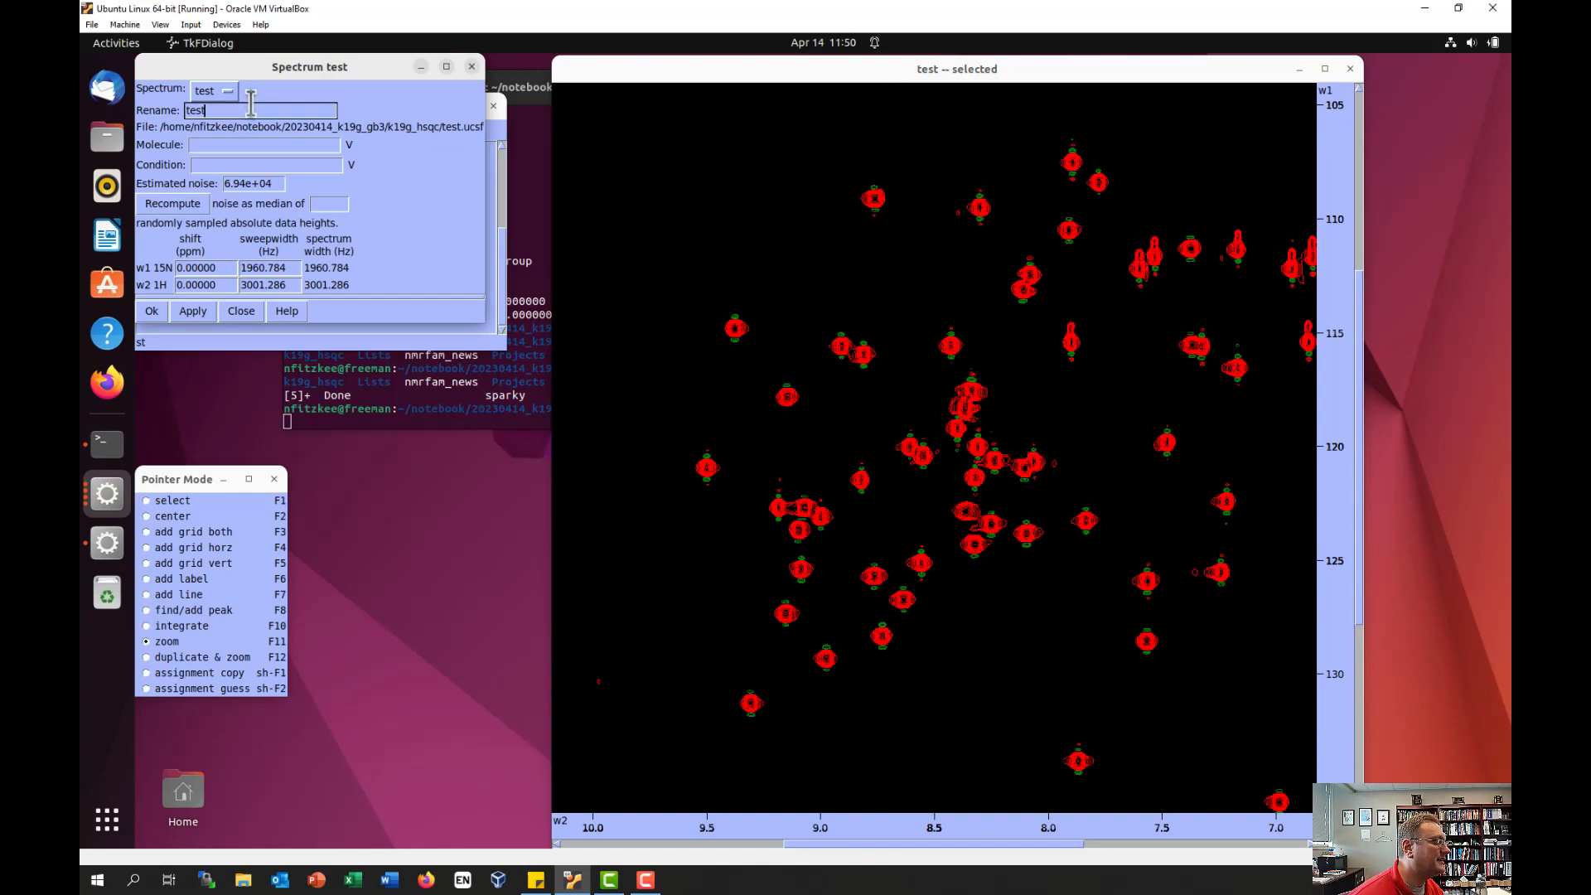
pyautogui.doubleClick(259, 109)
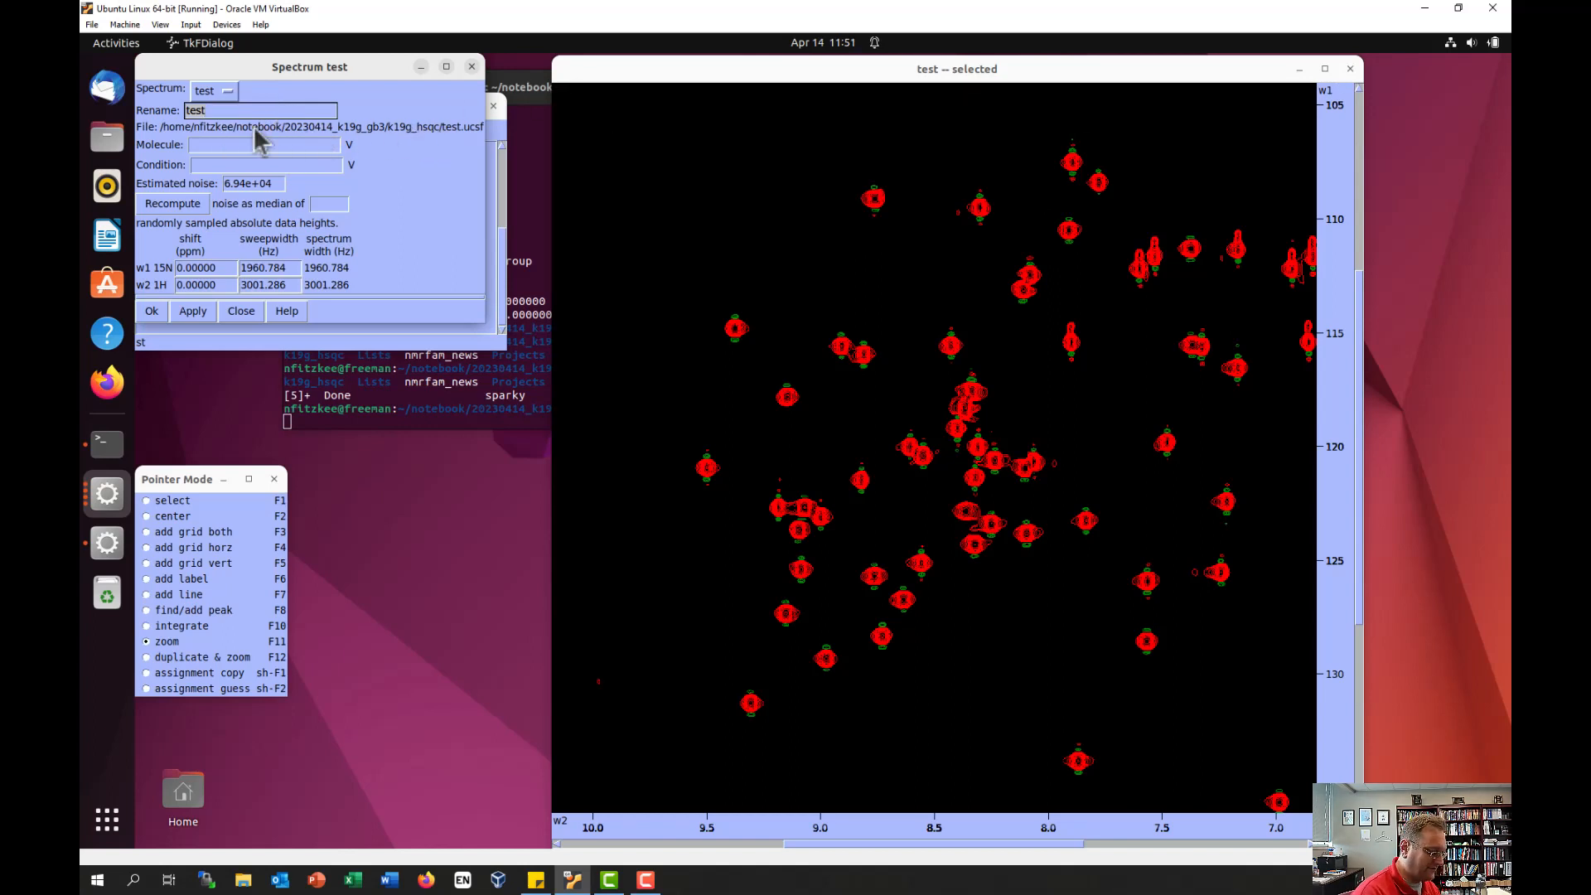
pyautogui.write('k19')
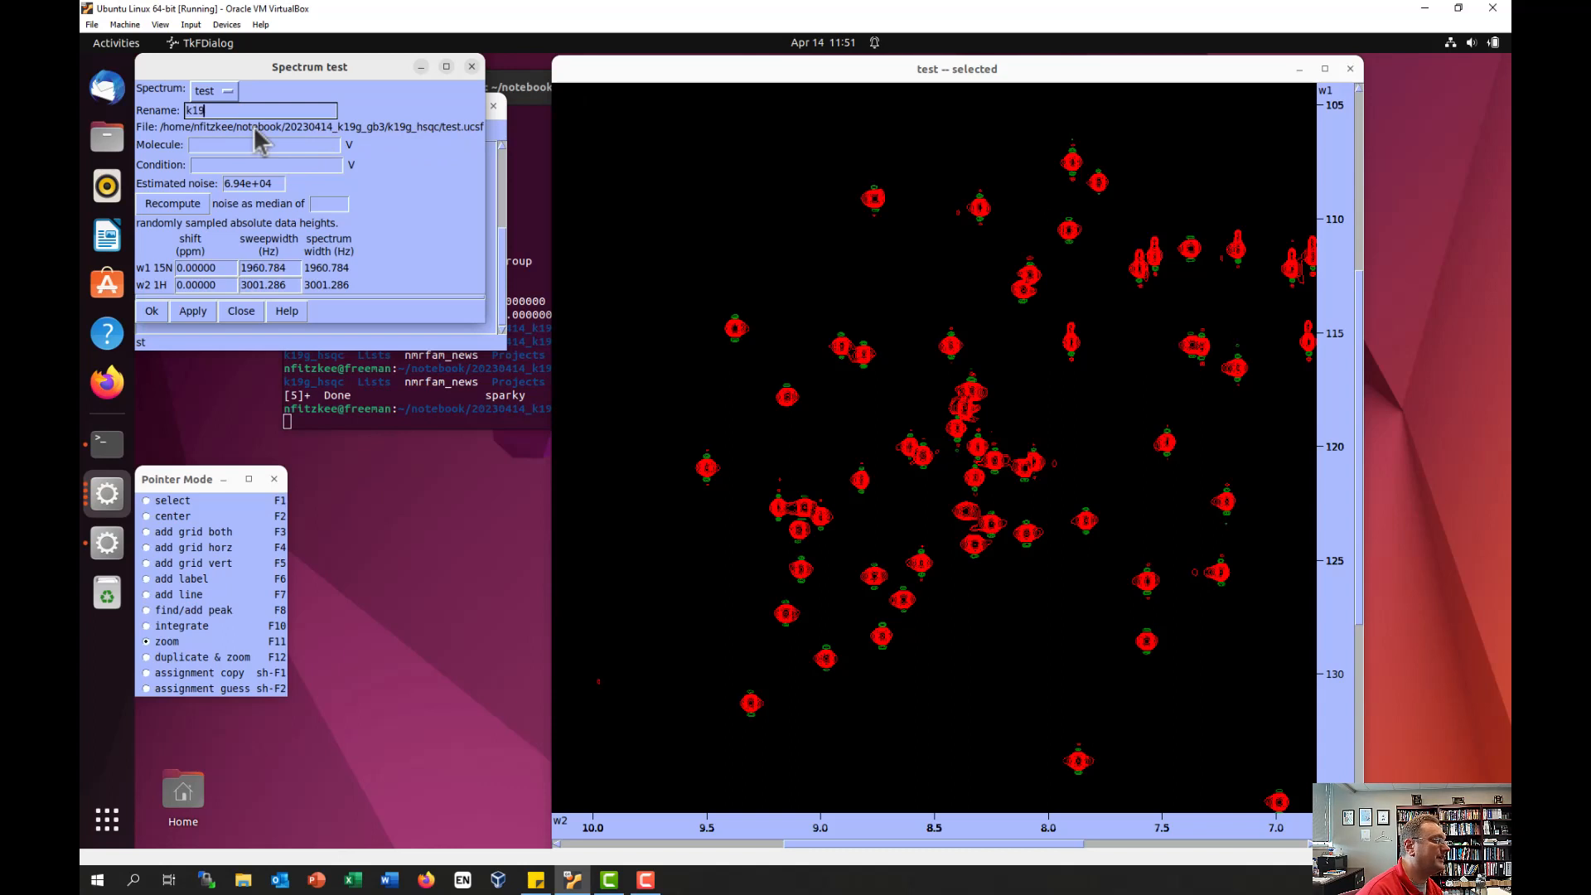
pyautogui.write('g_hsqc')
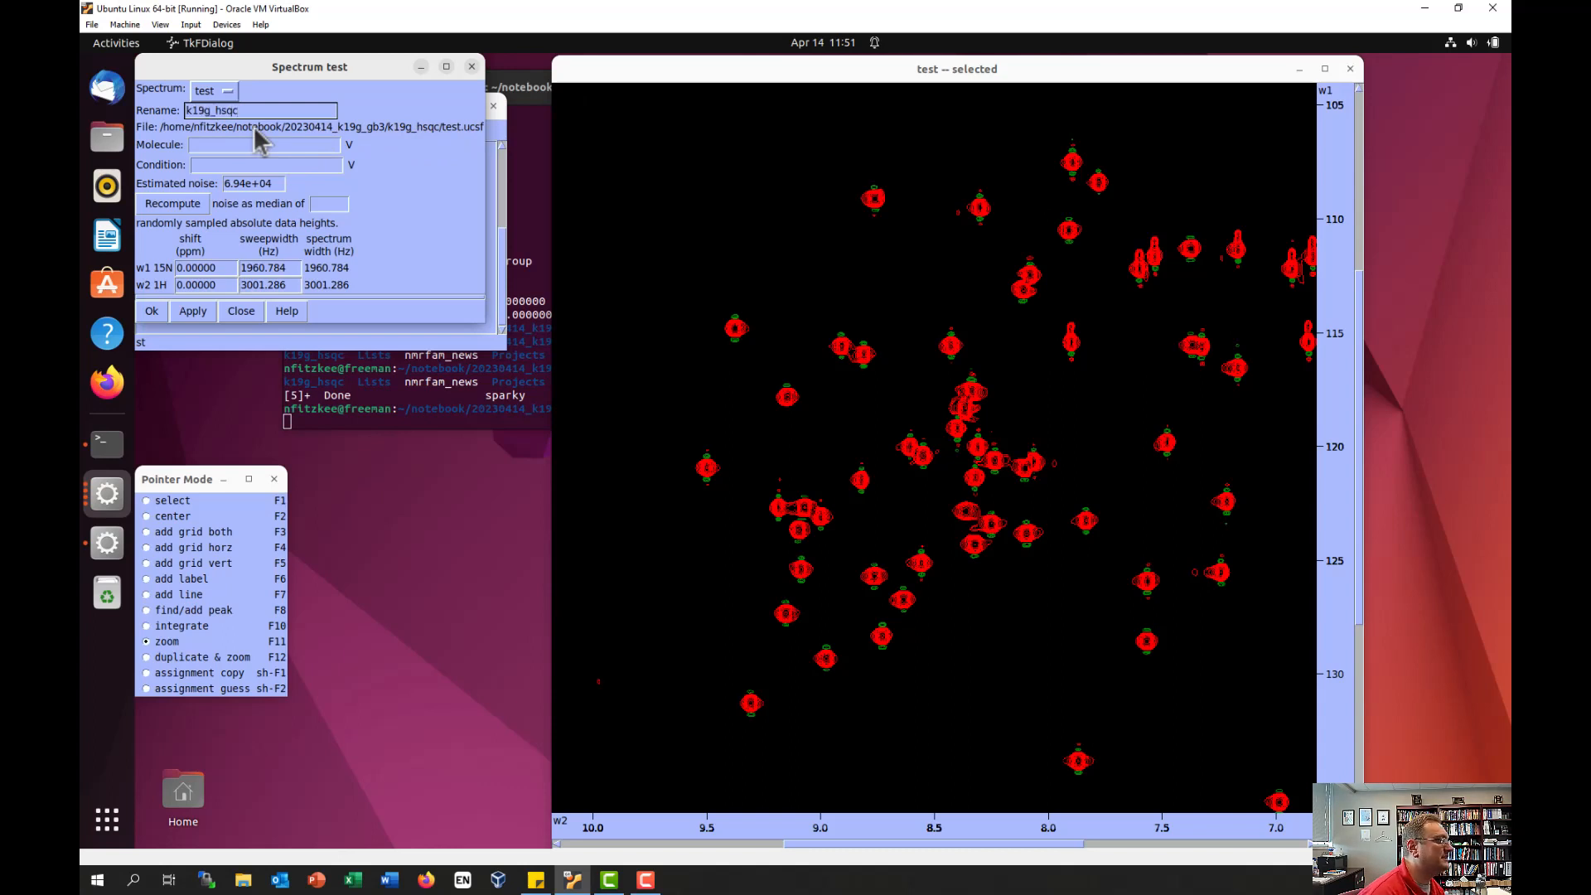
pyautogui.click(189, 311)
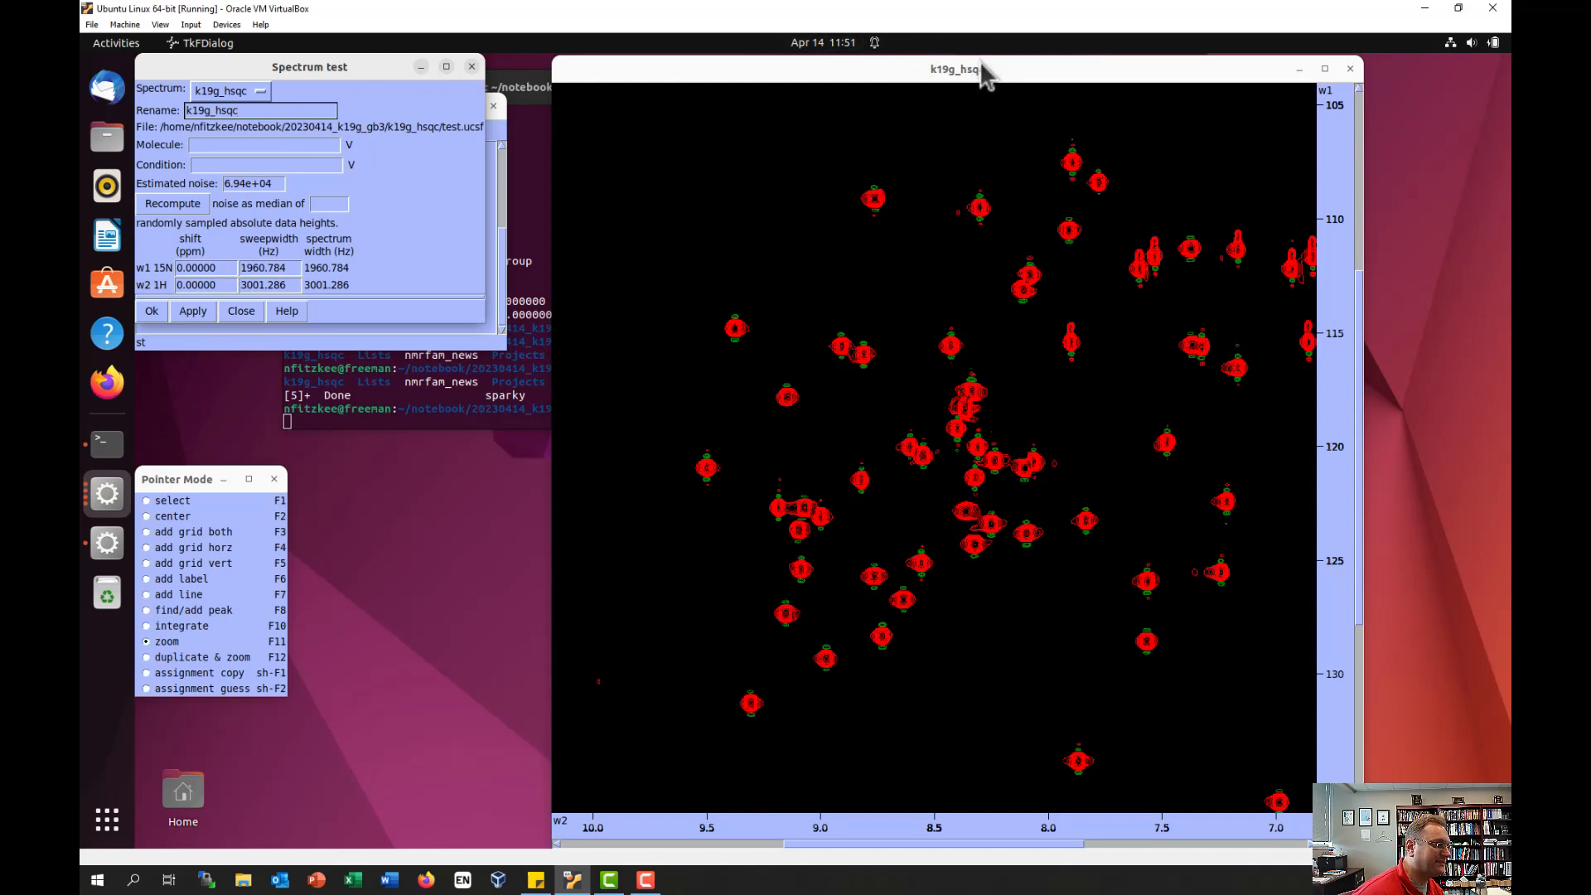
pyautogui.click(472, 67)
pyautogui.moveTo(1016, 72); pyautogui.dragTo(1135, 109)
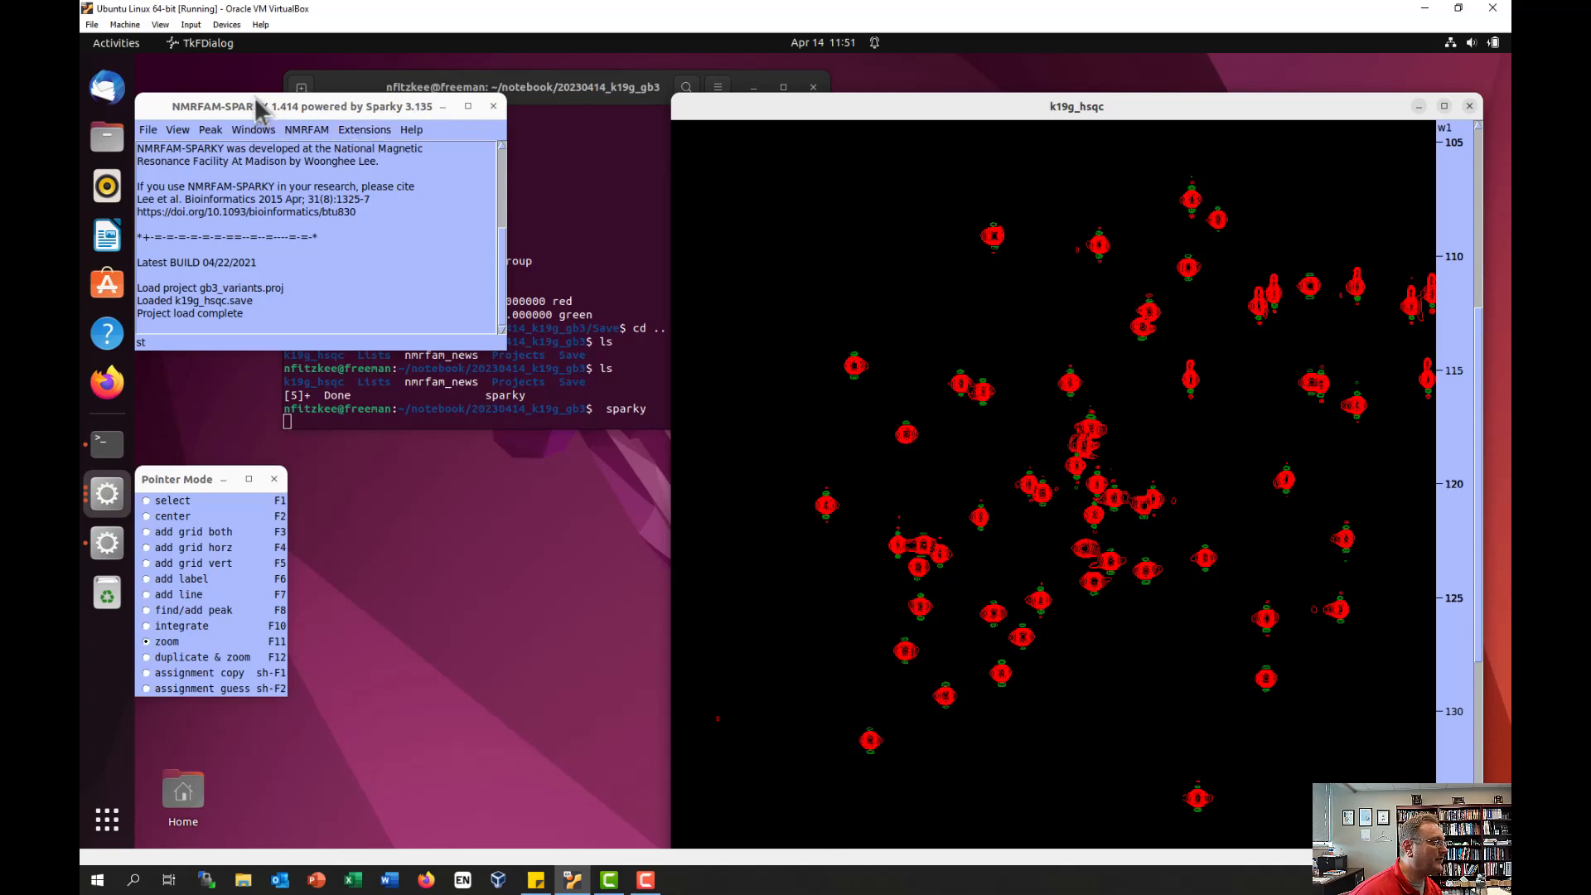
# Step: Save the gb3_variants.proj project and quit Sparky
pyautogui.click(148, 130)
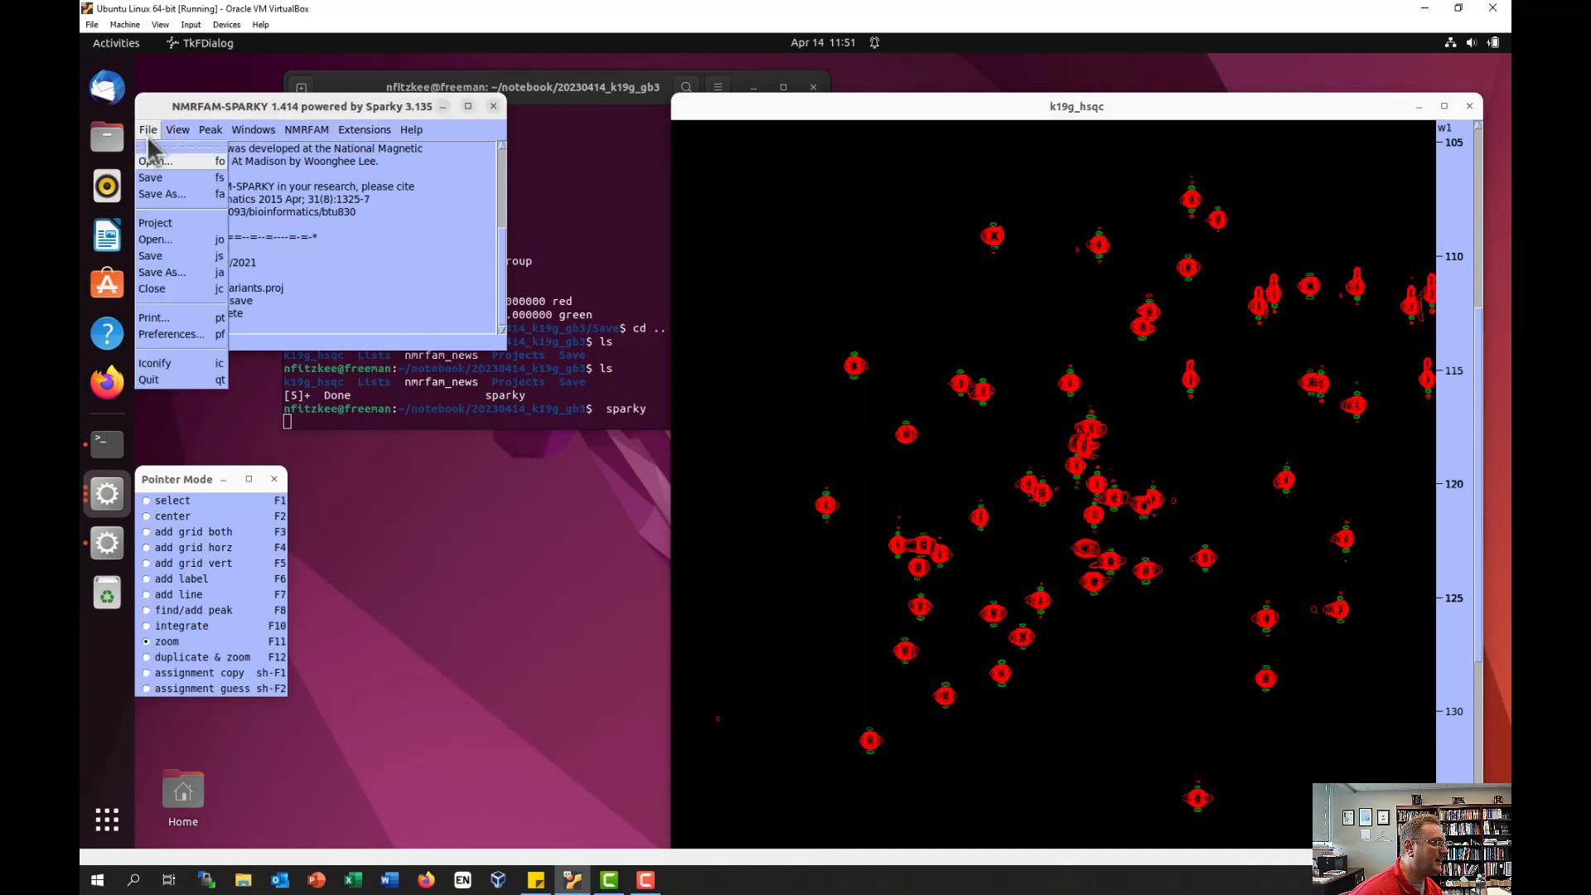
pyautogui.click(195, 255)
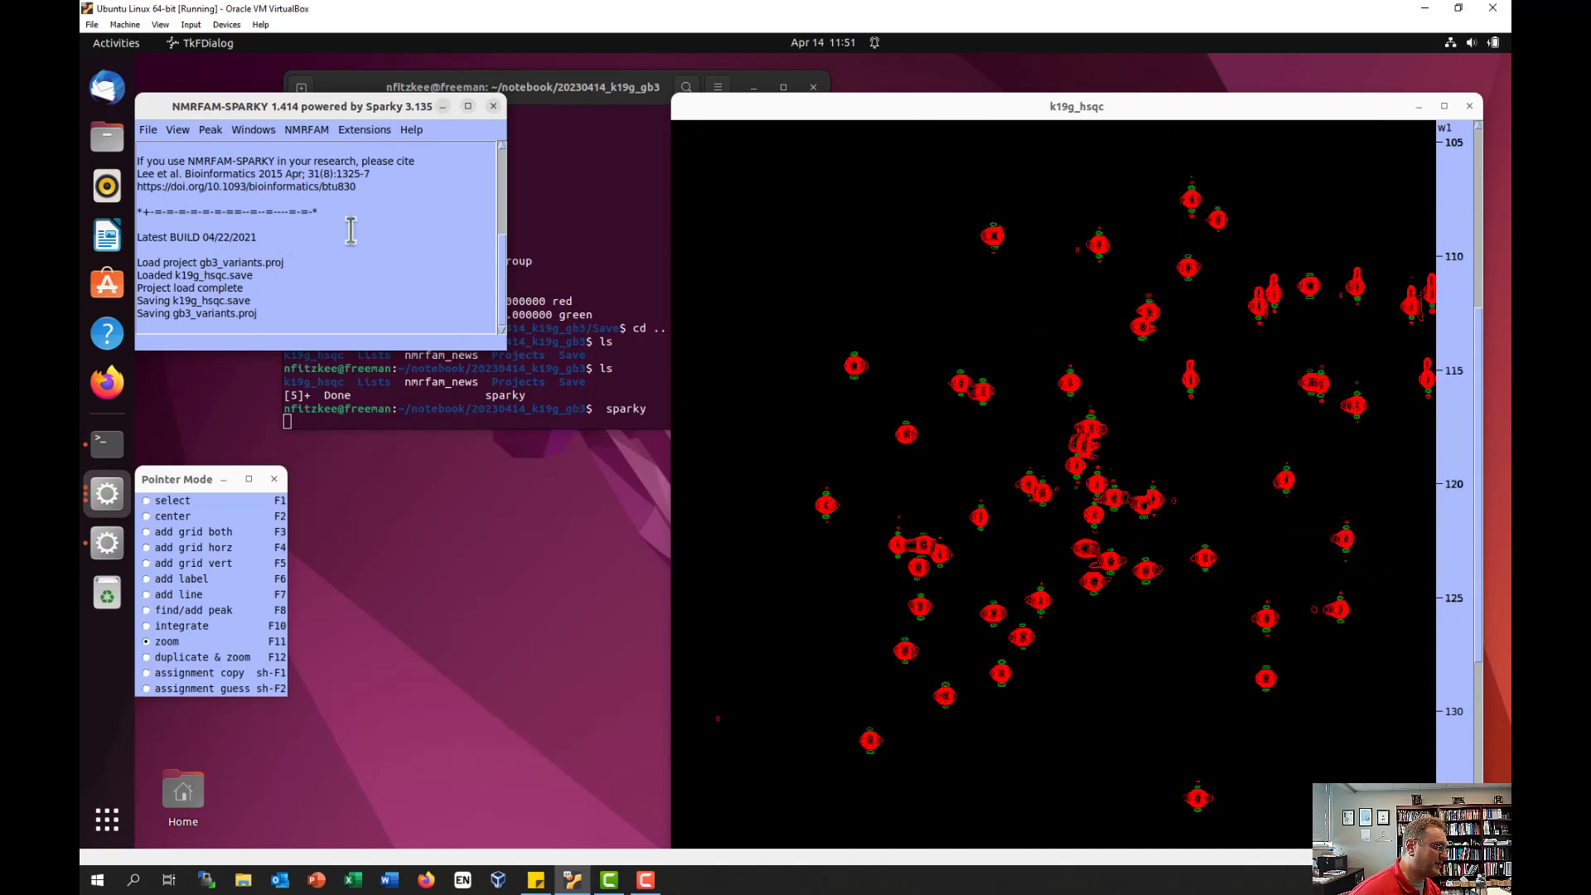
pyautogui.click(377, 250)
pyautogui.write('qt')
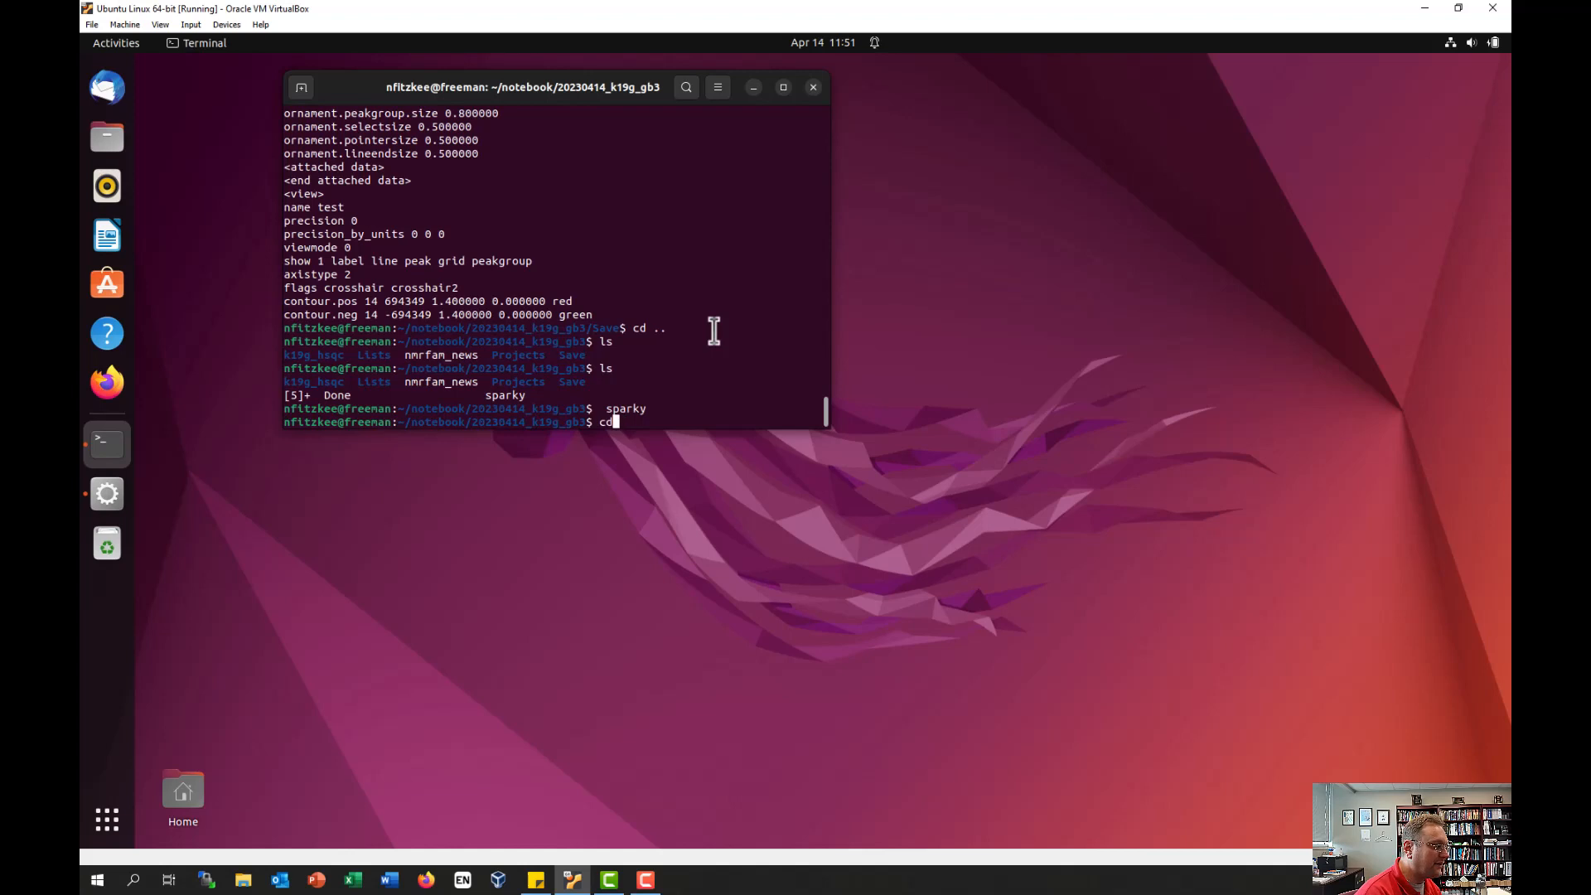
# Step: Try to start Poky from the project folder with the command poky
pyautogui.write('cd .')
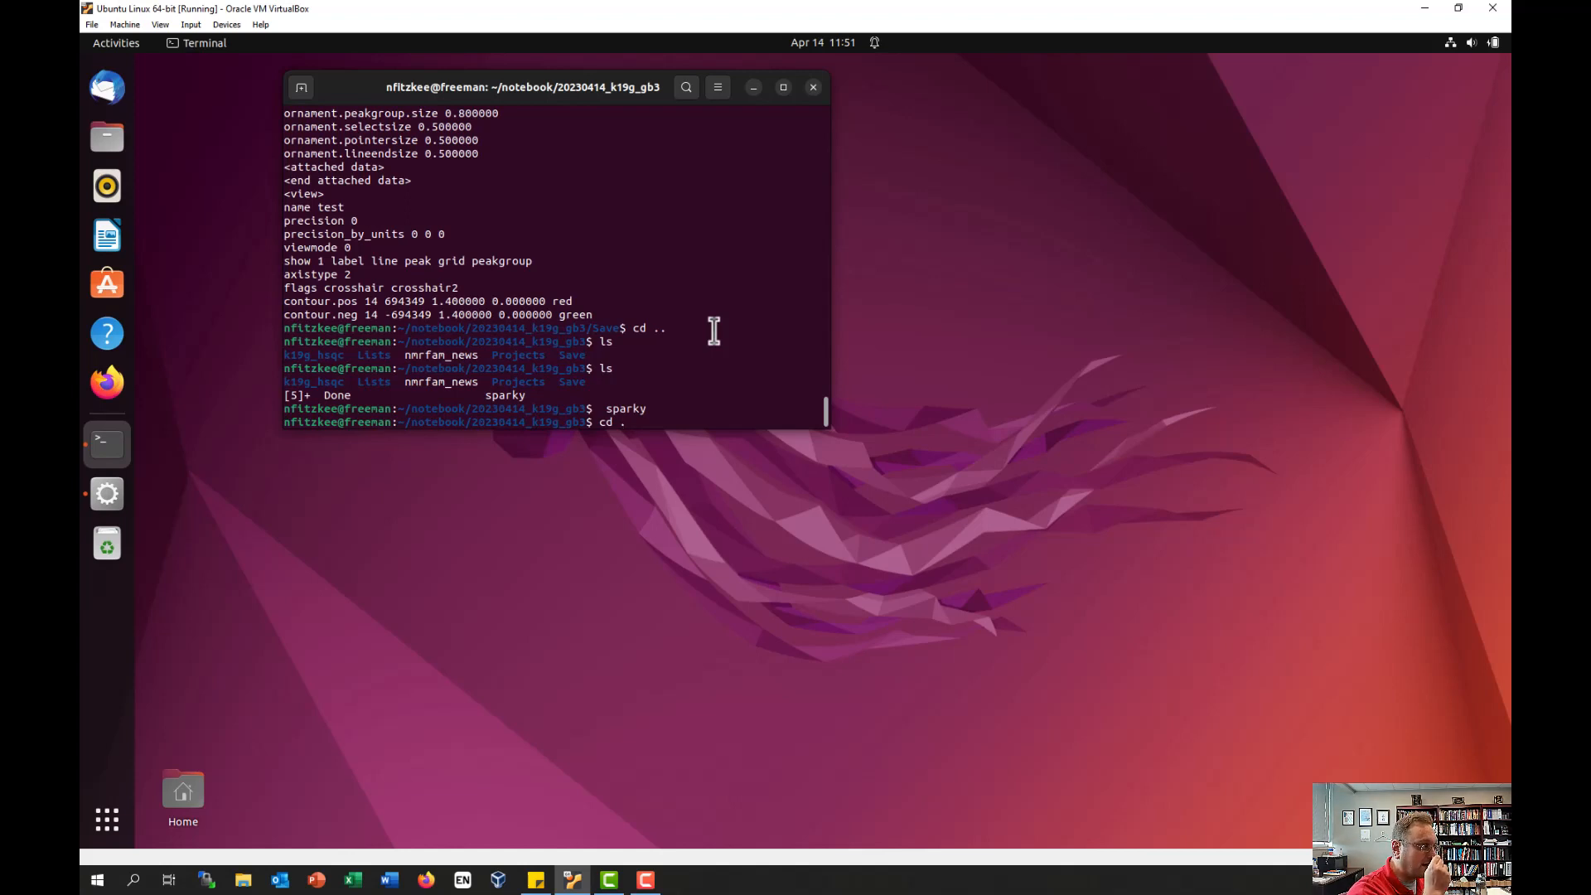
pyautogui.press('BackSpace')
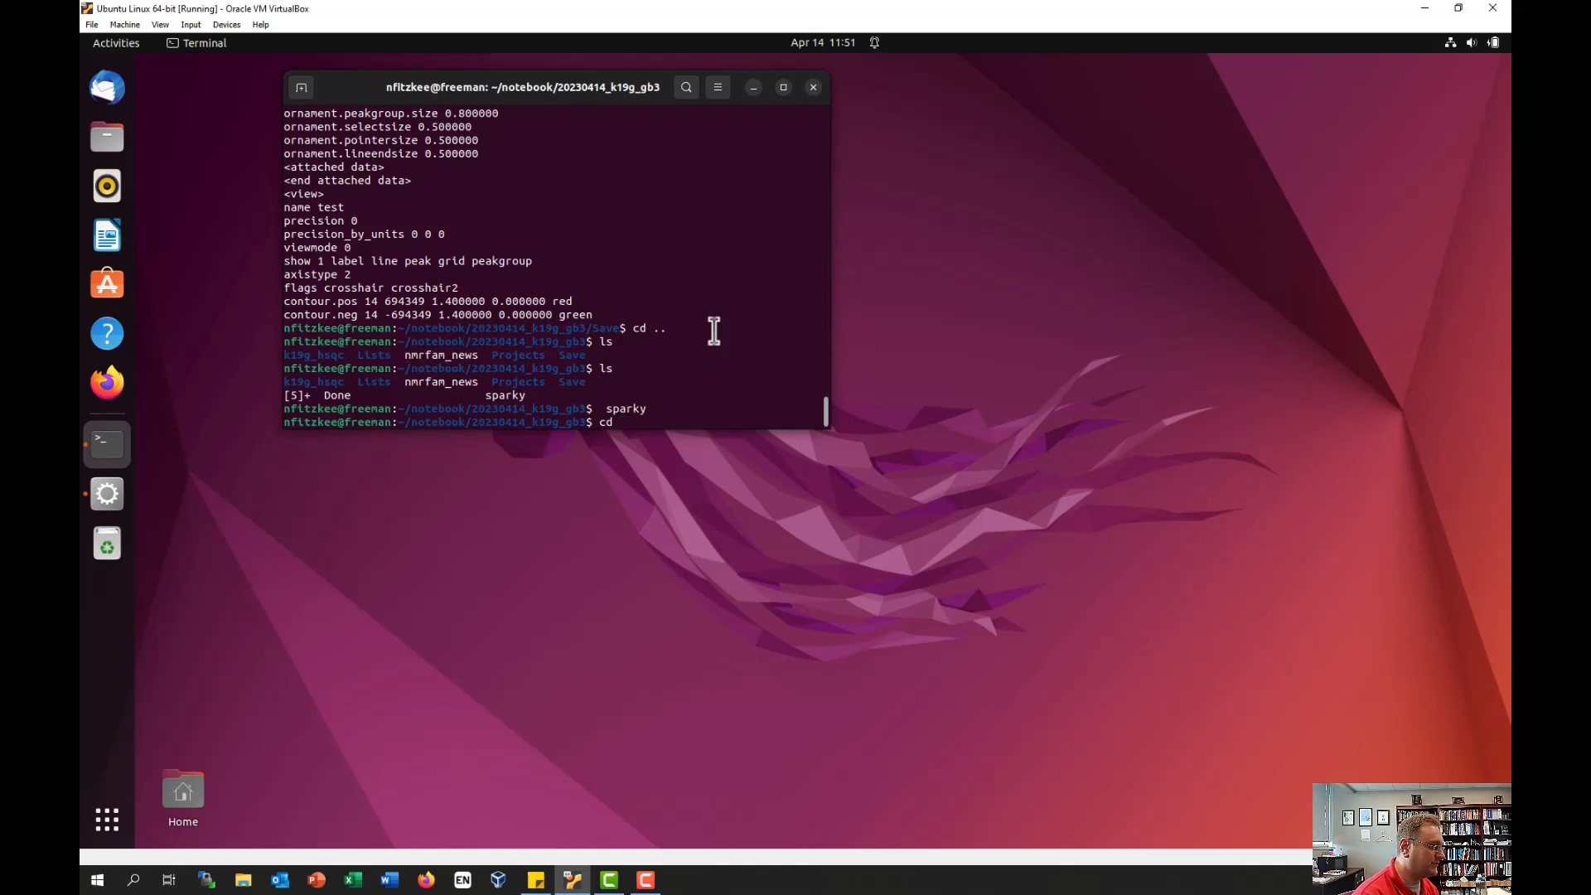
pyautogui.press('BackSpace')
pyautogui.press('BackSpace')
pyautogui.press('BackSpace')
pyautogui.write('poky')
pyautogui.press('Return')
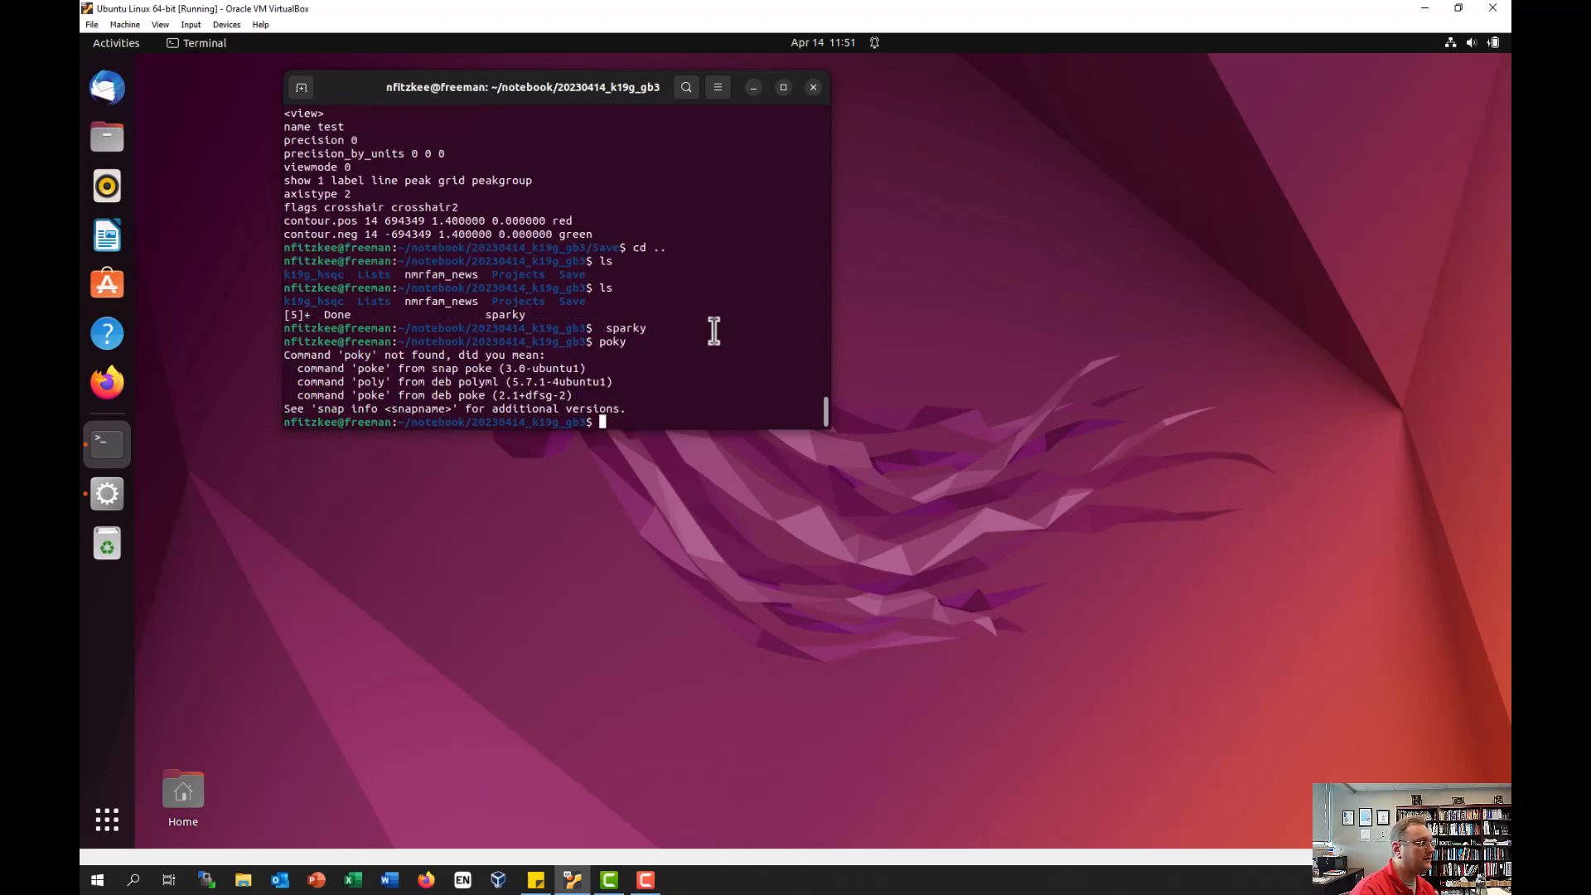
# Step: Start Poky with poky.sh, decline creating its missing default directories and move the terminal clear of the Poky window
pyautogui.write('poky.sh')
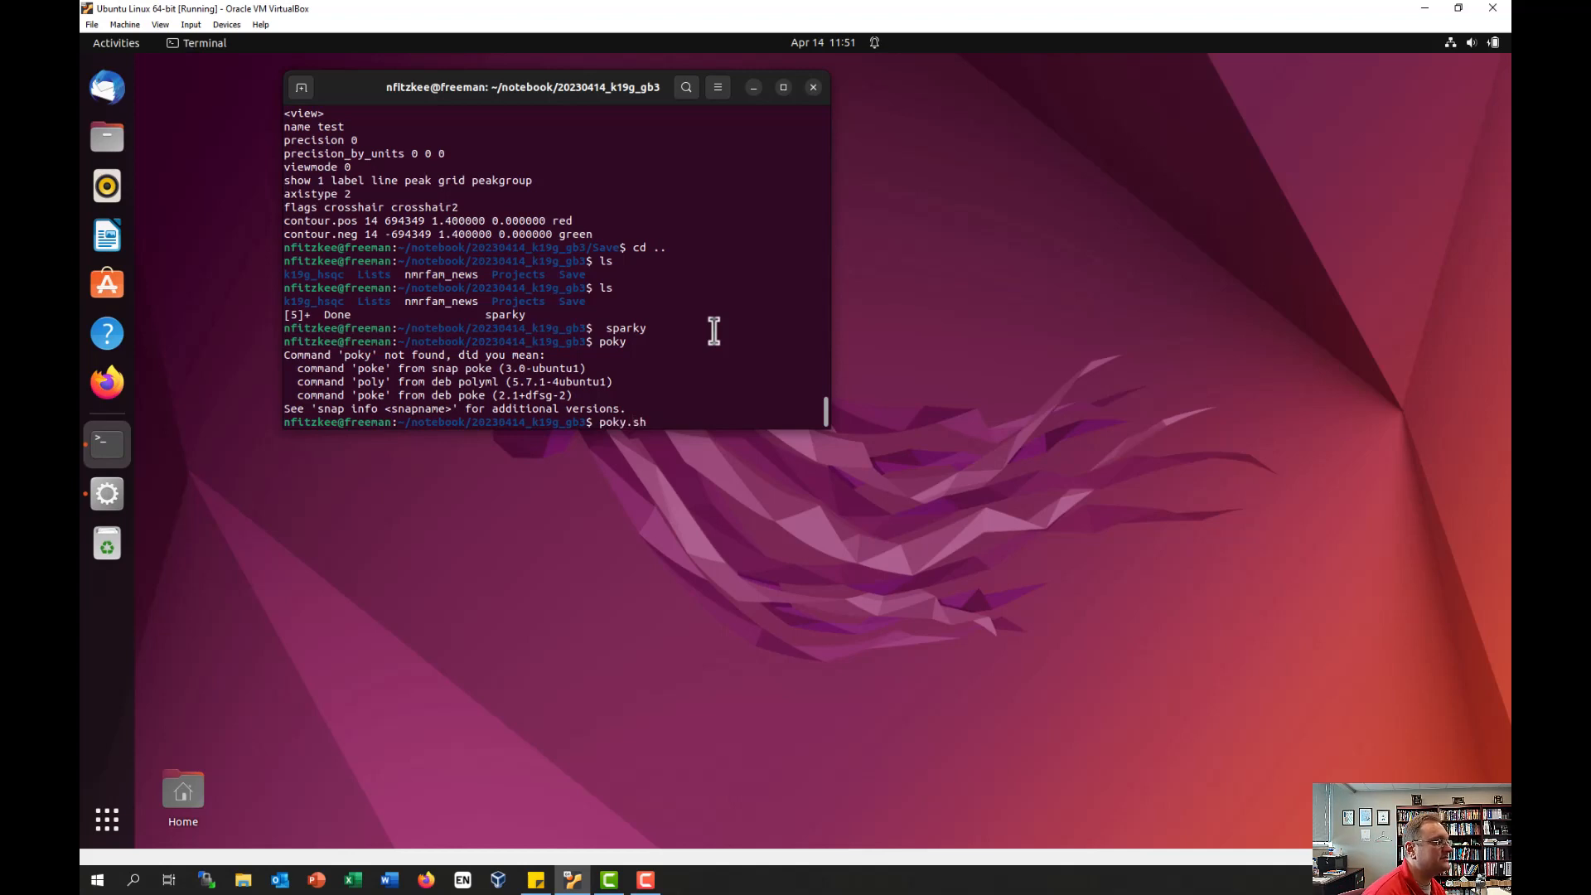
pyautogui.press('Return')
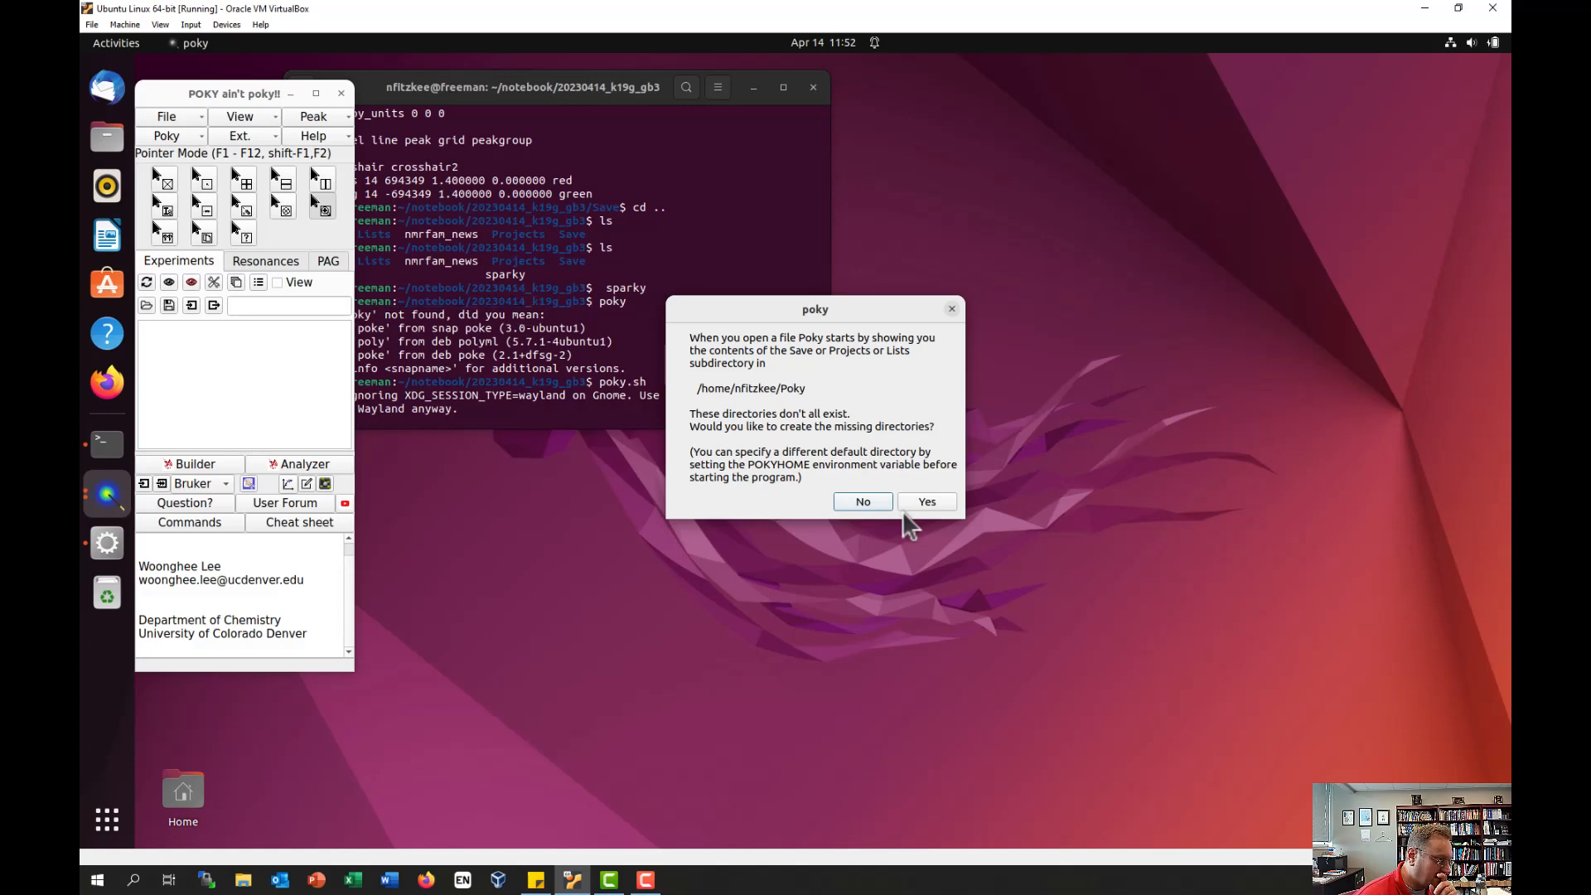
pyautogui.click(860, 498)
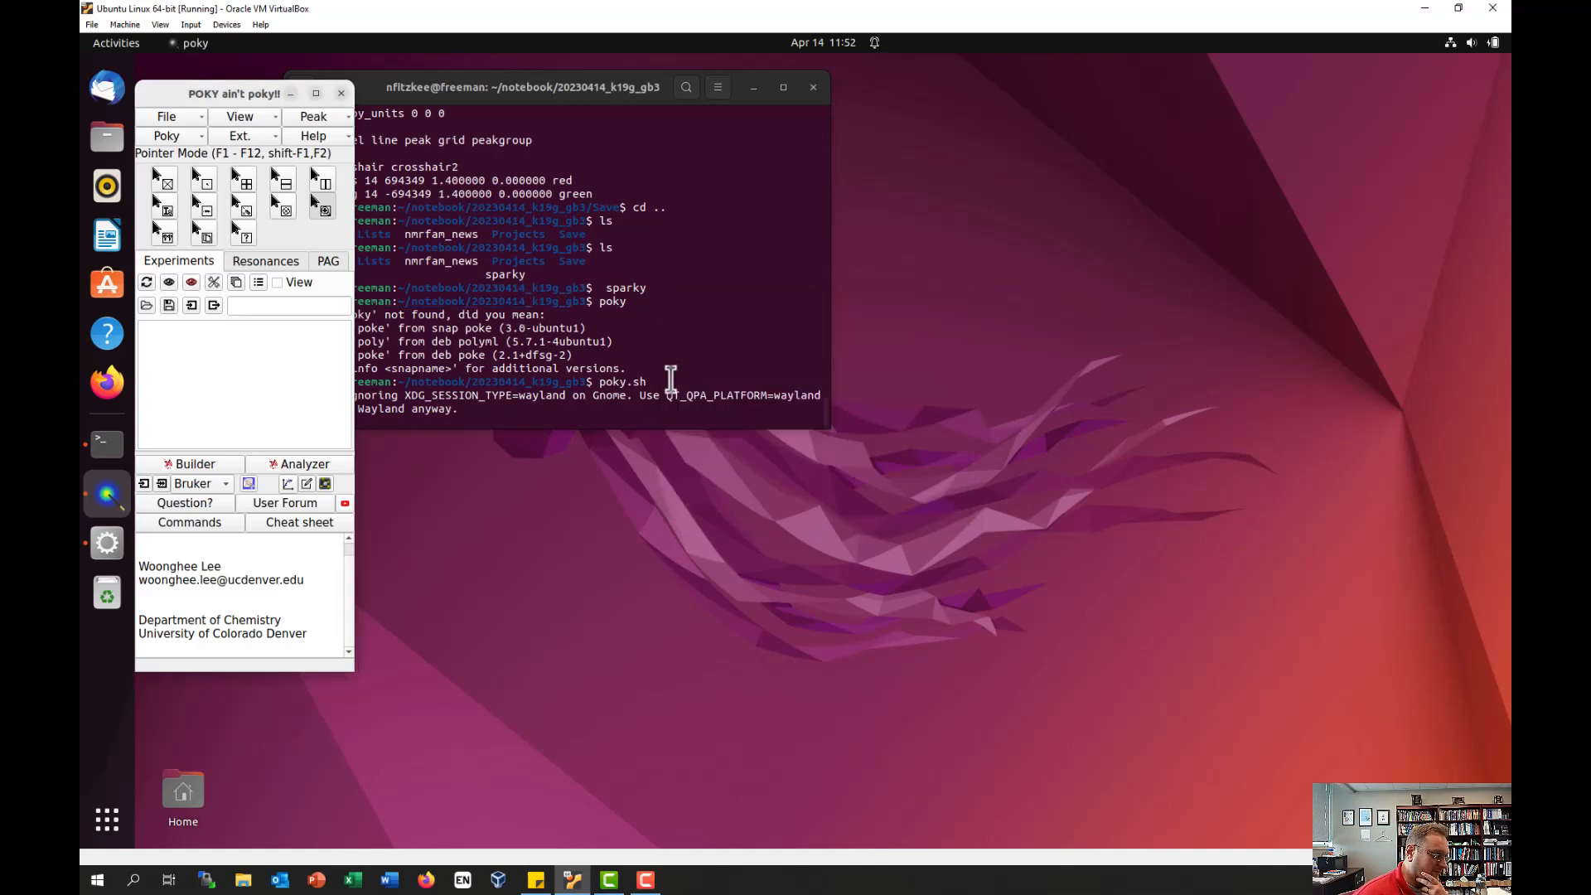
pyautogui.moveTo(414, 99); pyautogui.dragTo(542, 115)
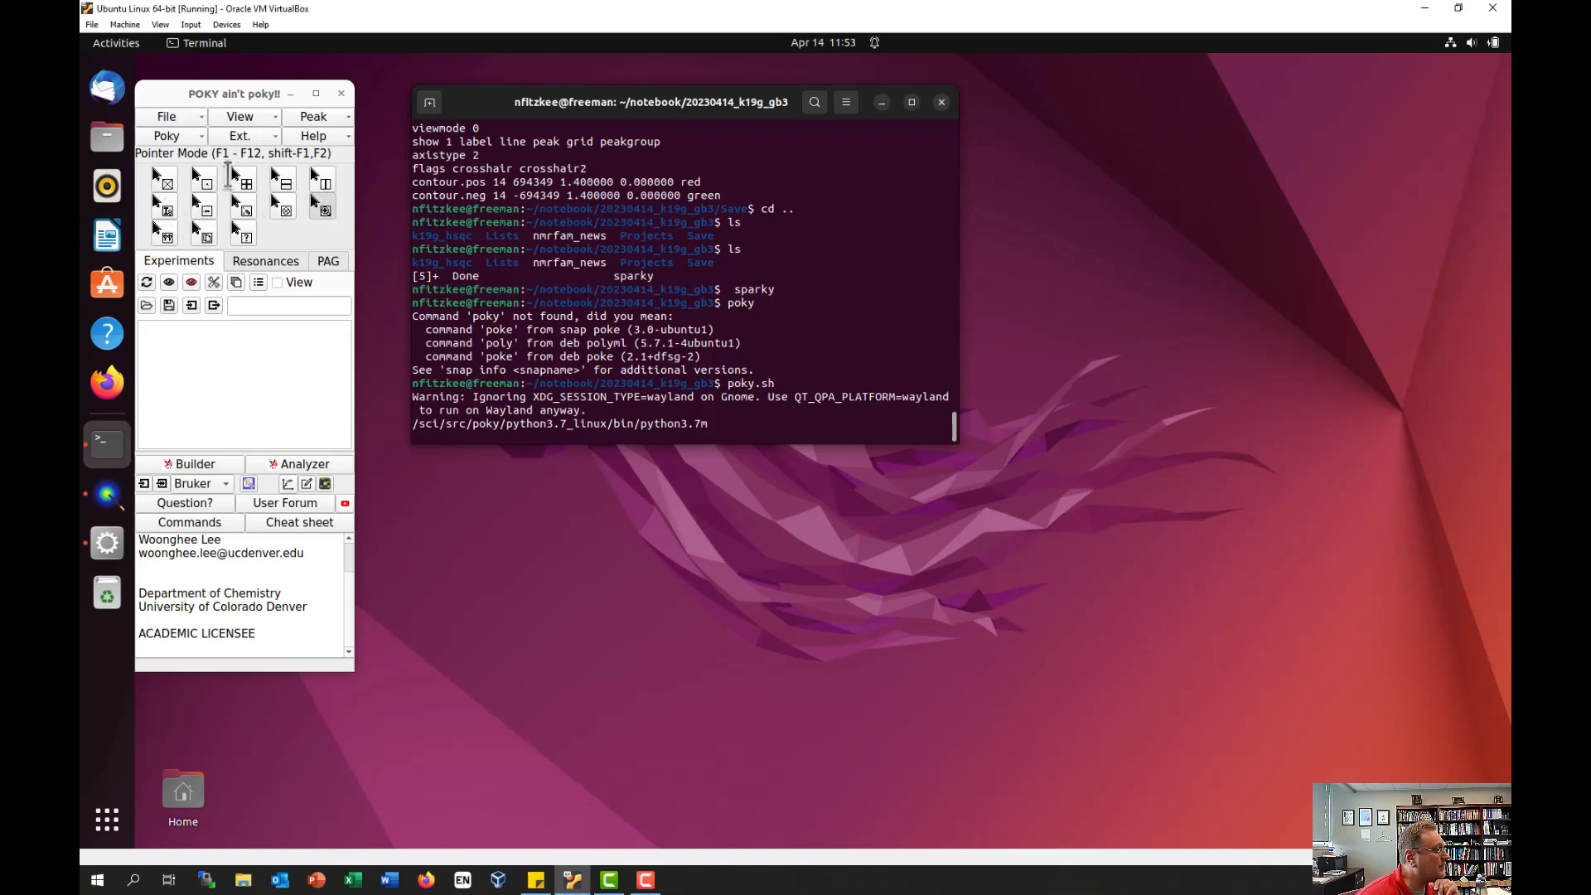
# Step: Try to open the sample project example.proj in Poky and stop the project load
pyautogui.click(200, 116)
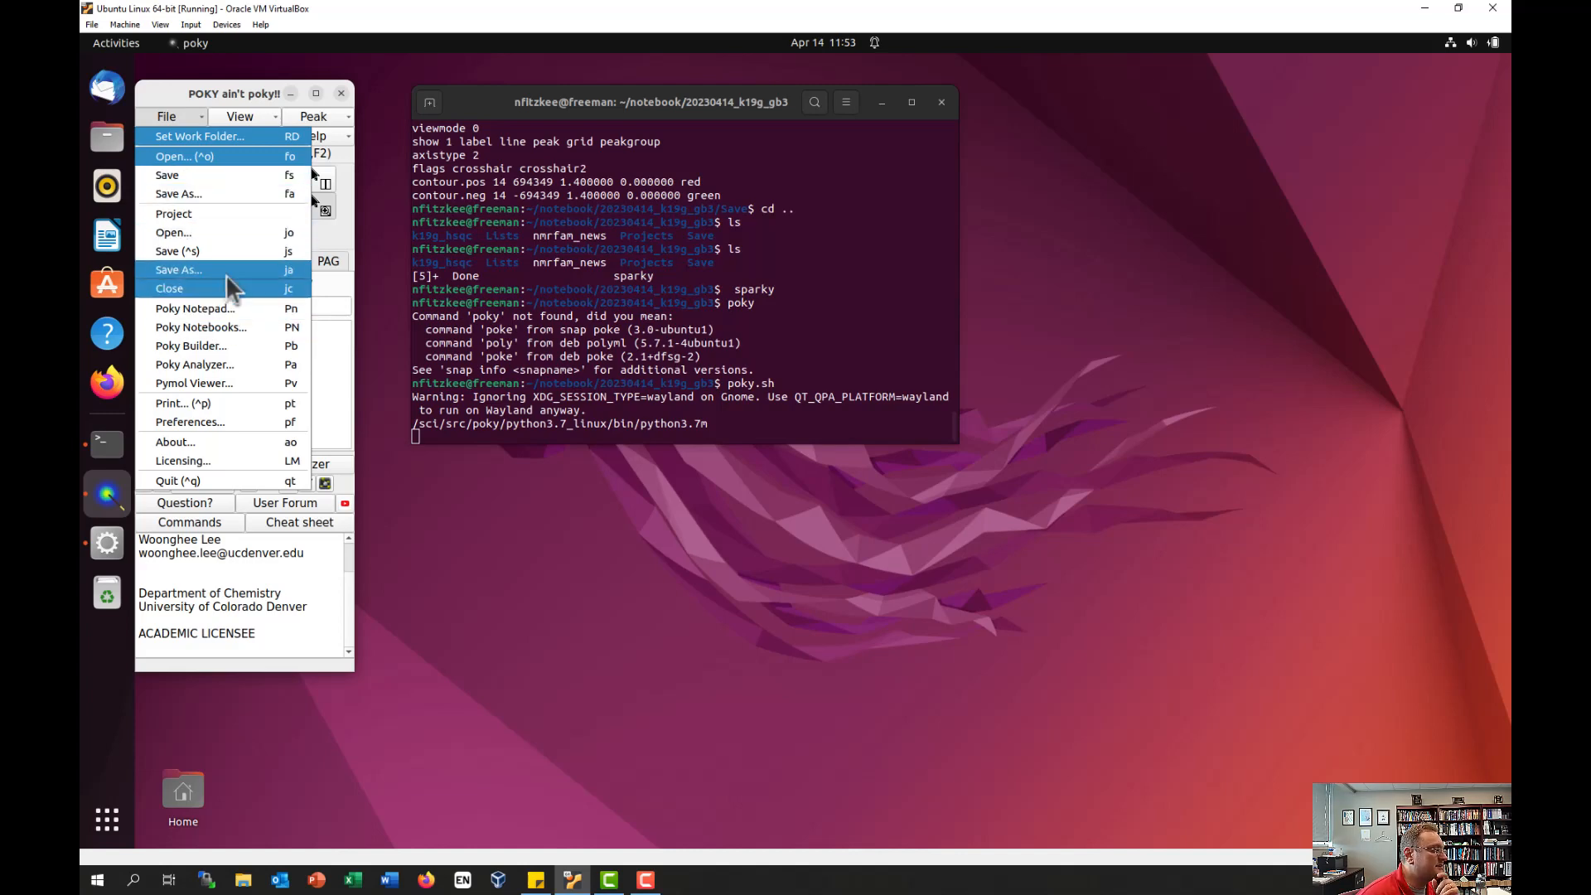
pyautogui.click(212, 232)
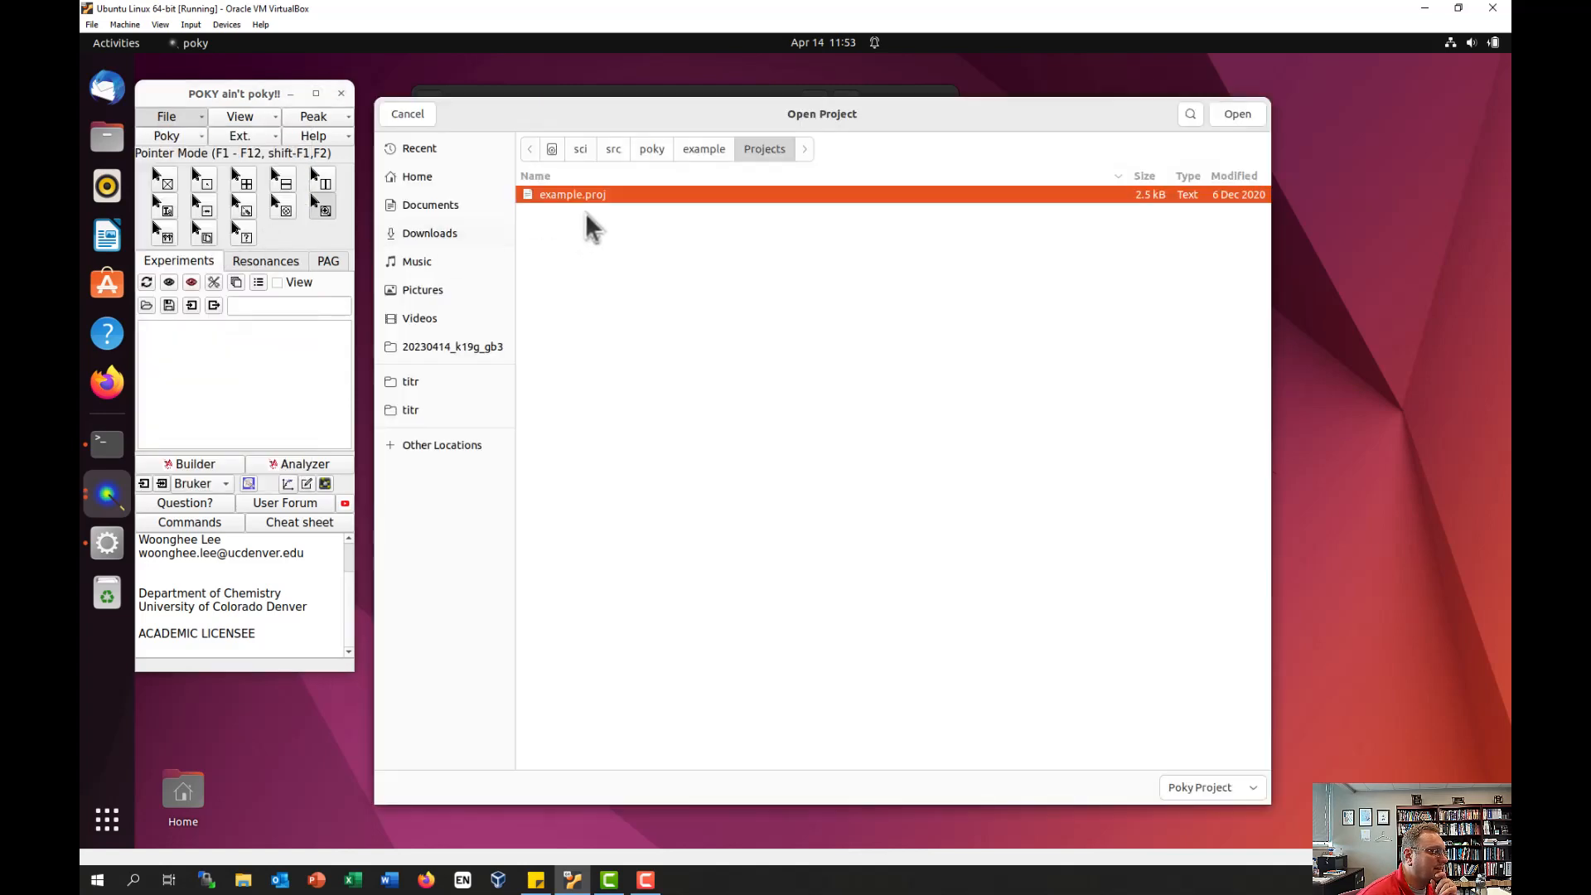
pyautogui.doubleClick(604, 197)
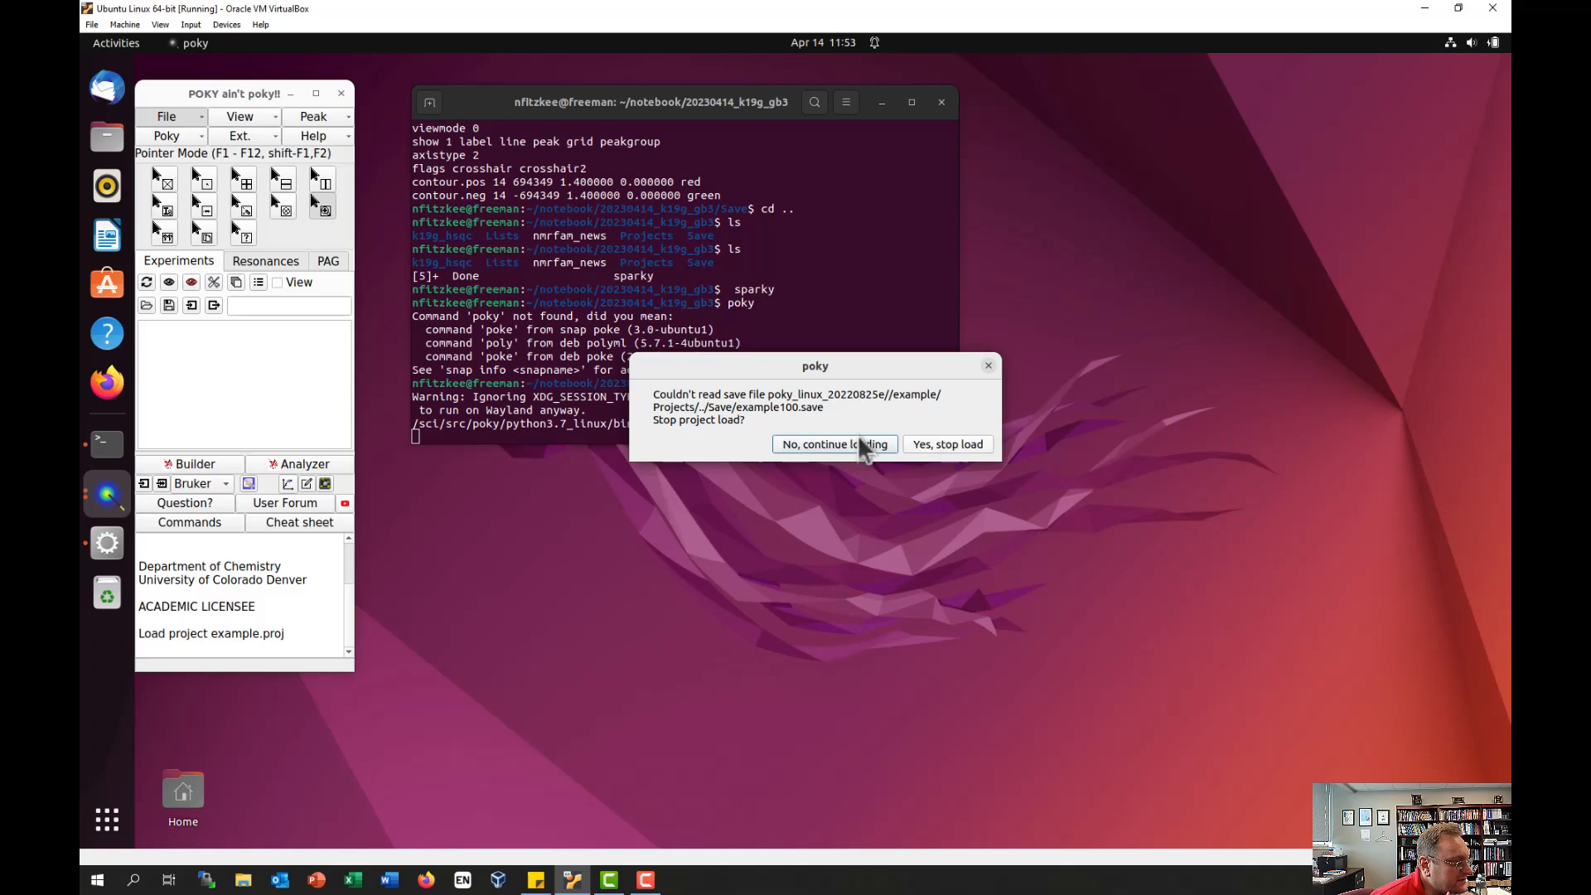
pyautogui.click(930, 443)
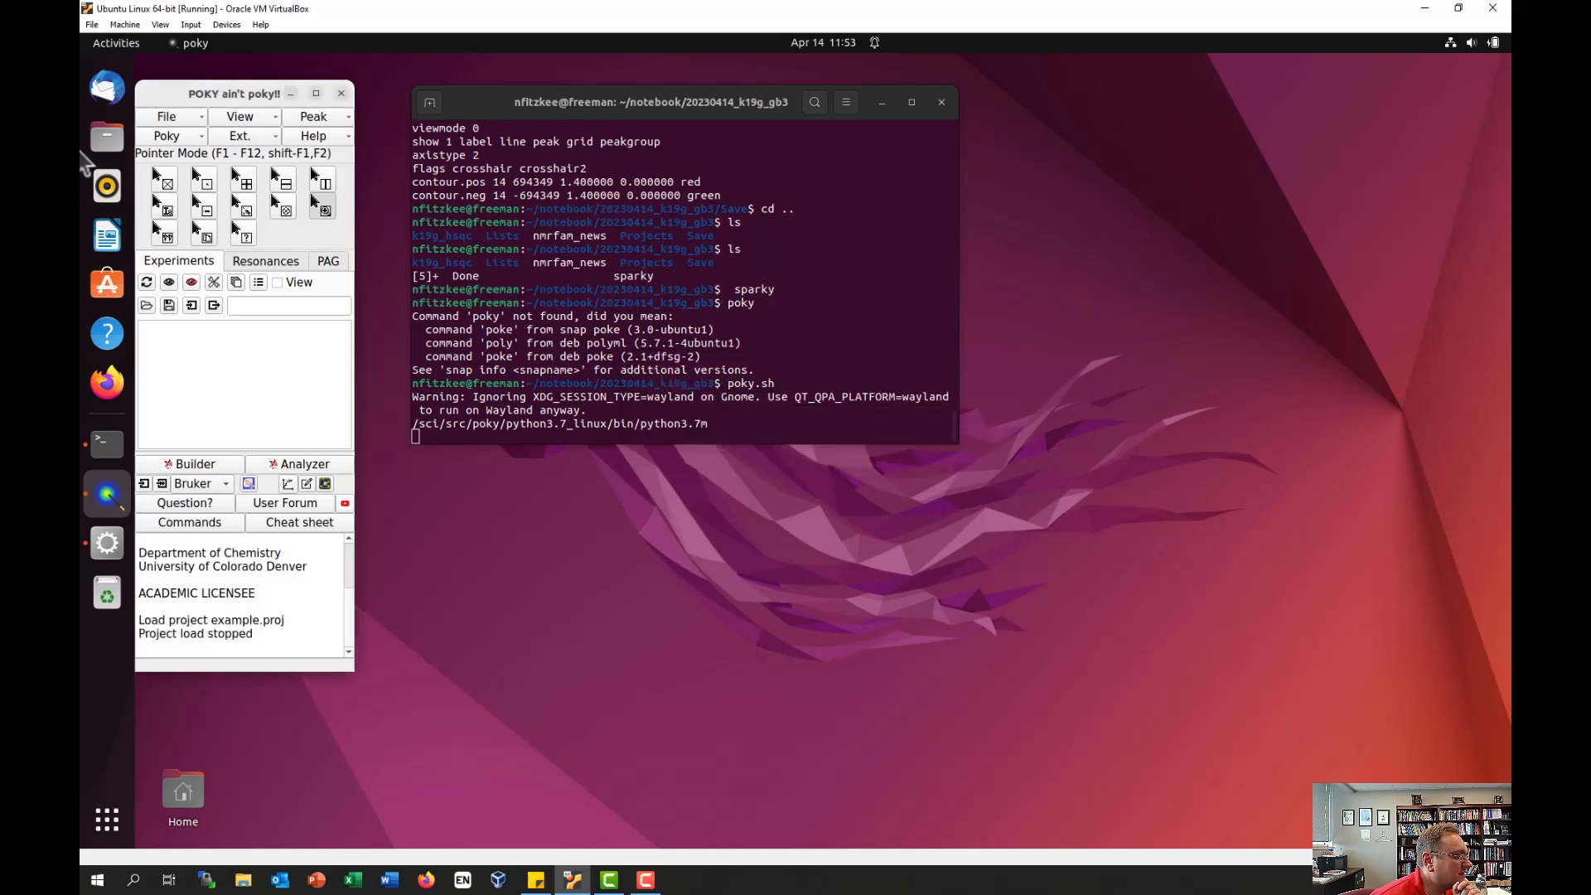
# Step: Open the spectrum file k19g_hsqc.save from the Save folder of notebook/20230414_k19g_gb3
pyautogui.click(201, 116)
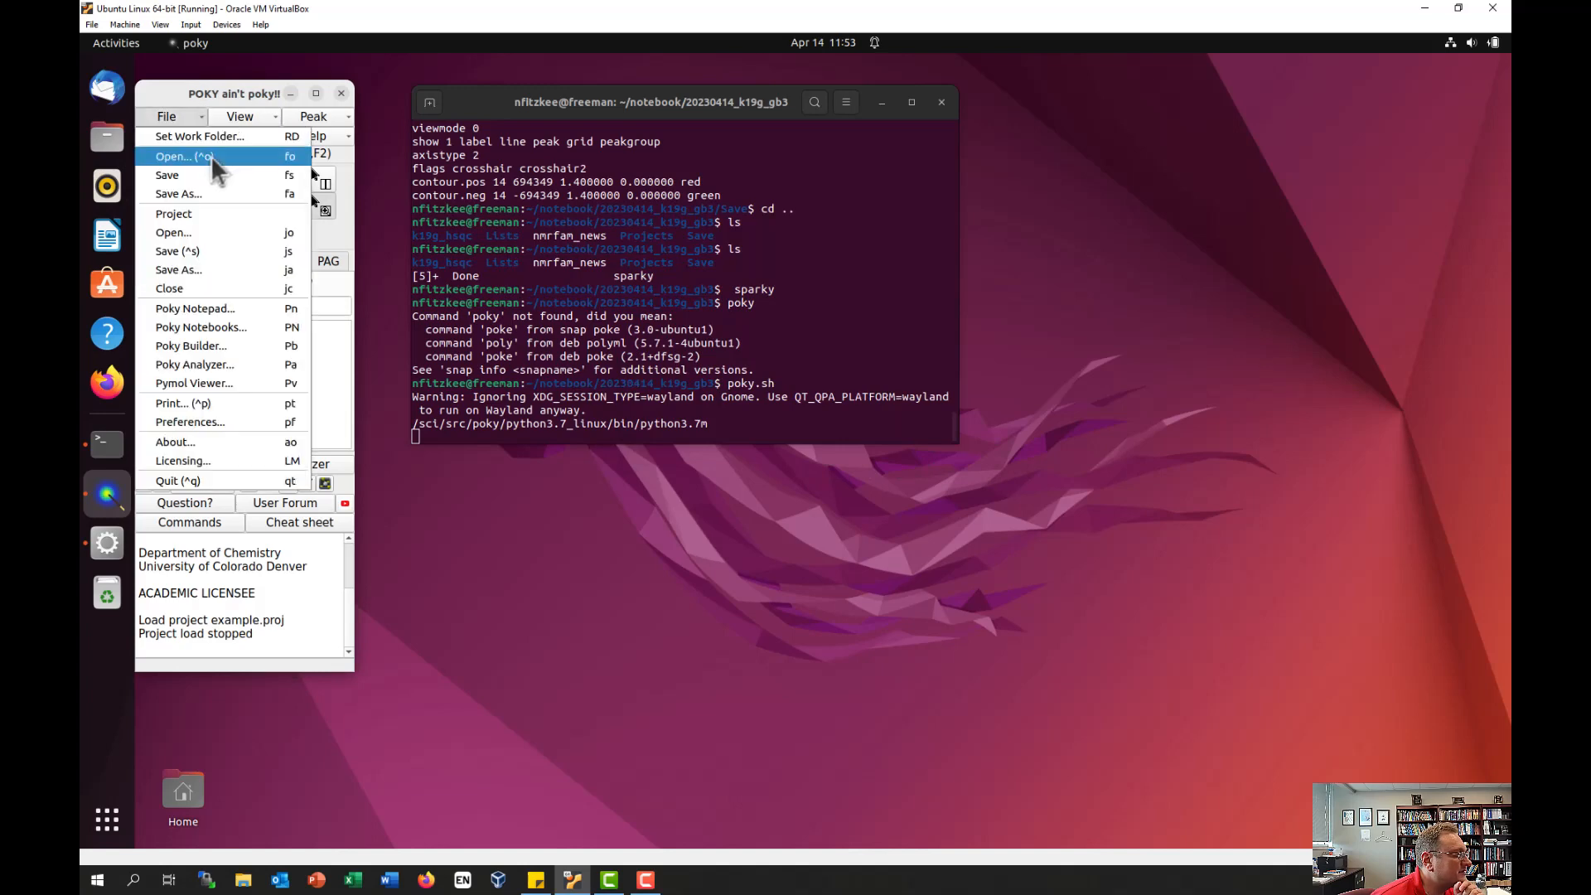
pyautogui.click(211, 152)
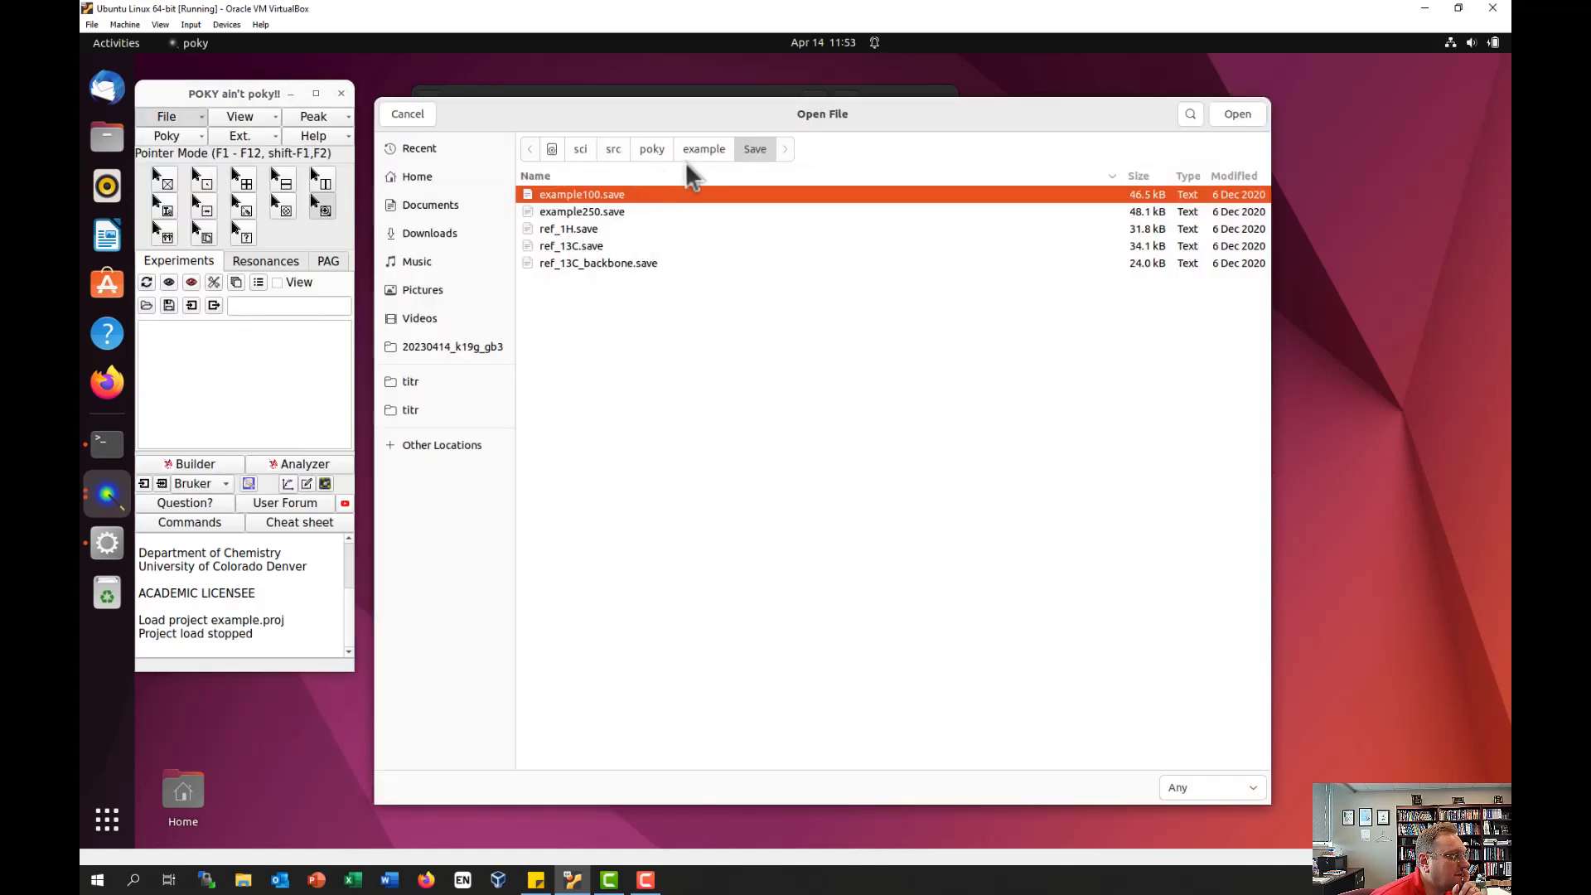
pyautogui.click(425, 175)
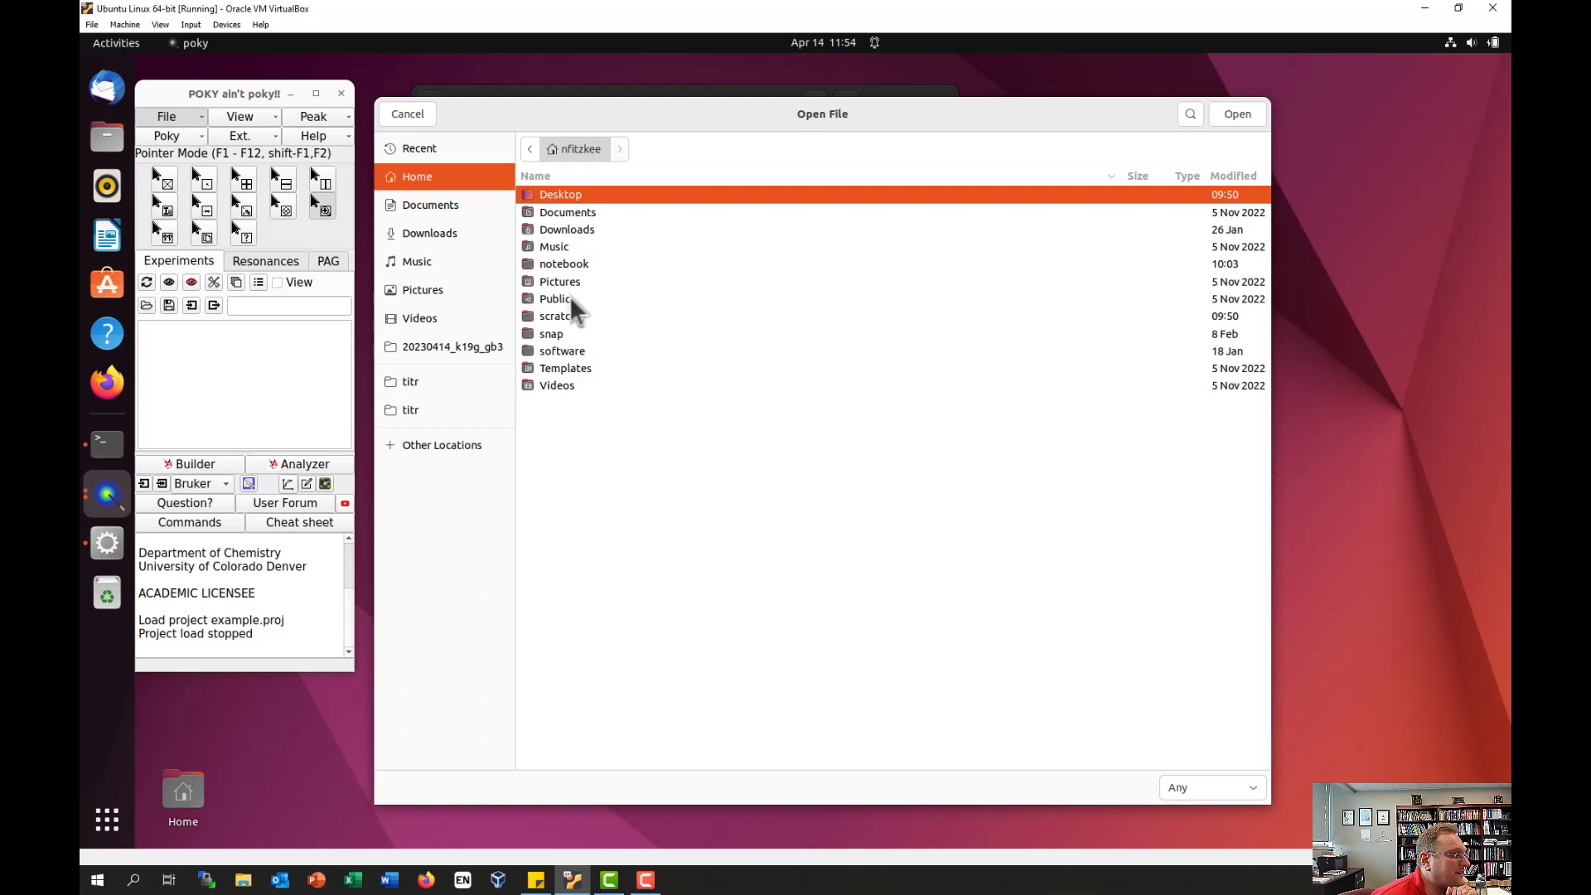
pyautogui.doubleClick(572, 264)
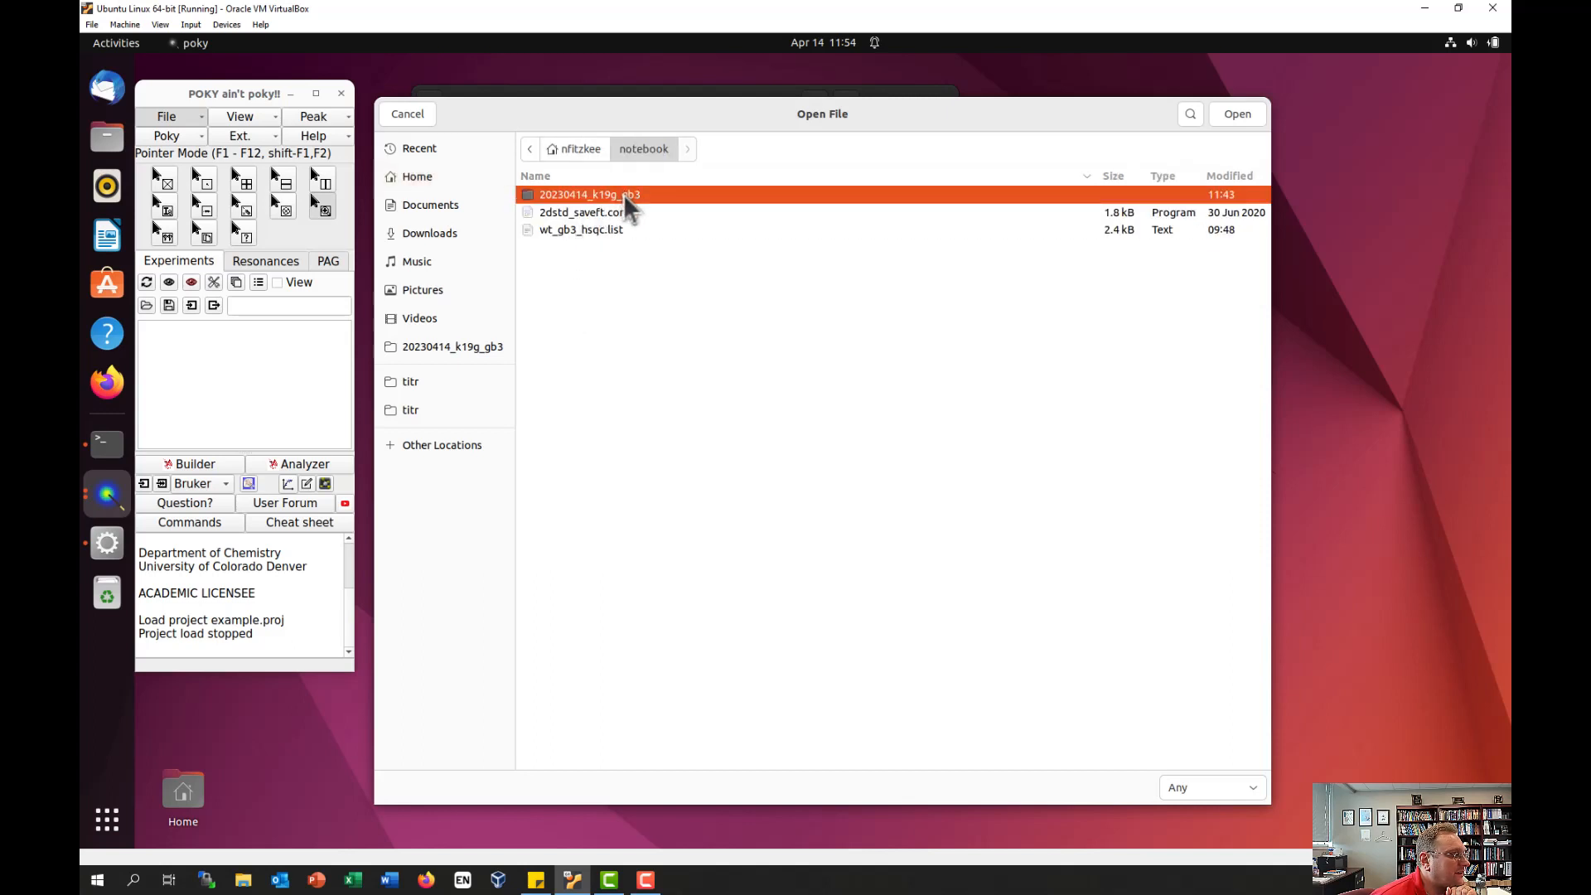
pyautogui.doubleClick(623, 194)
pyautogui.doubleClick(549, 248)
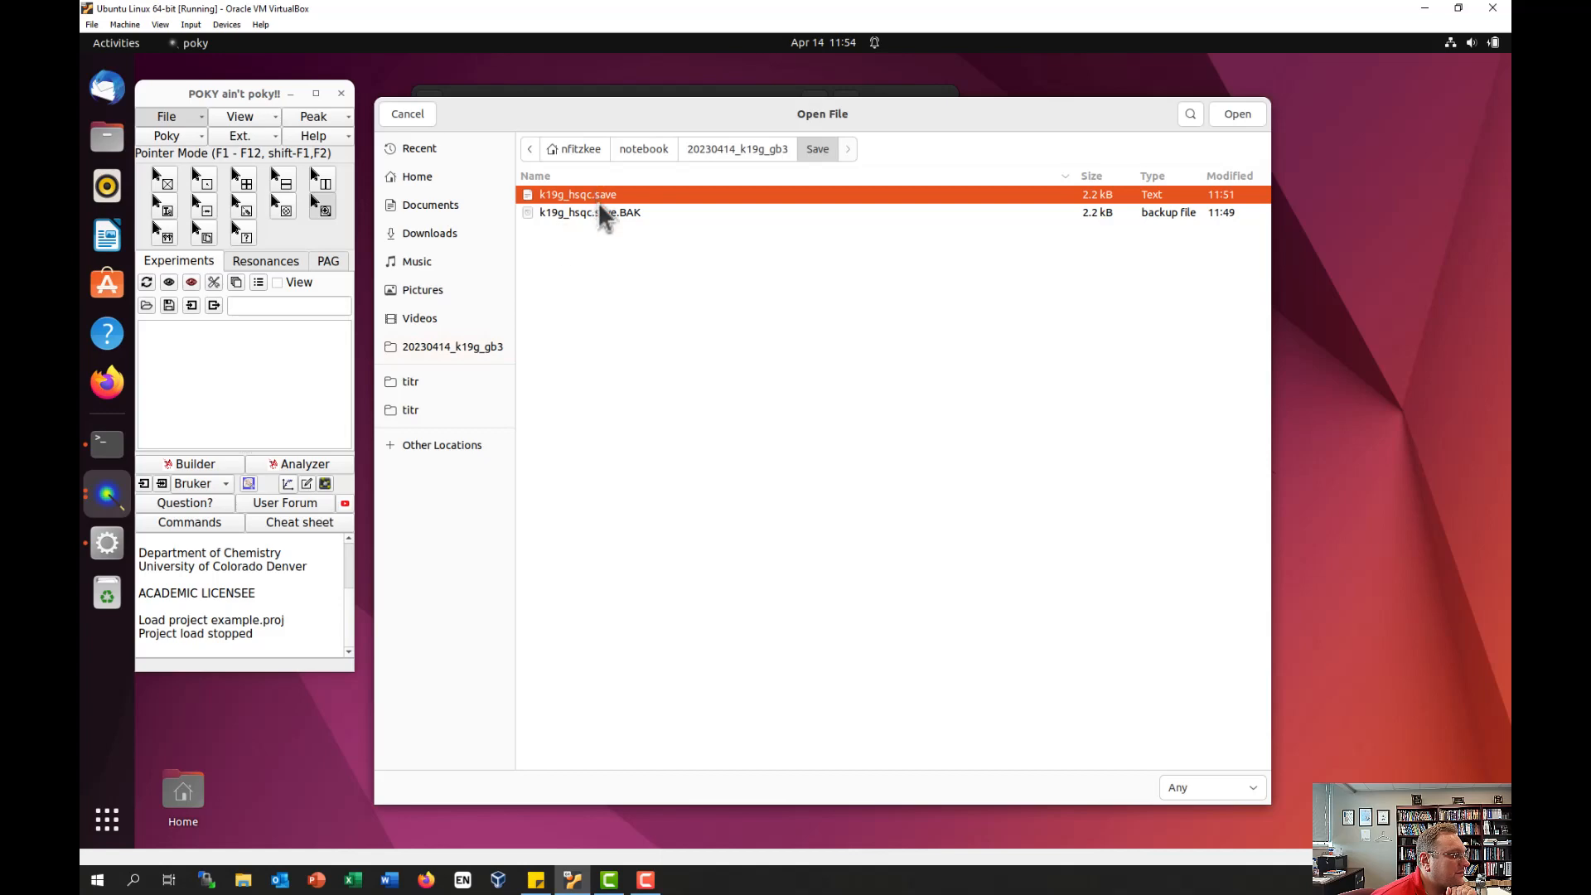
pyautogui.doubleClick(603, 198)
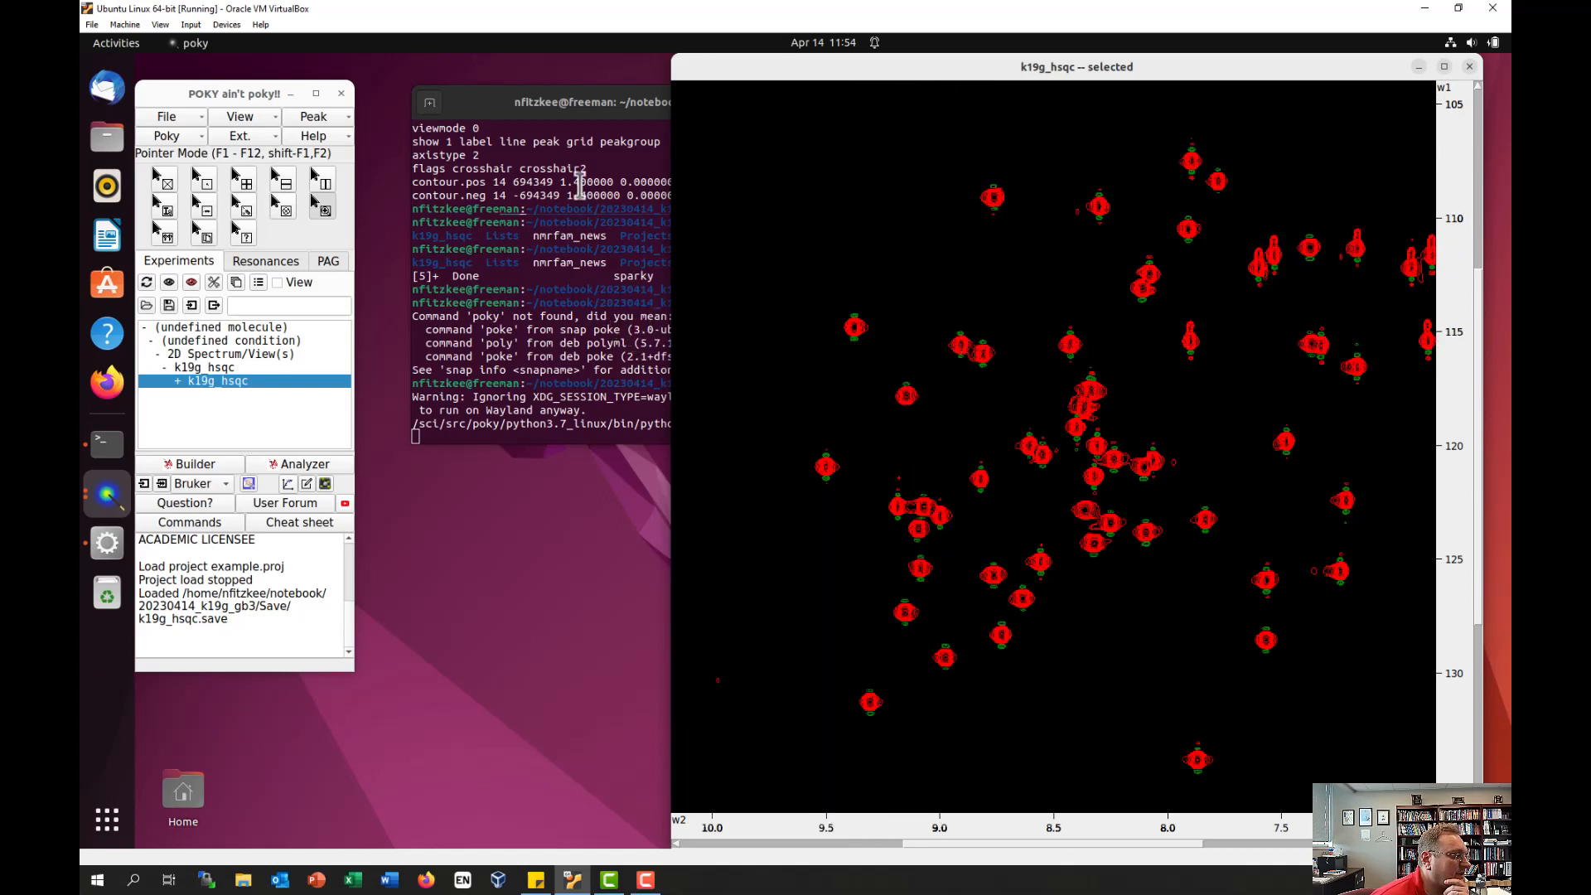
# Step: Try to save the project as example.proj in the sample Projects folder, replacing the existing file
pyautogui.click(170, 116)
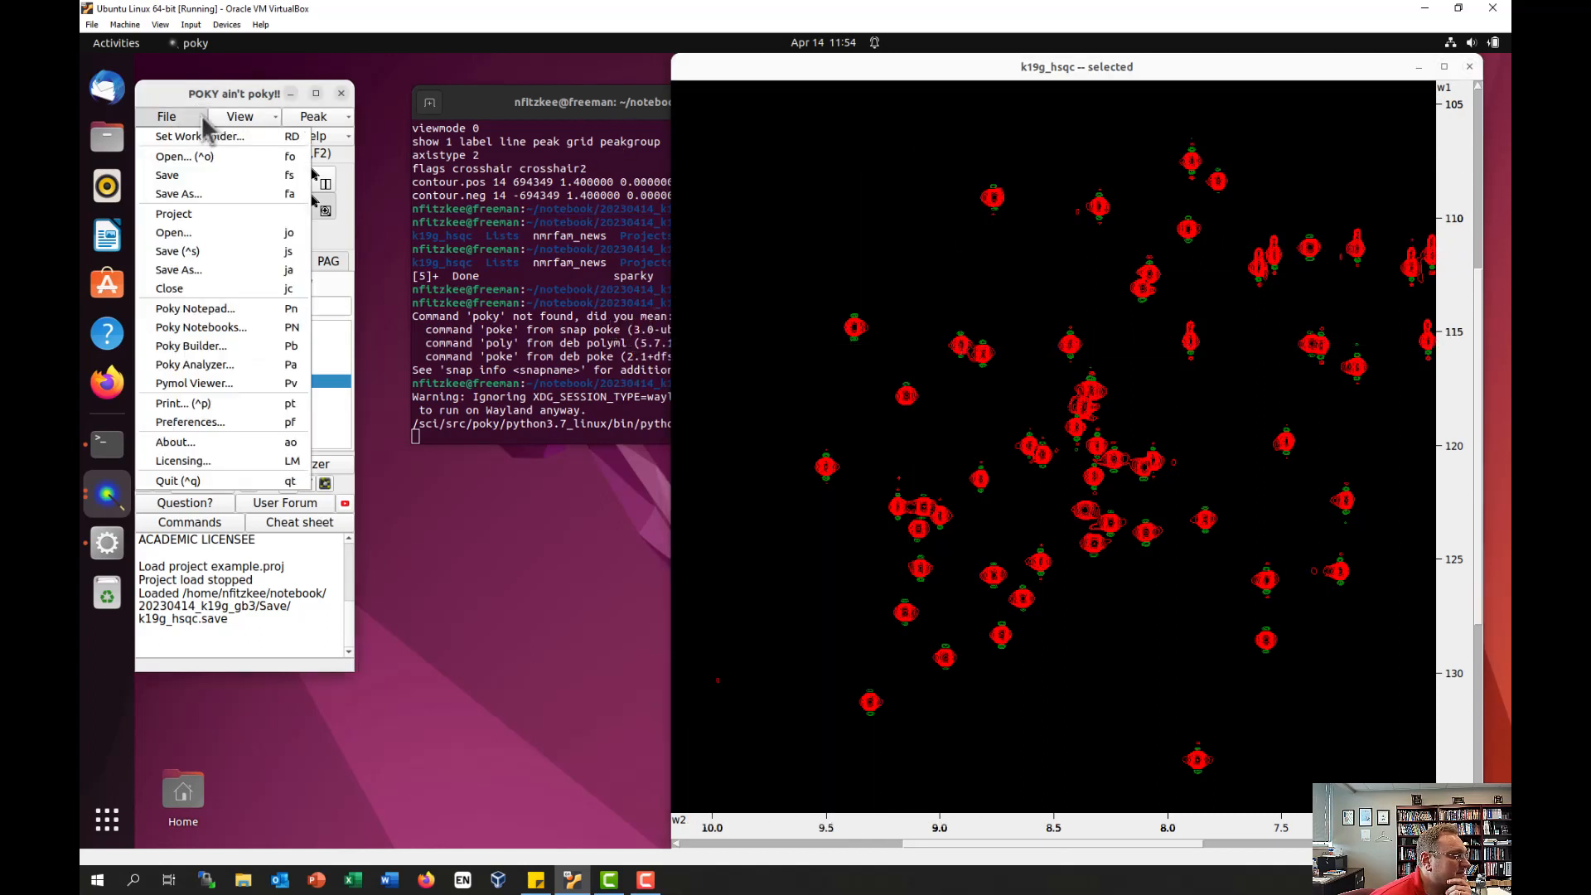
pyautogui.click(220, 270)
pyautogui.click(571, 195)
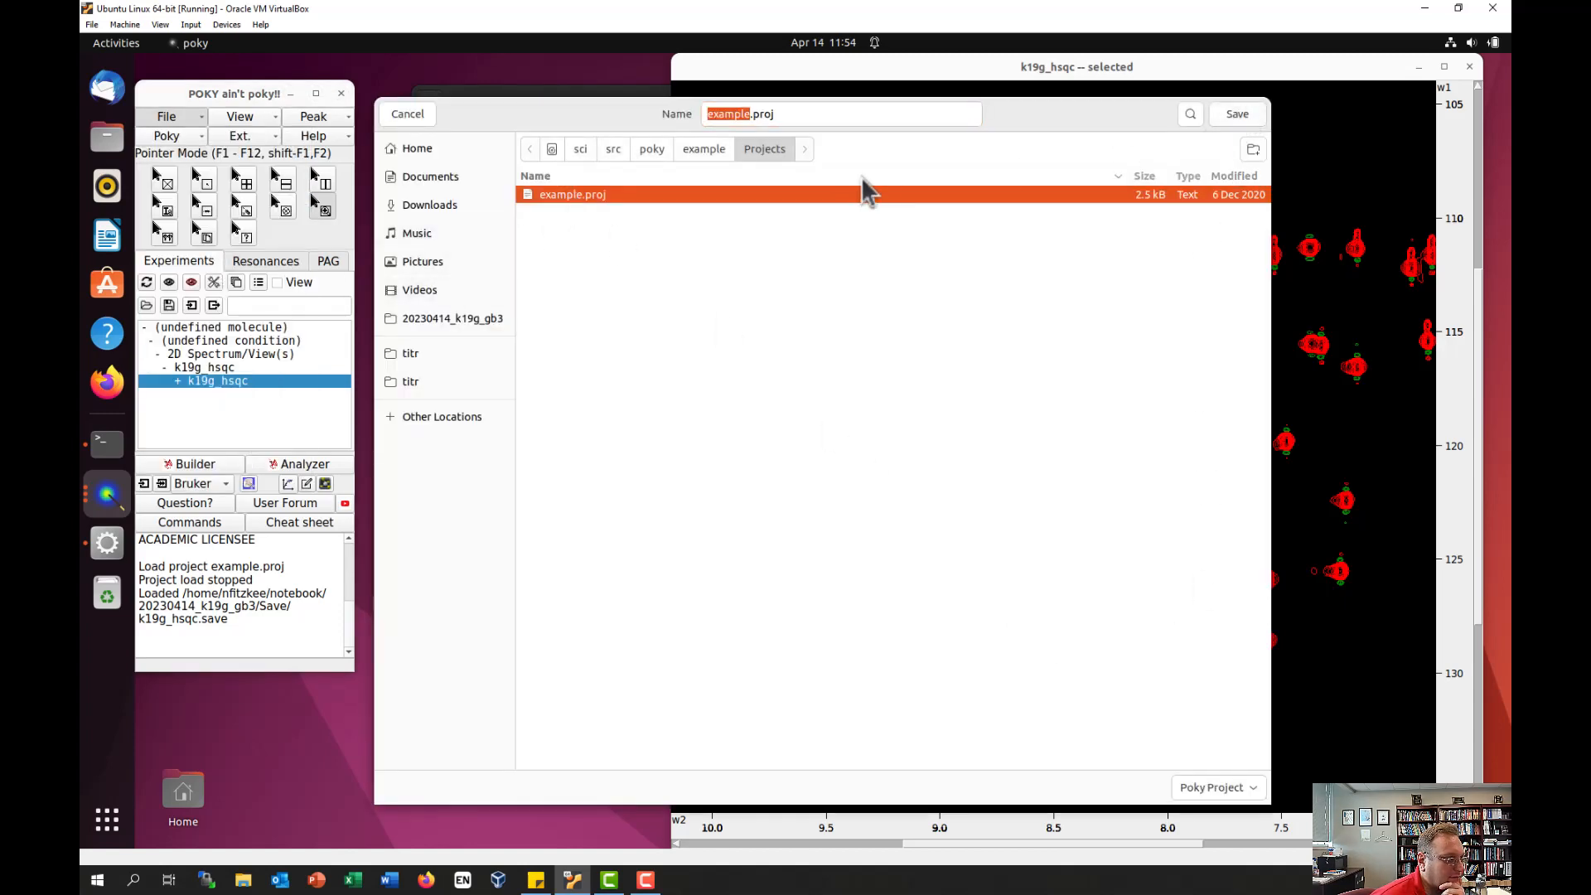
pyautogui.click(1236, 116)
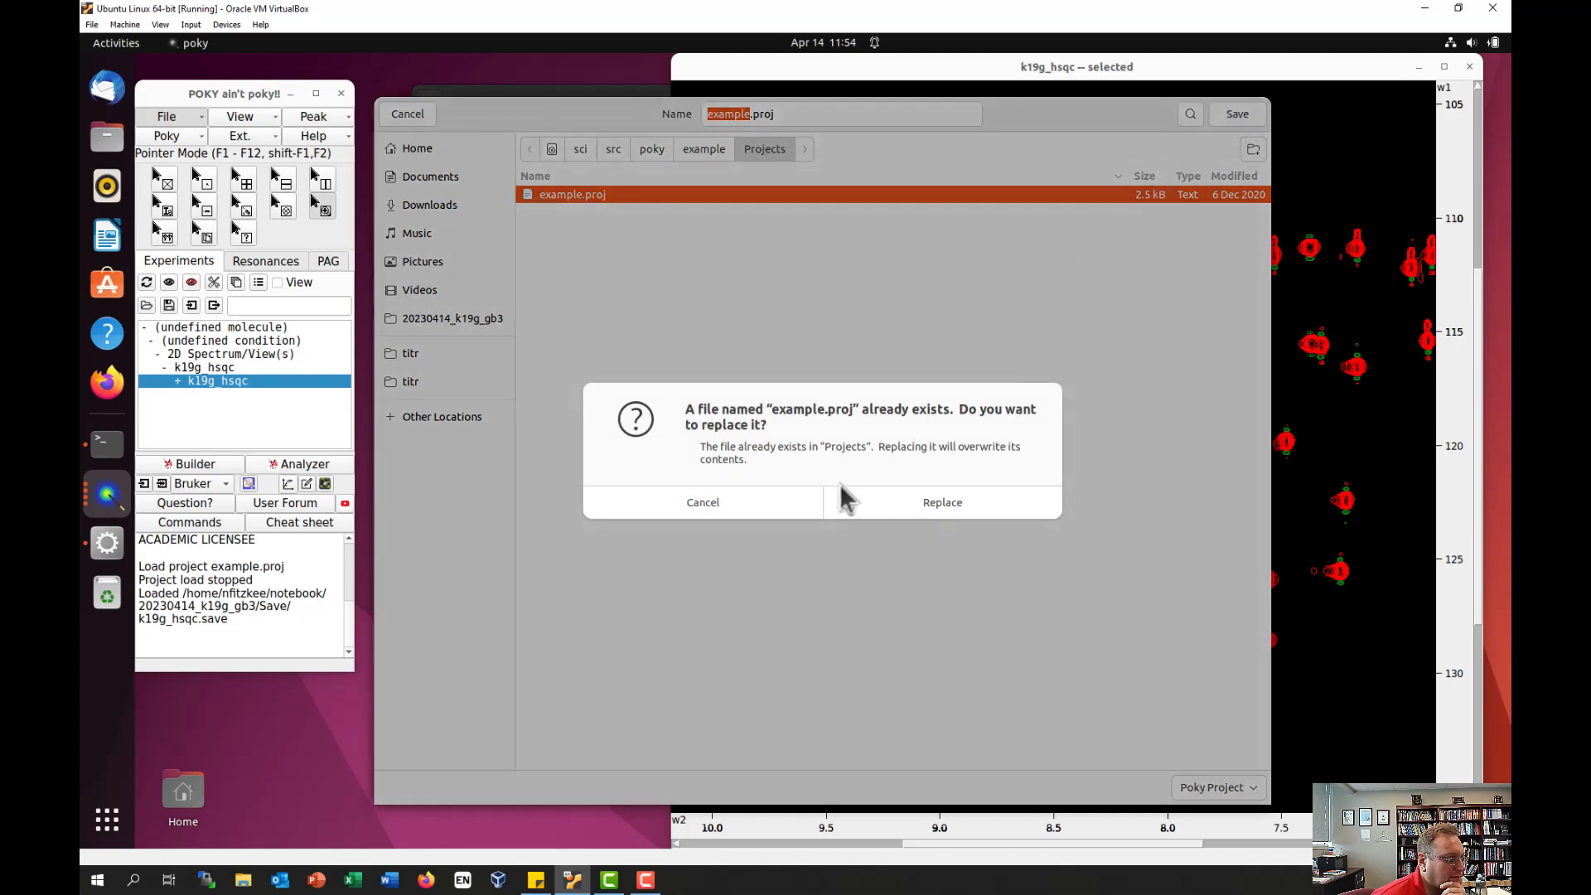
pyautogui.click(876, 501)
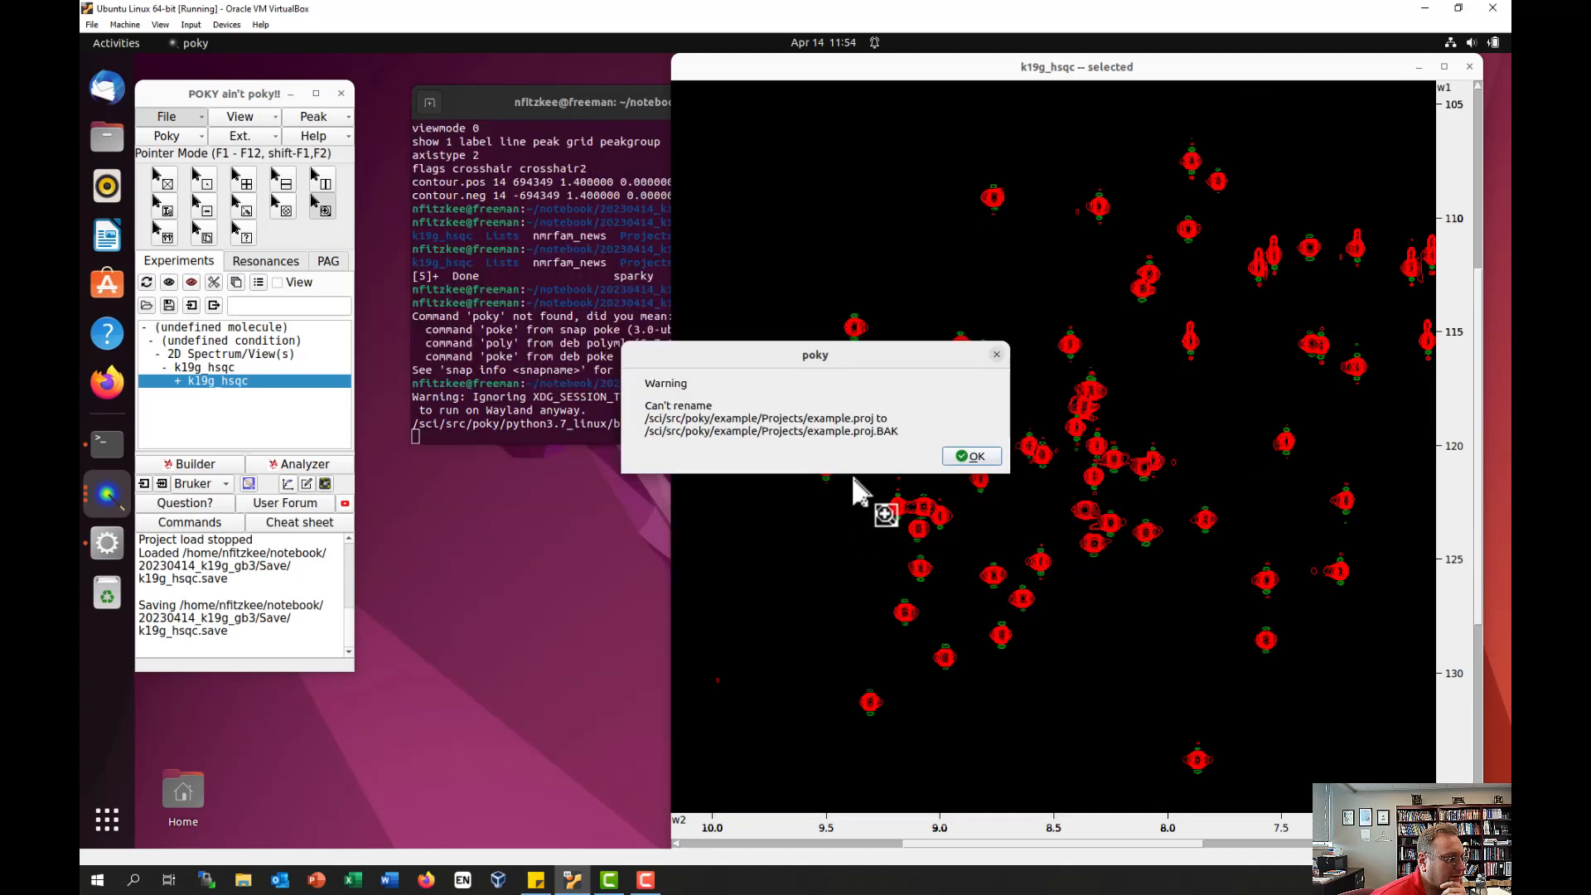
pyautogui.click(973, 459)
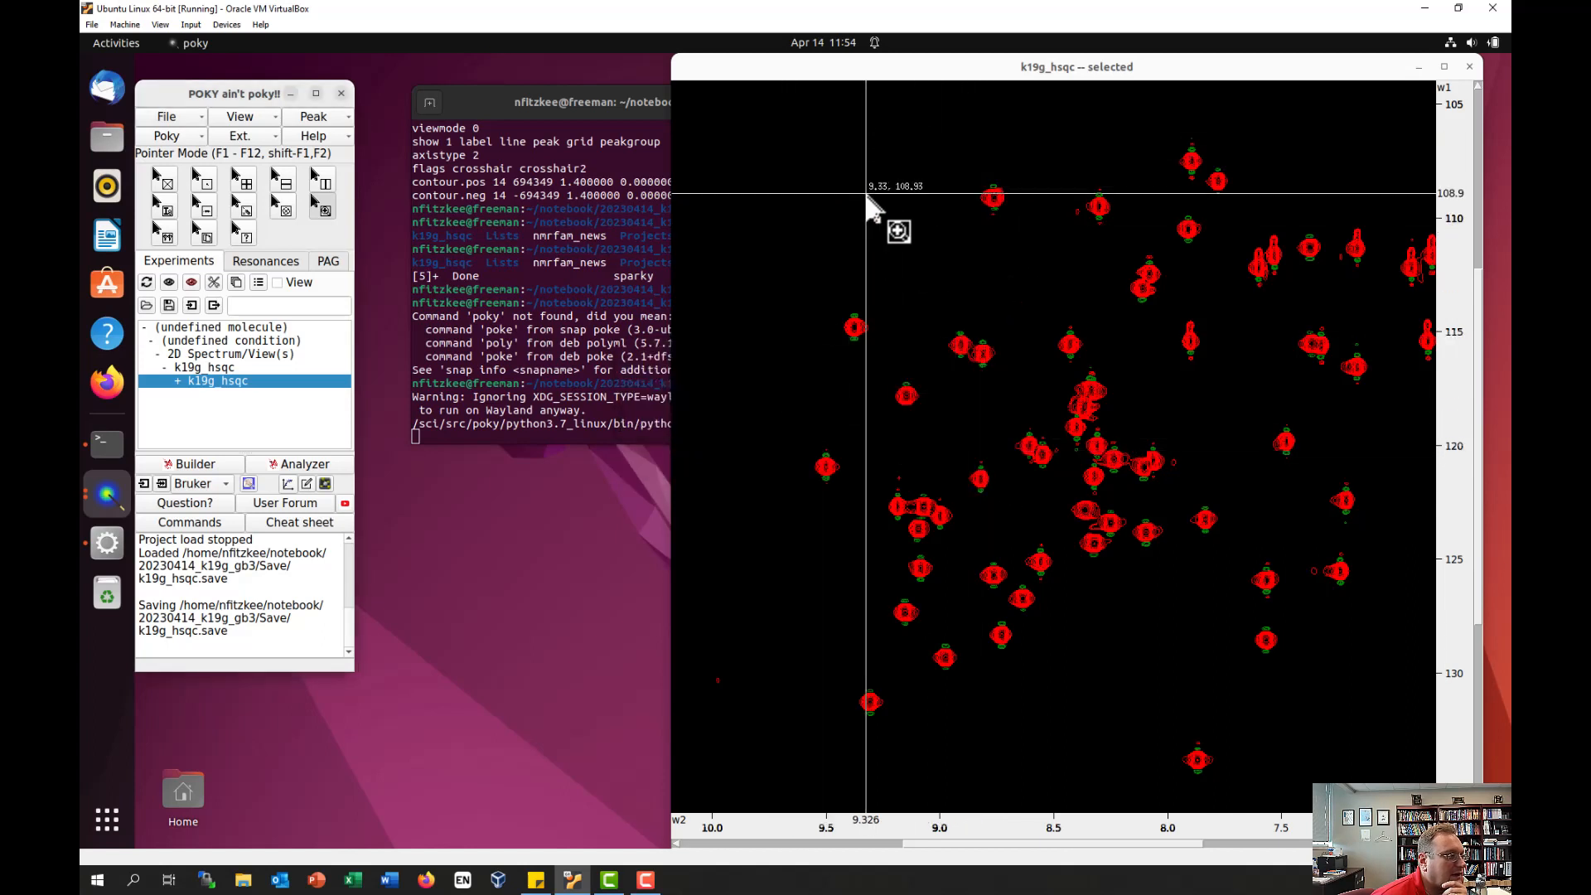
# Step: Try to save the current project again under its existing name
pyautogui.click(1070, 61)
pyautogui.press('j')
pyautogui.press('s')
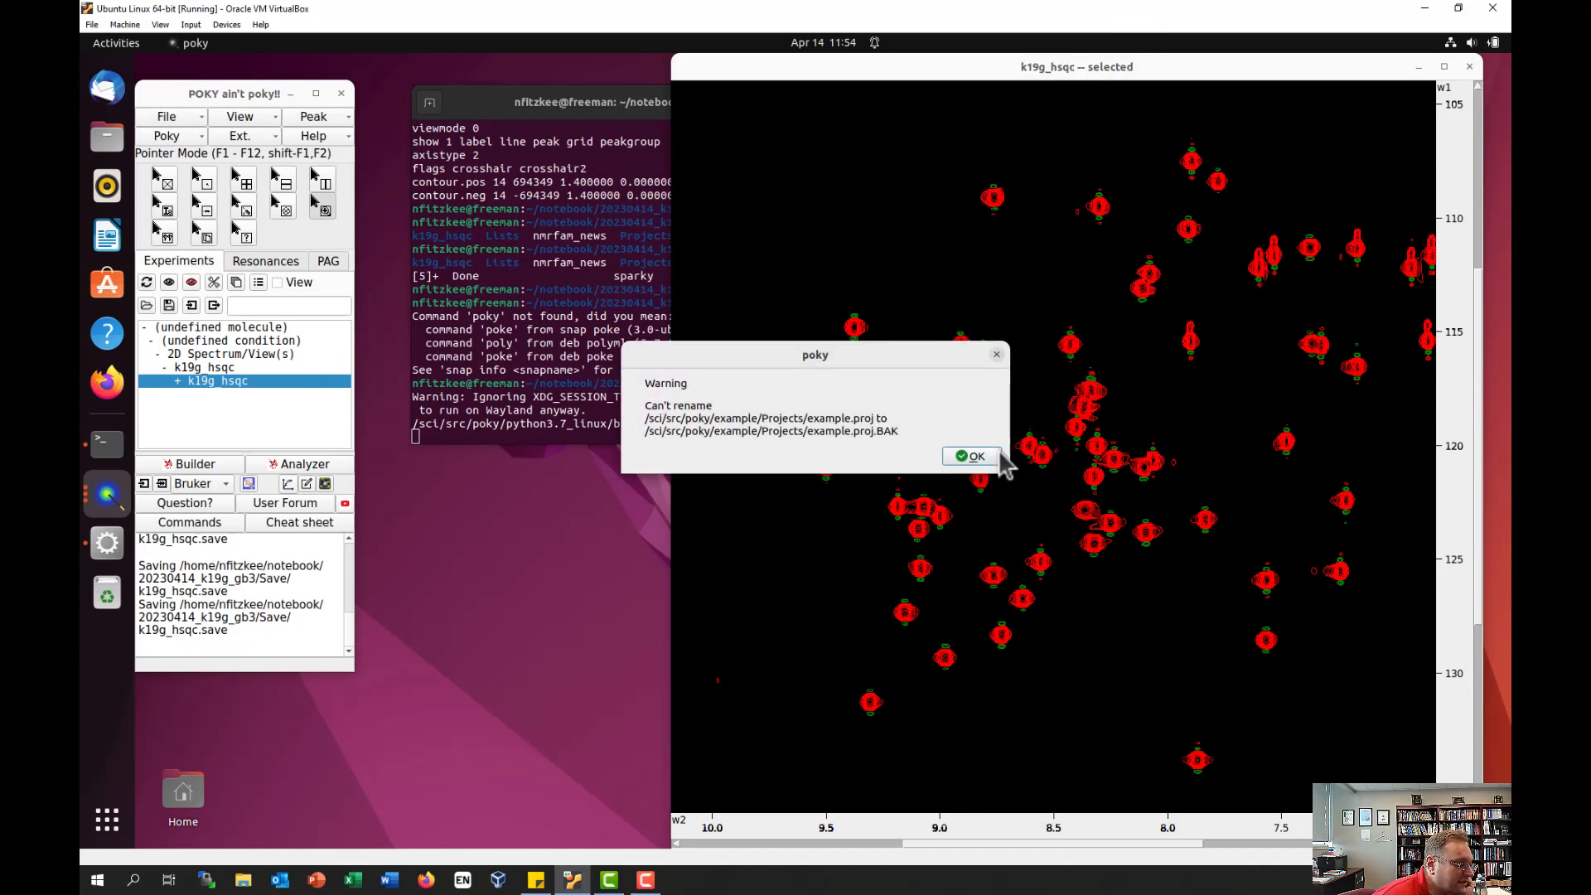
pyautogui.click(963, 456)
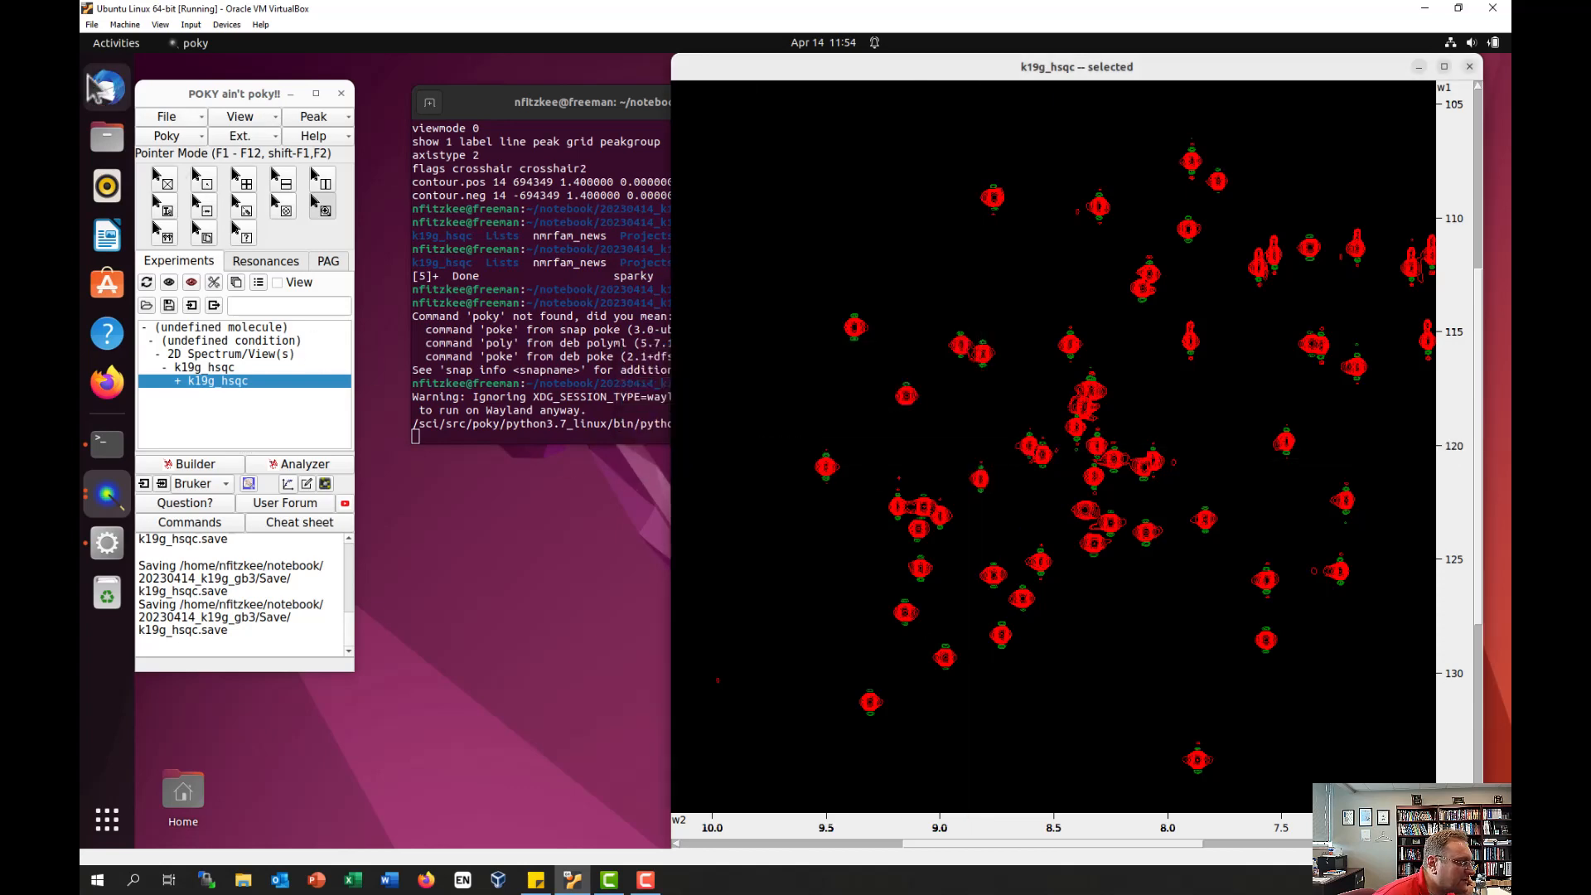
# Step: Try to save the project under the new name example.poky.proj in the sample Projects folder
pyautogui.click(166, 117)
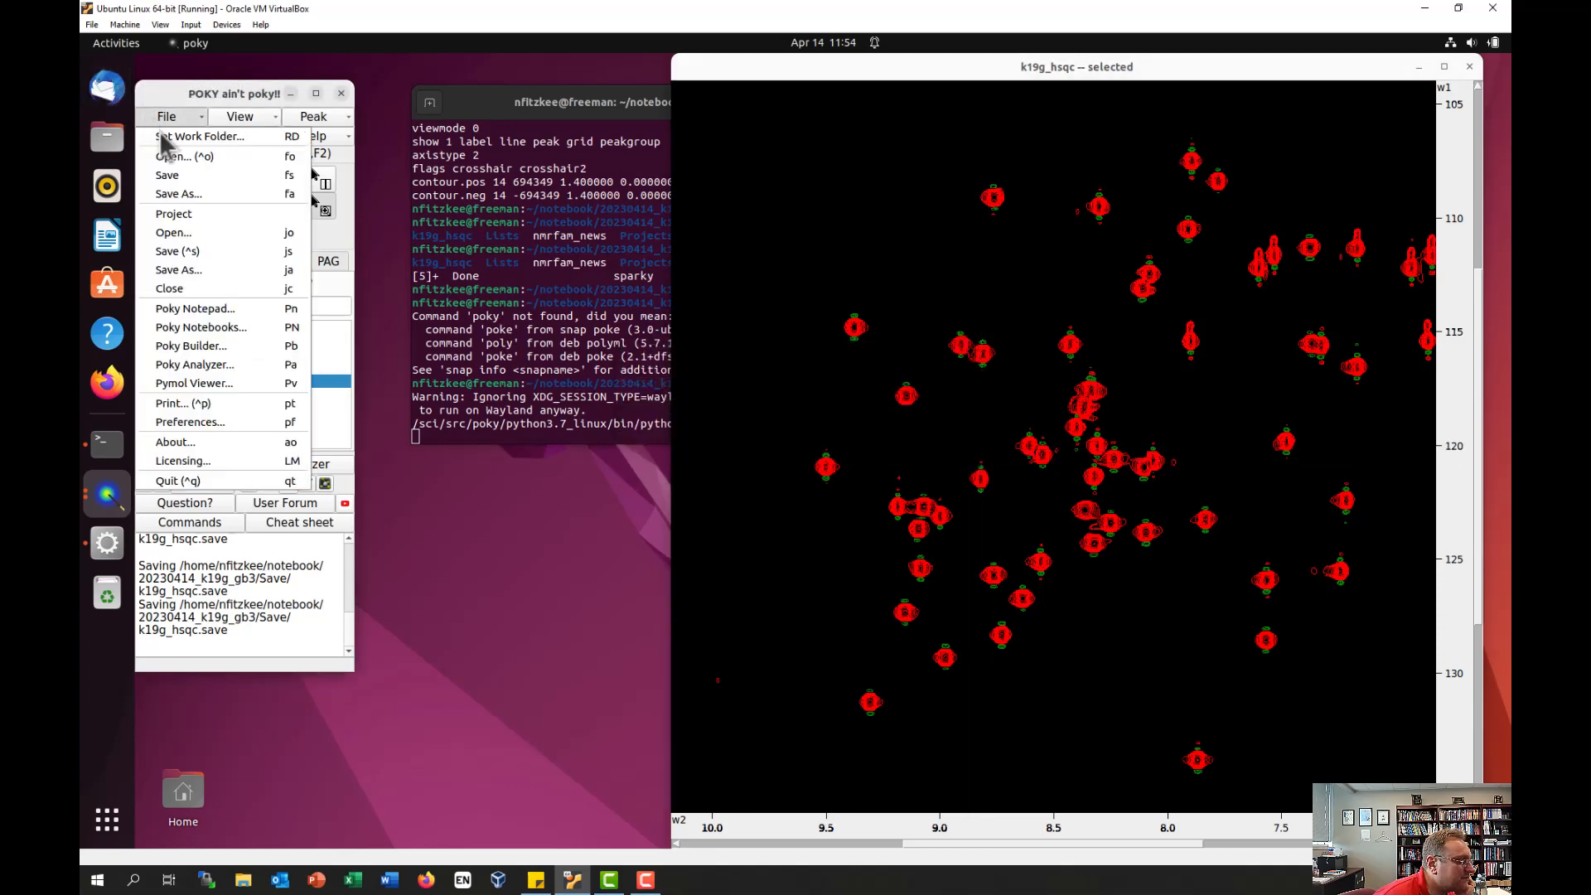
pyautogui.click(225, 271)
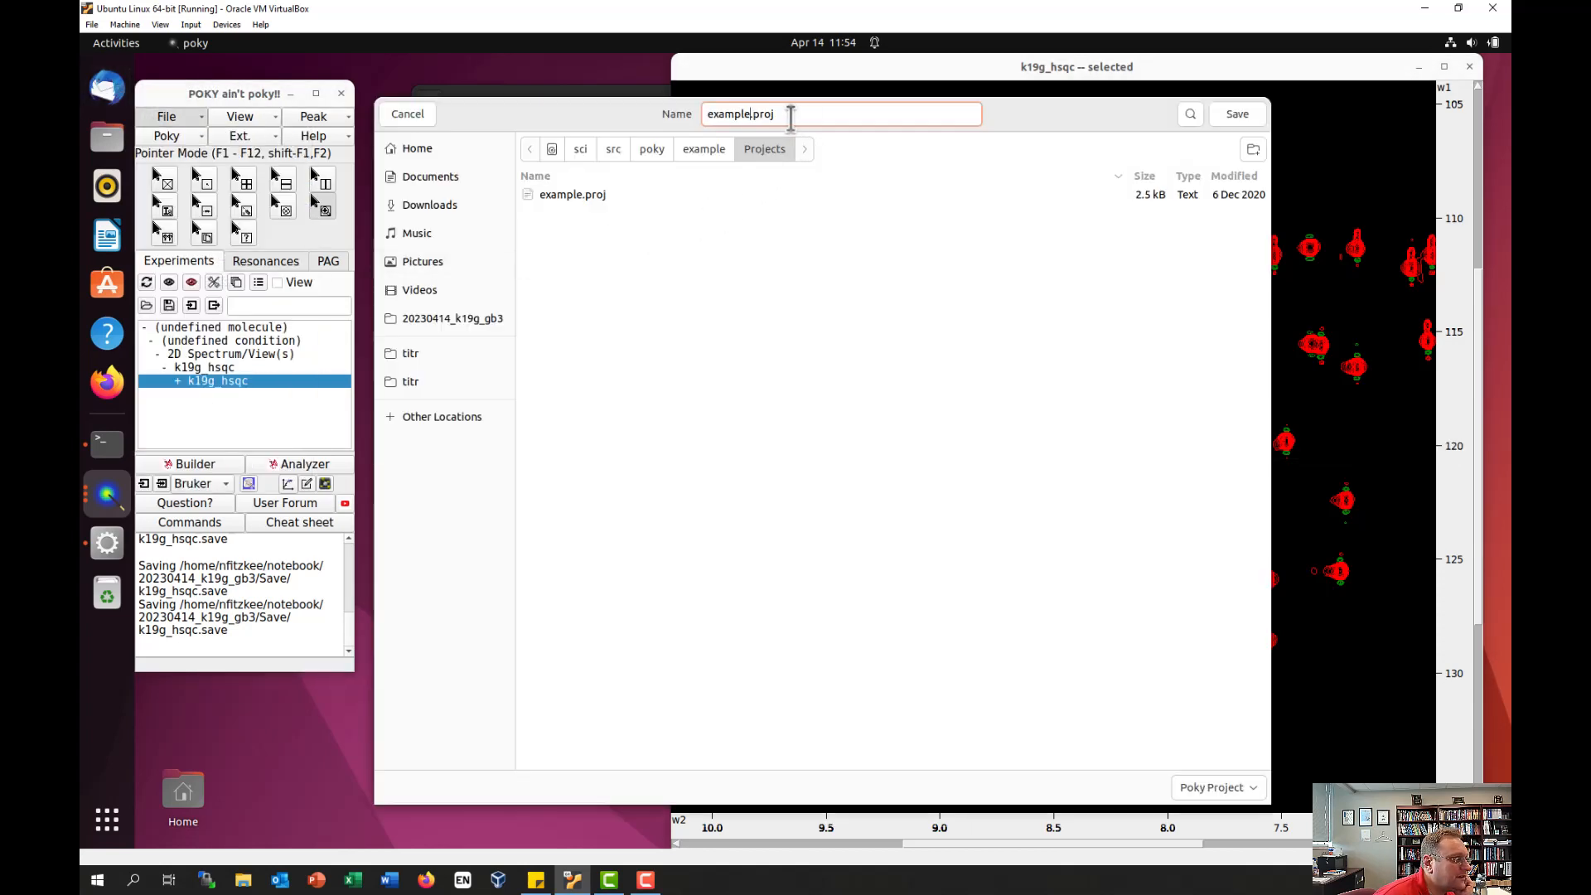
pyautogui.write('.poky.p')
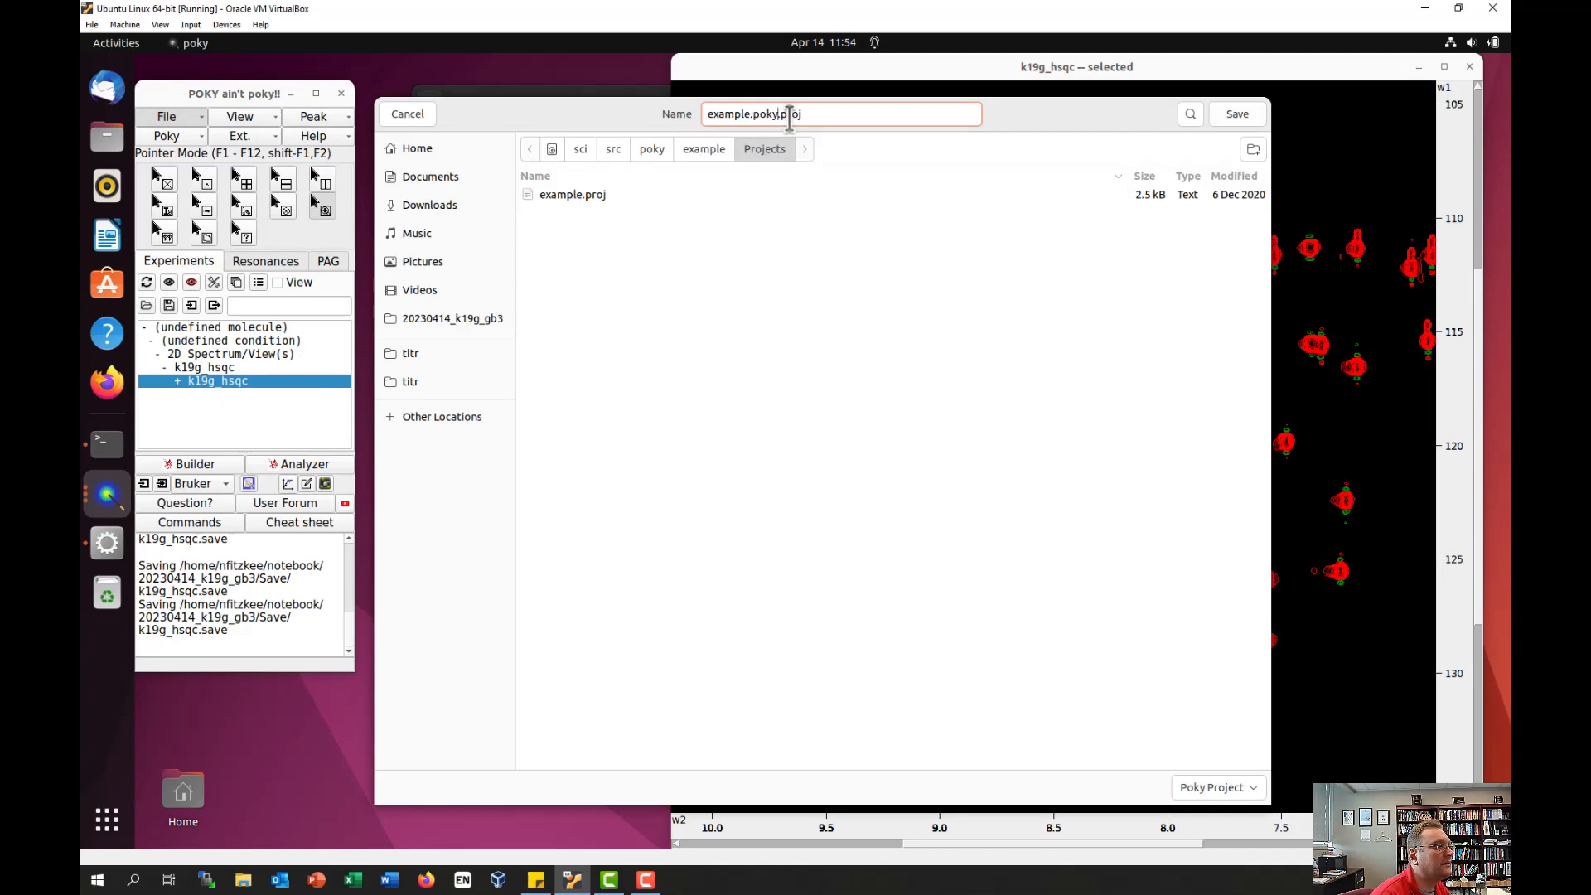
pyautogui.press('Return')
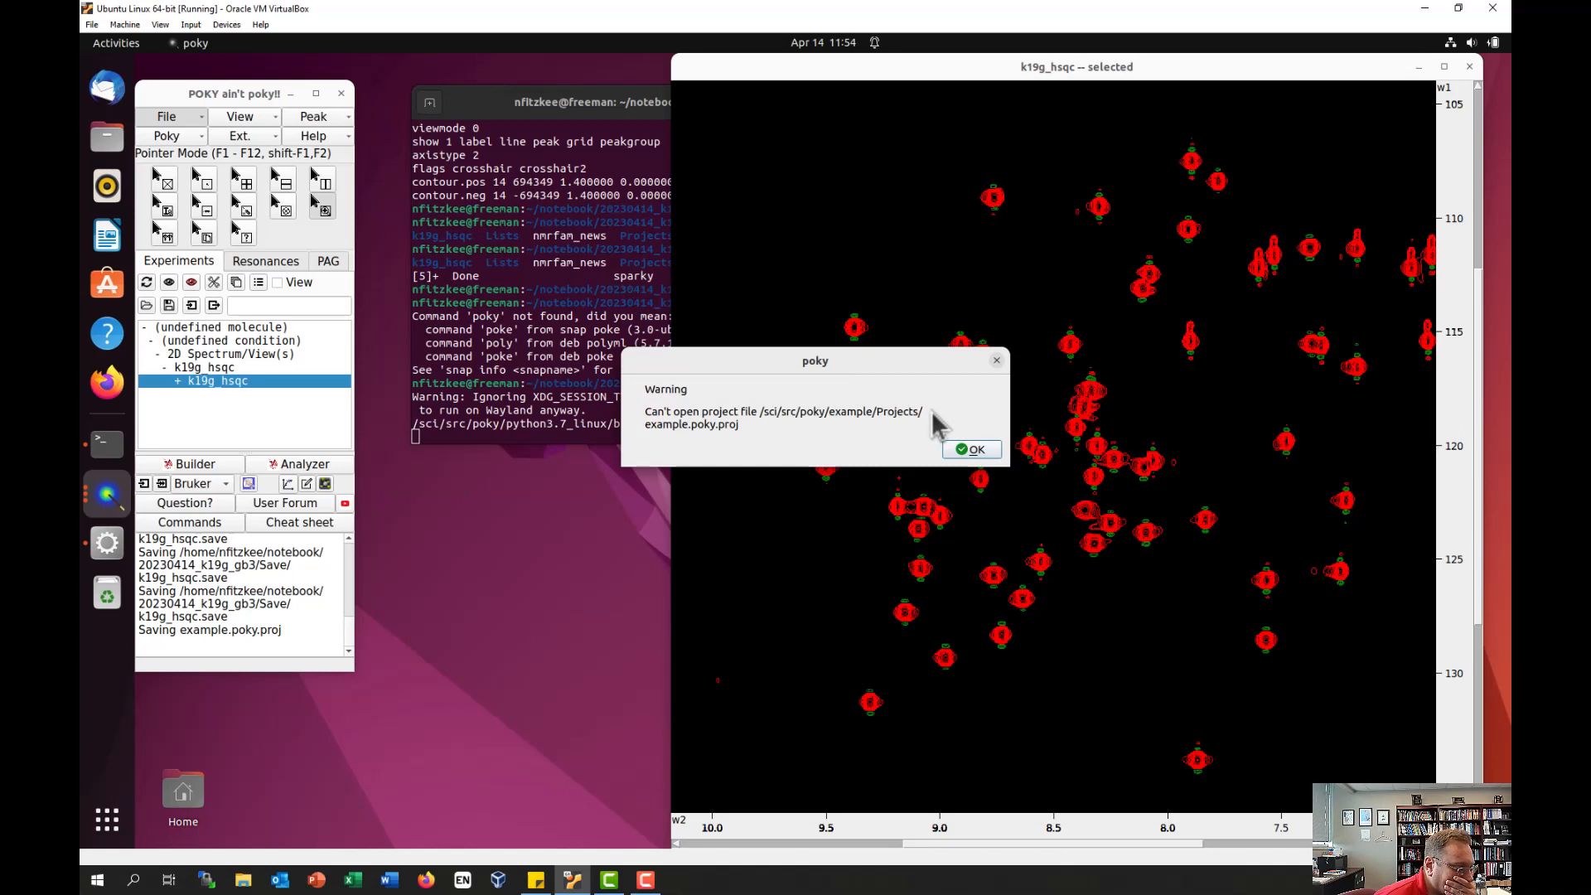
pyautogui.click(973, 450)
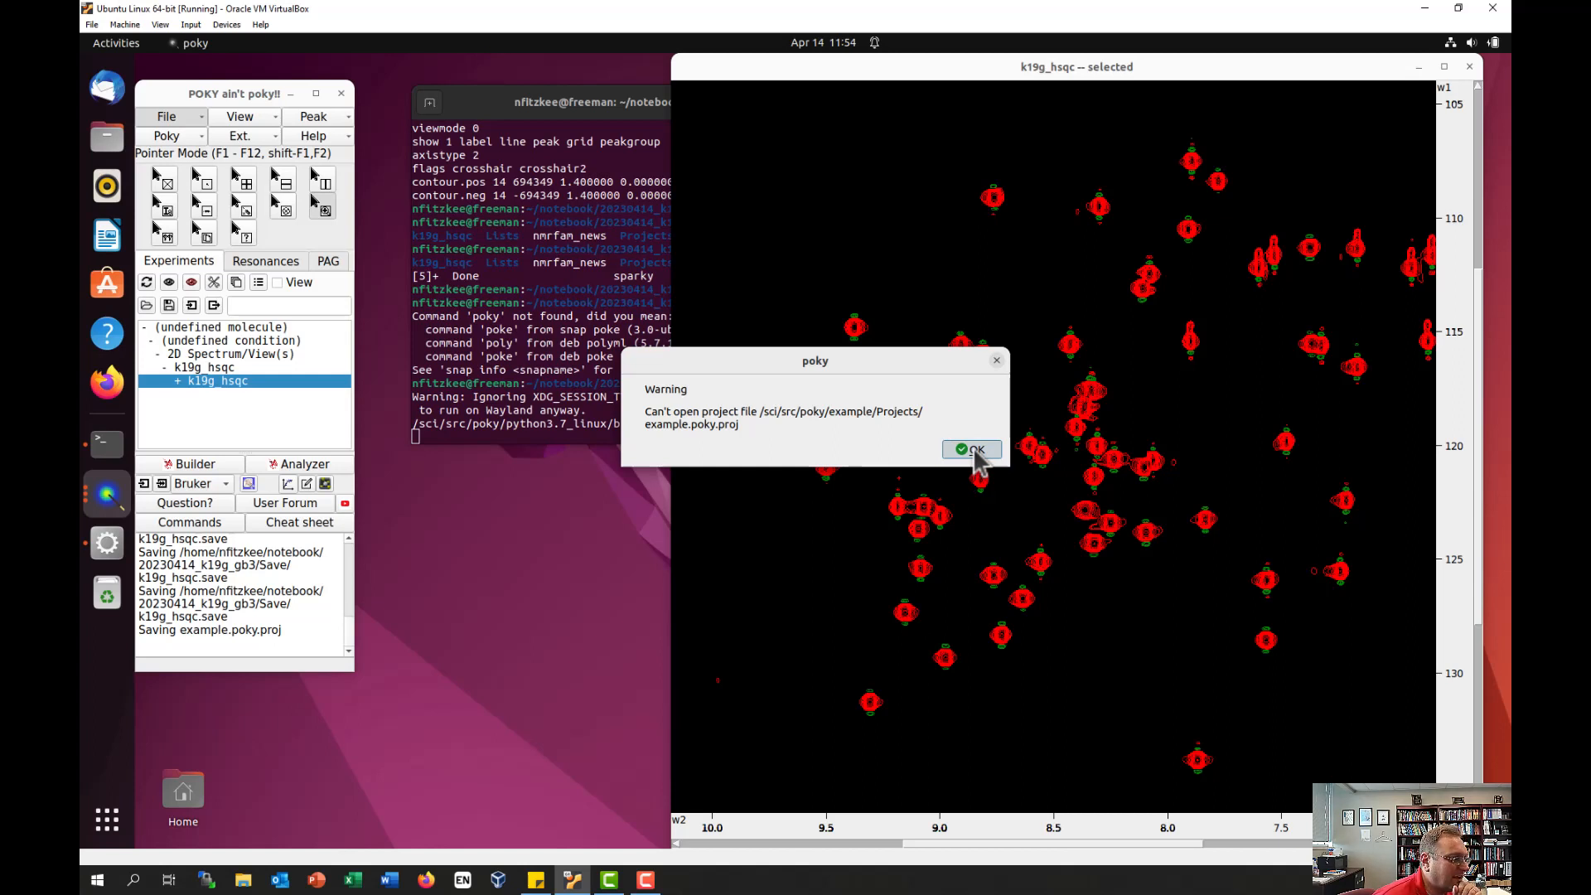
pyautogui.click(974, 451)
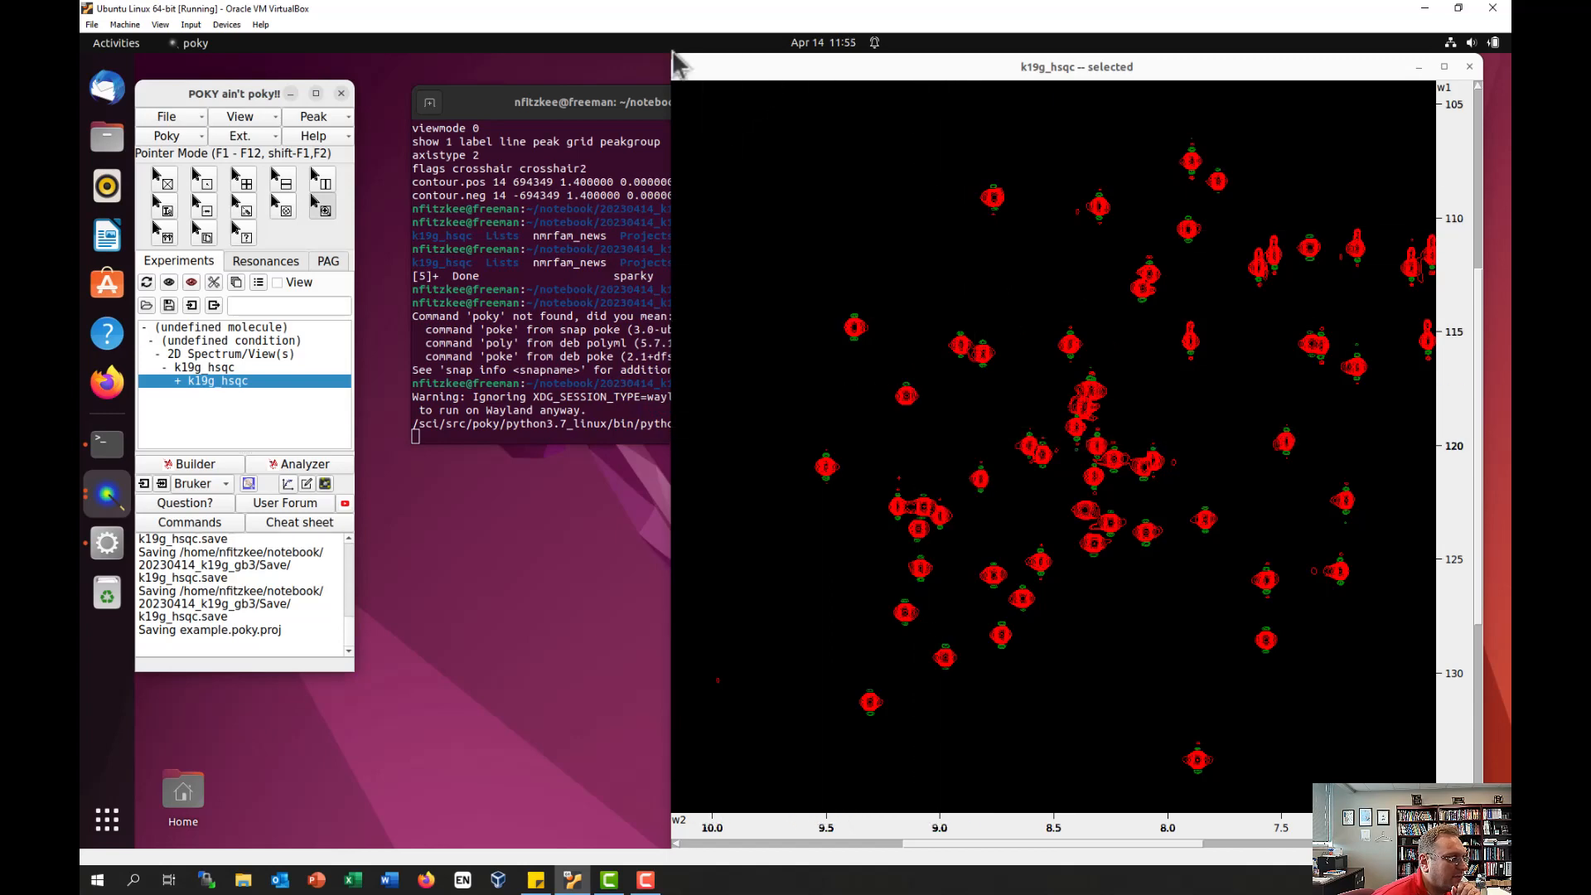
# Step: Shrink the k19g_hsqc spectrum window and reposition it so that it fits within the desktop
pyautogui.moveTo(675, 58); pyautogui.dragTo(736, 113)
pyautogui.moveTo(938, 131); pyautogui.dragTo(918, 74)
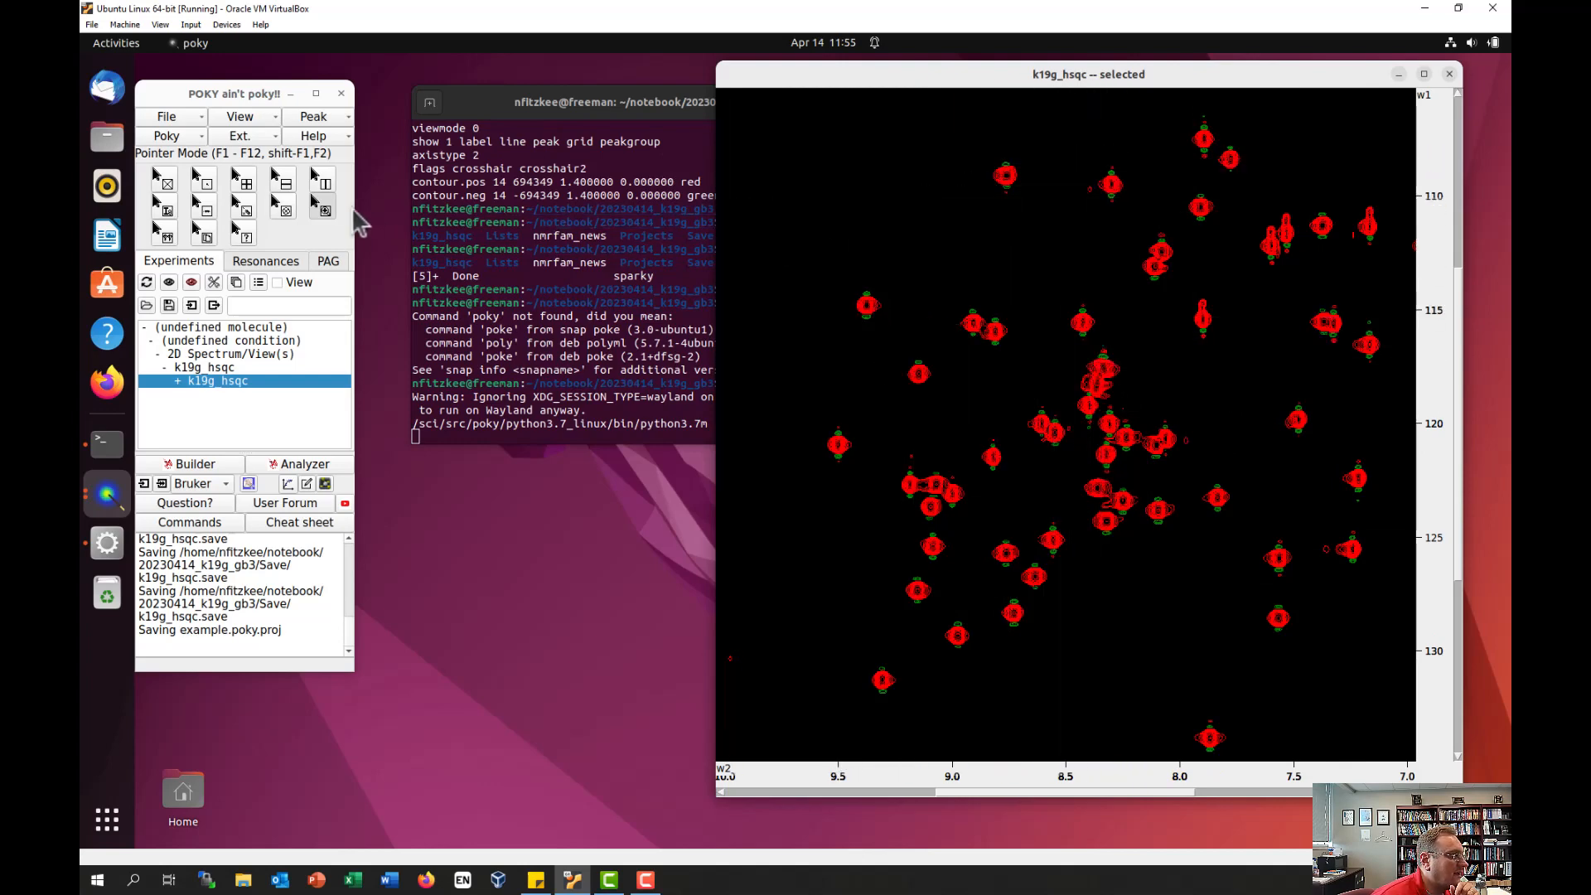
pyautogui.click(346, 116)
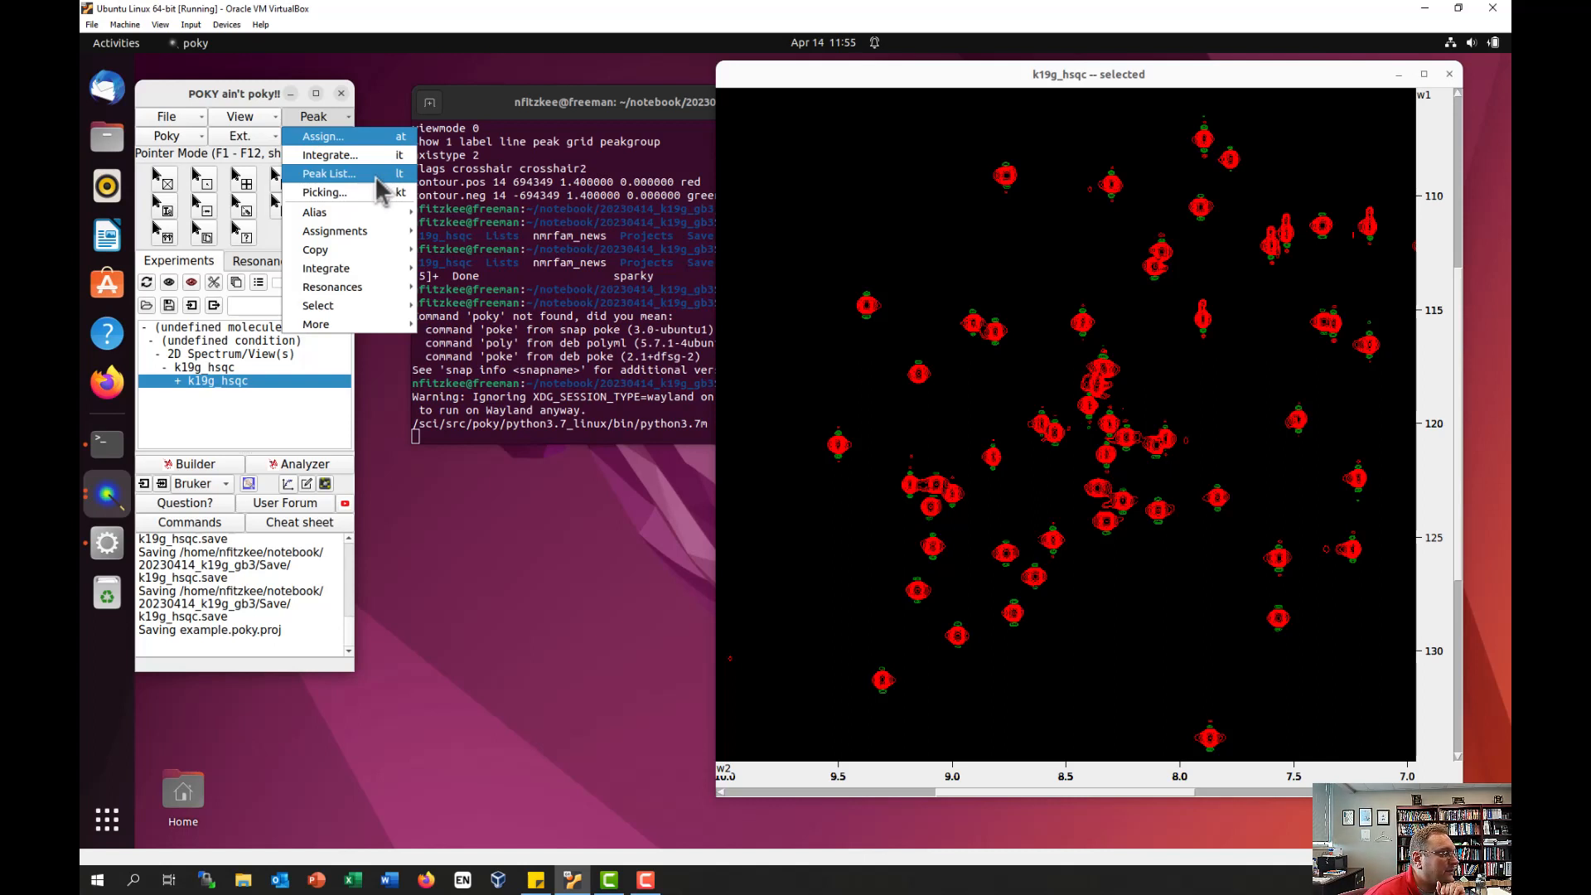
pyautogui.click(329, 173)
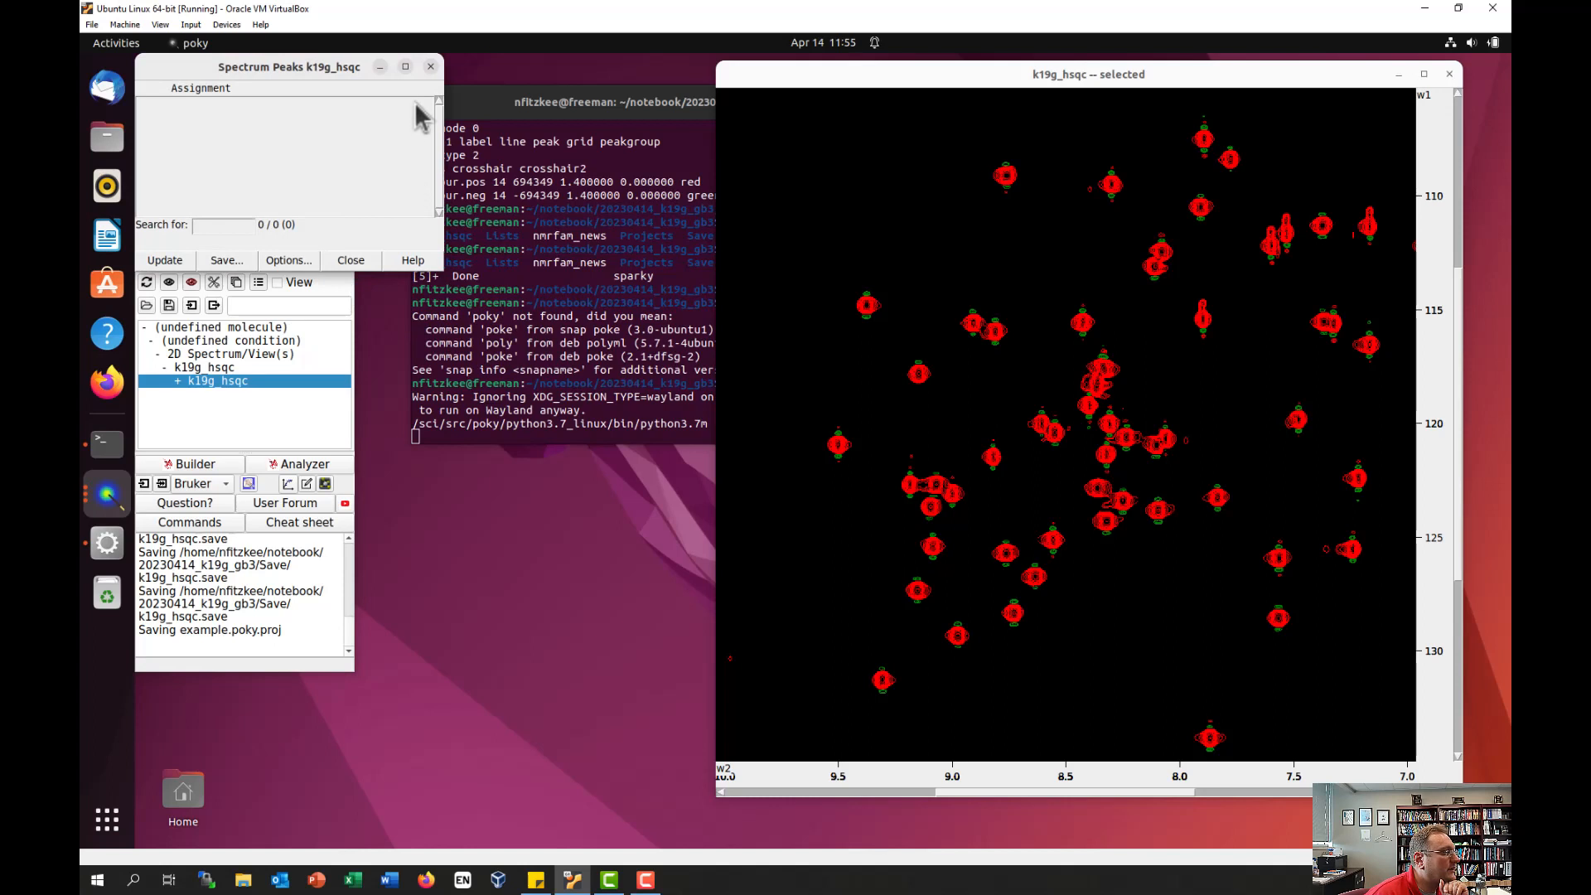
pyautogui.click(430, 66)
pyautogui.click(329, 116)
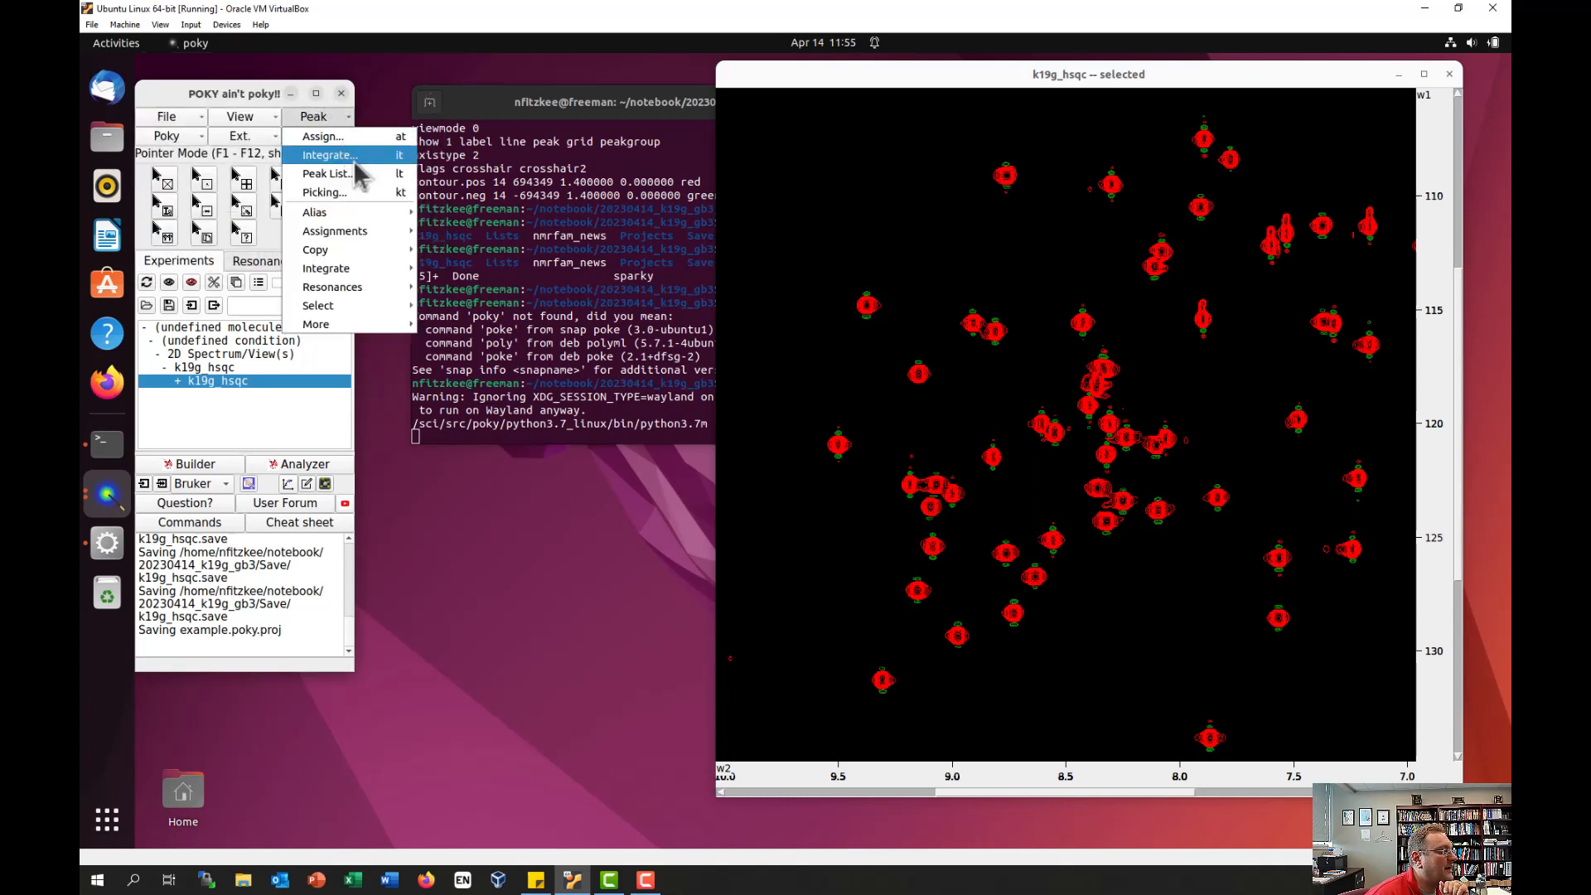
pyautogui.moveTo(380, 327)
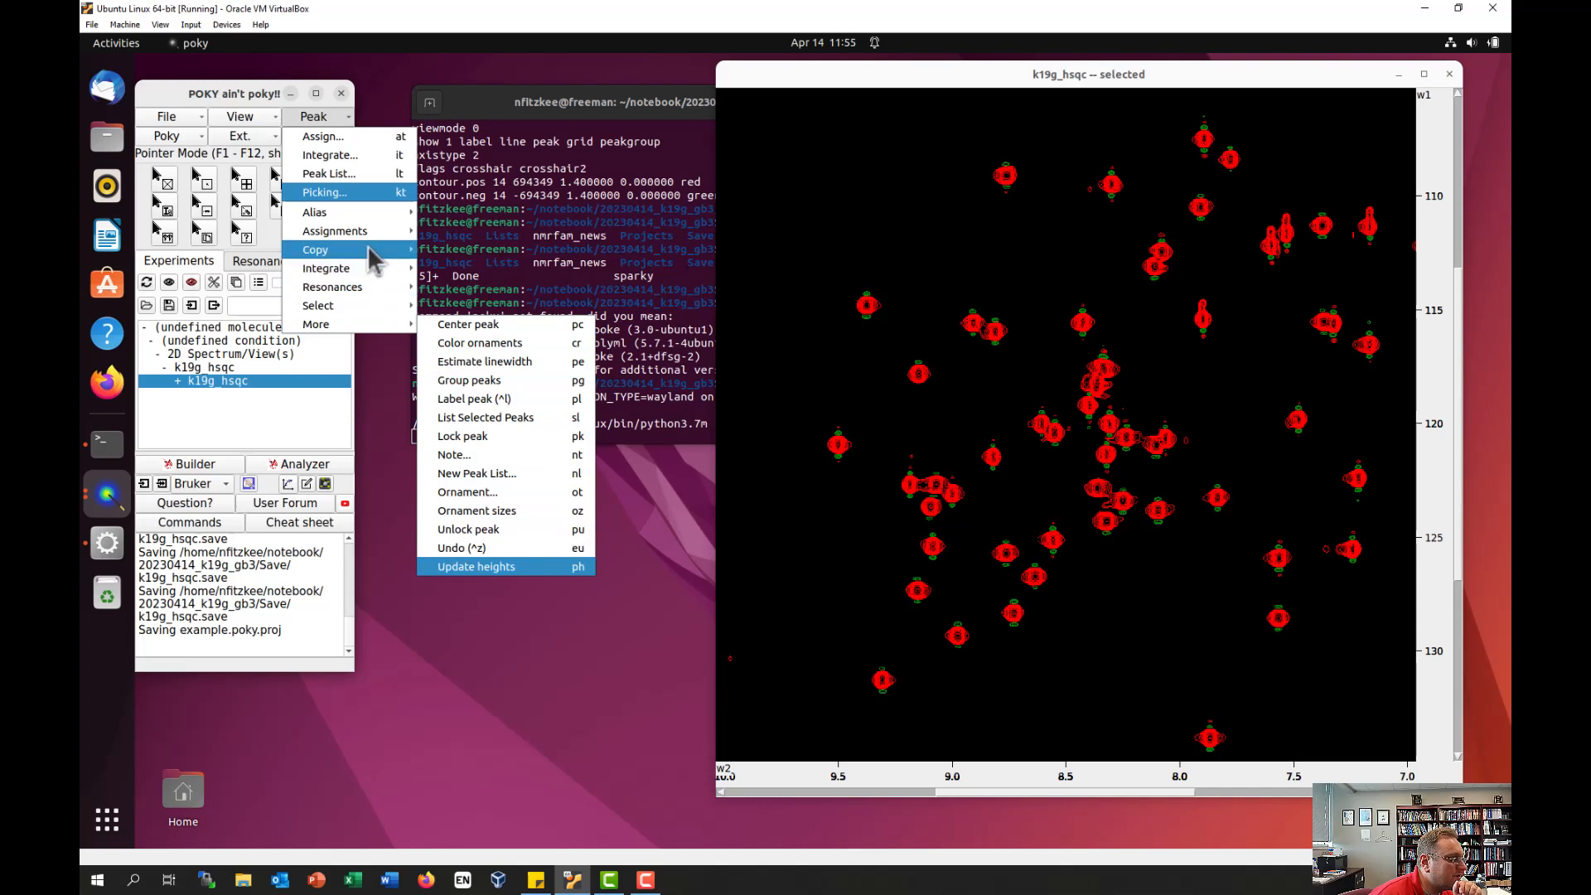
pyautogui.moveTo(378, 235)
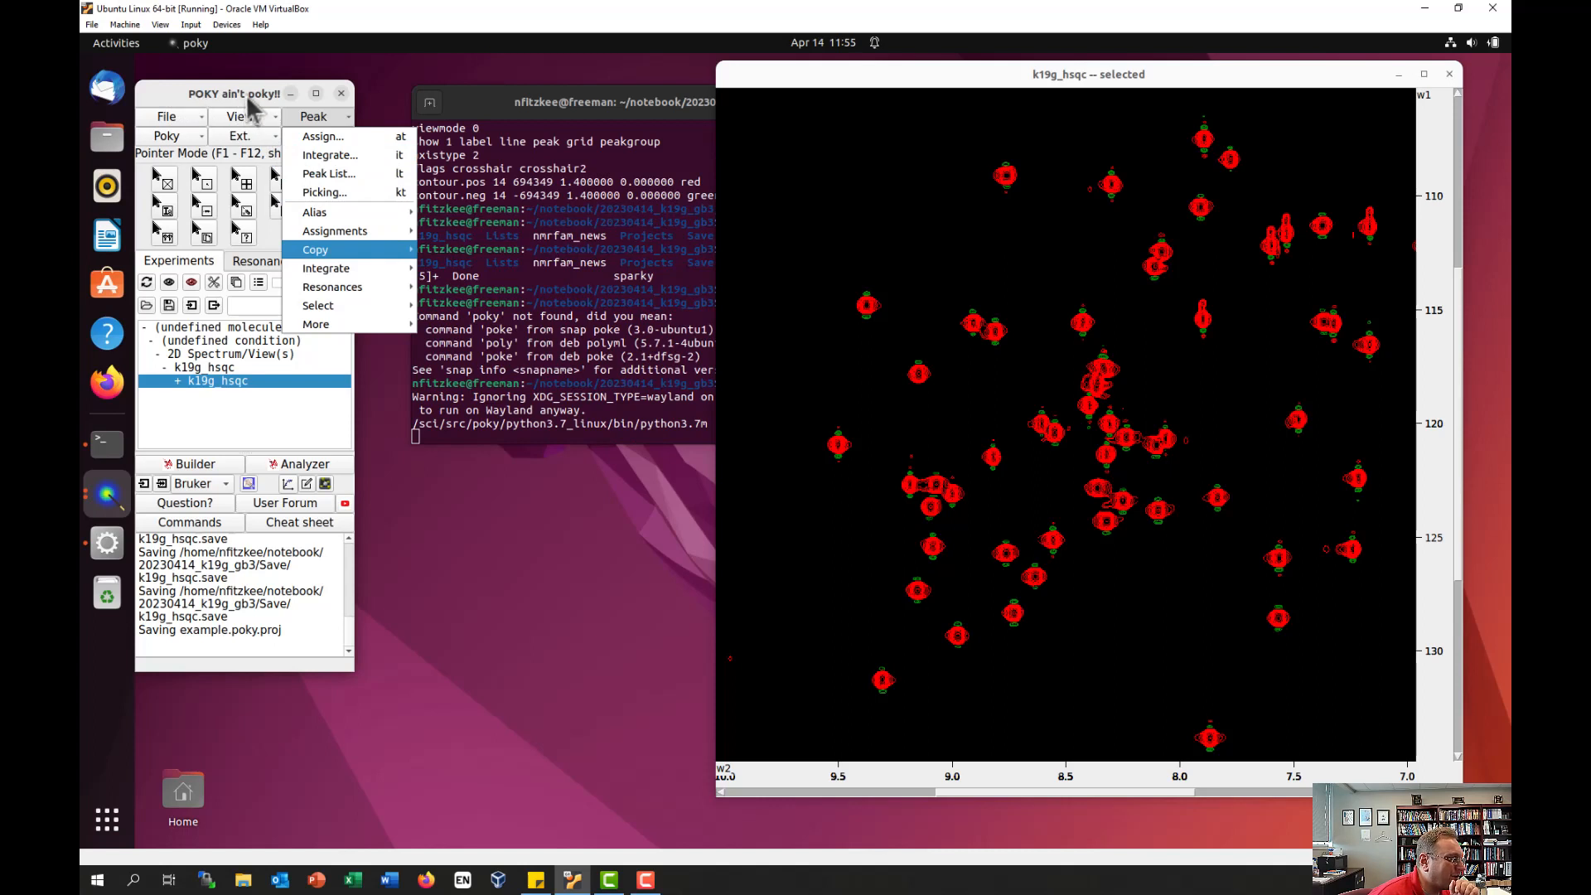
pyautogui.click(305, 424)
# Step: Read the peak list wt_gb3_hsqc.list from the notebook folder and create its peaks on the k19g_hsqc spectrum
pyautogui.press('r')
pyautogui.press('p')
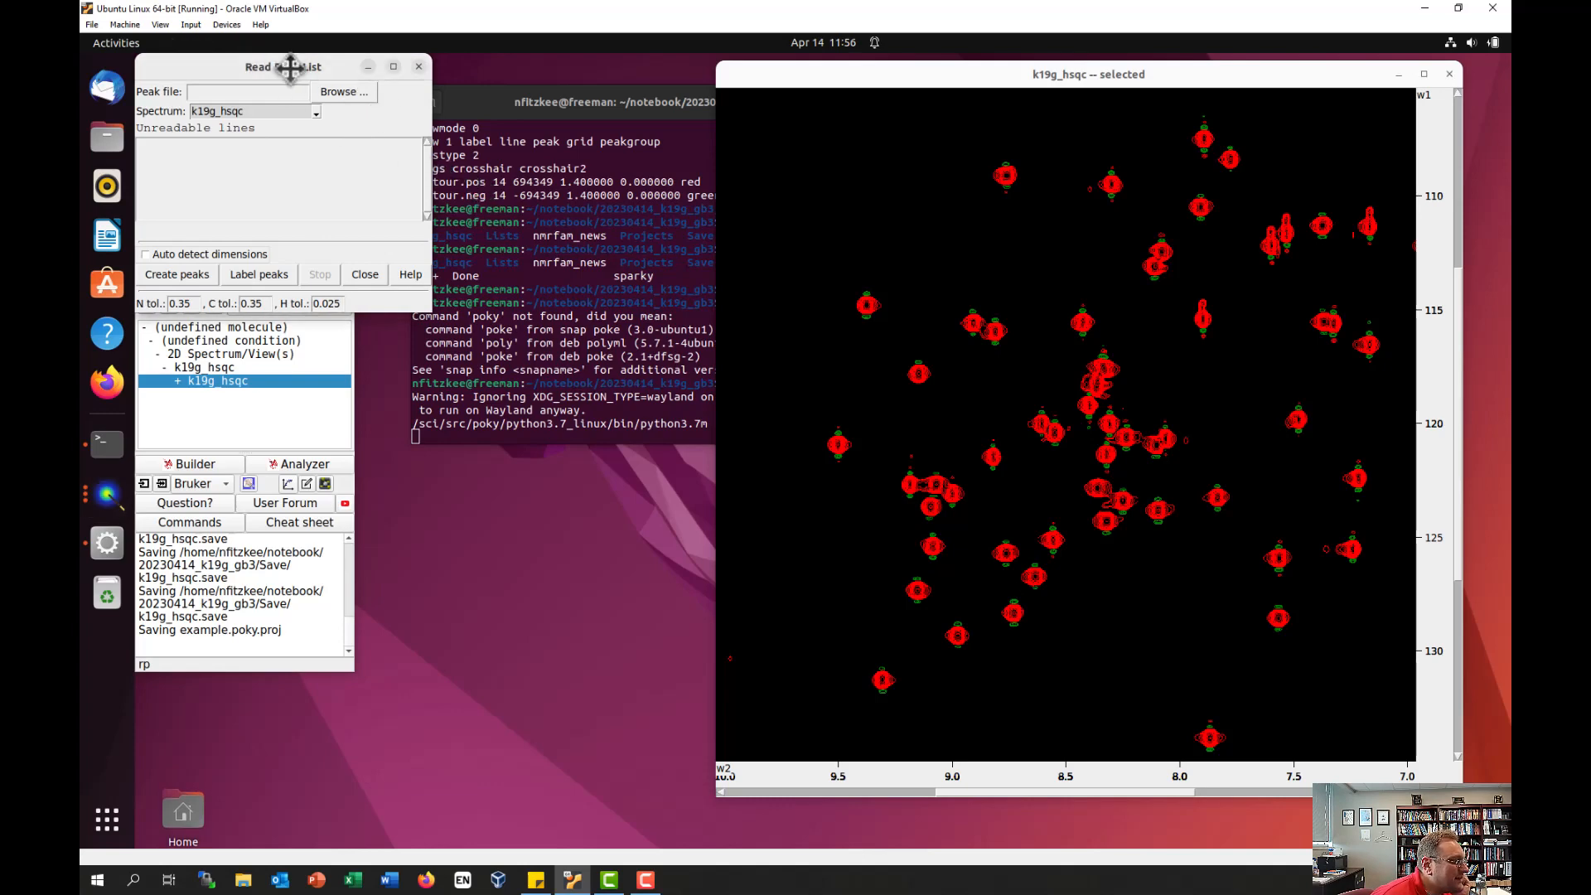
pyautogui.moveTo(277, 68); pyautogui.dragTo(482, 188)
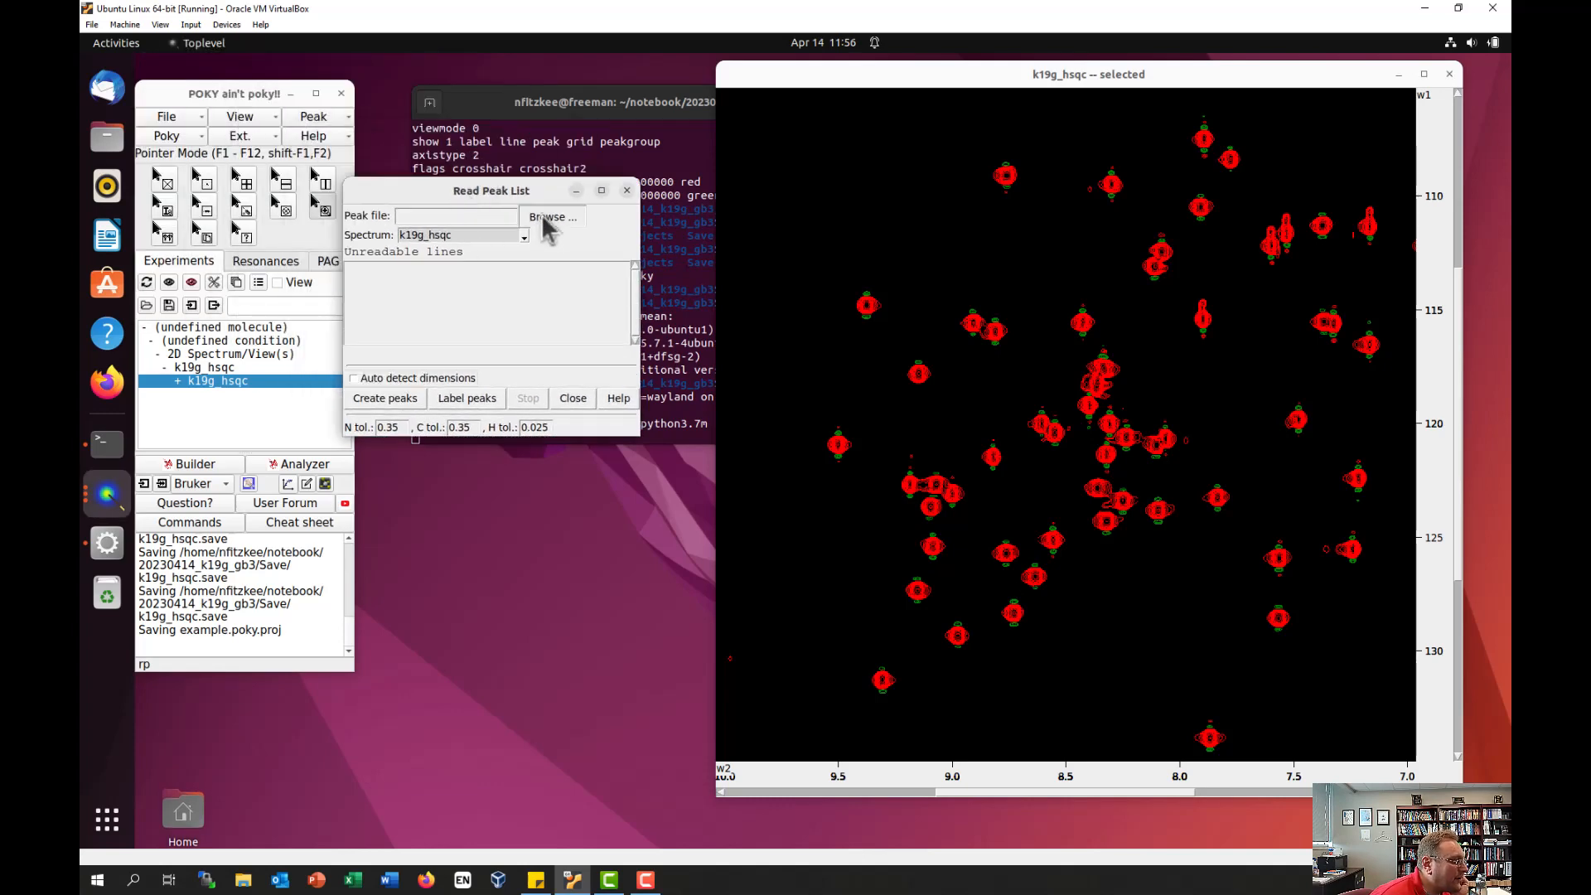
pyautogui.click(540, 213)
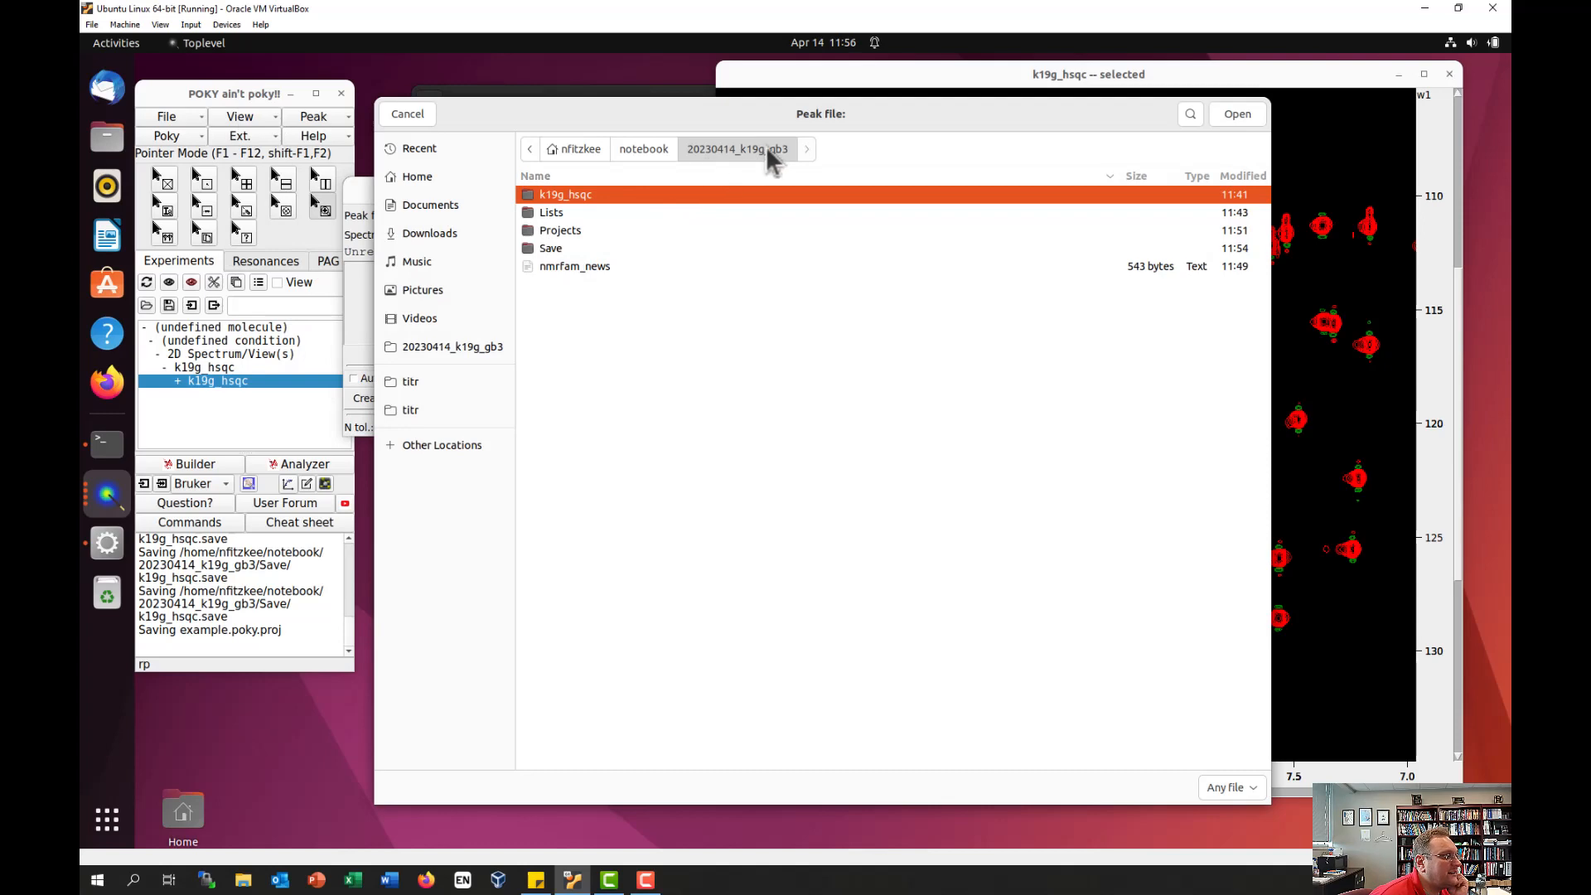
pyautogui.click(657, 141)
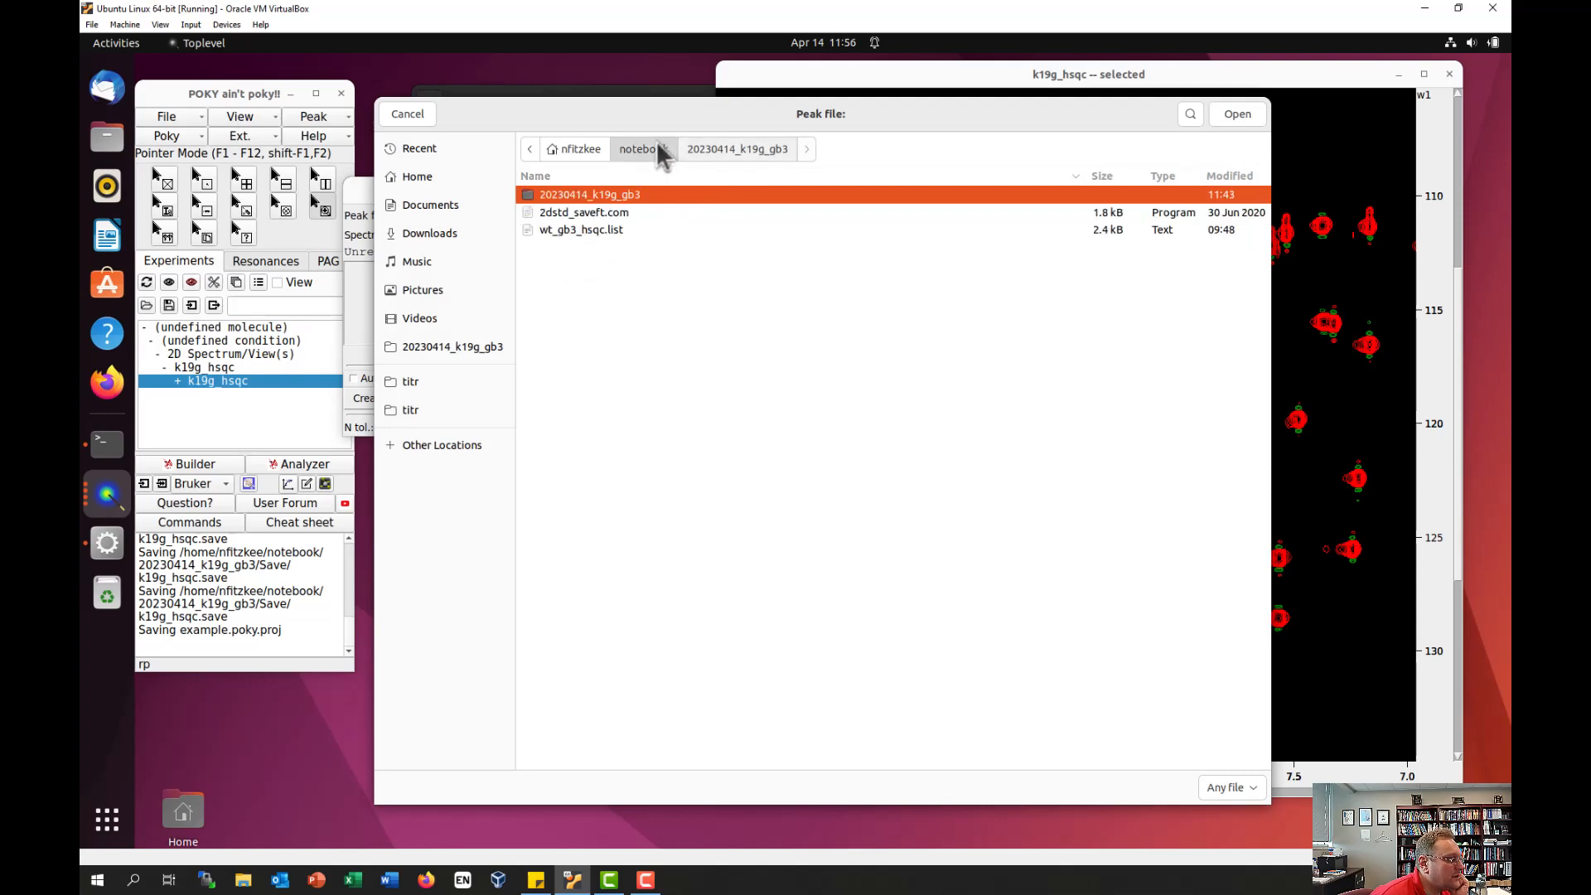
pyautogui.doubleClick(577, 229)
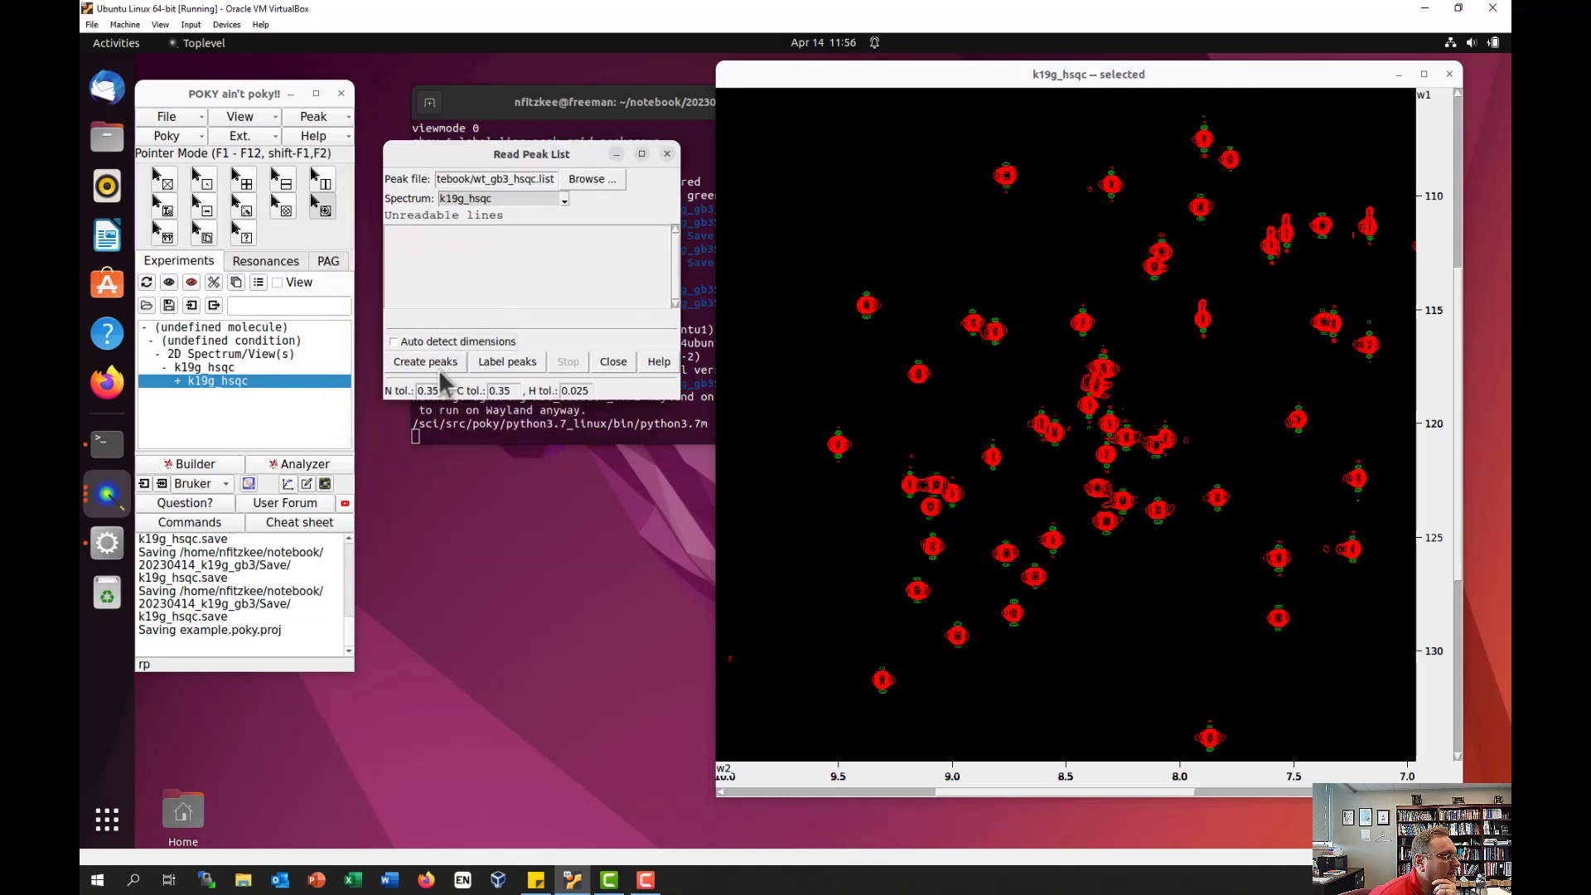
pyautogui.click(427, 363)
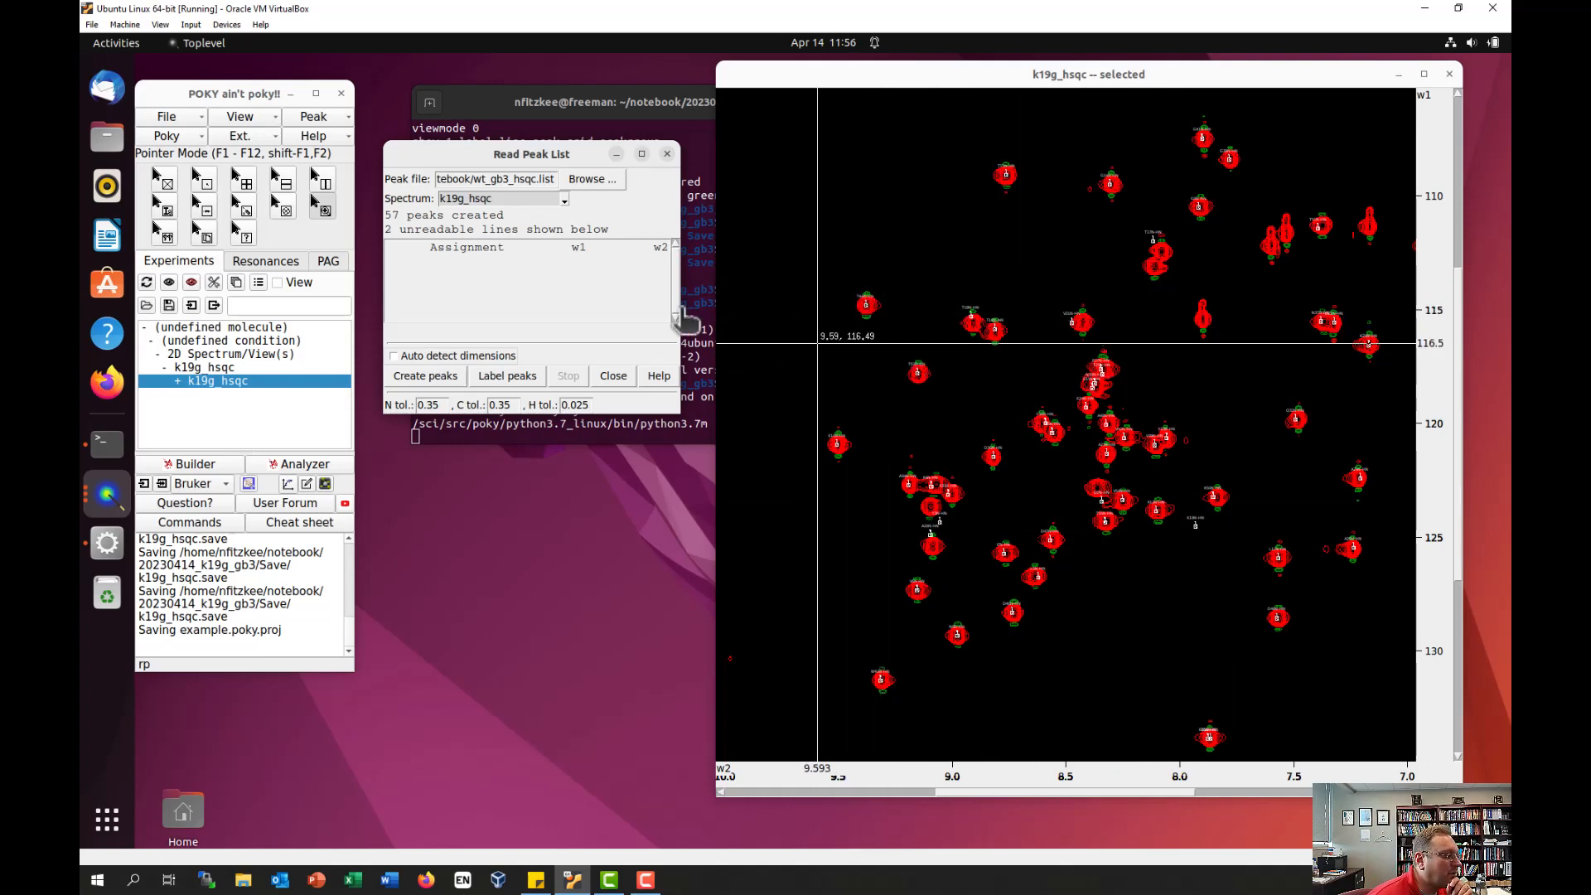
pyautogui.click(614, 375)
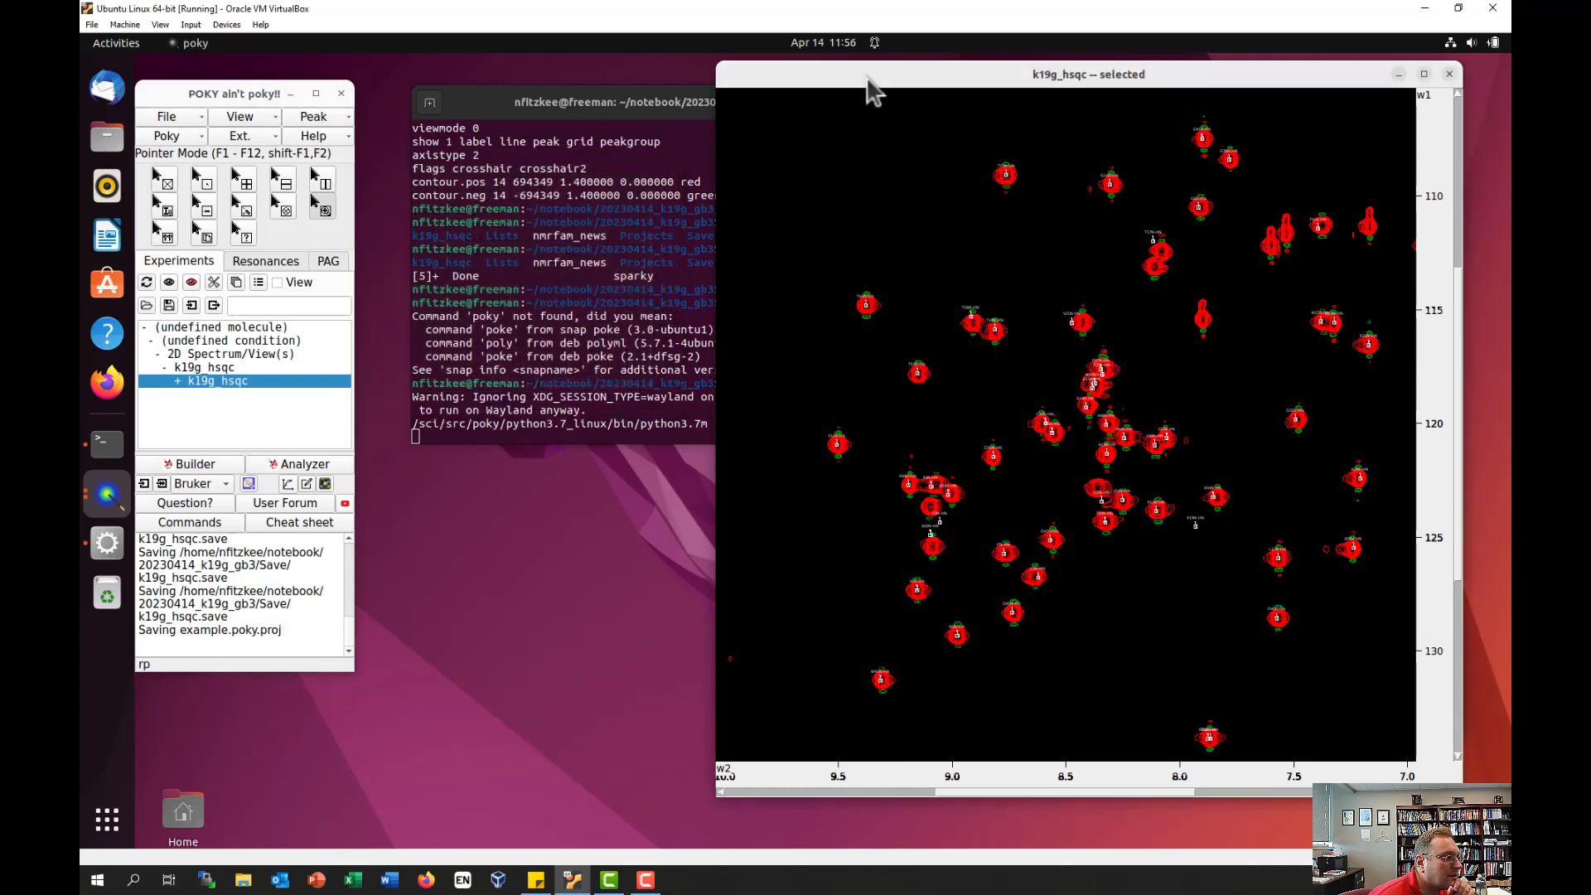
# Step: Set the label size of the k19g_hsqc ornaments to 0.6 and apply it to the spectrum
pyautogui.write('oz')
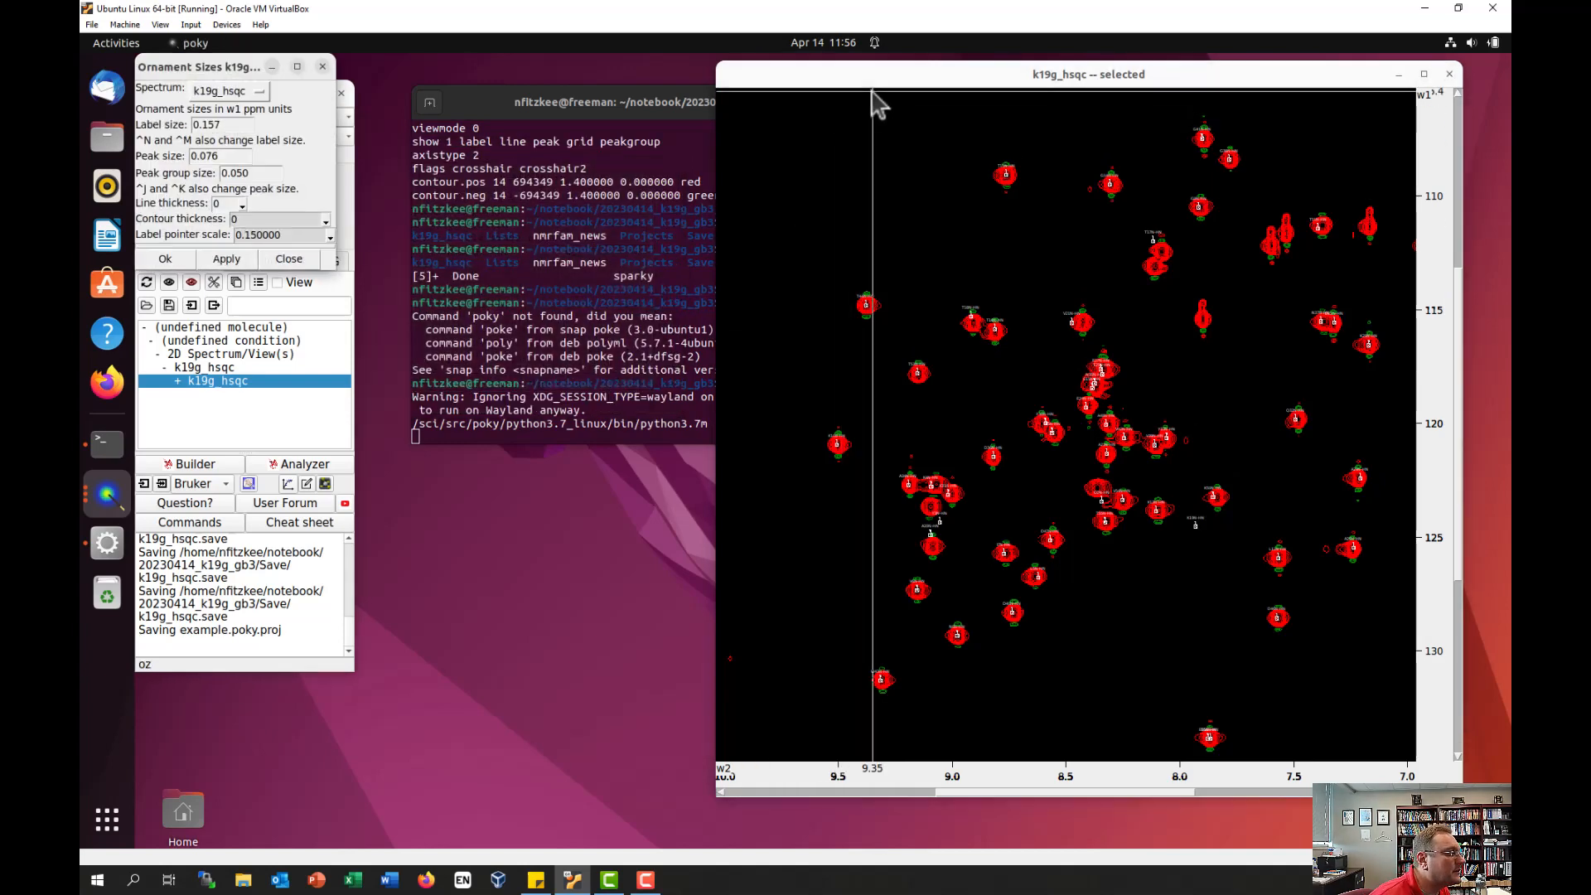
pyautogui.moveTo(217, 70); pyautogui.dragTo(470, 146)
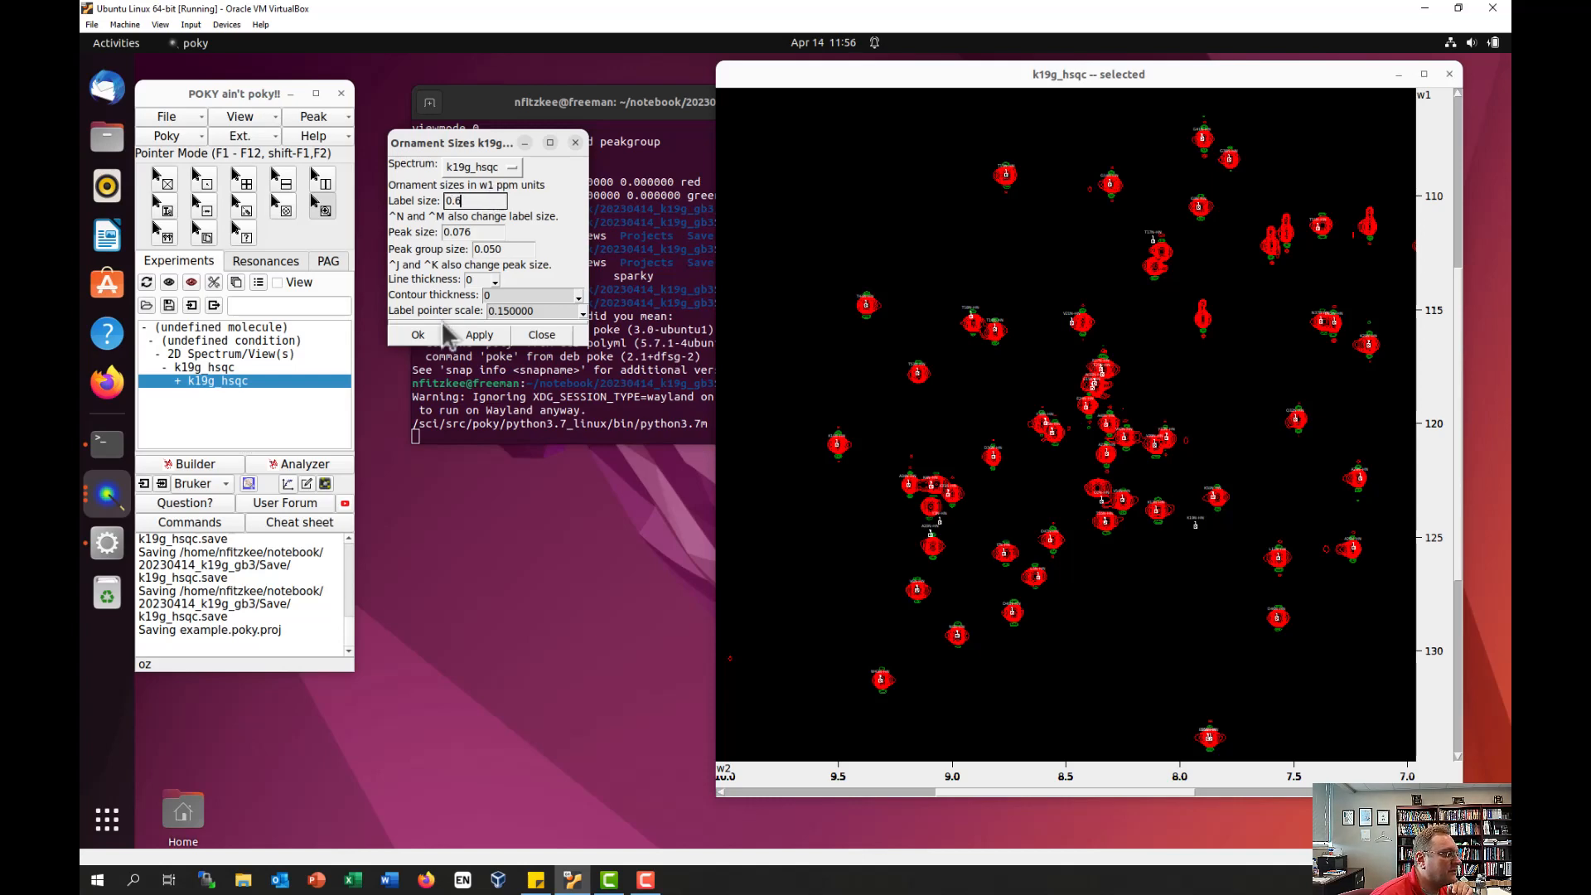
pyautogui.click(480, 336)
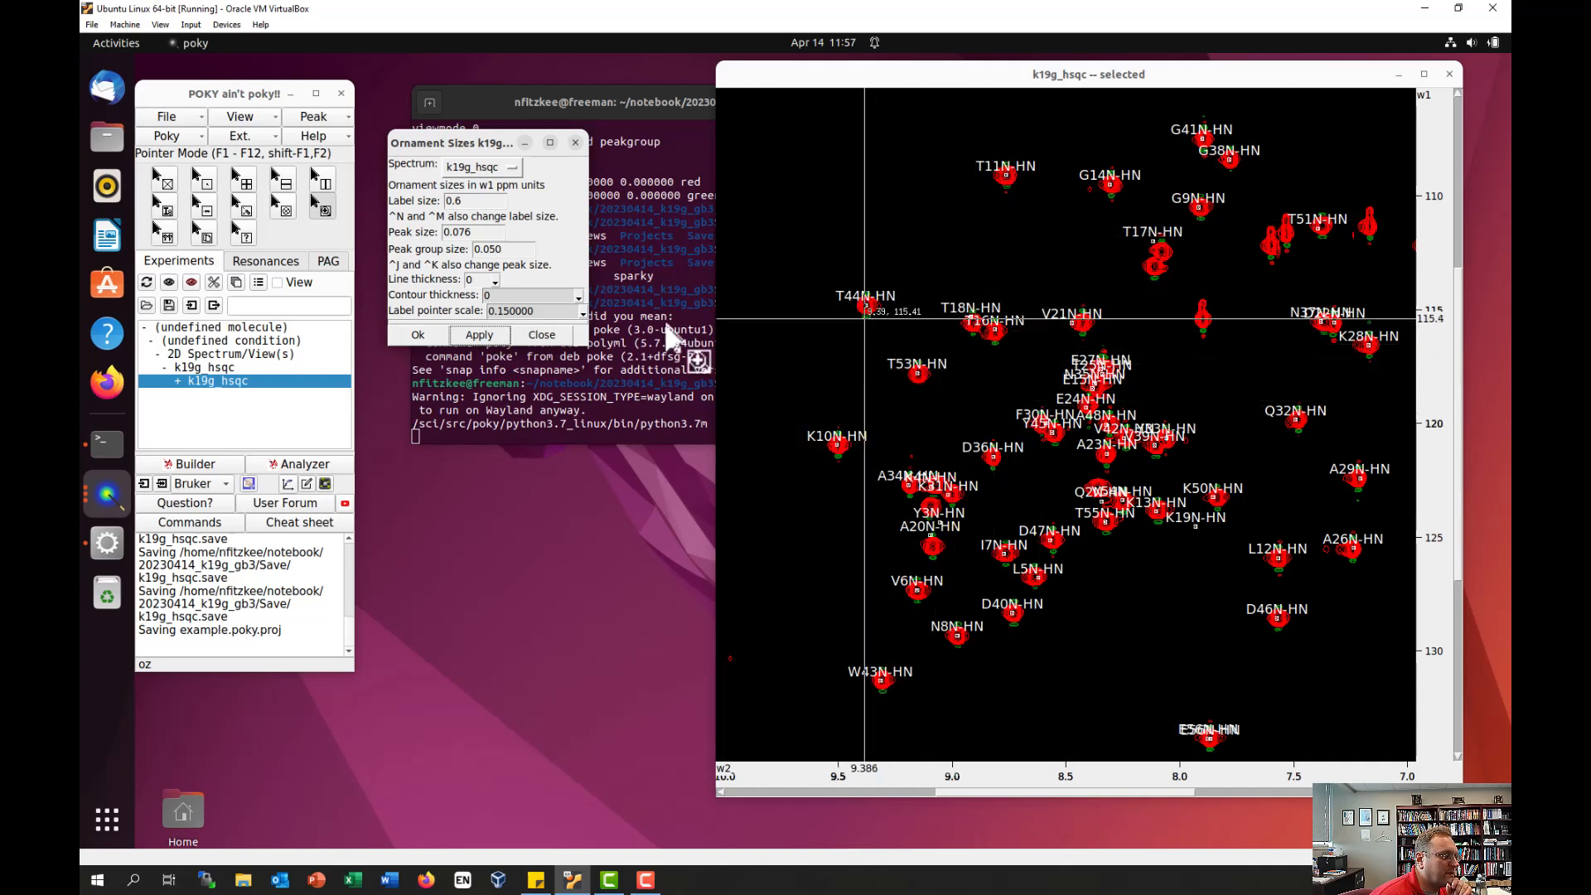
# Step: Set the k19g_hsqc label size to 0.4 and the peak size to 0.15, and apply both to the spectrum
pyautogui.click(502, 198)
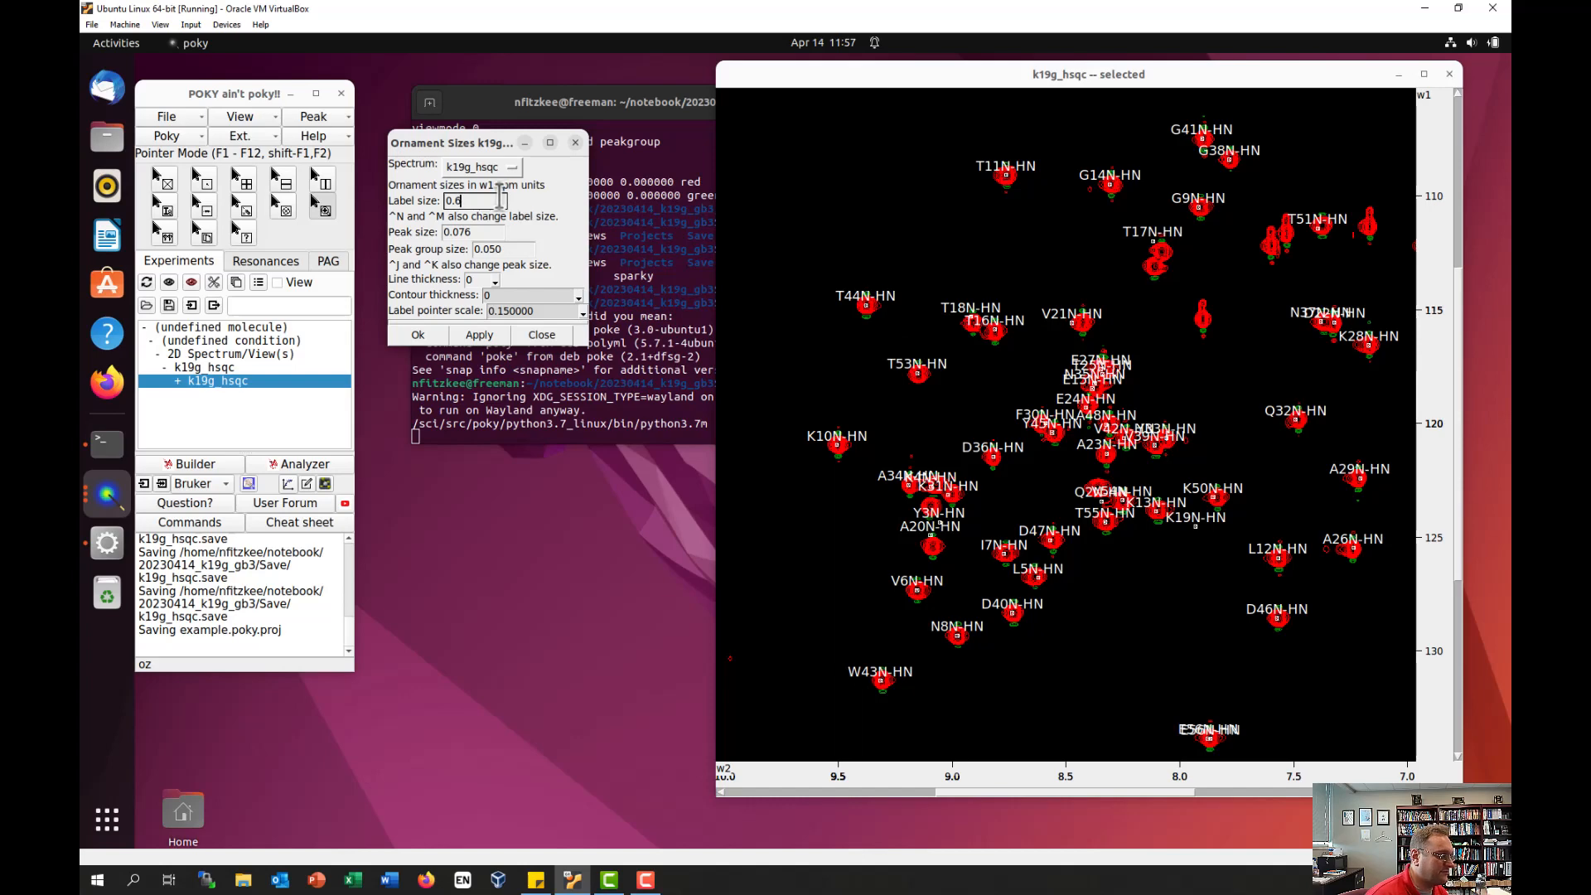
pyautogui.click(507, 333)
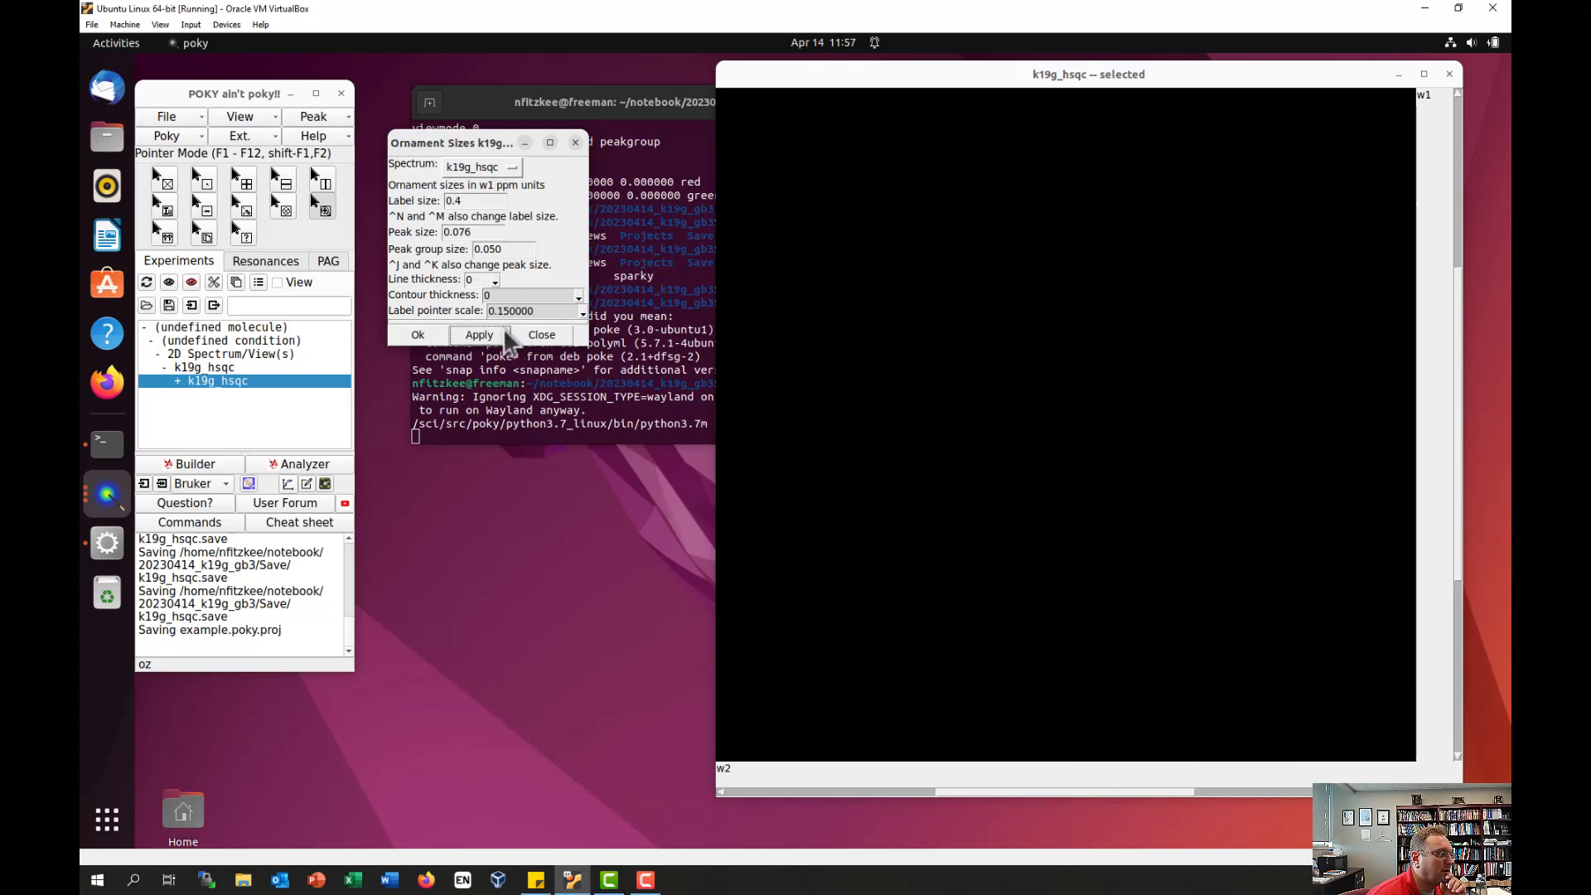
pyautogui.click(478, 230)
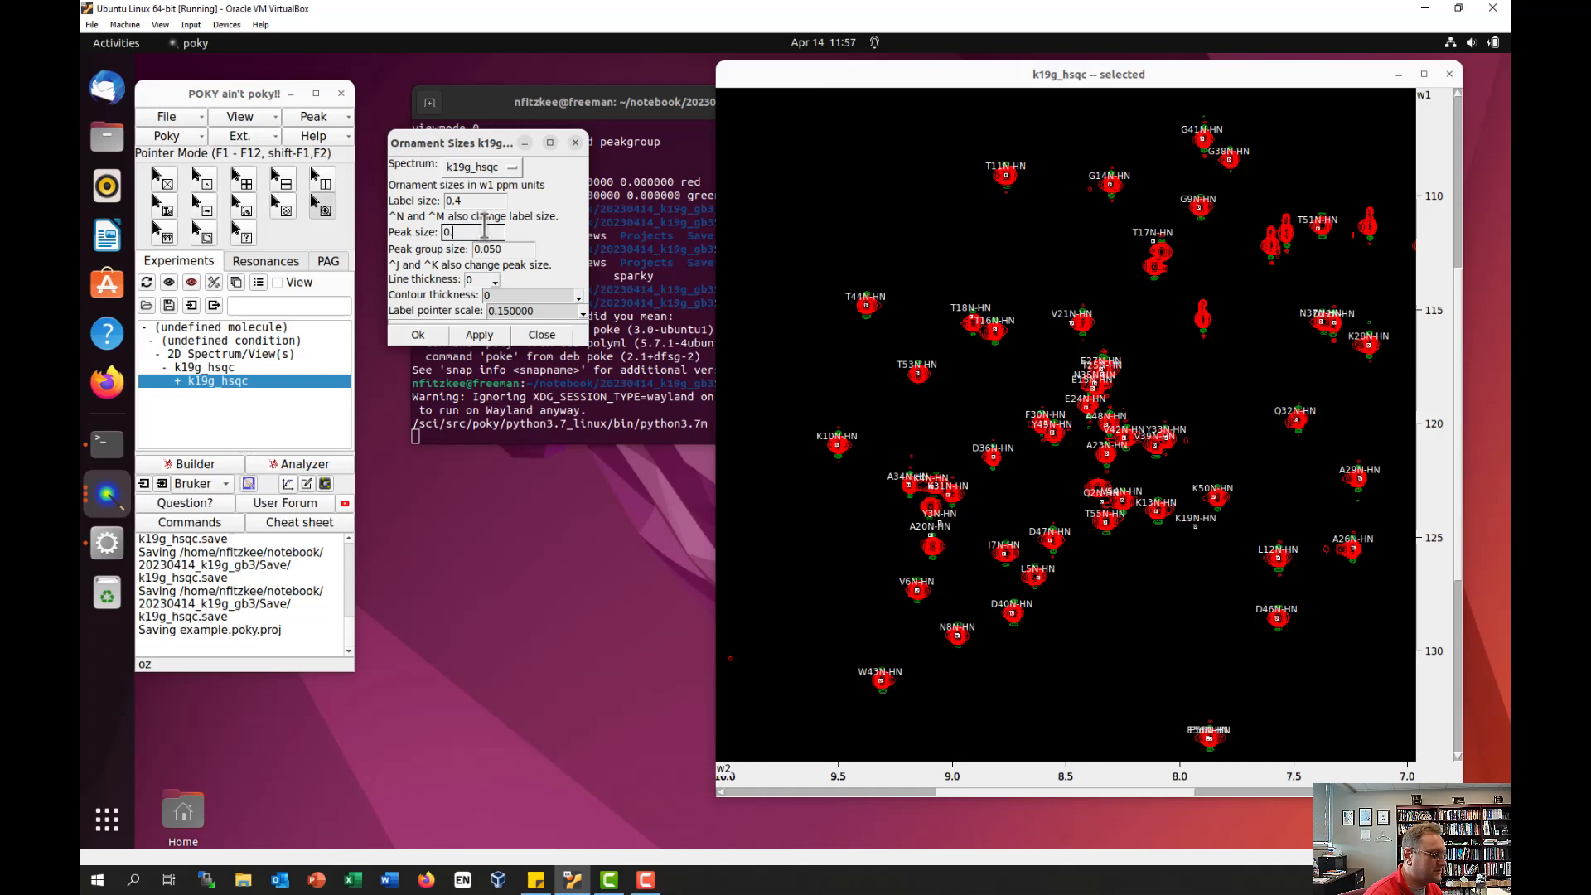
pyautogui.press('BackSpace')
pyautogui.press('BackSpace')
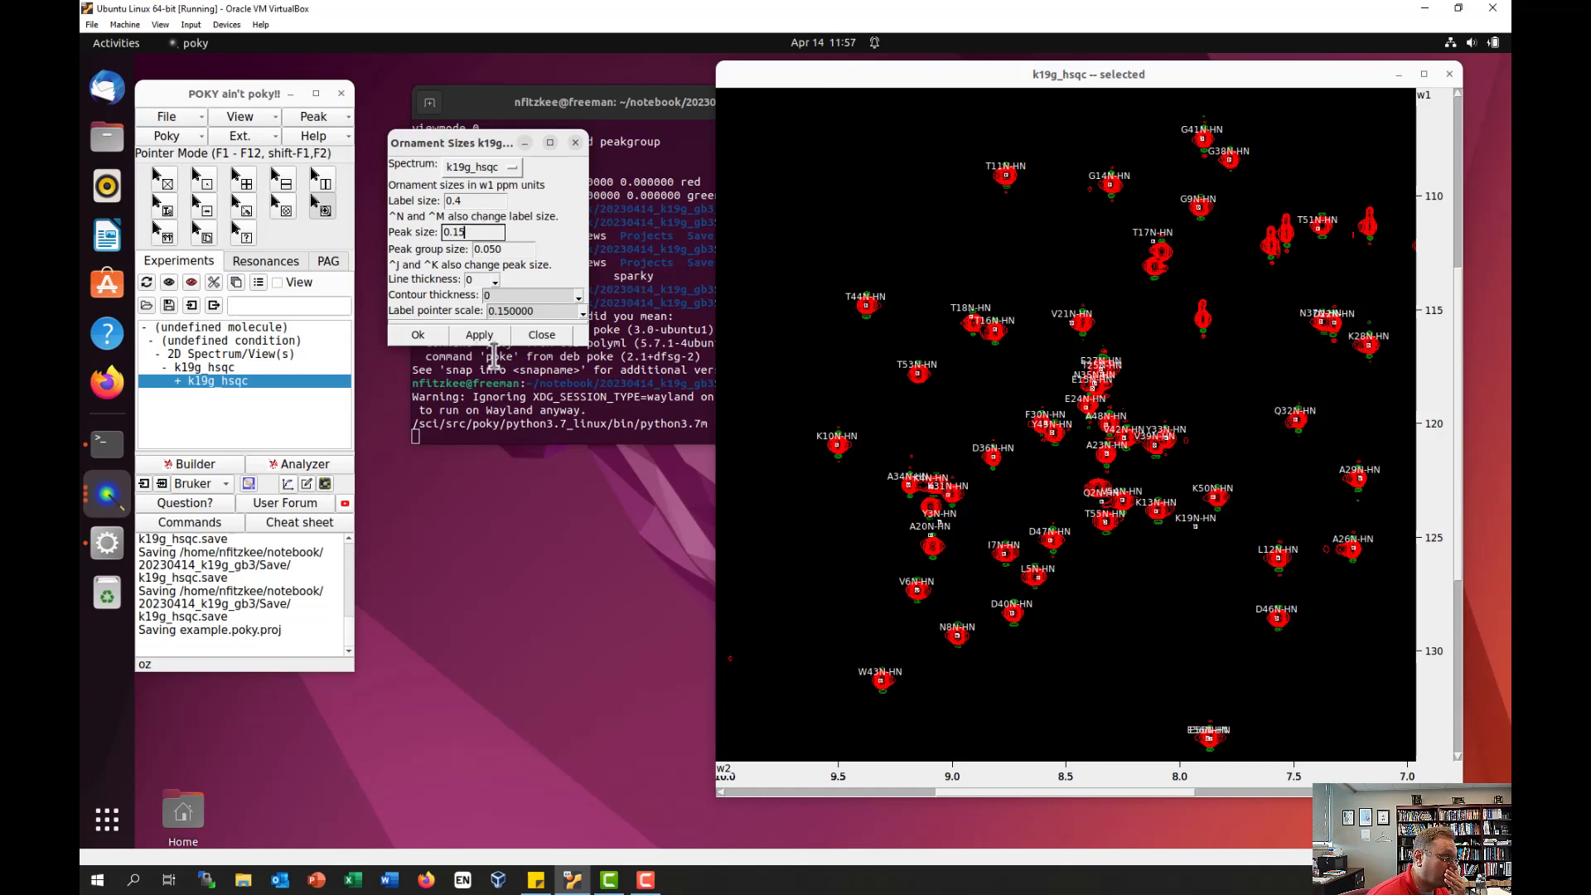
pyautogui.click(480, 335)
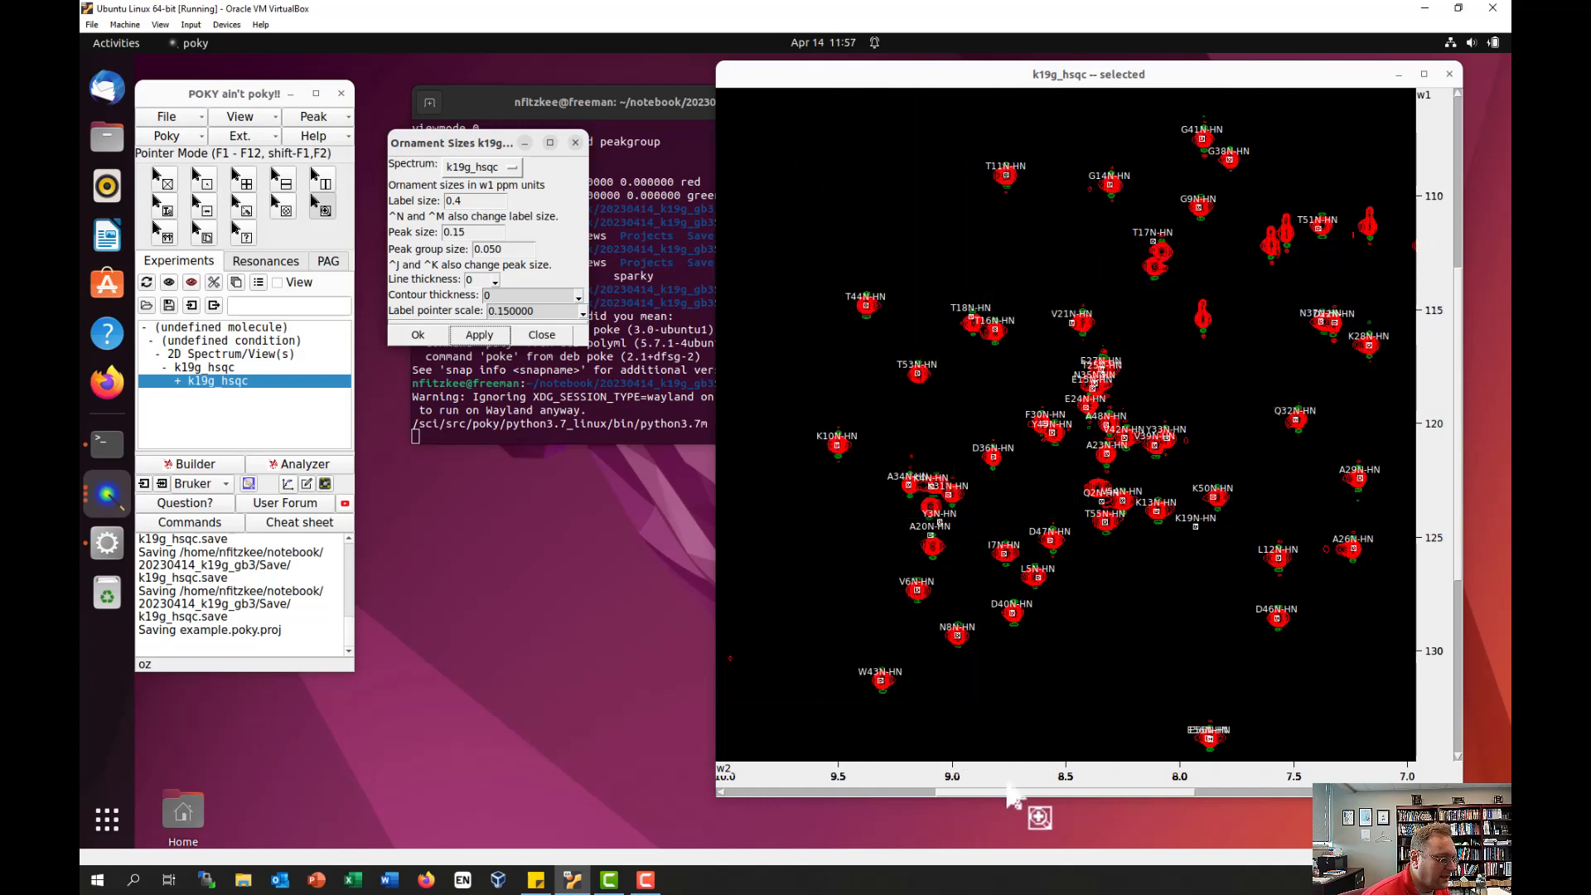
# Step: Zoom in on the IndoleN-HN and F52N-HN peaks near 10.4 ppm in the k19g_hsqc spectrum
pyautogui.moveTo(1021, 797); pyautogui.dragTo(942, 805)
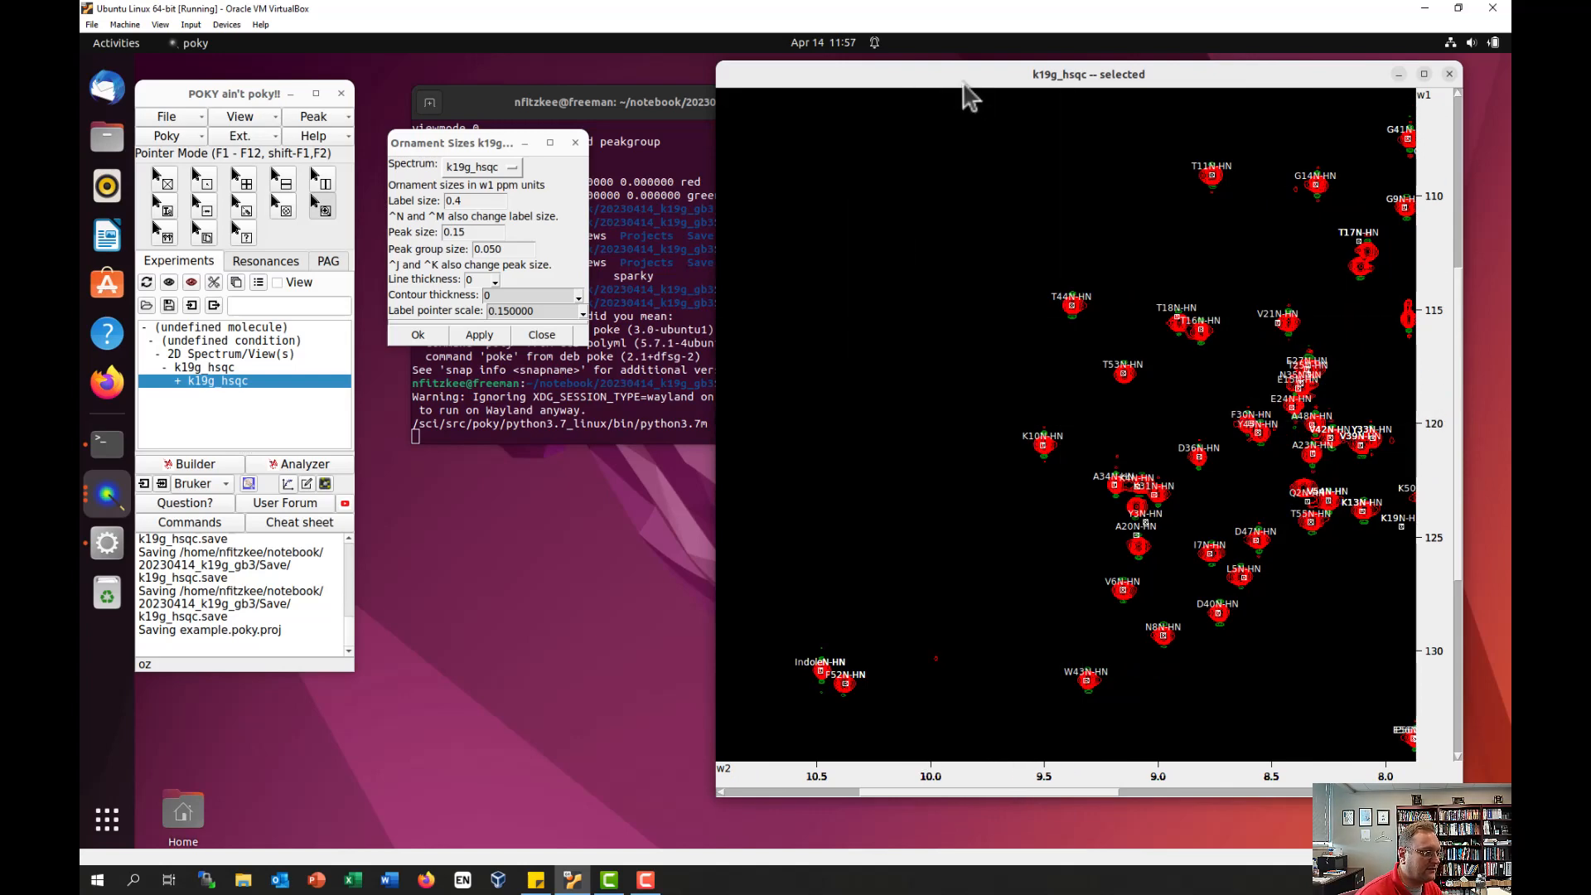
pyautogui.write('zii')
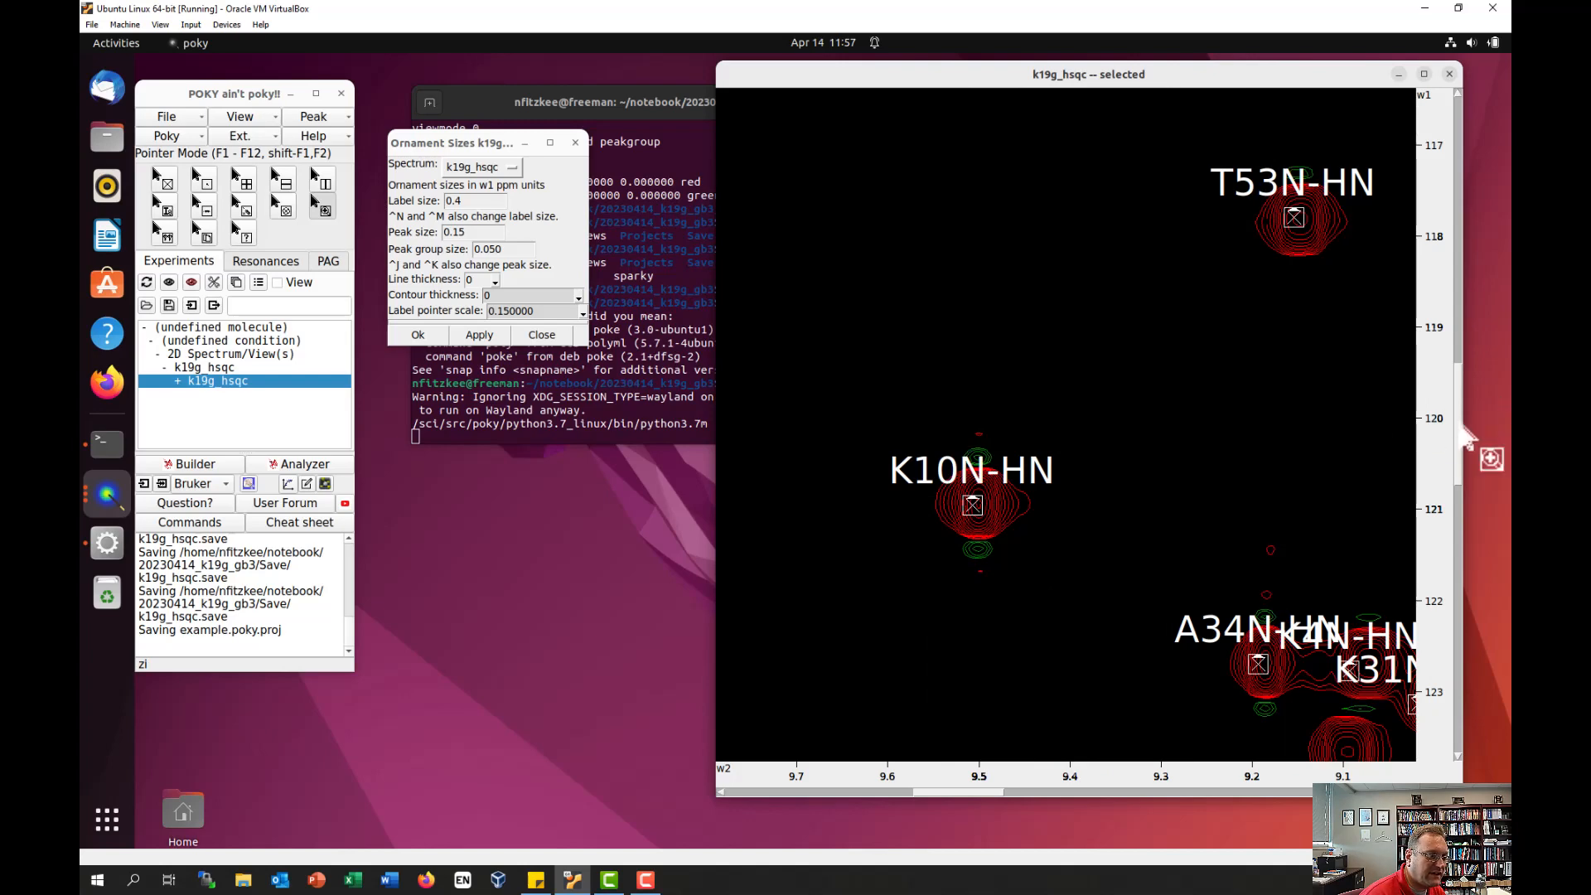
pyautogui.moveTo(1456, 430); pyautogui.dragTo(1457, 625)
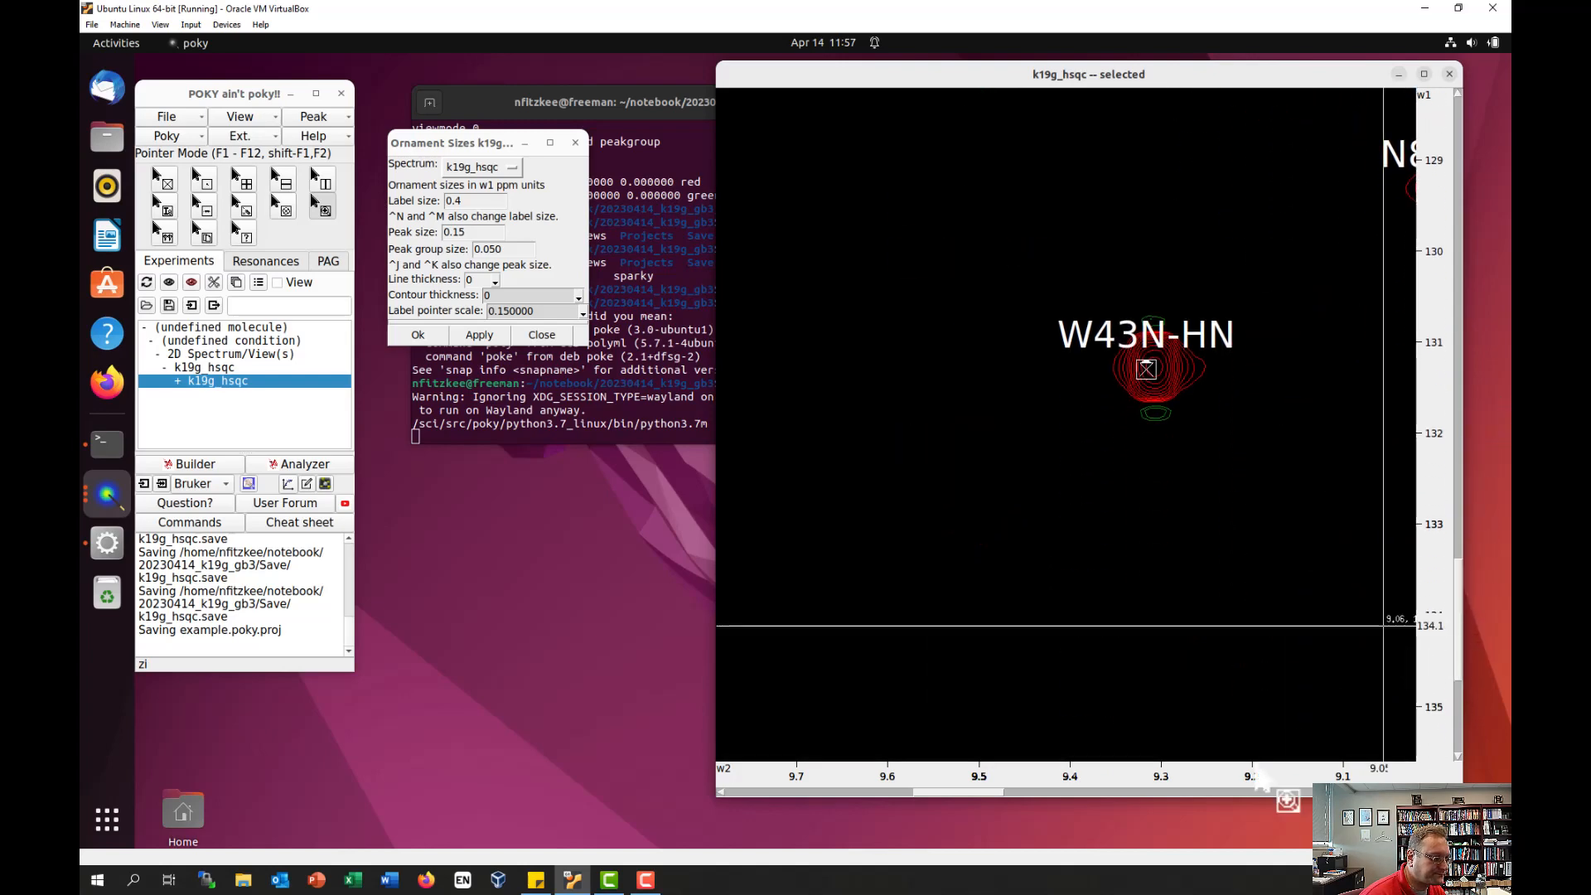
pyautogui.moveTo(982, 793); pyautogui.dragTo(866, 757)
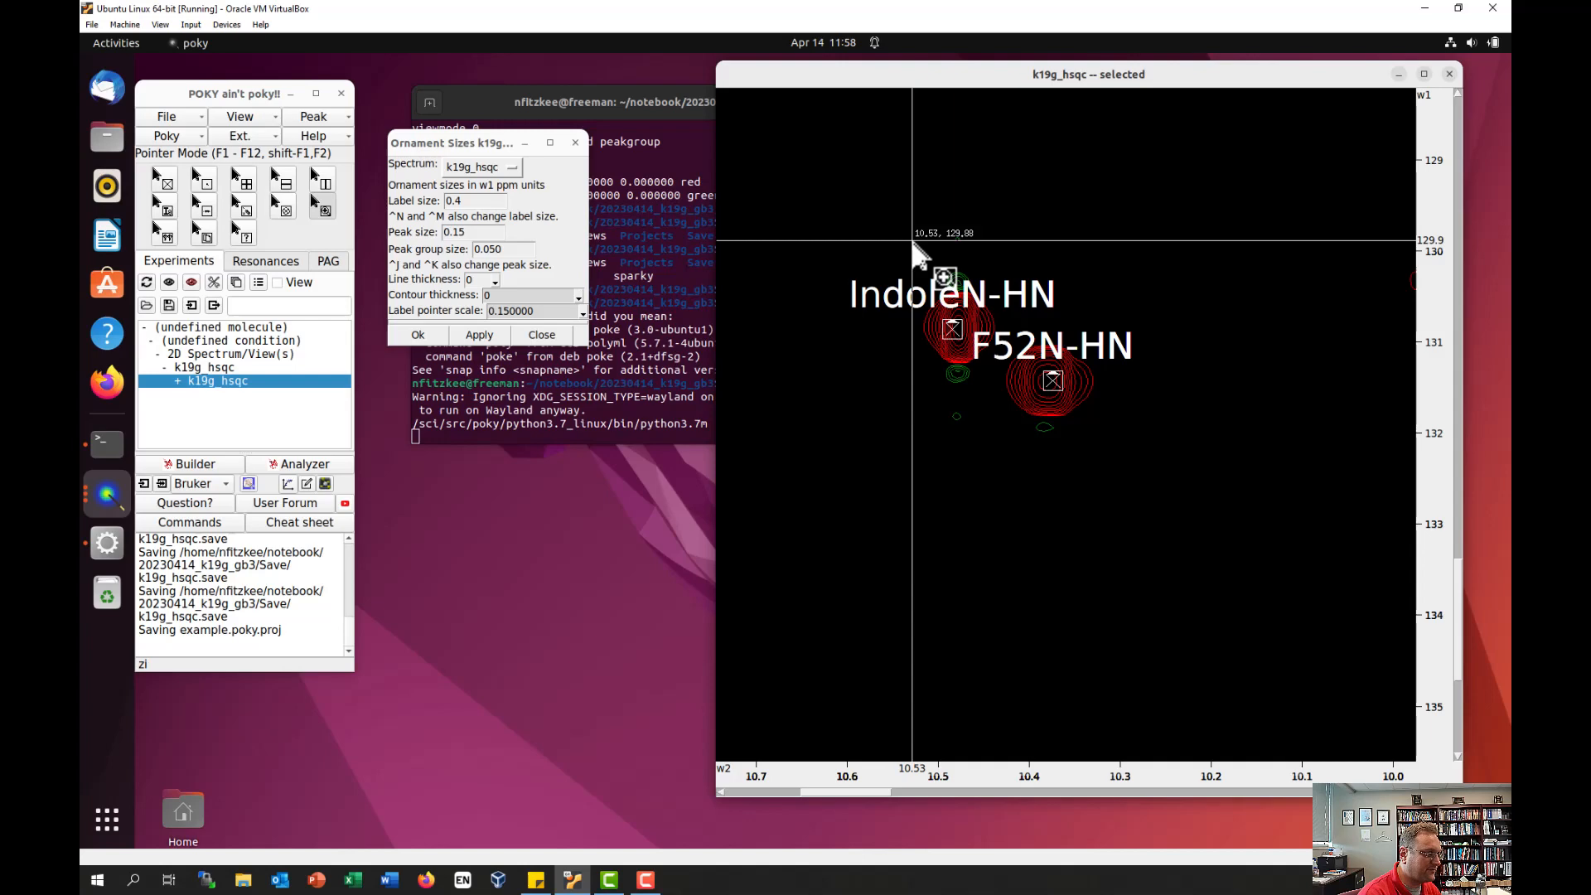
# Step: Try centering all peaks of the spectrum at once on their contour maxima, and undo the centering
pyautogui.press('p')
pyautogui.press('a')
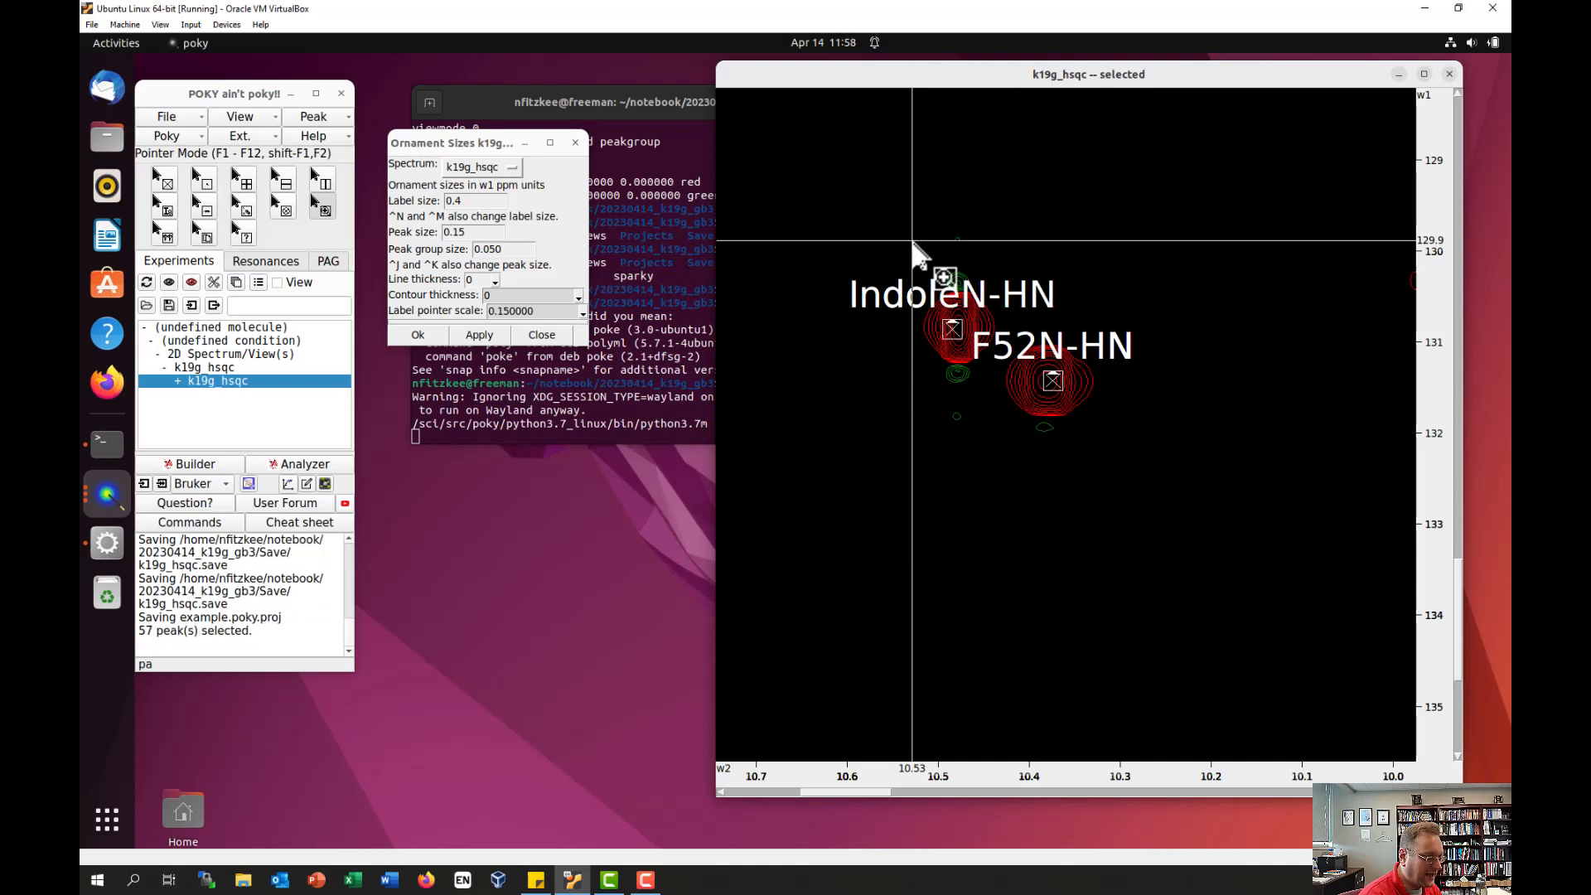
pyautogui.press('p')
pyautogui.press('c')
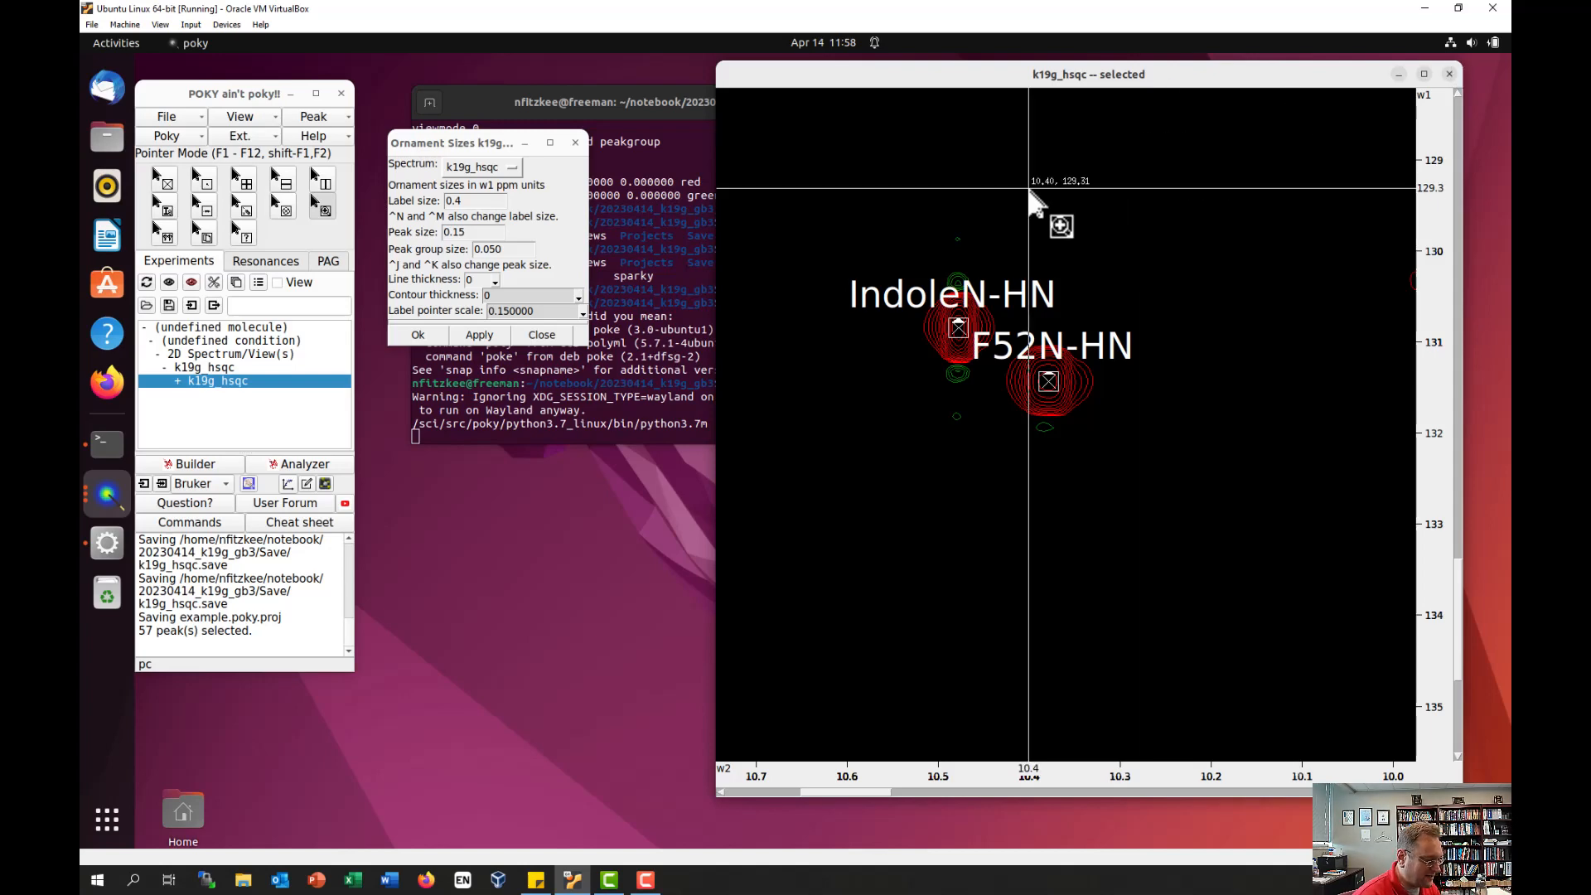
pyautogui.press('e')
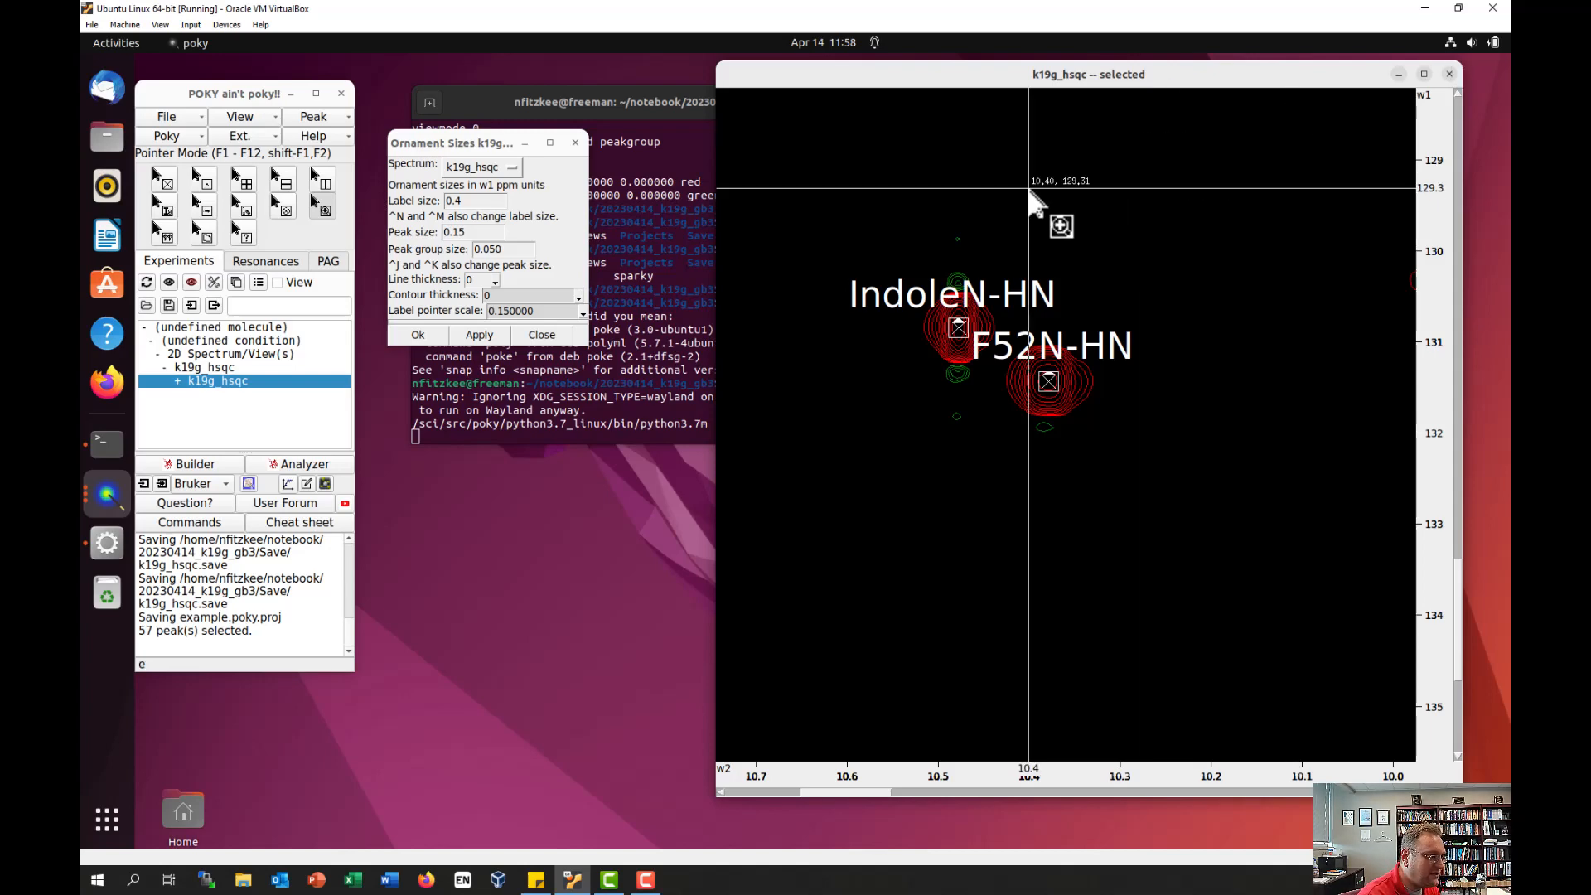
pyautogui.press('u')
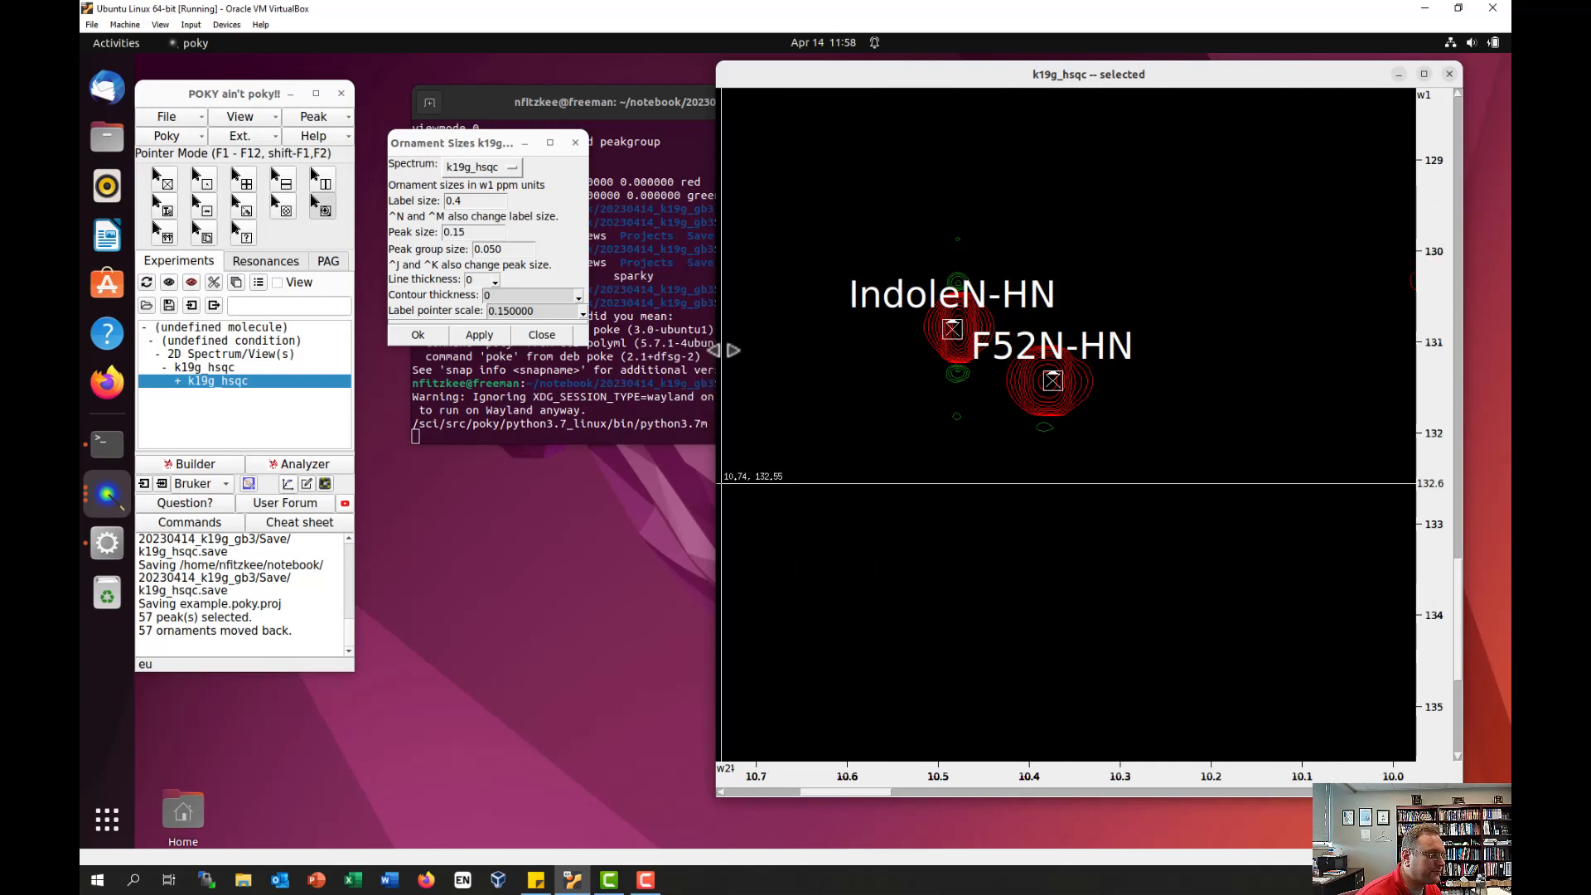
# Step: Widen the spectrum window, and select and center the IndoleN-HN and F52N-HN peaks on their contour maxima
pyautogui.moveTo(718, 348); pyautogui.dragTo(358, 323)
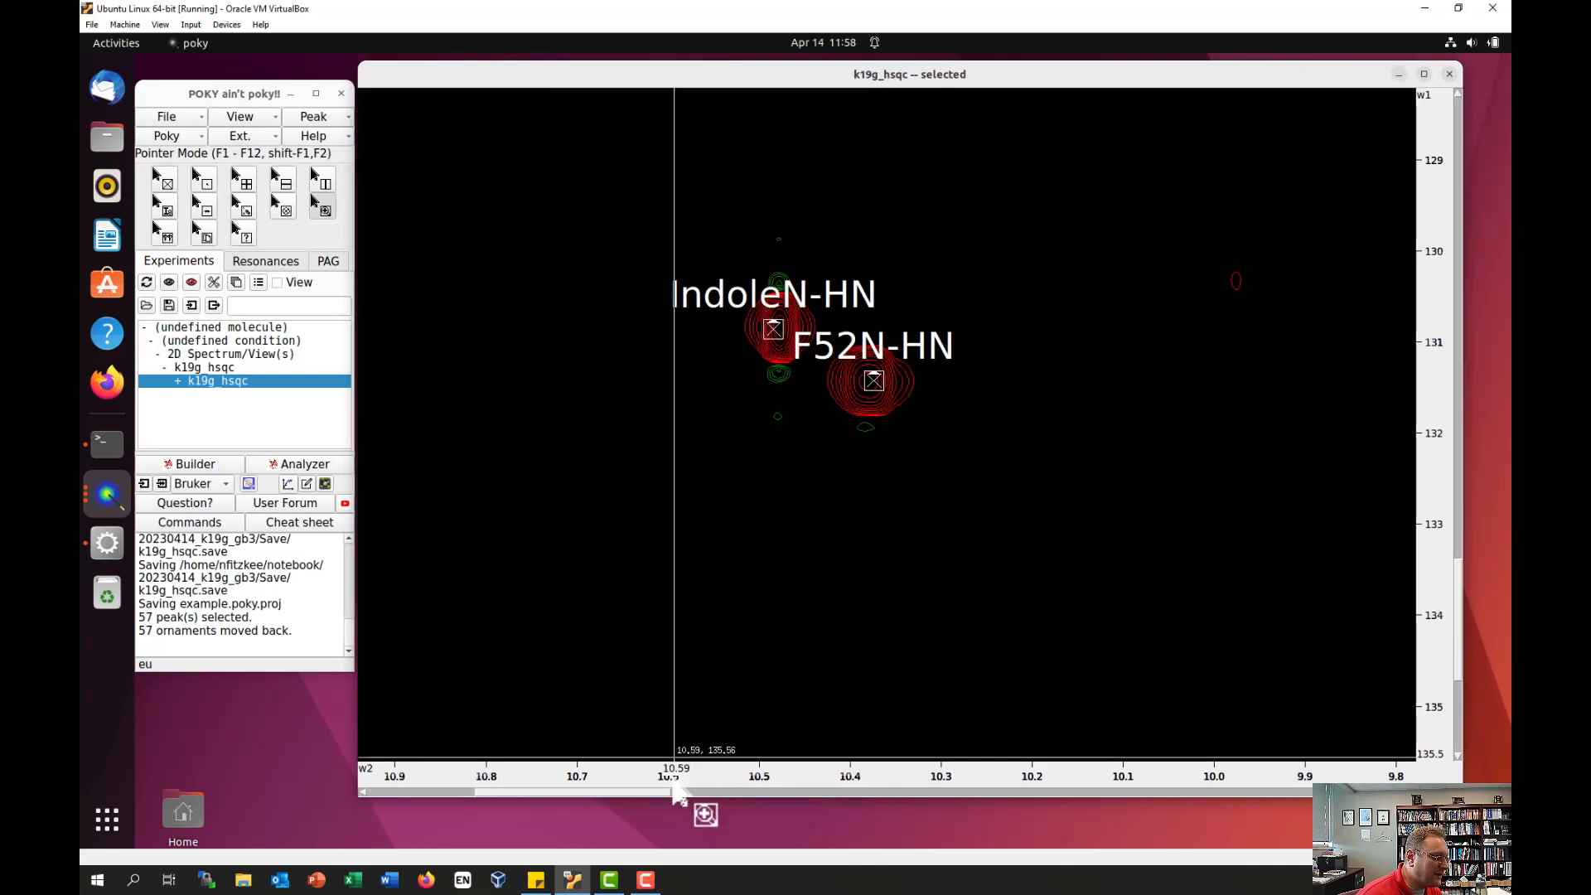
pyautogui.moveTo(637, 794); pyautogui.dragTo(693, 797)
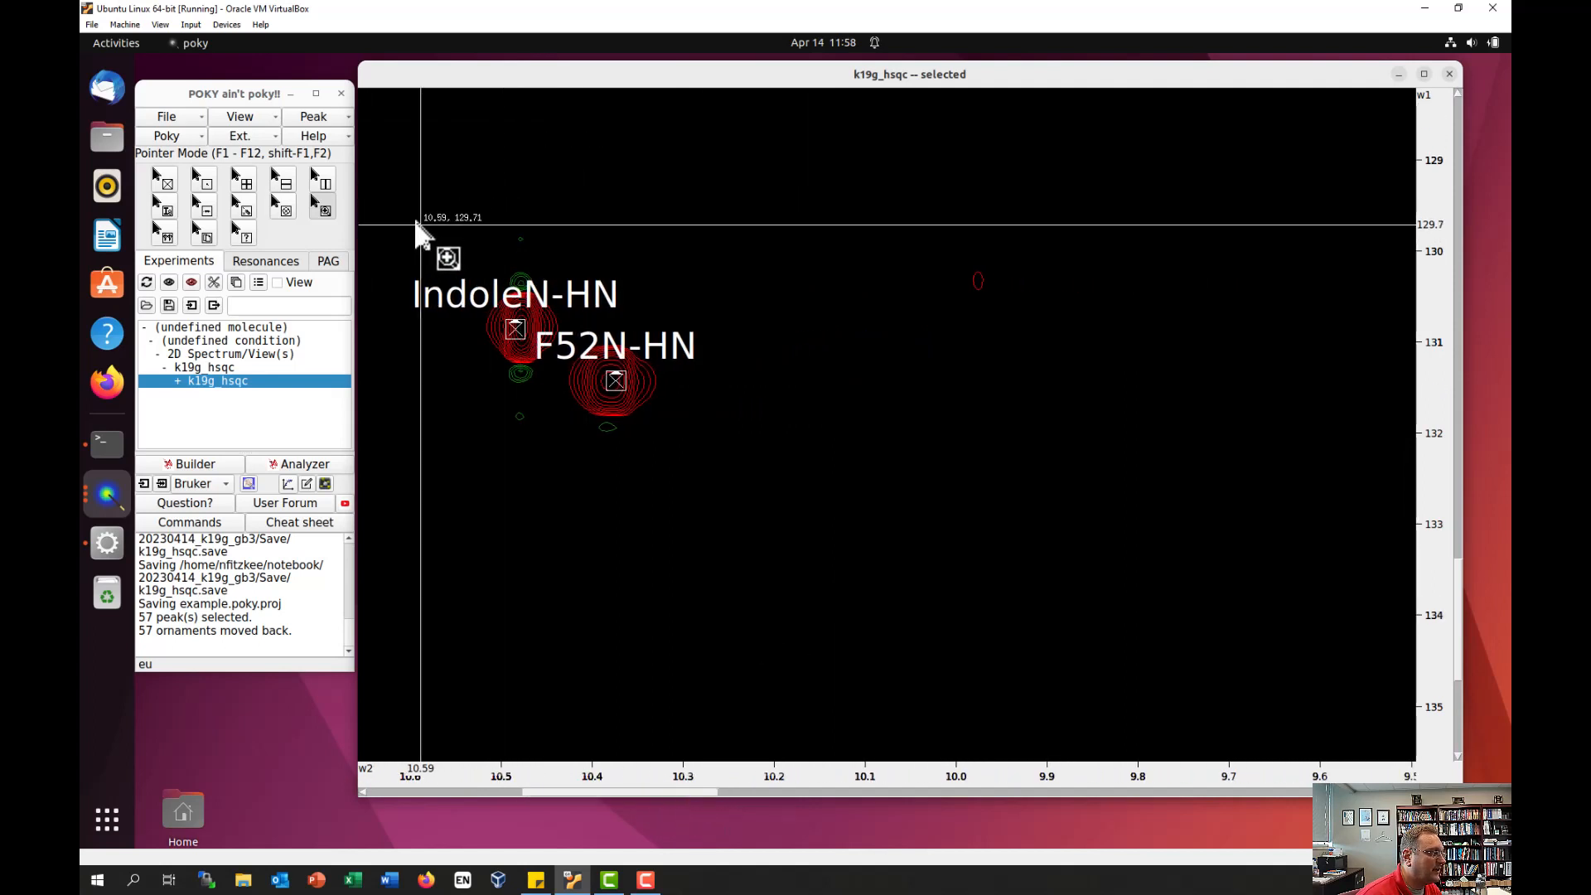
pyautogui.click(165, 177)
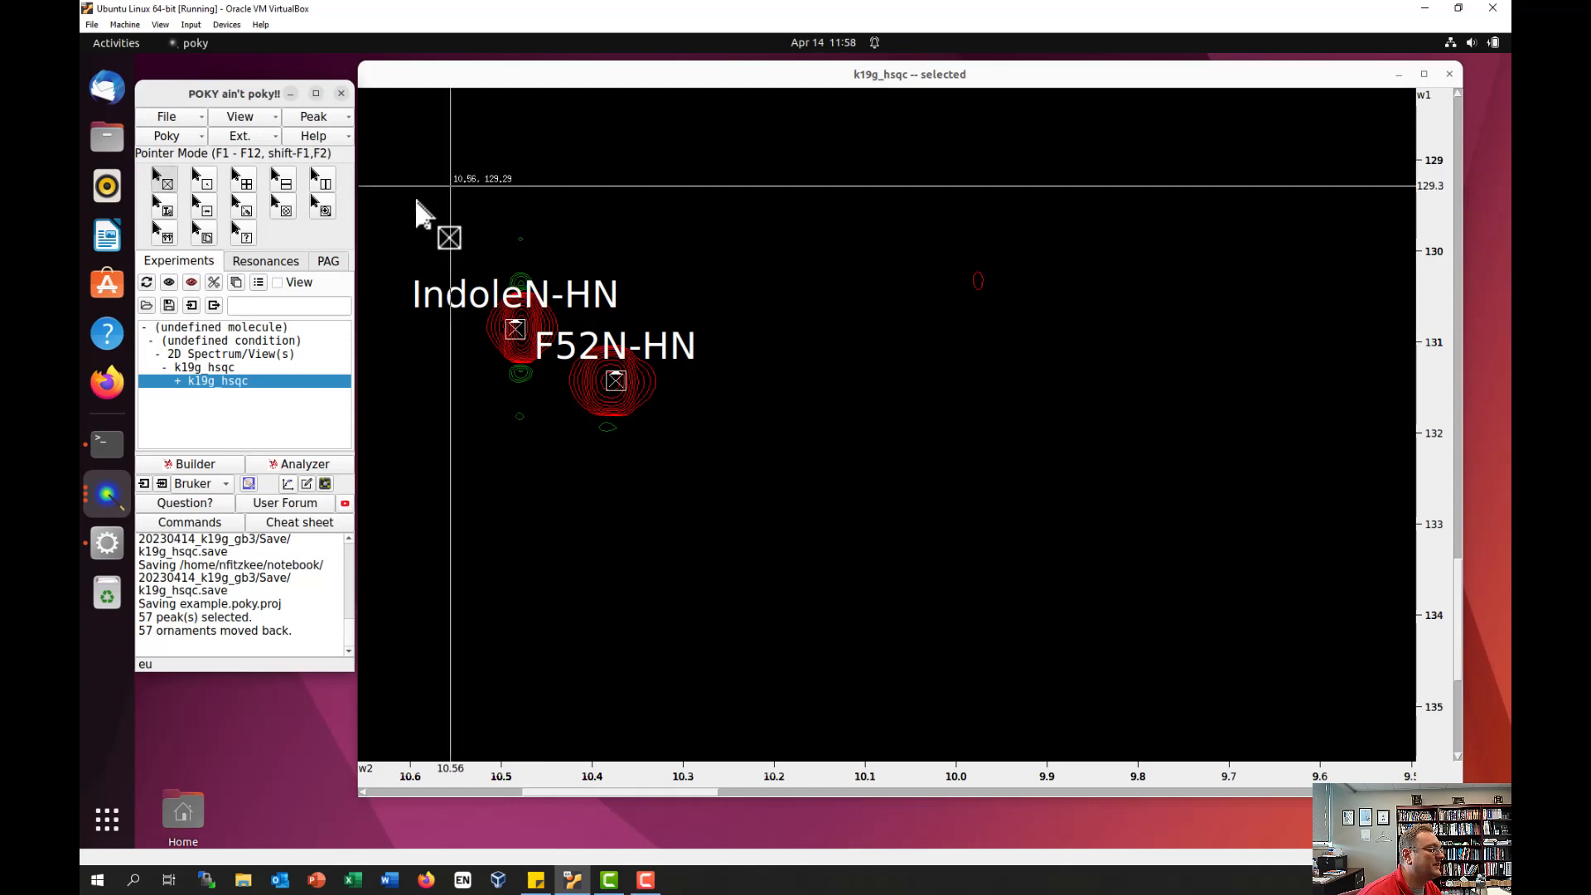
pyautogui.moveTo(385, 178); pyautogui.dragTo(836, 501)
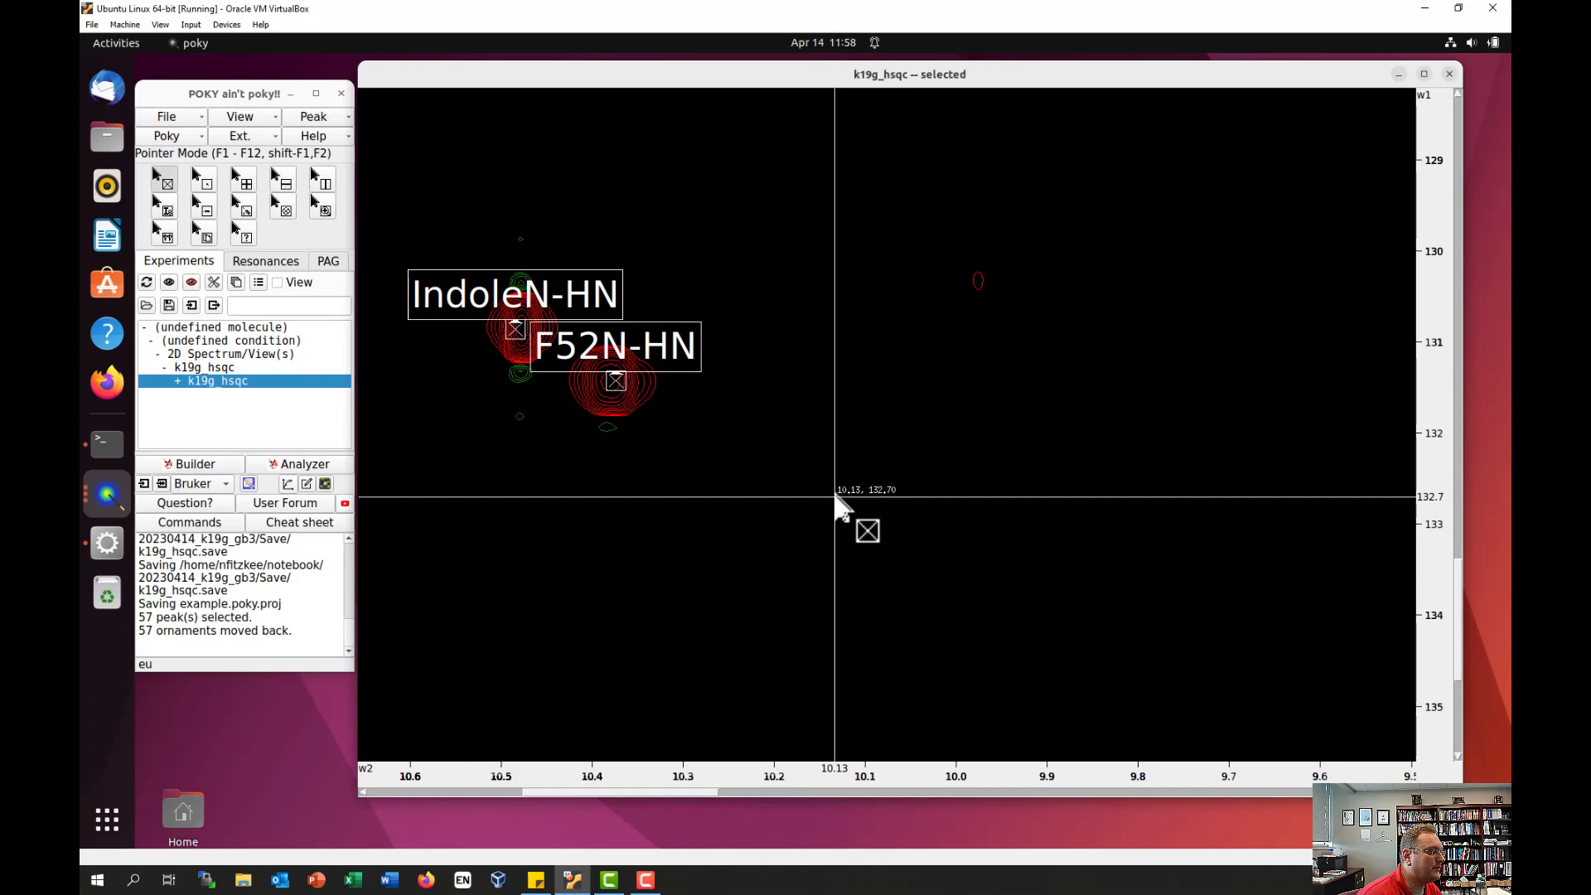
pyautogui.click(835, 497)
pyautogui.moveTo(400, 168); pyautogui.dragTo(795, 508)
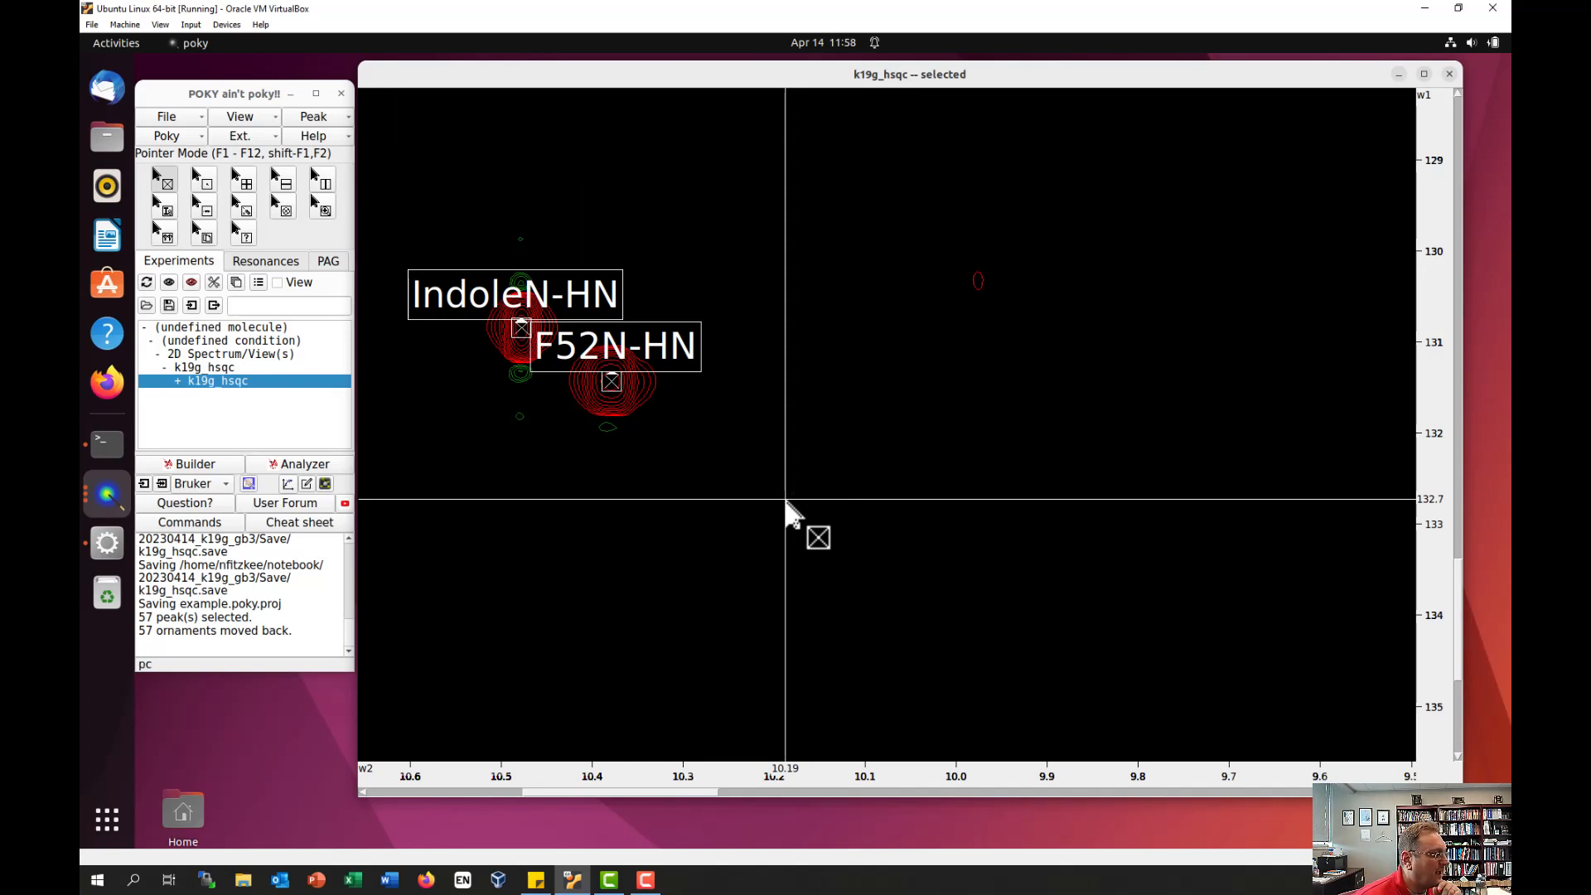
# Step: Locate the T11N-HN peak in the spectrum and select it together with its label
pyautogui.moveTo(699, 793)
pyautogui.mouseDown()
pyautogui.moveTo(719, 799)
pyautogui.moveTo(694, 797)
pyautogui.mouseUp()
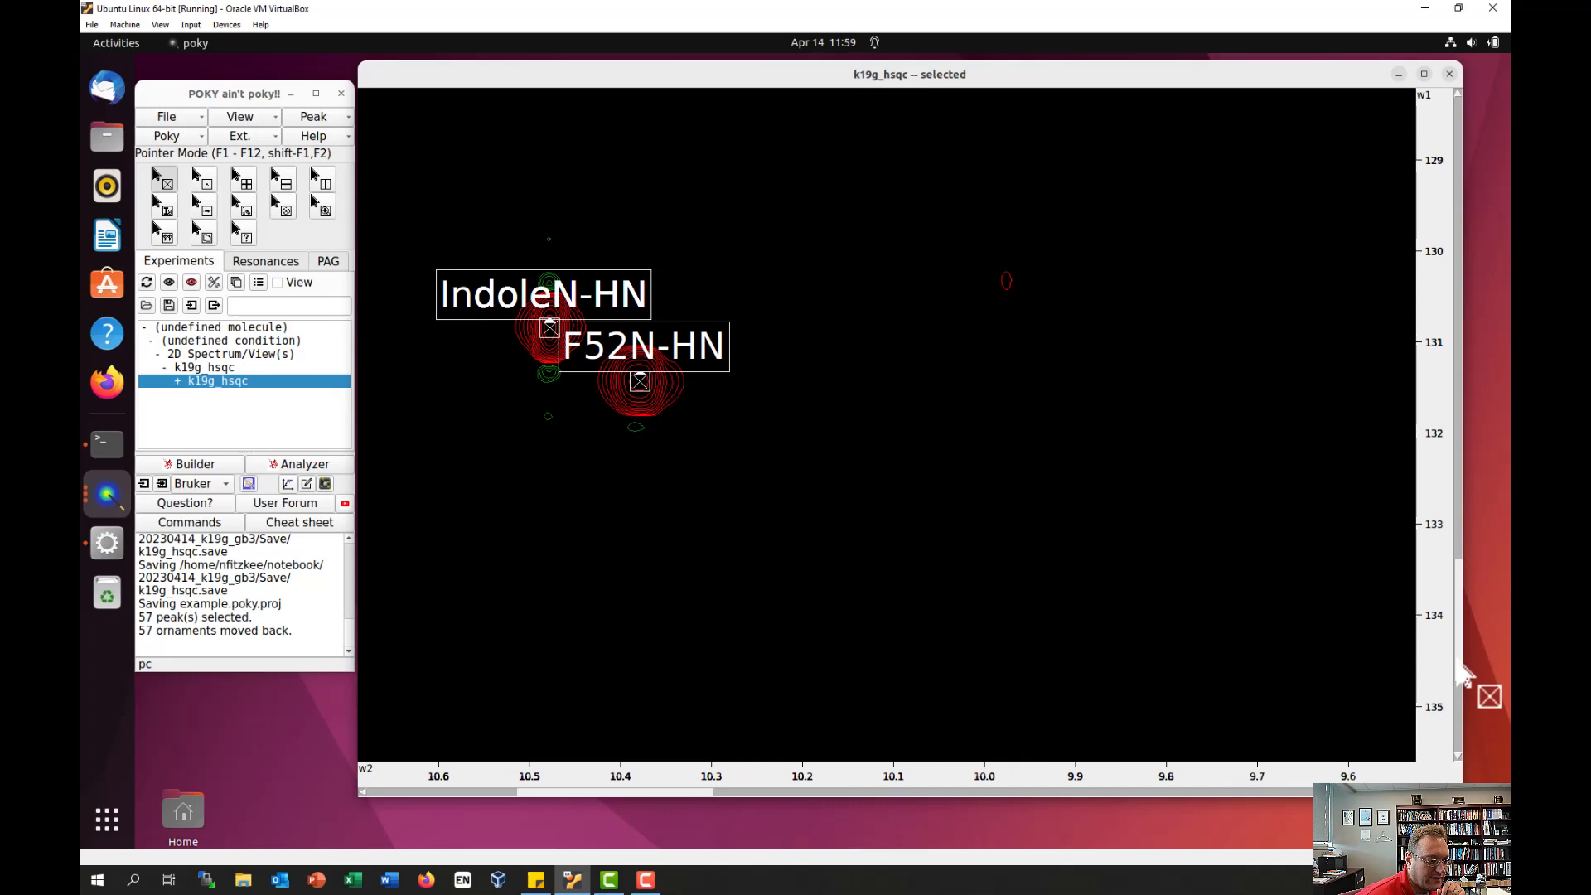
pyautogui.scroll(10, 1460, 667)
pyautogui.scroll(12, 1435, 518)
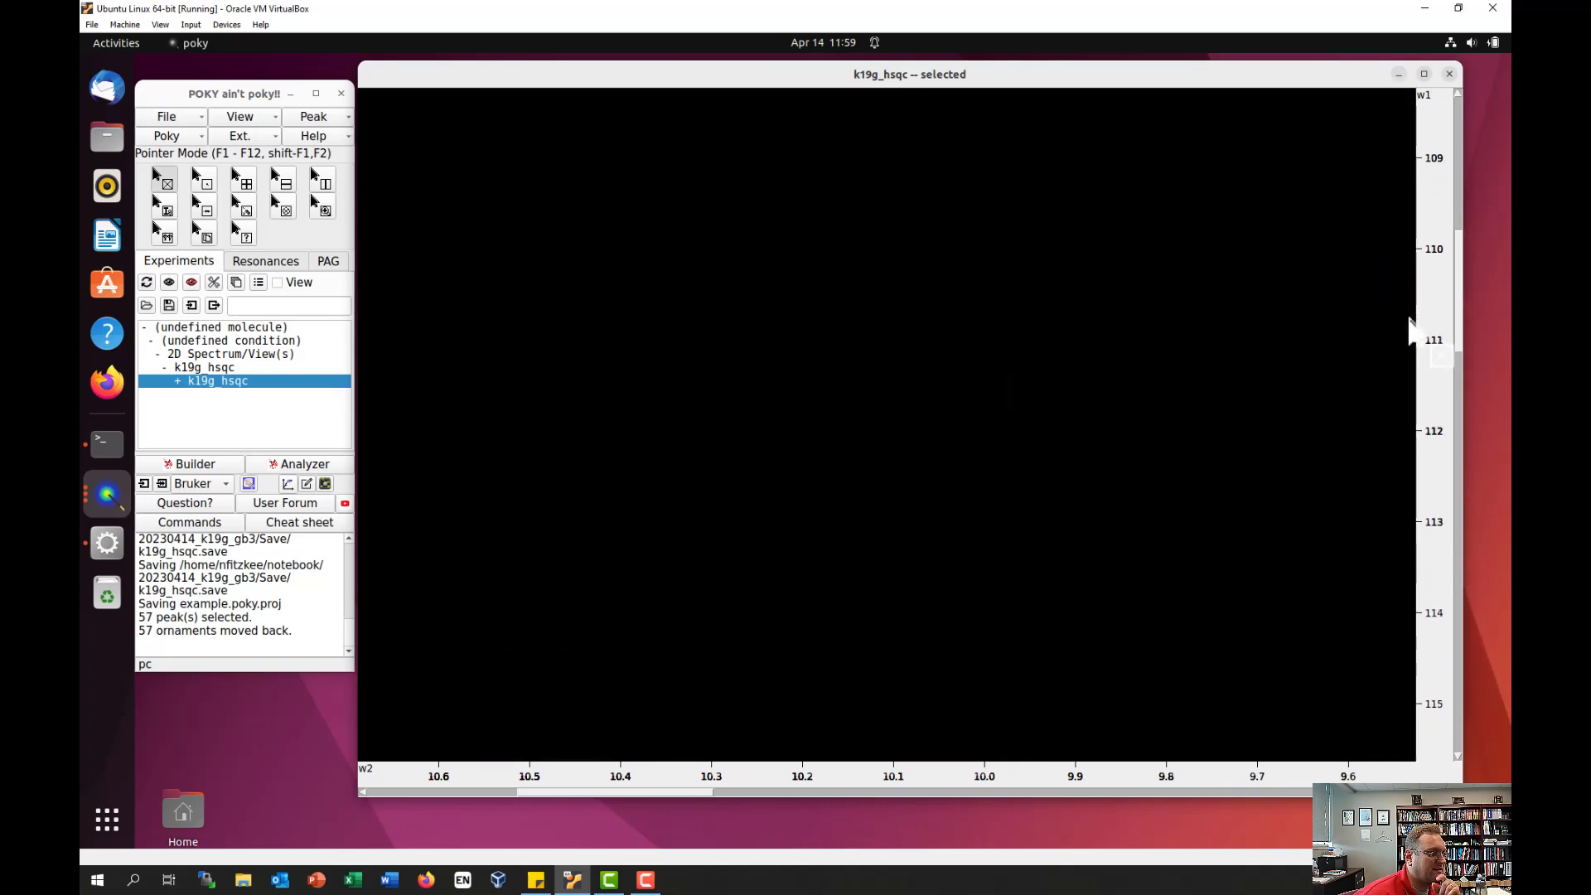
pyautogui.scroll(4, 1418, 308)
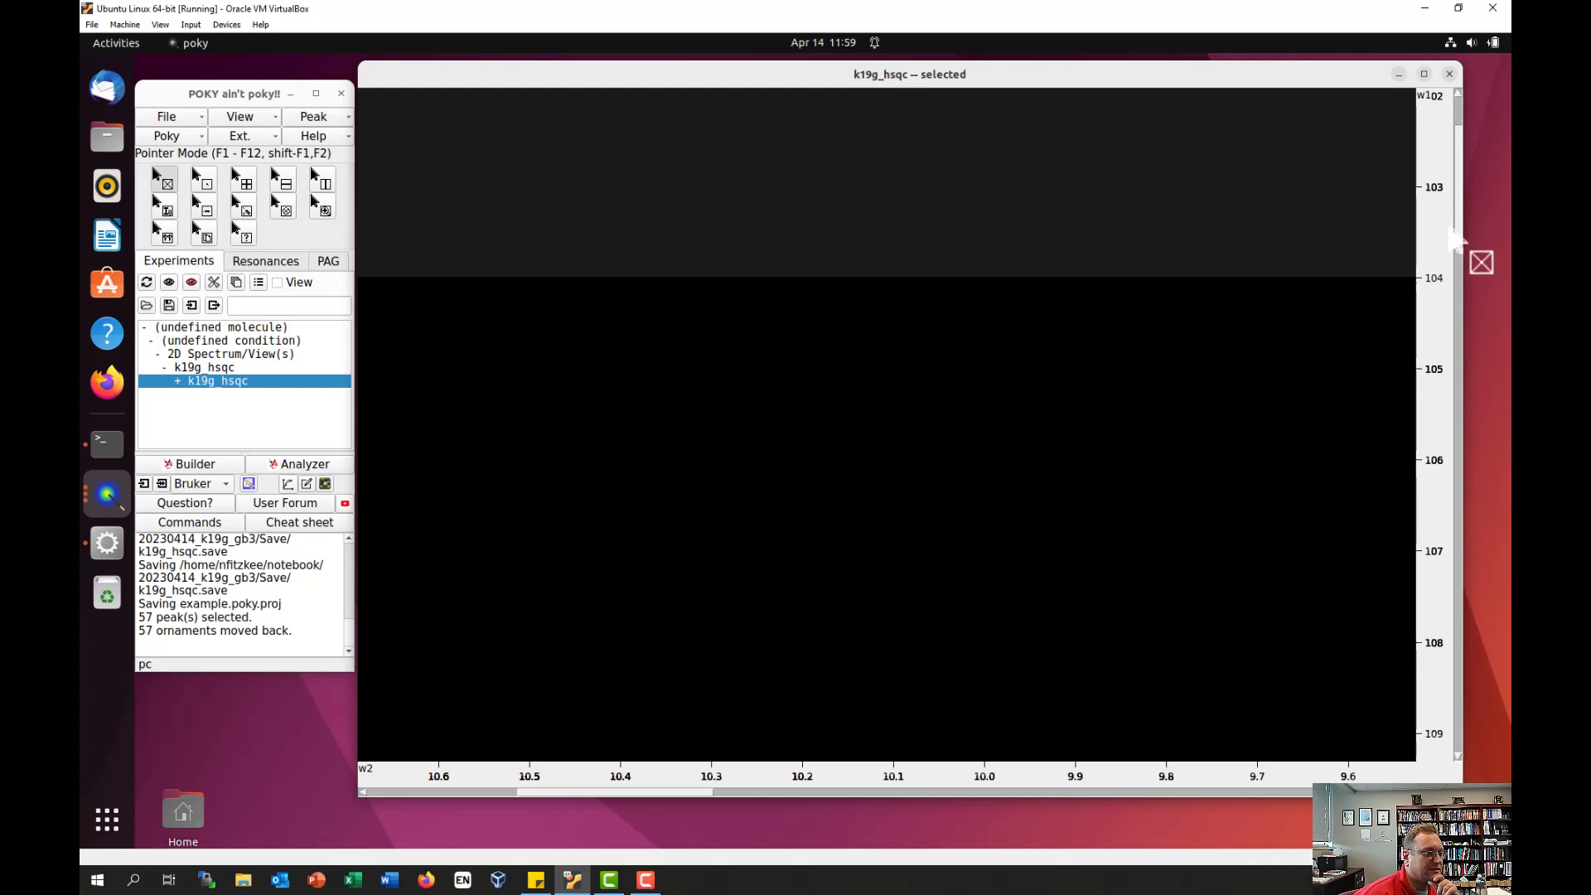
pyautogui.scroll(-2, 1451, 243)
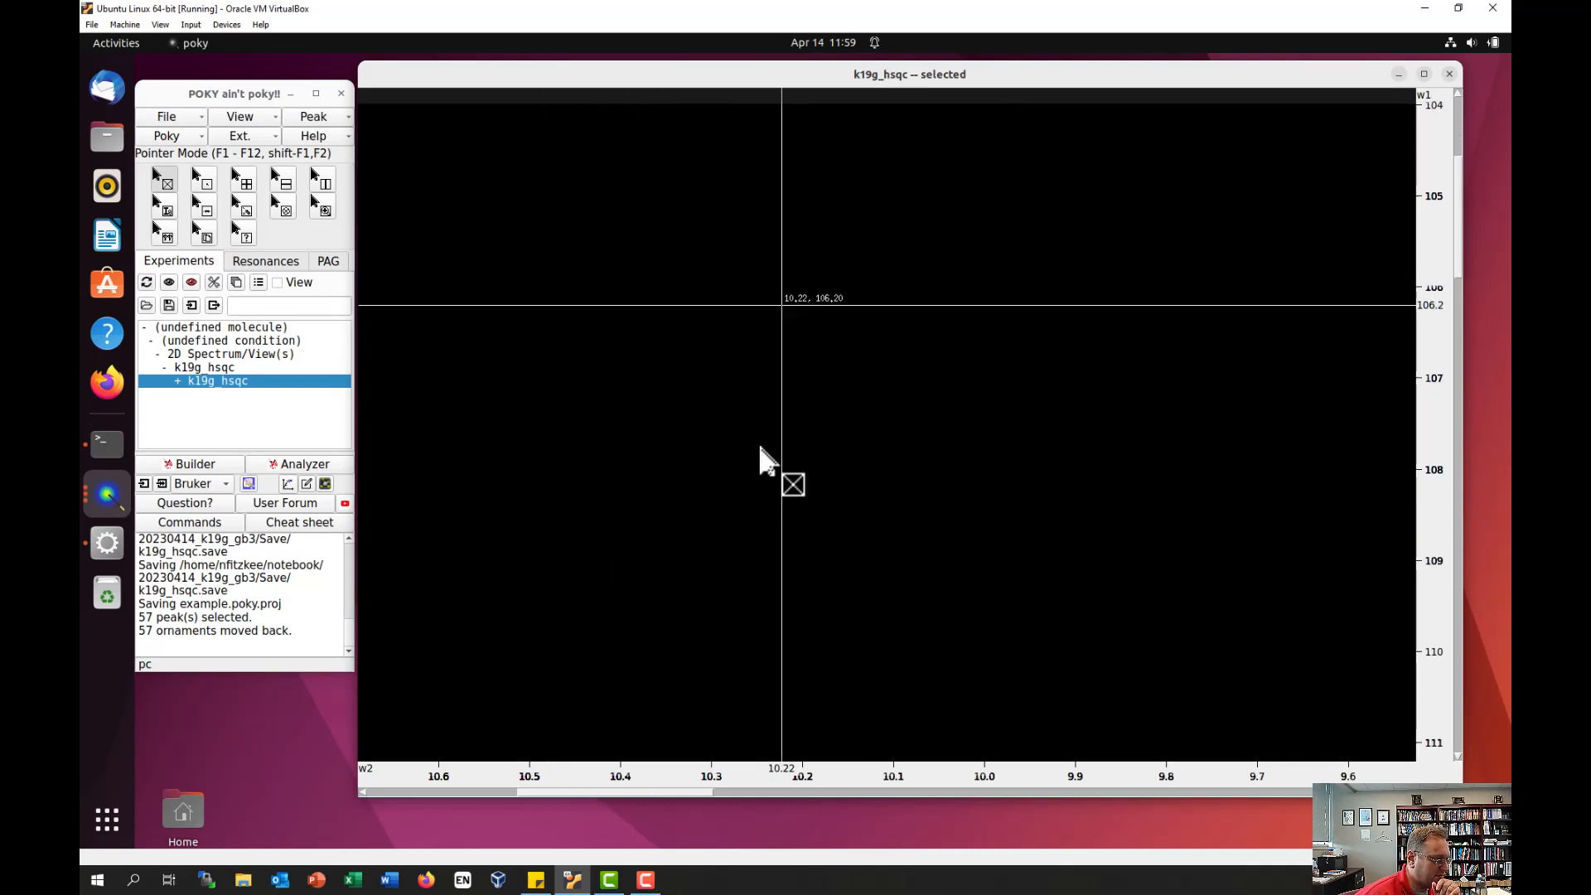
pyautogui.moveTo(559, 797)
pyautogui.mouseDown()
pyautogui.moveTo(598, 798)
pyautogui.moveTo(559, 800)
pyautogui.mouseUp()
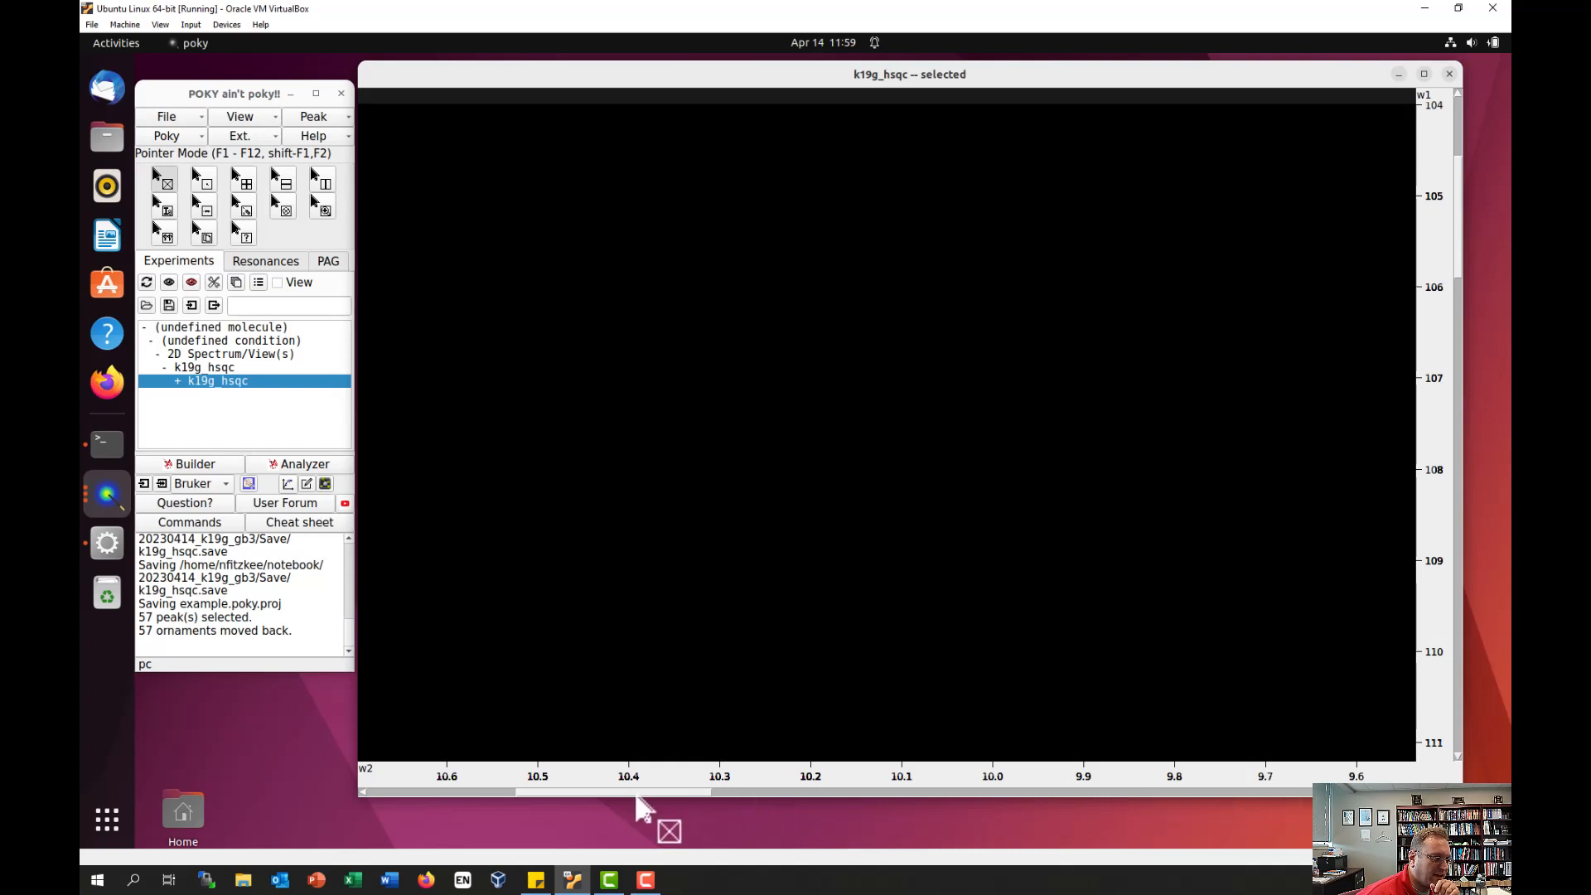
pyautogui.moveTo(636, 796); pyautogui.dragTo(802, 796)
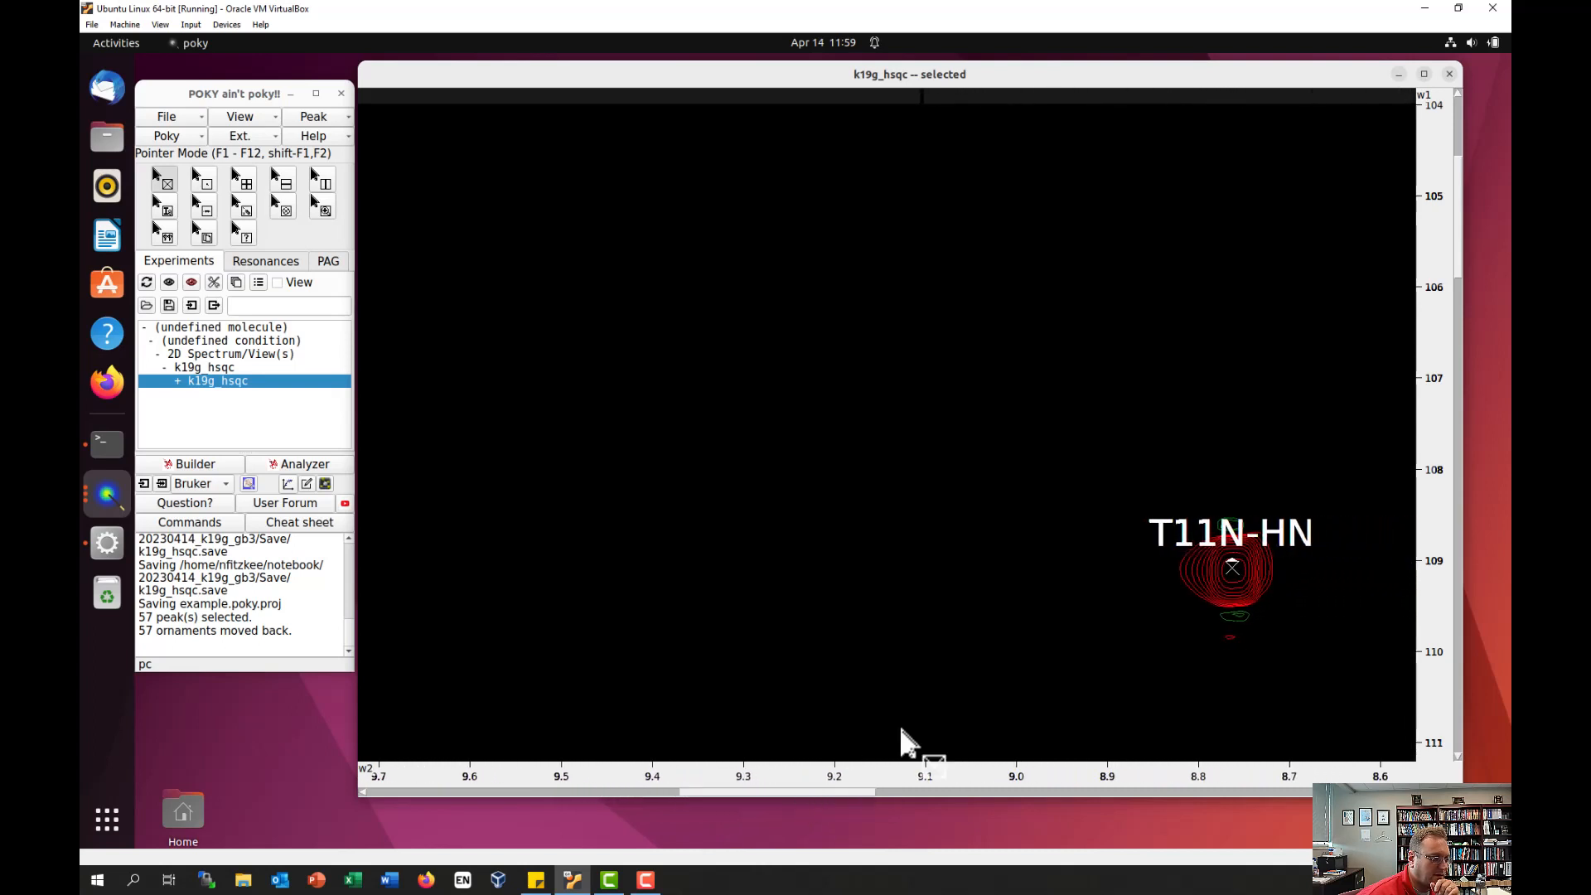
pyautogui.moveTo(1086, 453); pyautogui.dragTo(1285, 673)
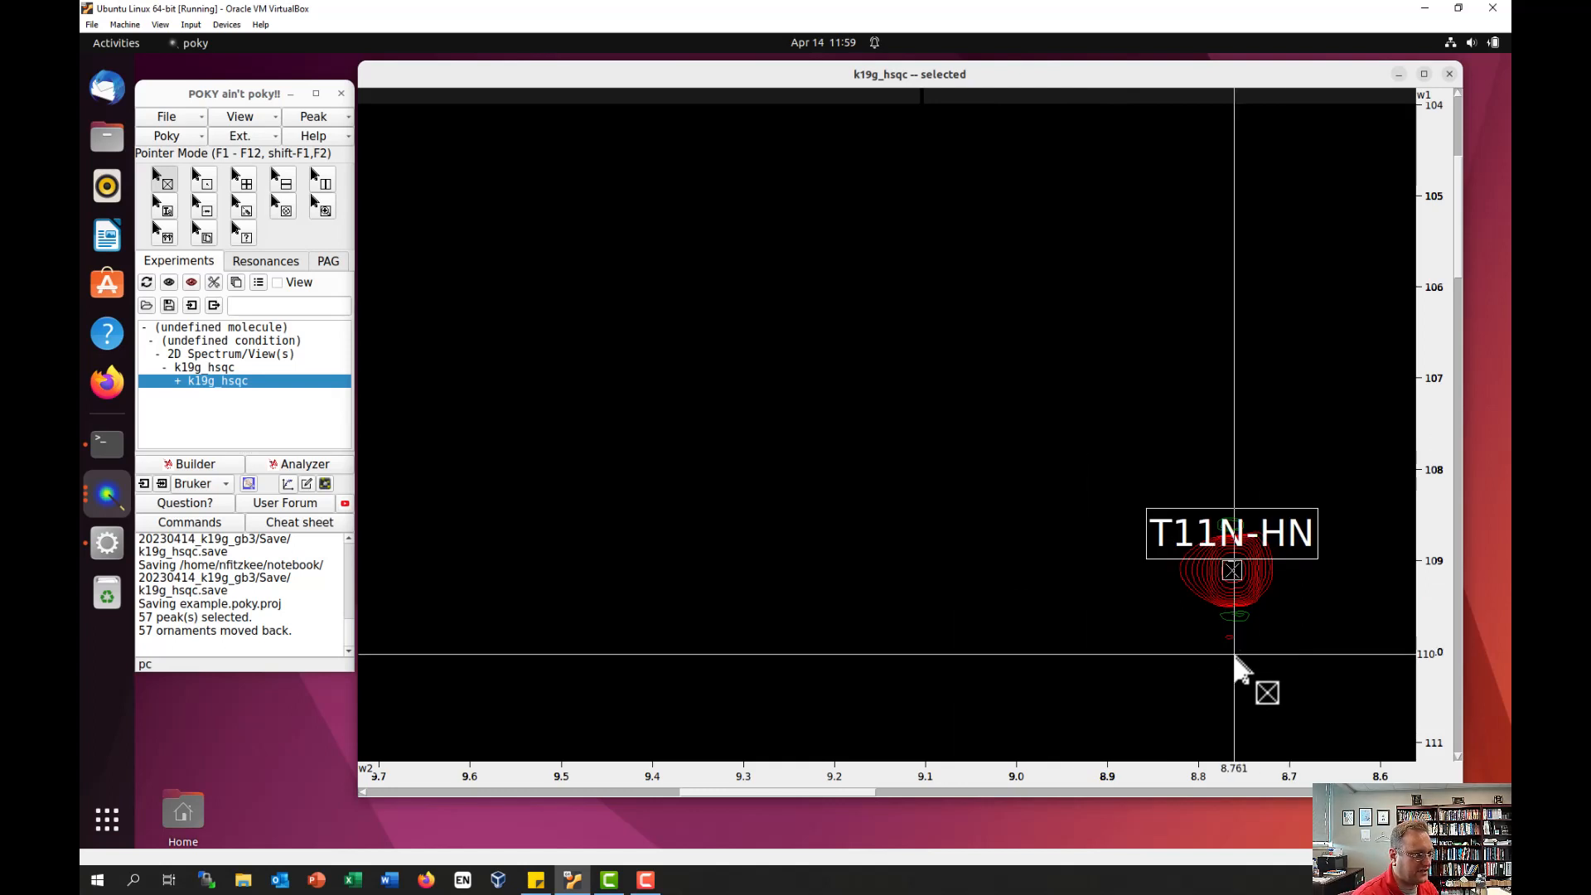
# Step: Select the T44N-HN, T18N-HN, T16N-HN and T53N-HN peaks and center them on their contour maxima
pyautogui.moveTo(1463, 214); pyautogui.dragTo(1403, 371)
pyautogui.moveTo(547, 151); pyautogui.dragTo(1343, 570)
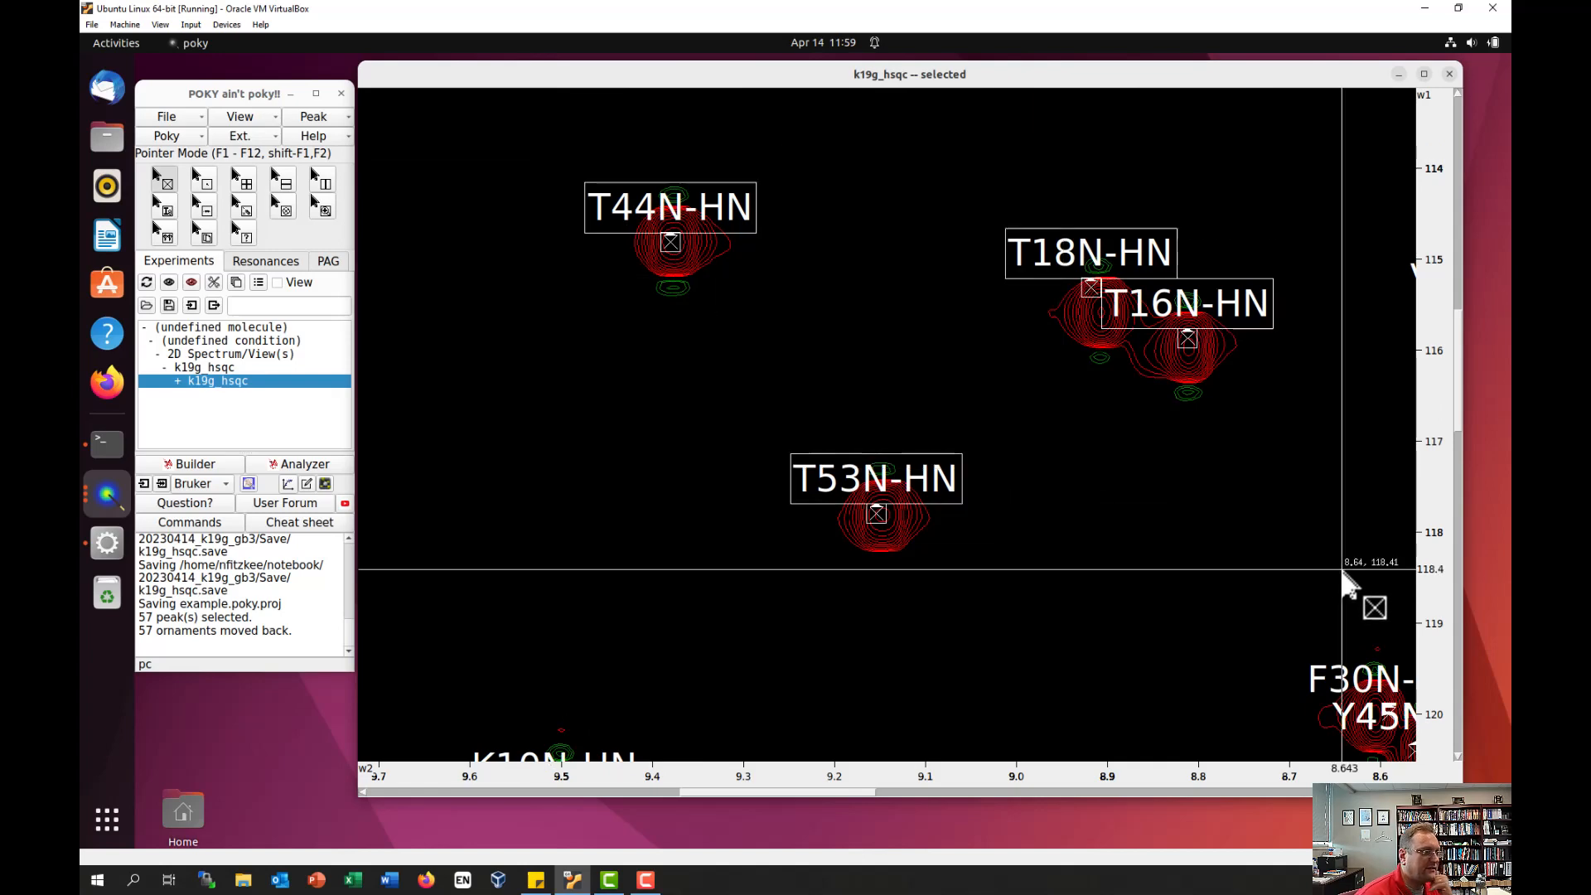
pyautogui.press('p')
pyautogui.press('c')
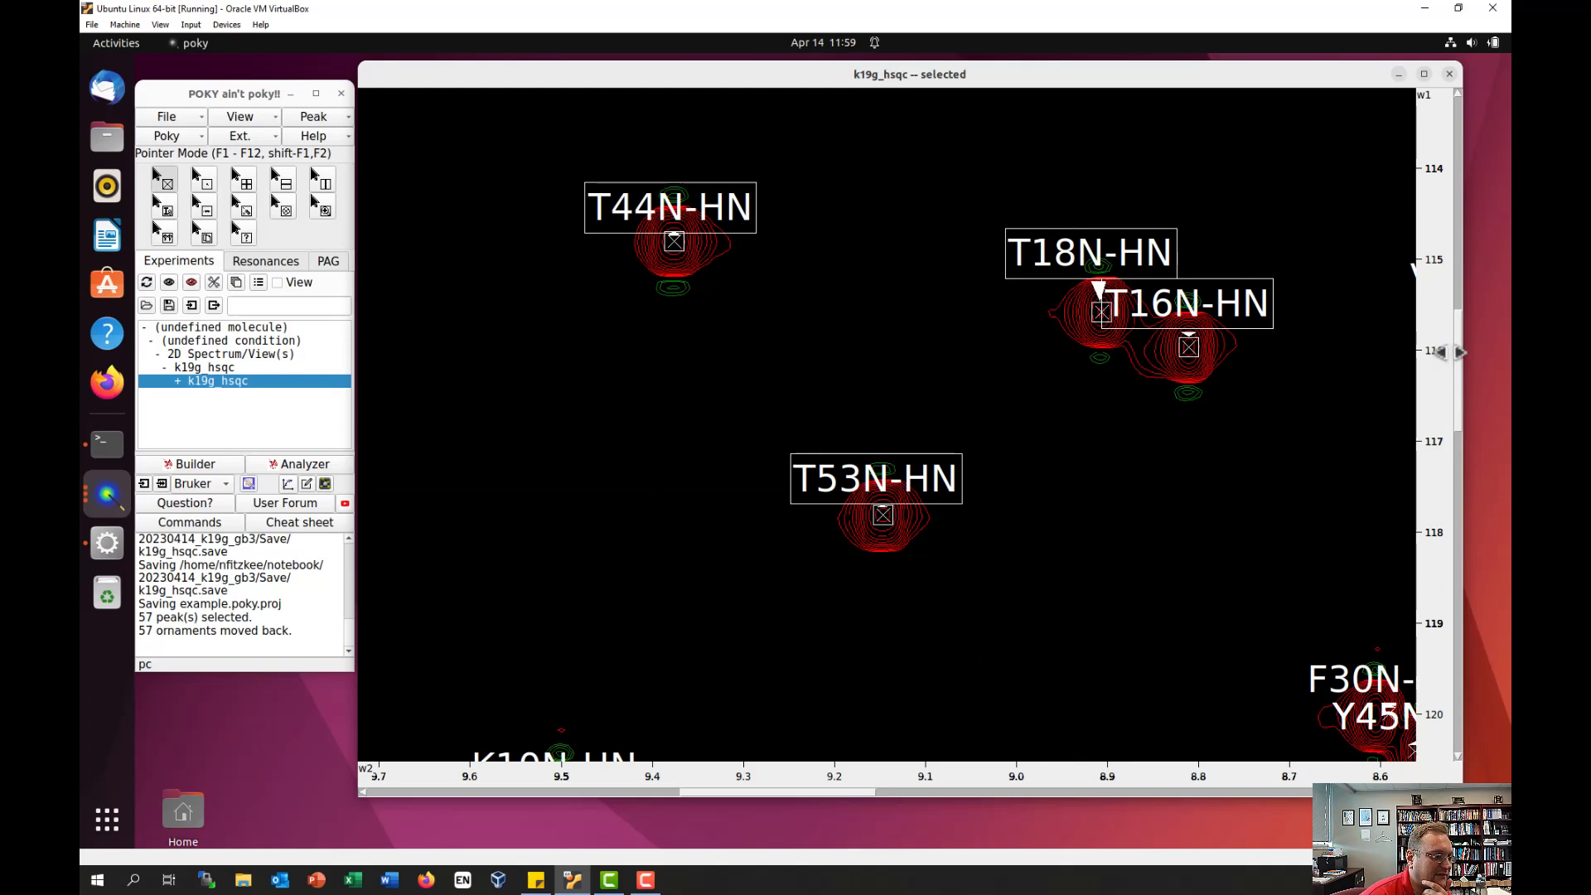
# Step: Select and center the K10N, D36N, A34N, K4N, K31N, Y3N, A20N and I7N peaks on their contour maxima
pyautogui.moveTo(1463, 377); pyautogui.dragTo(1455, 479)
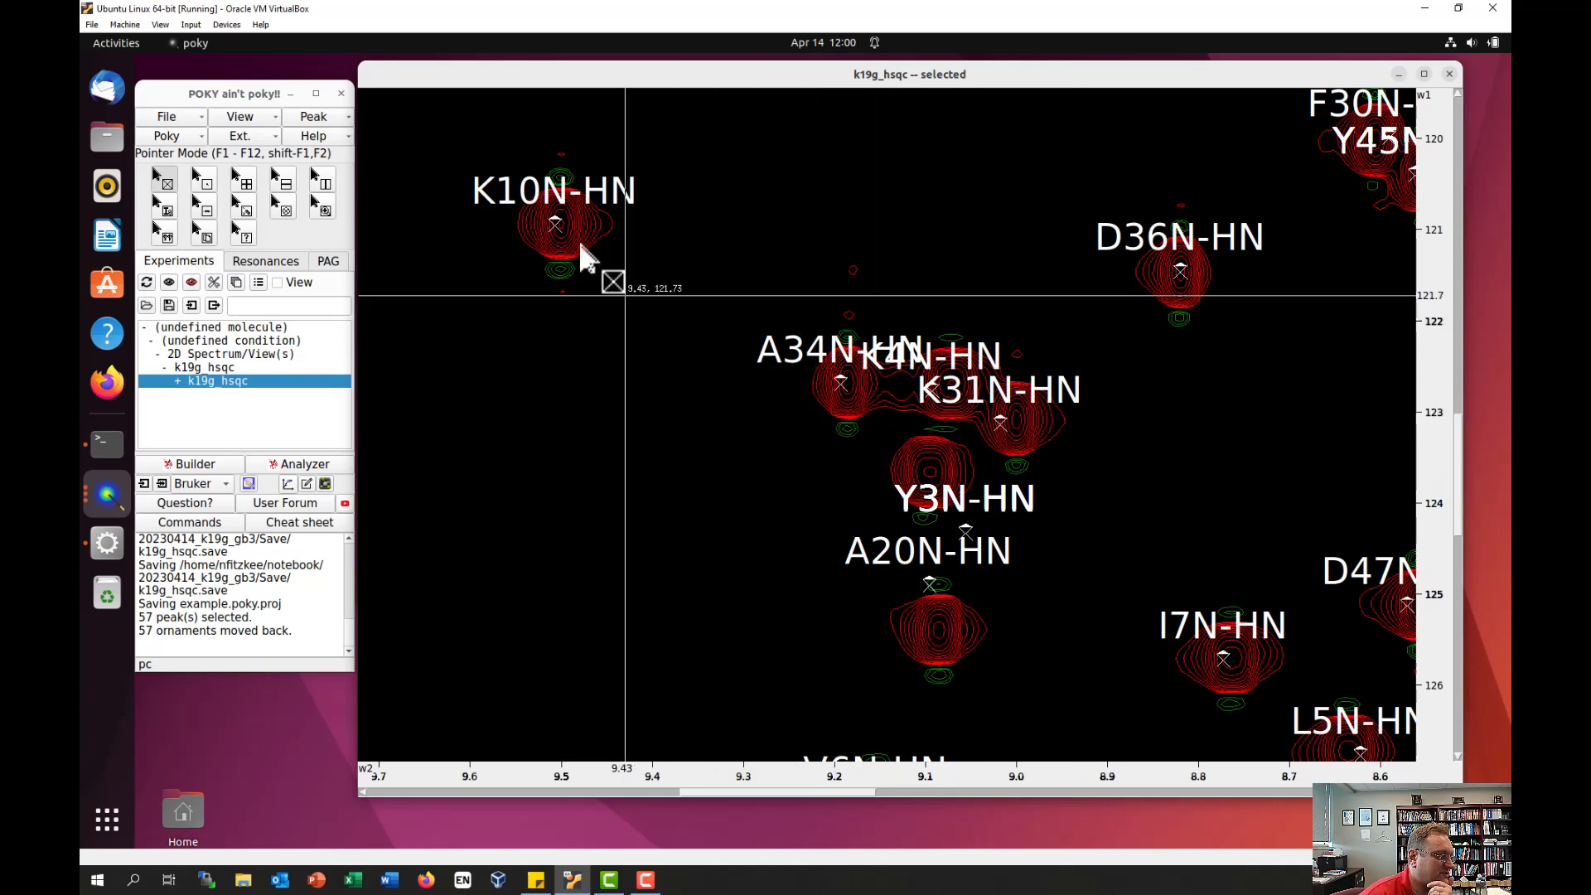
pyautogui.moveTo(468, 130); pyautogui.dragTo(1285, 729)
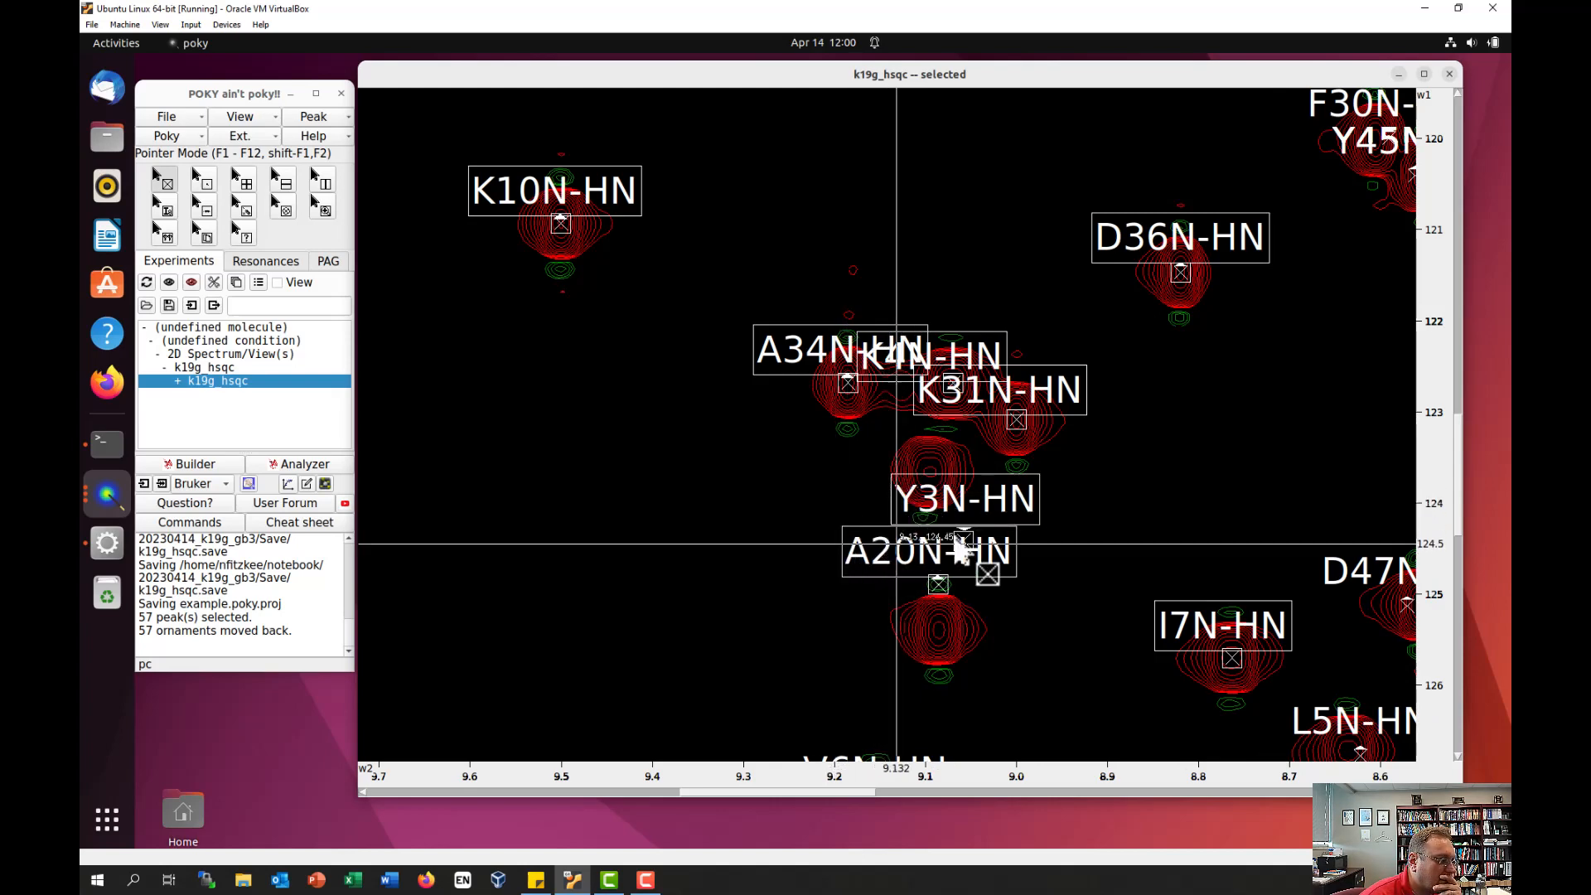
# Step: Move the Y3N-HN and A20N-HN labels into the empty areas on either side of their peaks
pyautogui.moveTo(965, 527); pyautogui.dragTo(1029, 505)
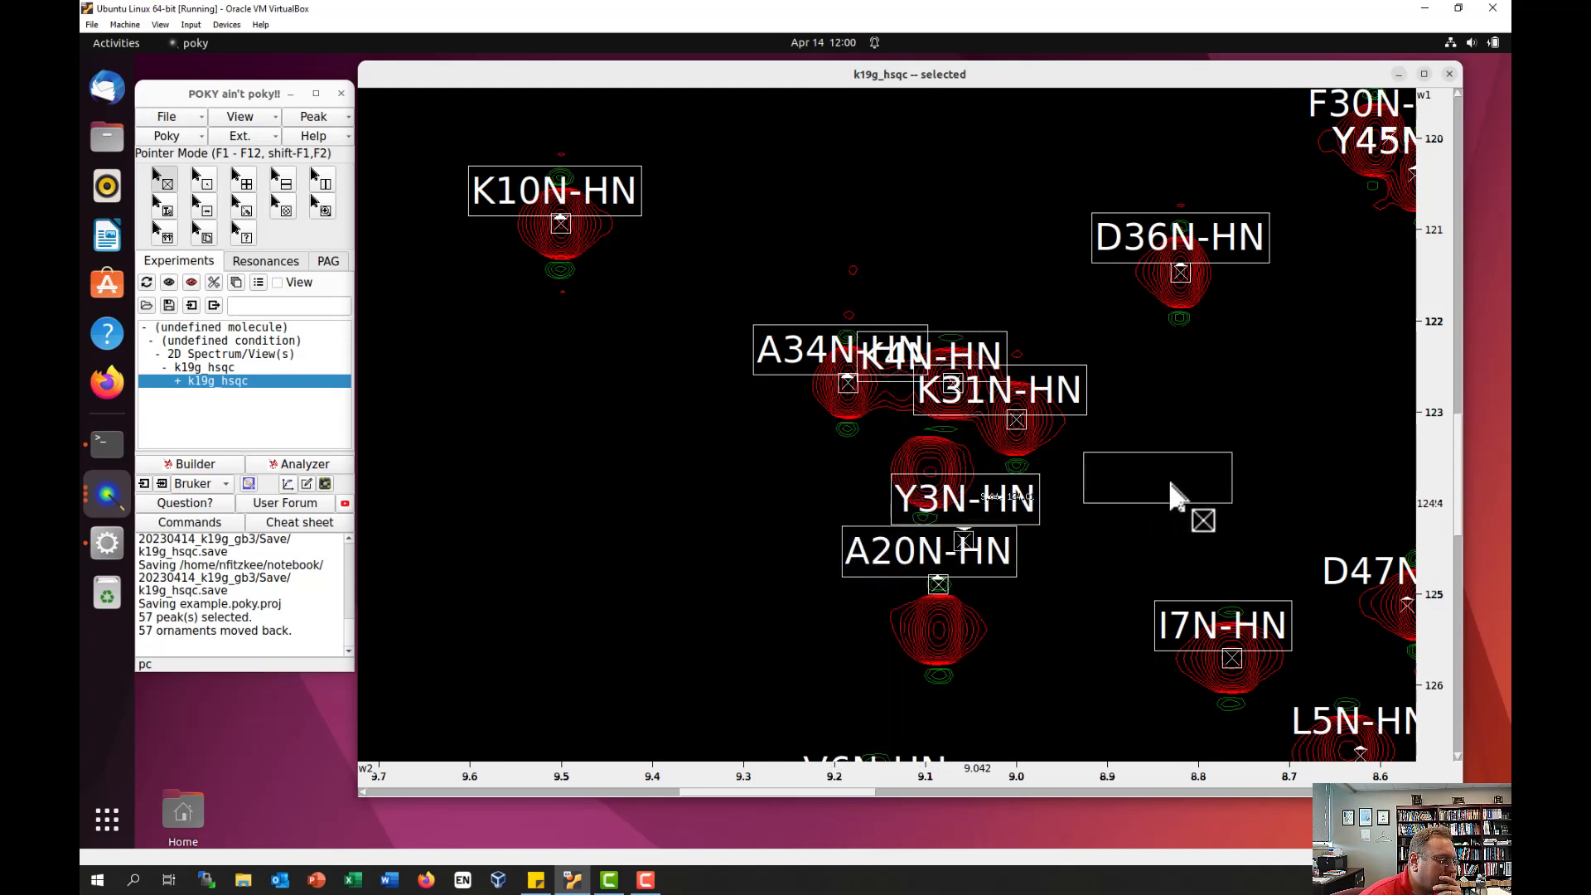
pyautogui.moveTo(1171, 489); pyautogui.dragTo(1170, 491)
pyautogui.moveTo(910, 555); pyautogui.dragTo(706, 575)
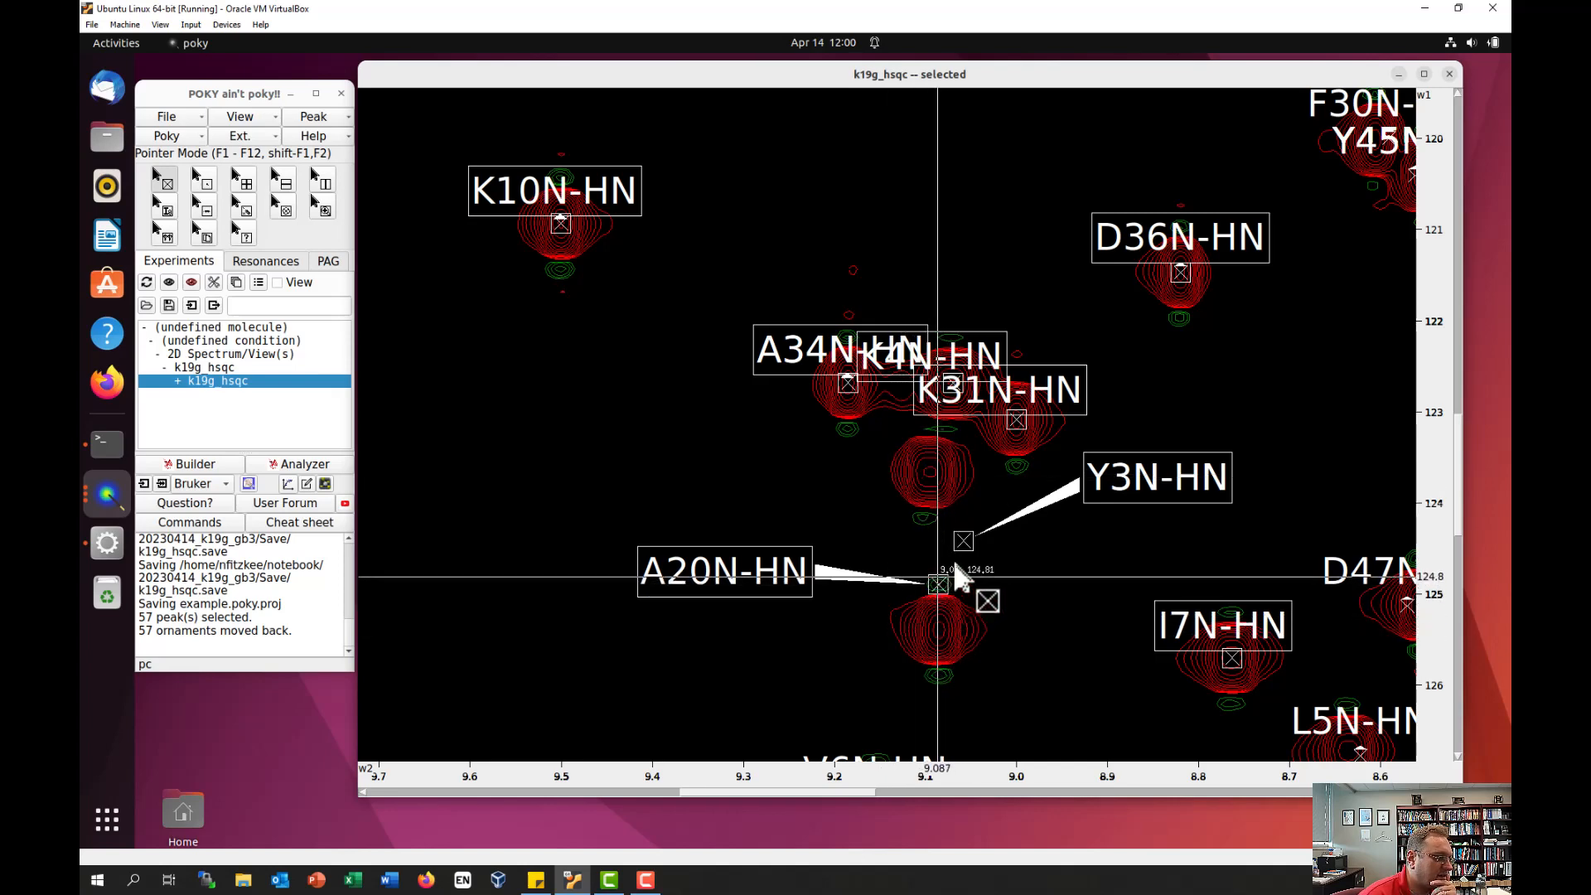
# Step: Move the Y3N-HN and A20N-HN peak markers onto their nearby contours and center the A20N-HN peak
pyautogui.moveTo(931, 497); pyautogui.dragTo(929, 472)
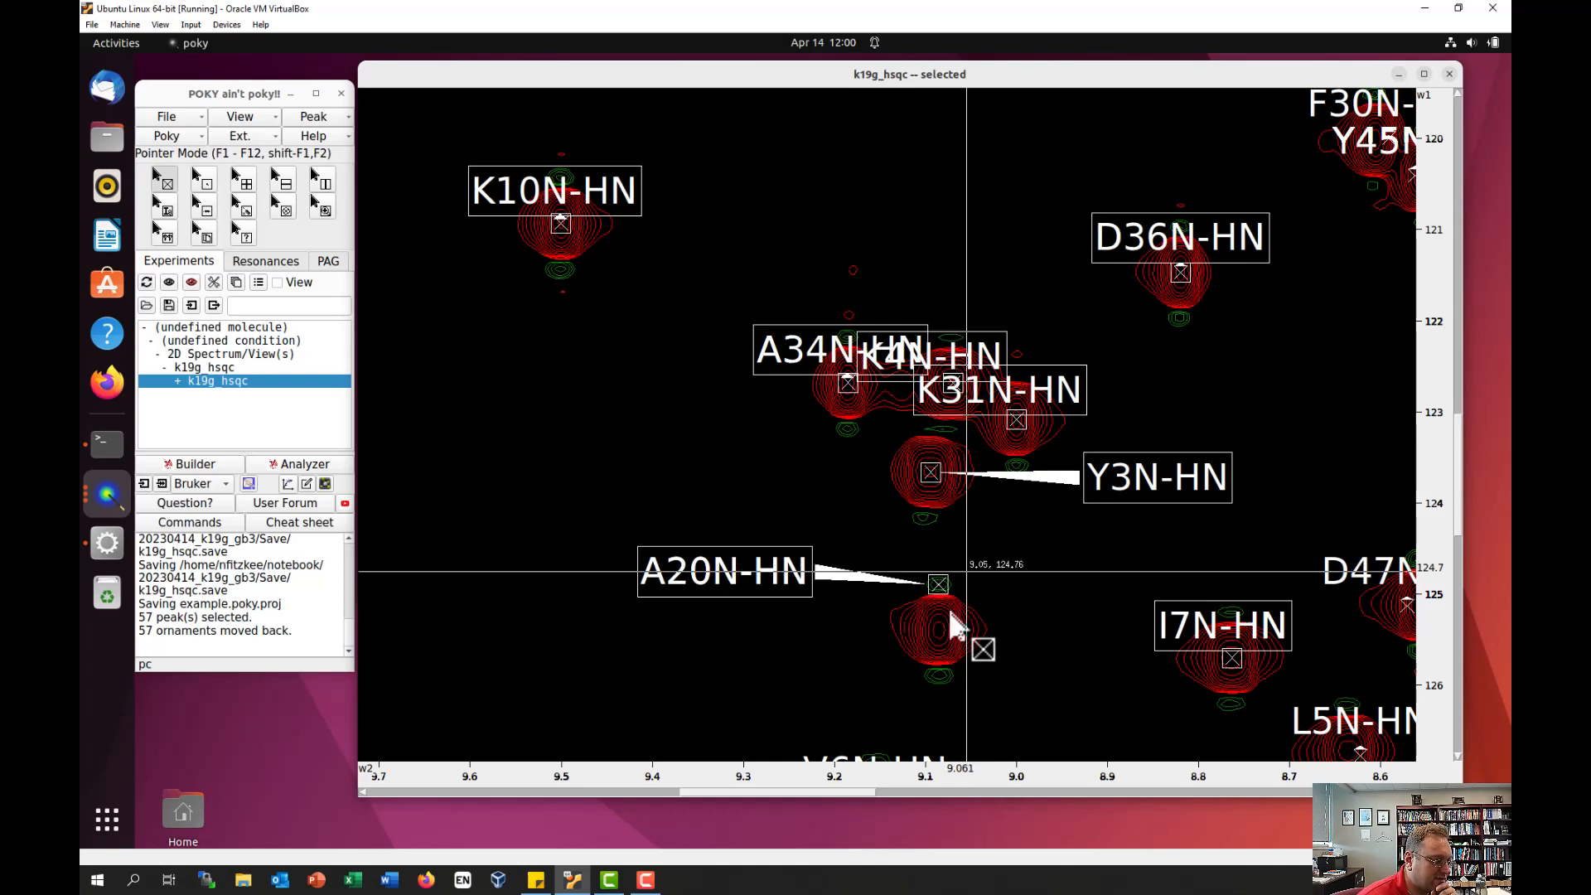
pyautogui.click(1021, 568)
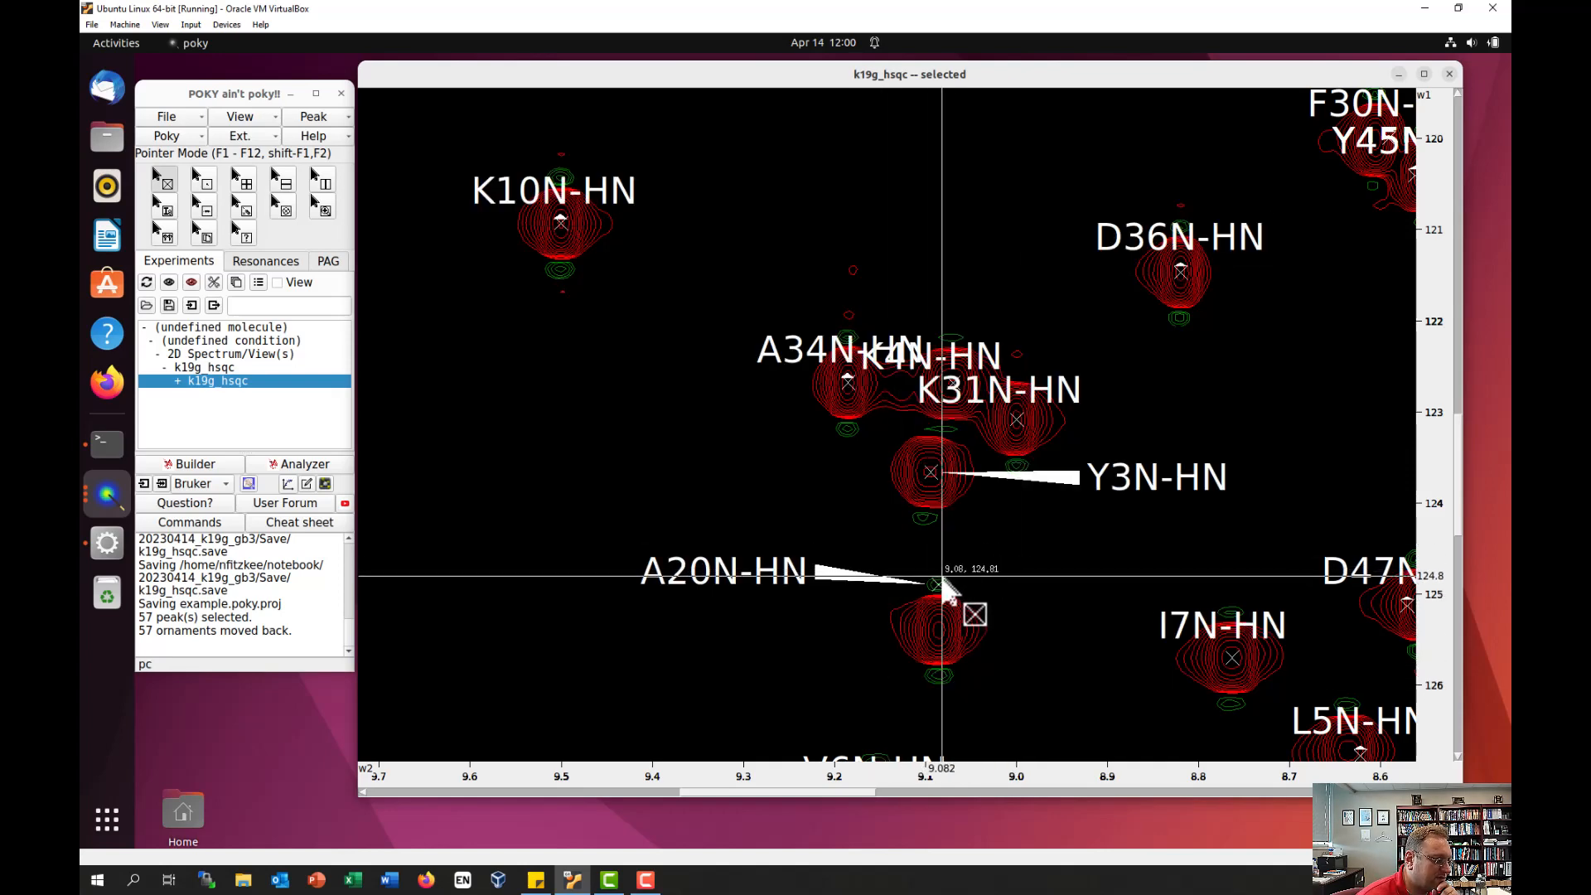
pyautogui.moveTo(937, 585); pyautogui.dragTo(937, 631)
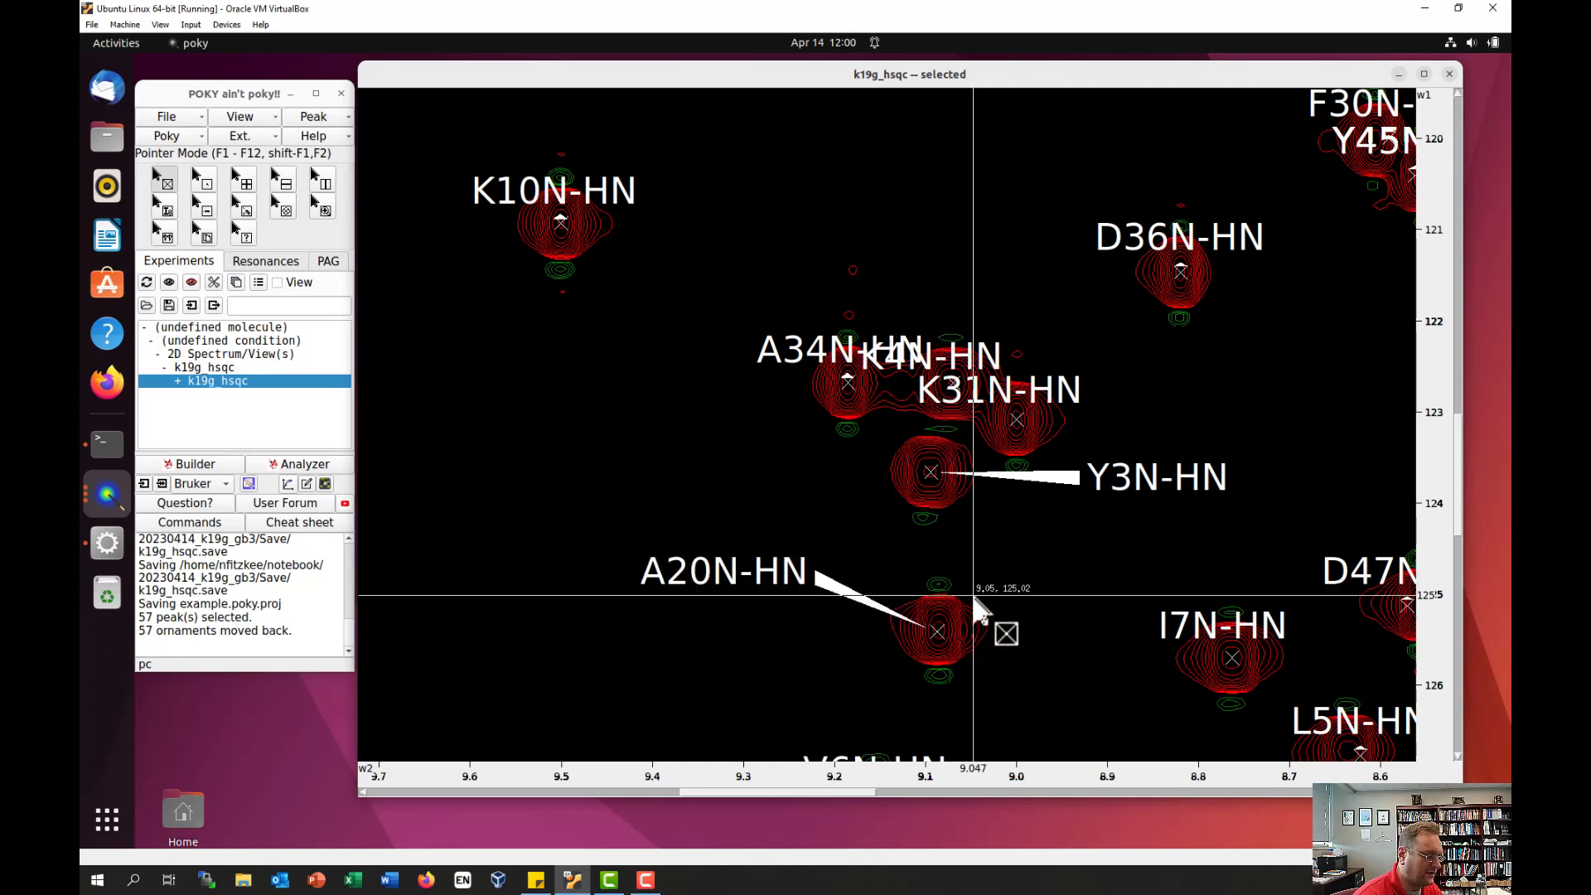
pyautogui.press('p')
pyautogui.press('c')
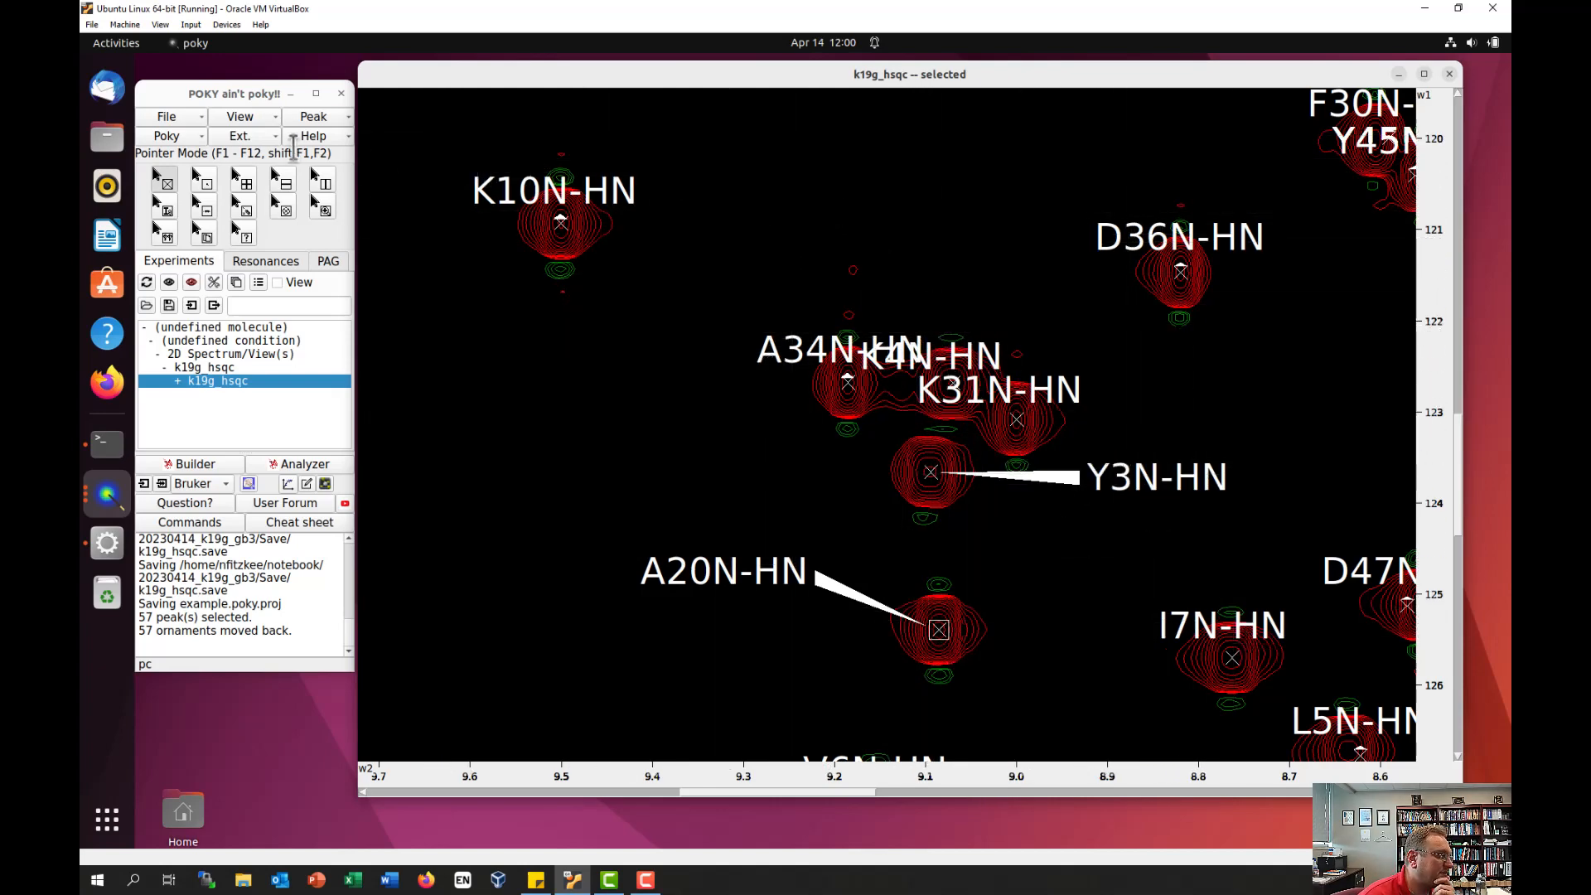
# Step: Show the contour scale alongside the k19g_hsqc spectrum view
pyautogui.click(241, 115)
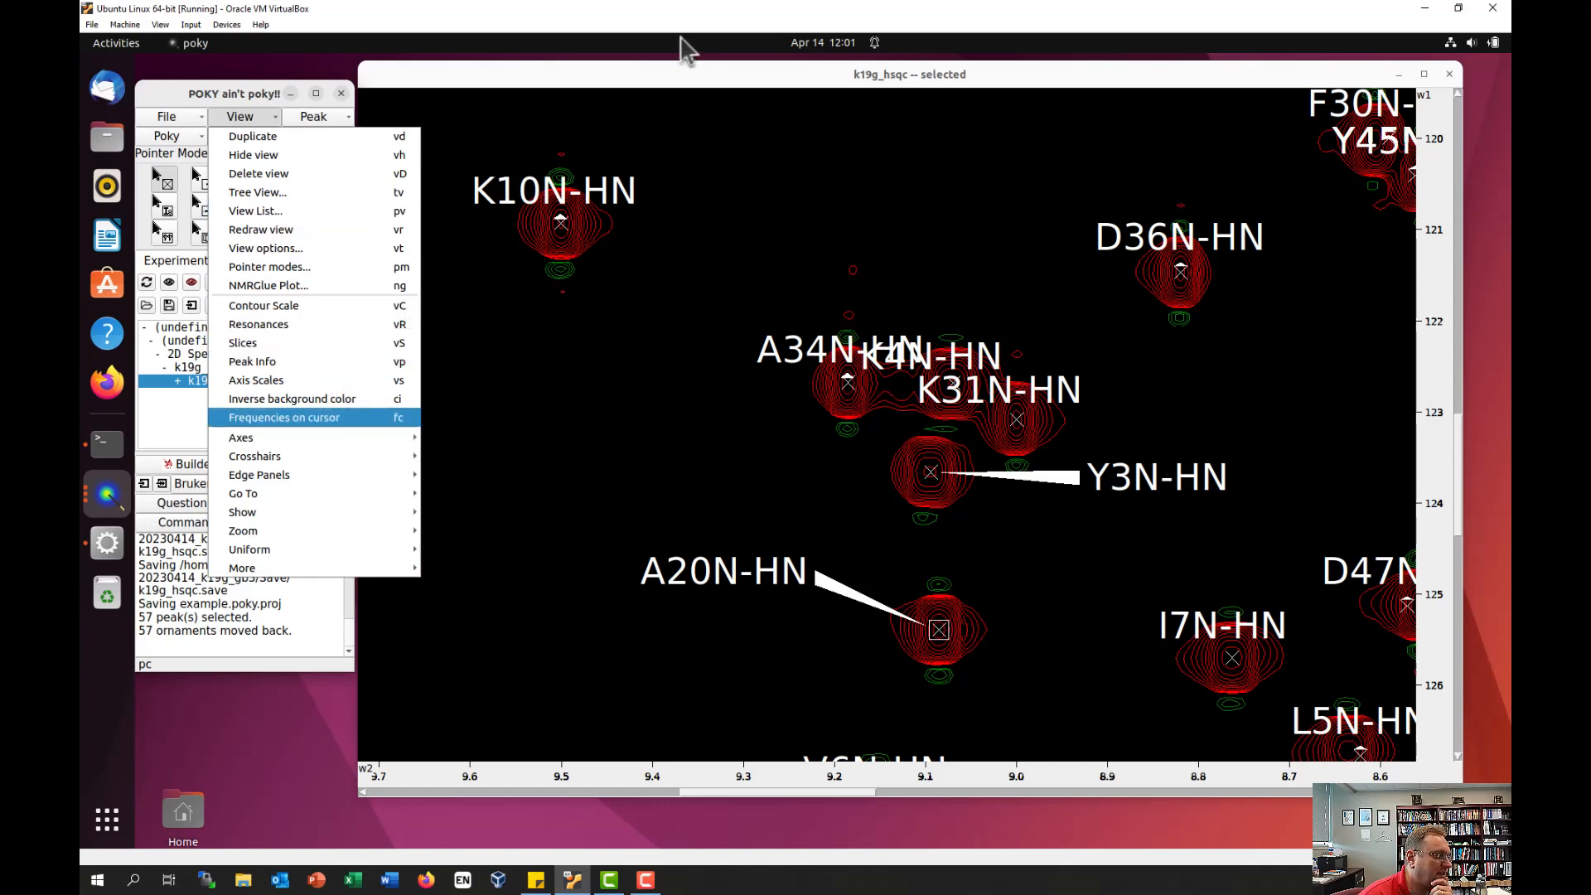
pyautogui.click(684, 66)
pyautogui.write('vC')
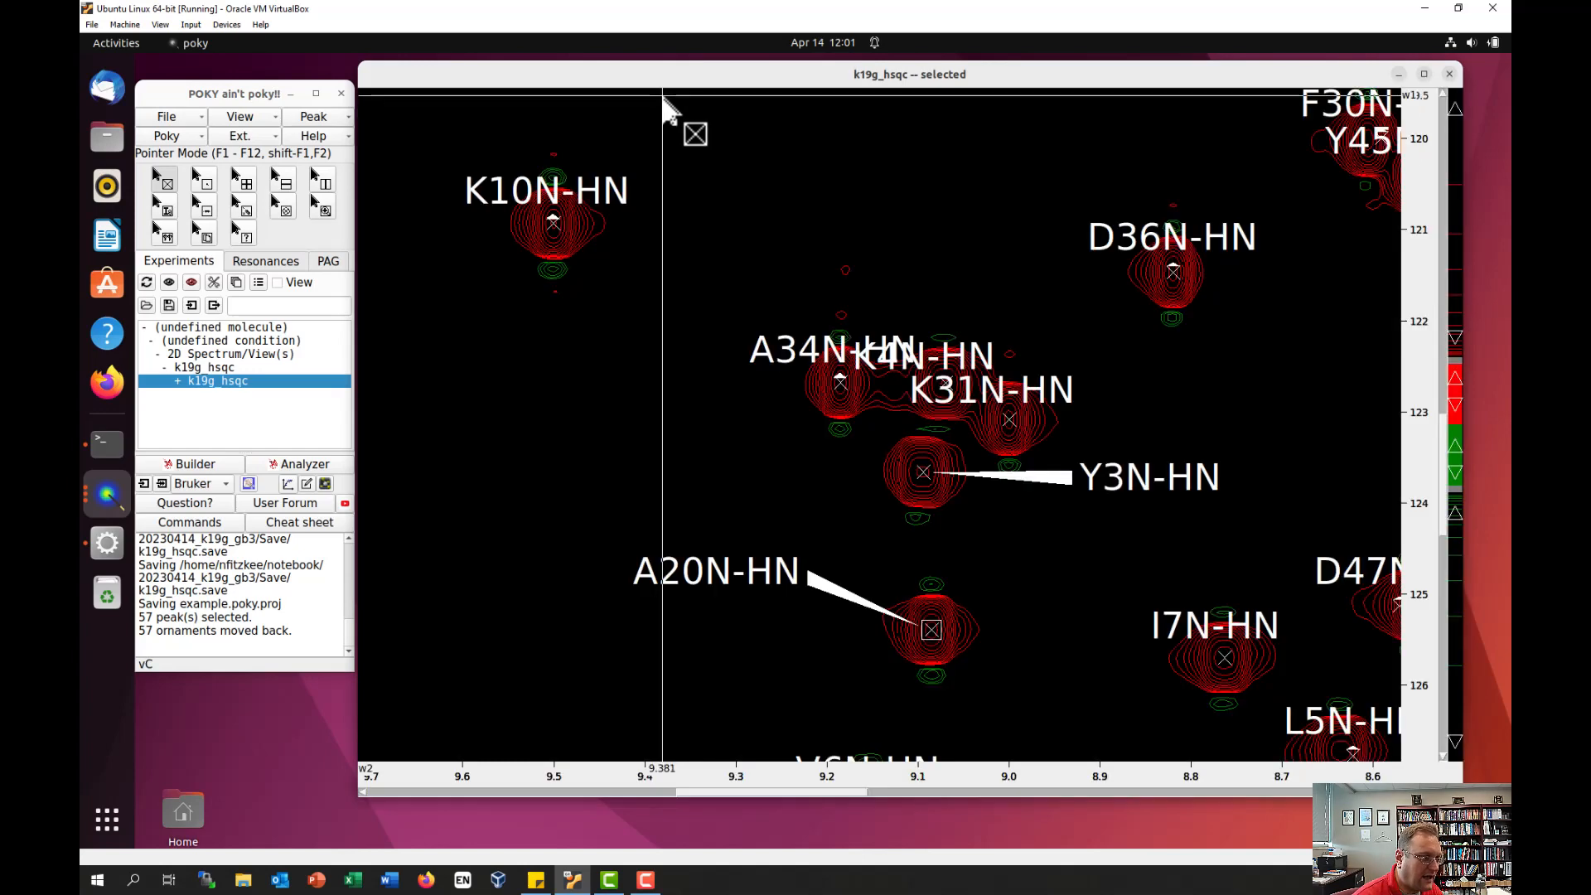
# Step: Adjust the positive and negative contour levels on the contour scale to suppress the weak red and green contours
pyautogui.click(1455, 381)
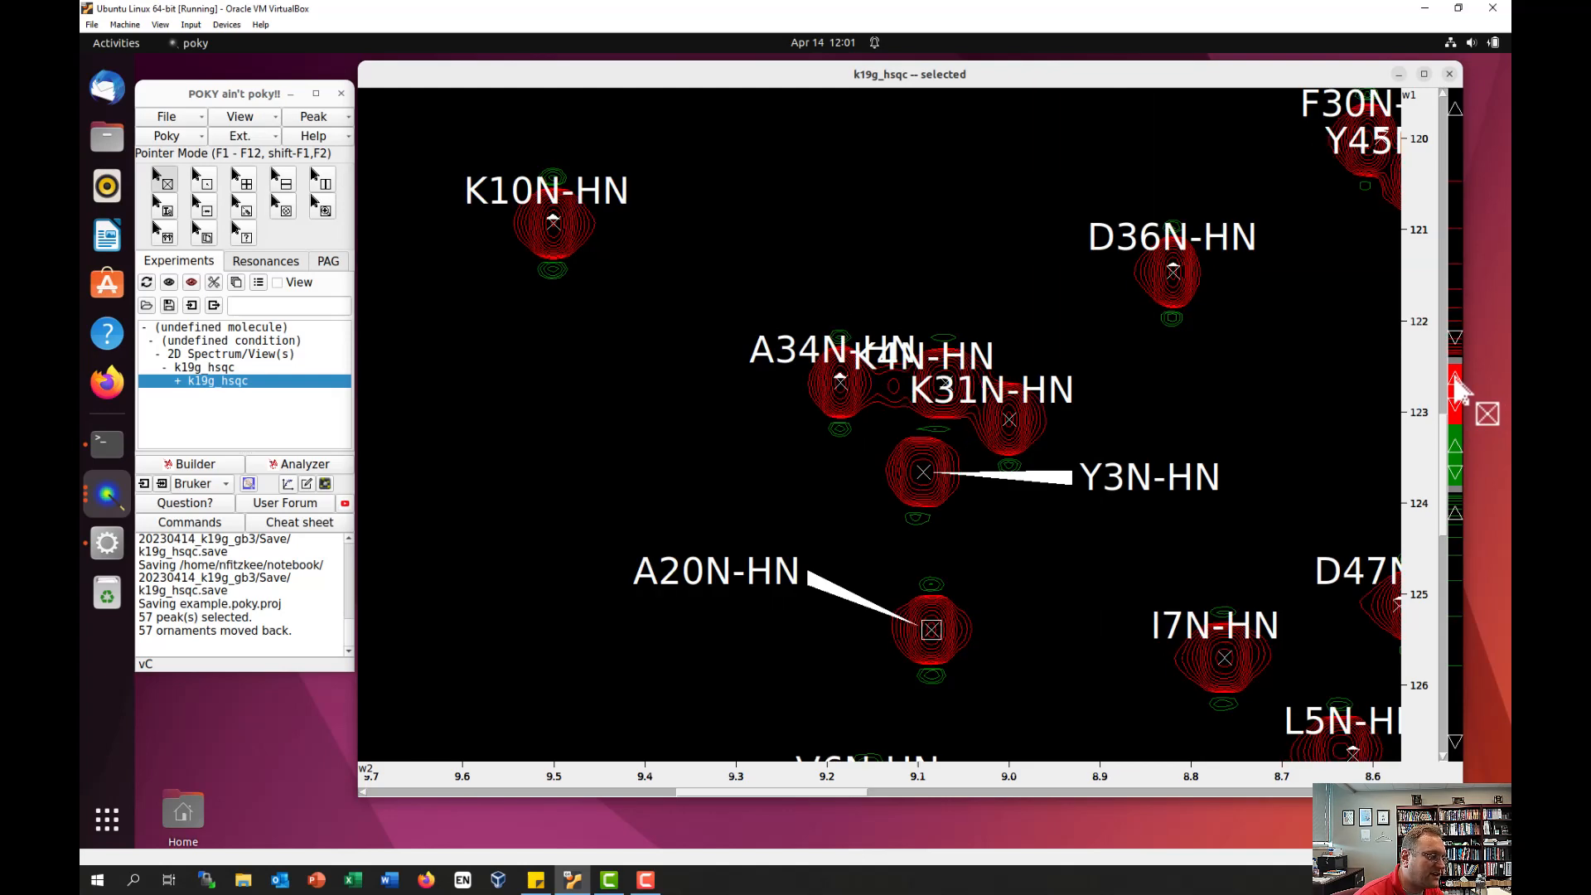
pyautogui.click(1456, 448)
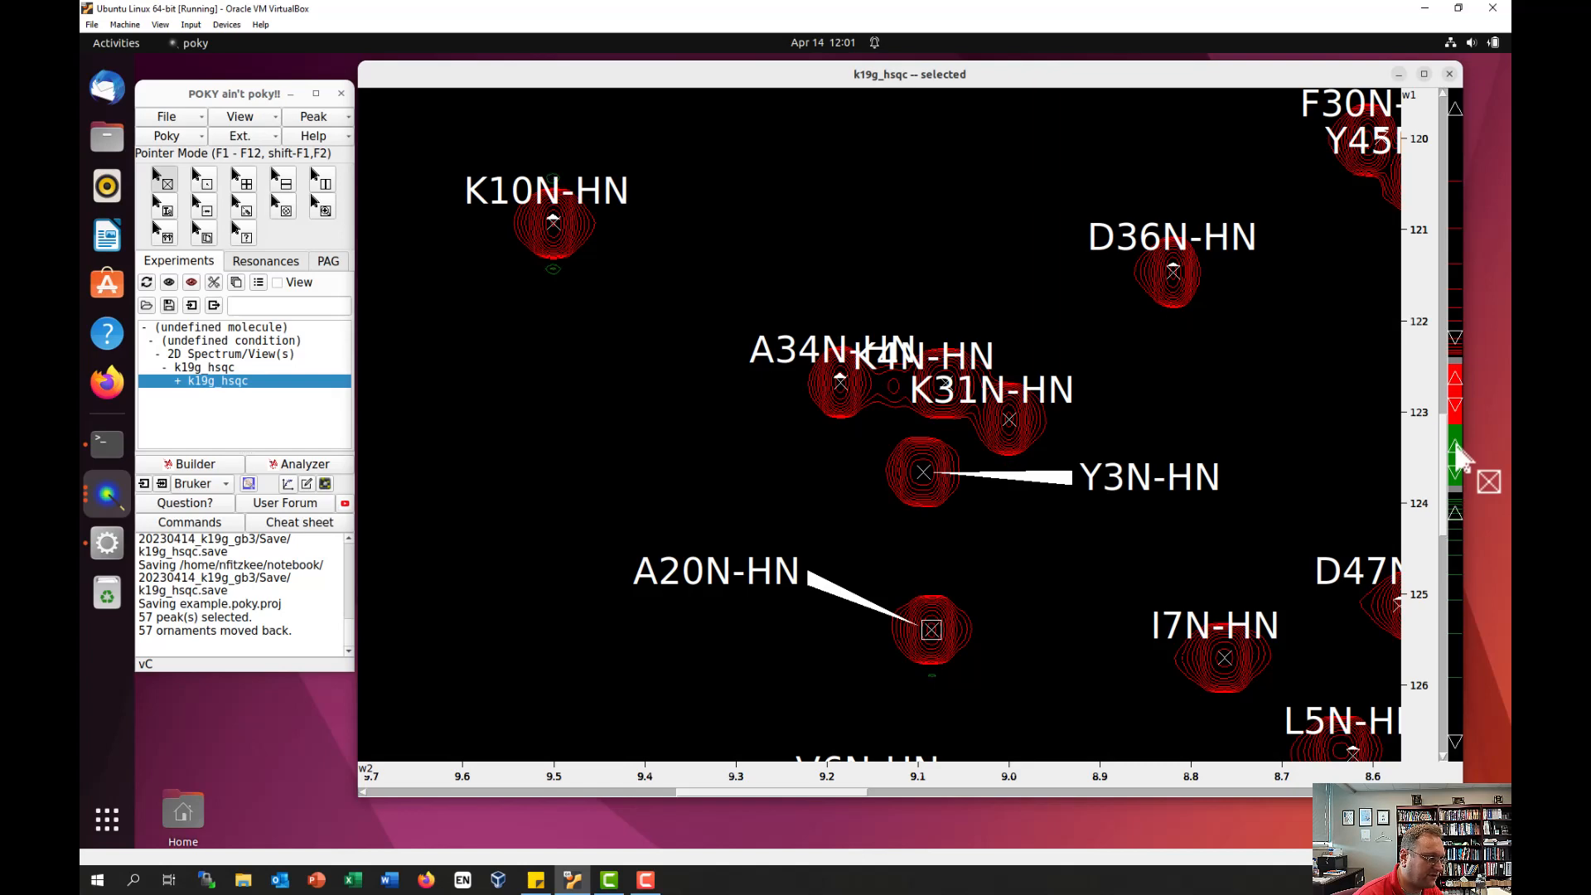
pyautogui.click(1455, 447)
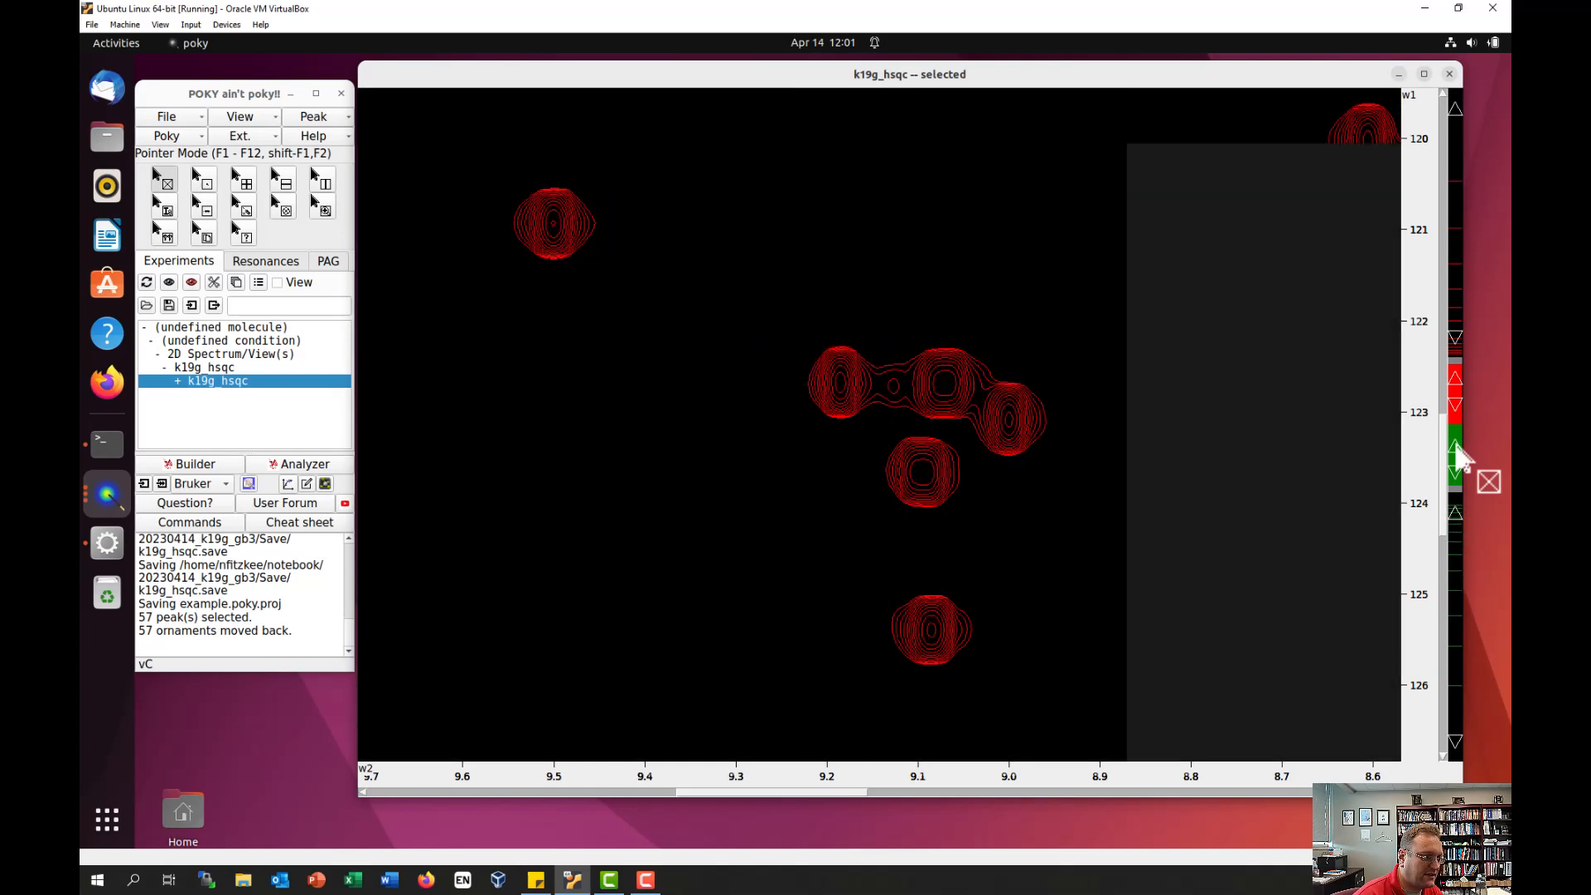
pyautogui.click(1451, 382)
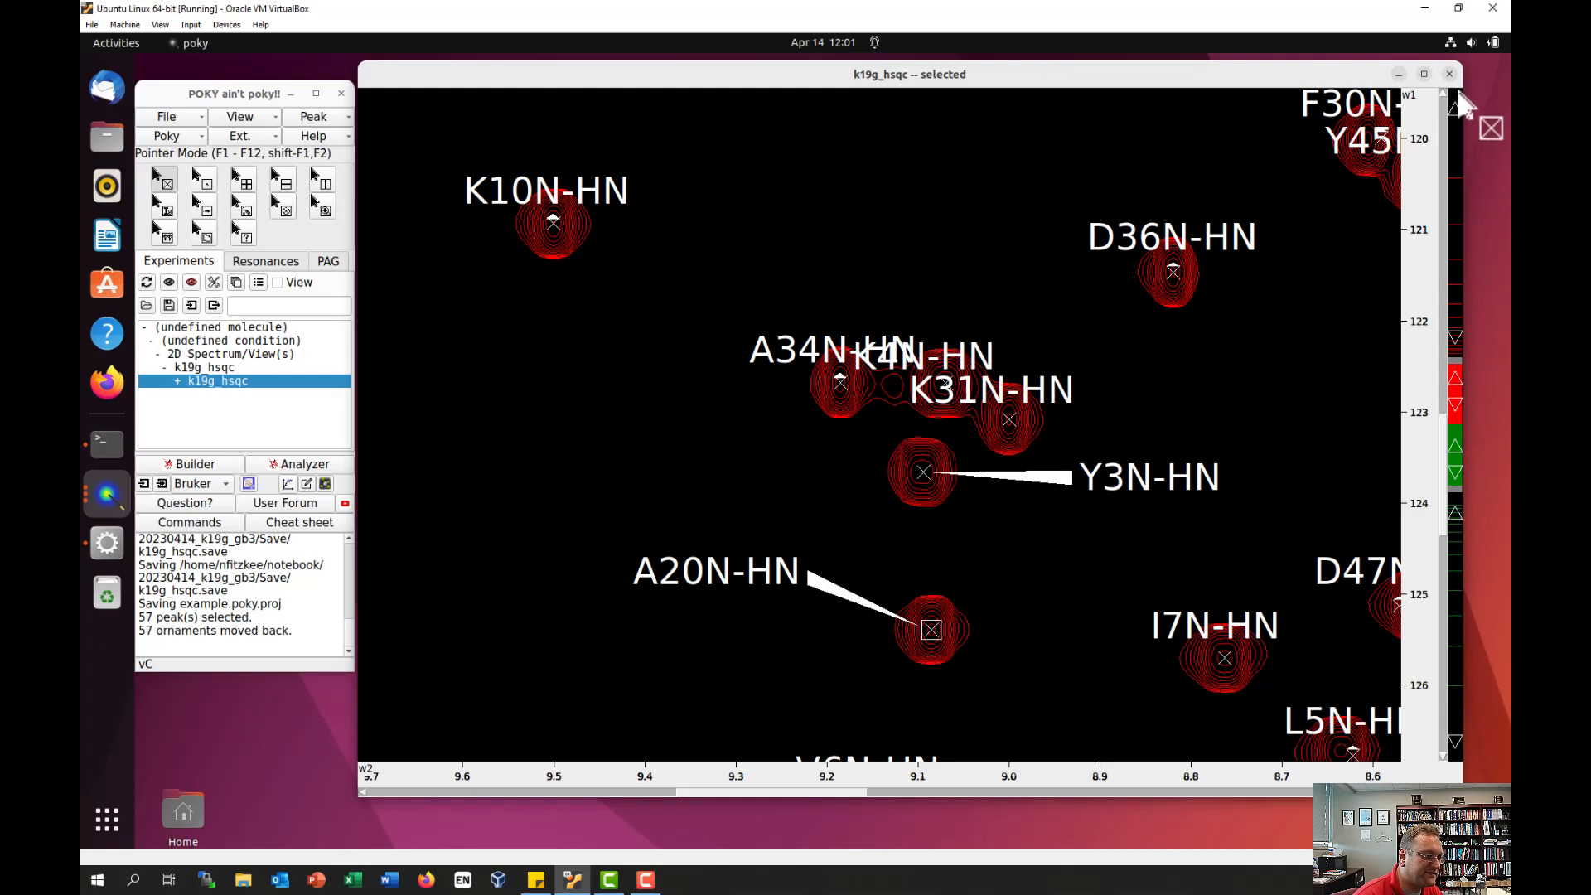
pyautogui.moveTo(1457, 96); pyautogui.dragTo(1442, 354)
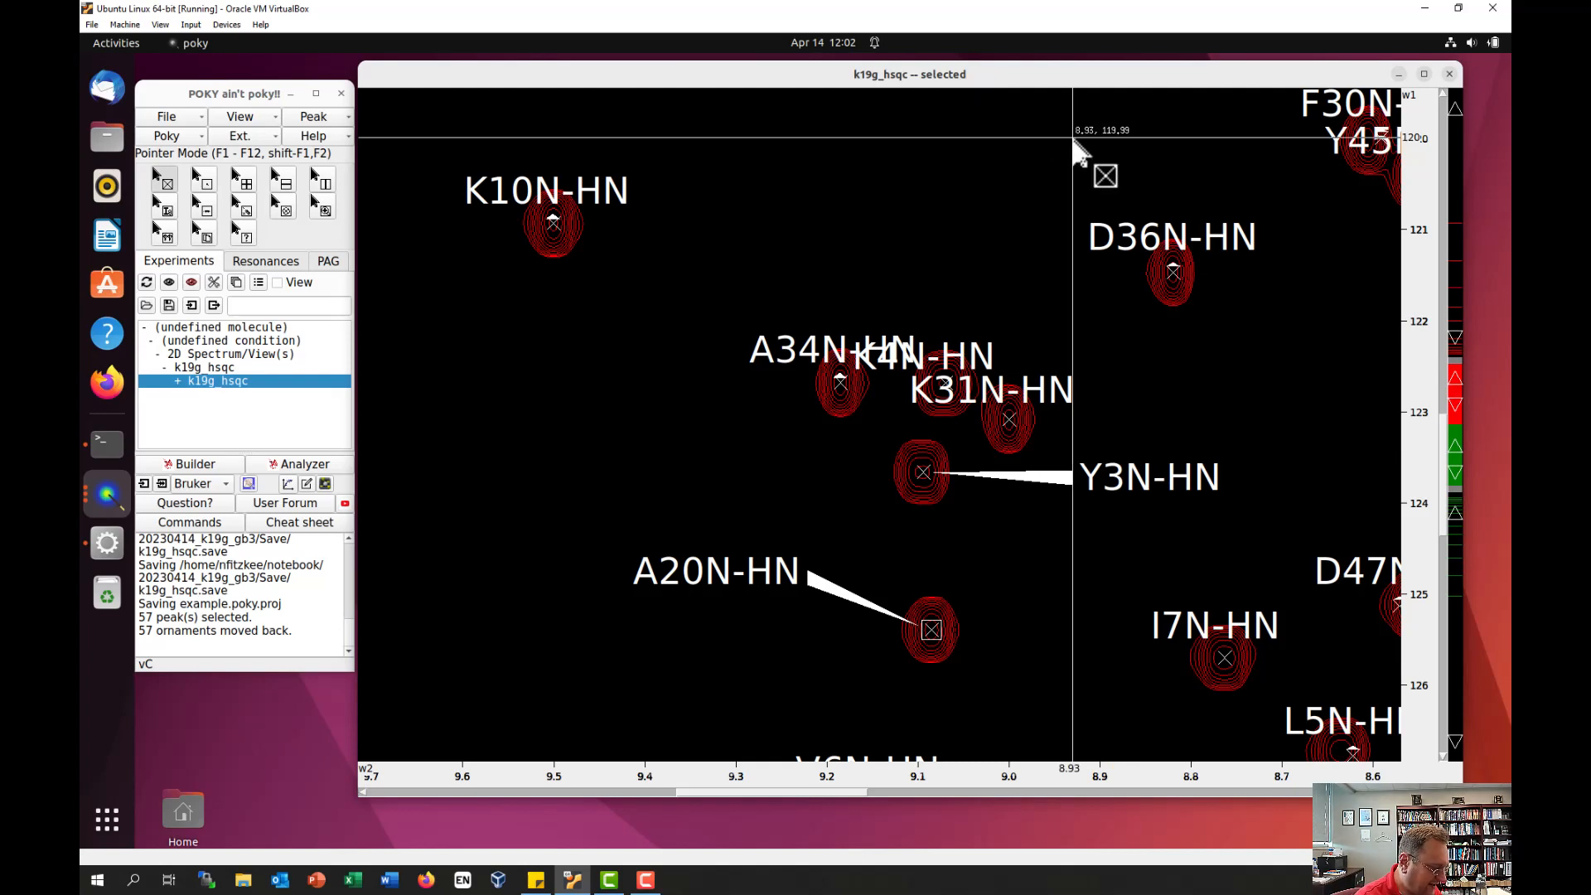
# Step: Set the positive contours to lowest 3e6, 14 levels and factor 1.25, and the lowest negative contour to -3e6
pyautogui.press('c')
pyautogui.press('t')
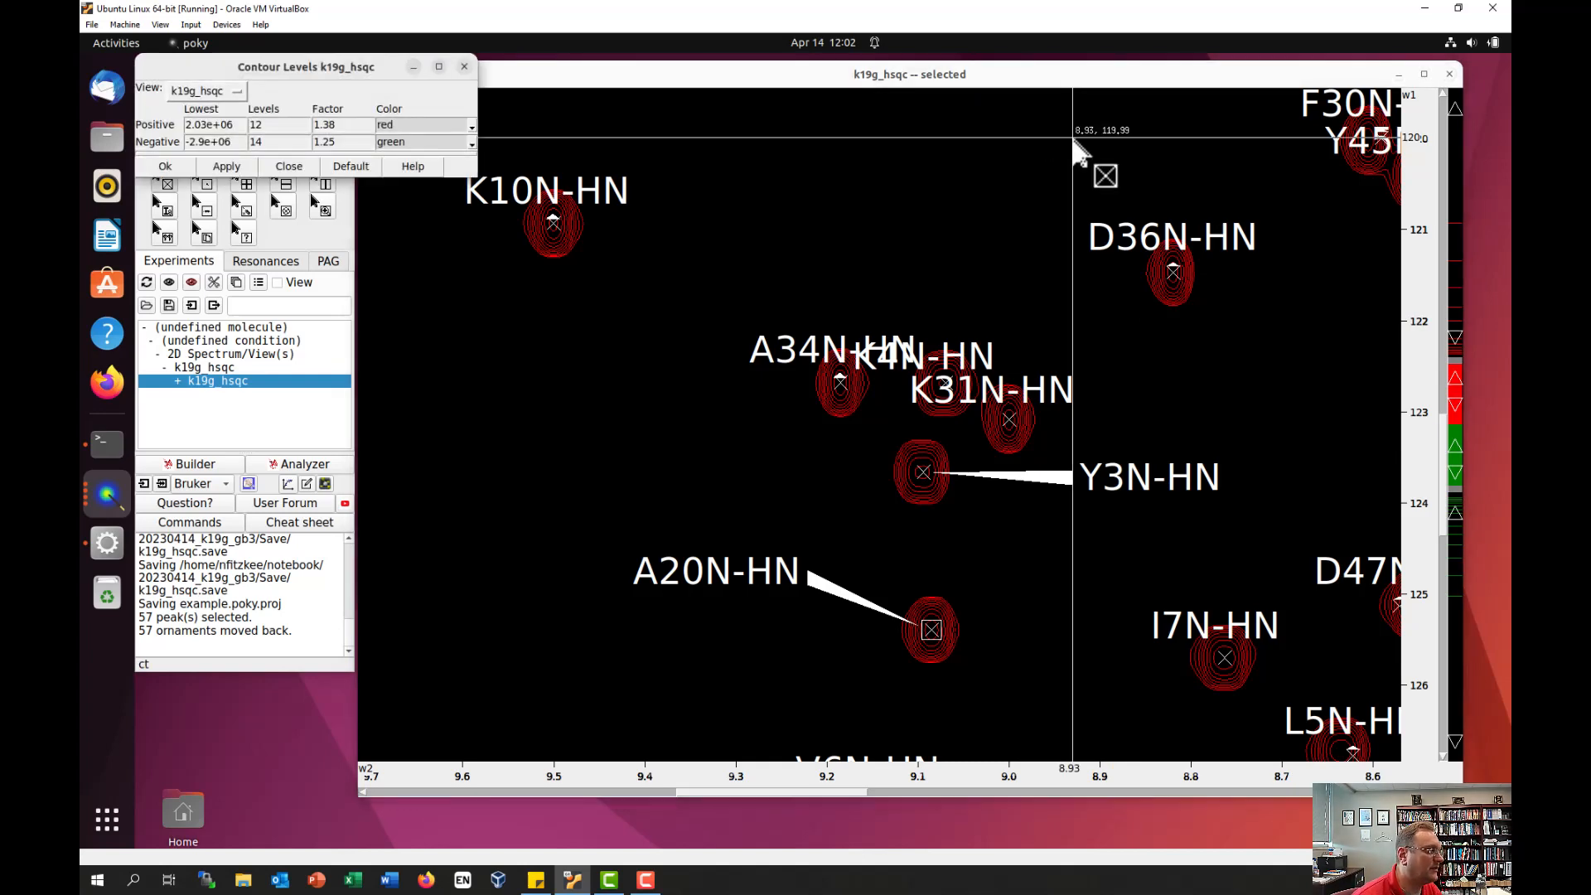
pyautogui.moveTo(305, 67); pyautogui.dragTo(706, 110)
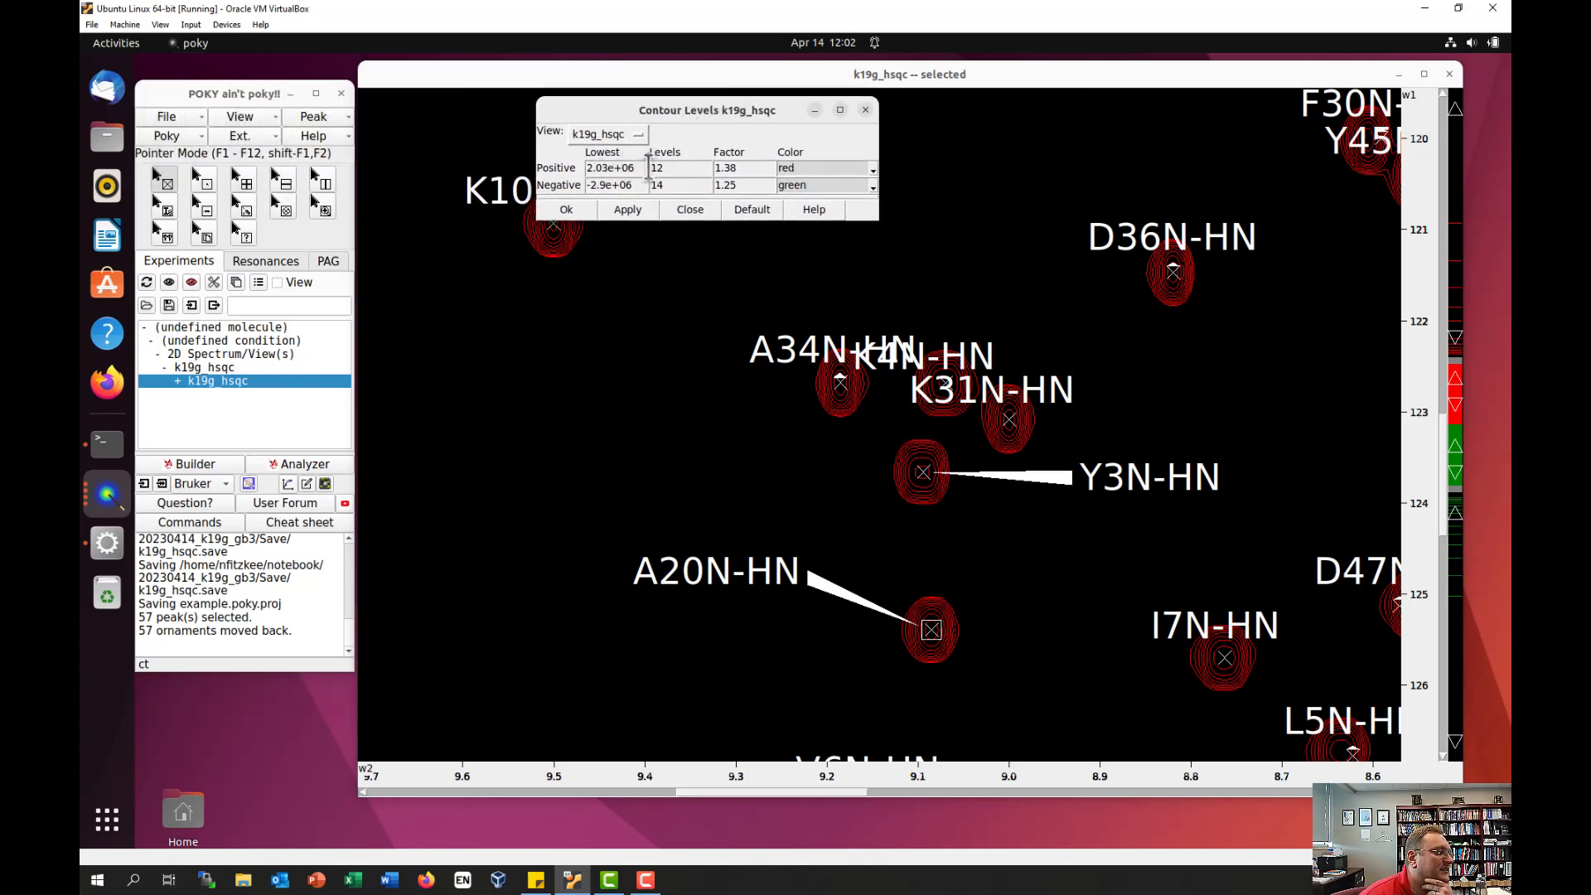
pyautogui.moveTo(643, 169); pyautogui.dragTo(532, 162)
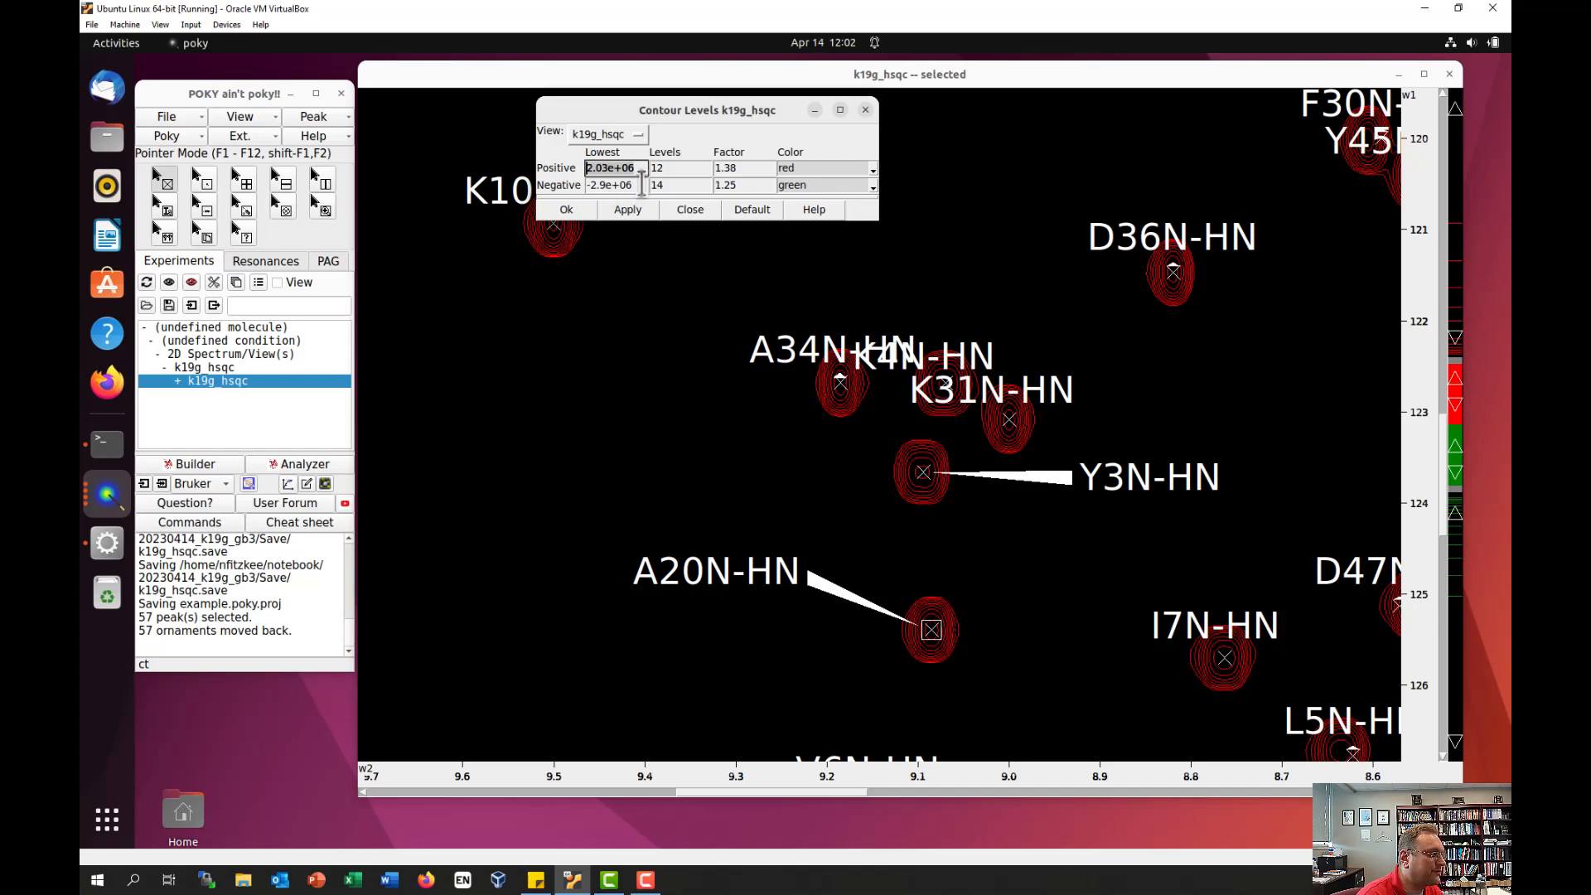
pyautogui.press('Tab')
pyautogui.write('14')
pyautogui.press('Tab')
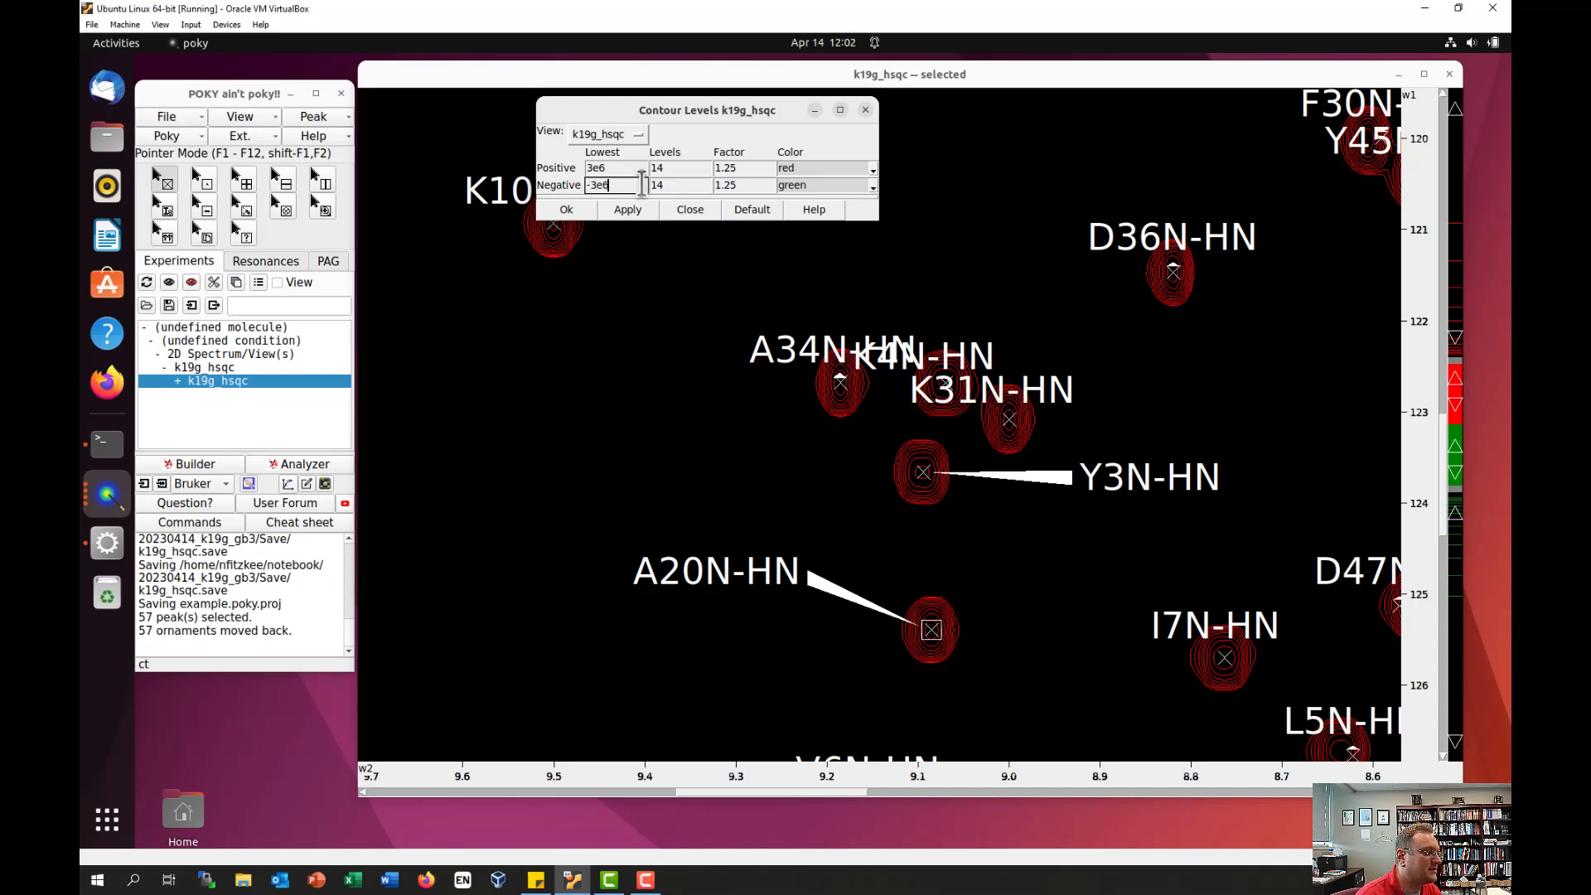
pyautogui.press('Tab')
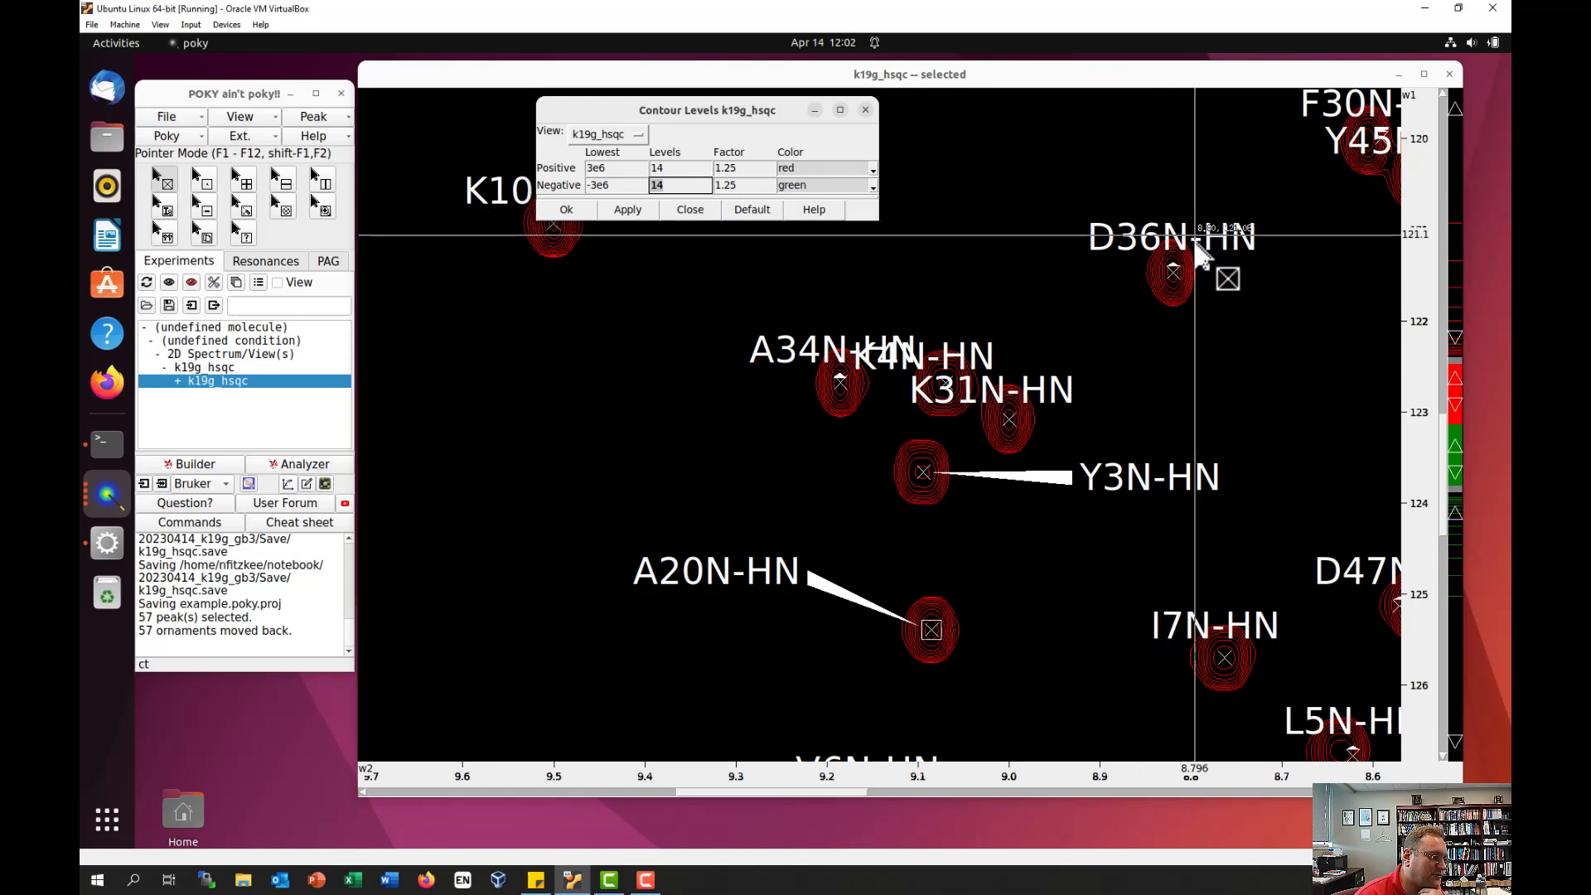
pyautogui.click(627, 217)
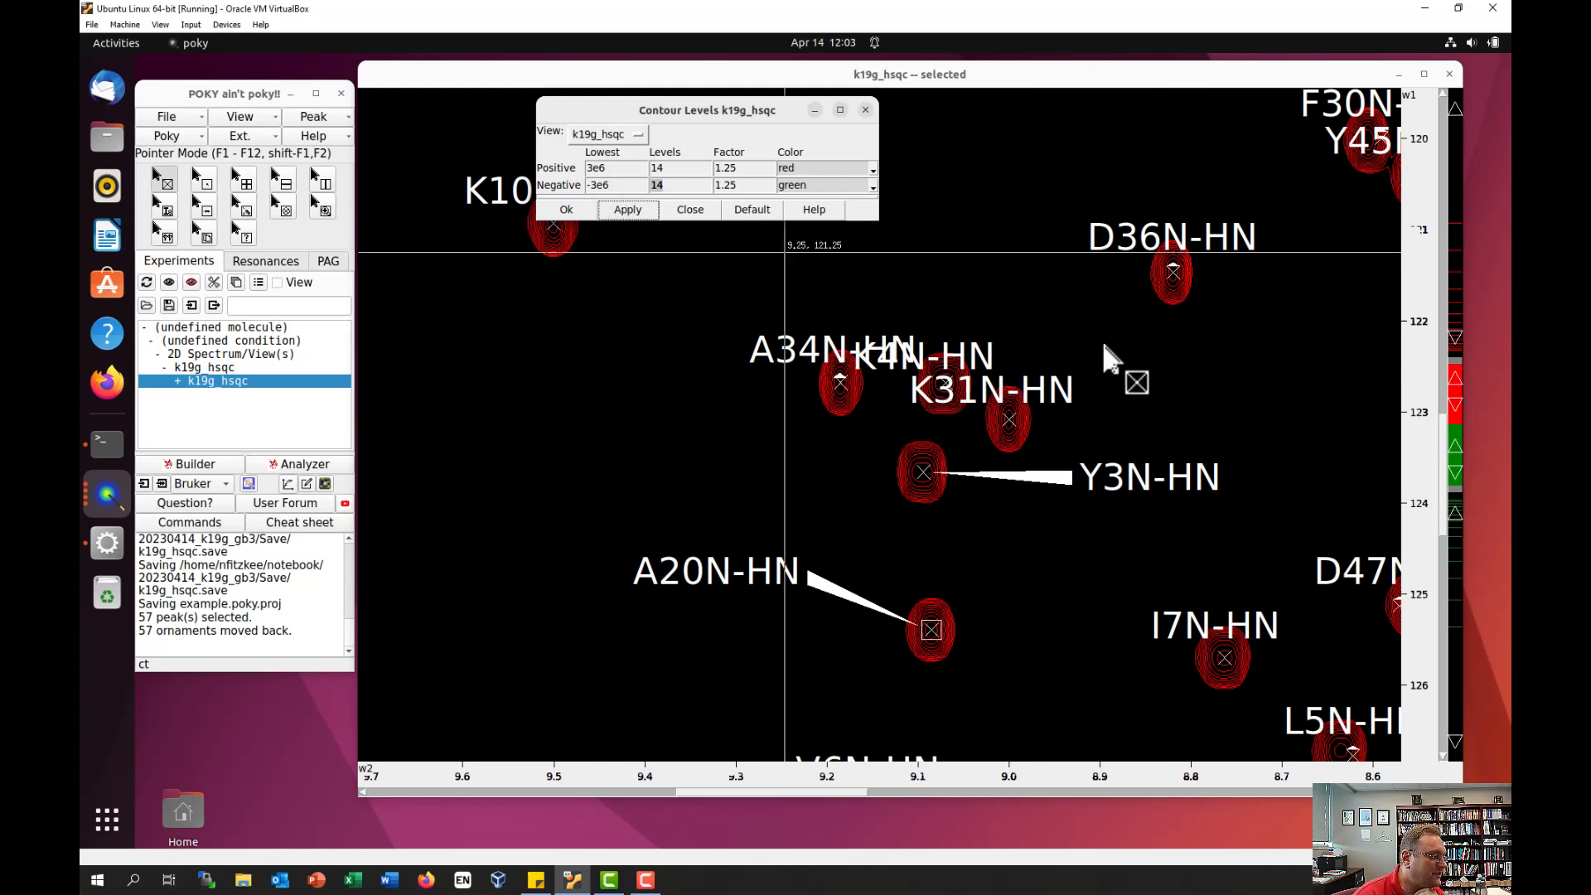
pyautogui.click(567, 210)
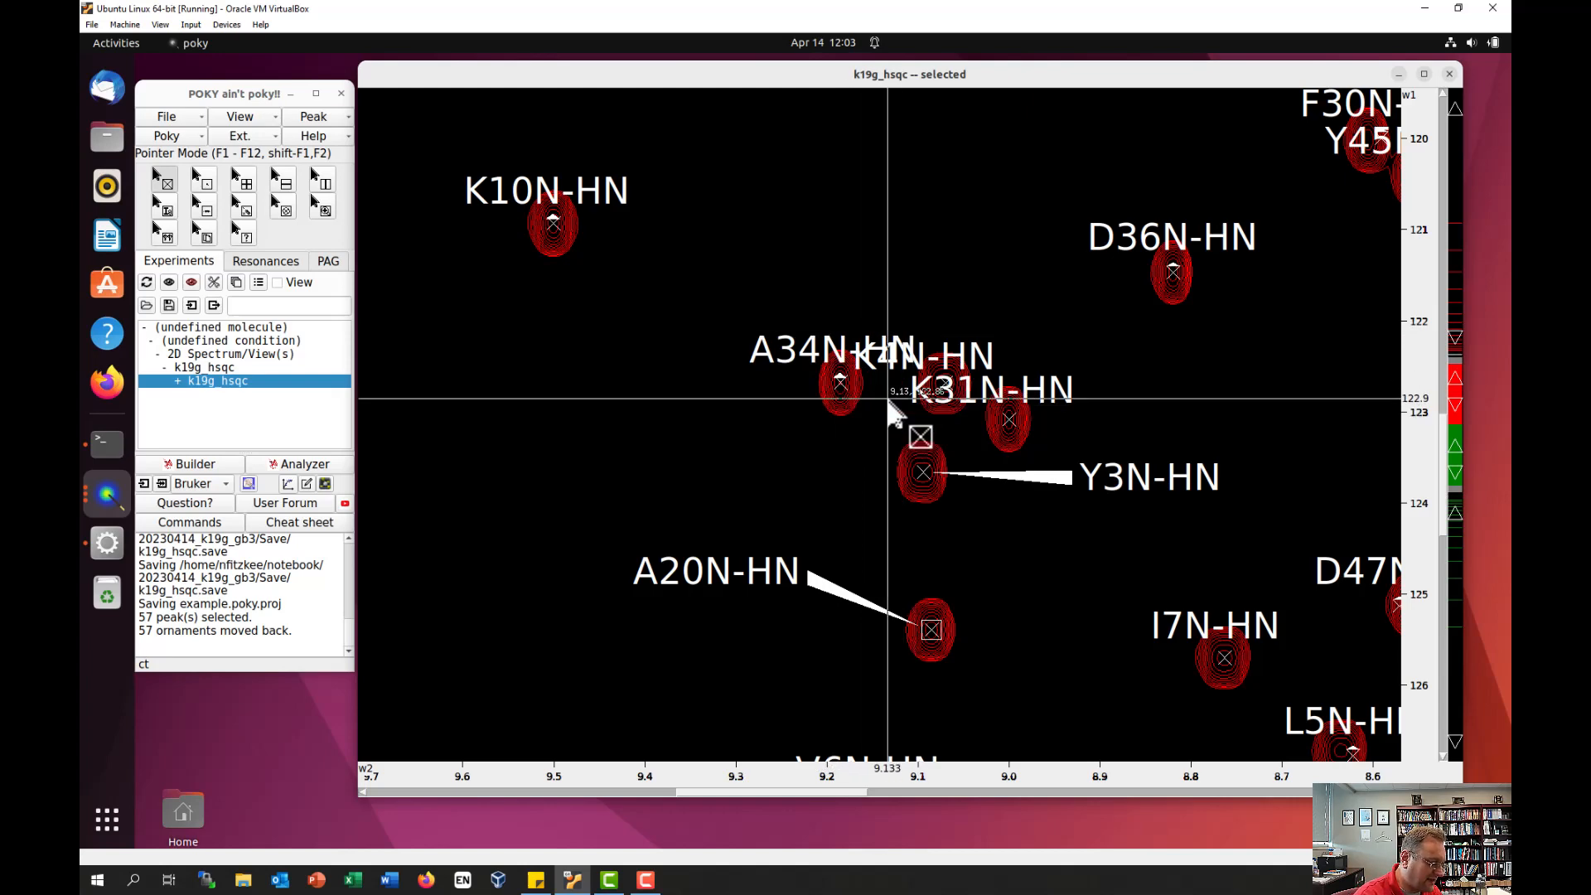
# Step: Unoverlap the peak labels and center the V6N-HN, L5N-HN, D40N-HN, N8N-HN and W43N-HN peaks on their contour maxima
pyautogui.press('l')
pyautogui.press('u')
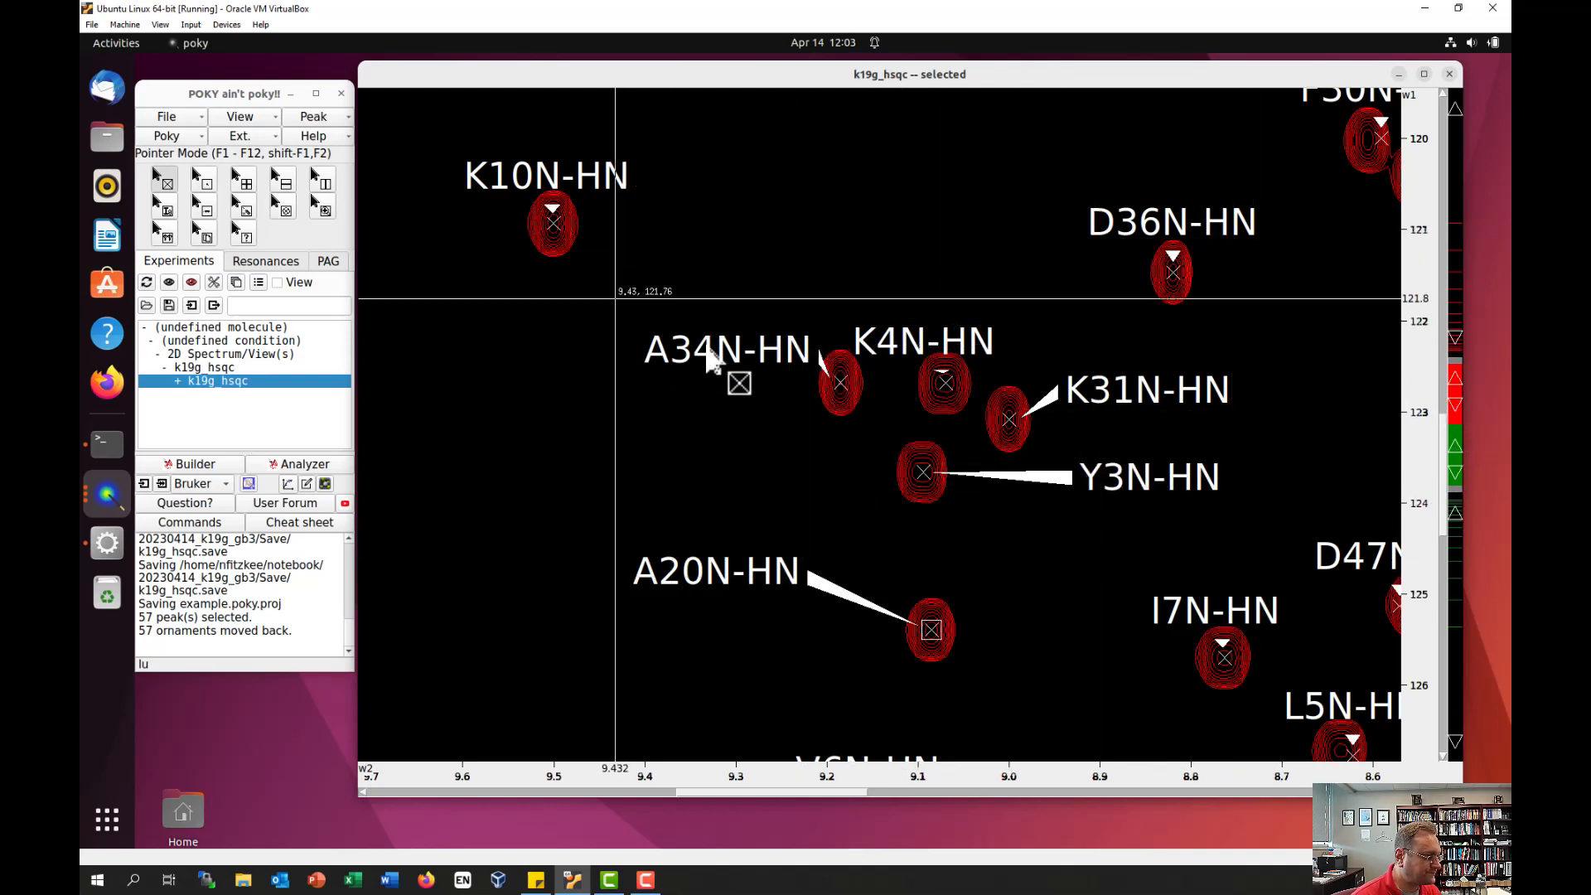
pyautogui.moveTo(1446, 450); pyautogui.dragTo(1454, 551)
pyautogui.moveTo(531, 191)
pyautogui.mouseDown()
pyautogui.moveTo(845, 249)
pyautogui.moveTo(1371, 545)
pyautogui.moveTo(1379, 664)
pyautogui.moveTo(1359, 719)
pyautogui.mouseUp()
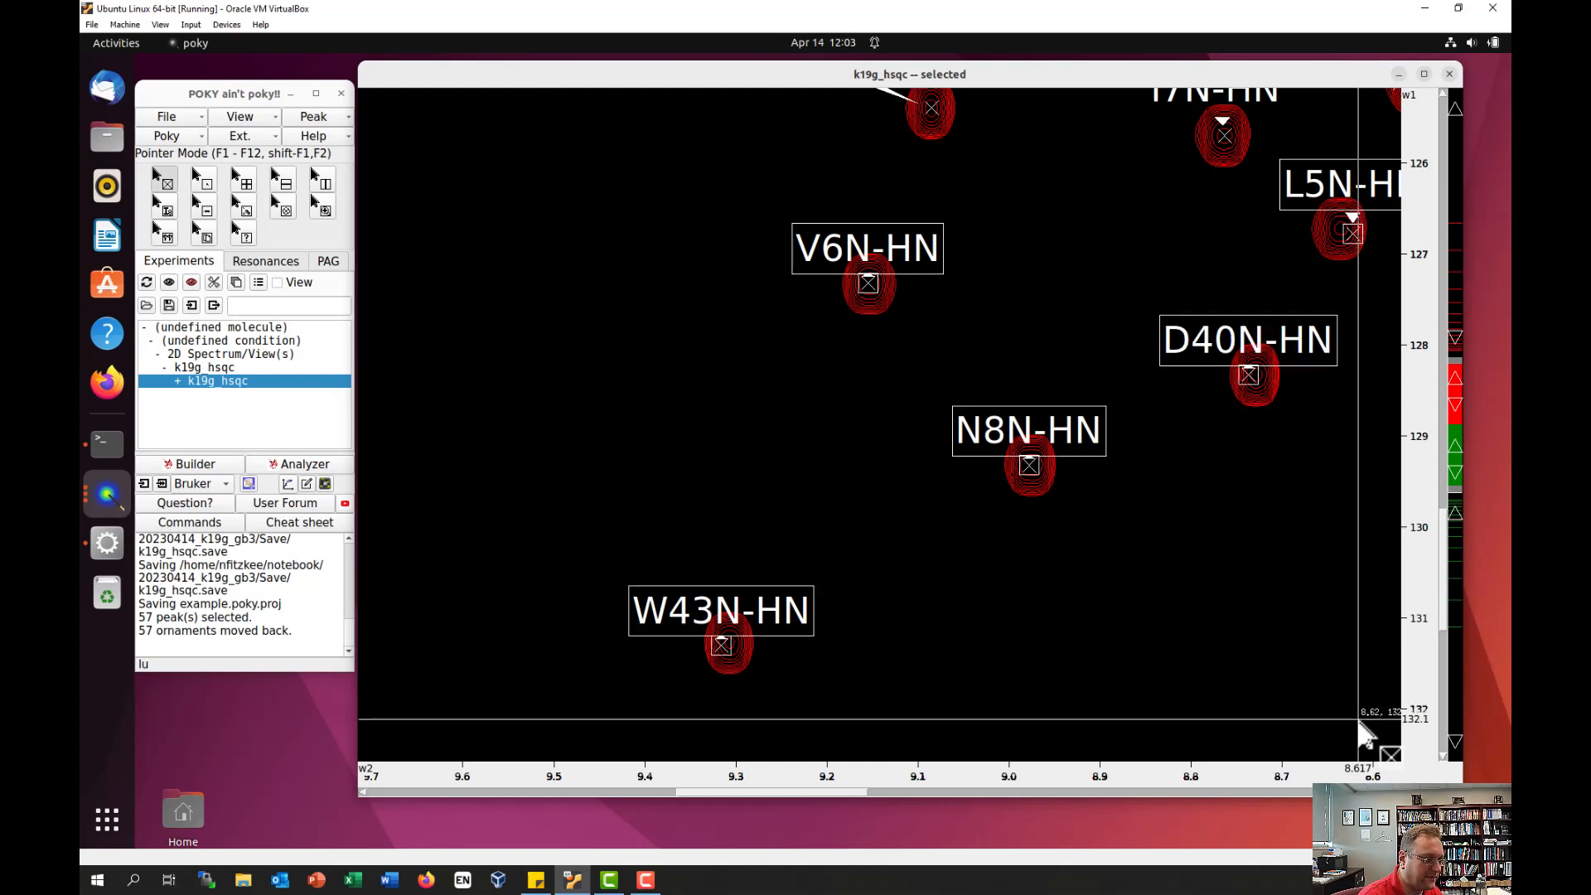
pyautogui.press('p')
pyautogui.press('c')
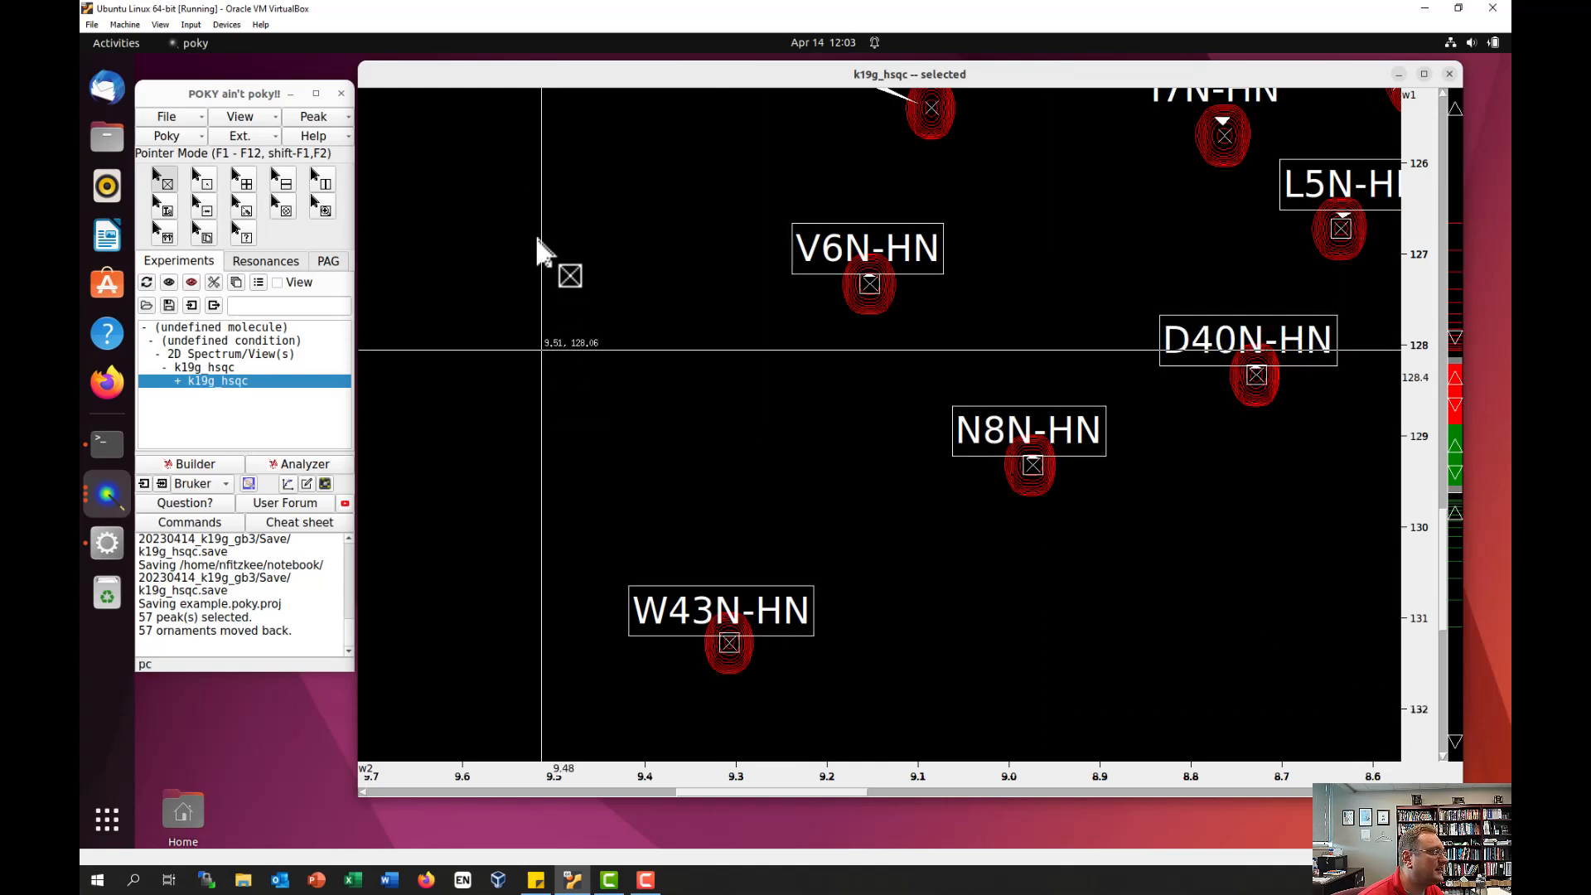
pyautogui.click(340, 116)
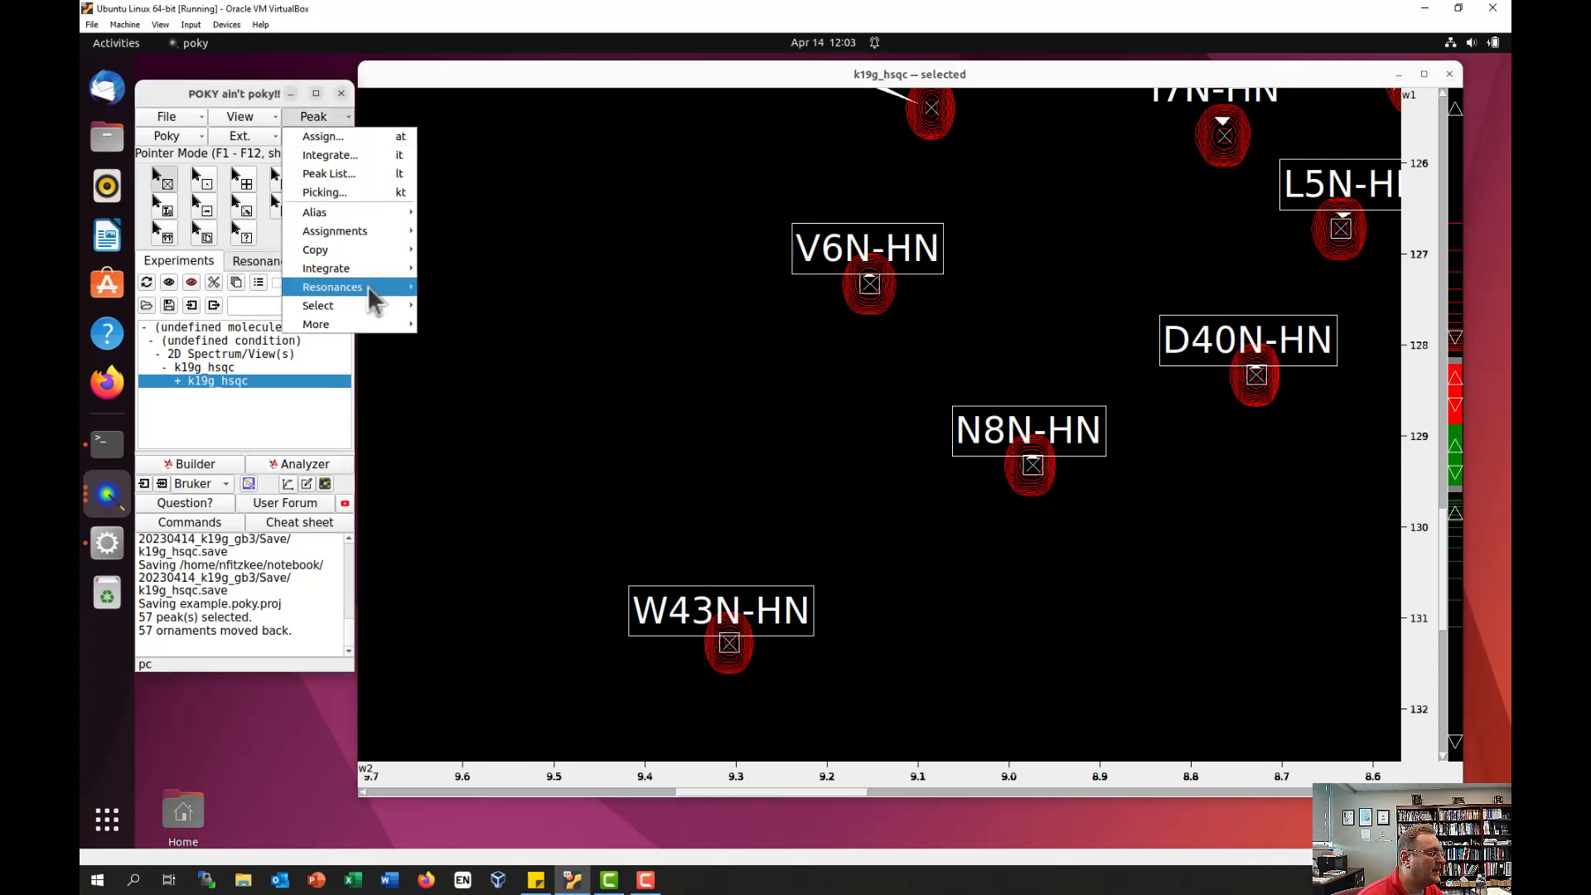
pyautogui.moveTo(373, 330)
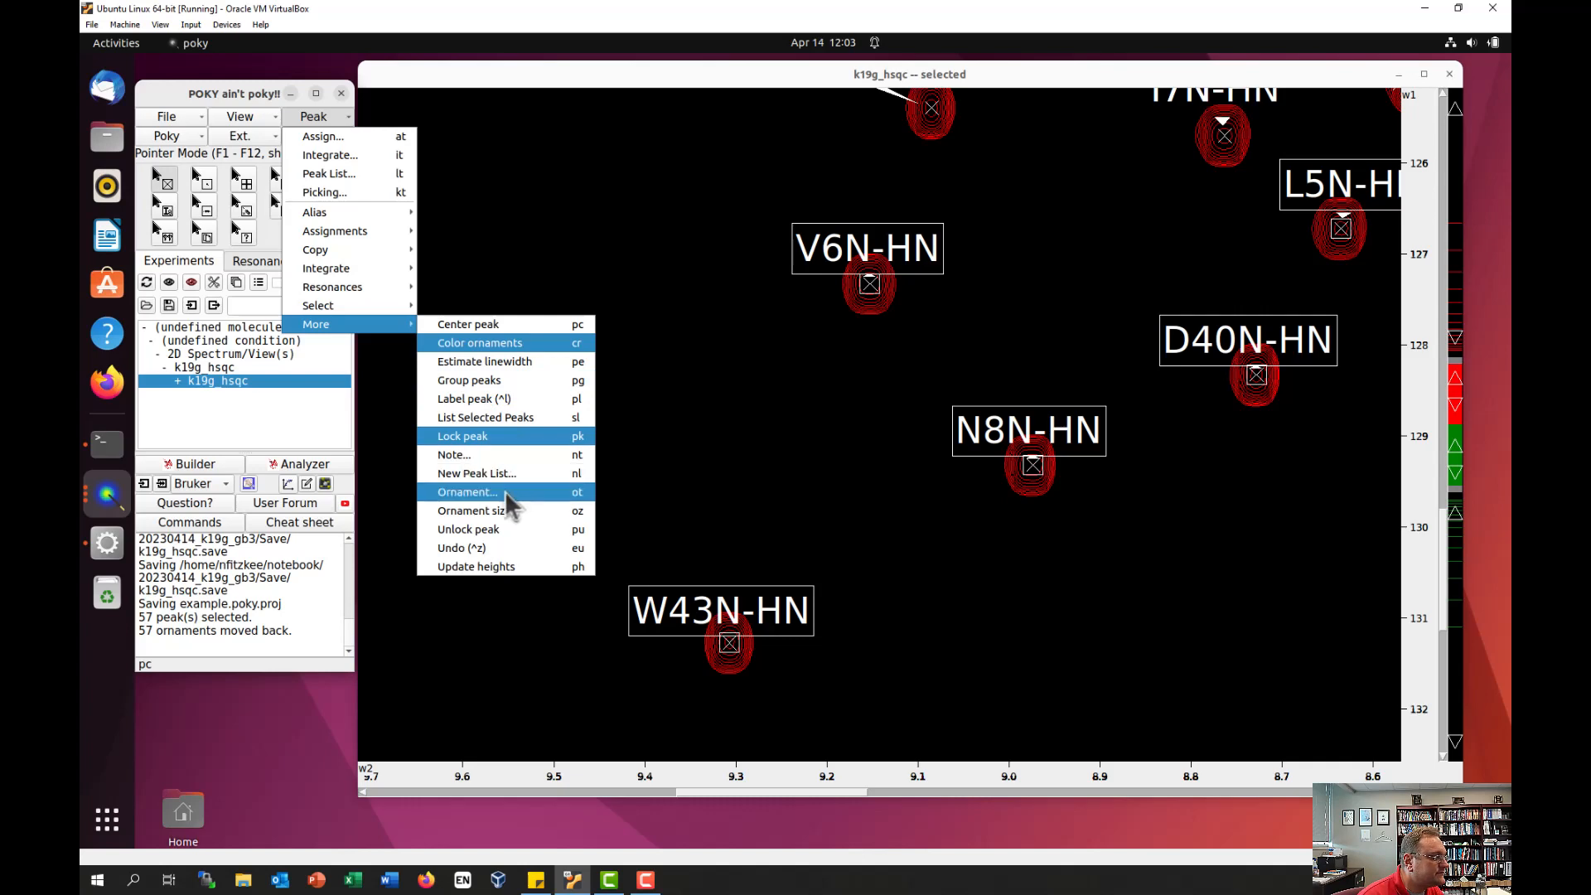
pyautogui.moveTo(379, 242)
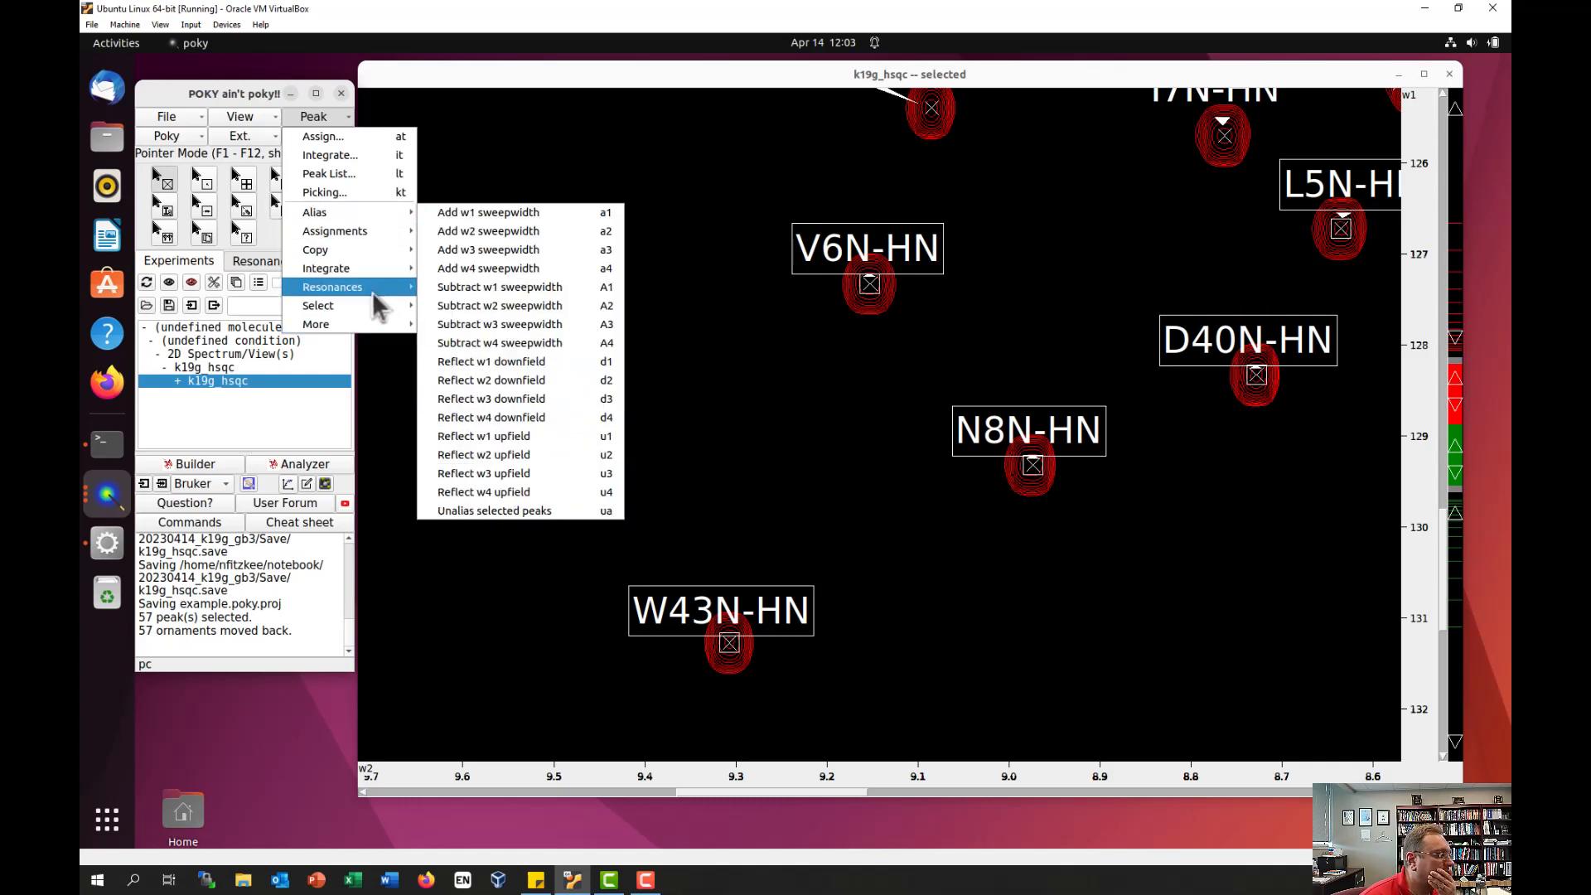
pyautogui.moveTo(381, 287)
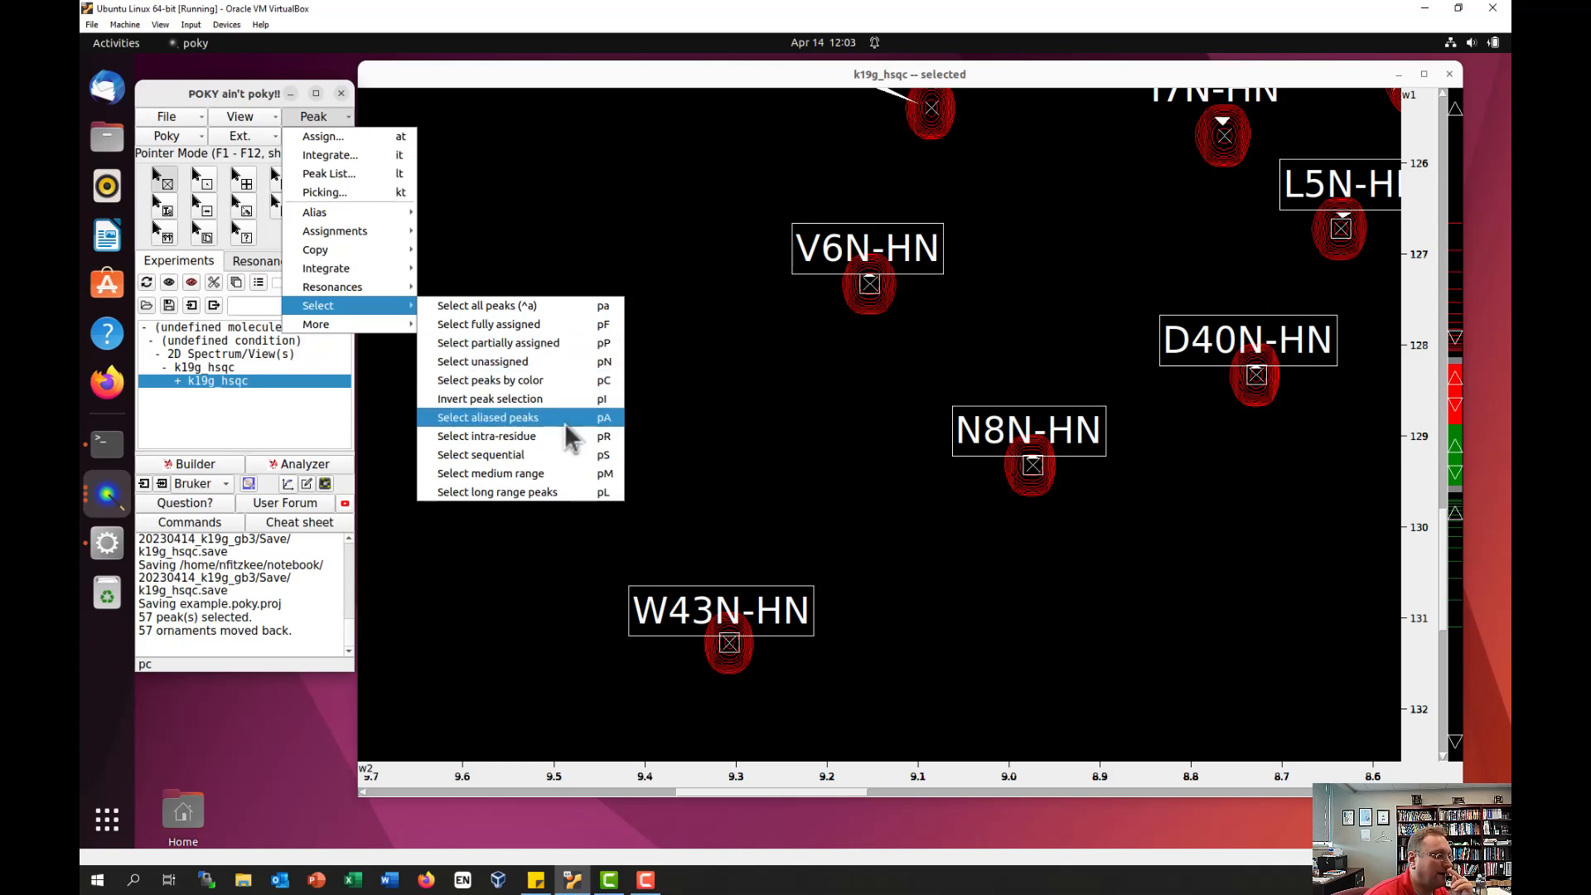
pyautogui.click(652, 214)
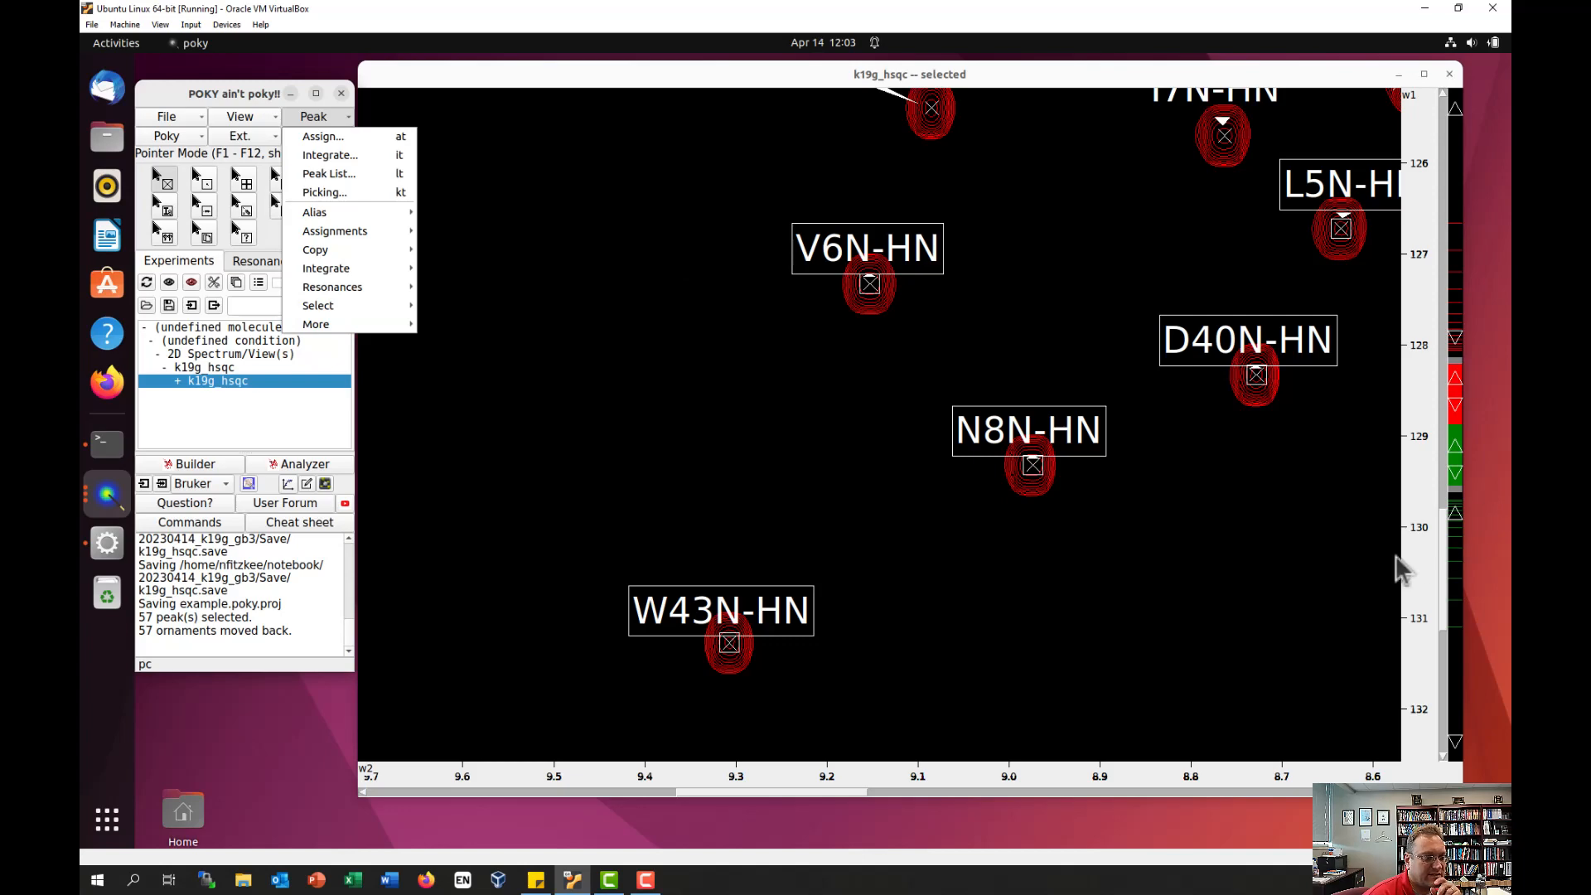
pyautogui.click(1452, 542)
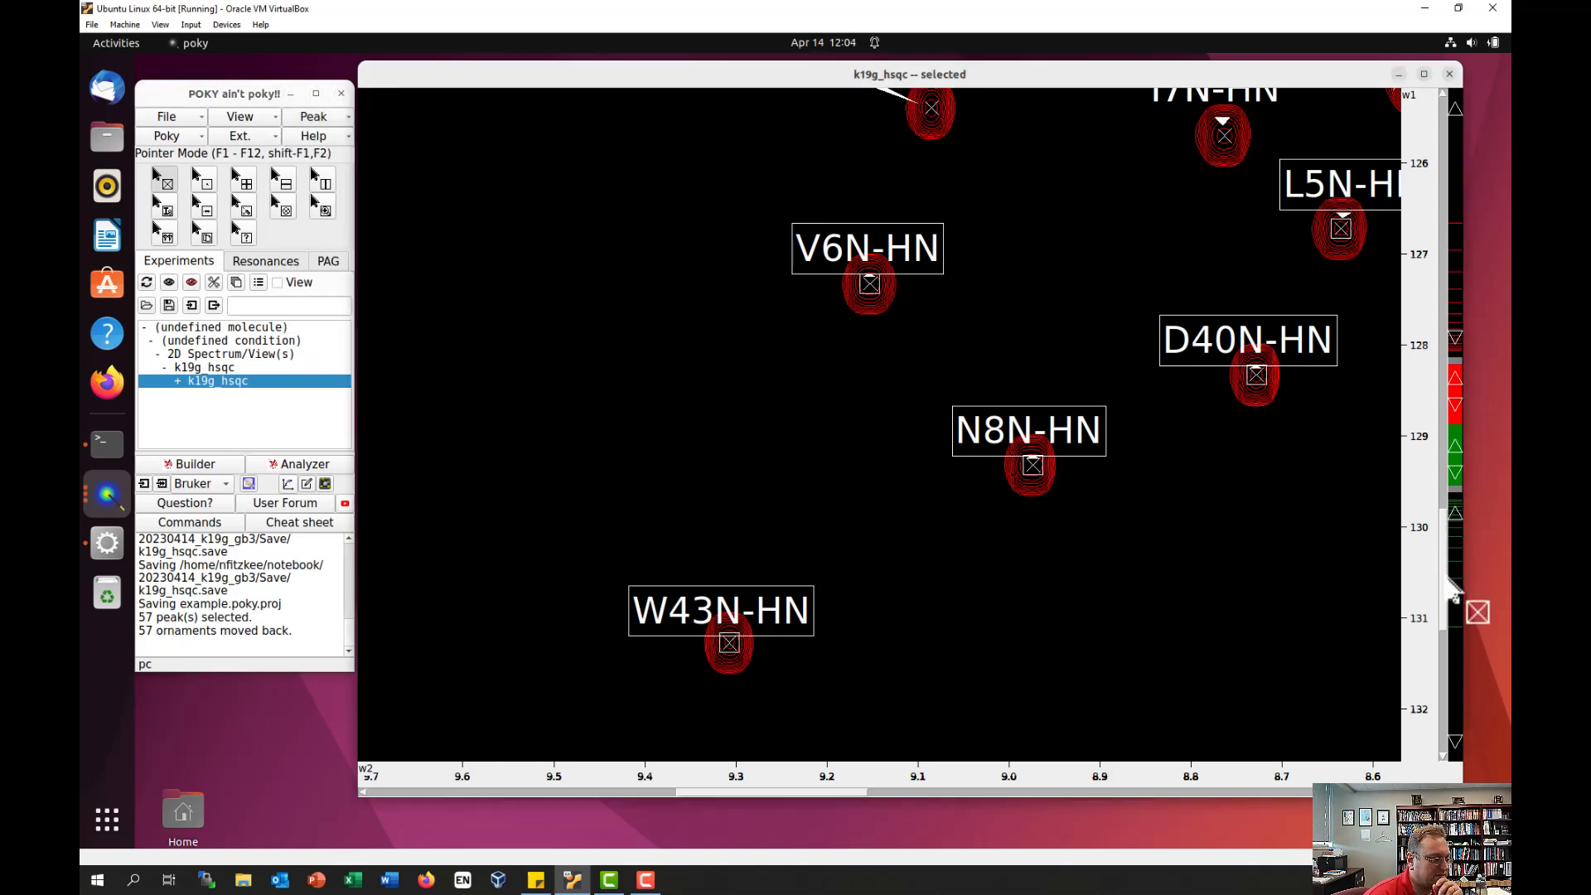
# Step: Move the two overlapping E56N-HN labels apart and delete the duplicate E56N-HN peak
pyautogui.moveTo(1445, 582); pyautogui.dragTo(1431, 642)
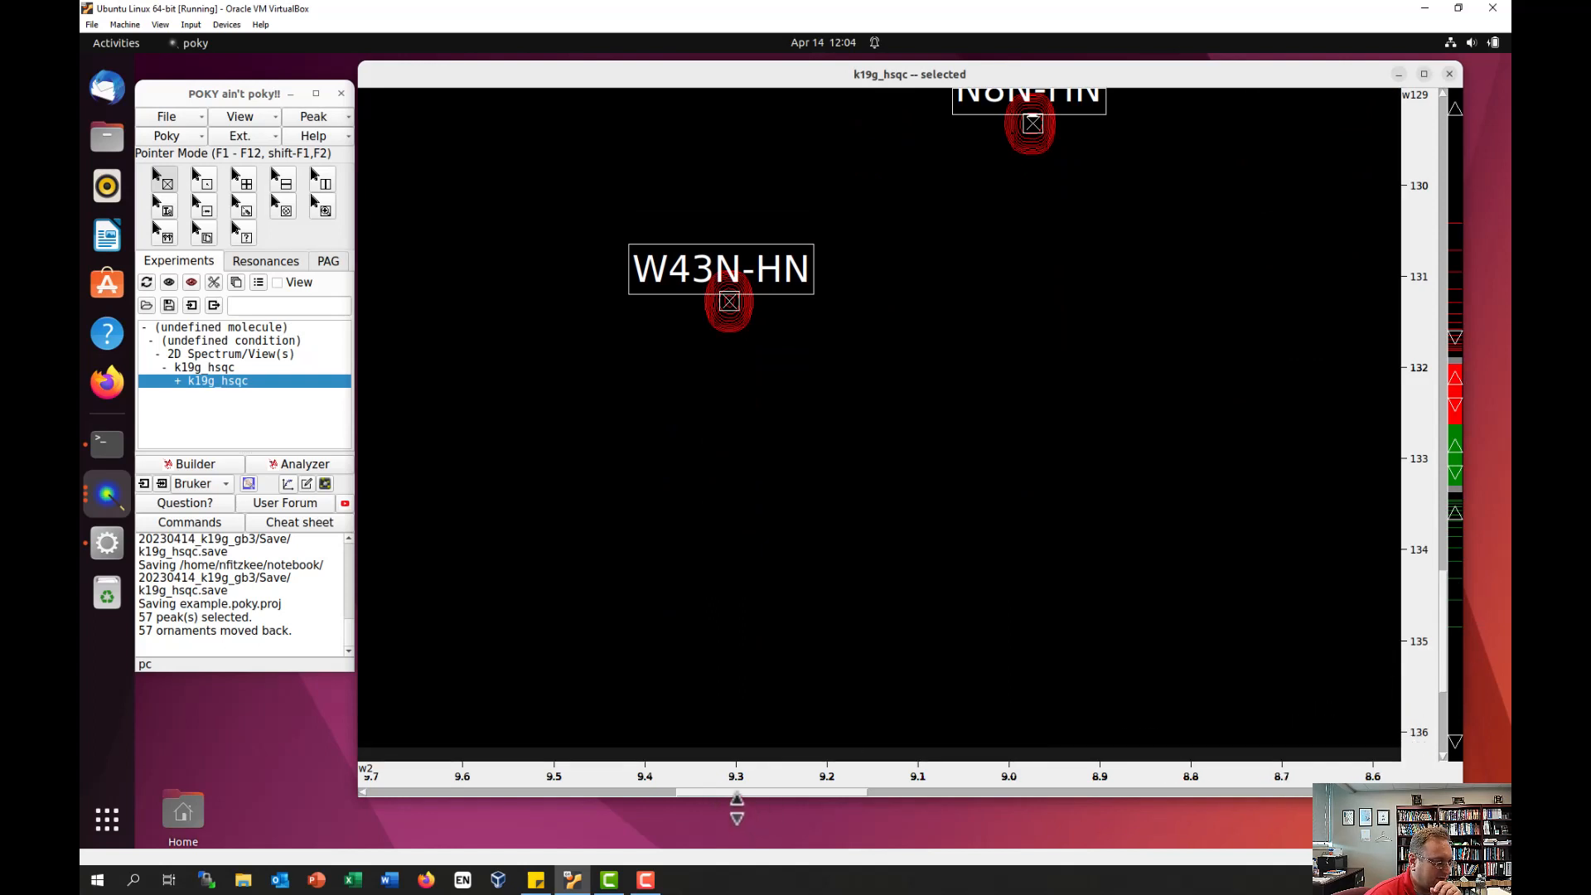
pyautogui.moveTo(742, 793); pyautogui.dragTo(834, 812)
pyautogui.moveTo(858, 797); pyautogui.dragTo(901, 796)
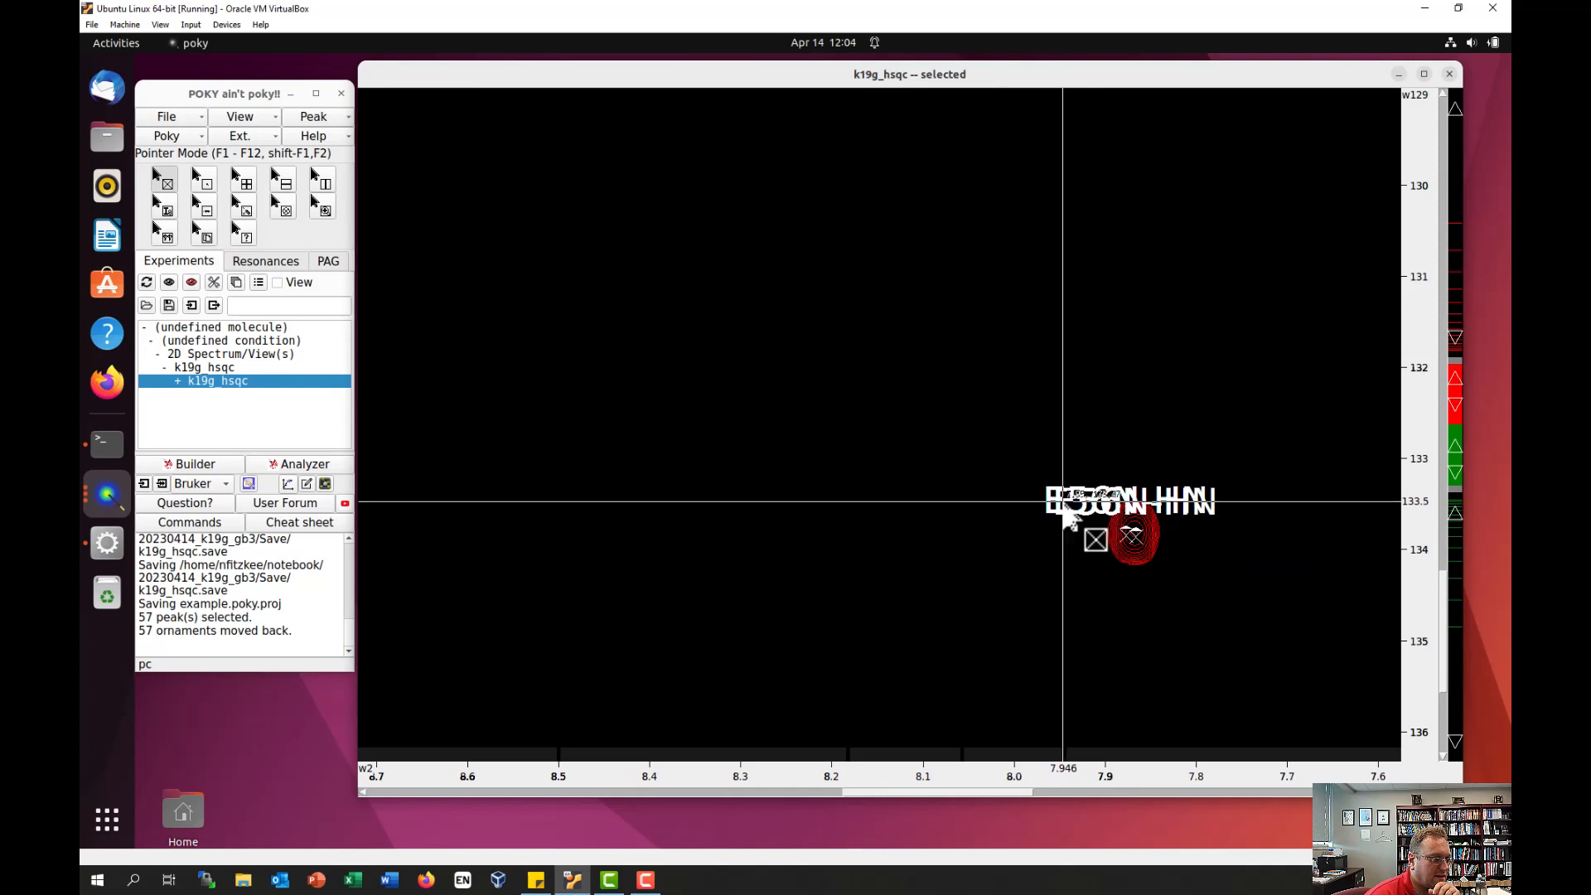
pyautogui.moveTo(1065, 470); pyautogui.dragTo(1014, 426)
pyautogui.moveTo(1210, 499); pyautogui.dragTo(1317, 478)
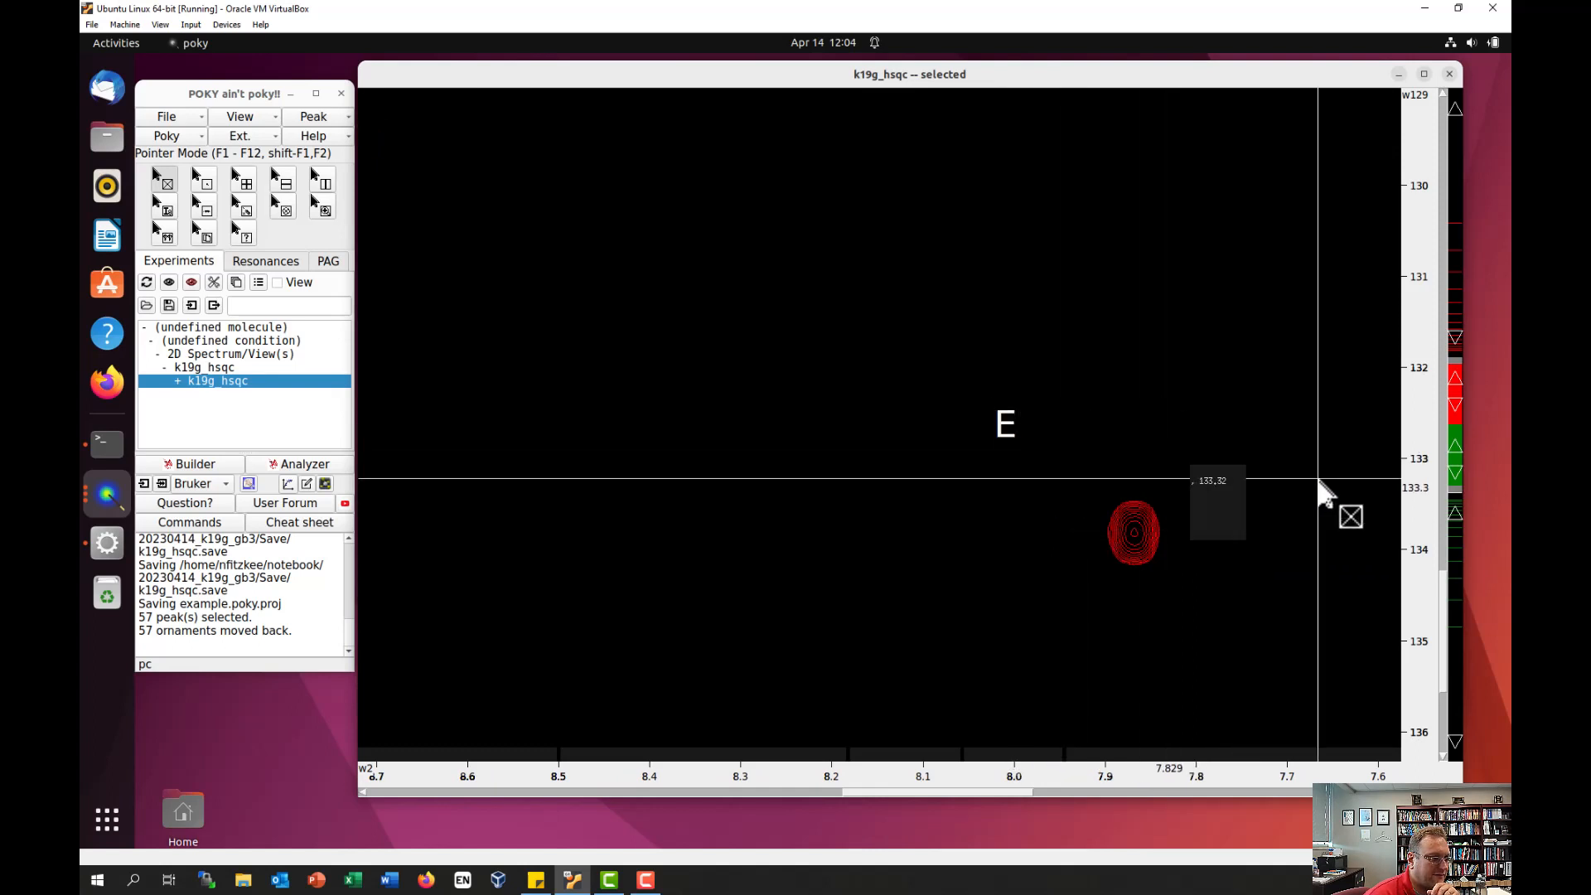
pyautogui.click(1144, 540)
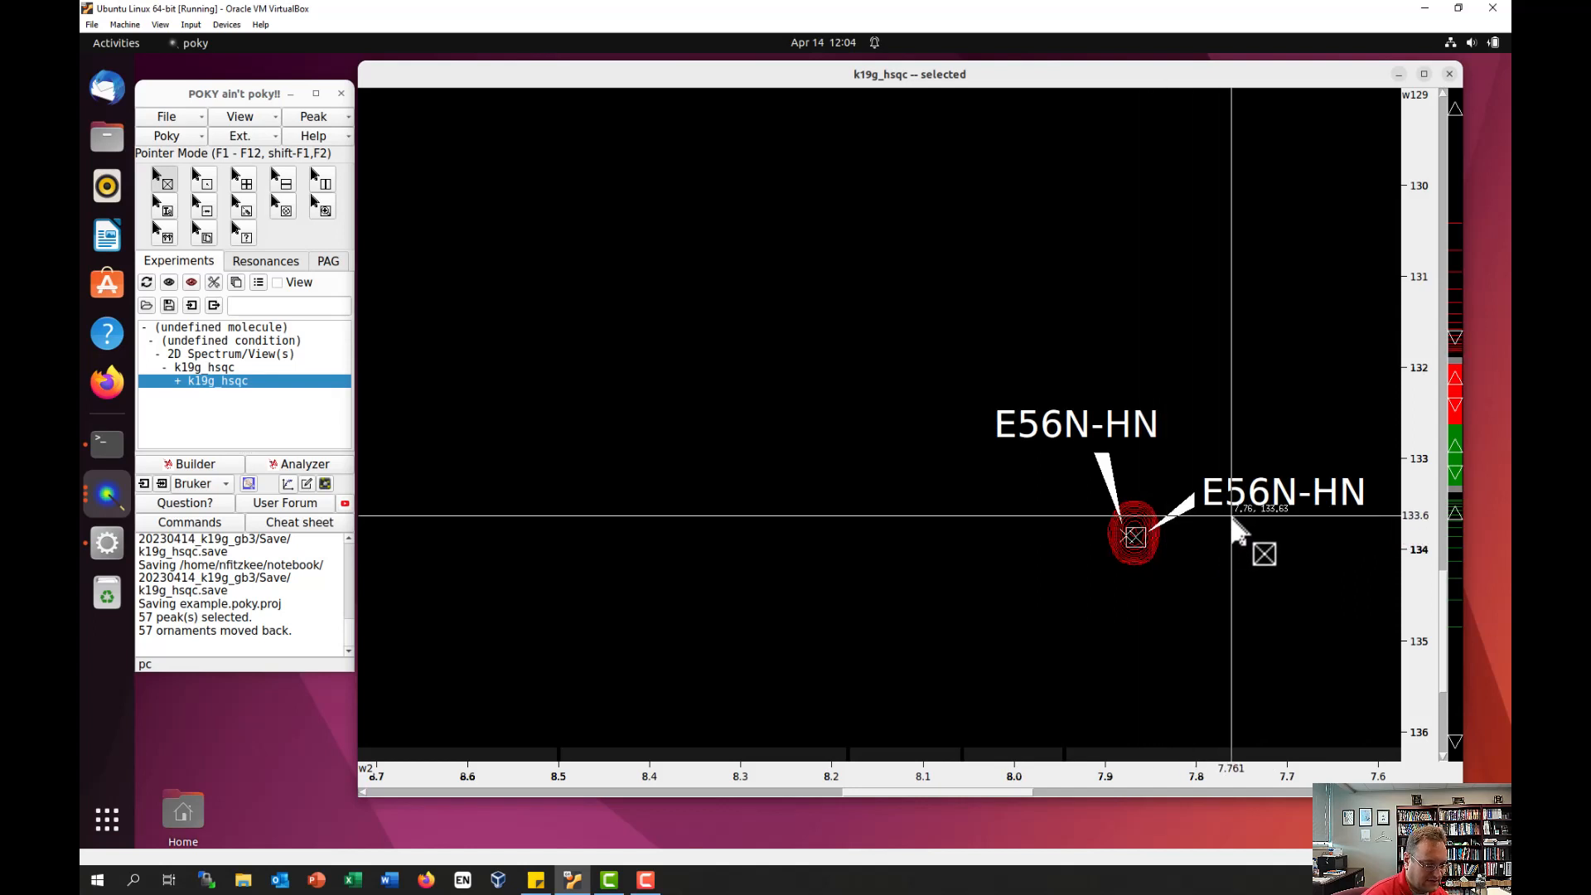
pyautogui.press('Delete')
# Step: Select the remaining E56N-HN peak and center it on its contour maximum
pyautogui.moveTo(939, 351)
pyautogui.mouseDown()
pyautogui.moveTo(1026, 393)
pyautogui.moveTo(1268, 643)
pyautogui.moveTo(1334, 652)
pyautogui.mouseUp()
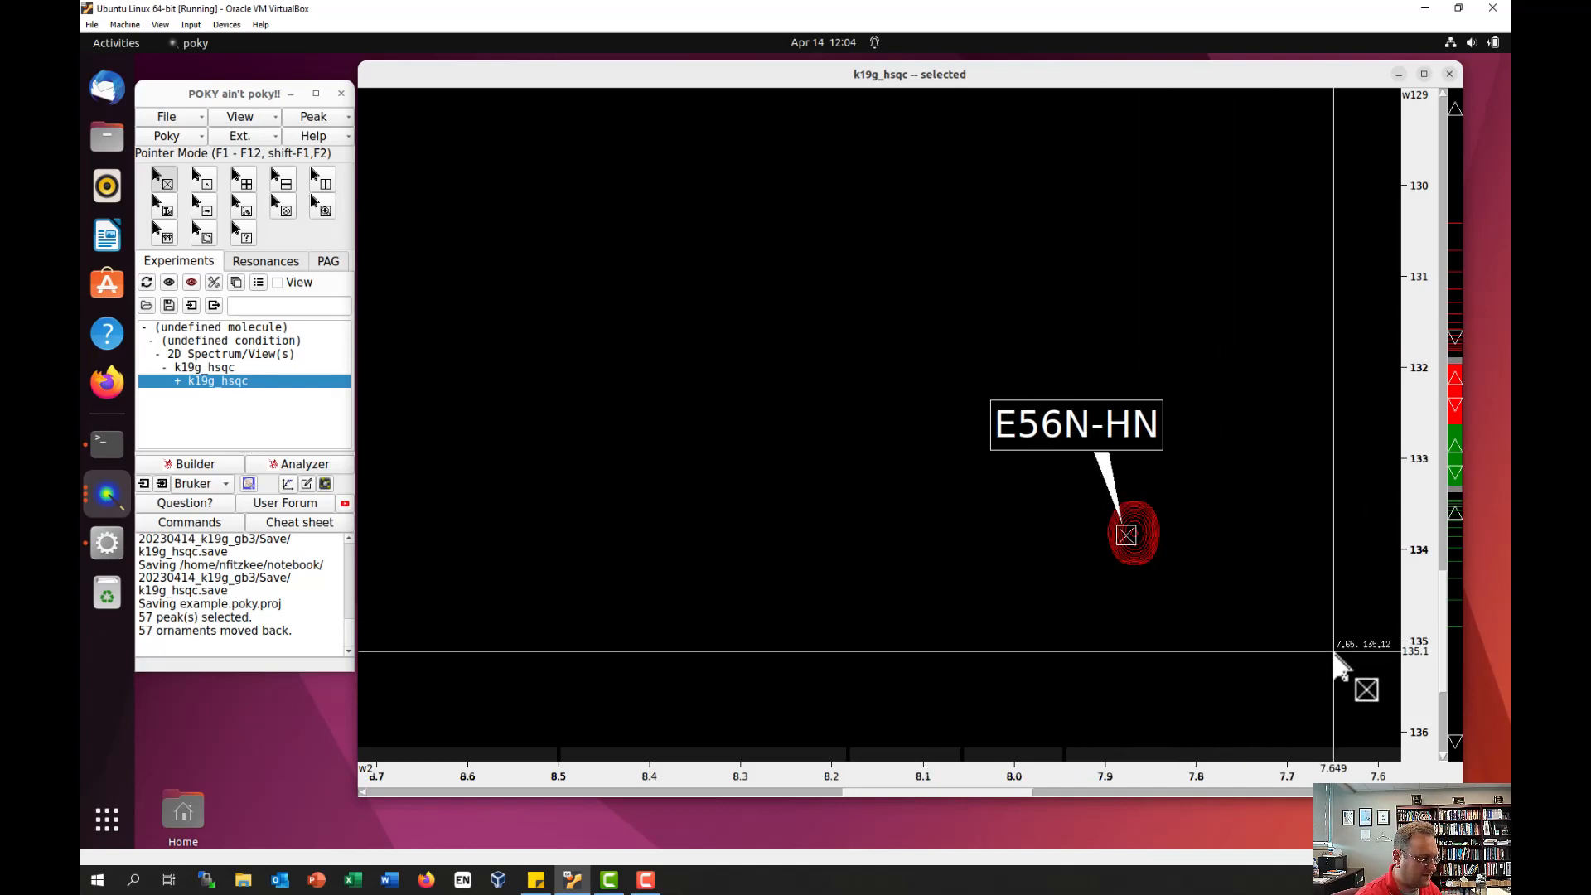
pyautogui.press('p')
pyautogui.press('c')
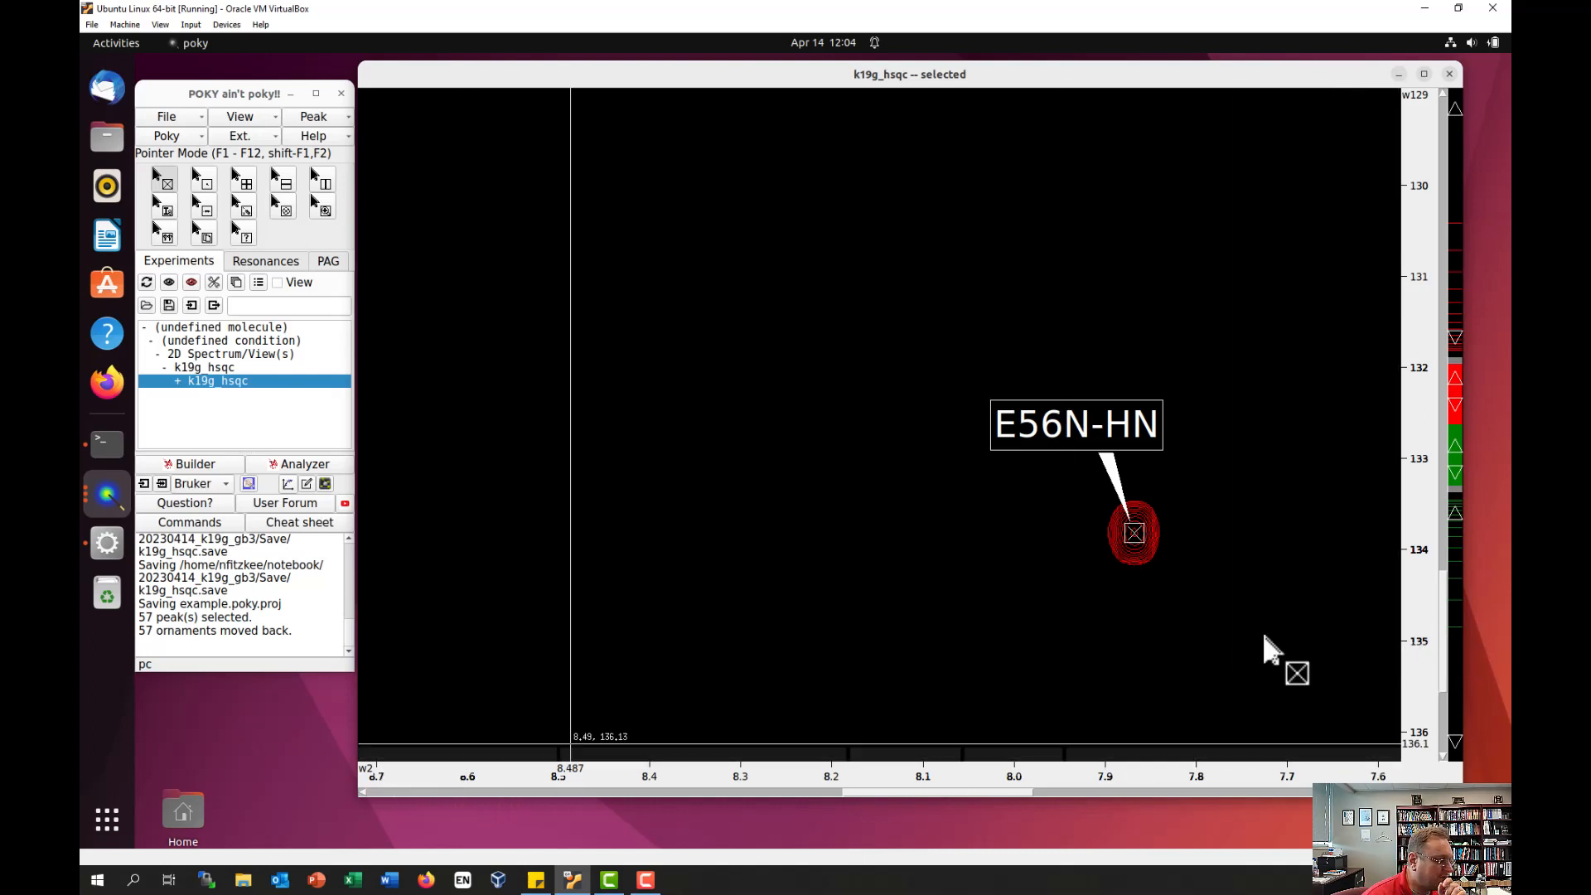
# Step: Separate the Q2N-HN and V54N-HN labels and move the Q2N-HN peak marker onto its nearby contour
pyautogui.moveTo(1450, 621); pyautogui.dragTo(1434, 502)
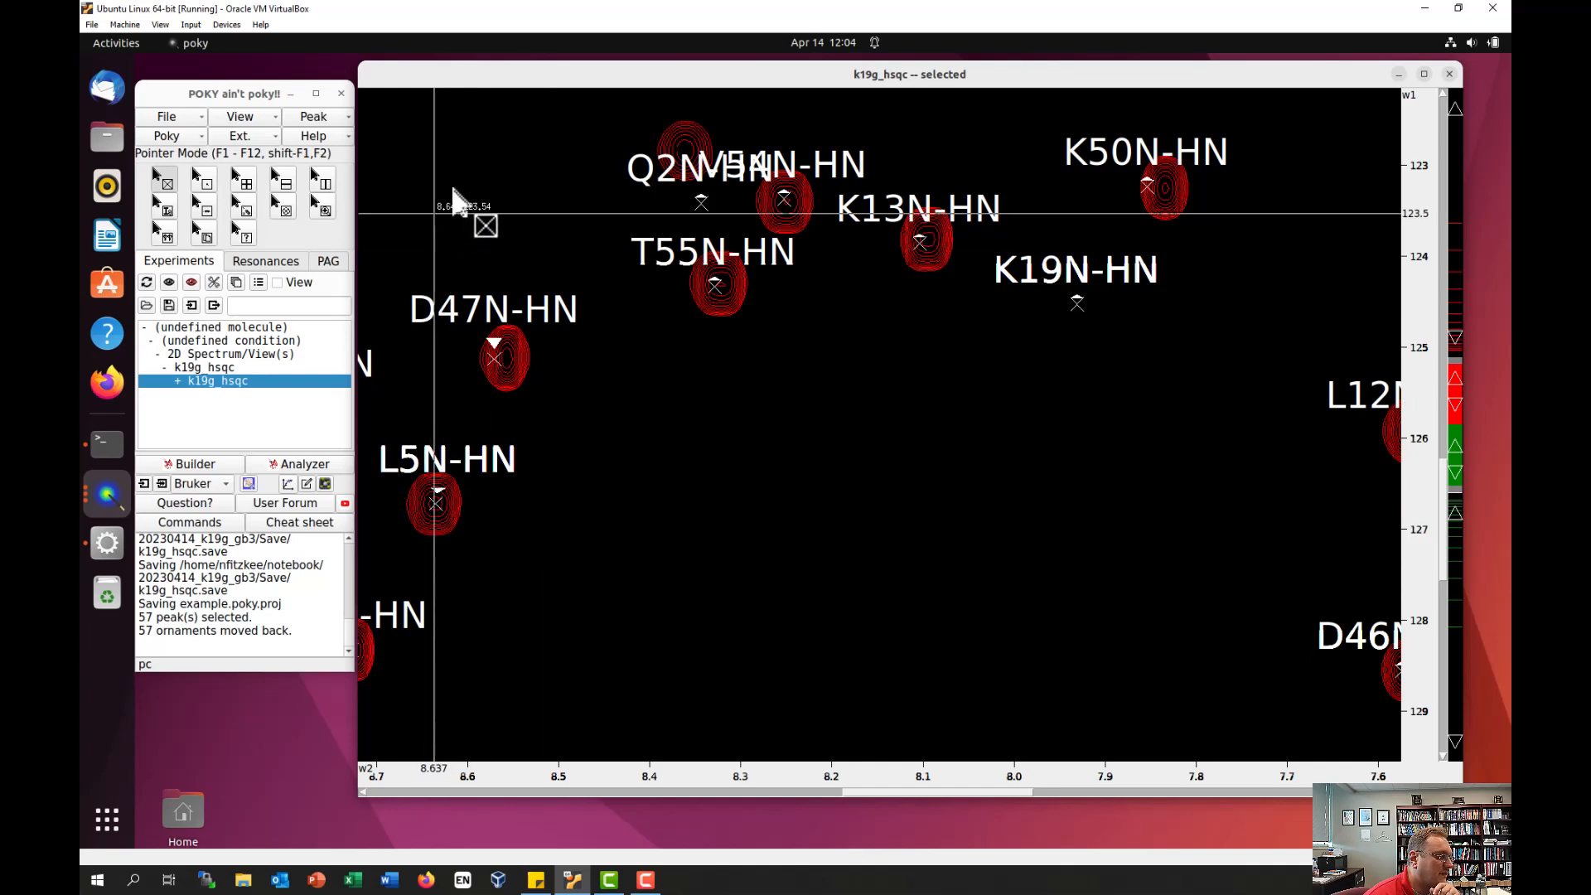
pyautogui.moveTo(575, 132); pyautogui.dragTo(561, 131)
pyautogui.moveTo(702, 198); pyautogui.dragTo(680, 150)
pyautogui.moveTo(785, 164); pyautogui.dragTo(829, 146)
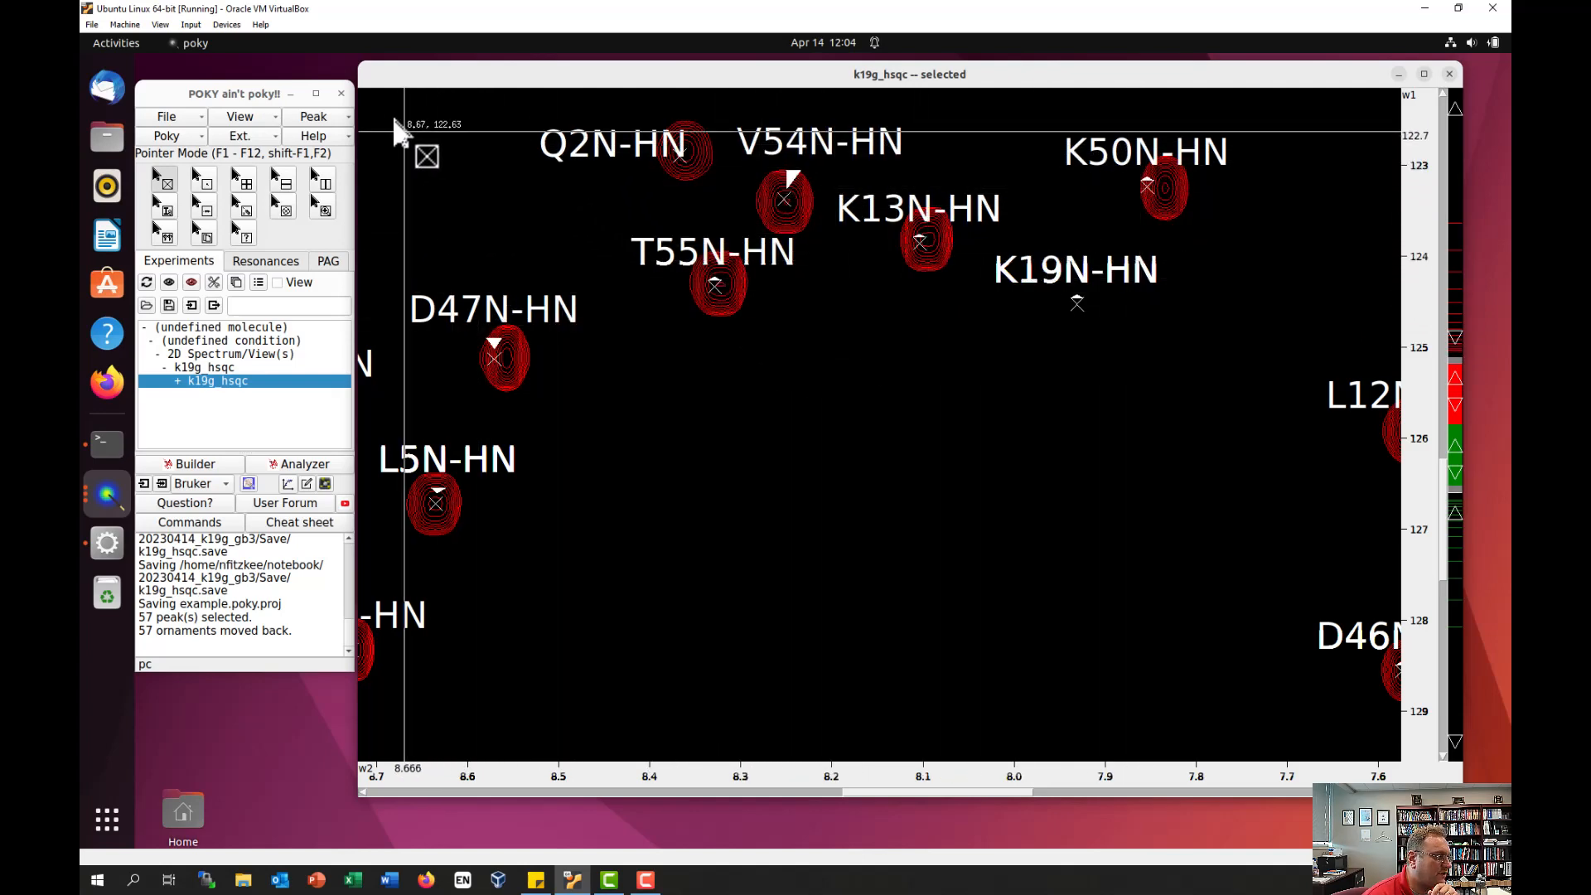
# Step: Center the group of peaks from L5N-HN and D47N-HN across to K50N-HN, and delete the K19N-HN peak, which has no contour
pyautogui.moveTo(383, 107); pyautogui.dragTo(1196, 517)
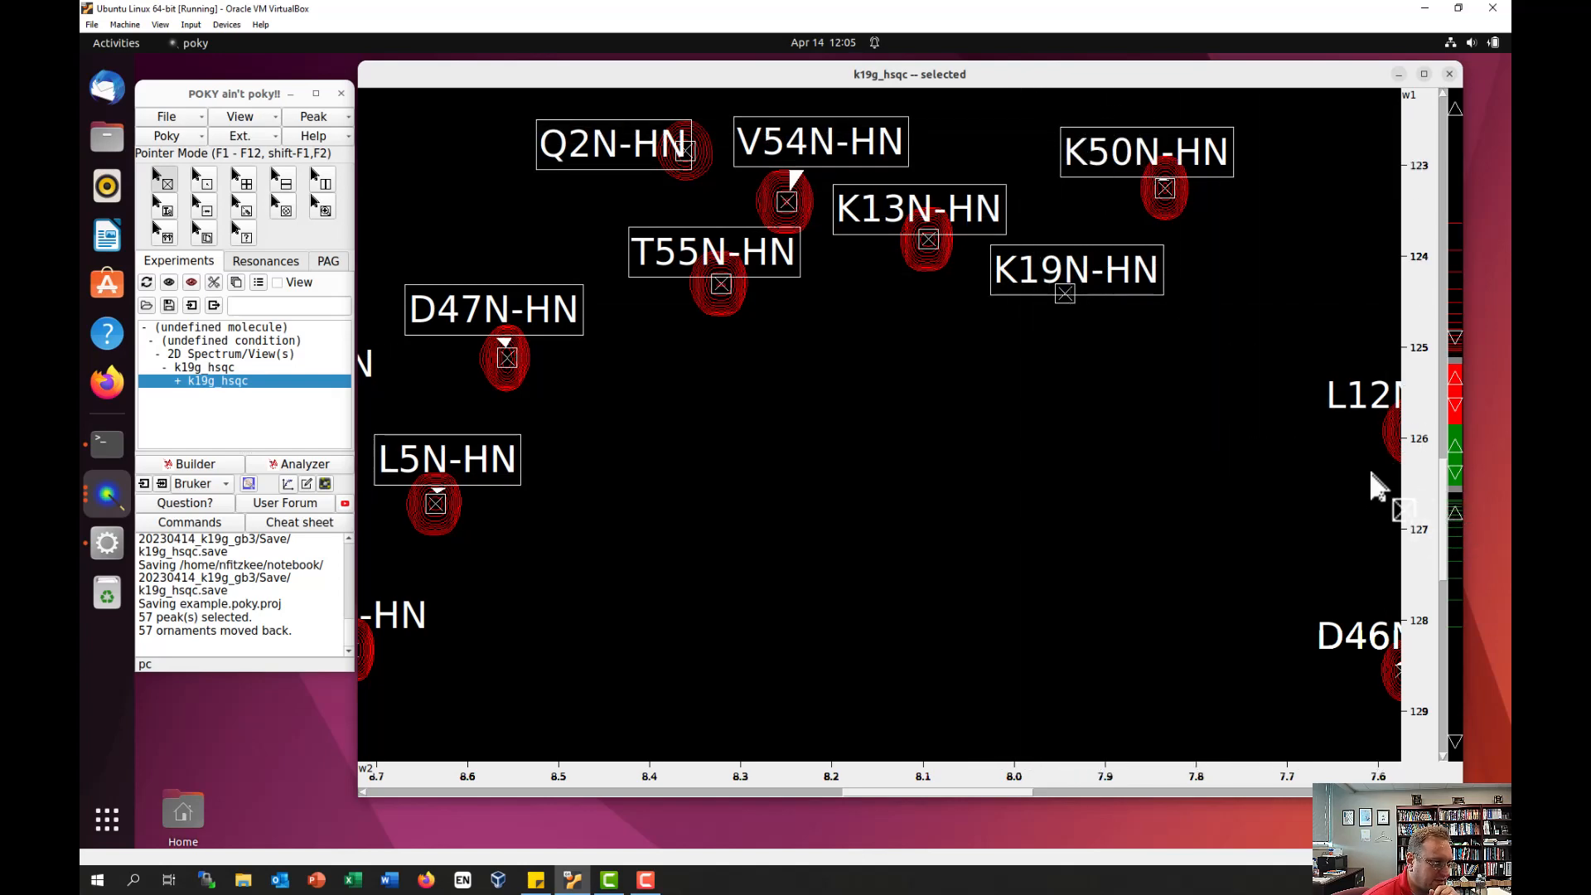
pyautogui.click(1064, 293)
pyautogui.press('Delete')
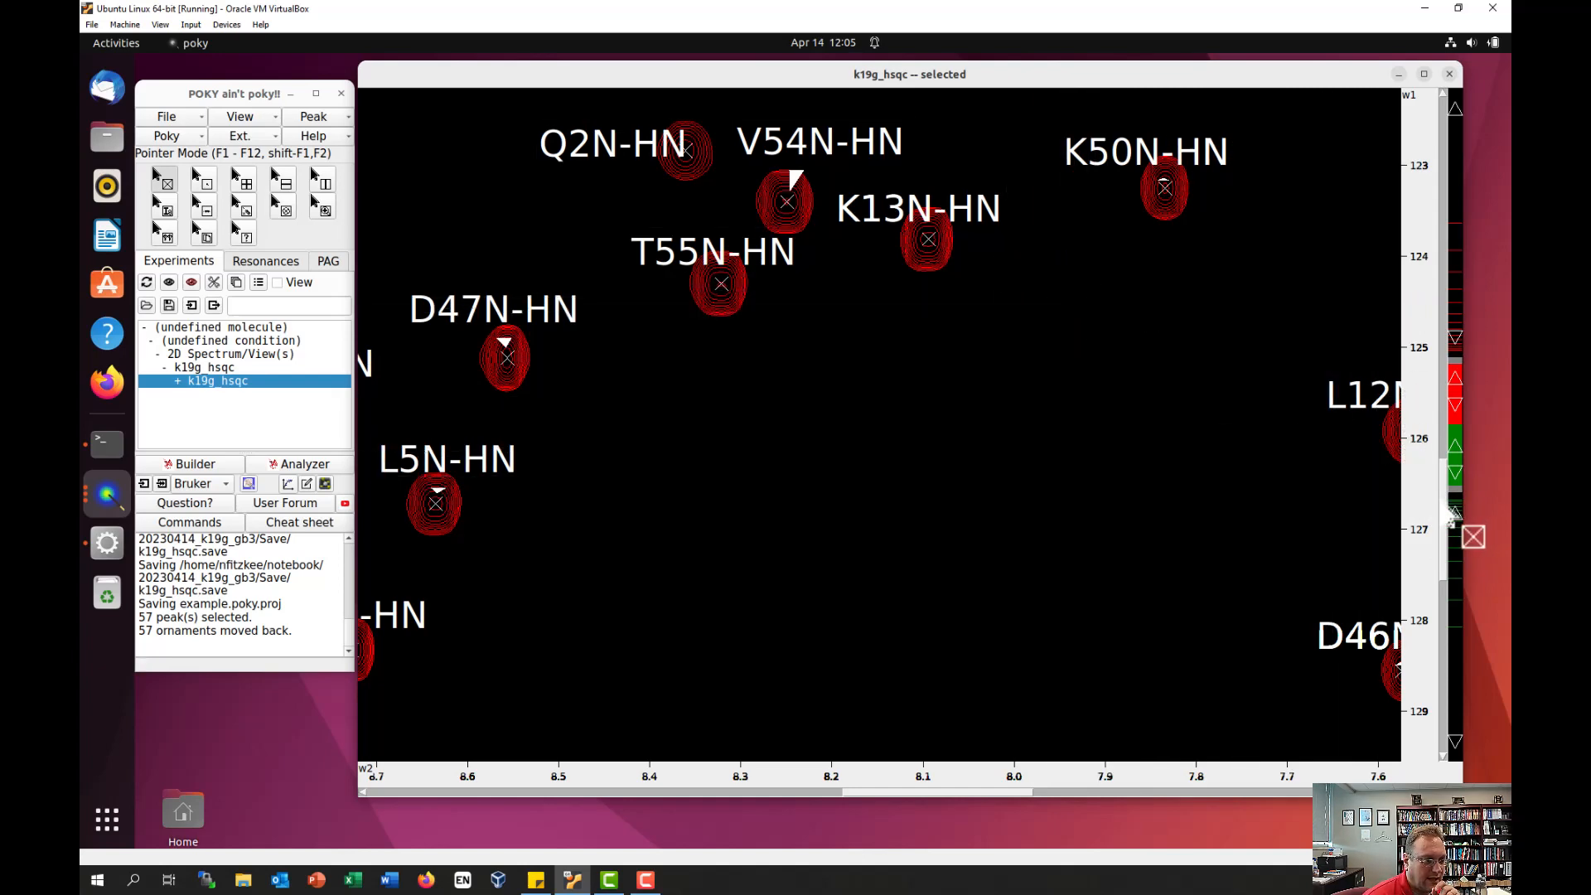
# Step: Center the peaks from F30N-HN and E24N-HN across to Y33N-HN and A23N-HN on their contours and separate the overlapping labels
pyautogui.moveTo(1444, 503); pyautogui.dragTo(1467, 388)
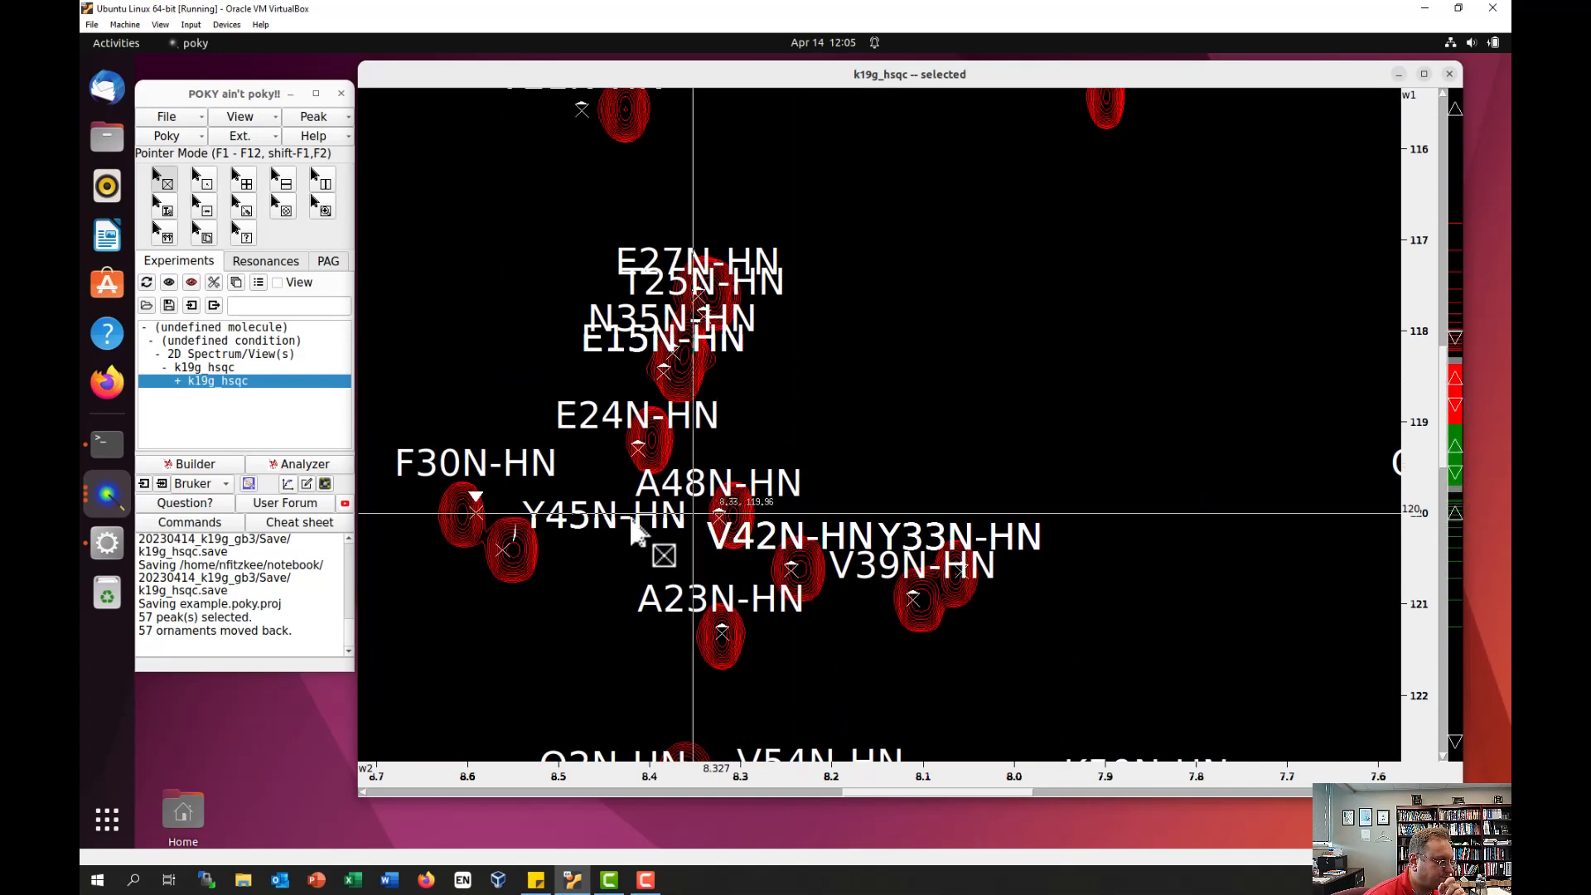
pyautogui.moveTo(380, 404); pyautogui.dragTo(761, 675)
pyautogui.moveTo(1050, 677); pyautogui.dragTo(1051, 677)
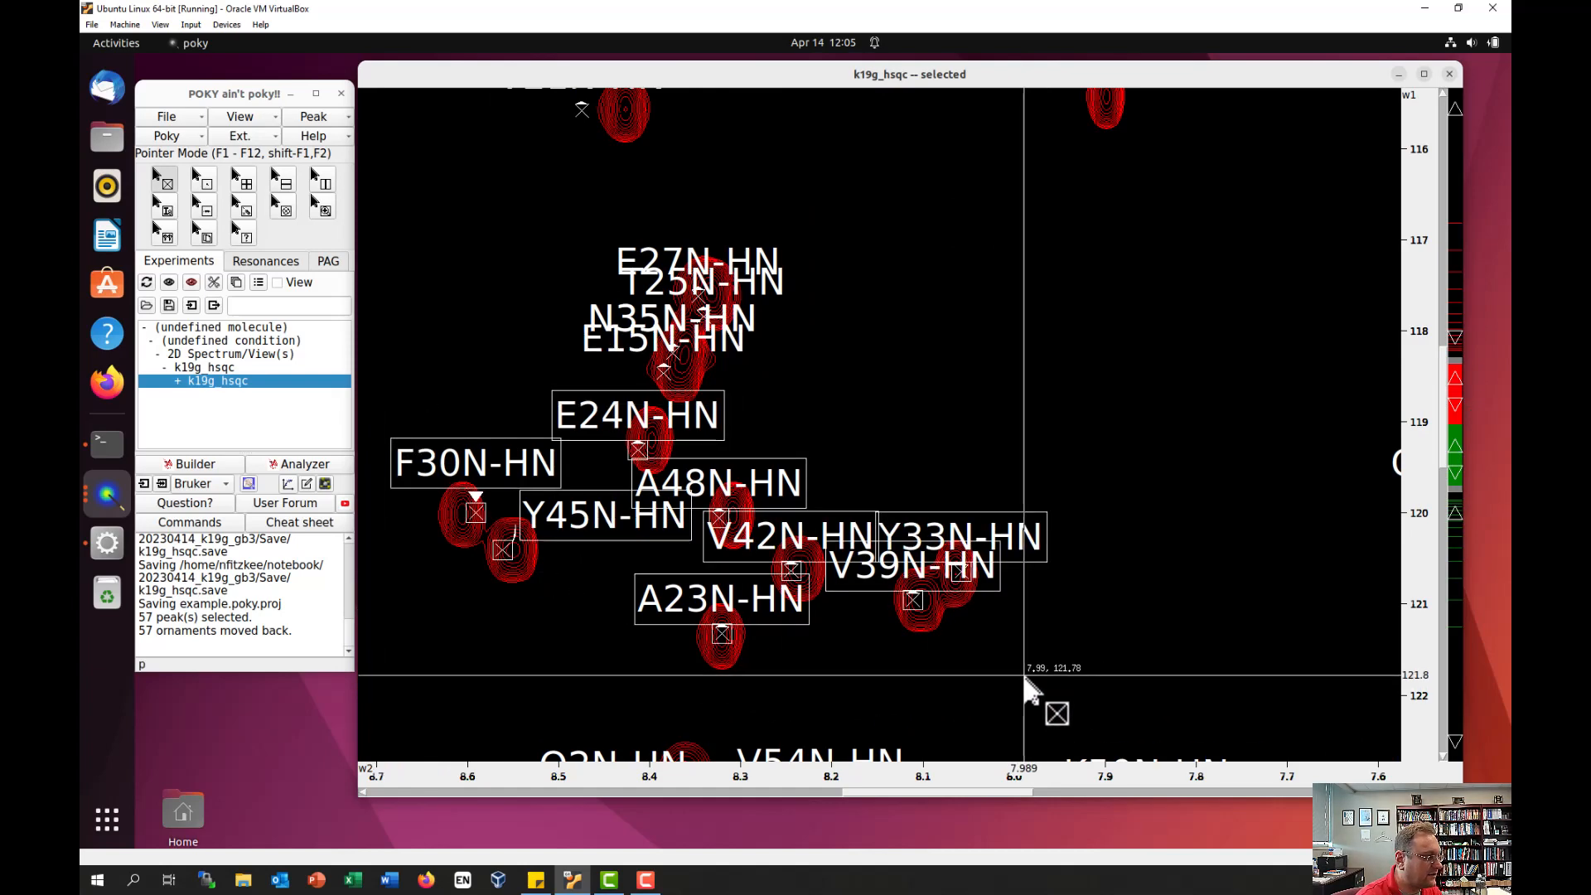
pyautogui.press('c')
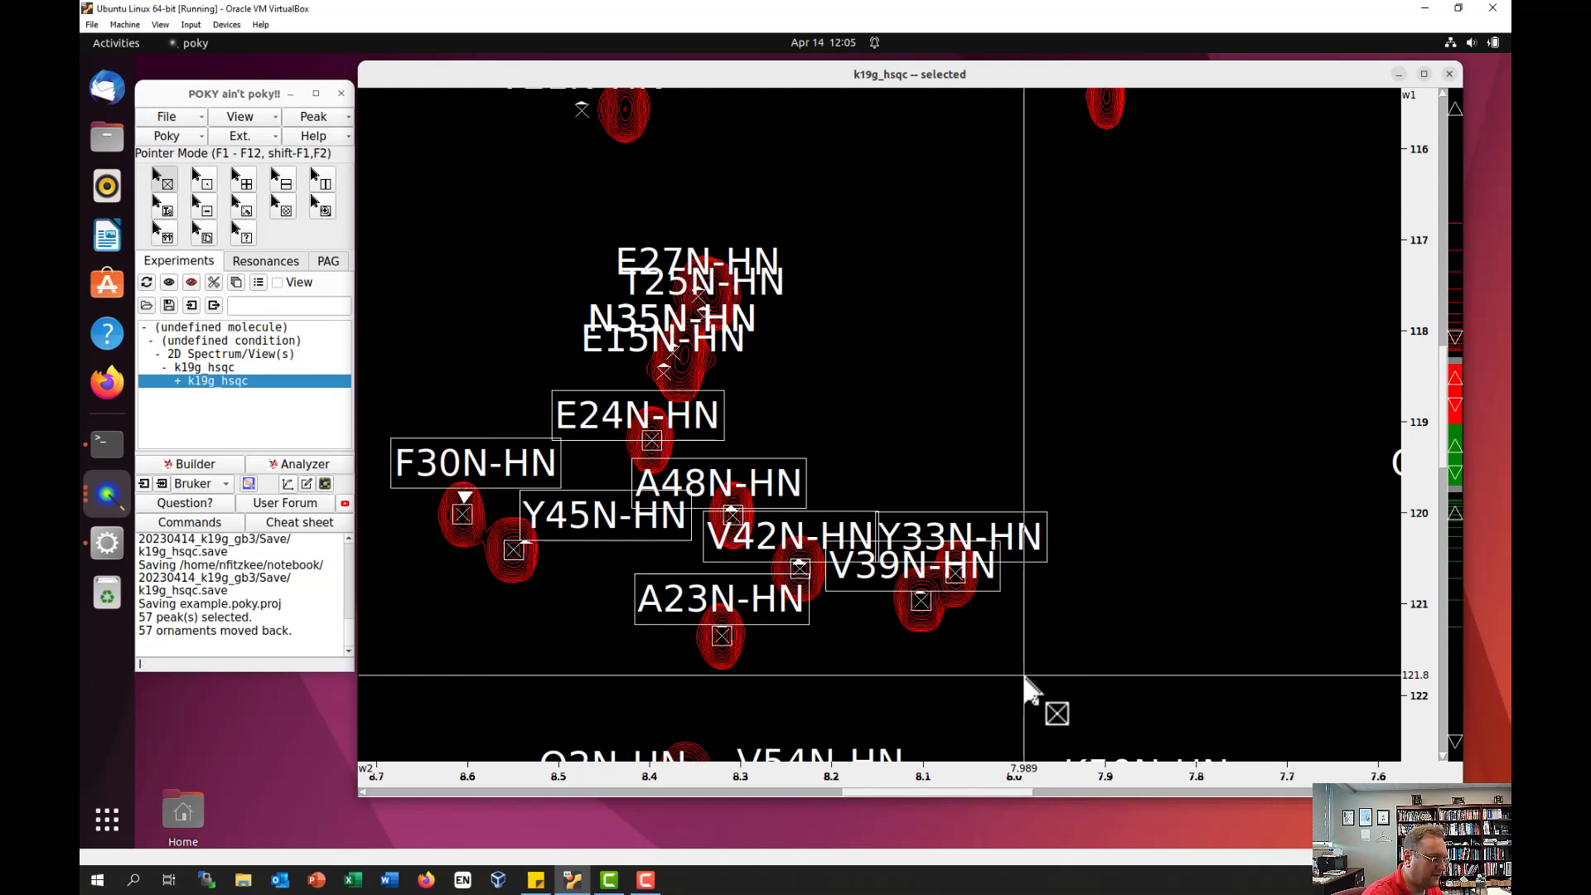
pyautogui.press('l')
pyautogui.press('u')
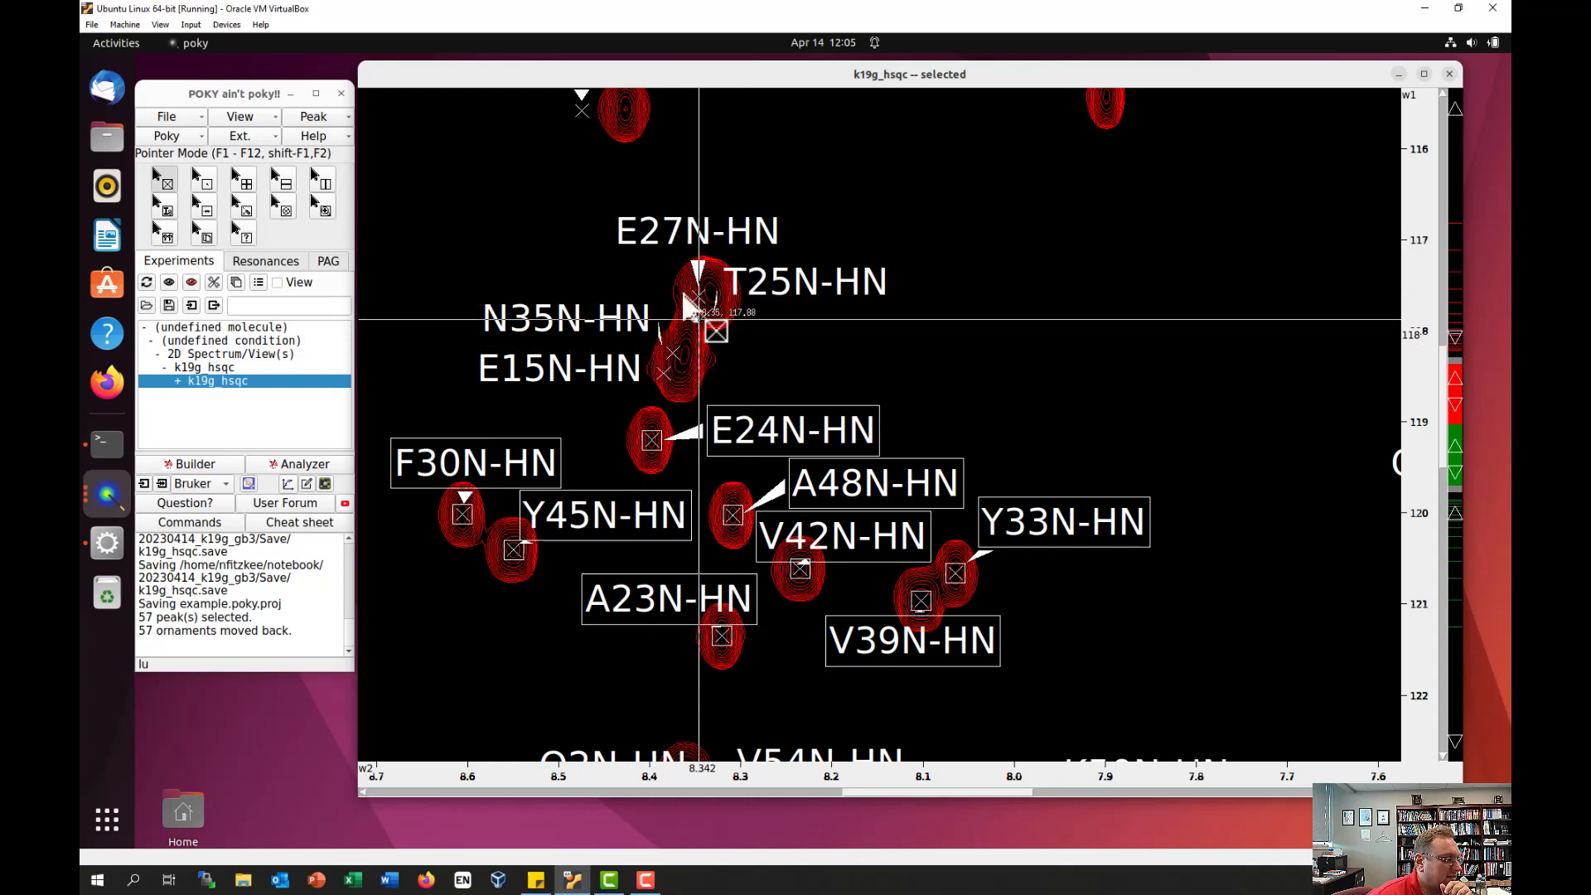
# Step: Position the overlapping E27N-HN, T25N-HN, N35N-HN and E15N-HN markers by hand on their contours and move the T25N-HN label clear
pyautogui.moveTo(663, 261); pyautogui.dragTo(759, 335)
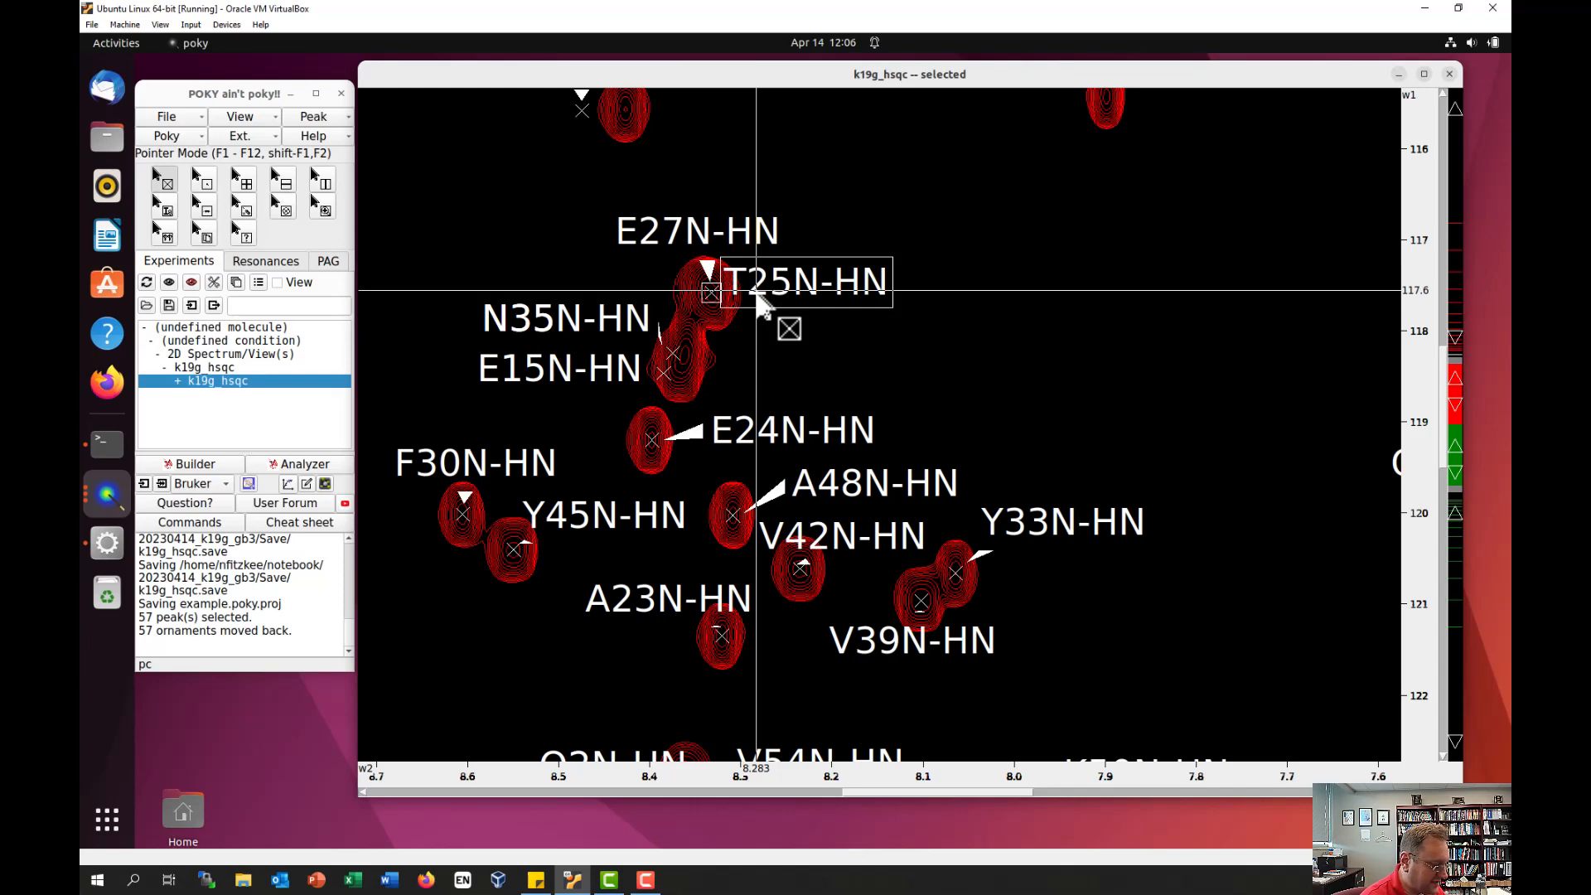
pyautogui.press('u')
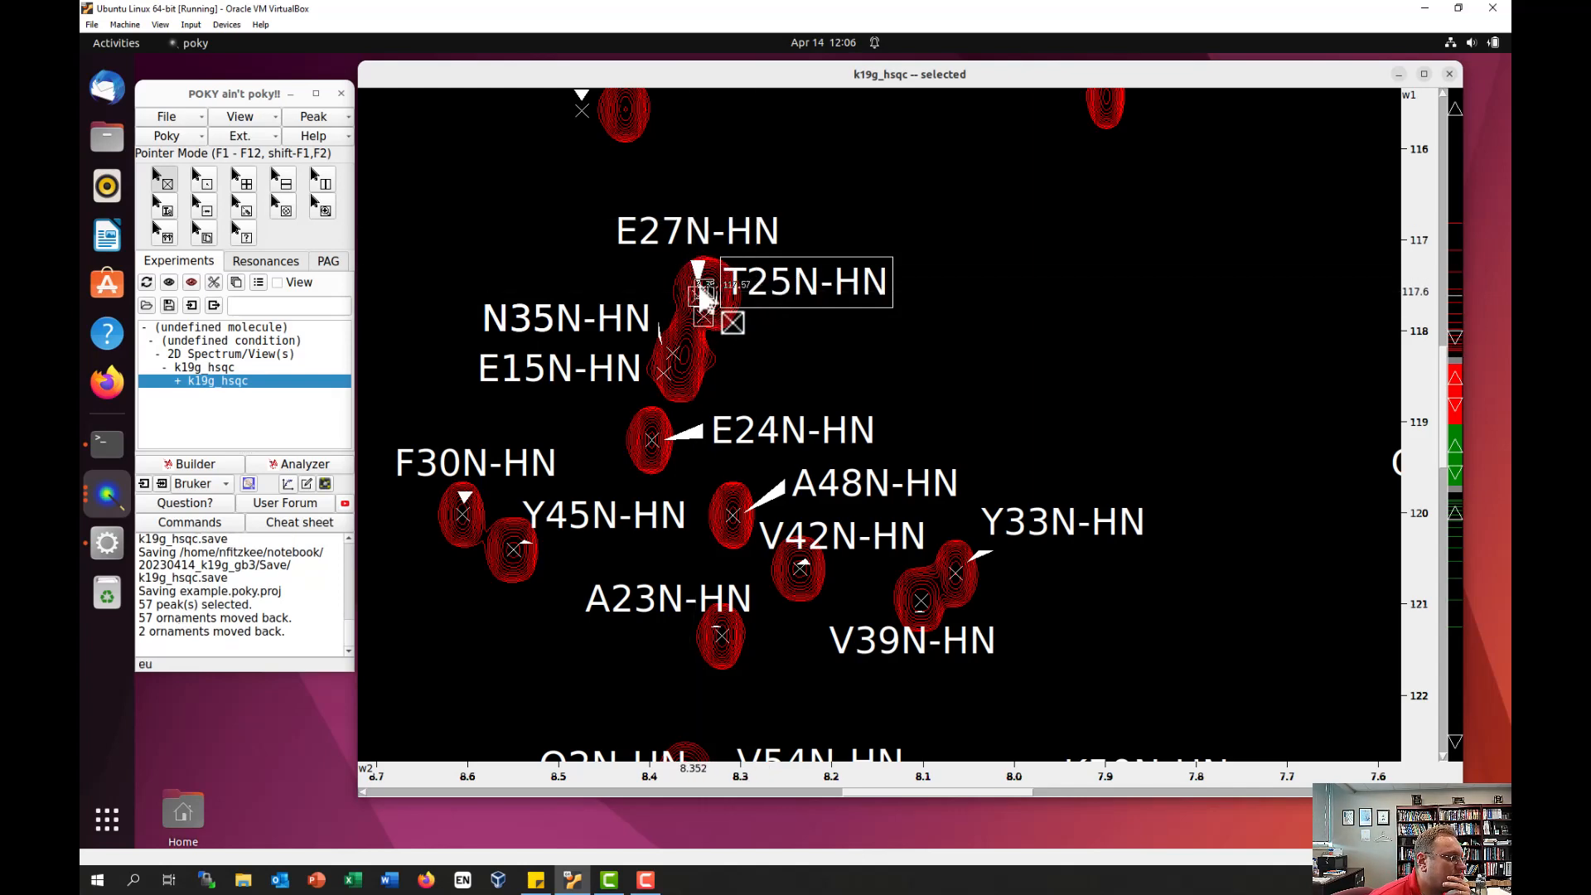
pyautogui.moveTo(698, 278)
pyautogui.mouseDown()
pyautogui.moveTo(711, 322)
pyautogui.moveTo(714, 304)
pyautogui.mouseUp()
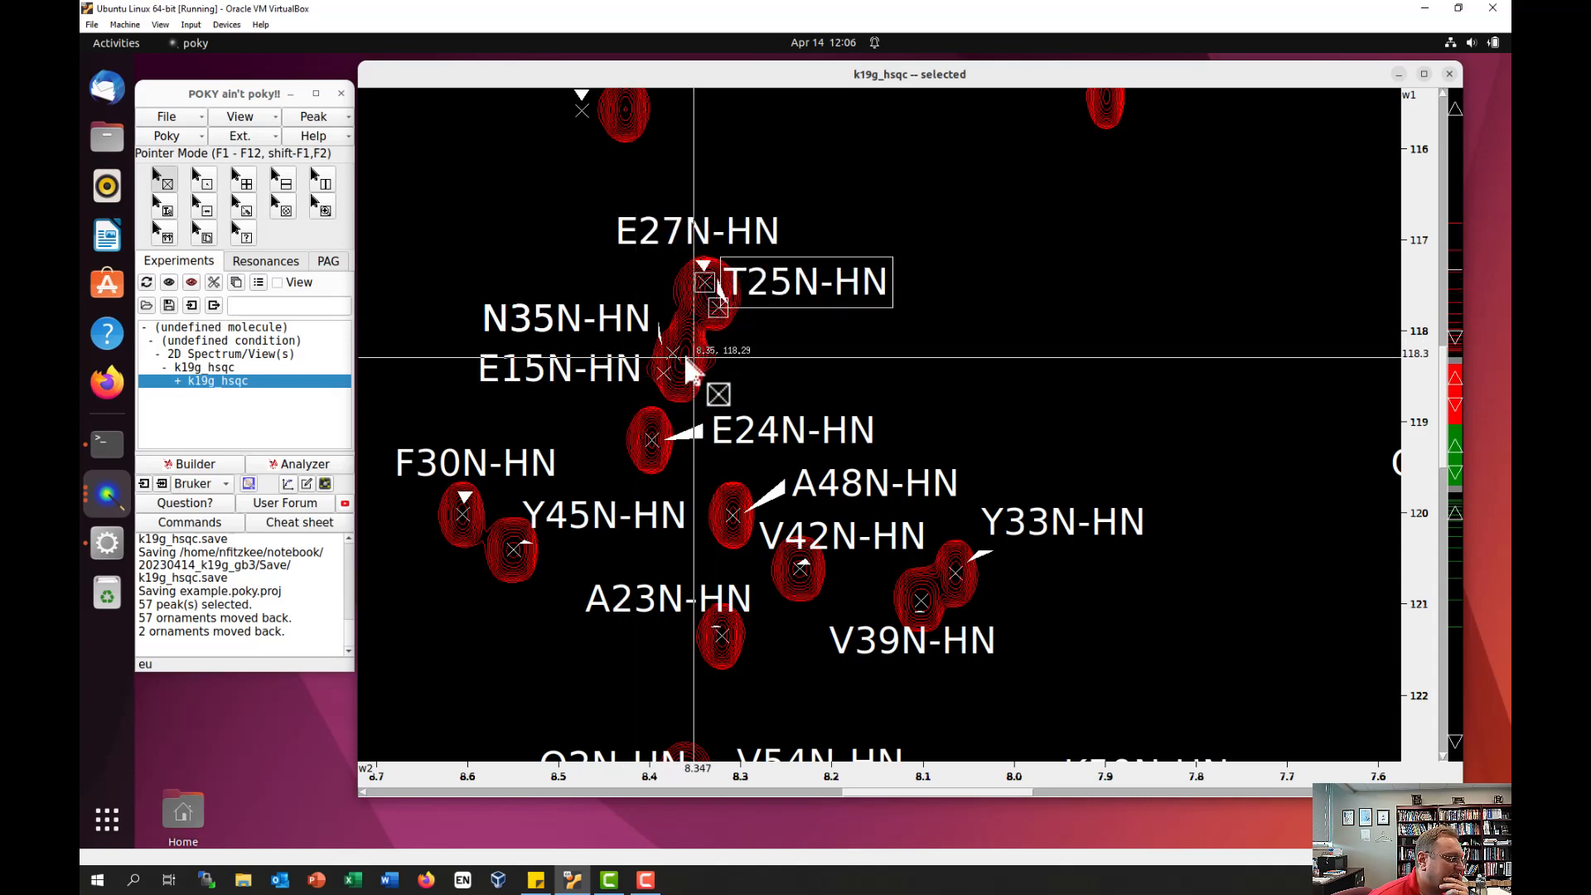
pyautogui.moveTo(672, 353)
pyautogui.mouseDown()
pyautogui.moveTo(689, 346)
pyautogui.moveTo(658, 374)
pyautogui.moveTo(673, 381)
pyautogui.moveTo(723, 319)
pyautogui.moveTo(630, 247)
pyautogui.moveTo(711, 367)
pyautogui.moveTo(668, 263)
pyautogui.moveTo(638, 387)
pyautogui.moveTo(771, 241)
pyautogui.moveTo(849, 294)
pyautogui.moveTo(768, 261)
pyautogui.mouseUp()
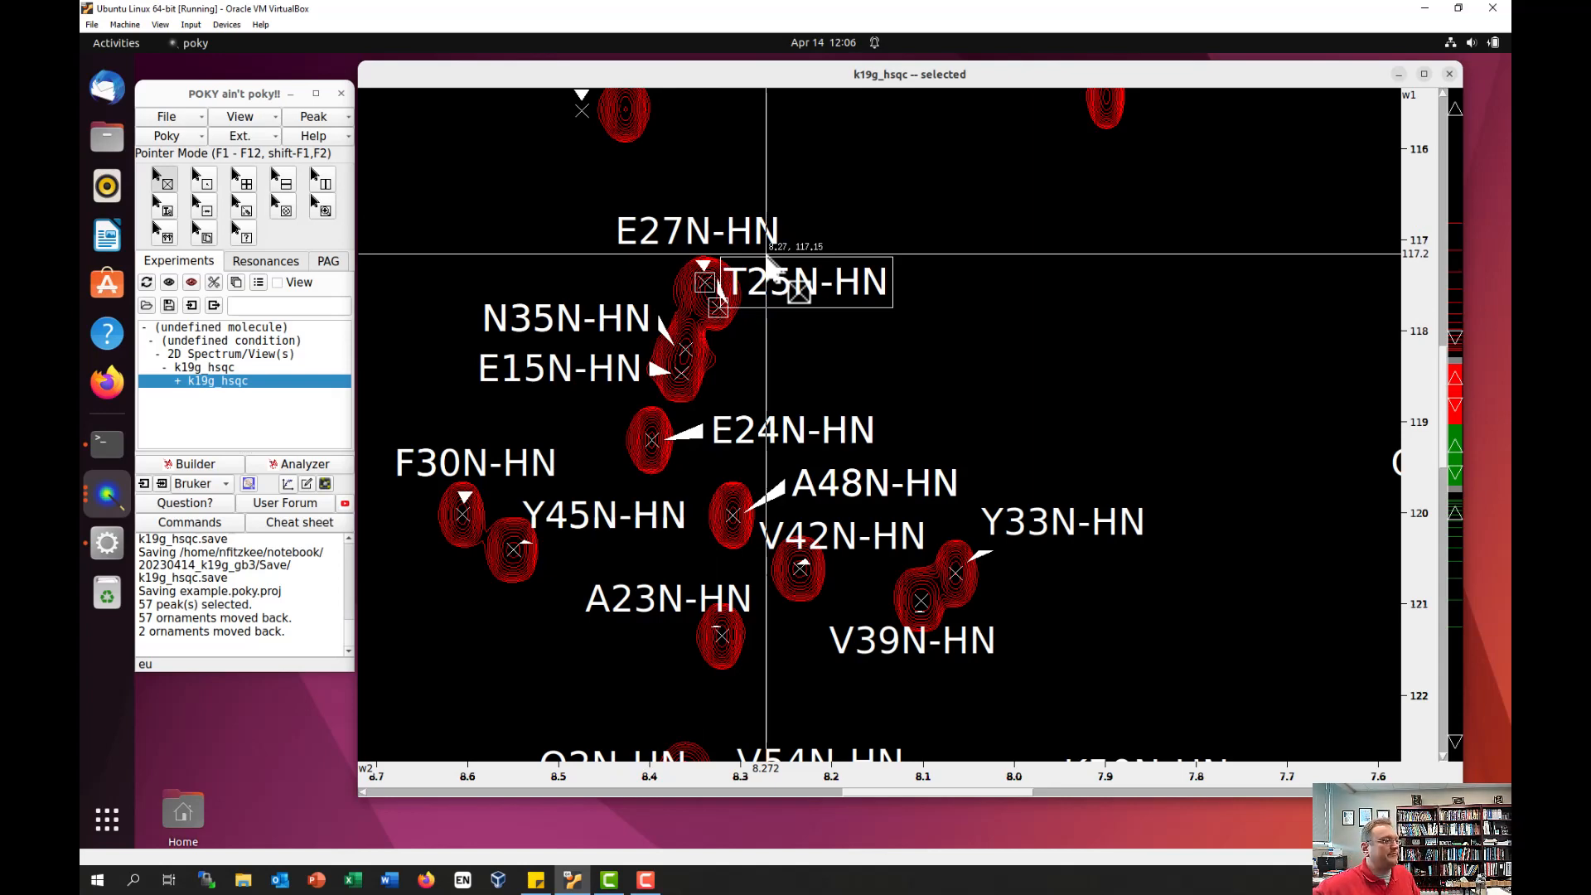
pyautogui.moveTo(775, 286)
pyautogui.mouseDown()
pyautogui.moveTo(758, 300)
pyautogui.moveTo(811, 282)
pyautogui.moveTo(561, 240)
pyautogui.mouseUp()
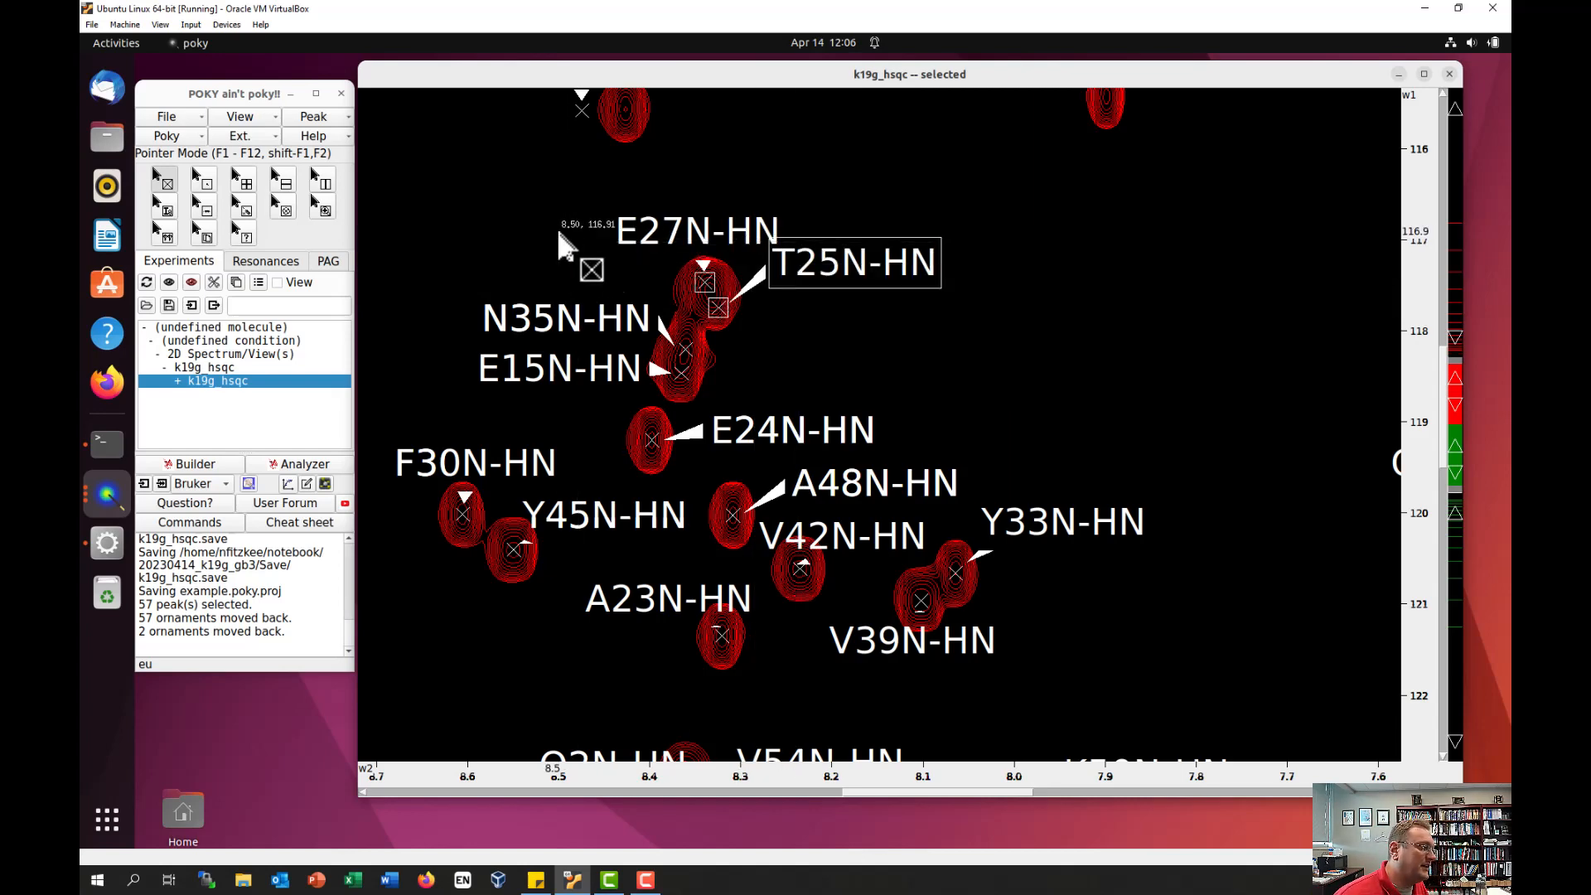
# Step: Try to integrate the four overlapping peaks E27N-HN, T25N-HN, N35N-HN and E15N-HN, and undo the integration
pyautogui.moveTo(477, 205); pyautogui.dragTo(858, 401)
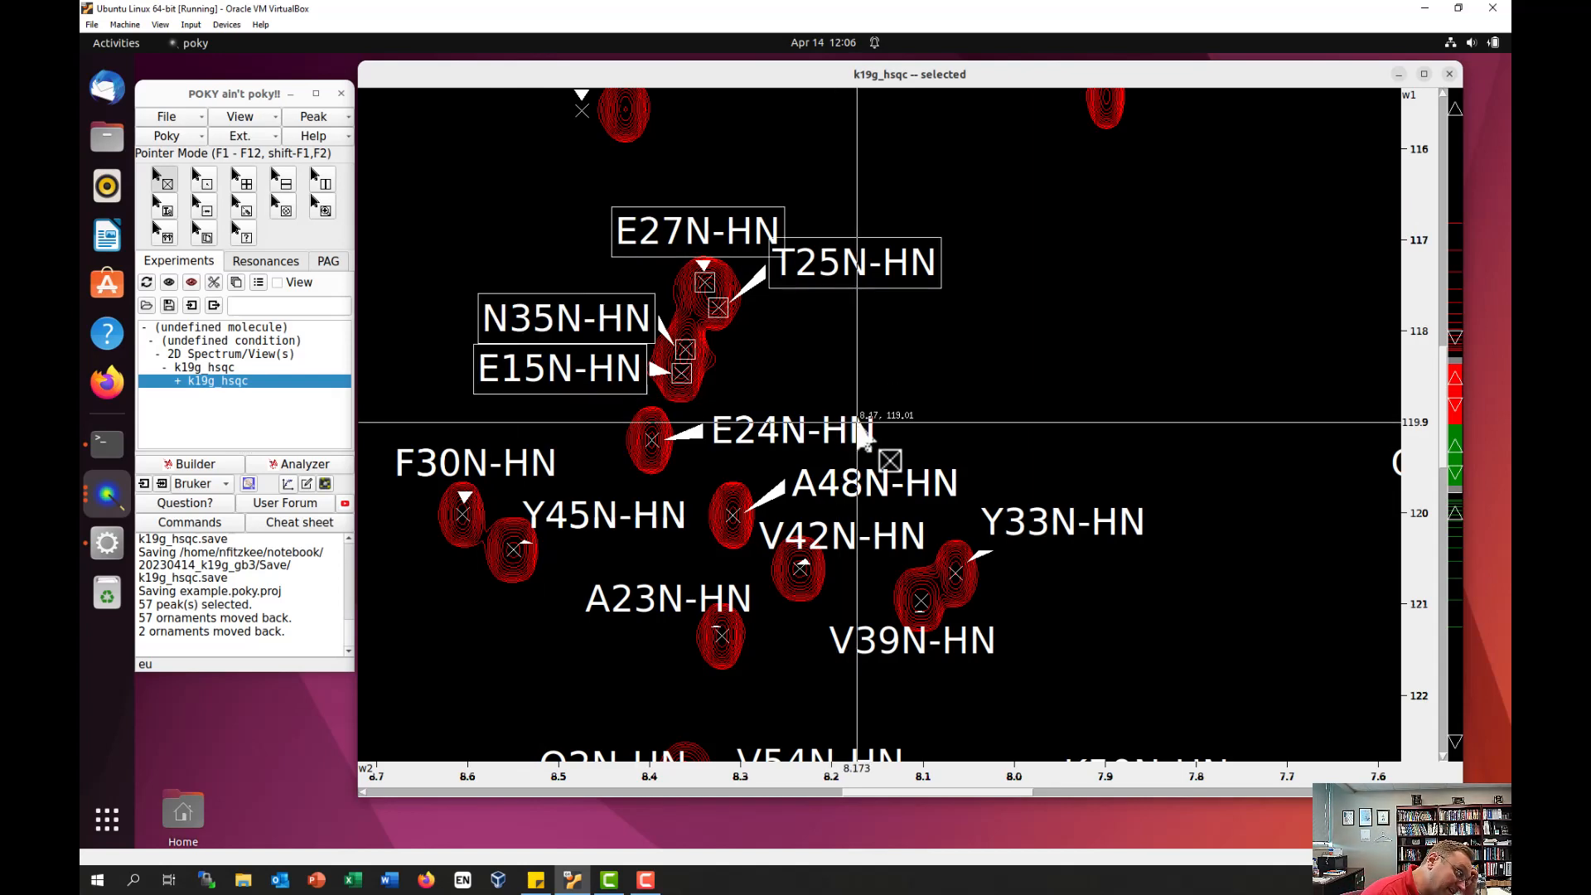
pyautogui.write('p')
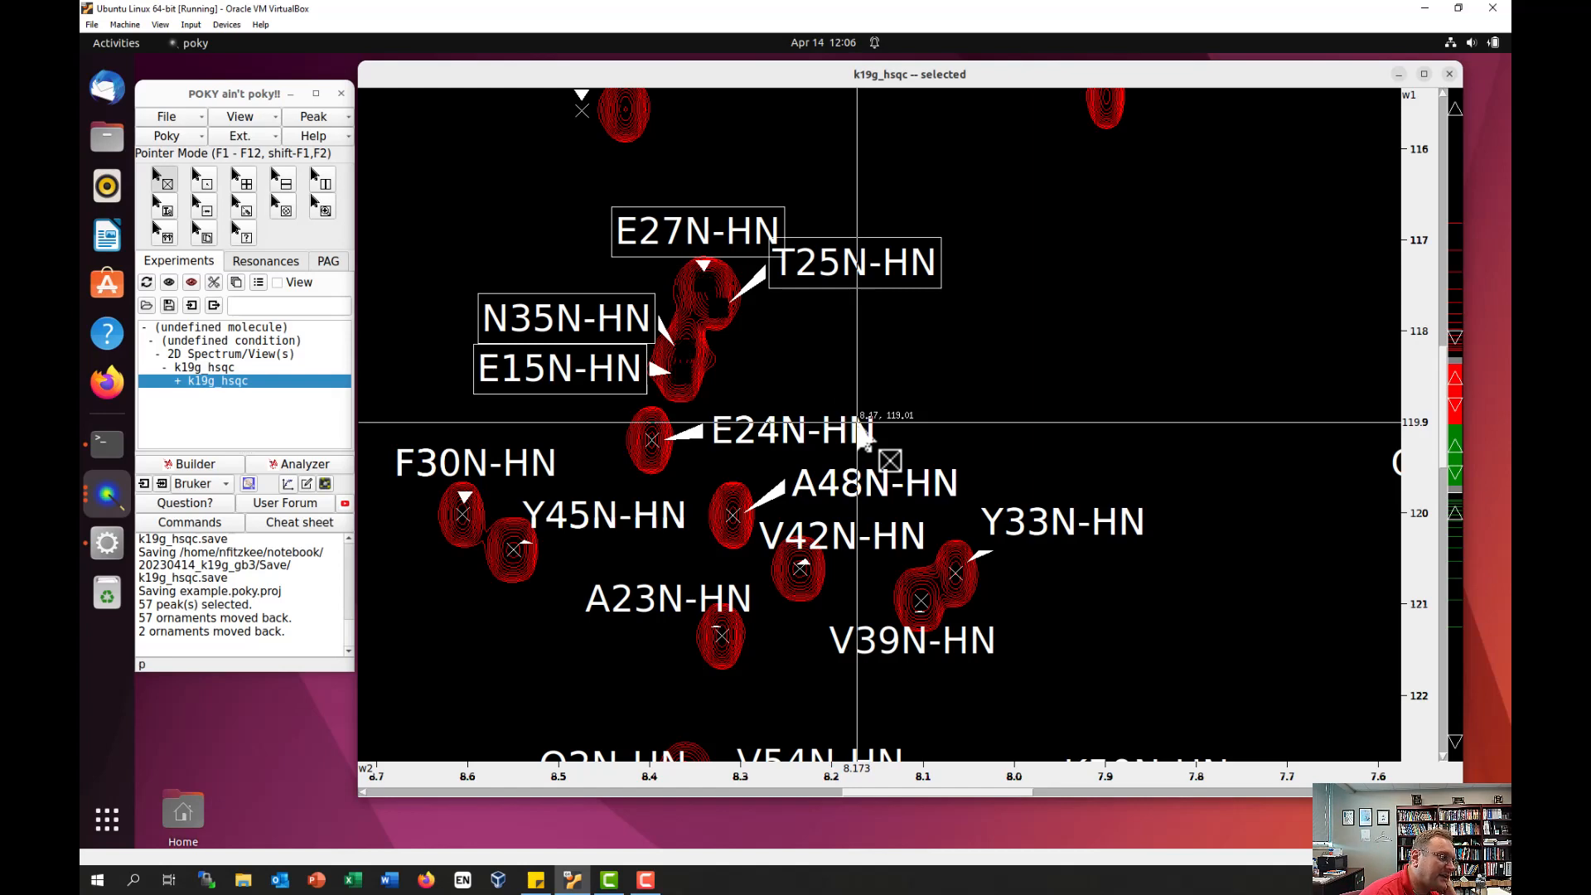
pyautogui.write('i')
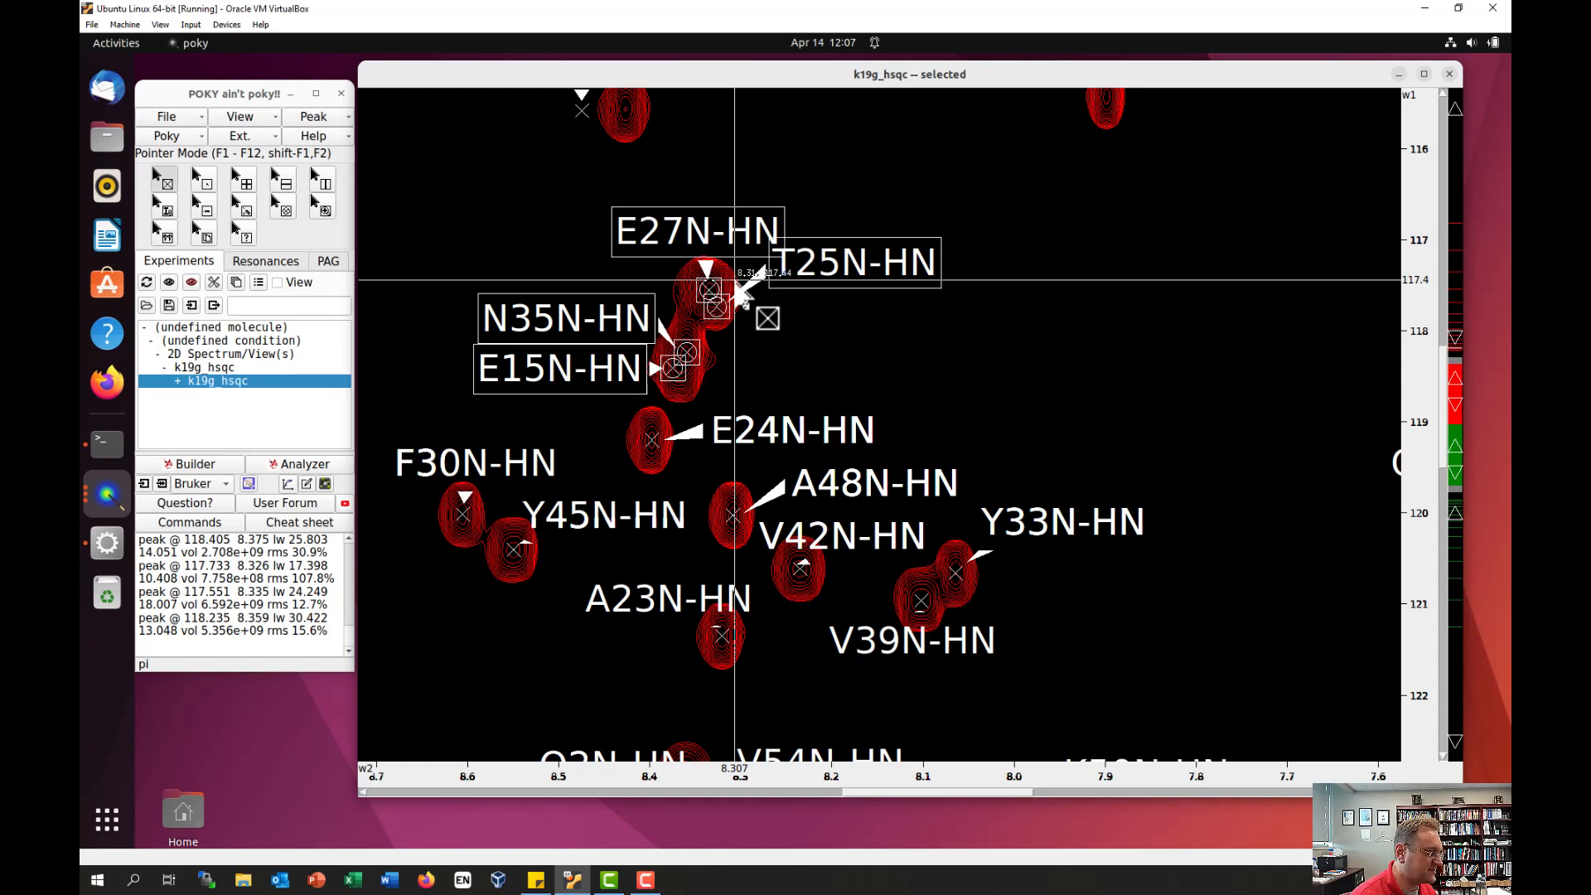
pyautogui.press('e')
pyautogui.press('u')
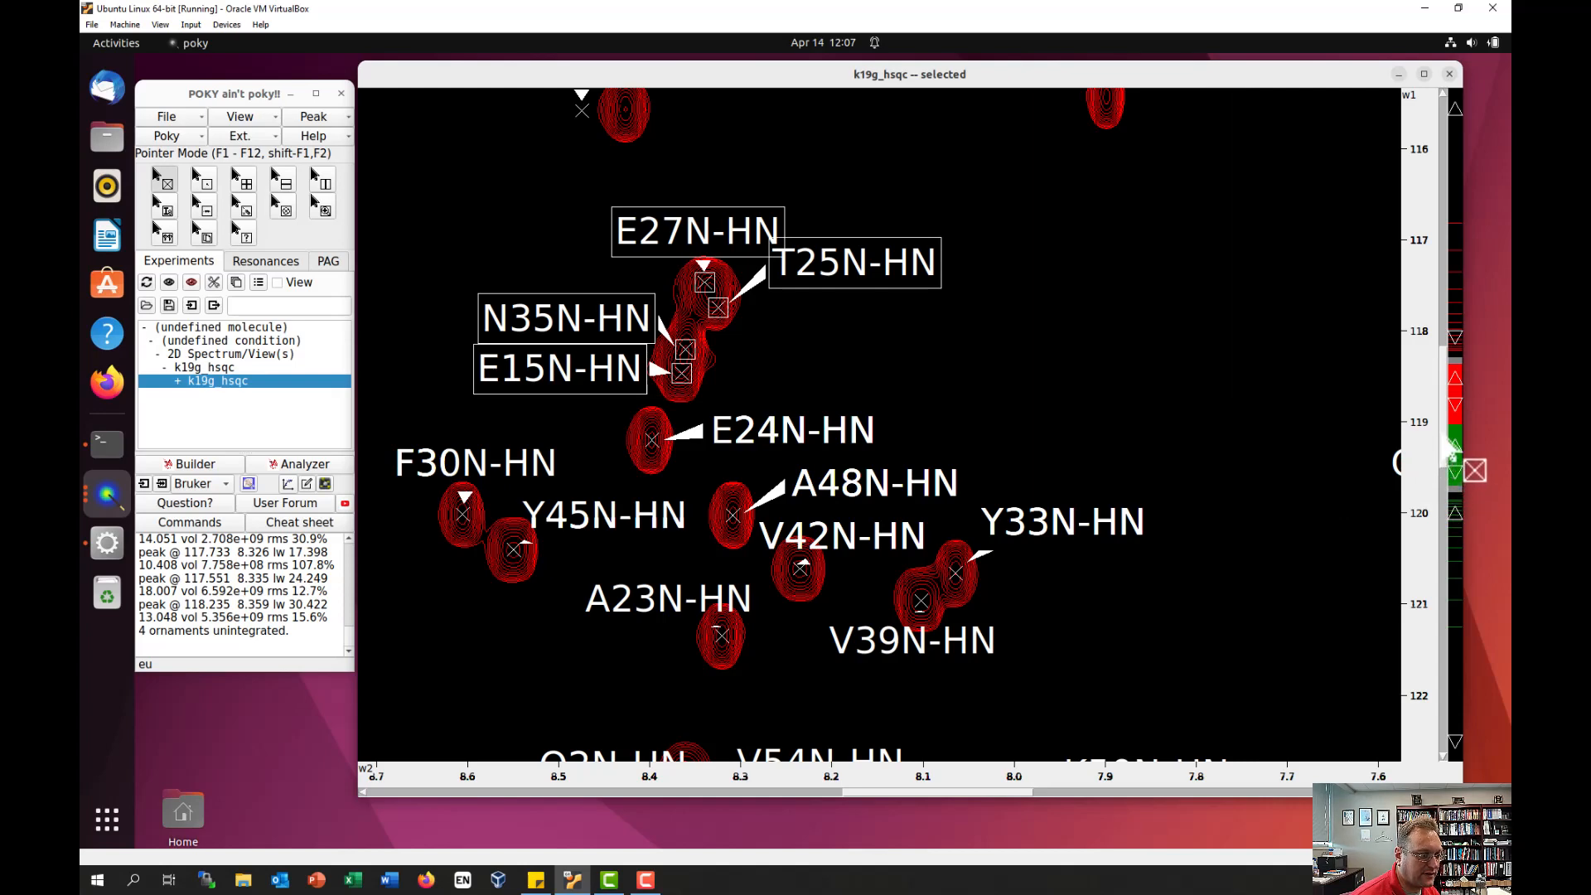
# Step: Move the V21N-HN and T17N-HN markers onto their nearby contours and center both peaks
pyautogui.moveTo(1444, 430); pyautogui.dragTo(1429, 341)
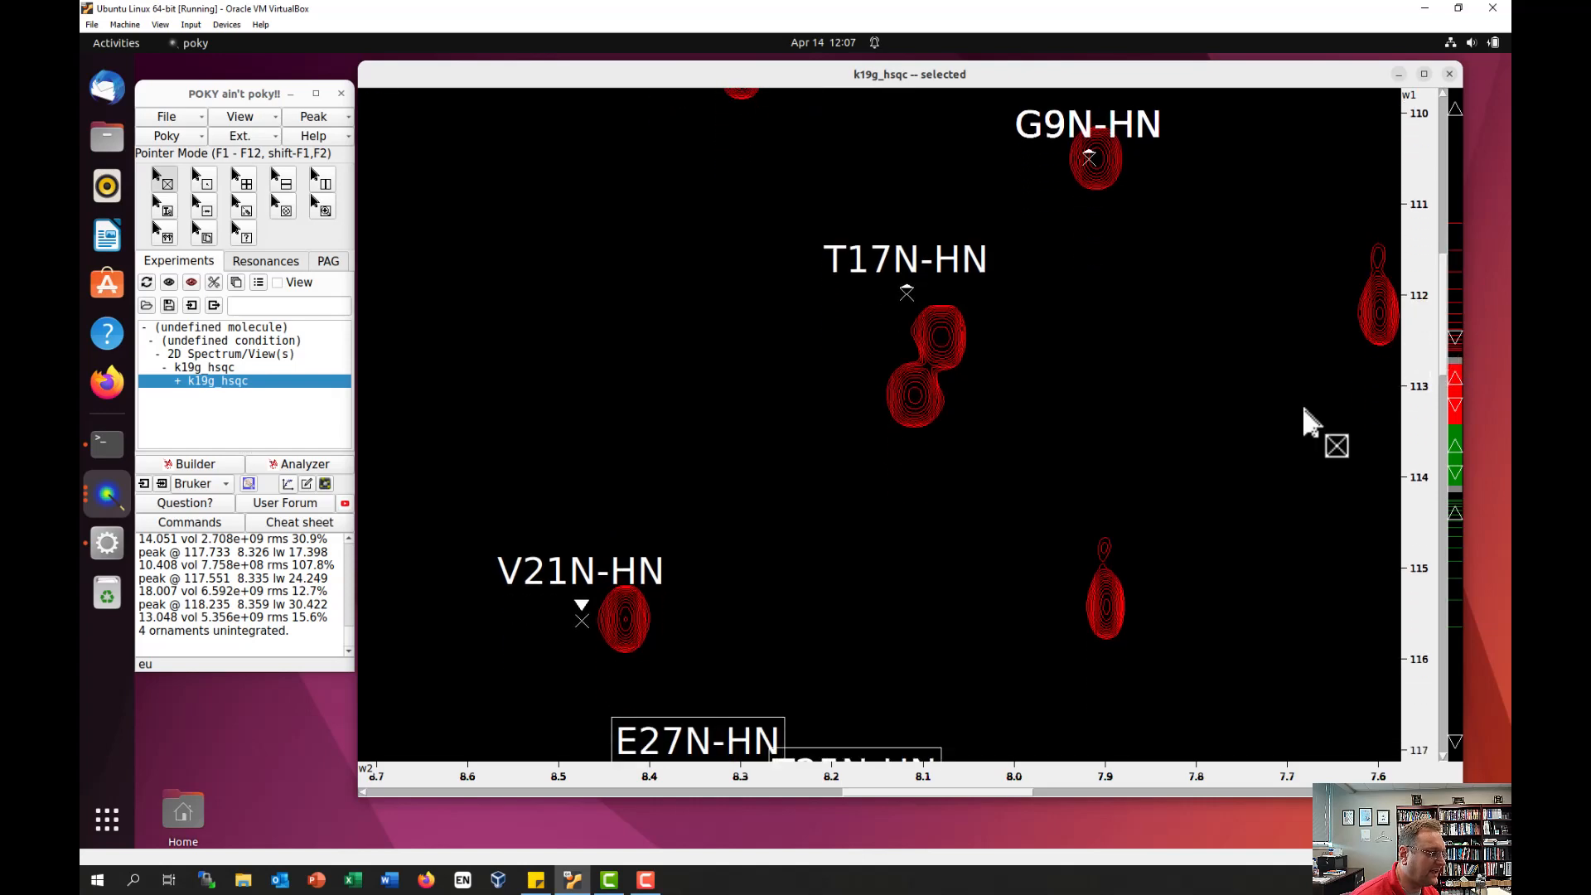
pyautogui.moveTo(579, 615); pyautogui.dragTo(630, 617)
pyautogui.moveTo(905, 290)
pyautogui.mouseDown()
pyautogui.moveTo(916, 325)
pyautogui.moveTo(943, 337)
pyautogui.mouseUp()
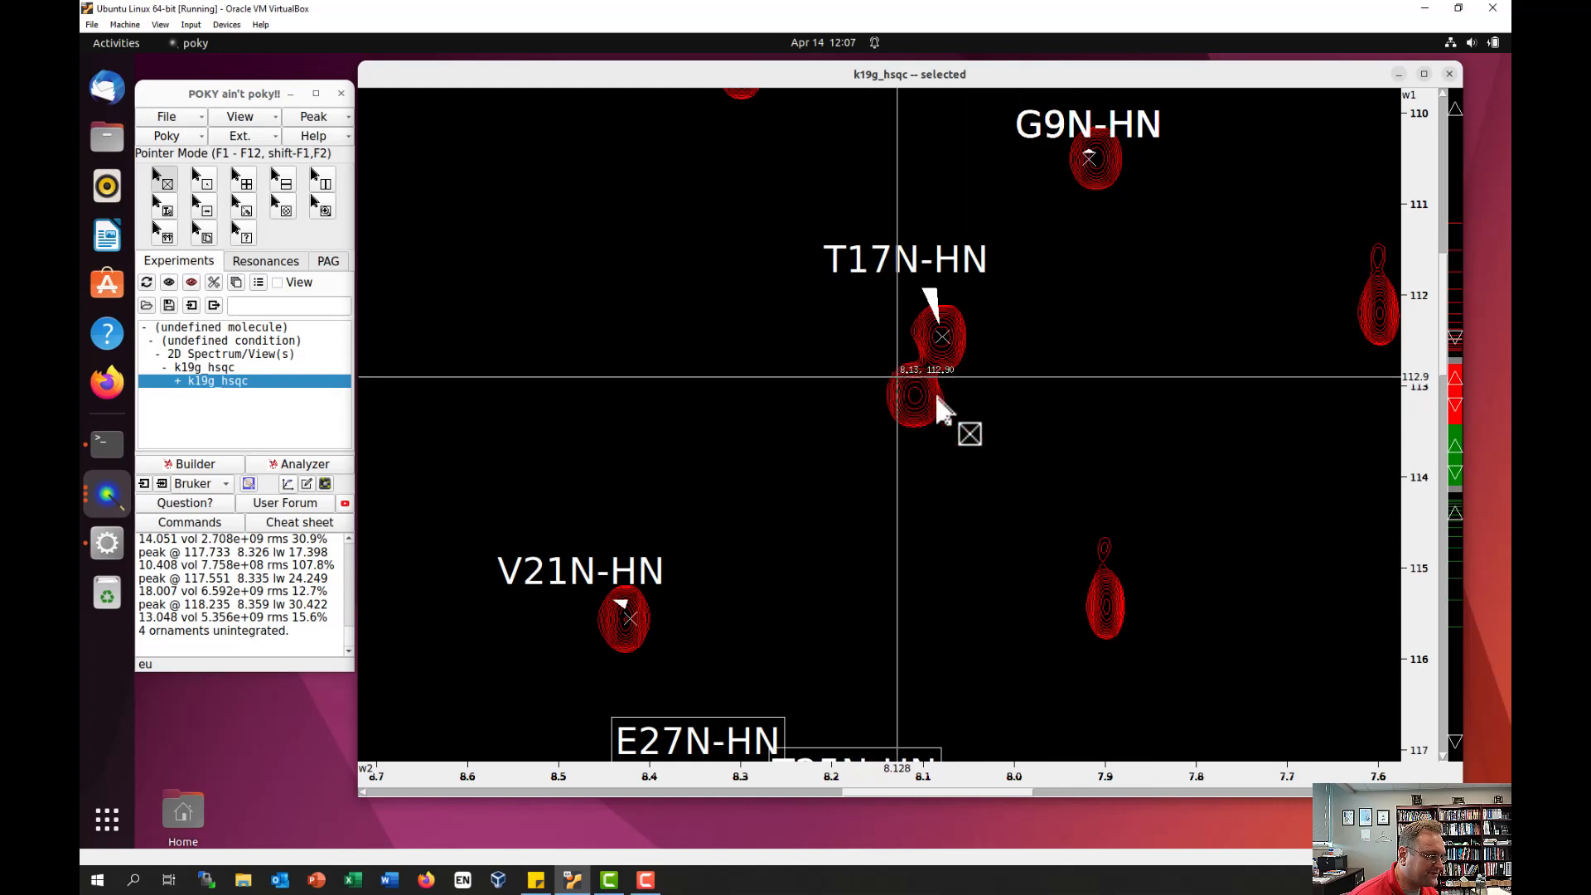
pyautogui.moveTo(530, 214); pyautogui.dragTo(922, 537)
pyautogui.moveTo(1025, 651); pyautogui.dragTo(1017, 651)
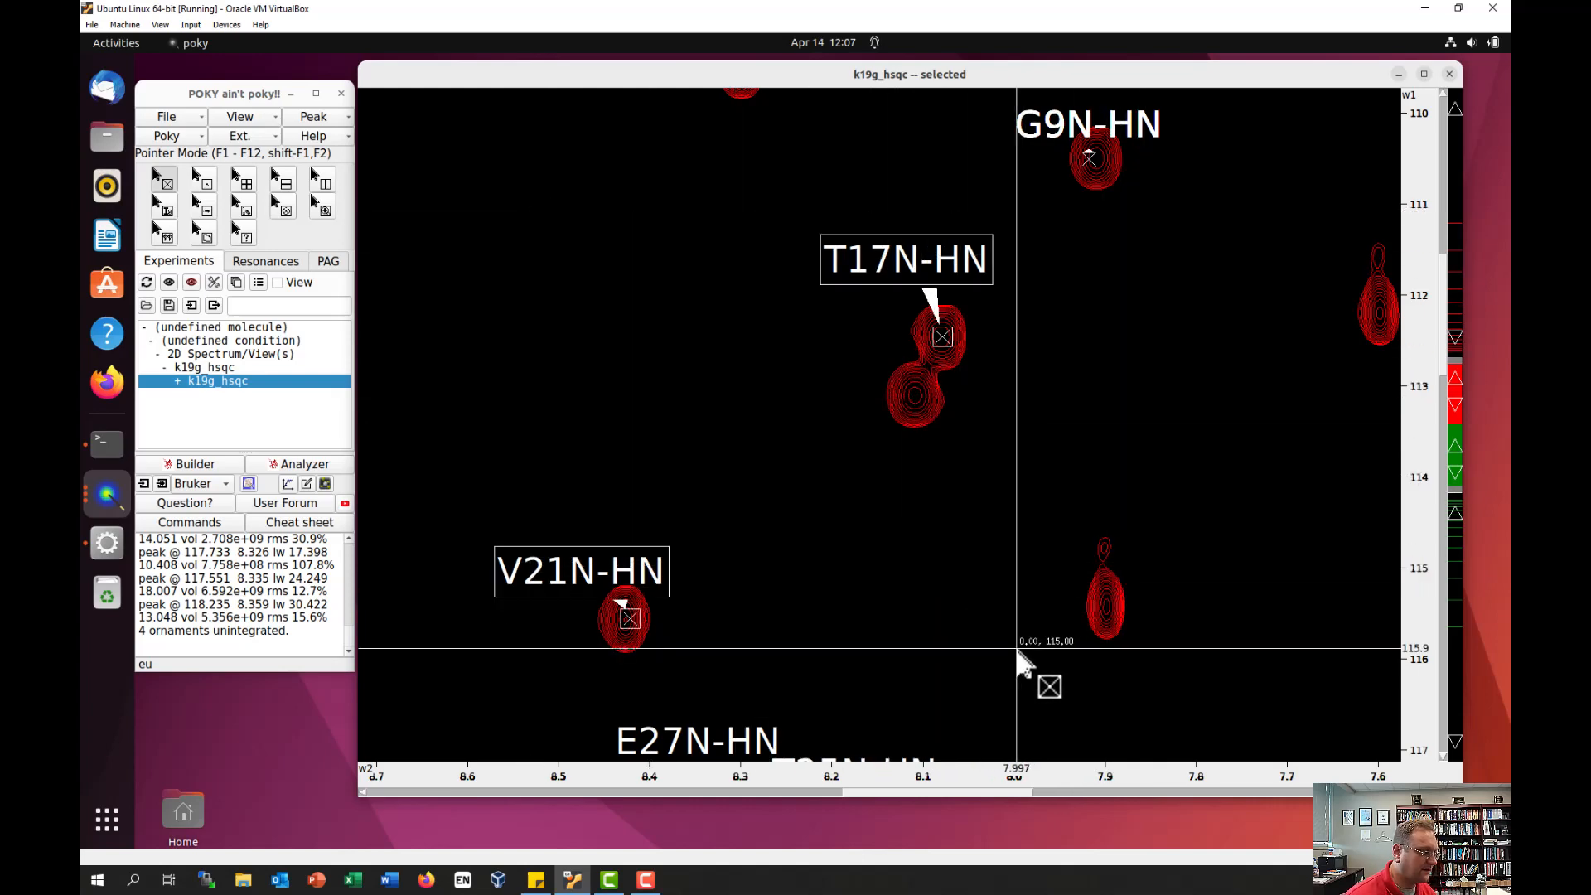
pyautogui.write('pc')
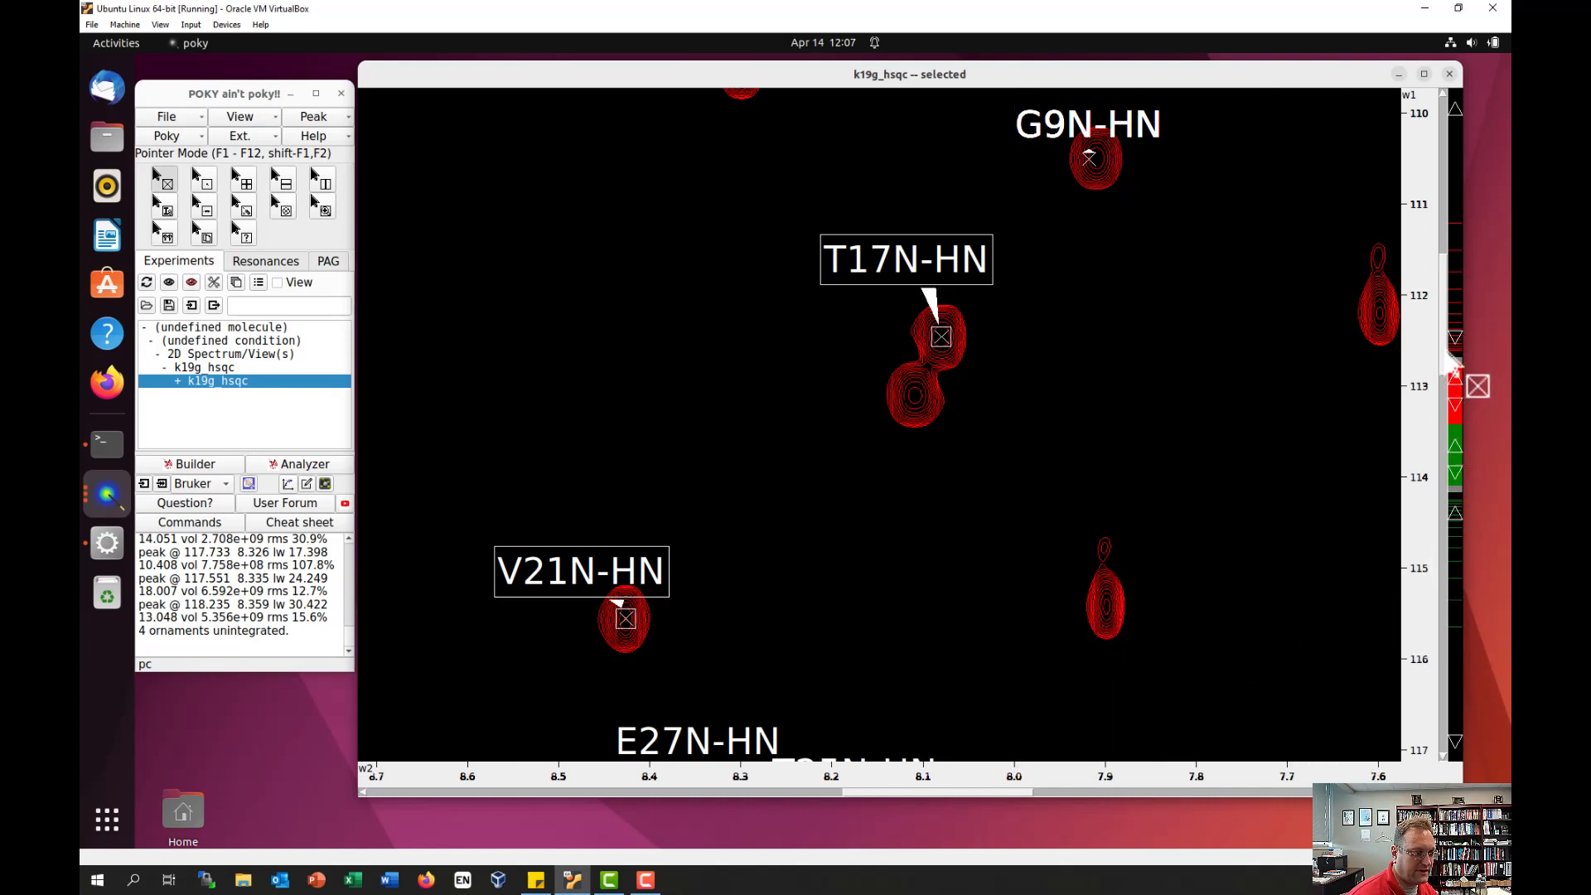
# Step: Center the four glycine peaks G14N-HN, G9N-HN, G38N-HN and G41N-HN on their contours
pyautogui.scroll(5, 1452, 358)
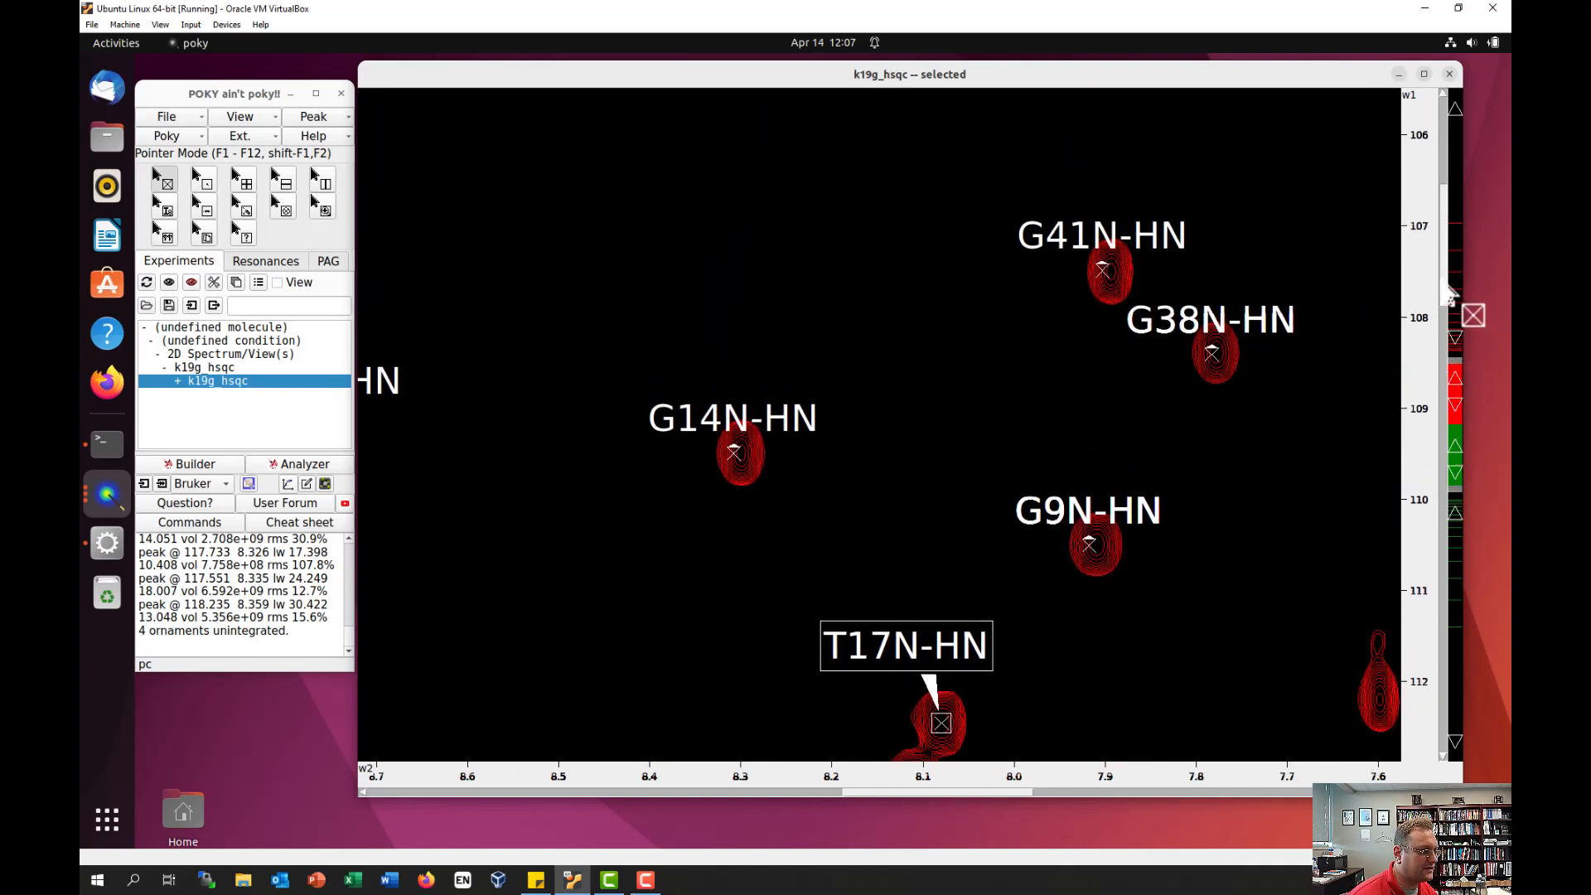
pyautogui.moveTo(561, 191); pyautogui.dragTo(1300, 570)
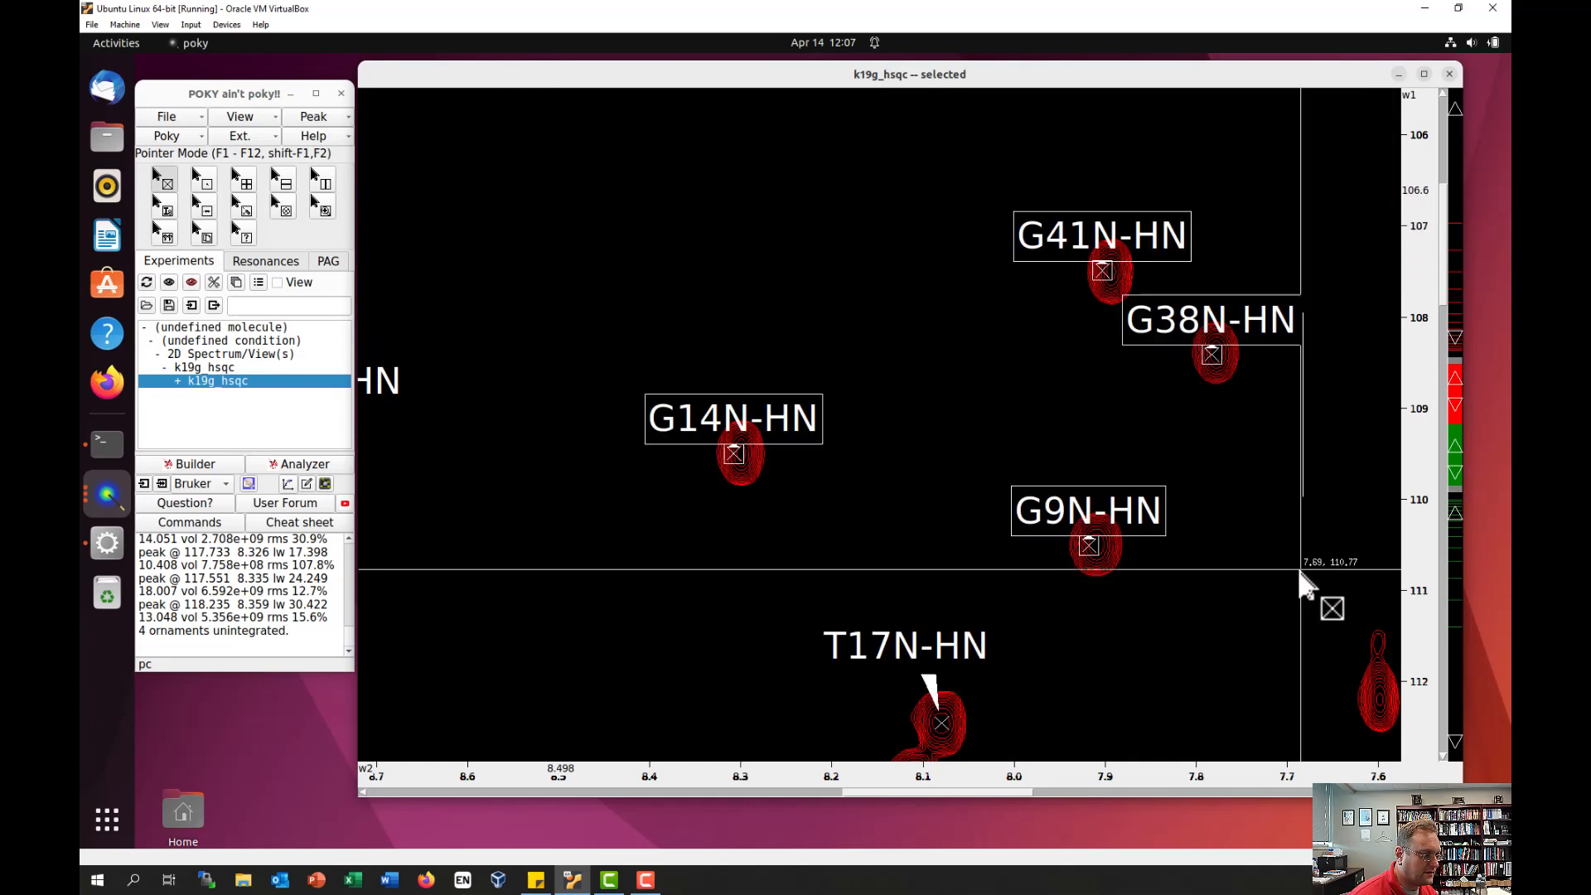
pyautogui.press('p')
pyautogui.press('c')
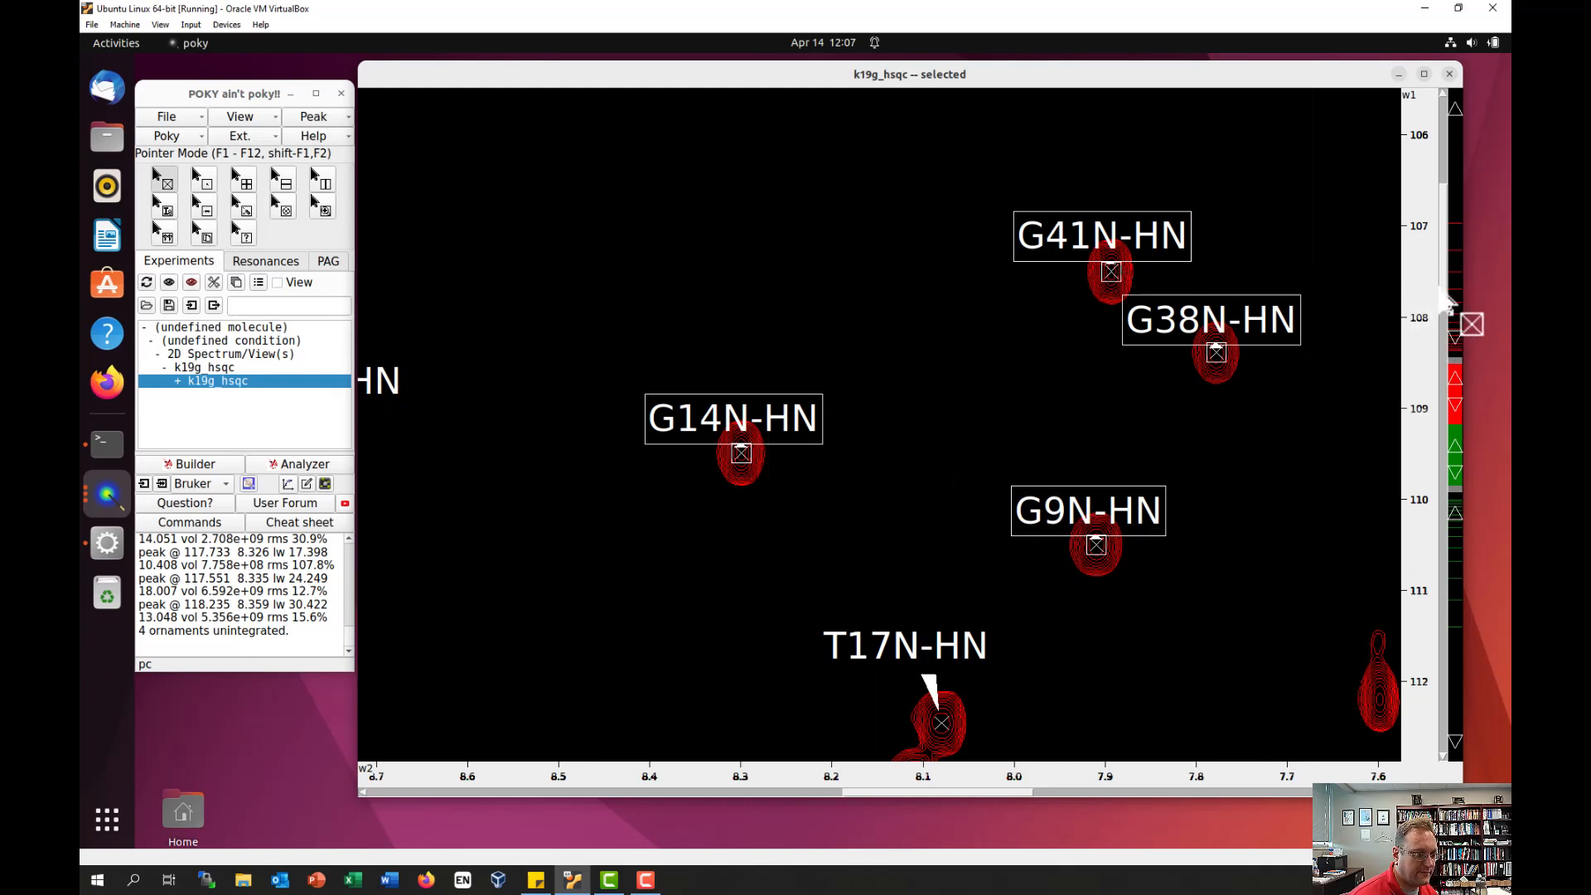
# Step: Center the T51N-HN peak and the neighboring N37N-HN and D22N-HN peaks on their contour maxima
pyautogui.scroll(5, 1455, 282)
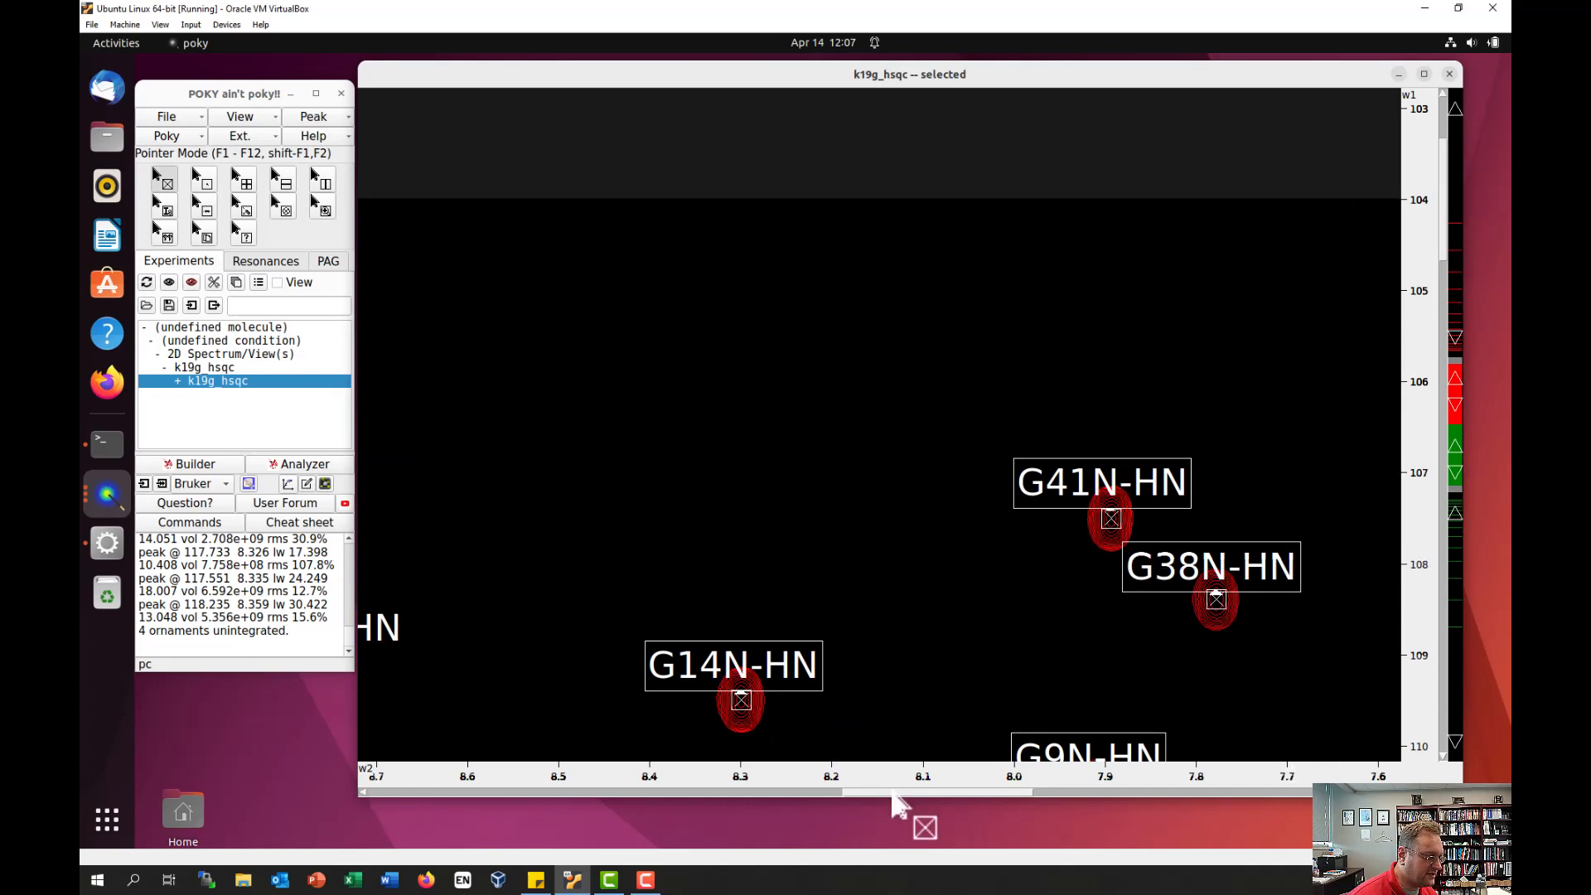
pyautogui.moveTo(893, 797); pyautogui.dragTo(1059, 802)
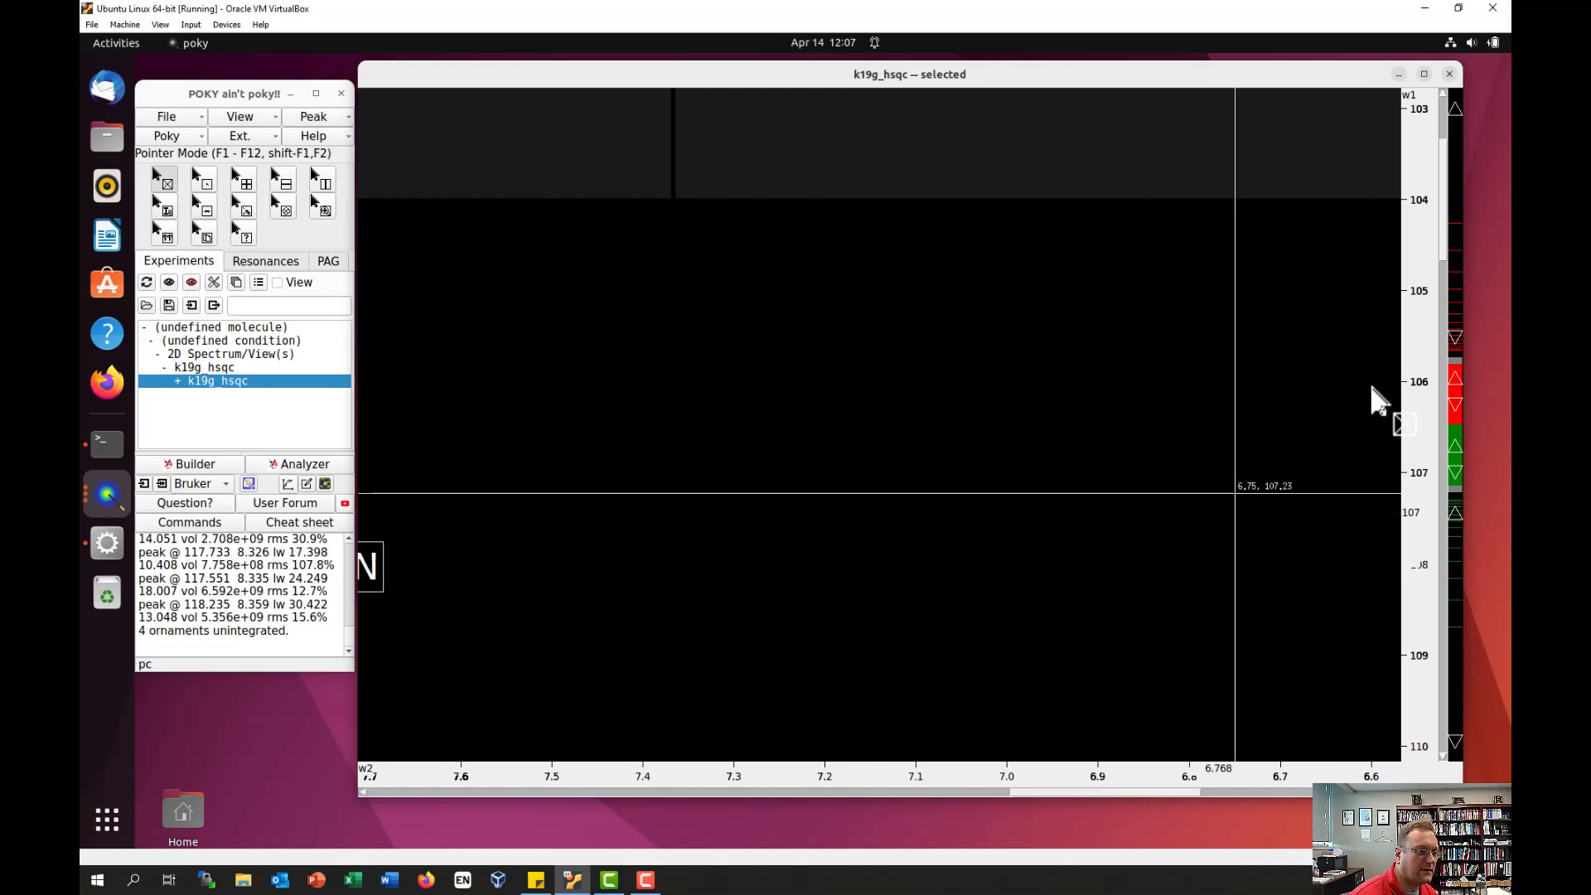
pyautogui.moveTo(1450, 214); pyautogui.dragTo(1344, 355)
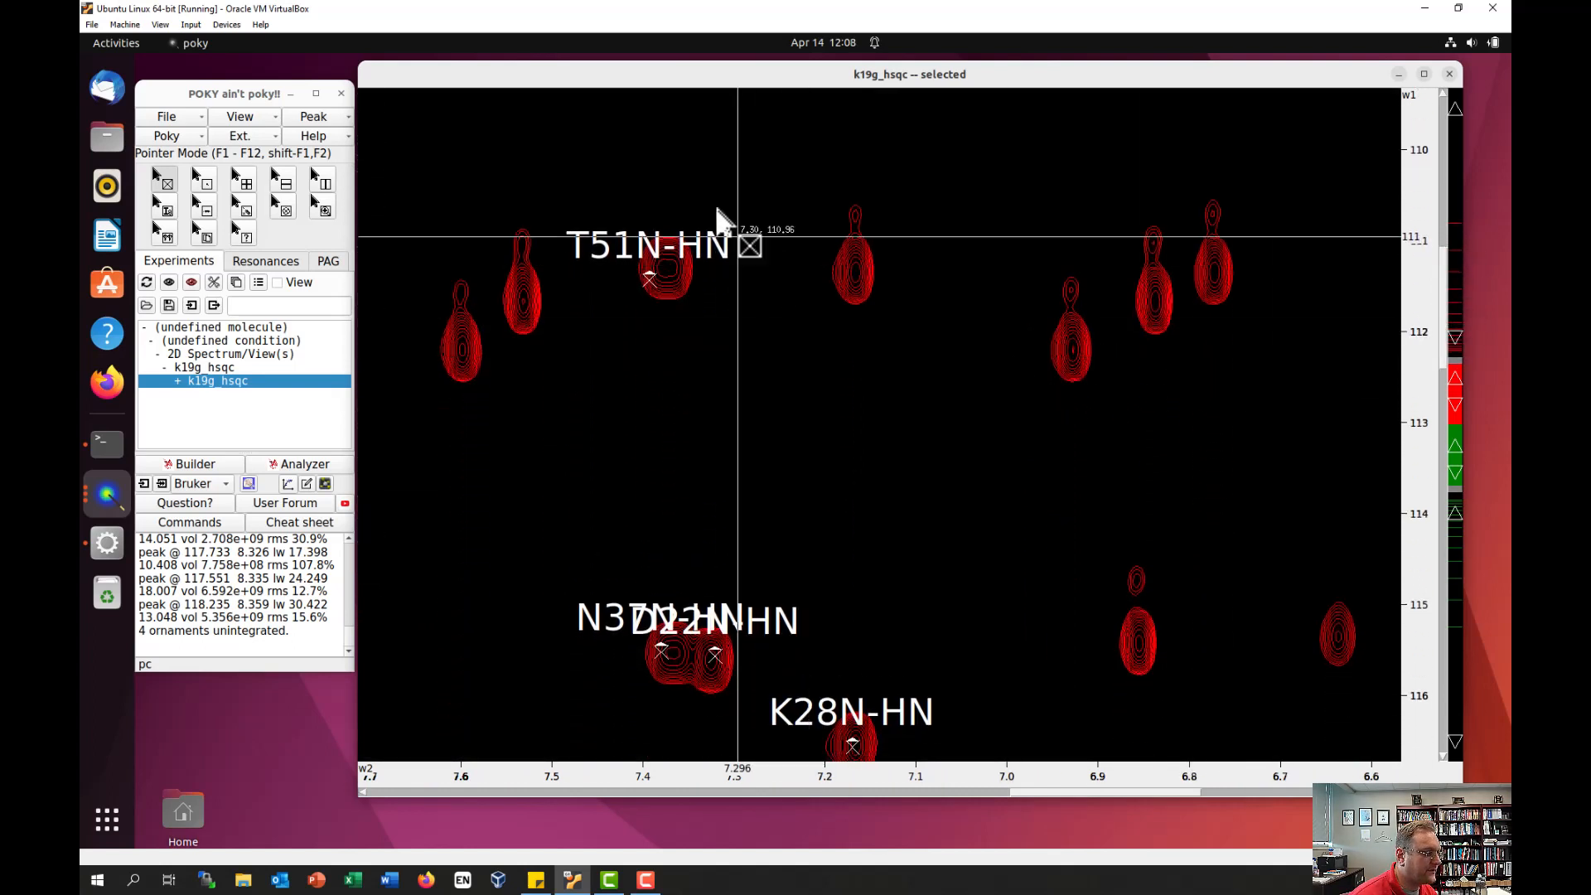
pyautogui.moveTo(729, 347); pyautogui.dragTo(744, 355)
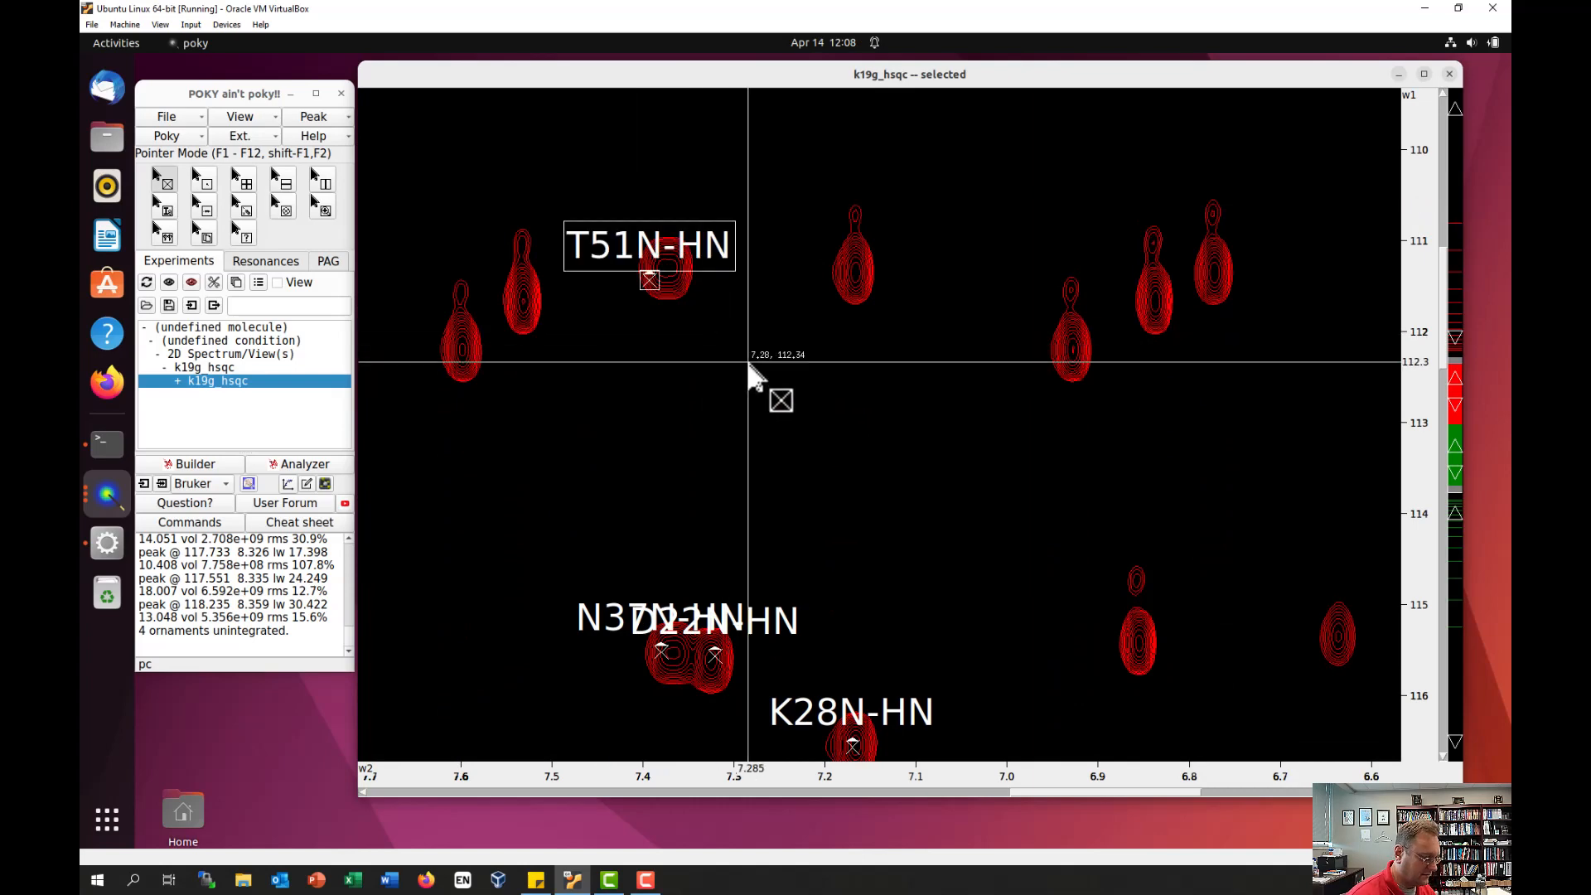
pyautogui.moveTo(582, 523); pyautogui.dragTo(673, 634)
pyautogui.moveTo(765, 690); pyautogui.dragTo(773, 695)
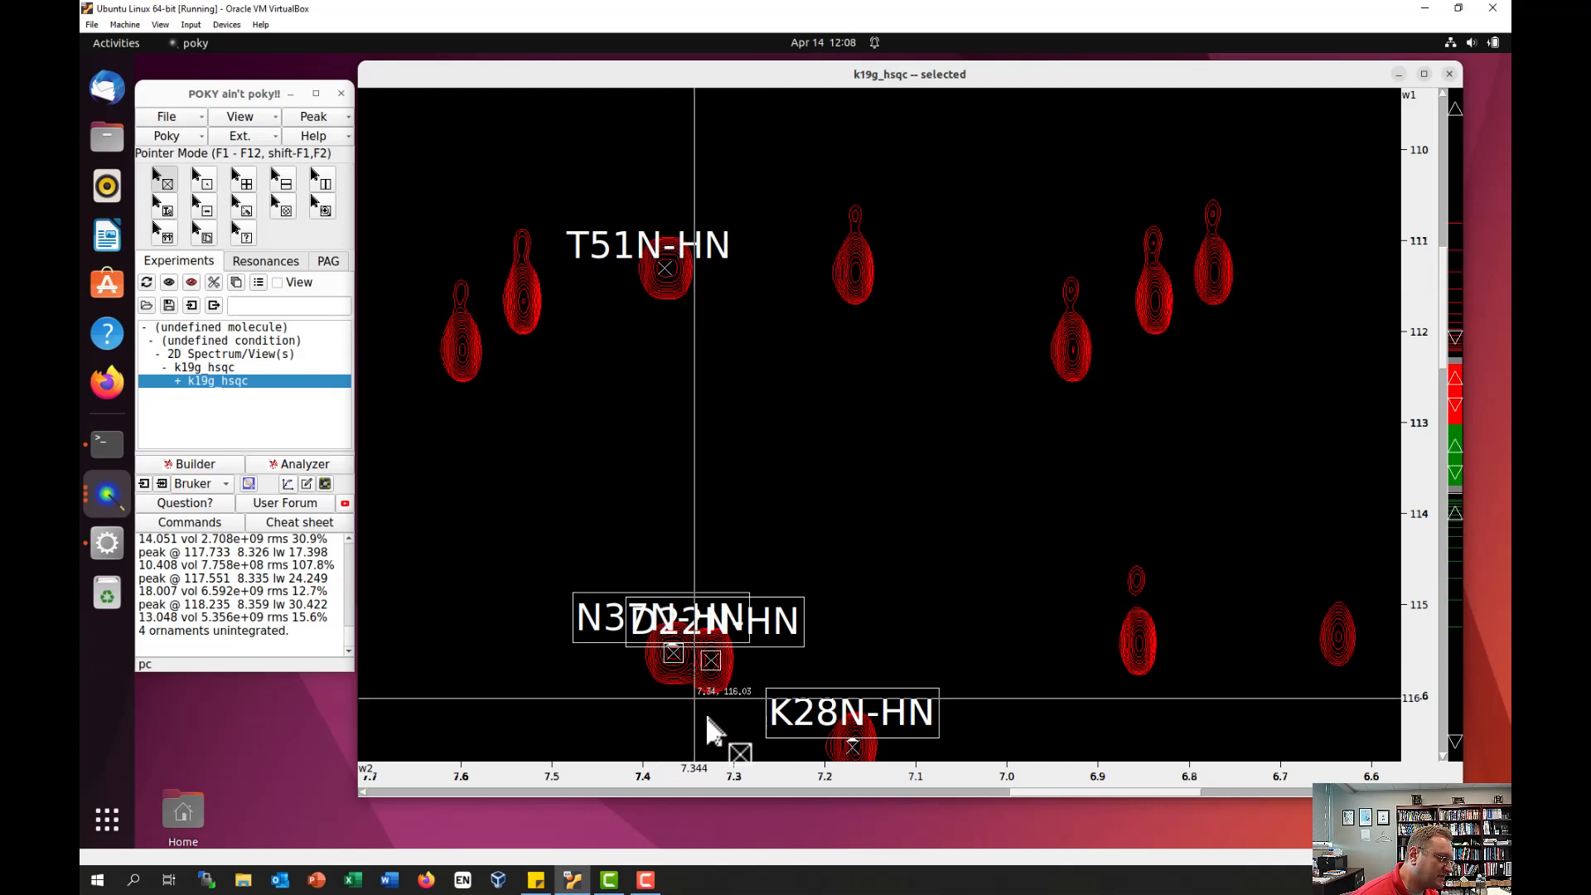
# Step: Separate the overlapping N37N-HN and D22N-HN labels
pyautogui.moveTo(720, 675)
pyautogui.mouseDown()
pyautogui.moveTo(757, 619)
pyautogui.moveTo(736, 577)
pyautogui.moveTo(693, 685)
pyautogui.moveTo(699, 657)
pyautogui.moveTo(611, 617)
pyautogui.moveTo(672, 667)
pyautogui.moveTo(727, 679)
pyautogui.moveTo(718, 729)
pyautogui.moveTo(690, 748)
pyautogui.mouseUp()
pyautogui.press('l')
pyautogui.press('u')
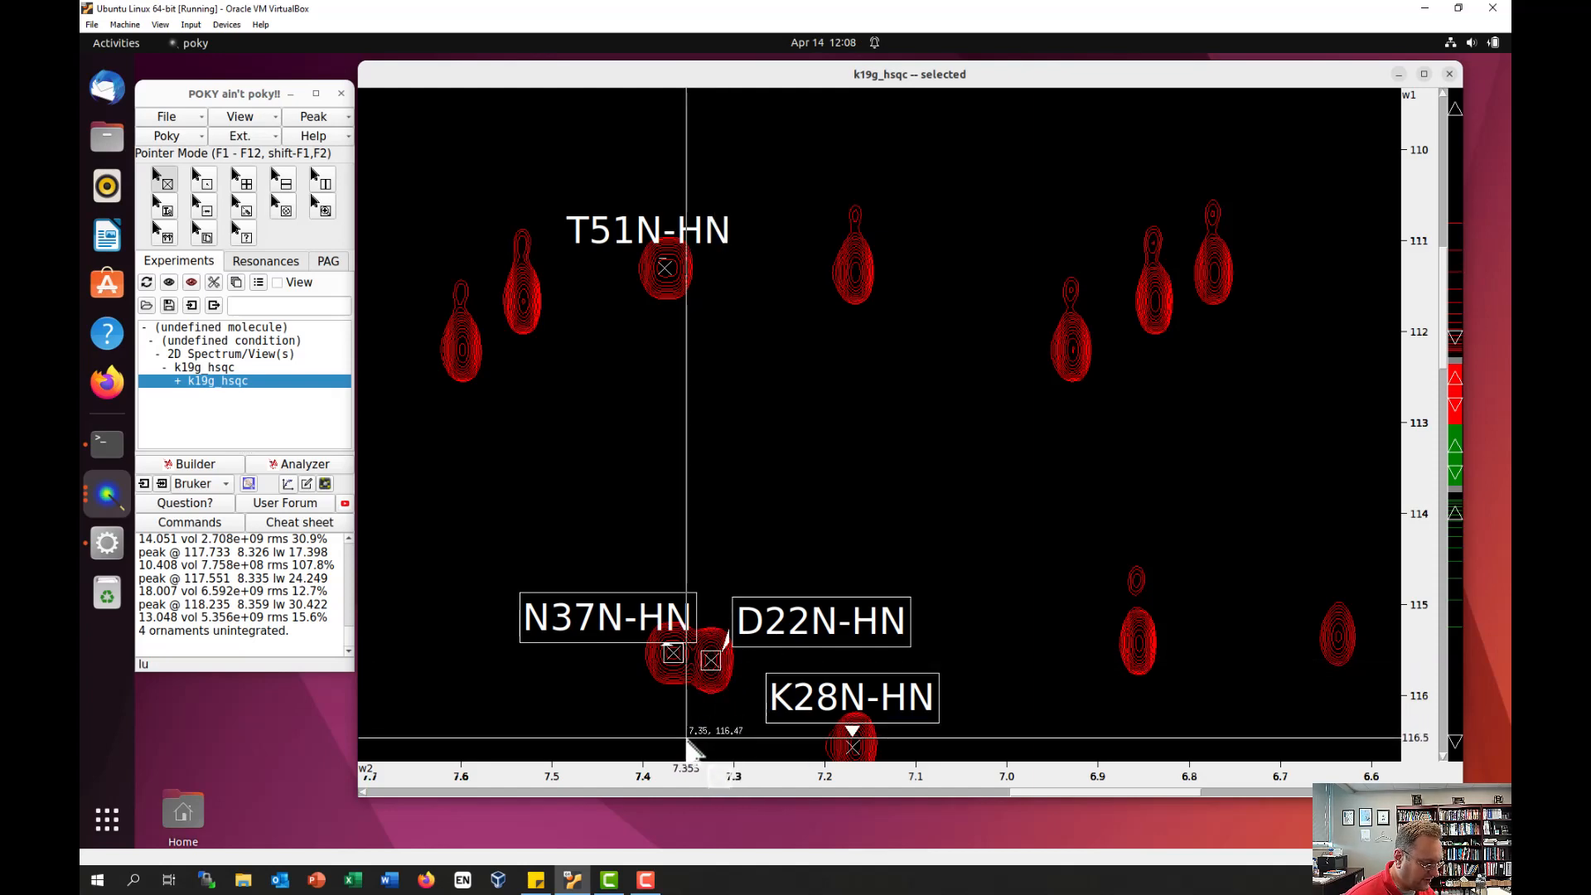
# Step: Display the 1D slices along both axes and examine the peak shapes at N37N-HN and T51N-HN
pyautogui.press('v')
pyautogui.hotkey('shift', 's')
pyautogui.moveTo(630, 681); pyautogui.dragTo(633, 634)
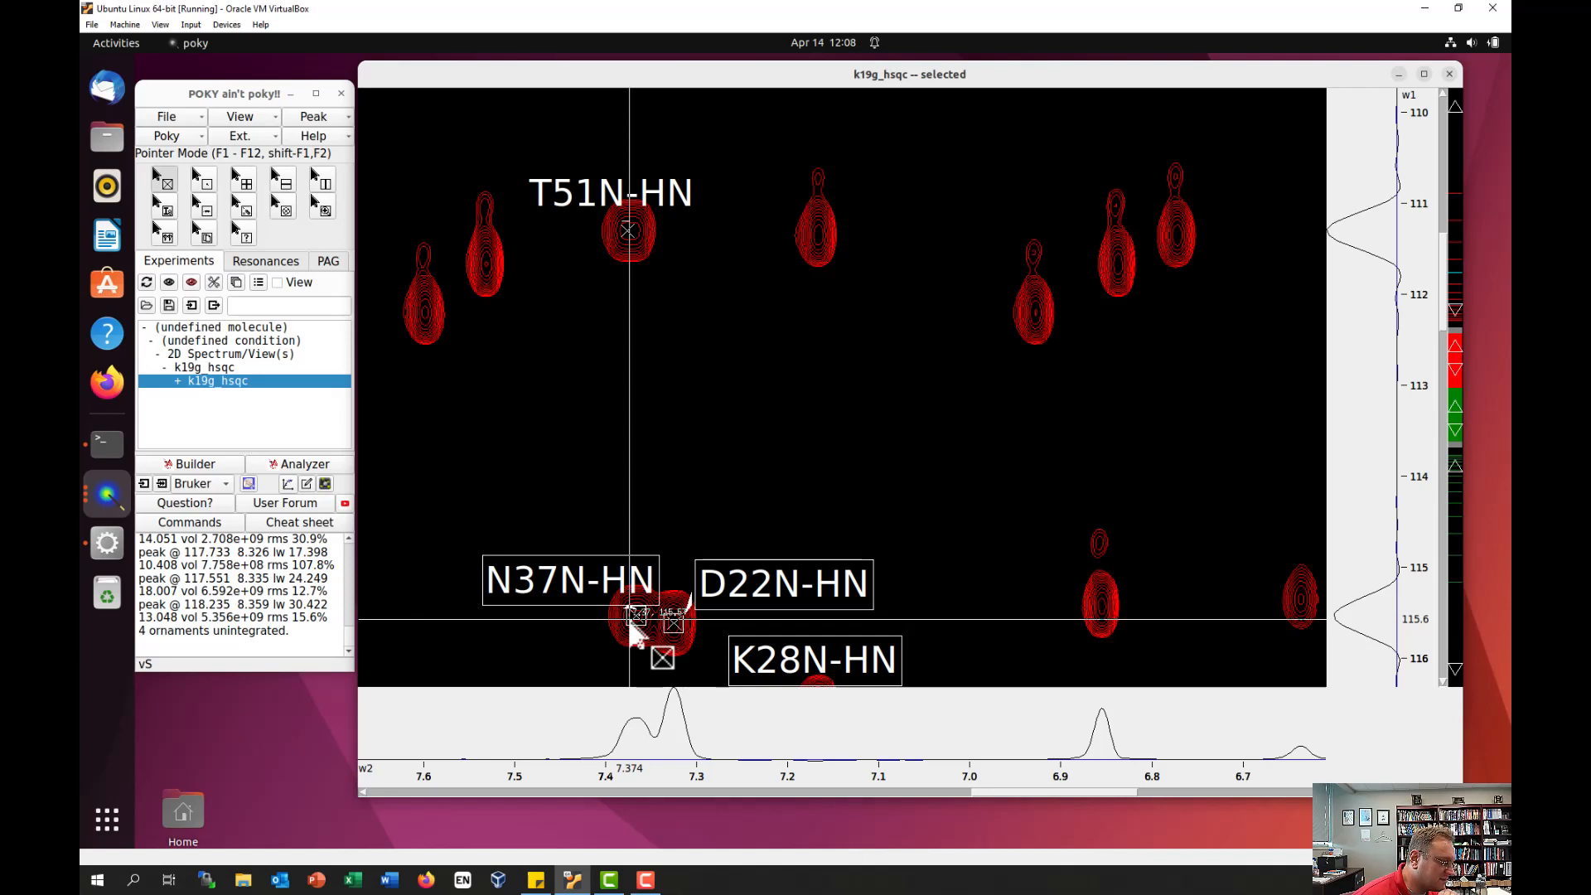
pyautogui.moveTo(632, 634)
pyautogui.mouseDown()
pyautogui.moveTo(643, 693)
pyautogui.moveTo(639, 629)
pyautogui.mouseUp()
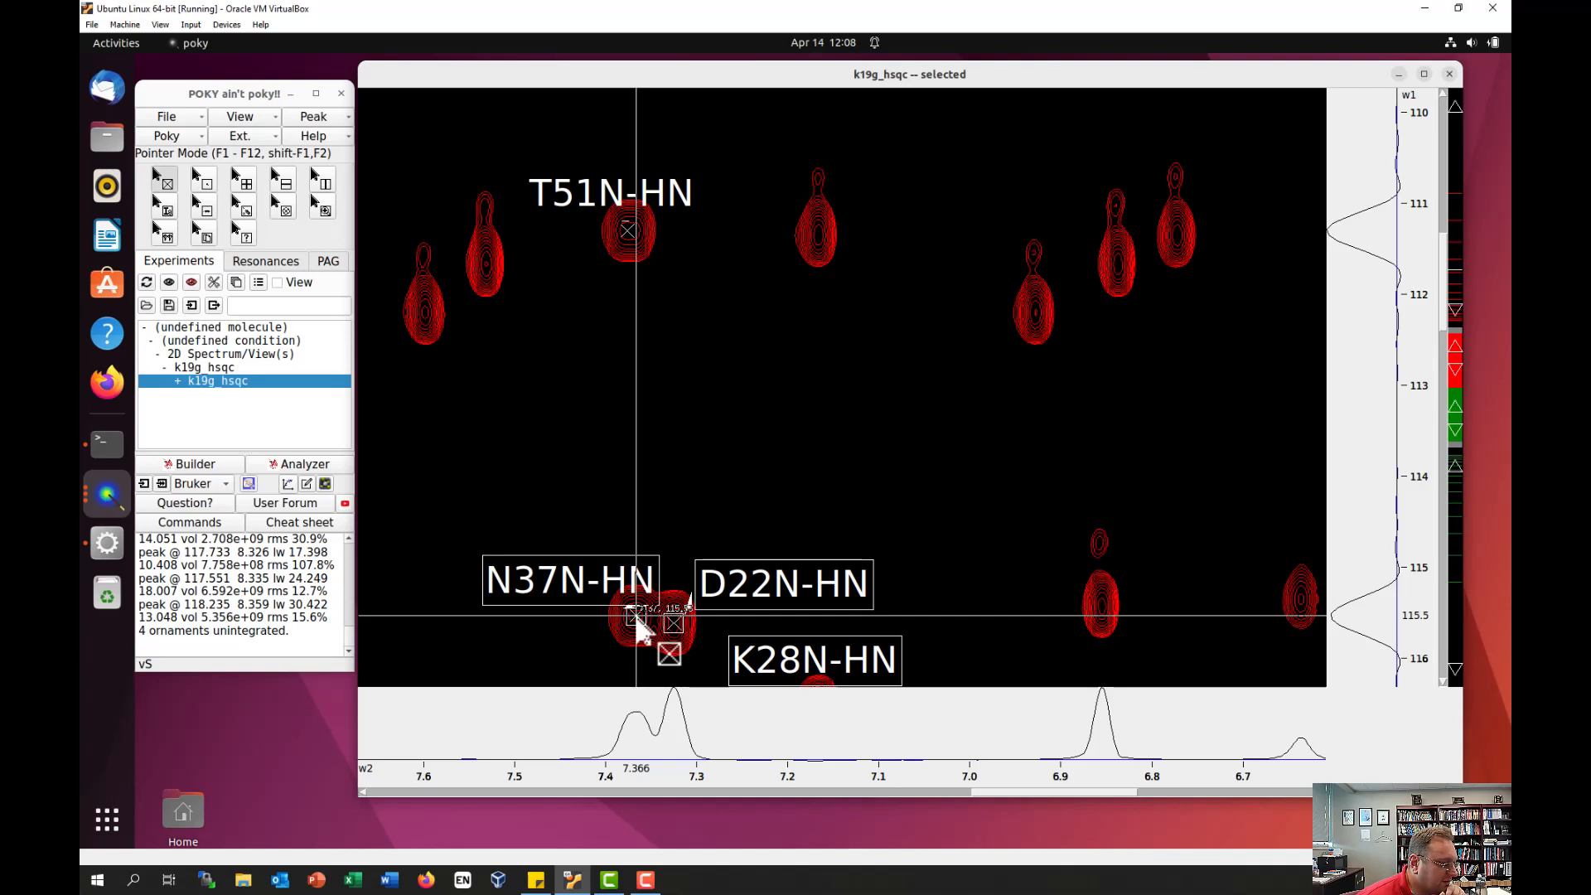
pyautogui.moveTo(638, 629); pyautogui.dragTo(634, 626)
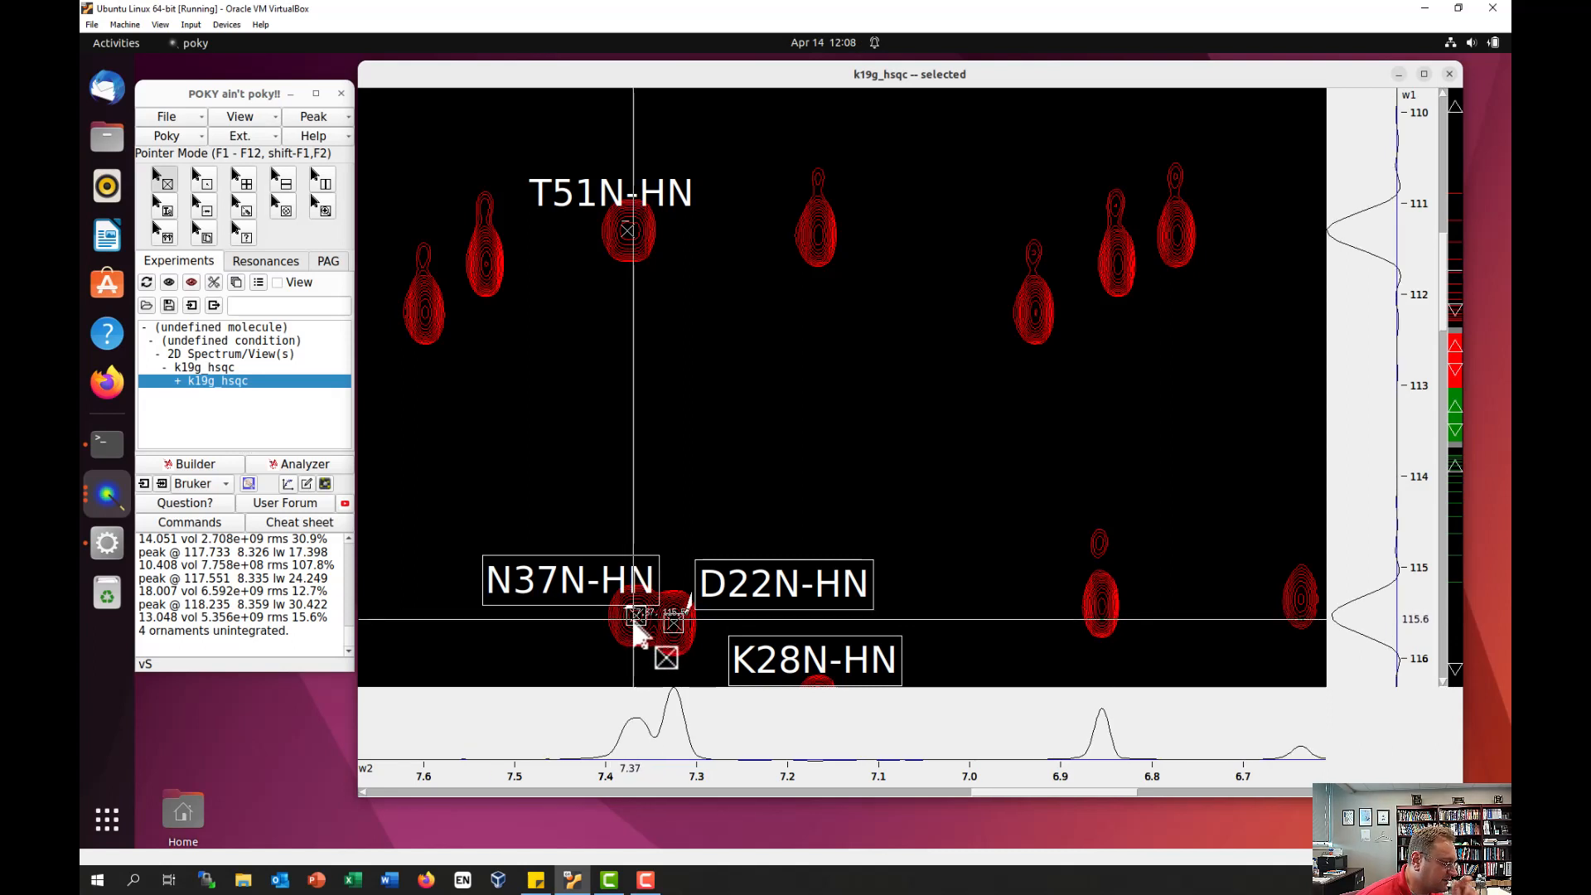
pyautogui.moveTo(634, 621)
pyautogui.mouseDown()
pyautogui.moveTo(693, 611)
pyautogui.moveTo(678, 630)
pyautogui.moveTo(660, 631)
pyautogui.moveTo(714, 590)
pyautogui.moveTo(736, 242)
pyautogui.moveTo(626, 232)
pyautogui.mouseUp()
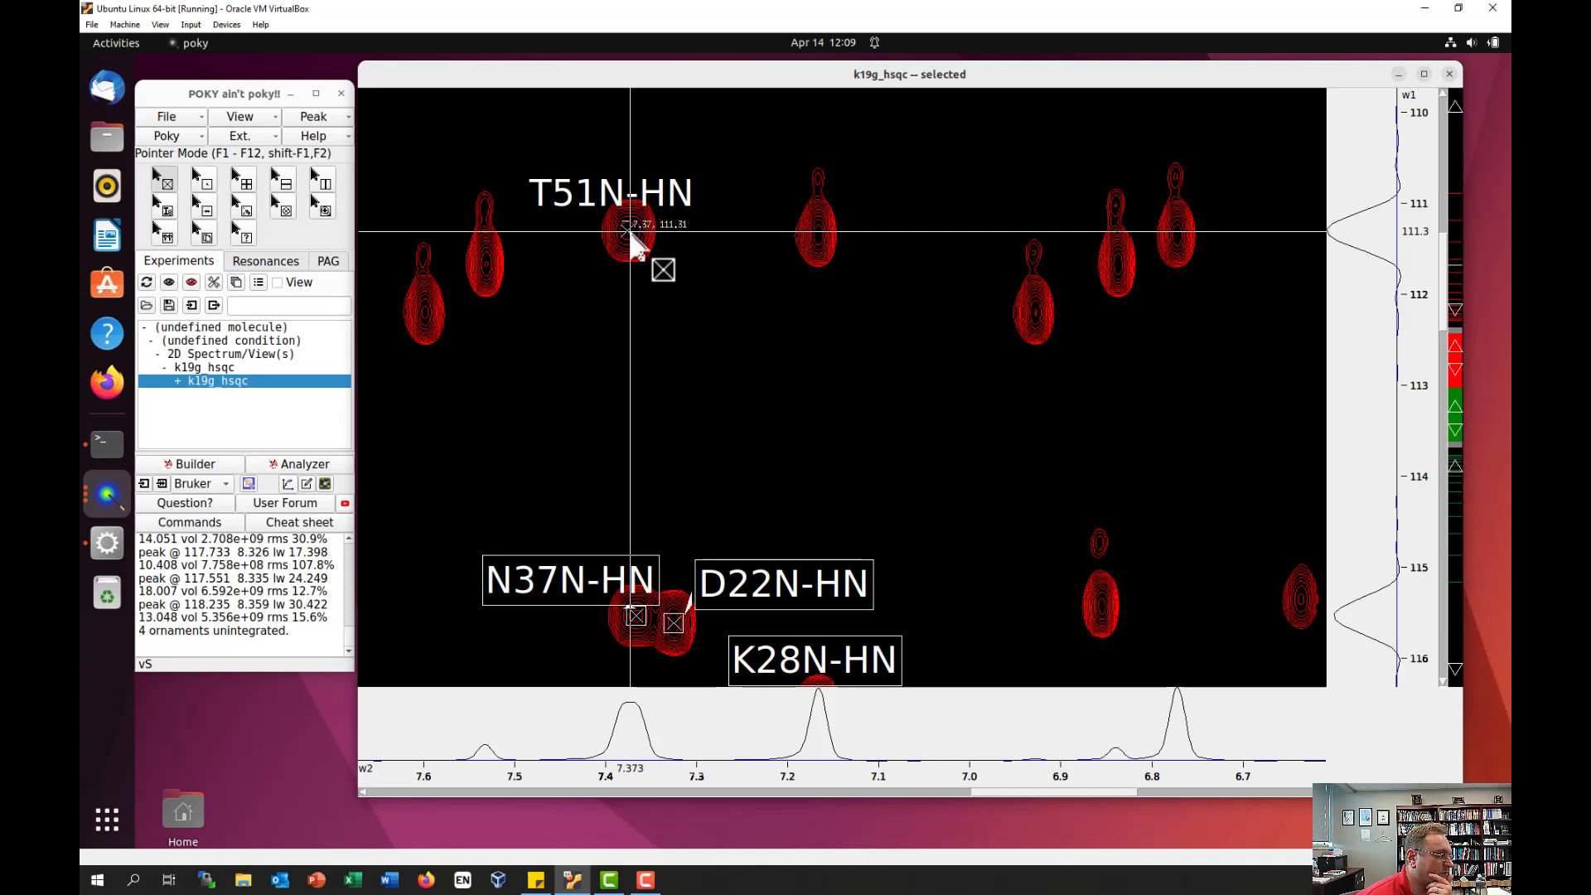
pyautogui.moveTo(630, 232); pyautogui.dragTo(632, 231)
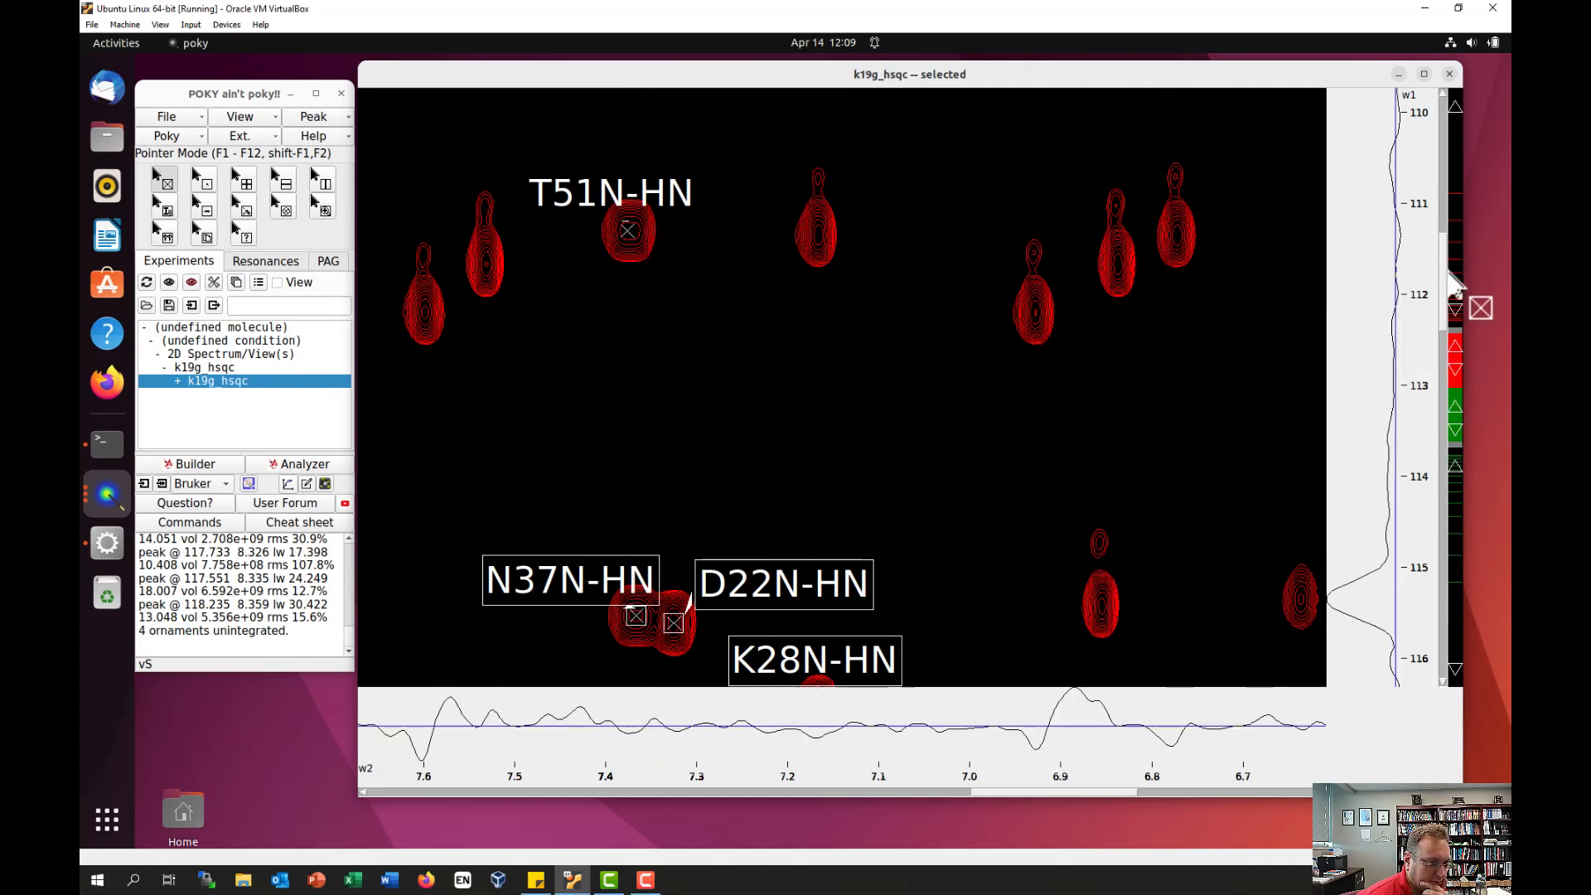
# Step: Center the K28N-HN and Q32N-HN peaks, and the A29N-HN, A26N-HN and L12N-HN peaks further down the spectrum
pyautogui.moveTo(1444, 278); pyautogui.dragTo(1425, 338)
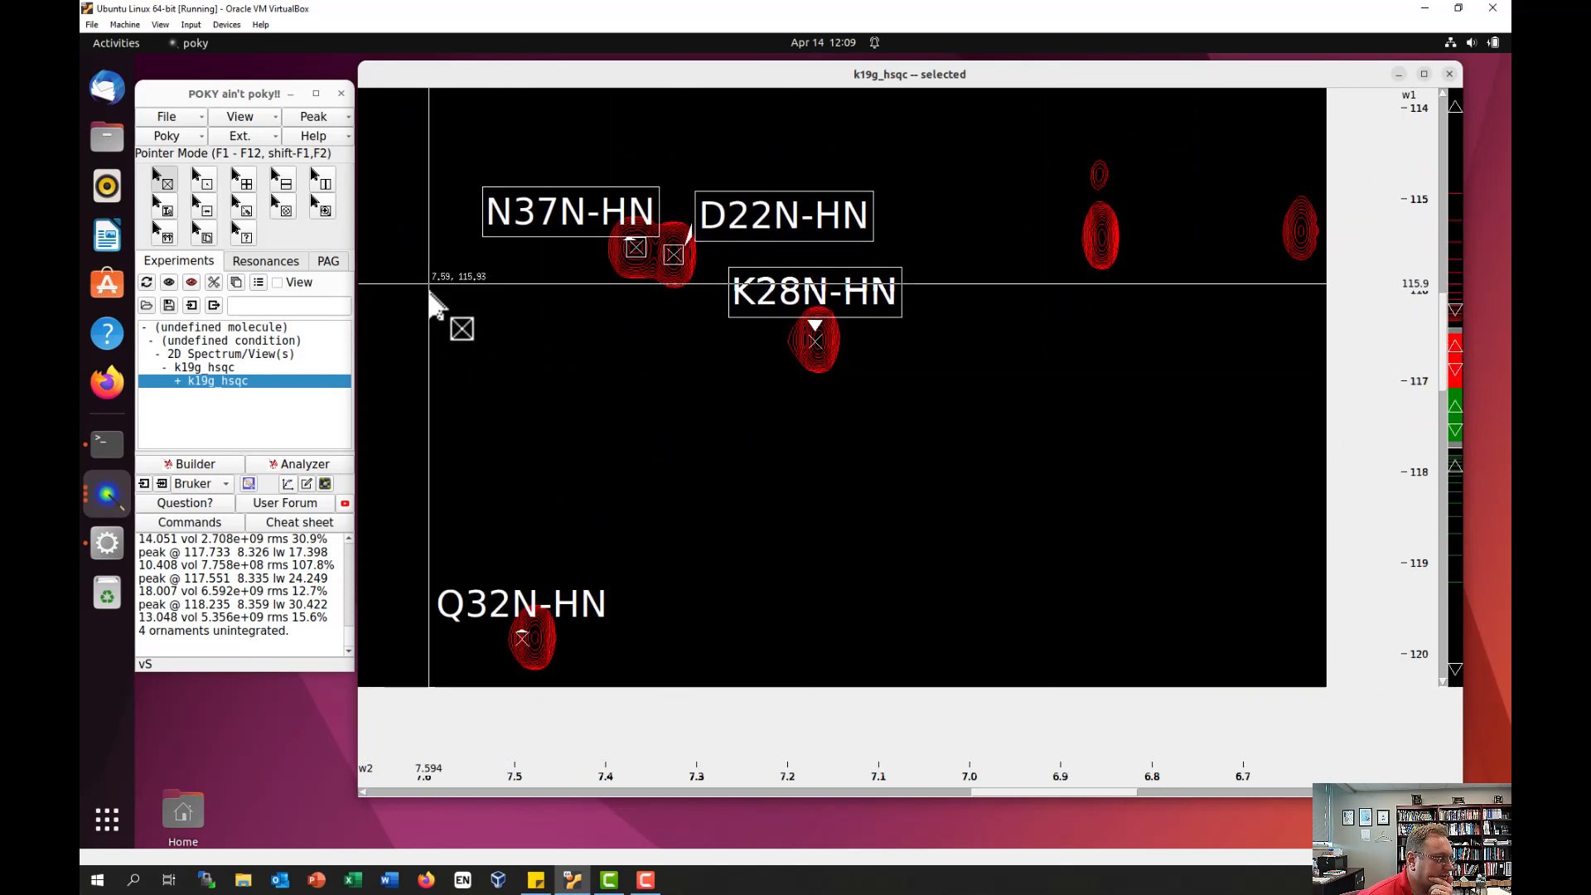
pyautogui.moveTo(541, 423); pyautogui.dragTo(852, 585)
pyautogui.moveTo(974, 639); pyautogui.dragTo(991, 654)
pyautogui.press('p')
pyautogui.press('c')
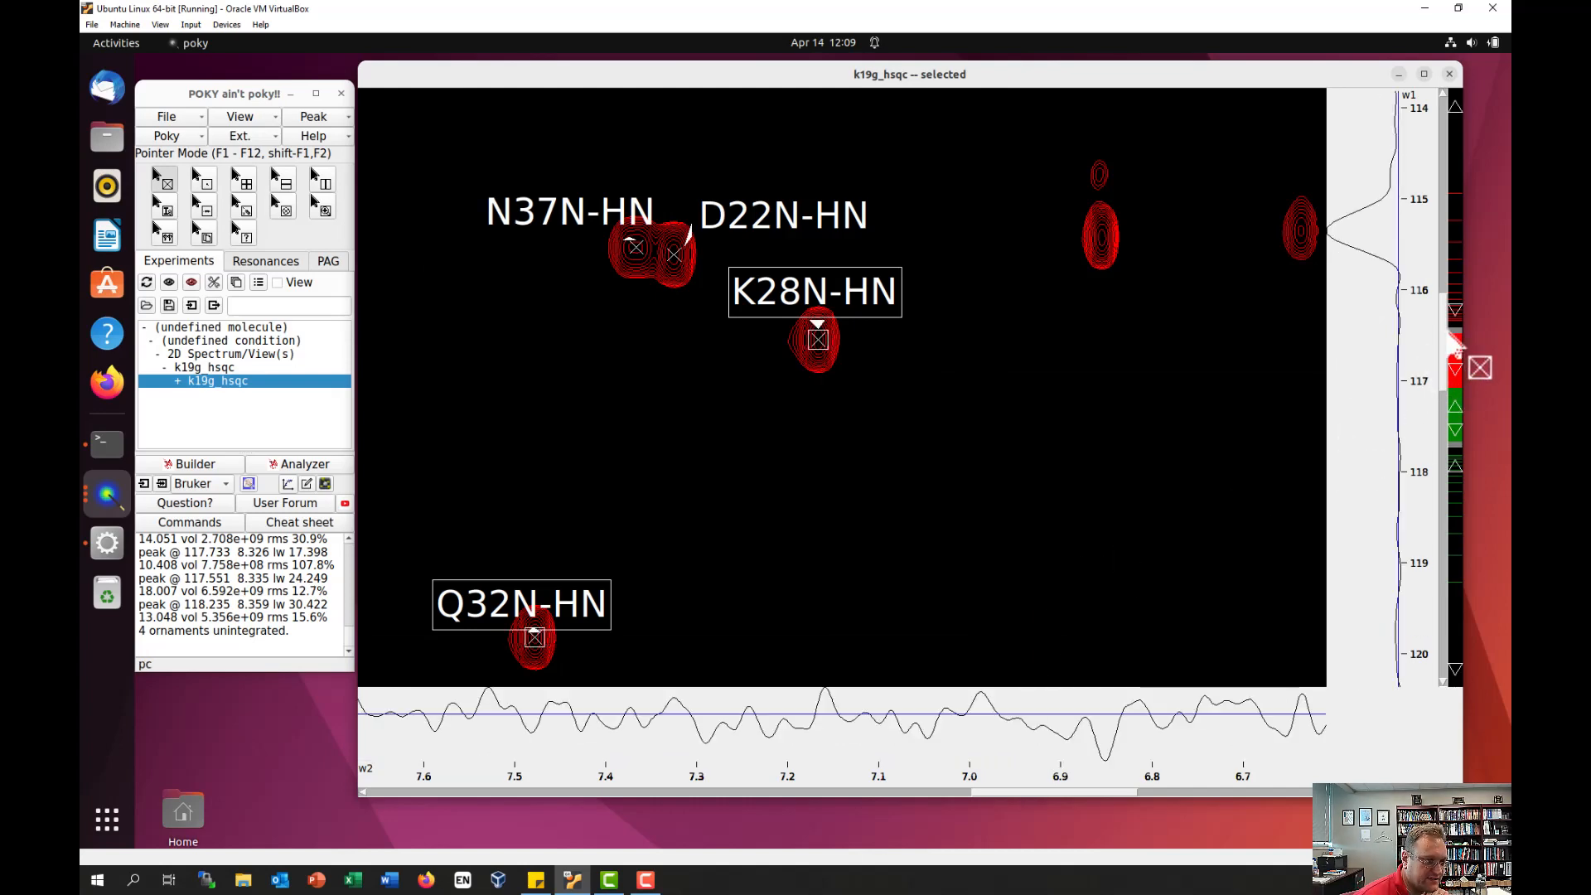
pyautogui.scroll(-5, 1454, 342)
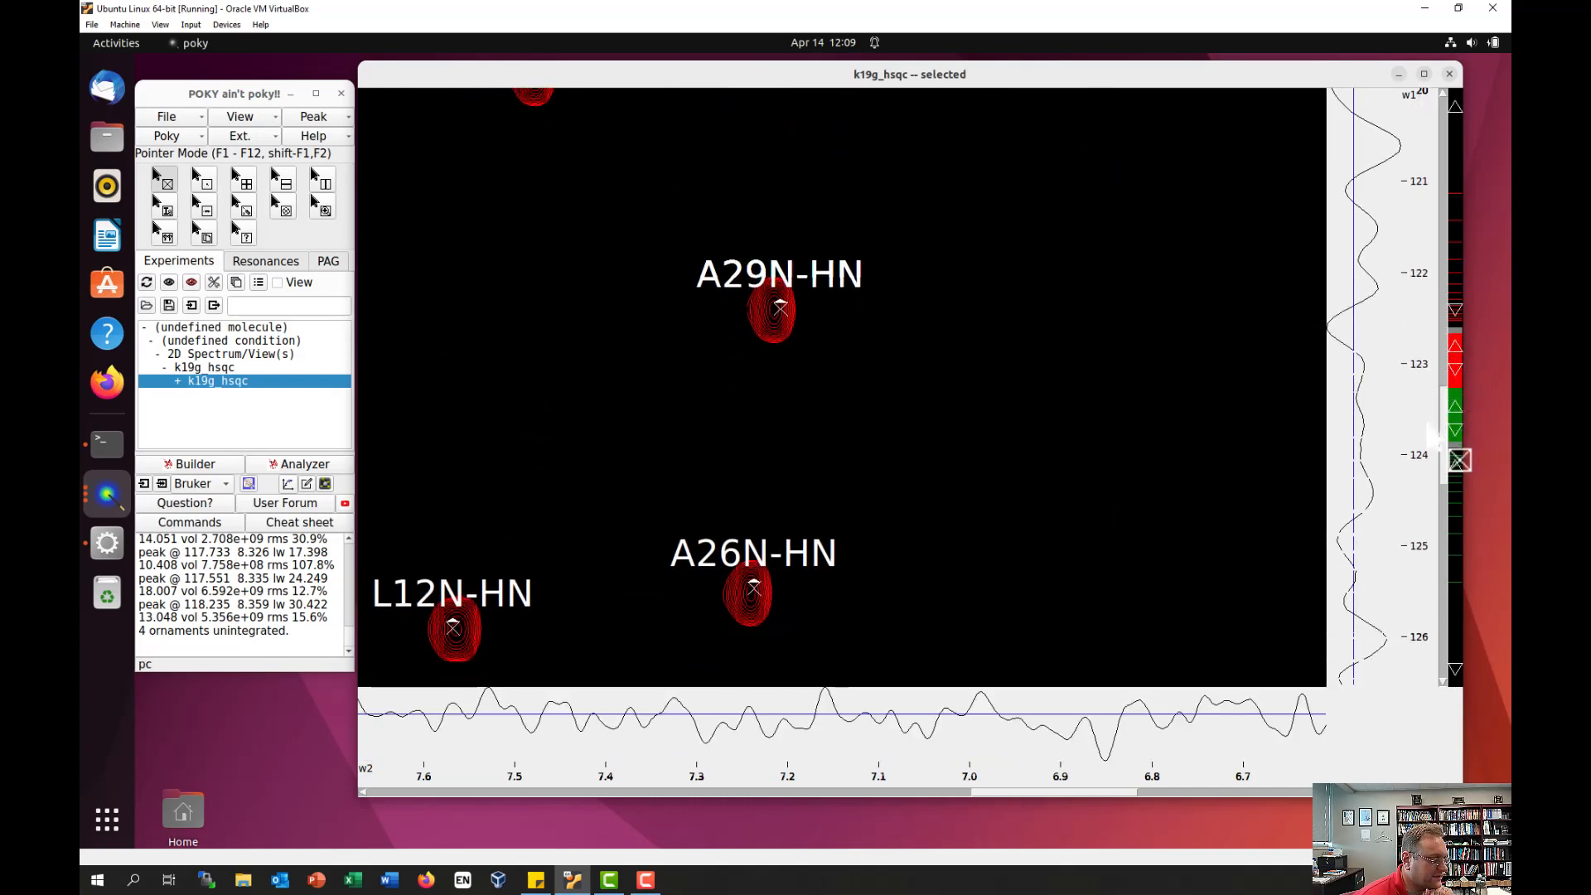
pyautogui.moveTo(428, 216); pyautogui.dragTo(929, 647)
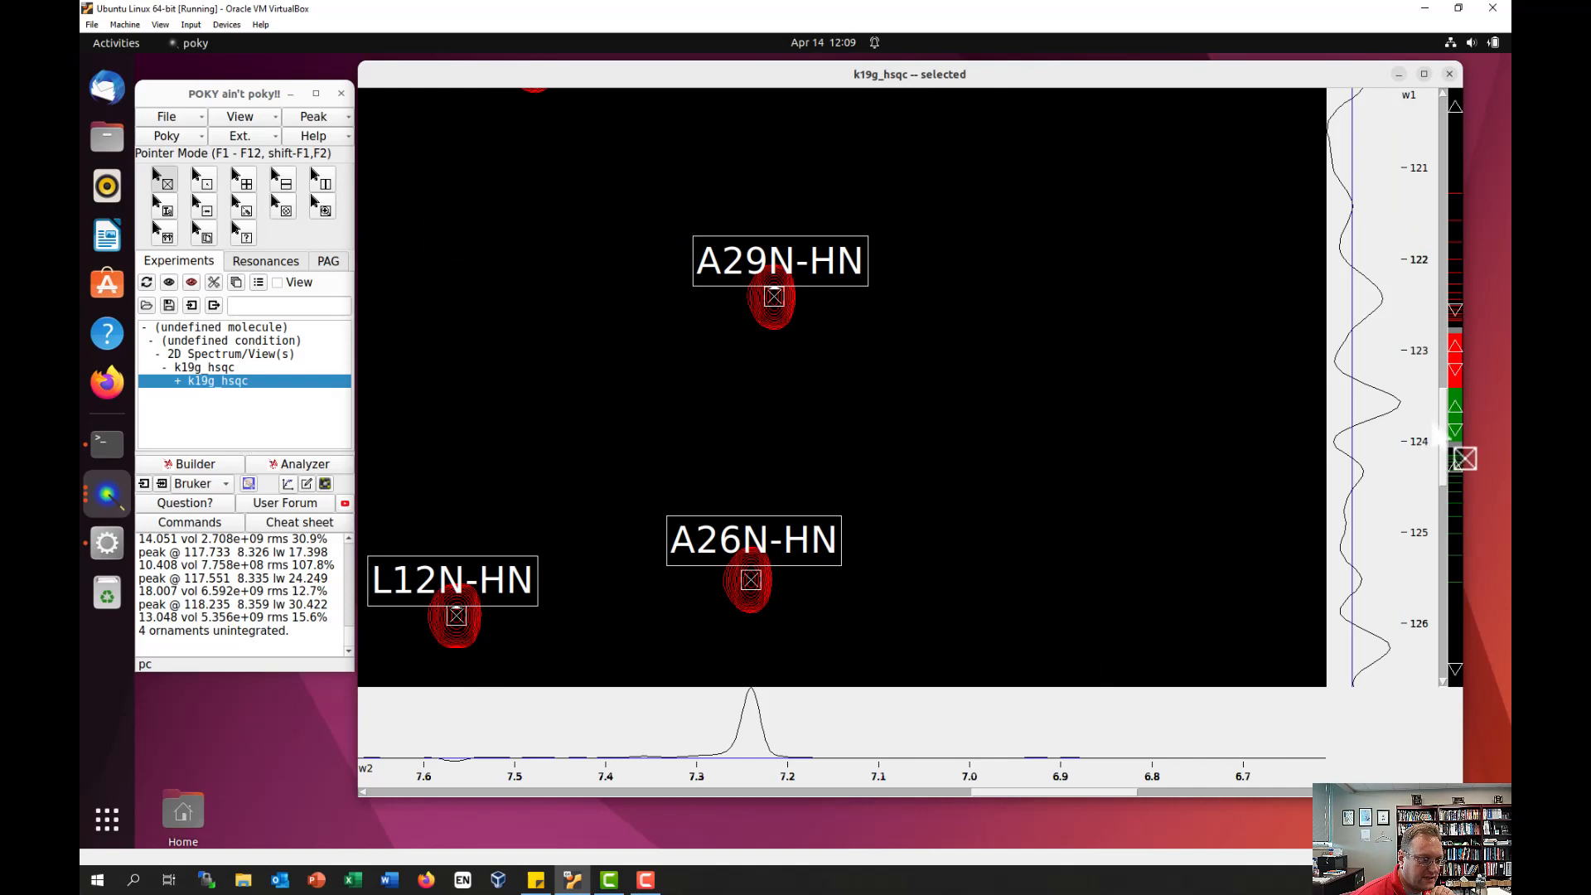
# Step: Center the D46N-HN peak and the T49N-HN peak near the lower edge of the spectrum on their contour maxima
pyautogui.scroll(-5, 1453, 421)
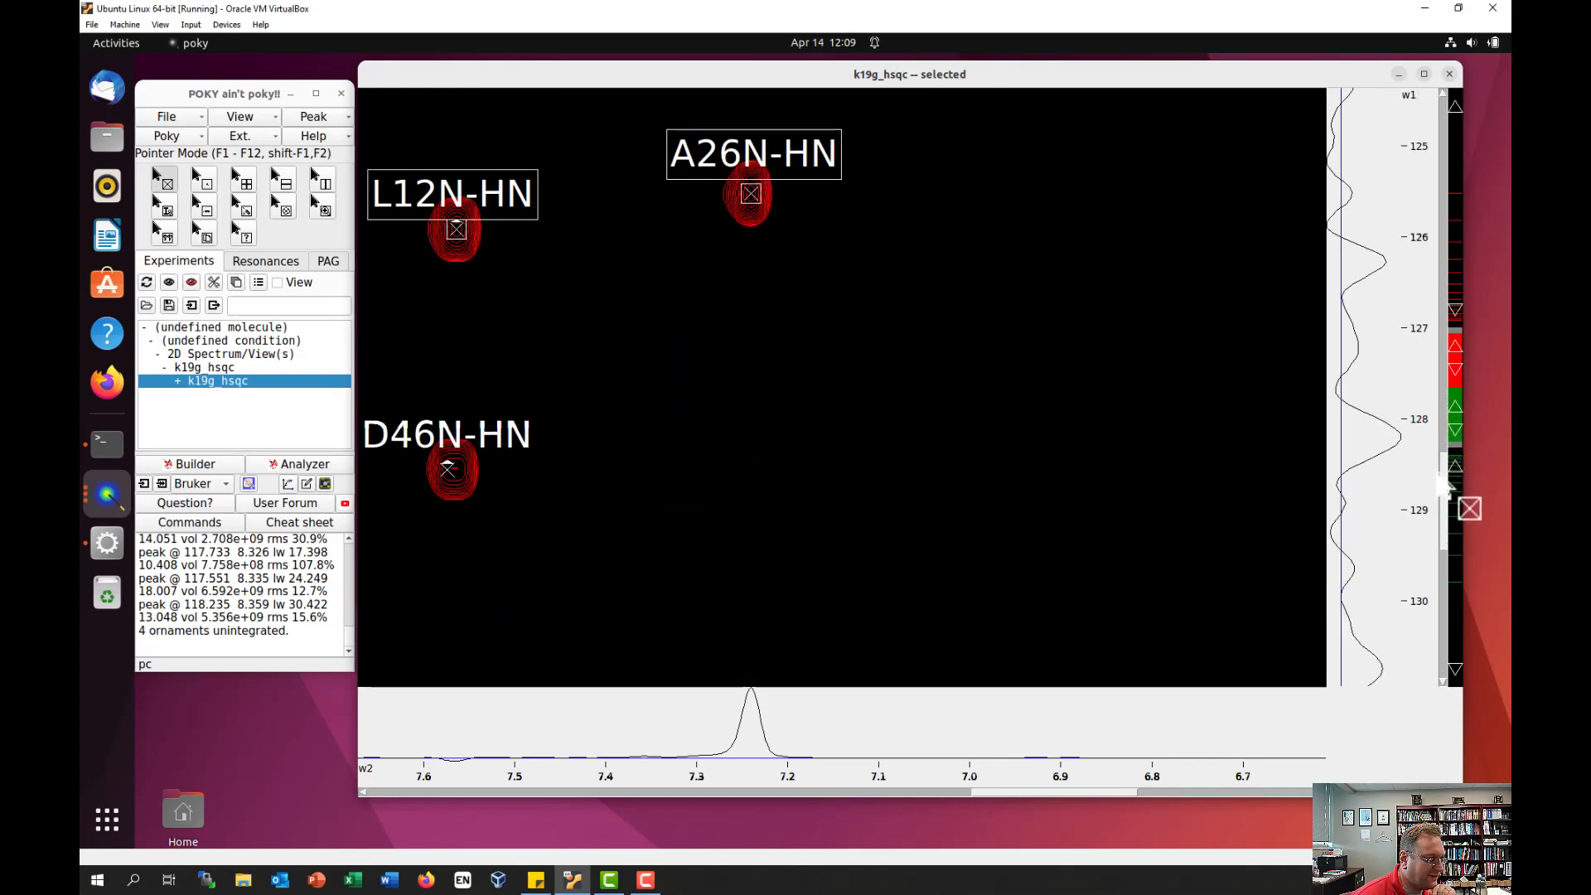
pyautogui.moveTo(433, 374); pyautogui.dragTo(515, 502)
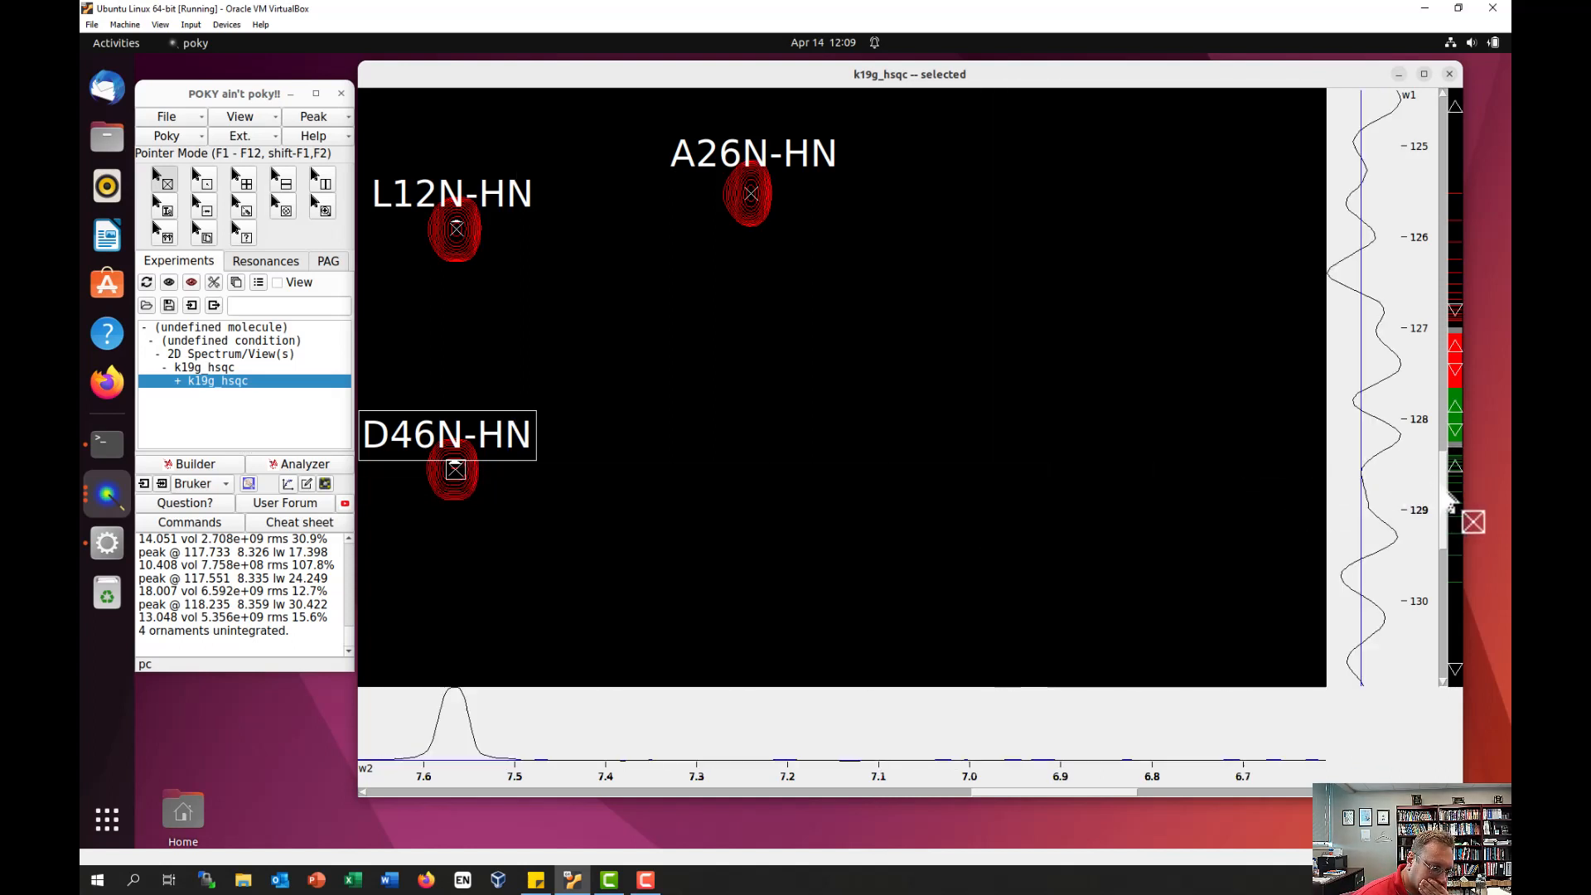
pyautogui.scroll(-7, 1451, 503)
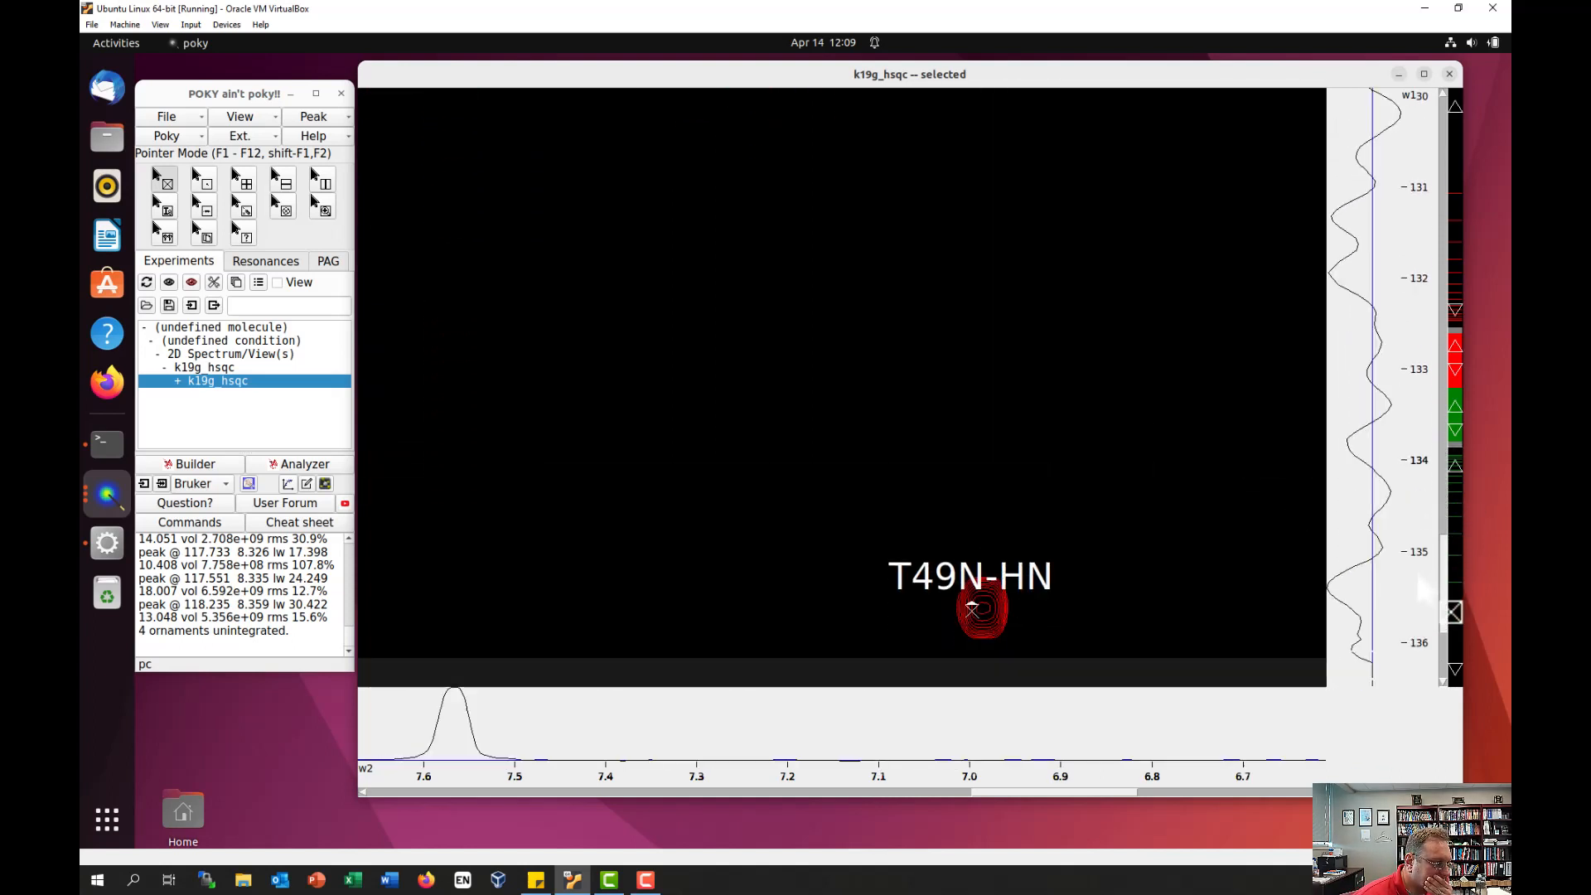
pyautogui.scroll(-1, 1424, 589)
pyautogui.moveTo(829, 445); pyautogui.dragTo(1081, 586)
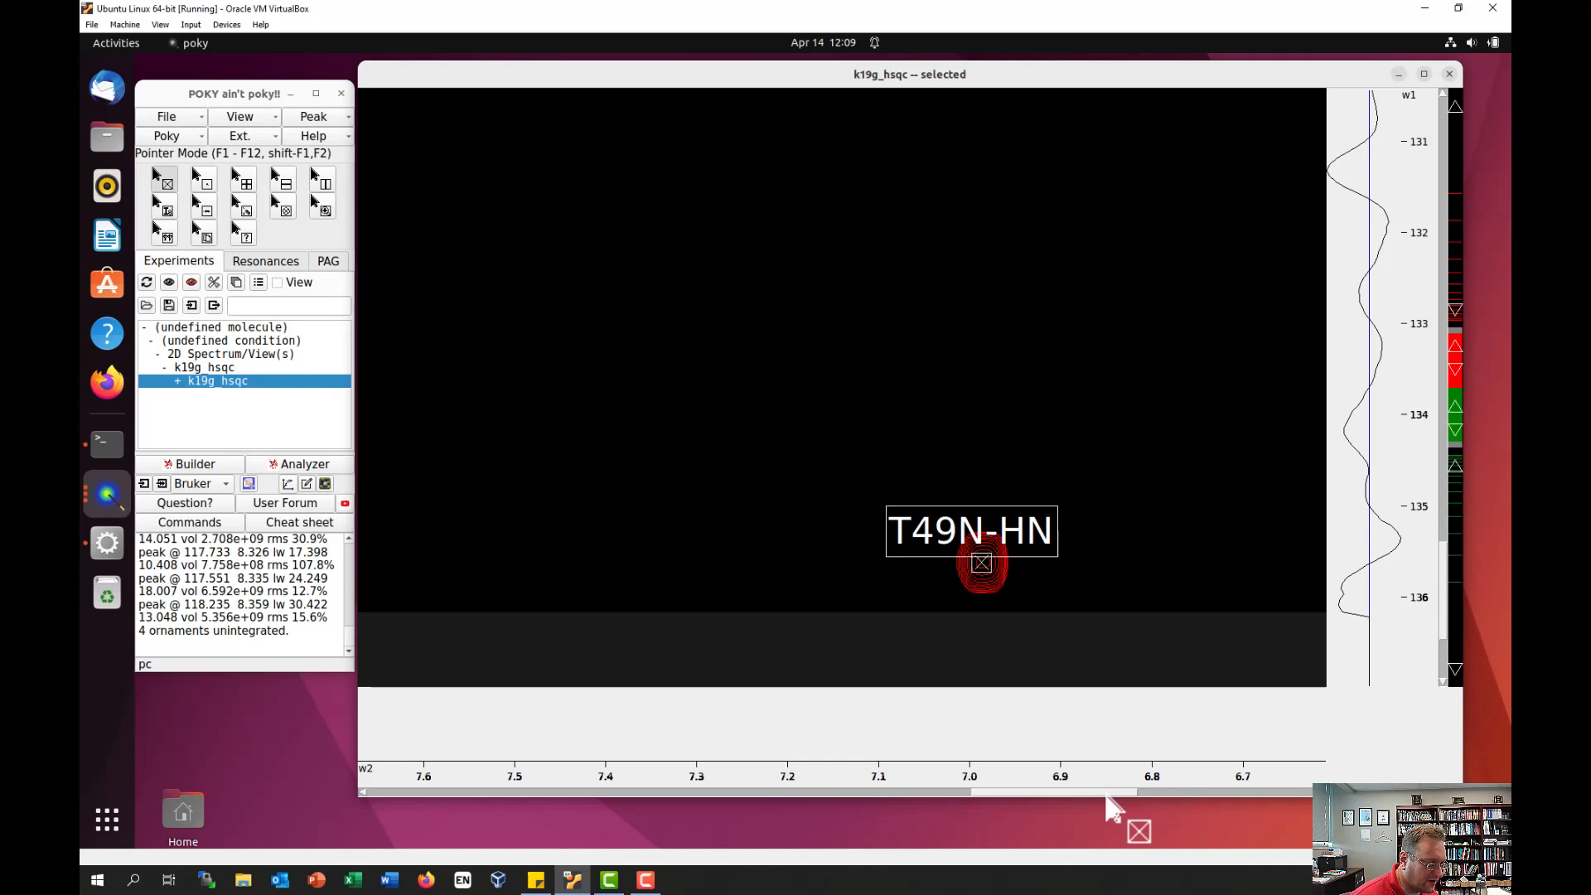
# Step: Hide the 1D slices along both axes and display the full spectrum
pyautogui.moveTo(1106, 794); pyautogui.dragTo(1202, 824)
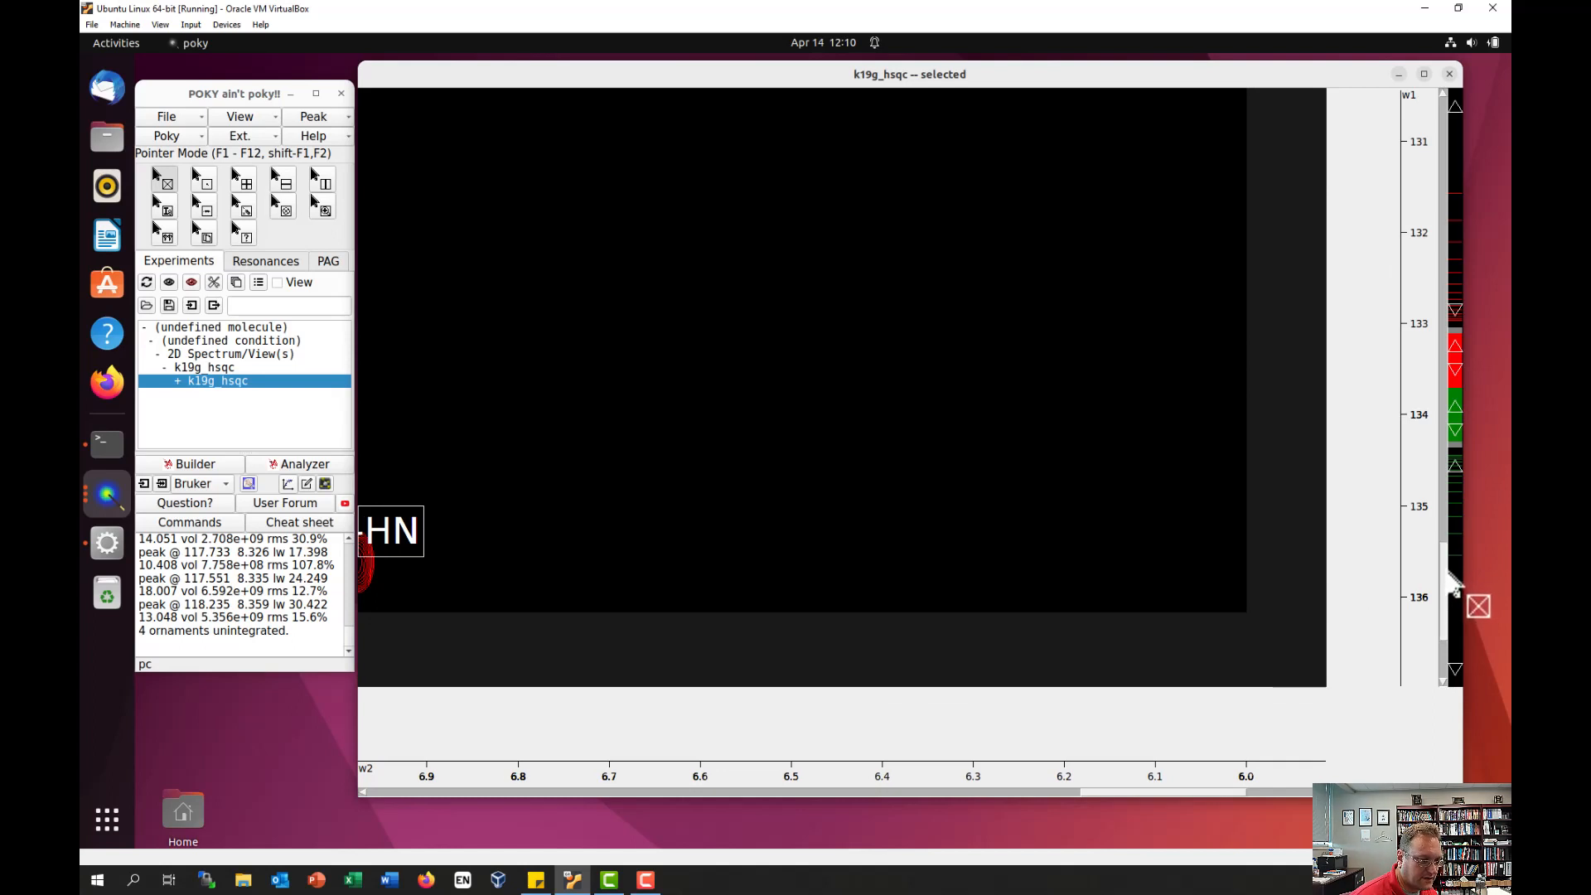
pyautogui.moveTo(1450, 574); pyautogui.dragTo(1438, 517)
pyautogui.moveTo(1400, 389); pyautogui.dragTo(1306, 300)
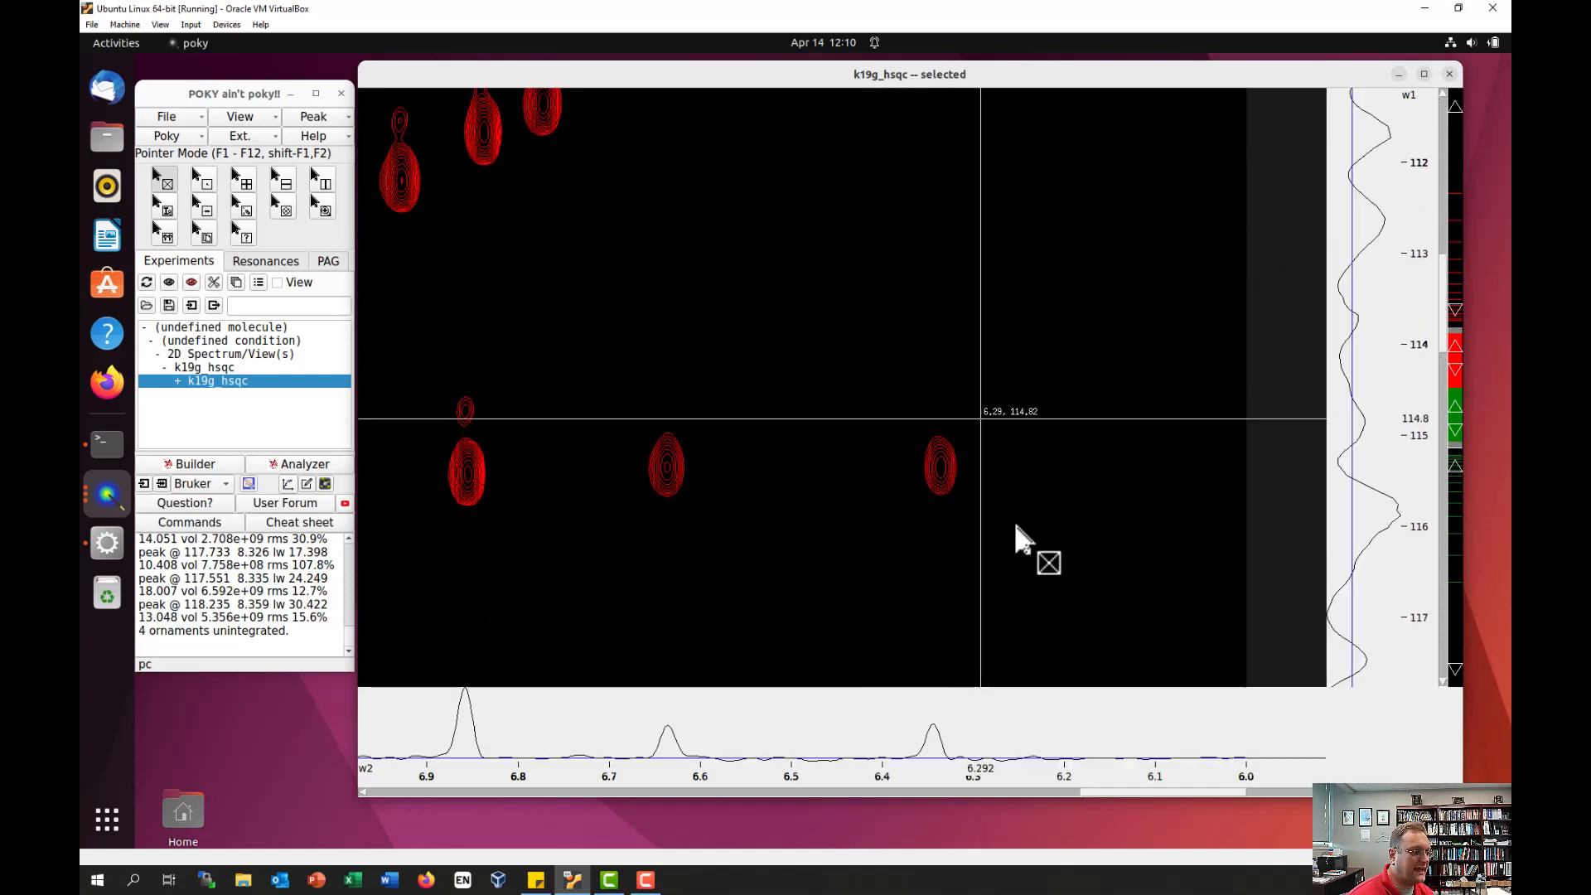
pyautogui.press('v')
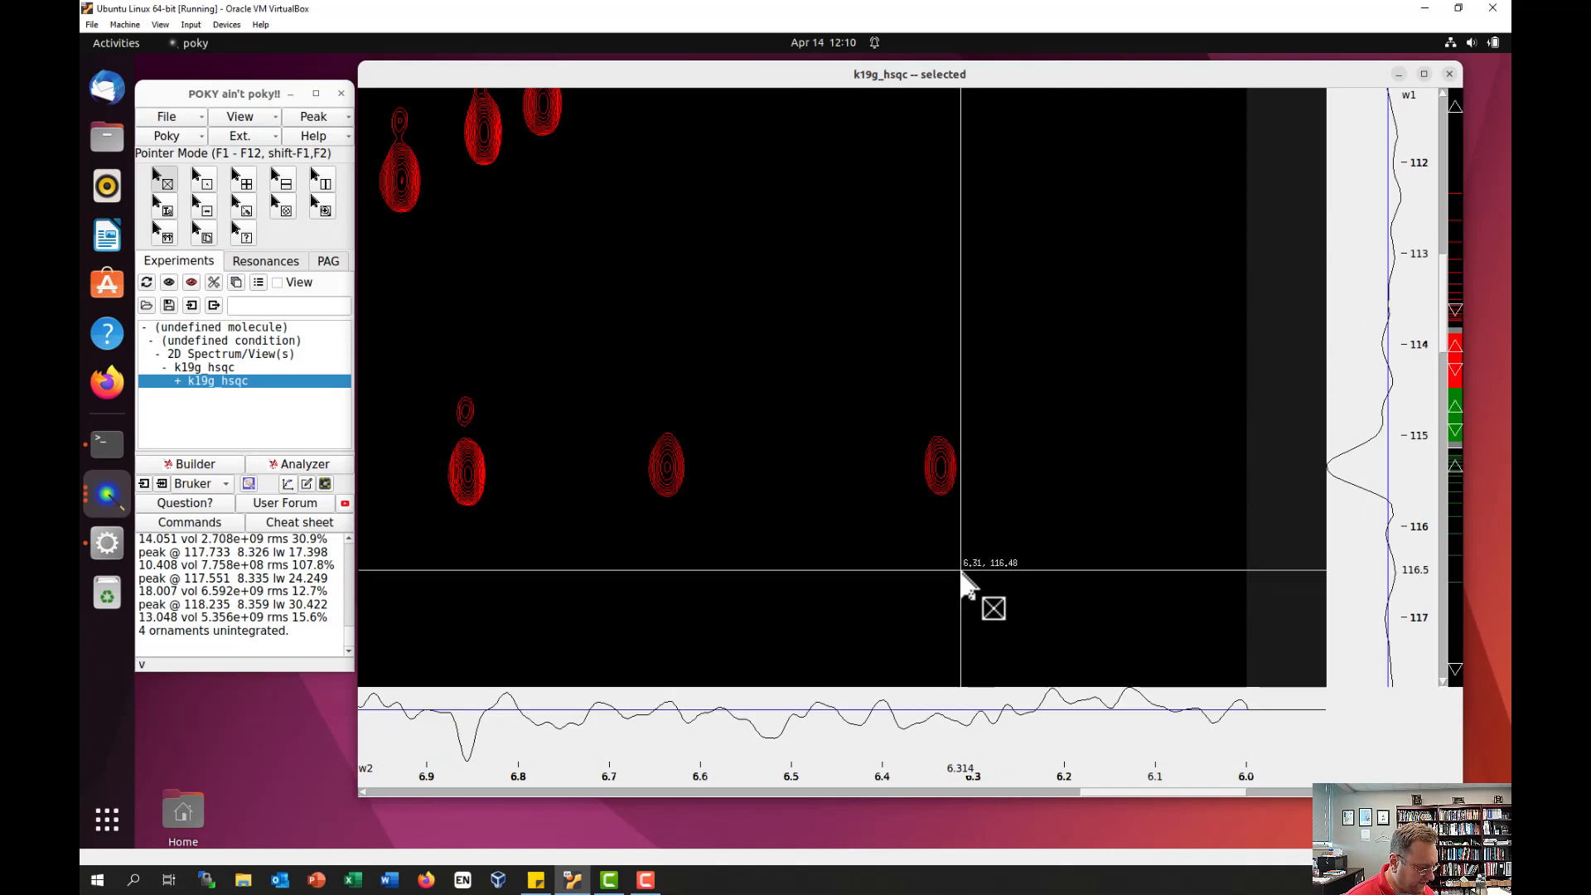
pyautogui.hotkey('shift', 's')
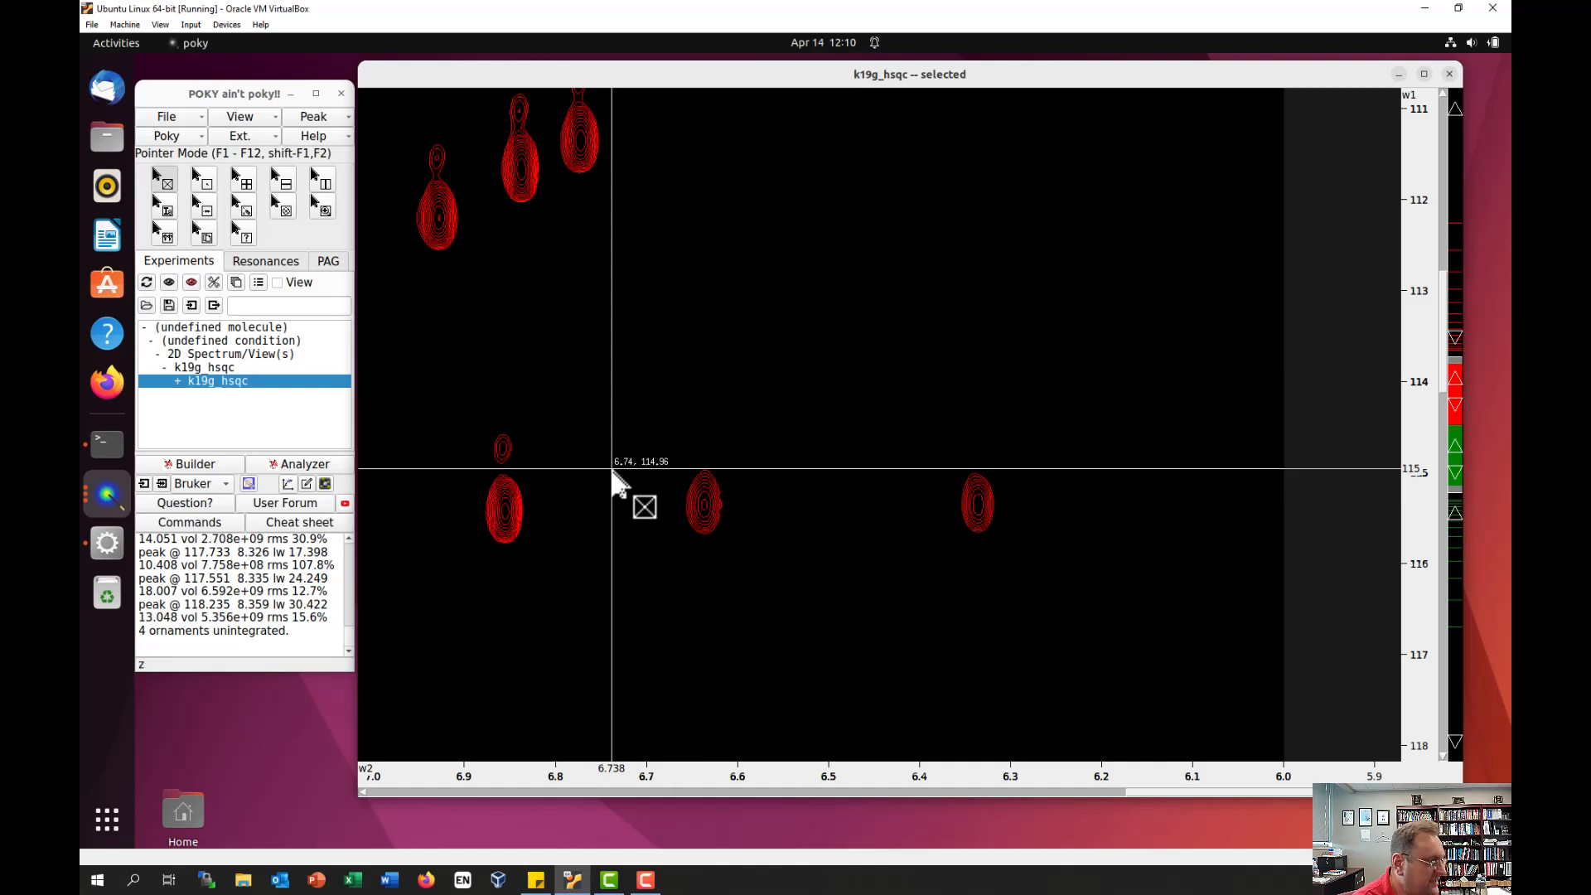
pyautogui.press('f')
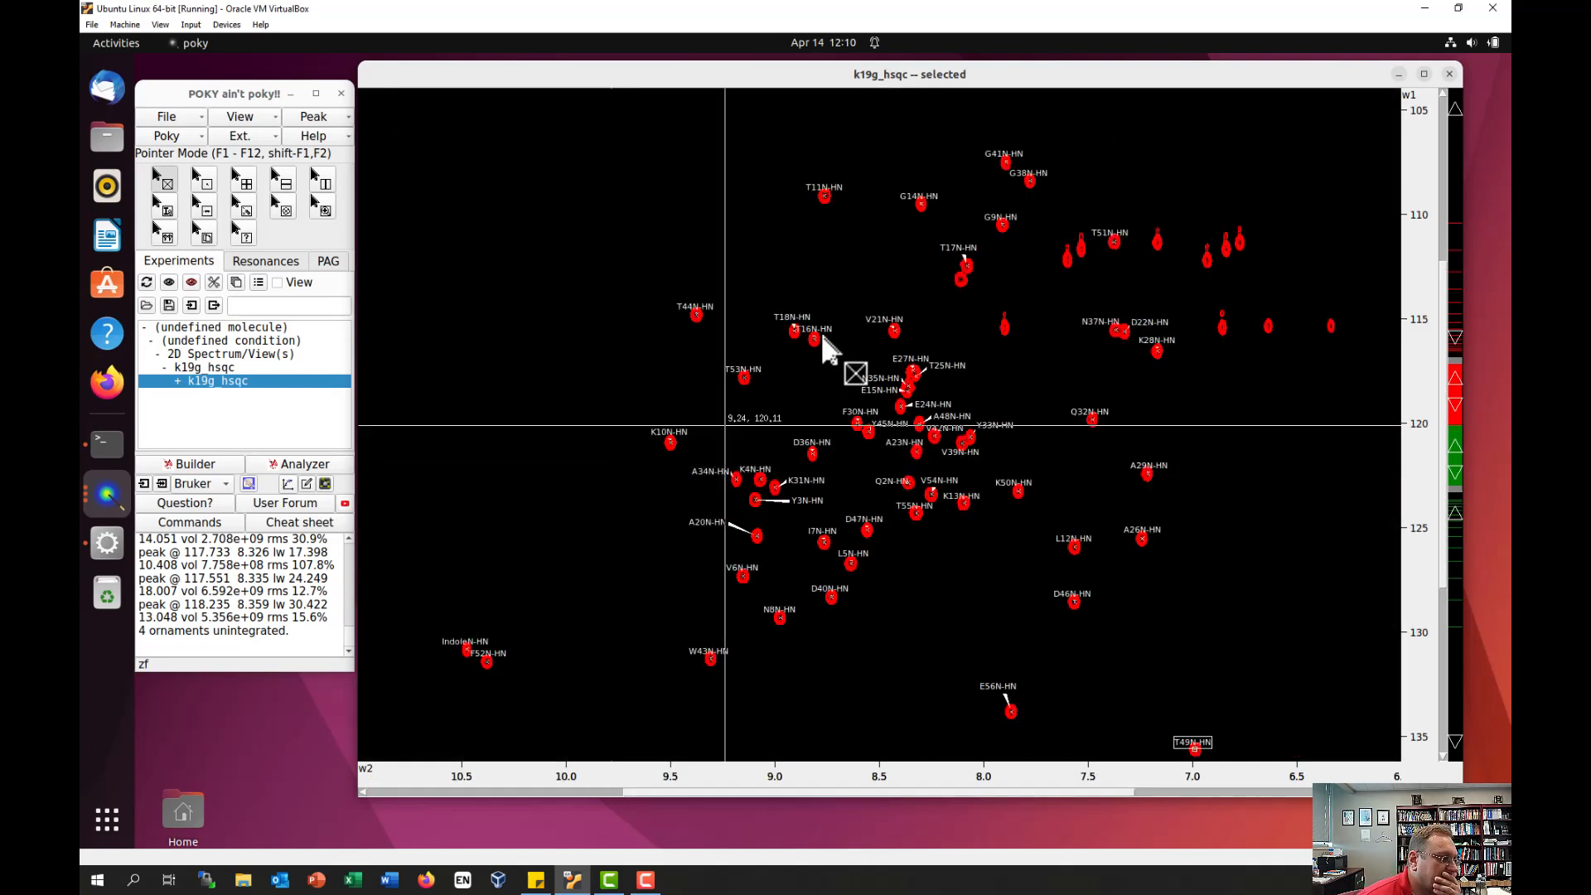
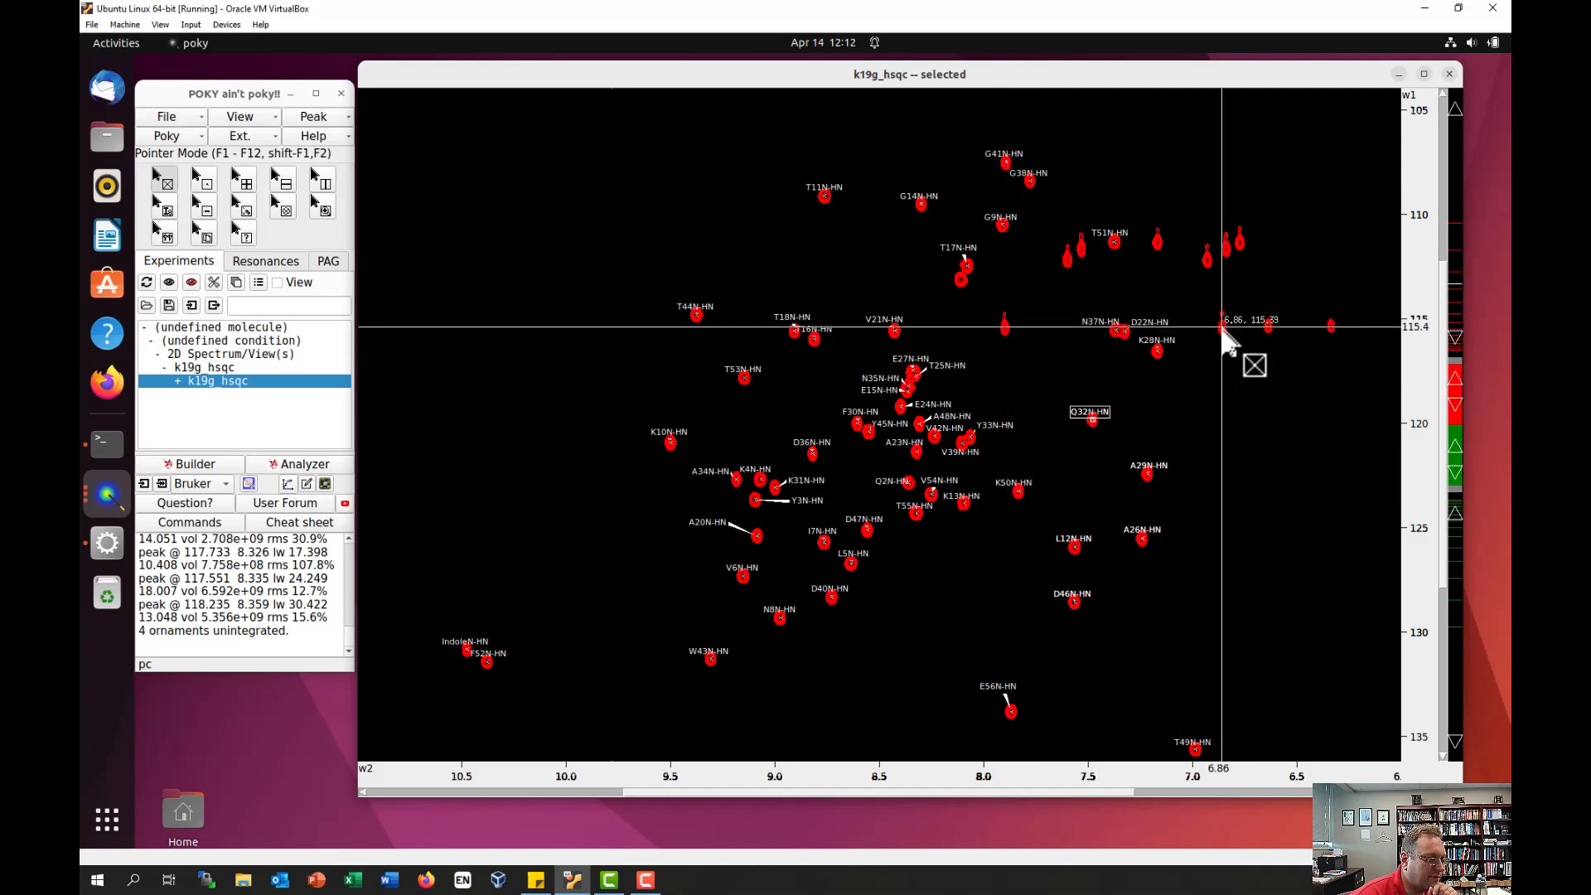
# Step: Pick the unlabeled peak just below T17N-HN at about 8.11 ppm in w2 and 113.1 ppm in w1
pyautogui.press('F11')
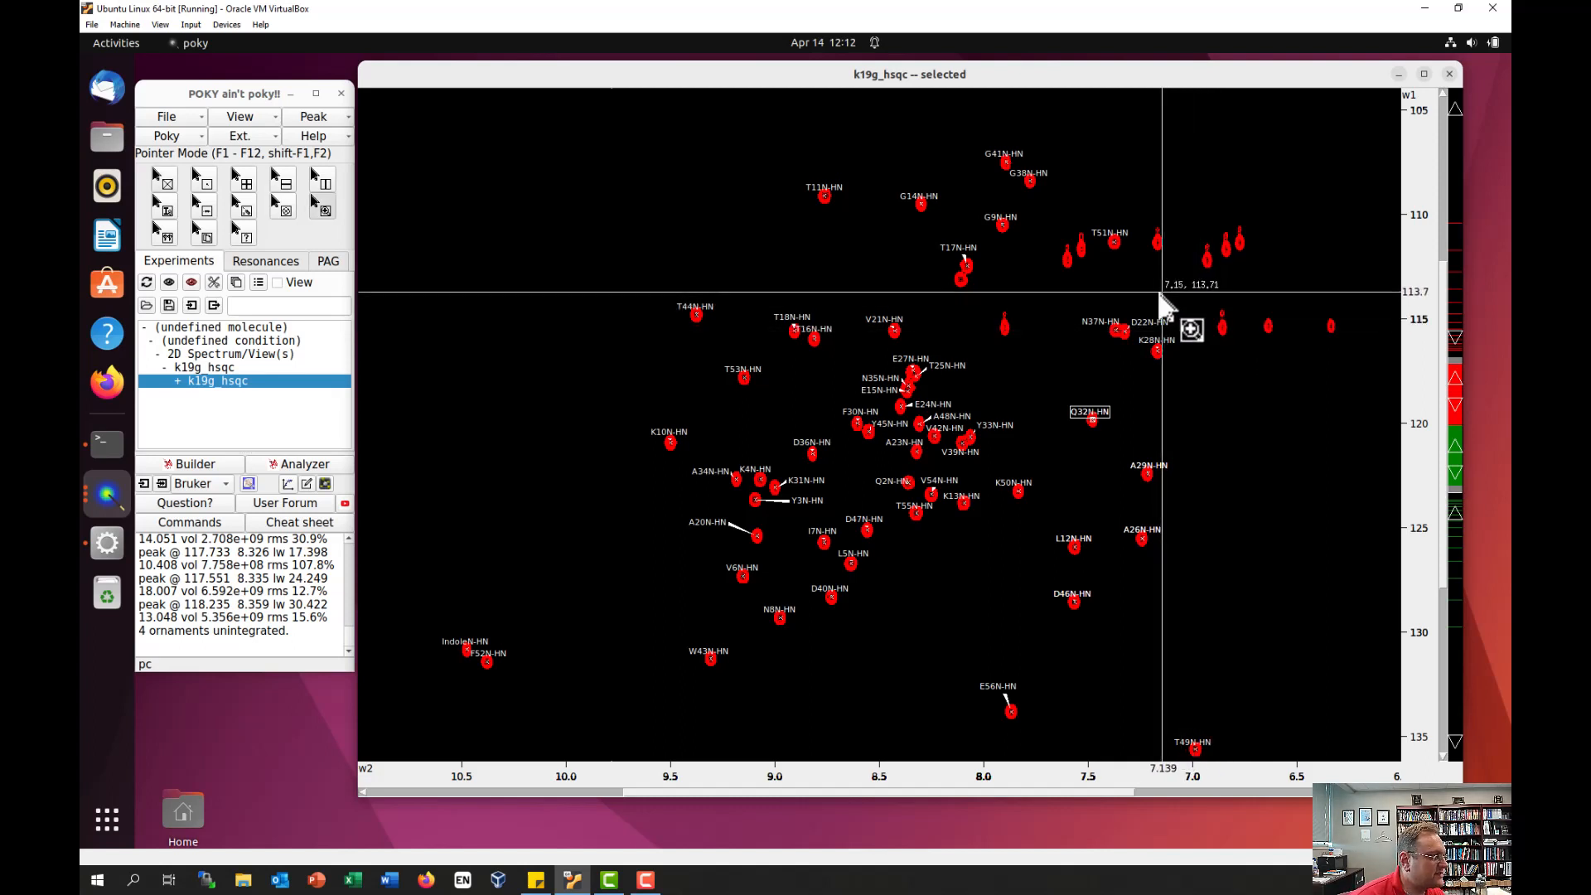
pyautogui.moveTo(957, 248); pyautogui.dragTo(1057, 273)
pyautogui.moveTo(1329, 355); pyautogui.dragTo(1348, 353)
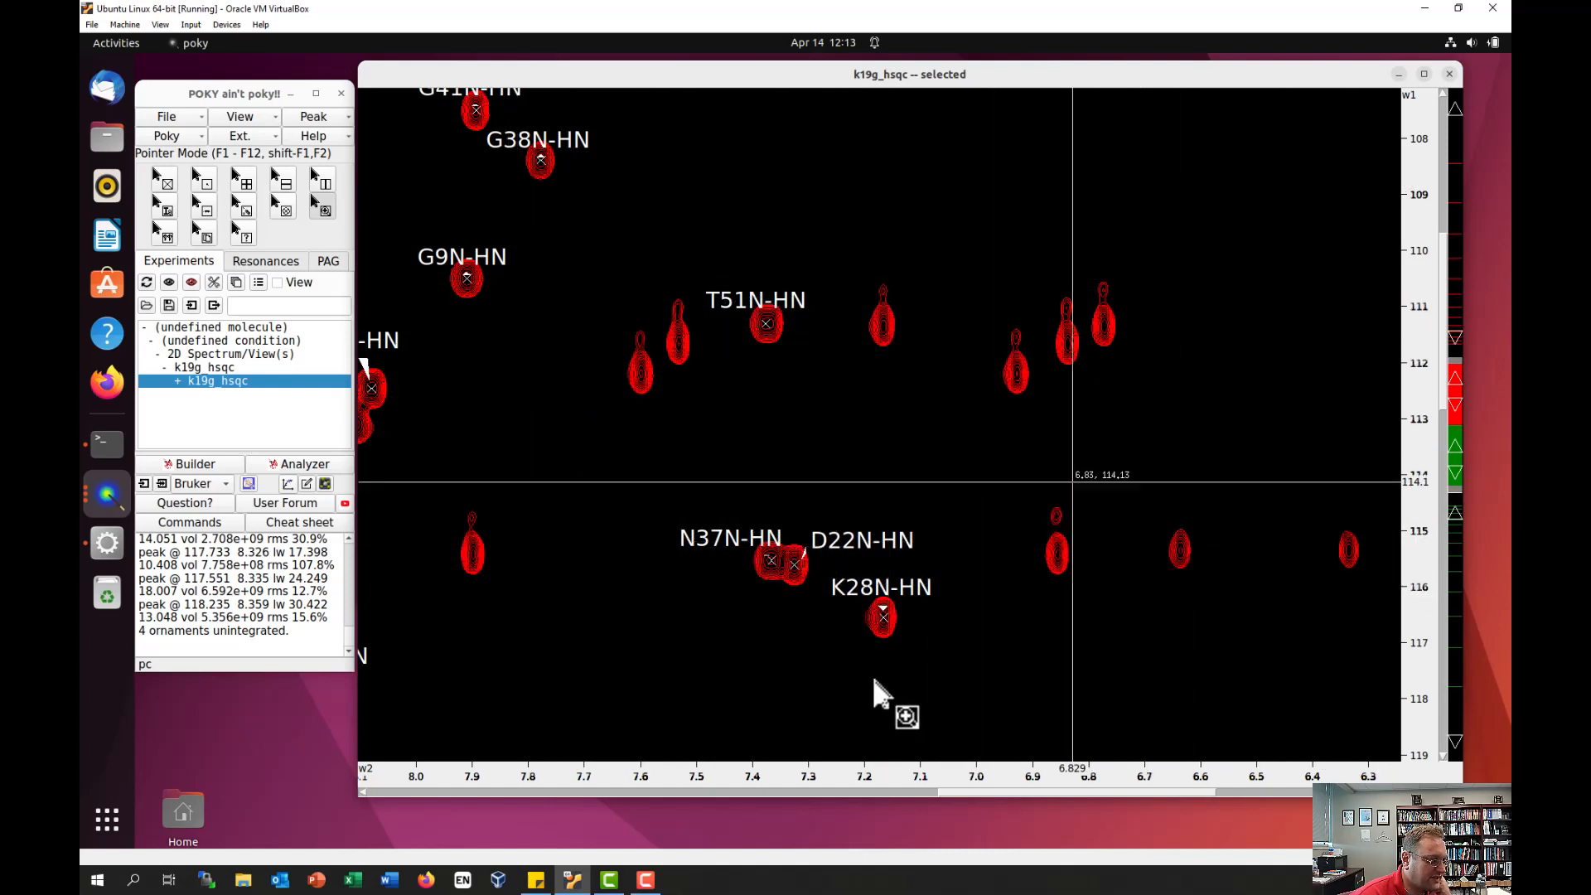
pyautogui.moveTo(990, 798); pyautogui.dragTo(918, 796)
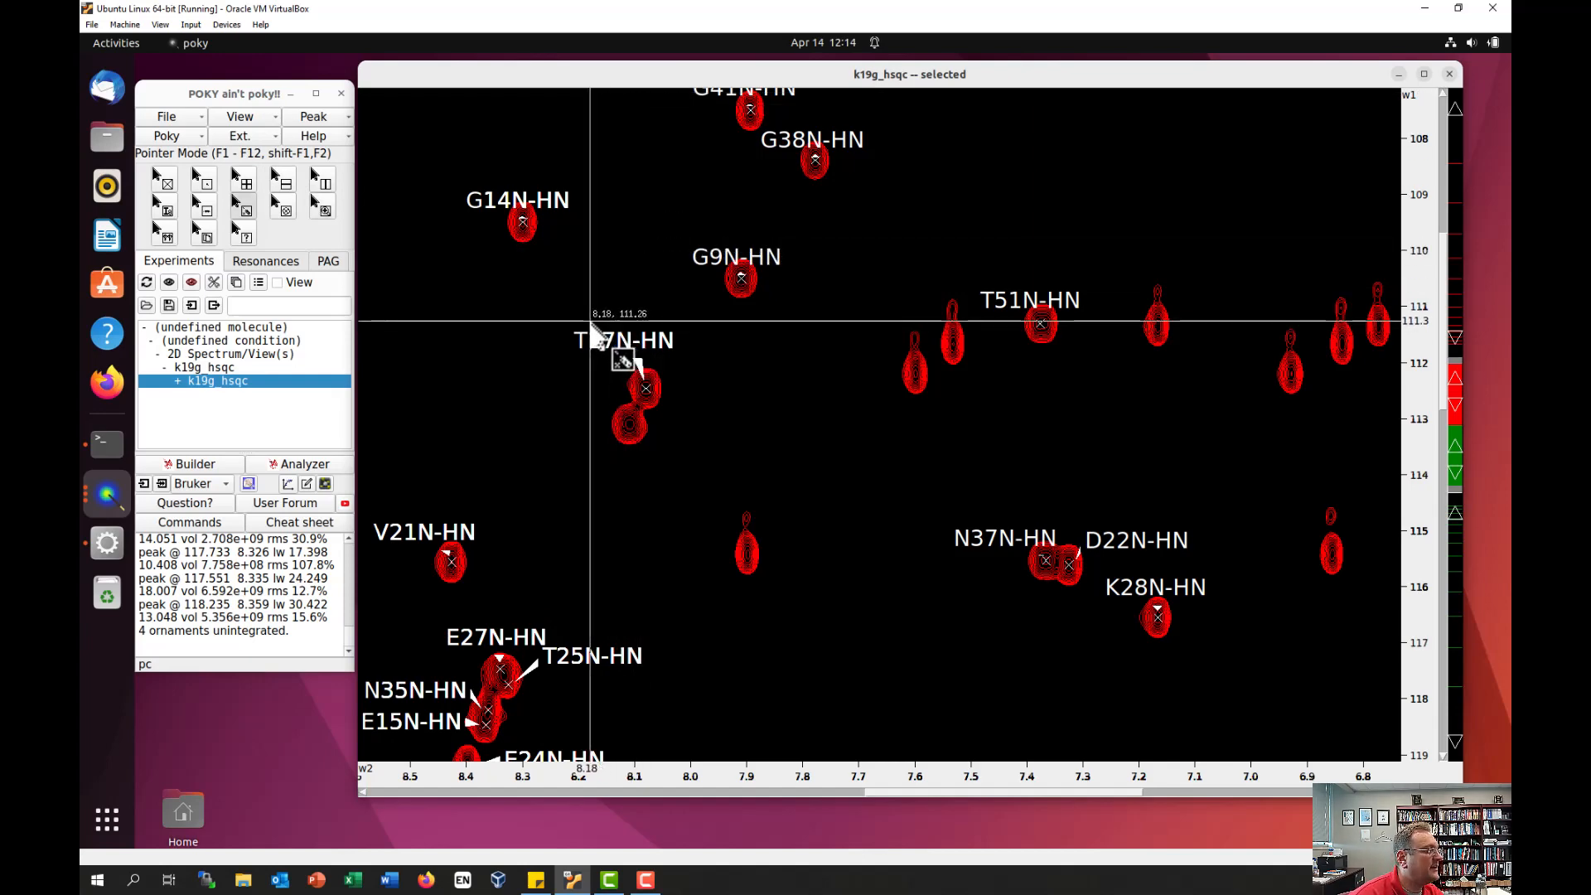
pyautogui.click(245, 204)
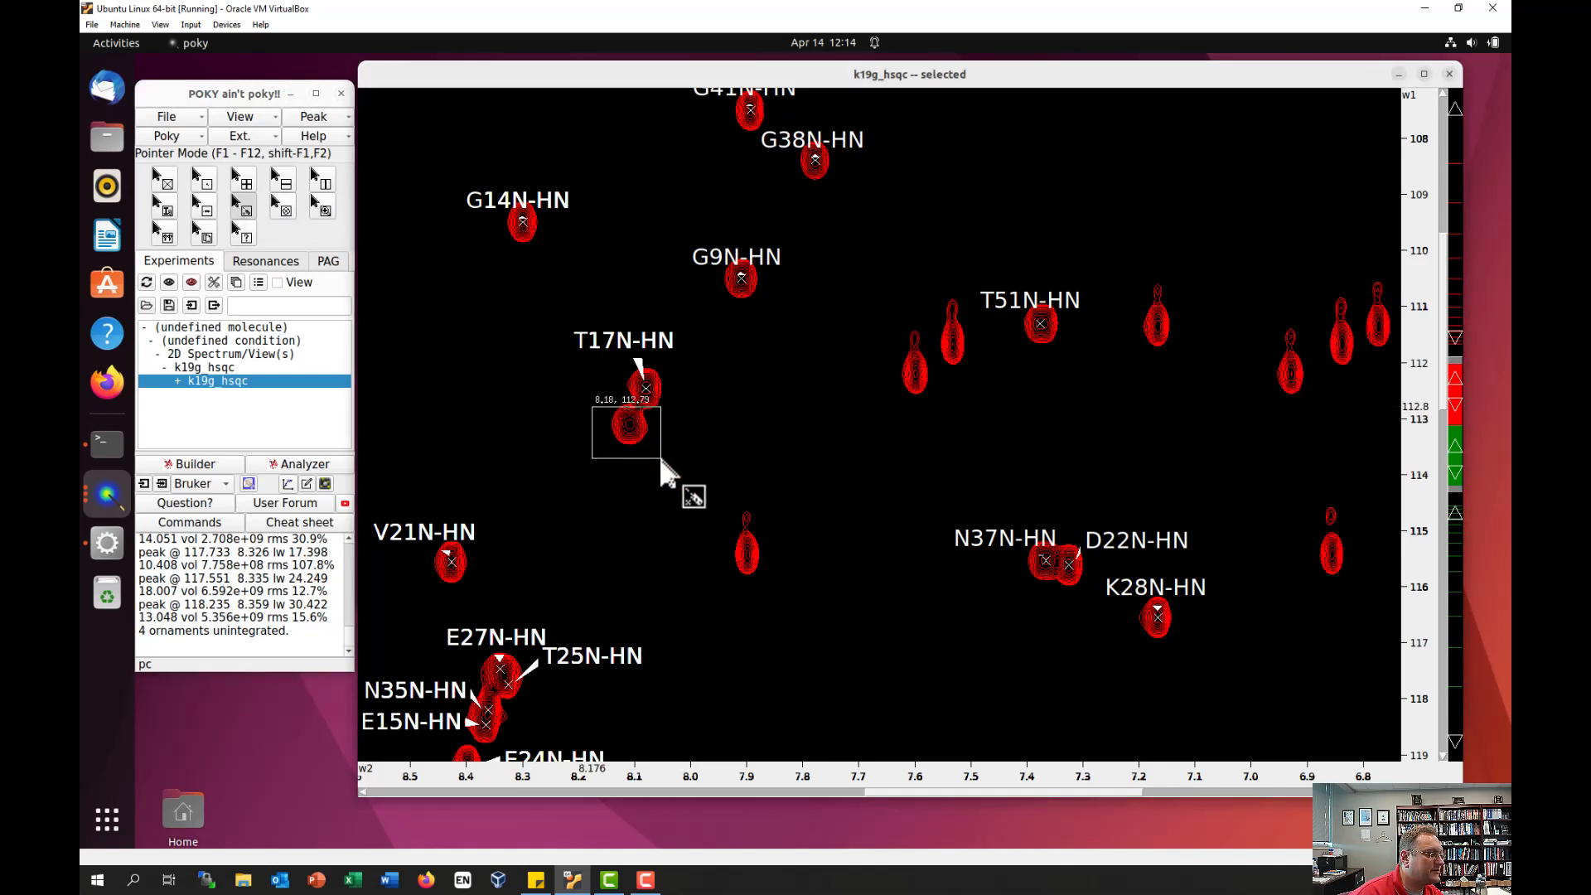
pyautogui.moveTo(661, 459); pyautogui.dragTo(660, 459)
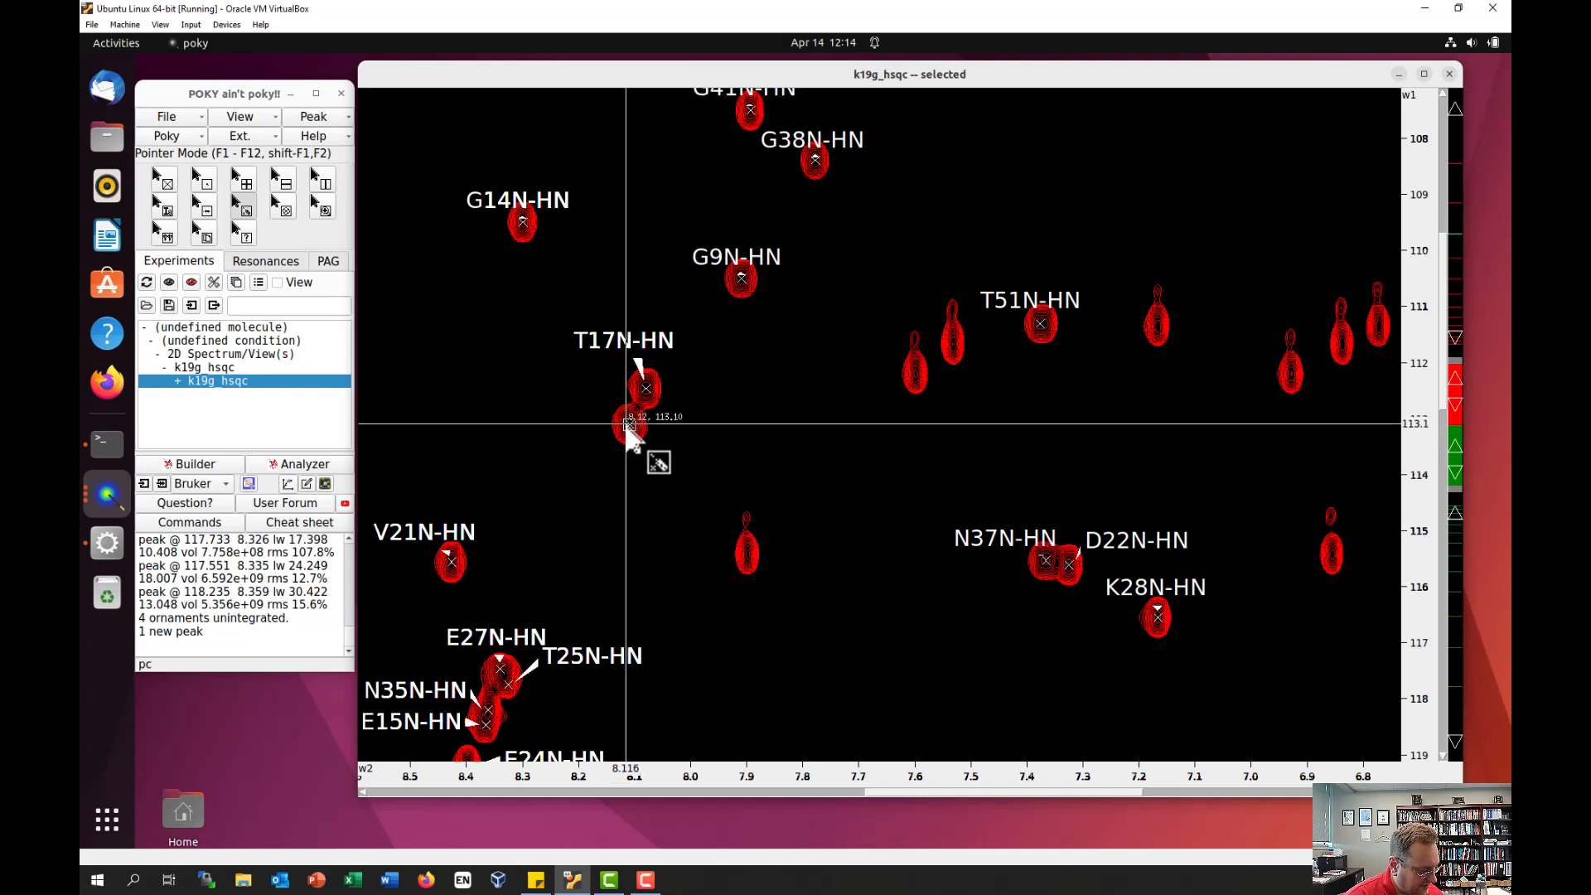
# Step: Assign the newly picked peak to group G19, with atom N on w1 and atom HN on w2
pyautogui.press('a')
pyautogui.press('t')
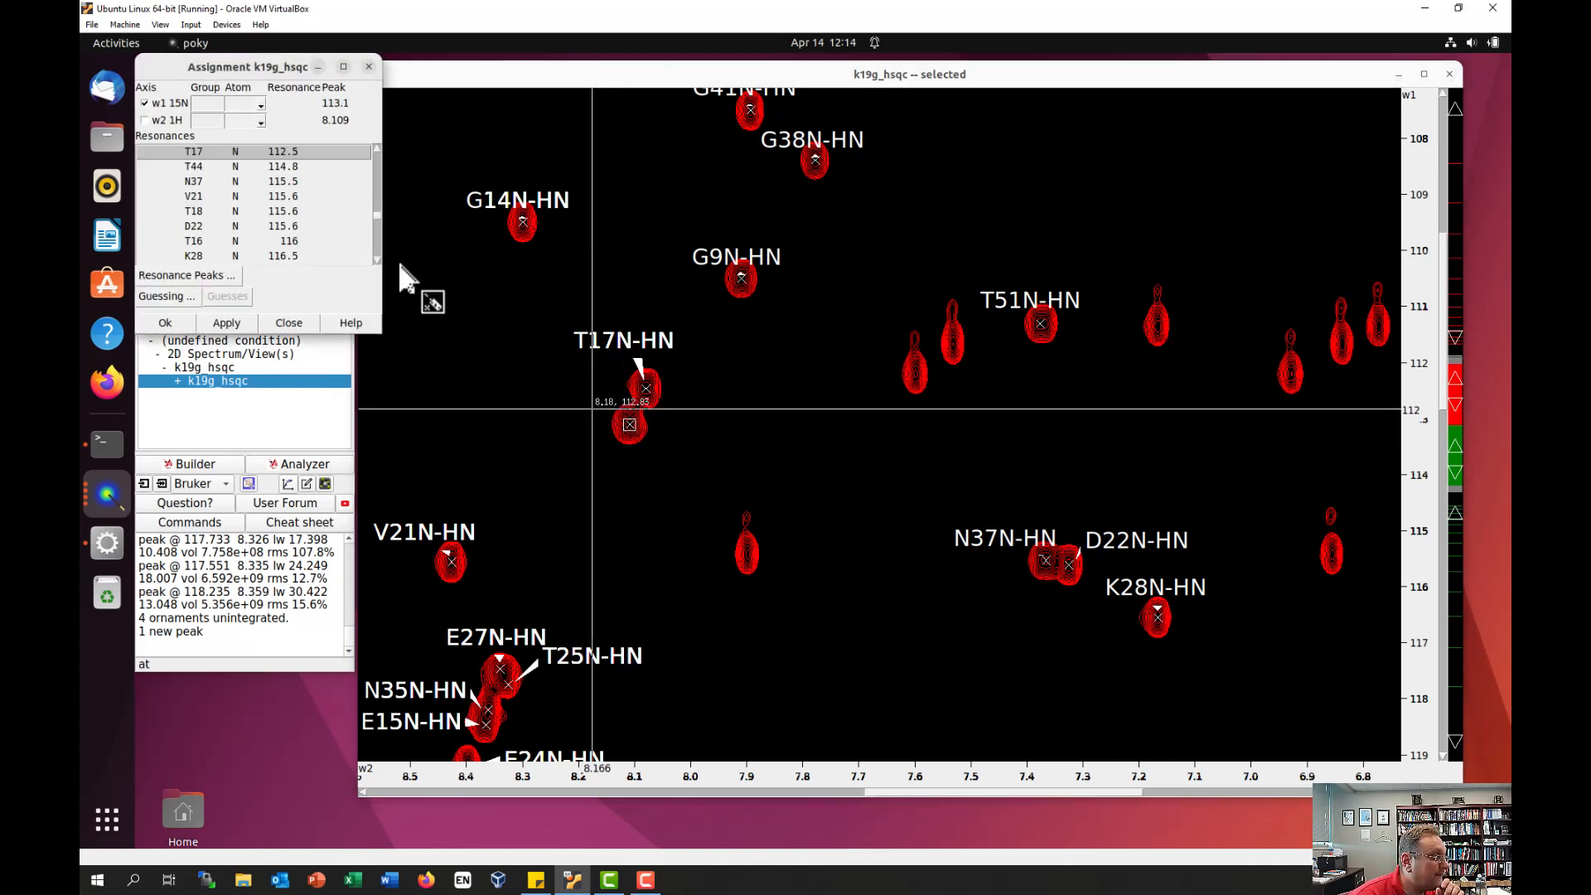
pyautogui.moveTo(256, 70); pyautogui.dragTo(890, 135)
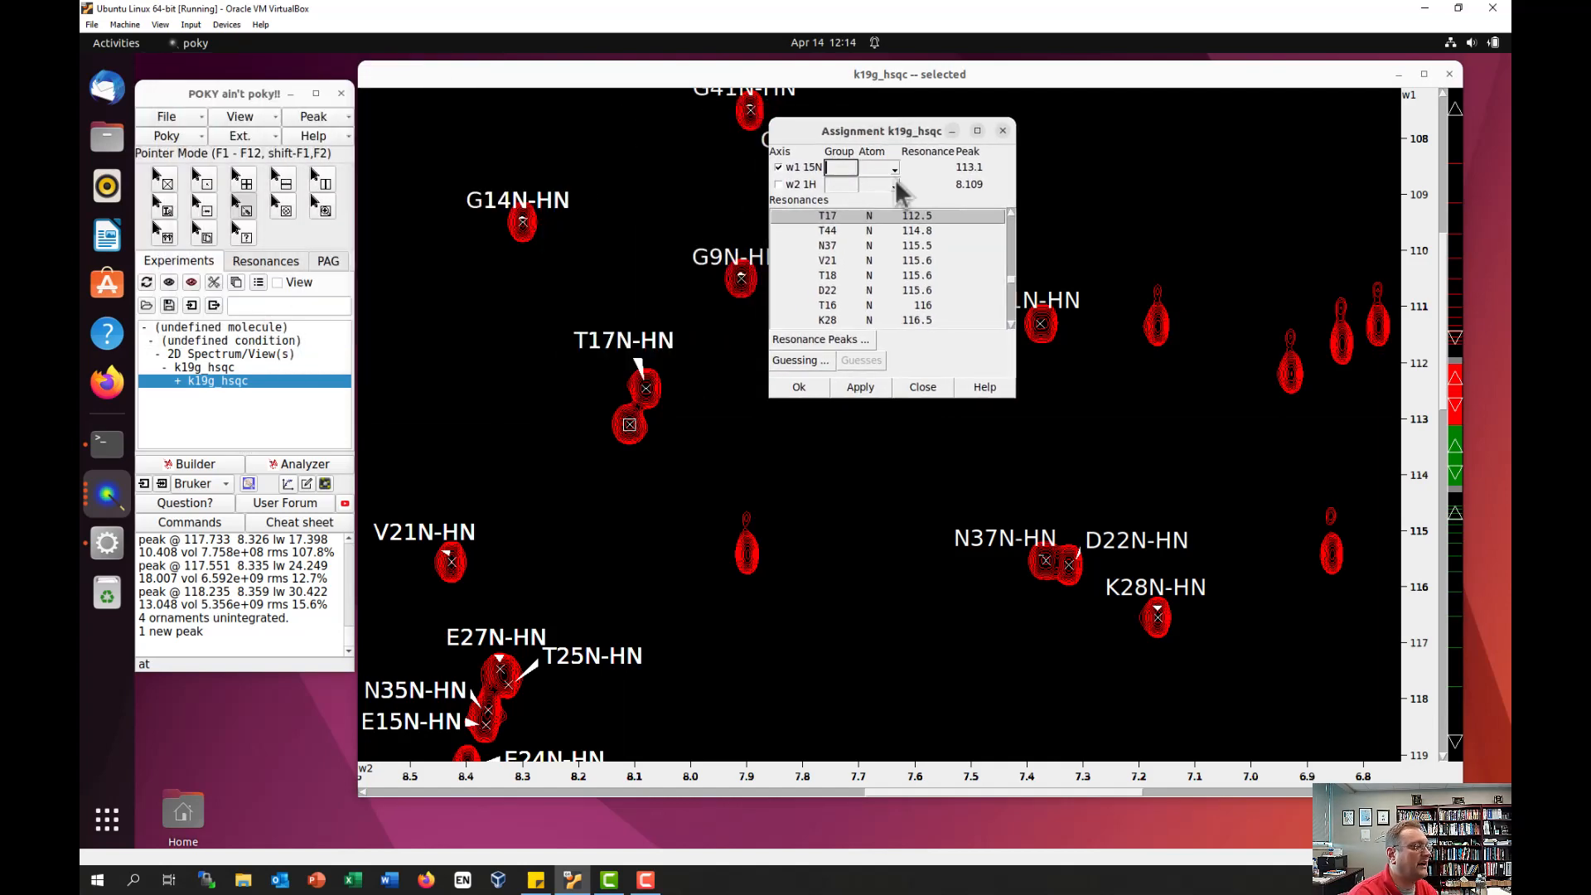
pyautogui.write('K')
pyautogui.press('BackSpace')
pyautogui.write('G19')
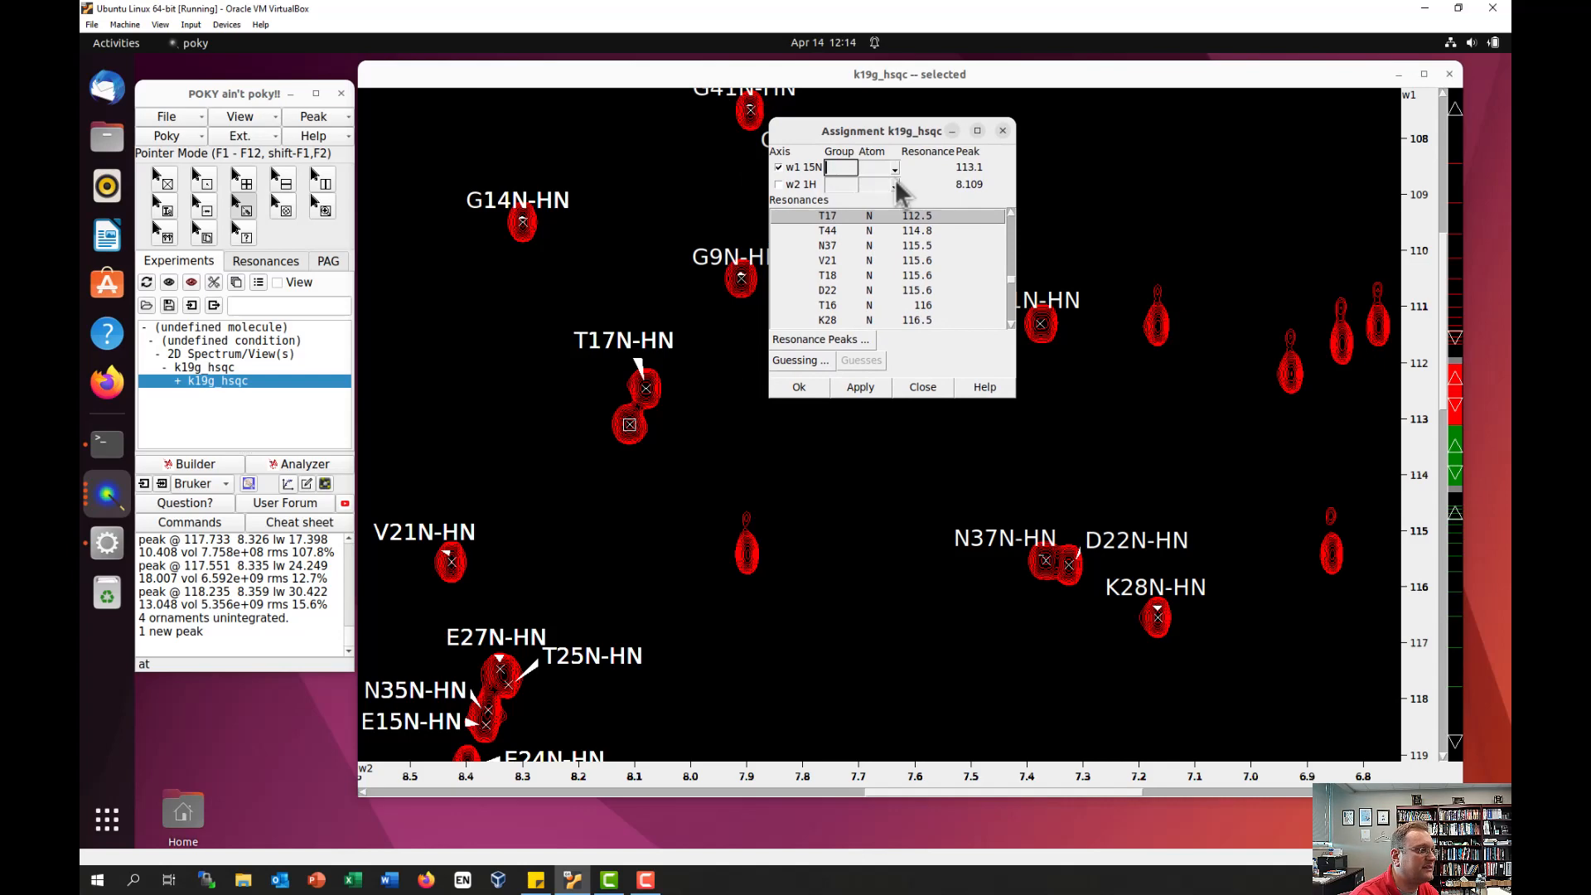
pyautogui.press('Tab')
pyautogui.write('N')
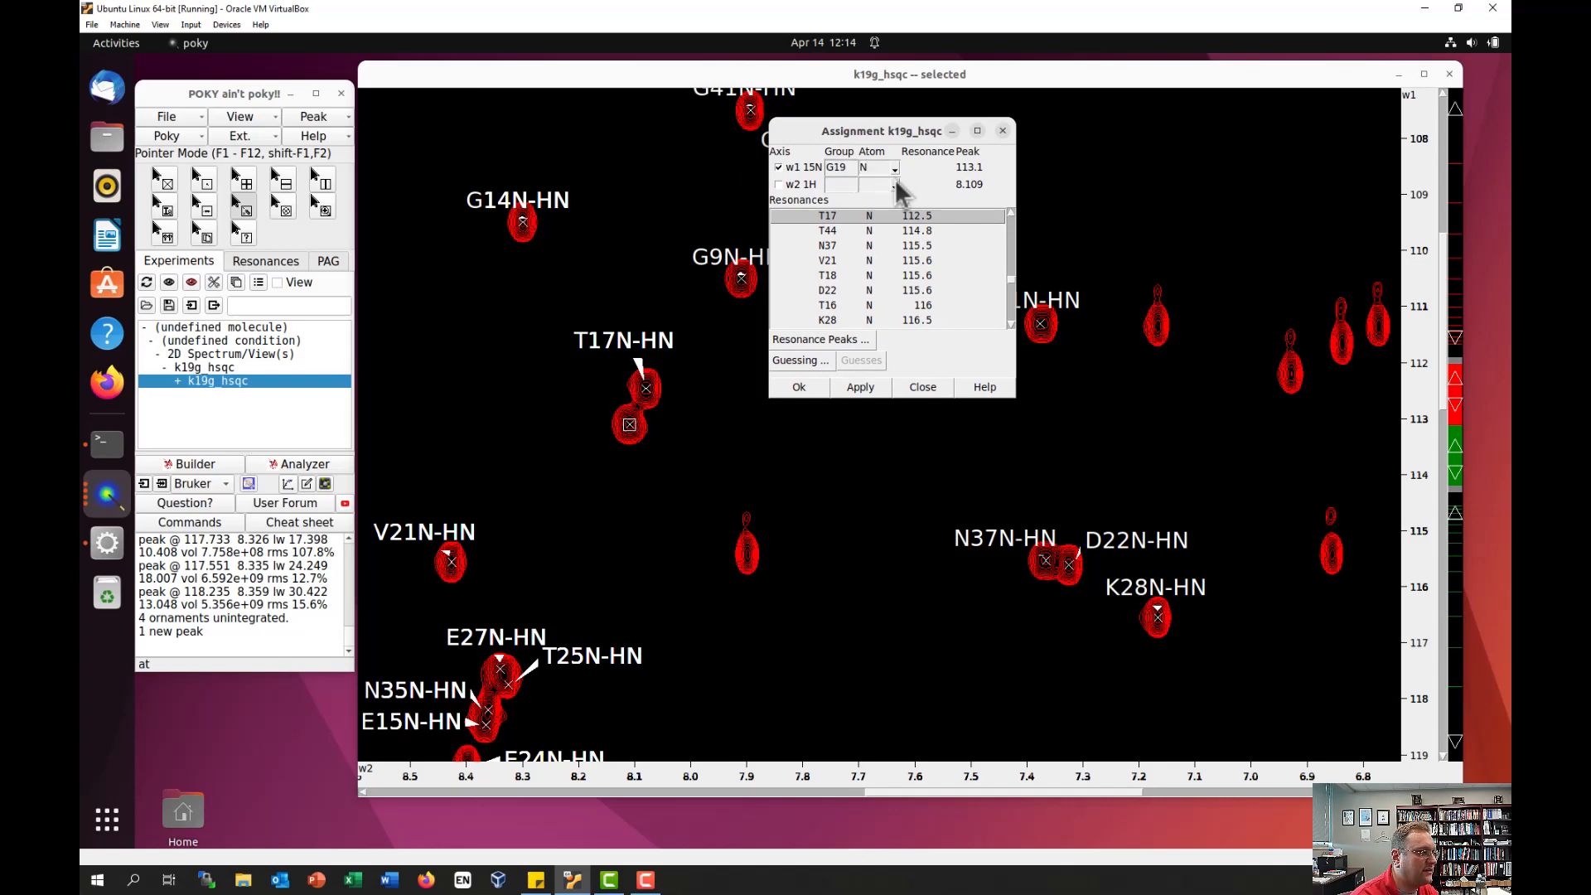
pyautogui.press('Tab')
pyautogui.write('G19')
pyautogui.press('Tab')
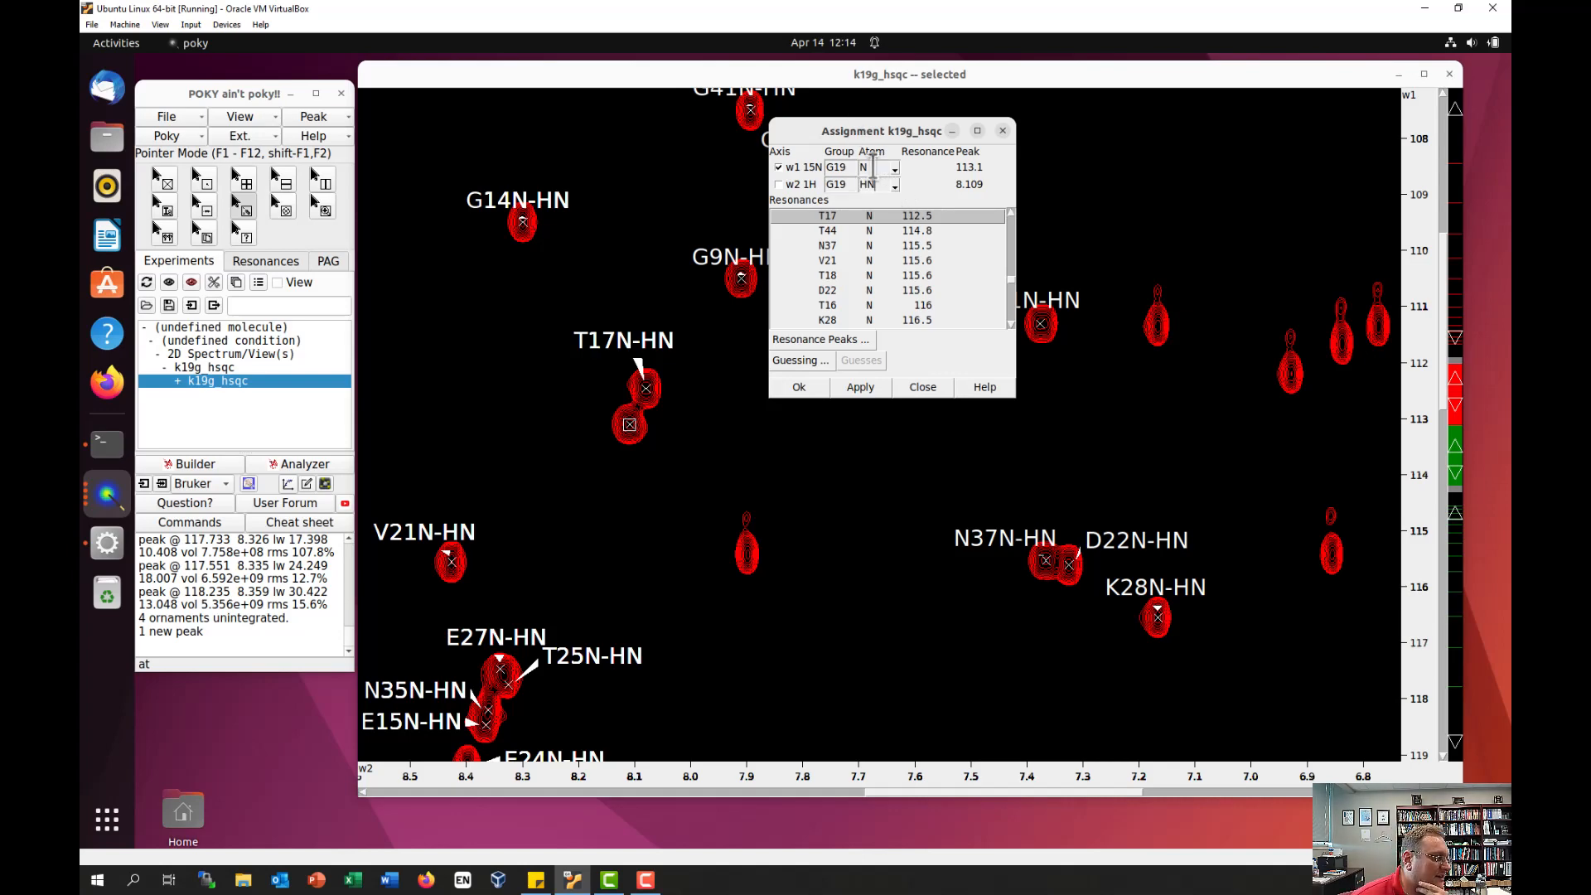
pyautogui.click(862, 387)
pyautogui.click(801, 388)
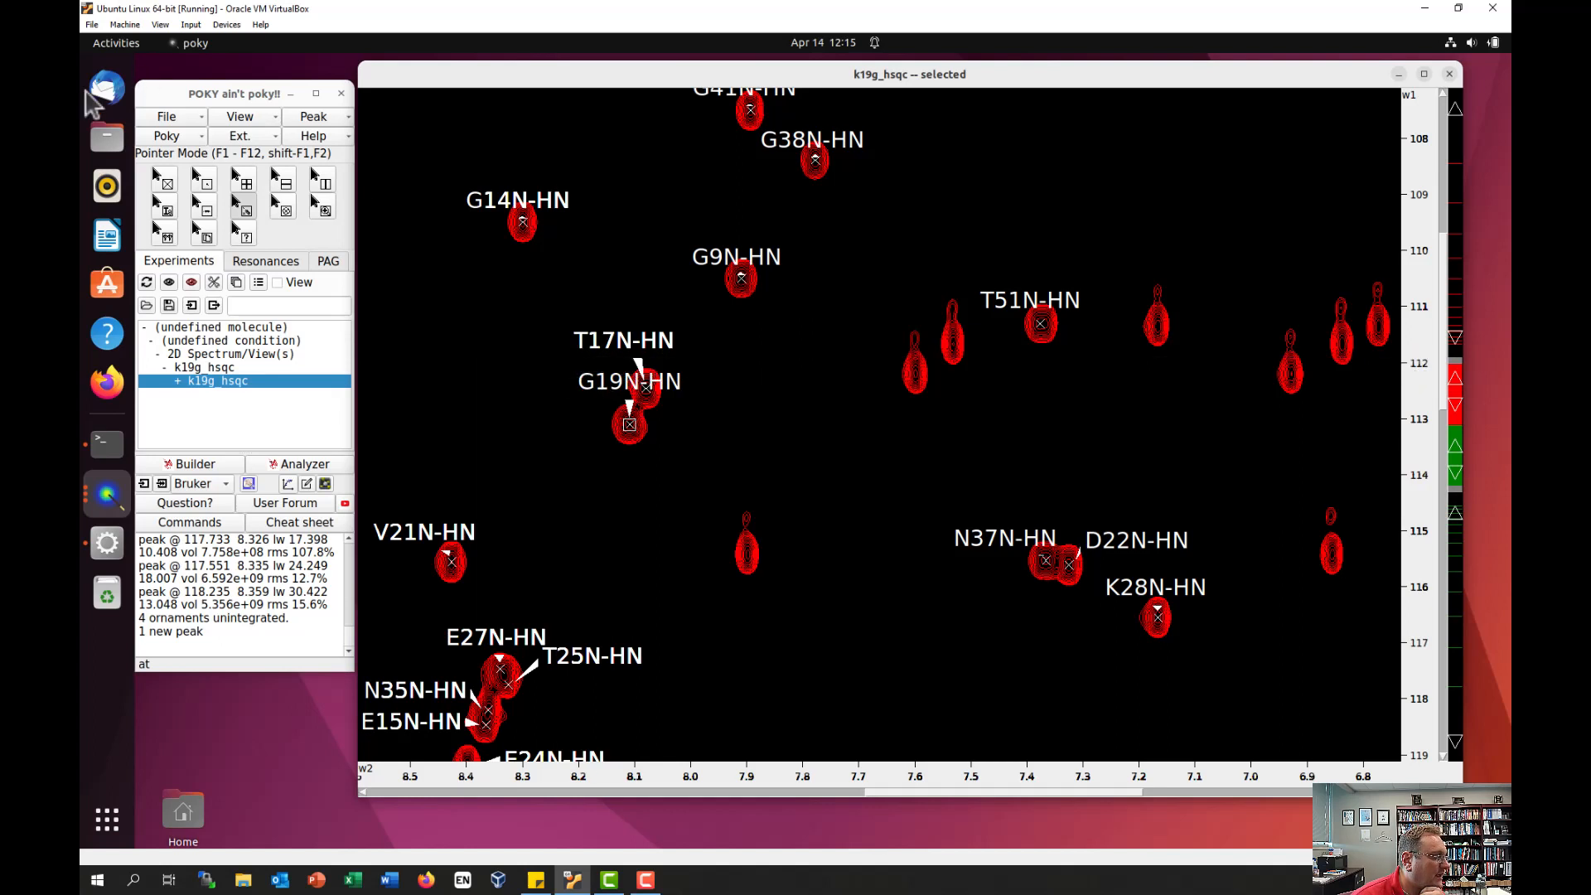
# Step: Place the G19N-HN label beside its peak, clear of T17N-HN, and automatically separate the remaining overlapping labels
pyautogui.click(165, 176)
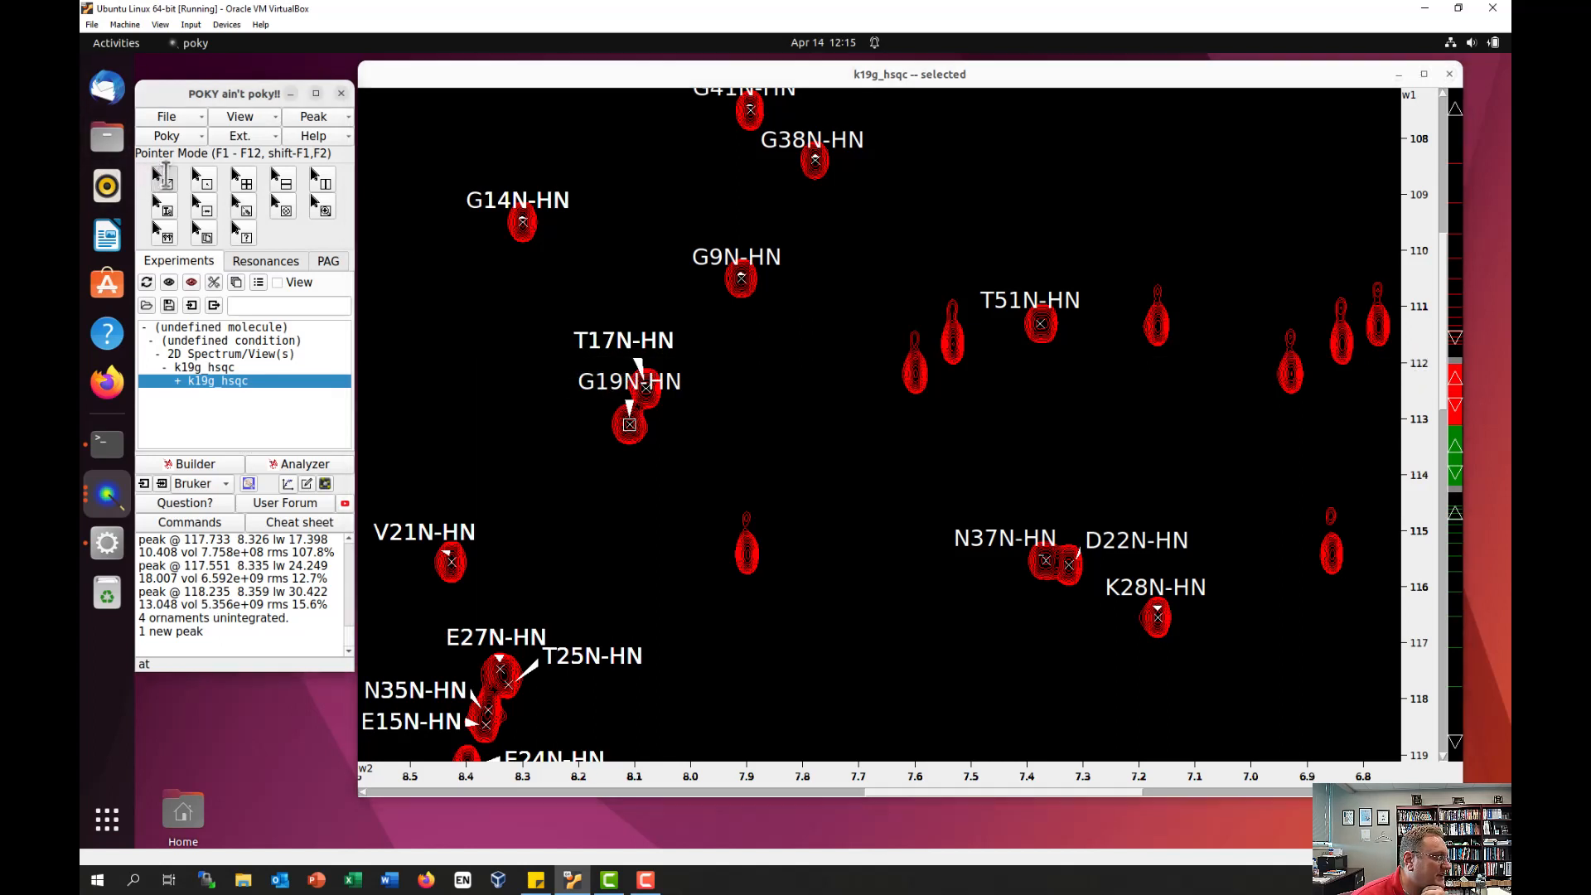
pyautogui.moveTo(604, 381); pyautogui.dragTo(520, 401)
pyautogui.press('l')
pyautogui.press('u')
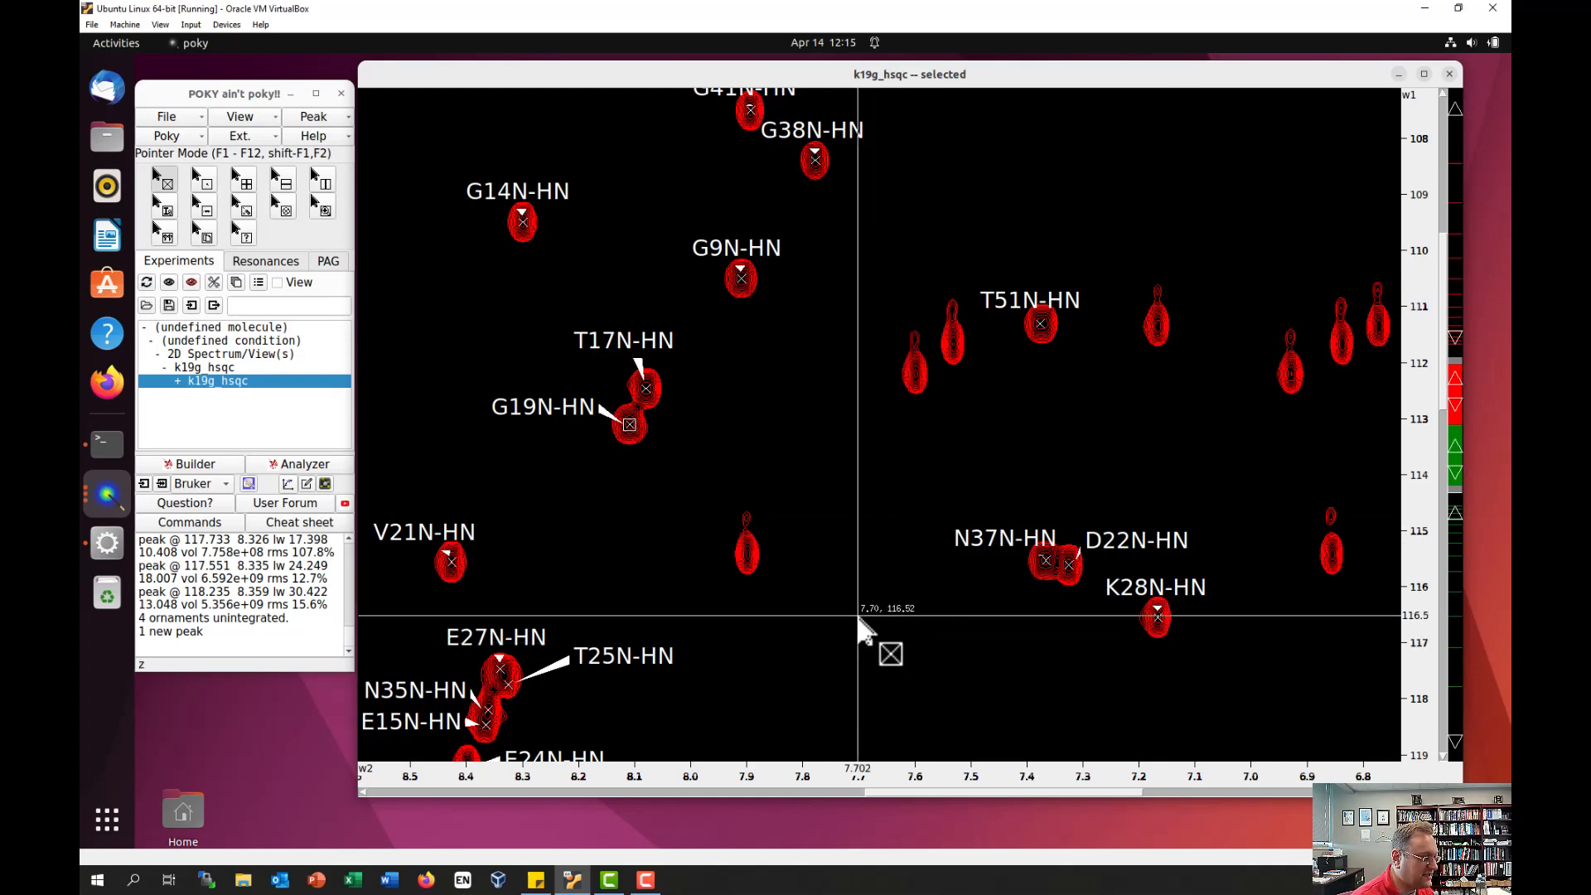
pyautogui.press('f')
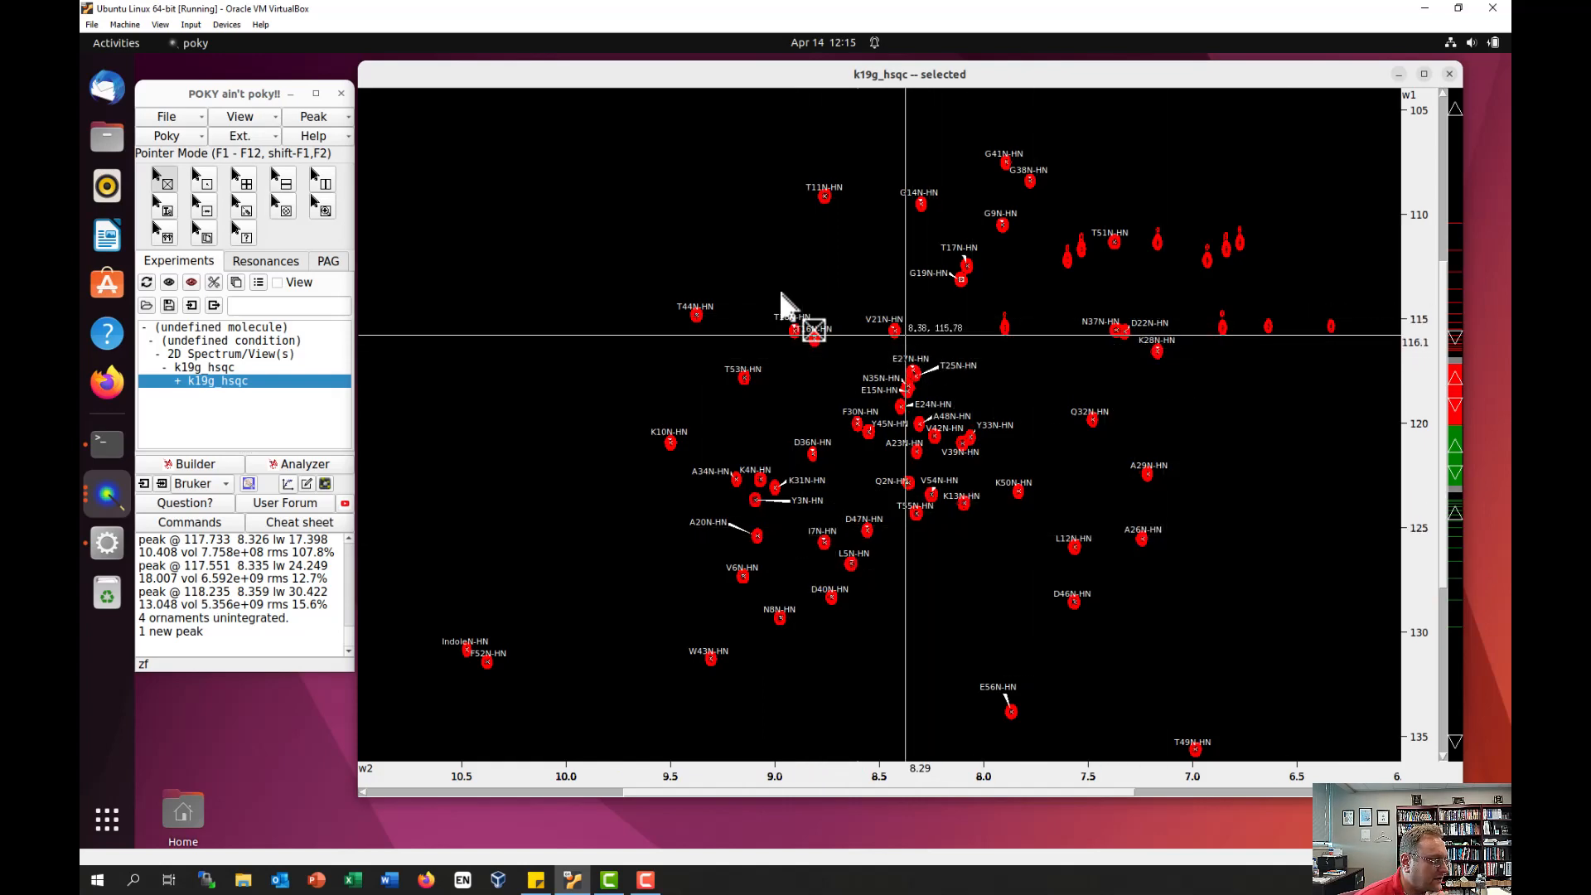
# Step: Open the spectrum's peak list, update it, and look through the assignments and shifts
pyautogui.moveTo(585, 86); pyautogui.dragTo(605, 102)
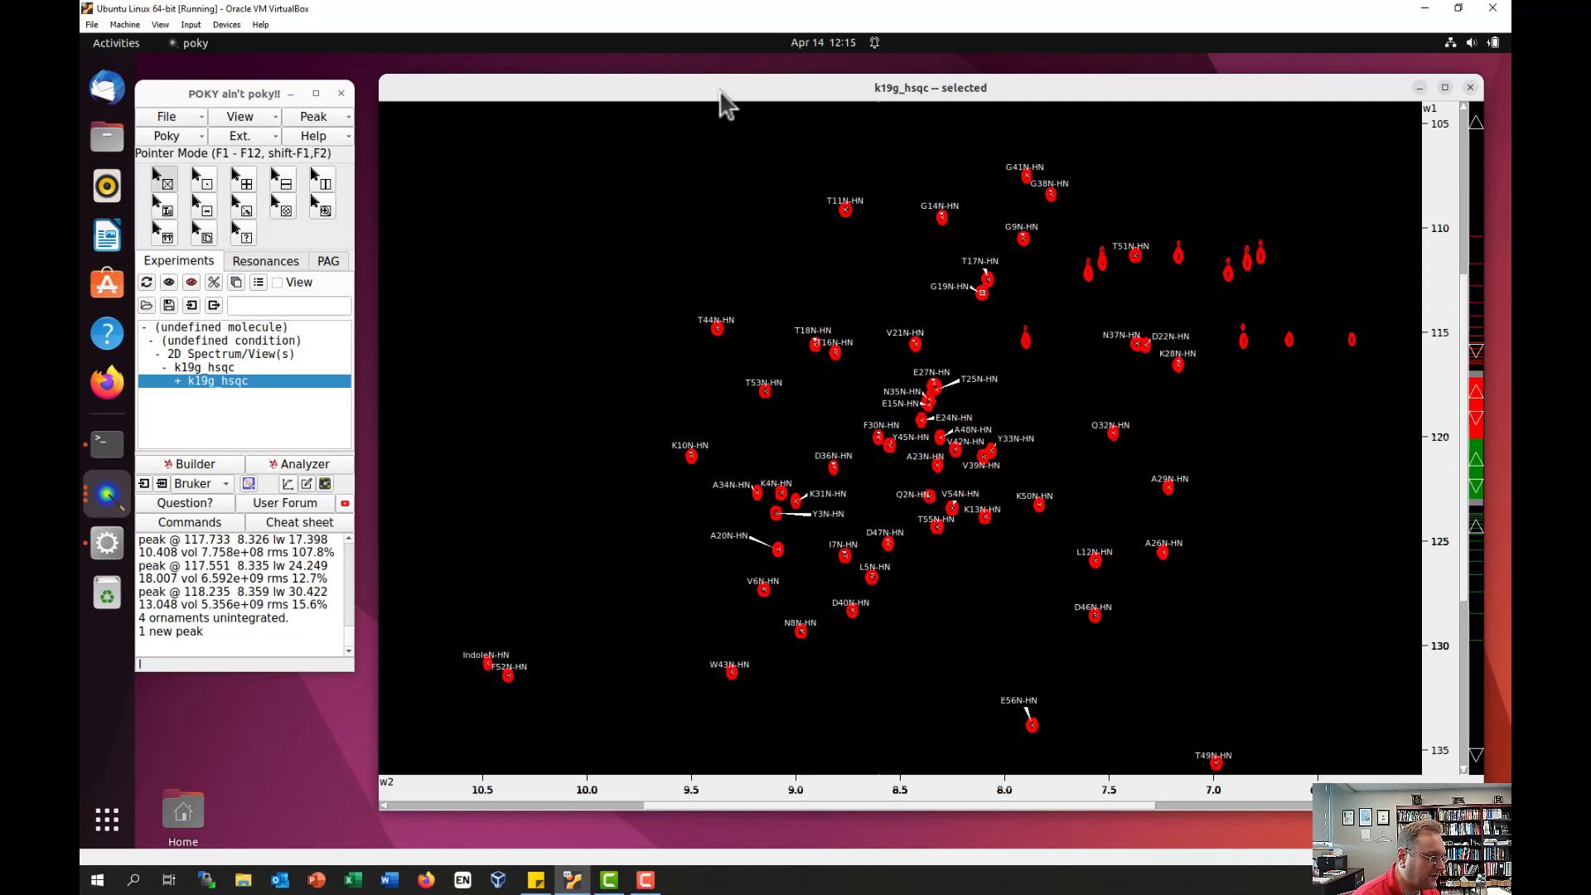
pyautogui.press('l')
pyautogui.press('t')
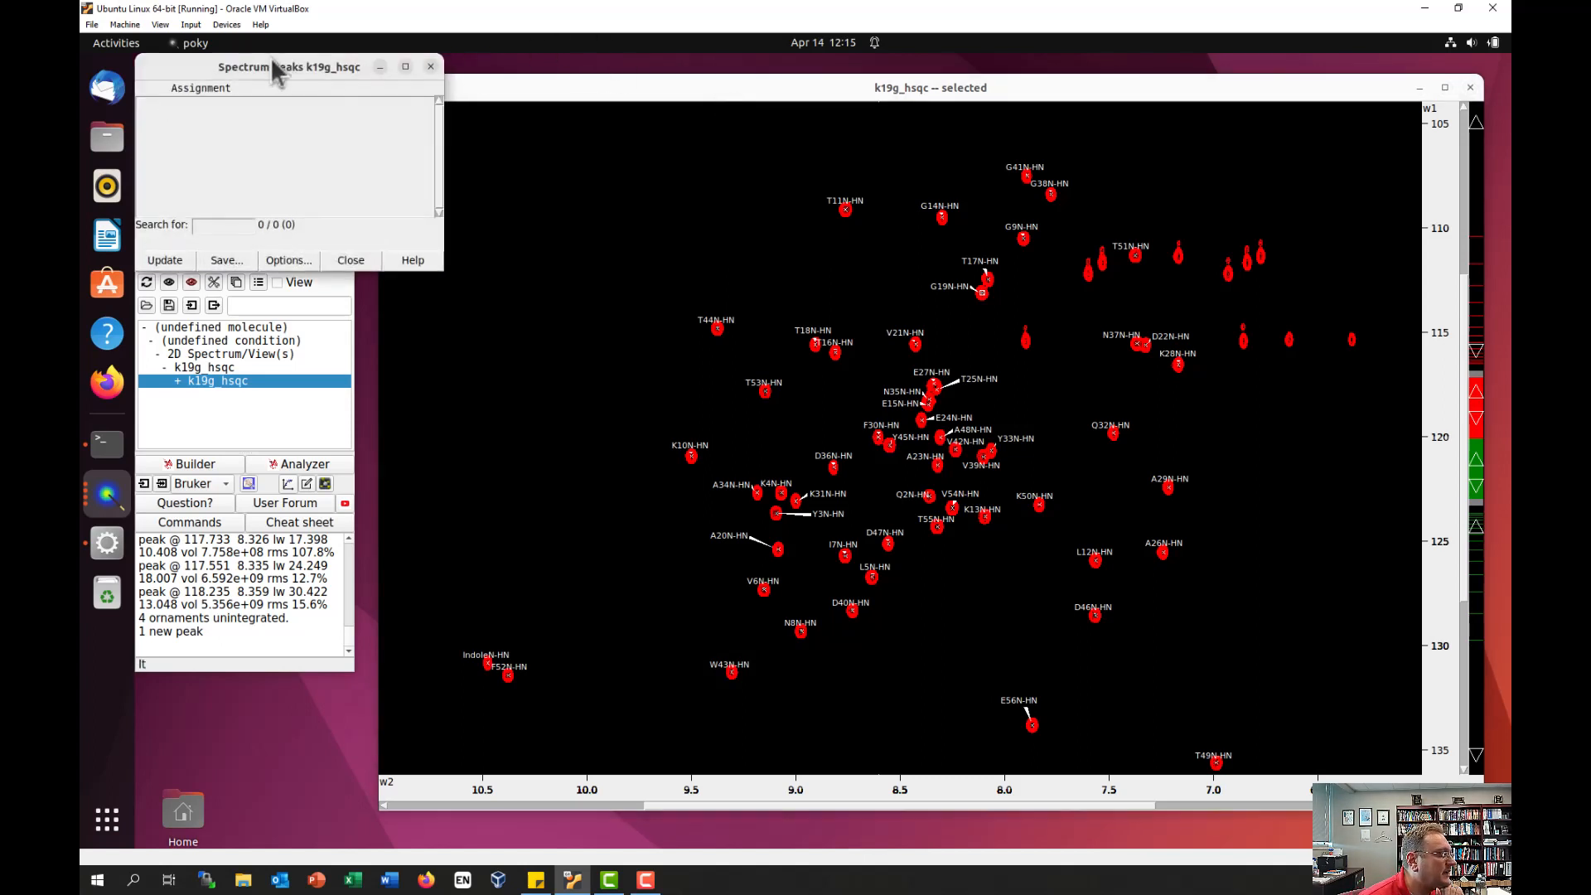
pyautogui.click(173, 261)
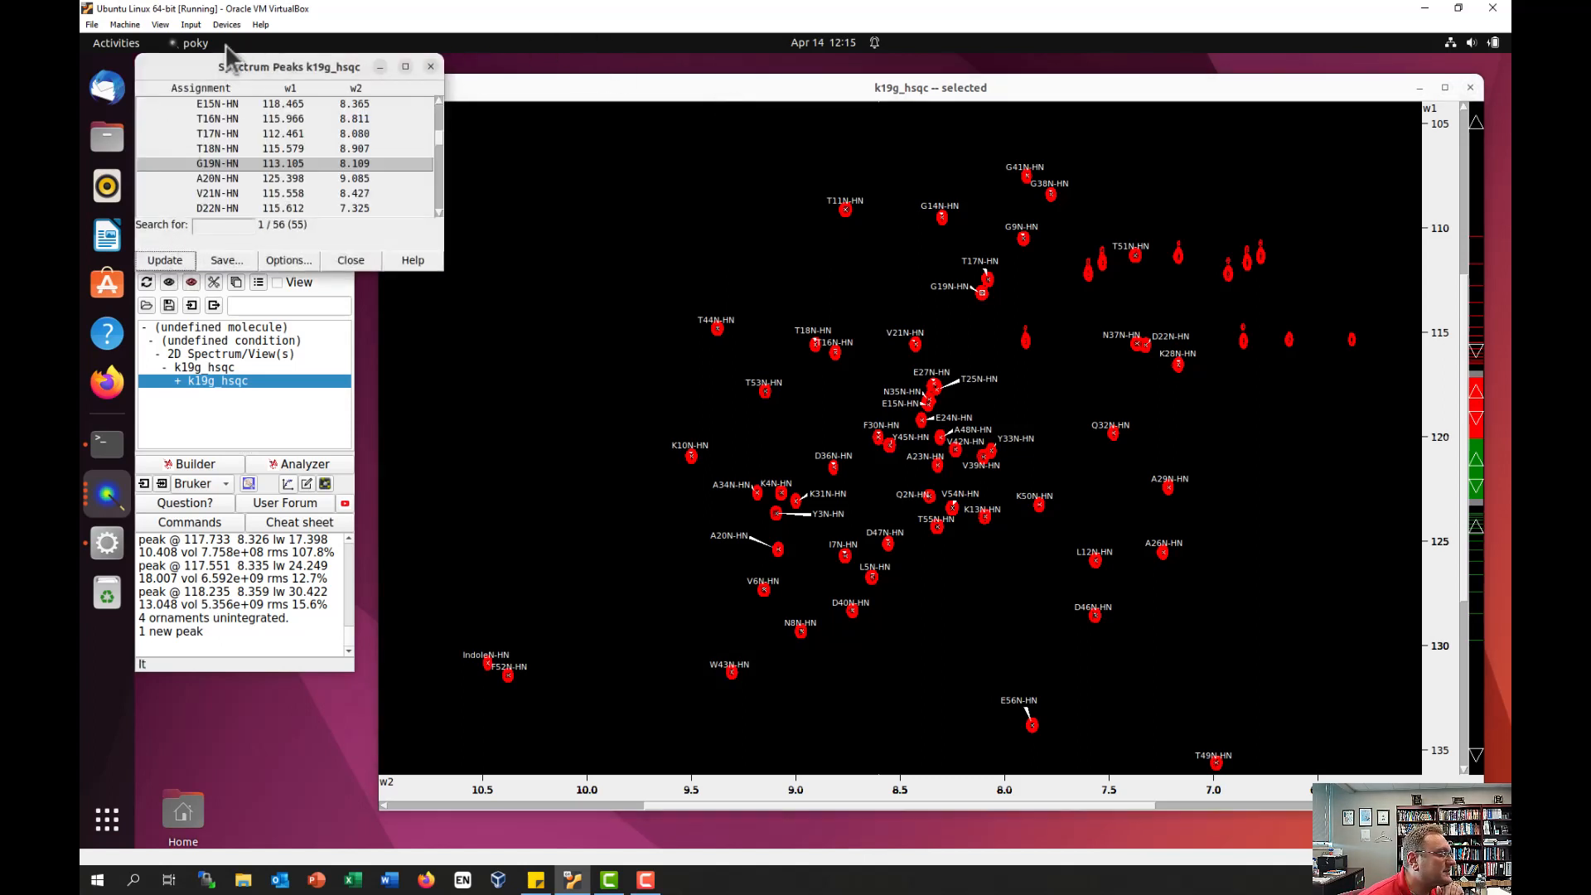
pyautogui.moveTo(203, 66); pyautogui.dragTo(538, 124)
pyautogui.scroll(-8, 597, 212)
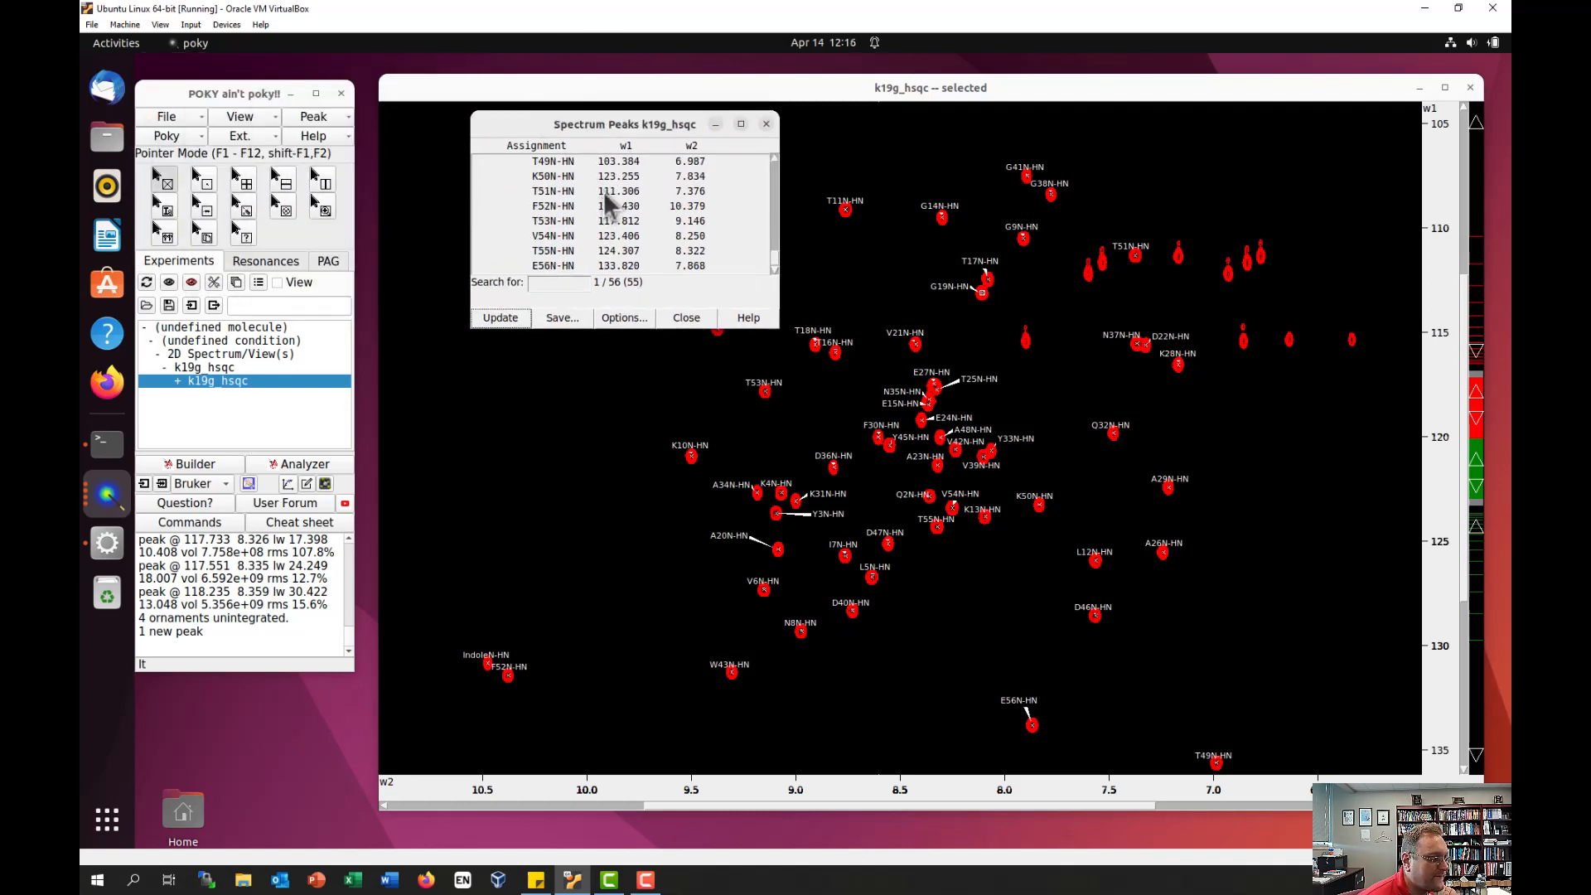
pyautogui.scroll(8, 605, 198)
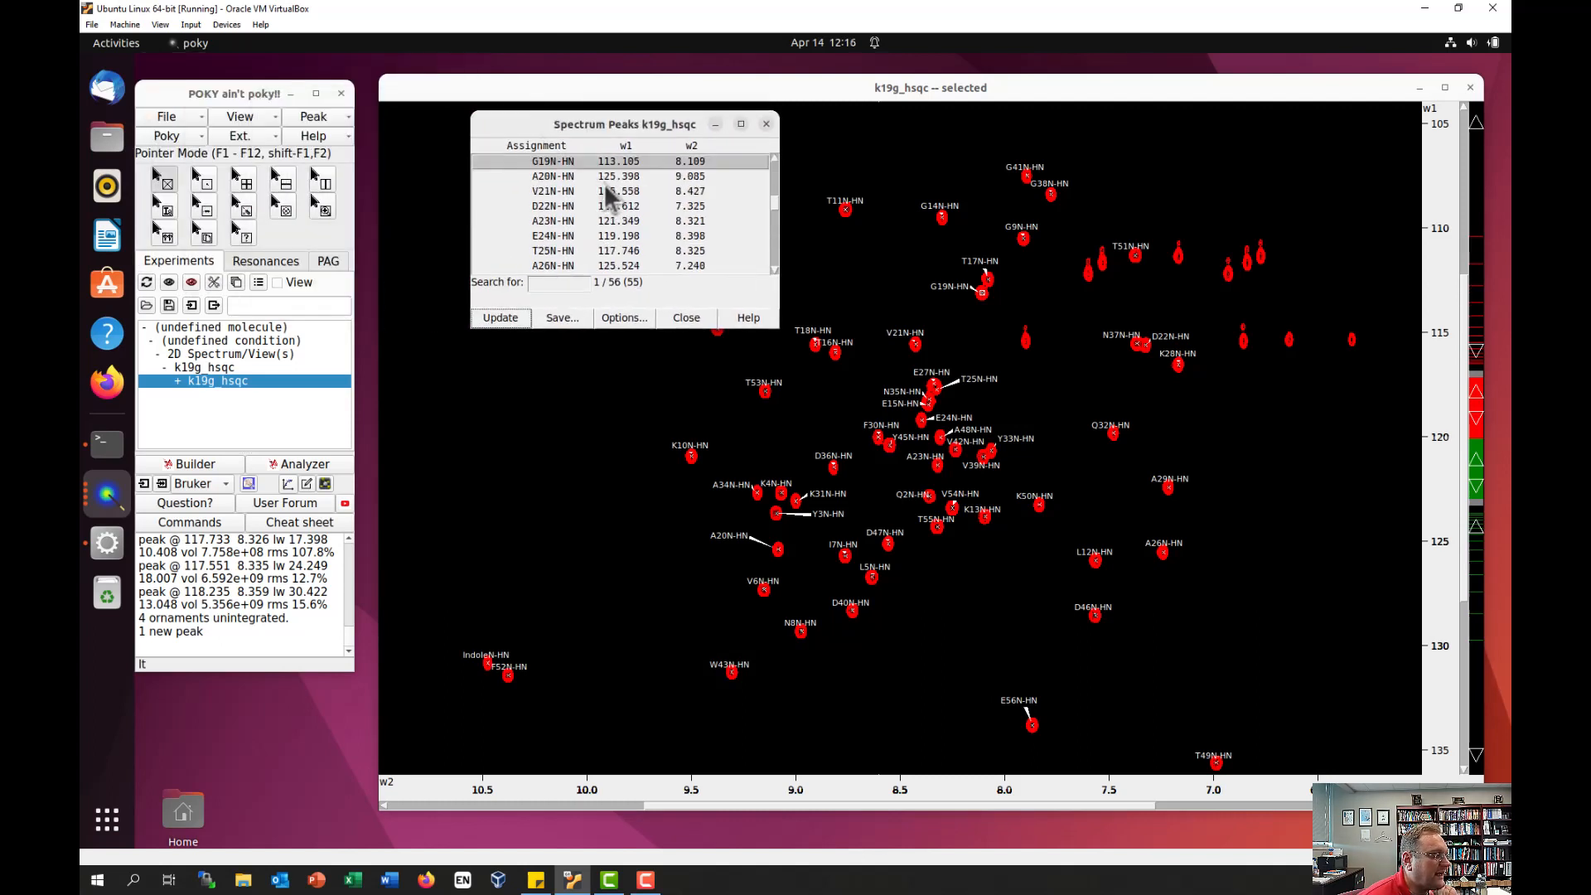
# Step: Save the peak list as k19g_hsqc.list in the project's Lists folder and close the list
pyautogui.click(570, 319)
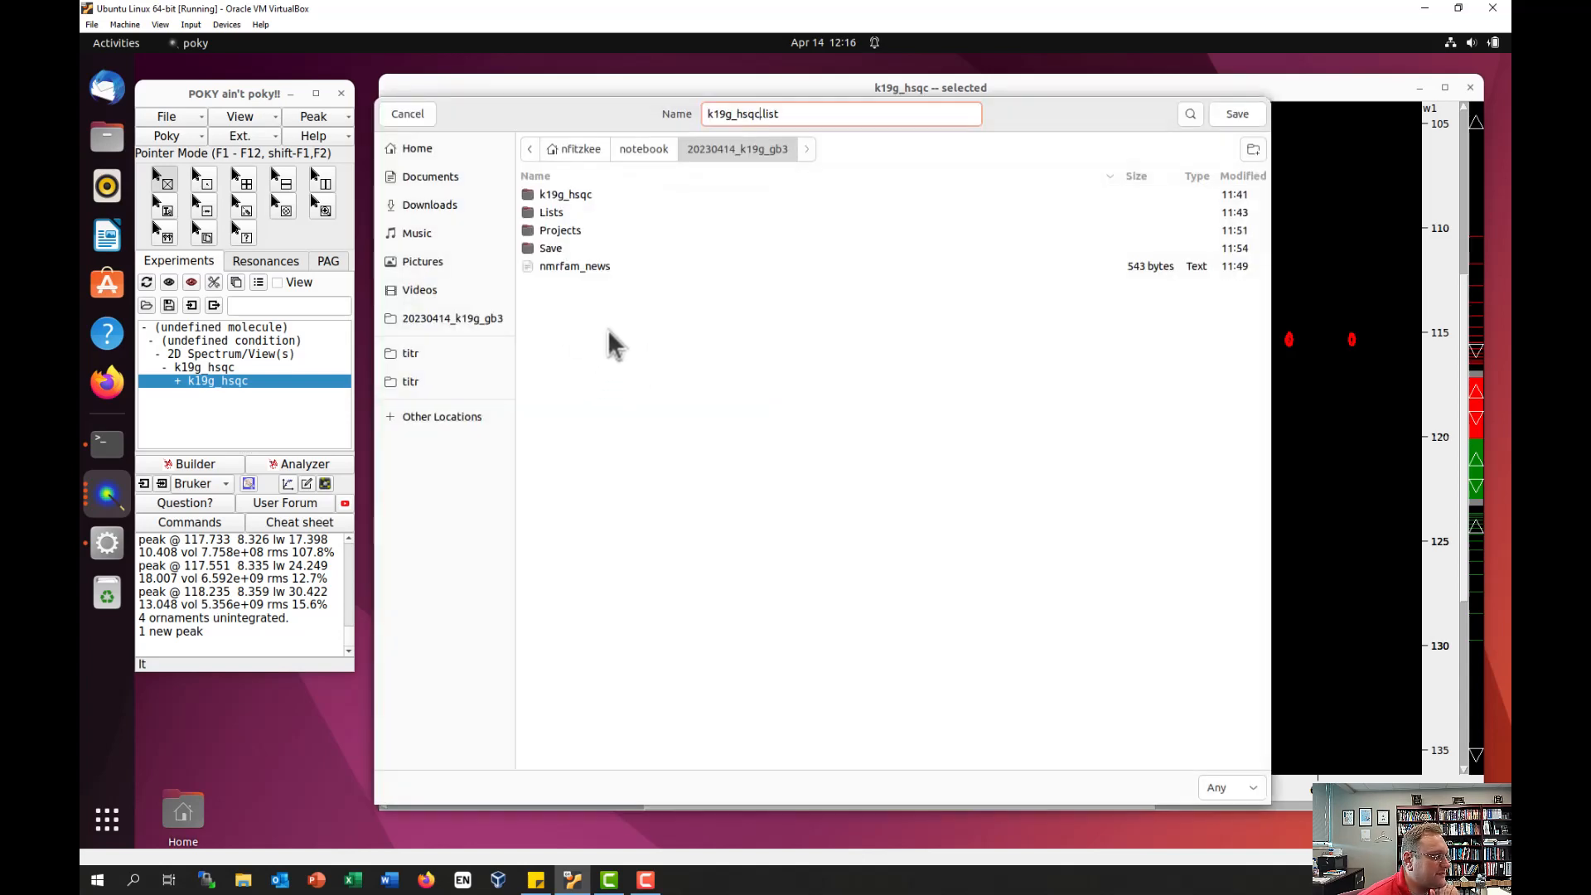
pyautogui.doubleClick(550, 217)
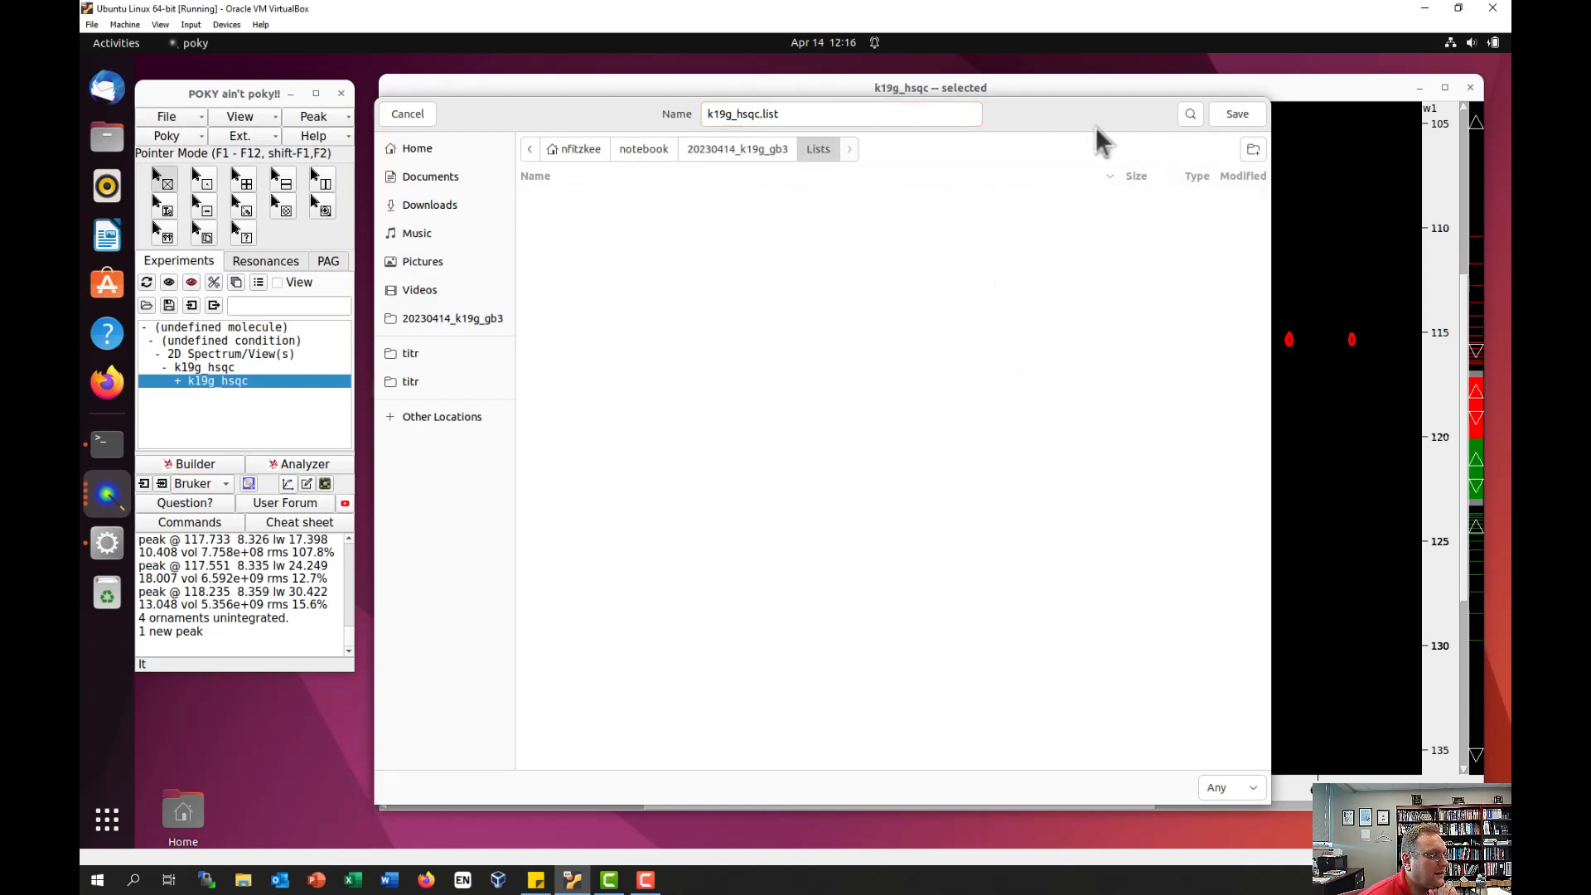
pyautogui.click(1235, 113)
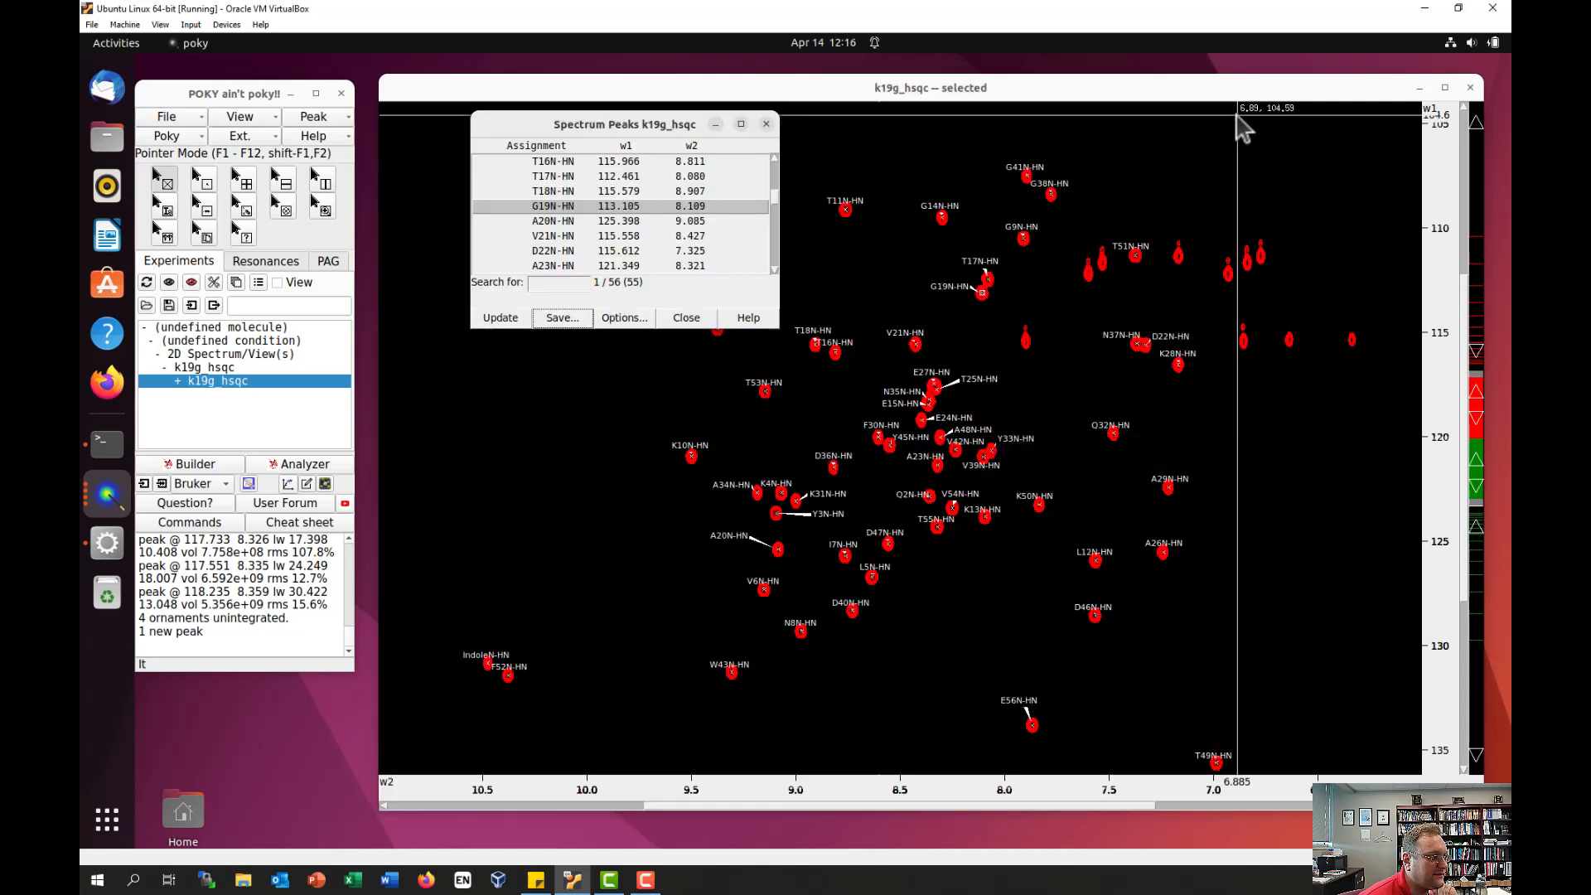
pyautogui.click(696, 319)
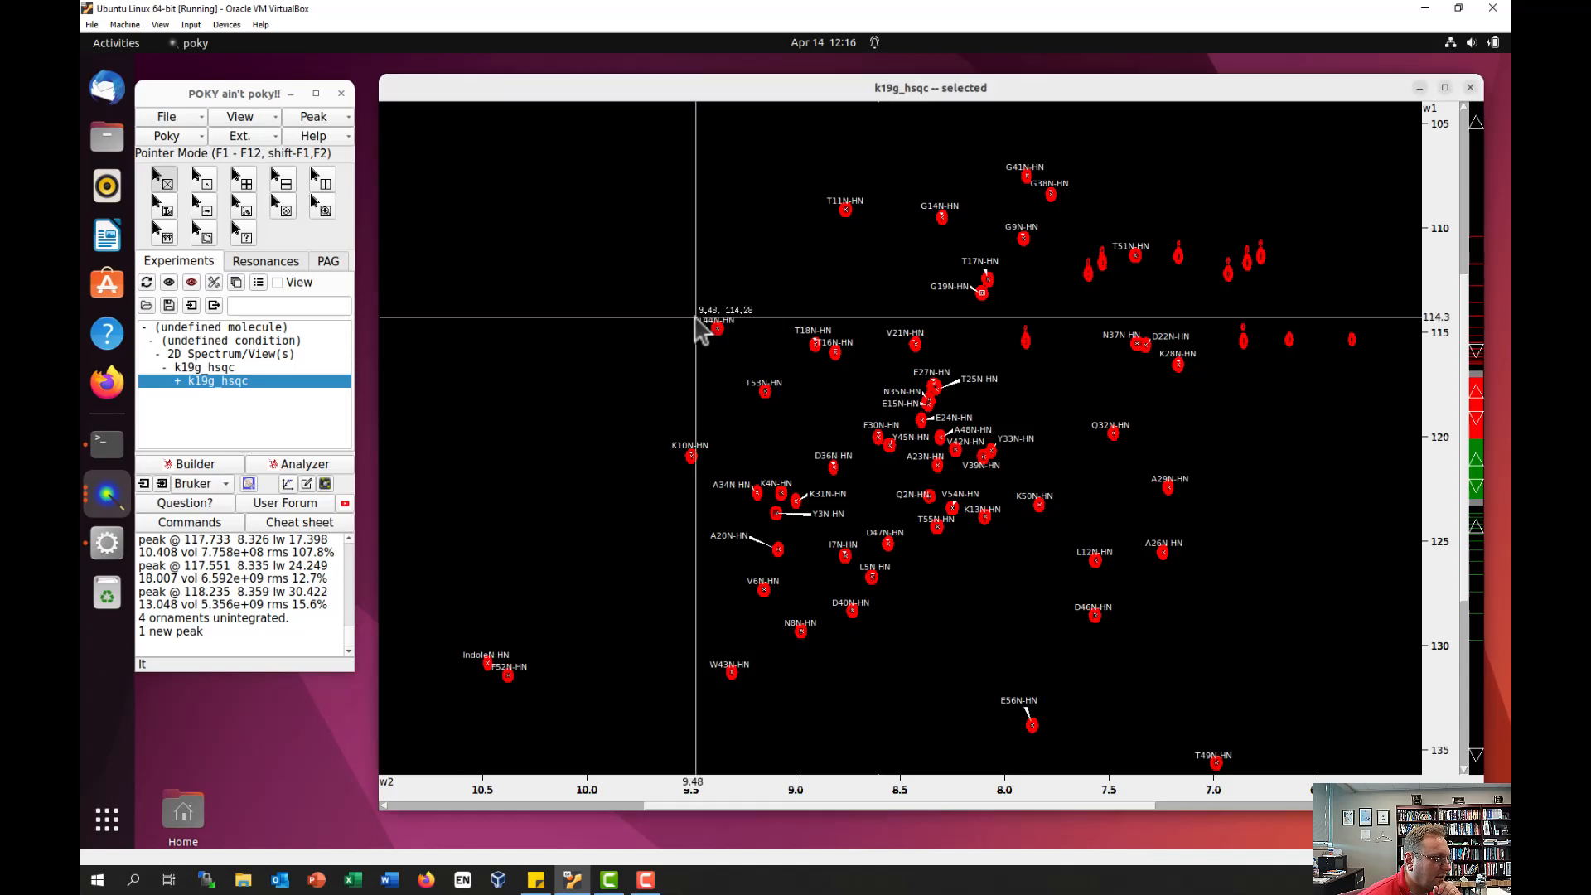
# Step: Try to save the project under its current file name, example.poky.proj
pyautogui.click(187, 112)
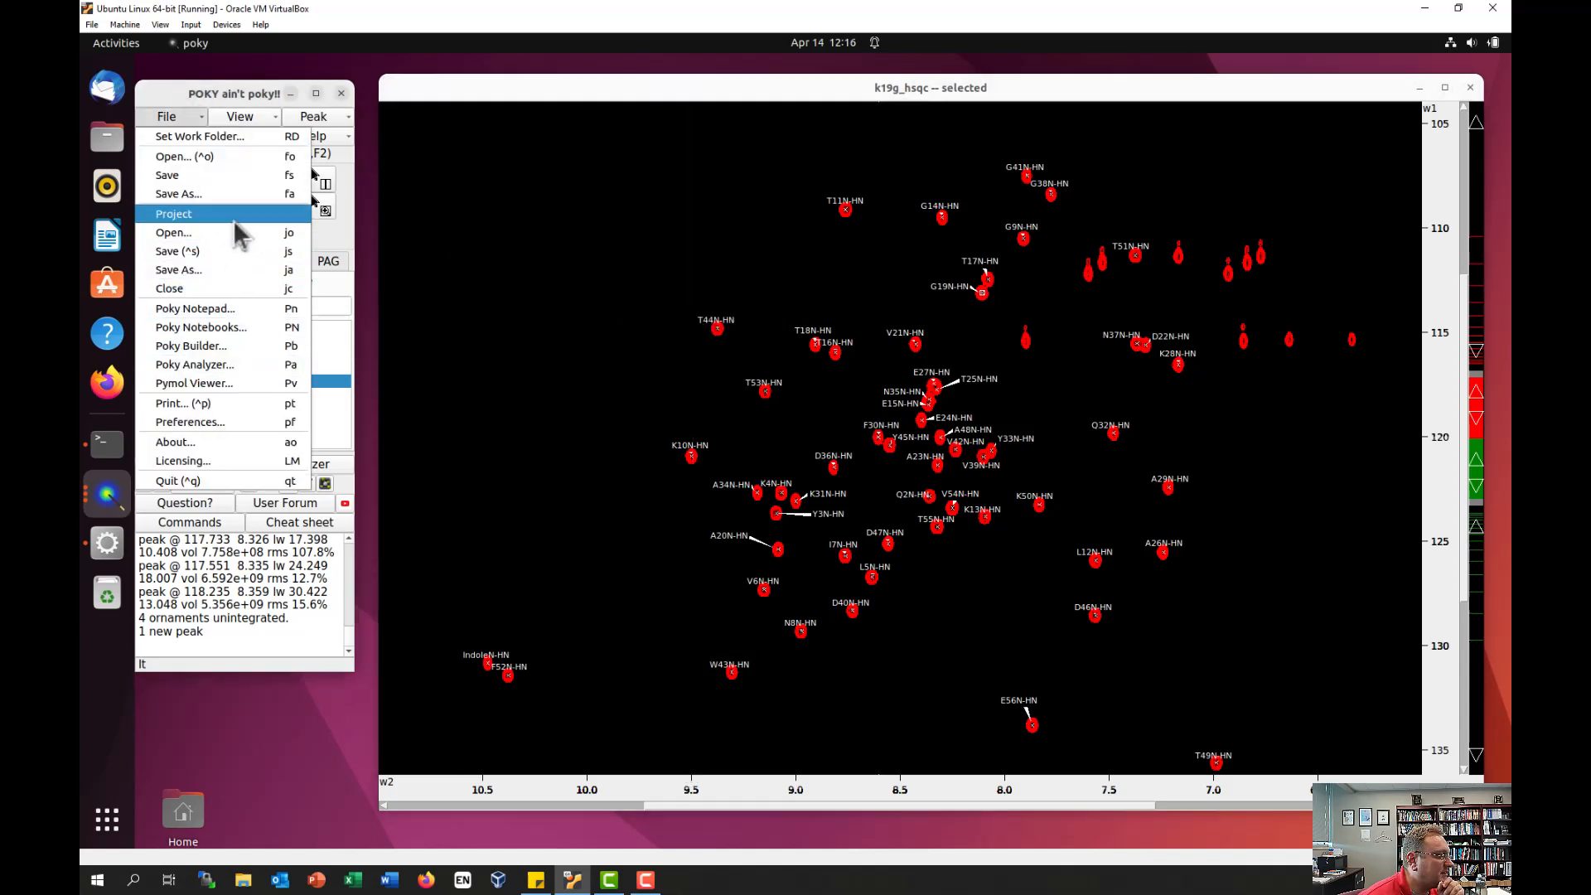
pyautogui.click(237, 253)
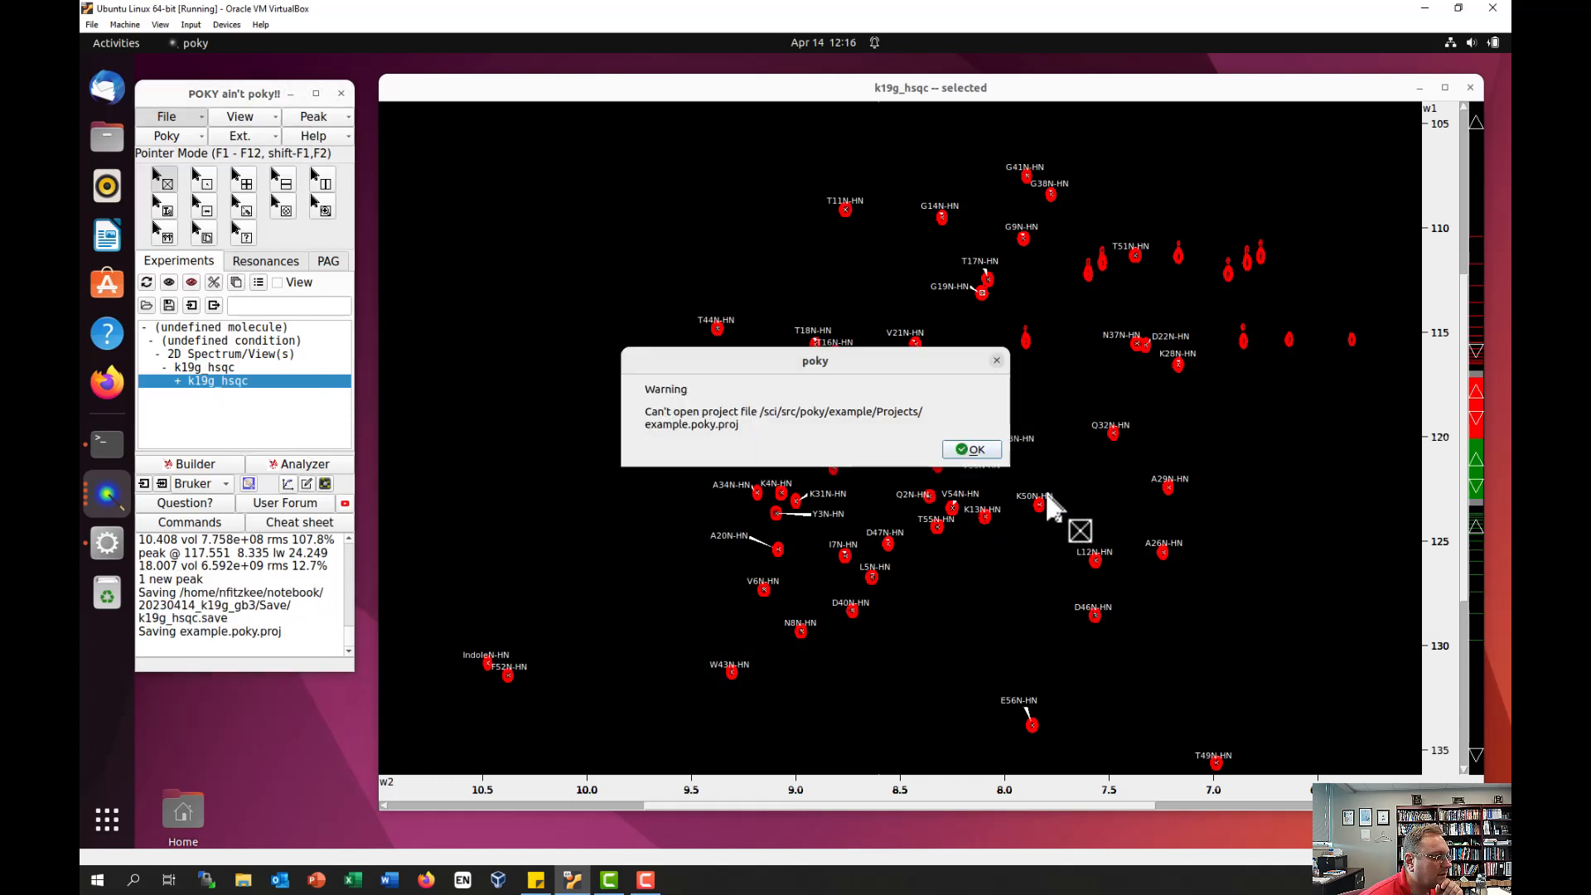
pyautogui.click(976, 451)
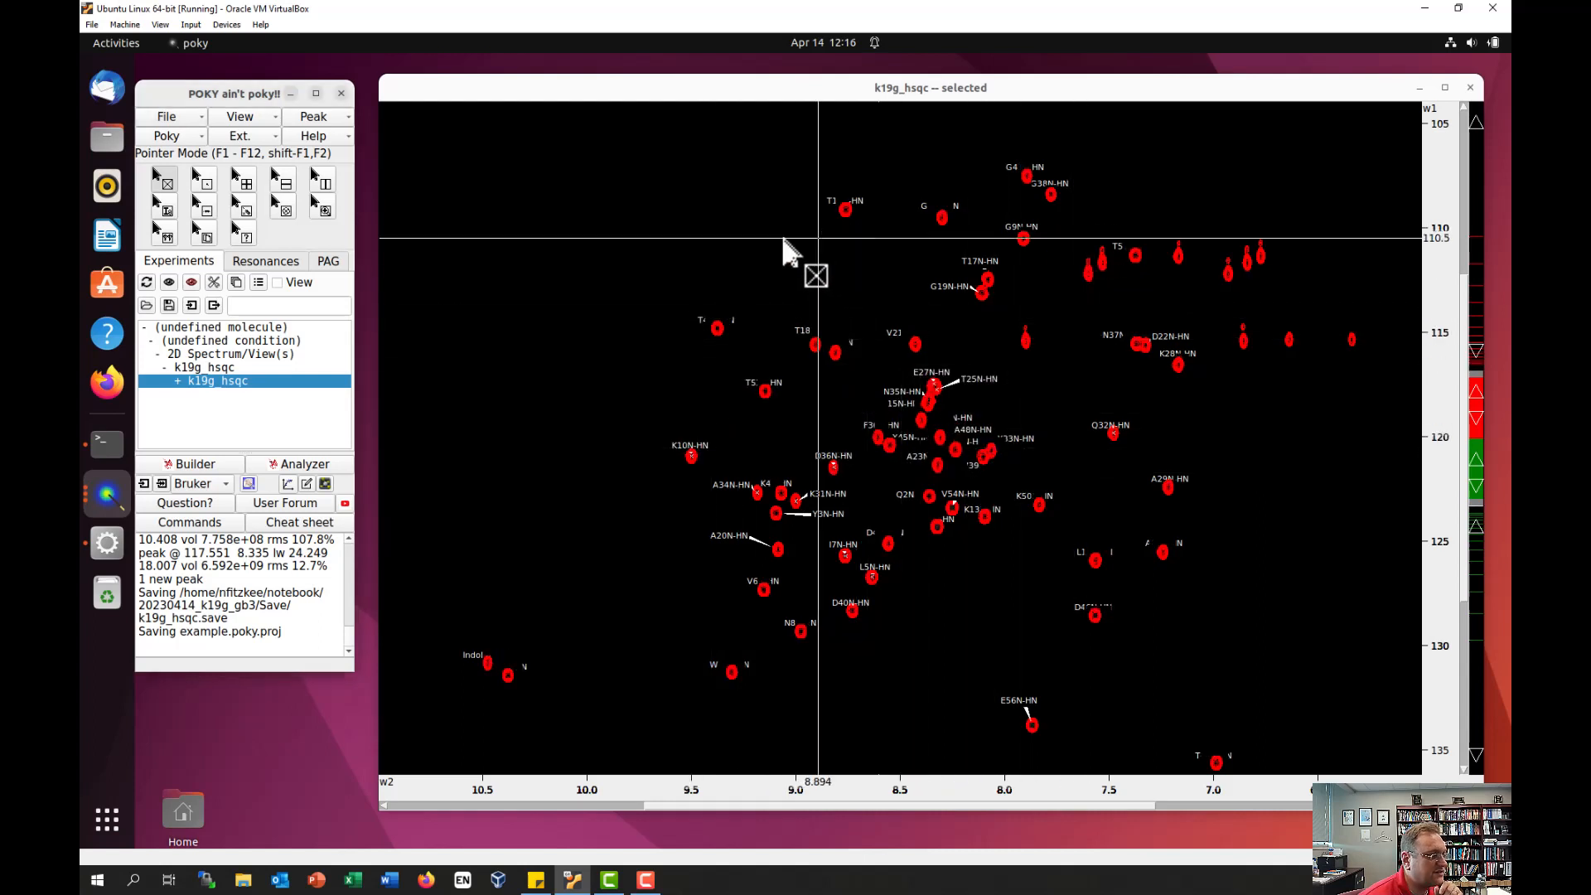
pyautogui.click(188, 135)
pyautogui.press('Escape')
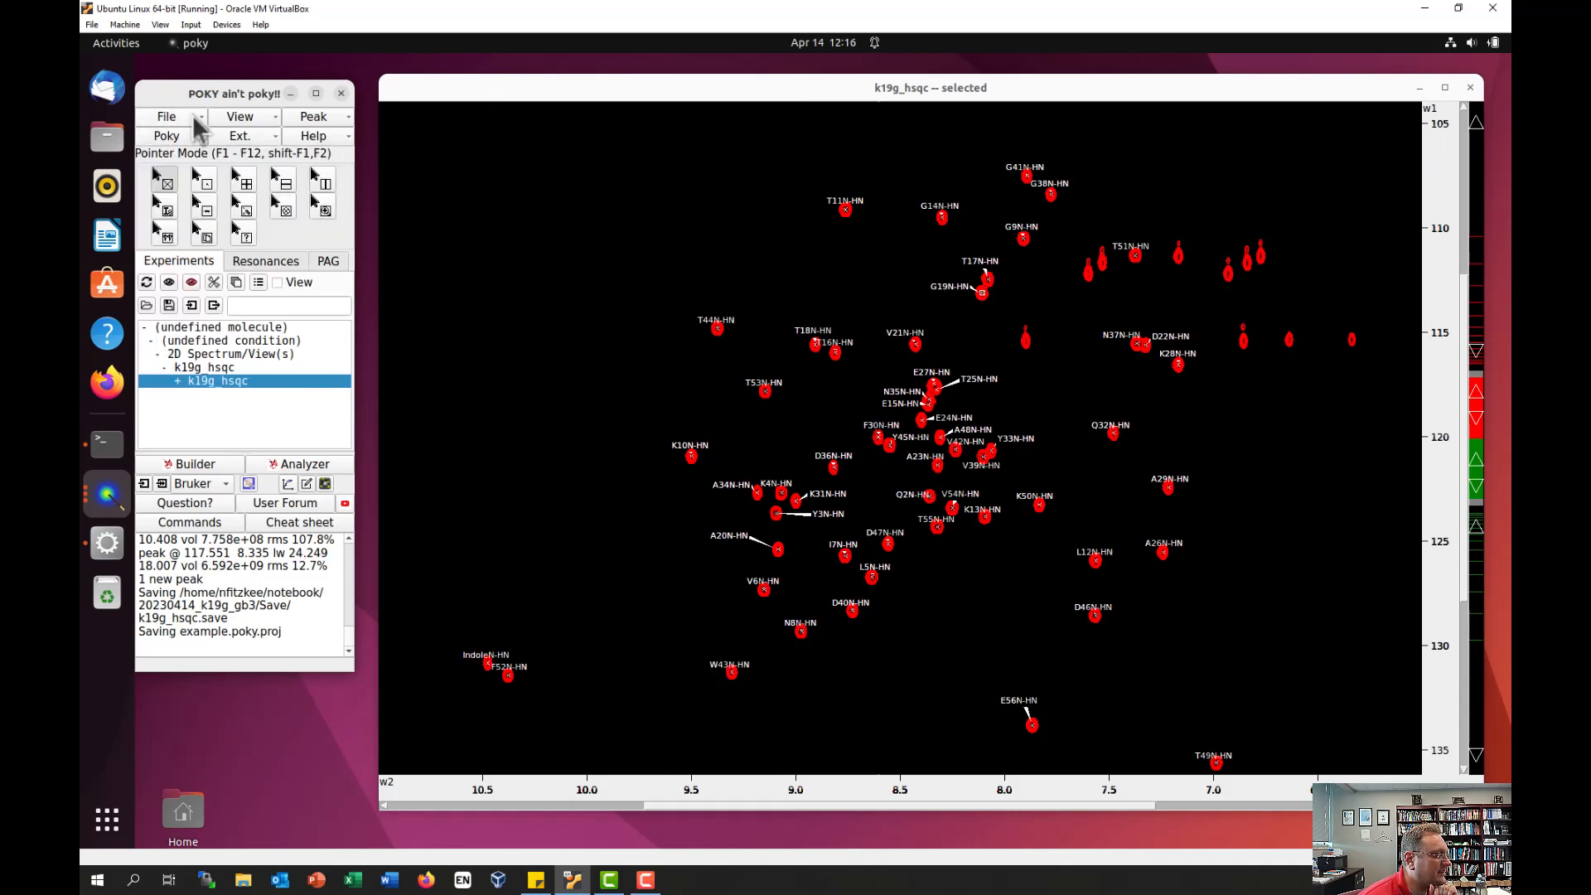
# Step: Save the project as gb3_variants.poky.proj in the Projects folder of notebook/20230414_k19g_gb3
pyautogui.click(198, 113)
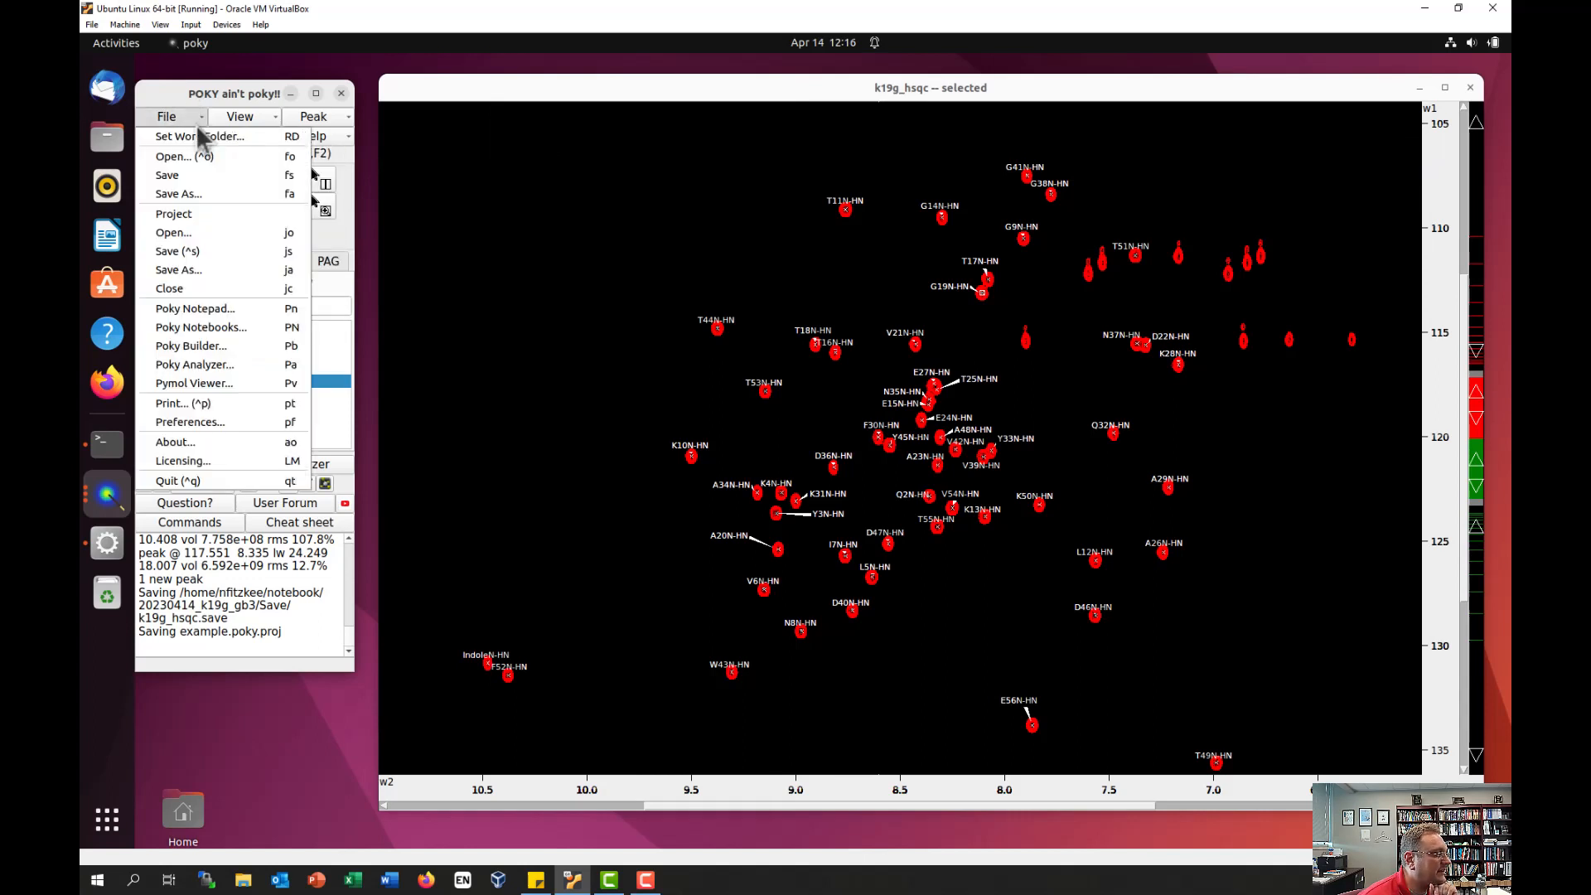
pyautogui.click(234, 270)
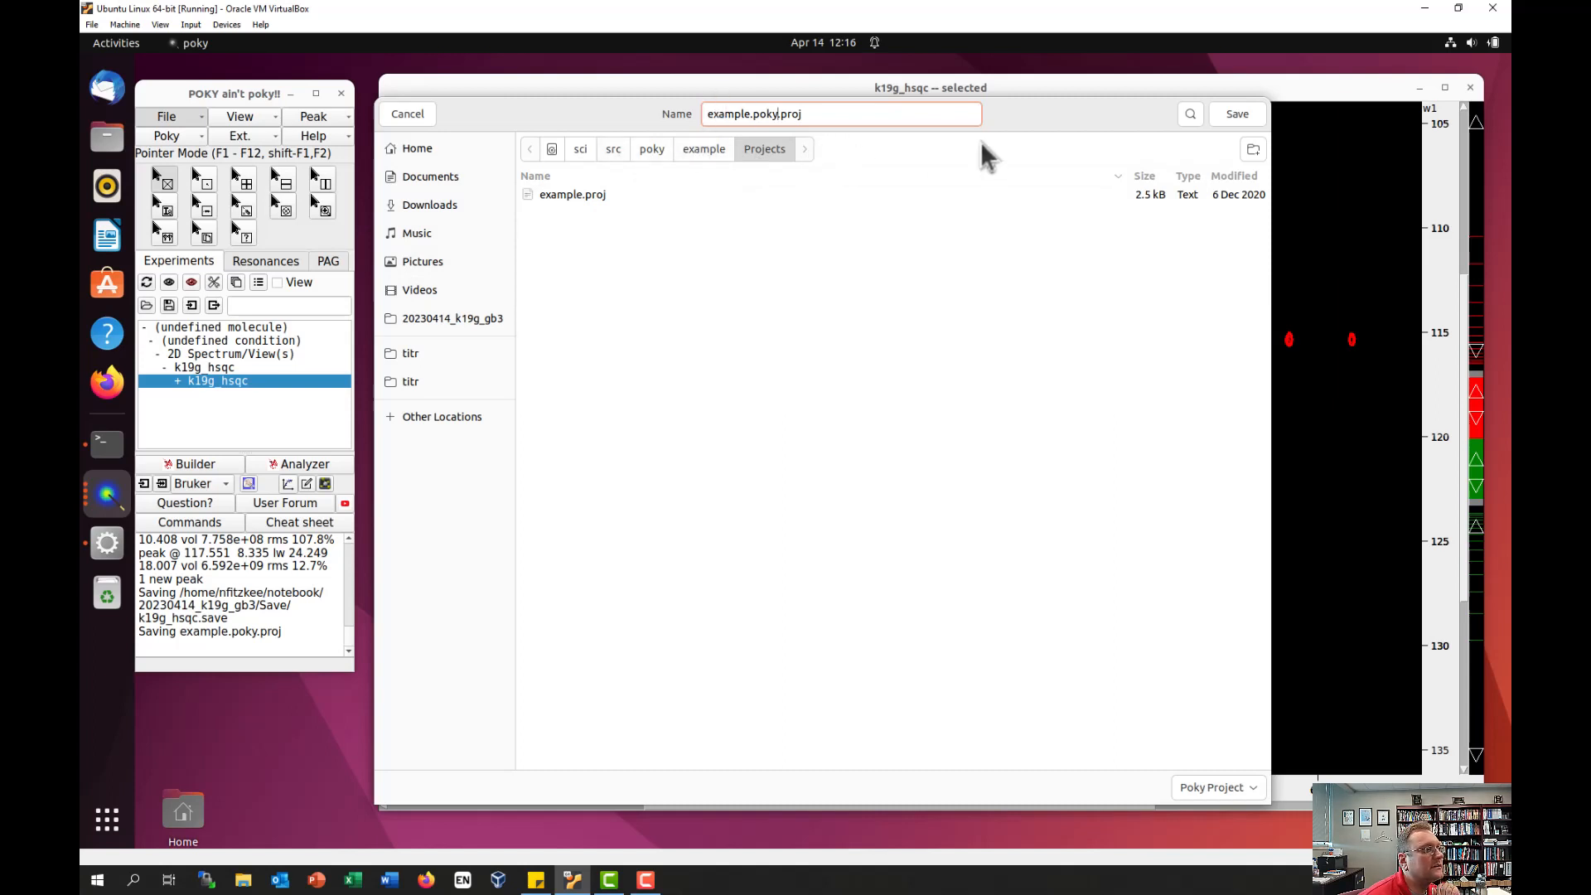
pyautogui.click(420, 146)
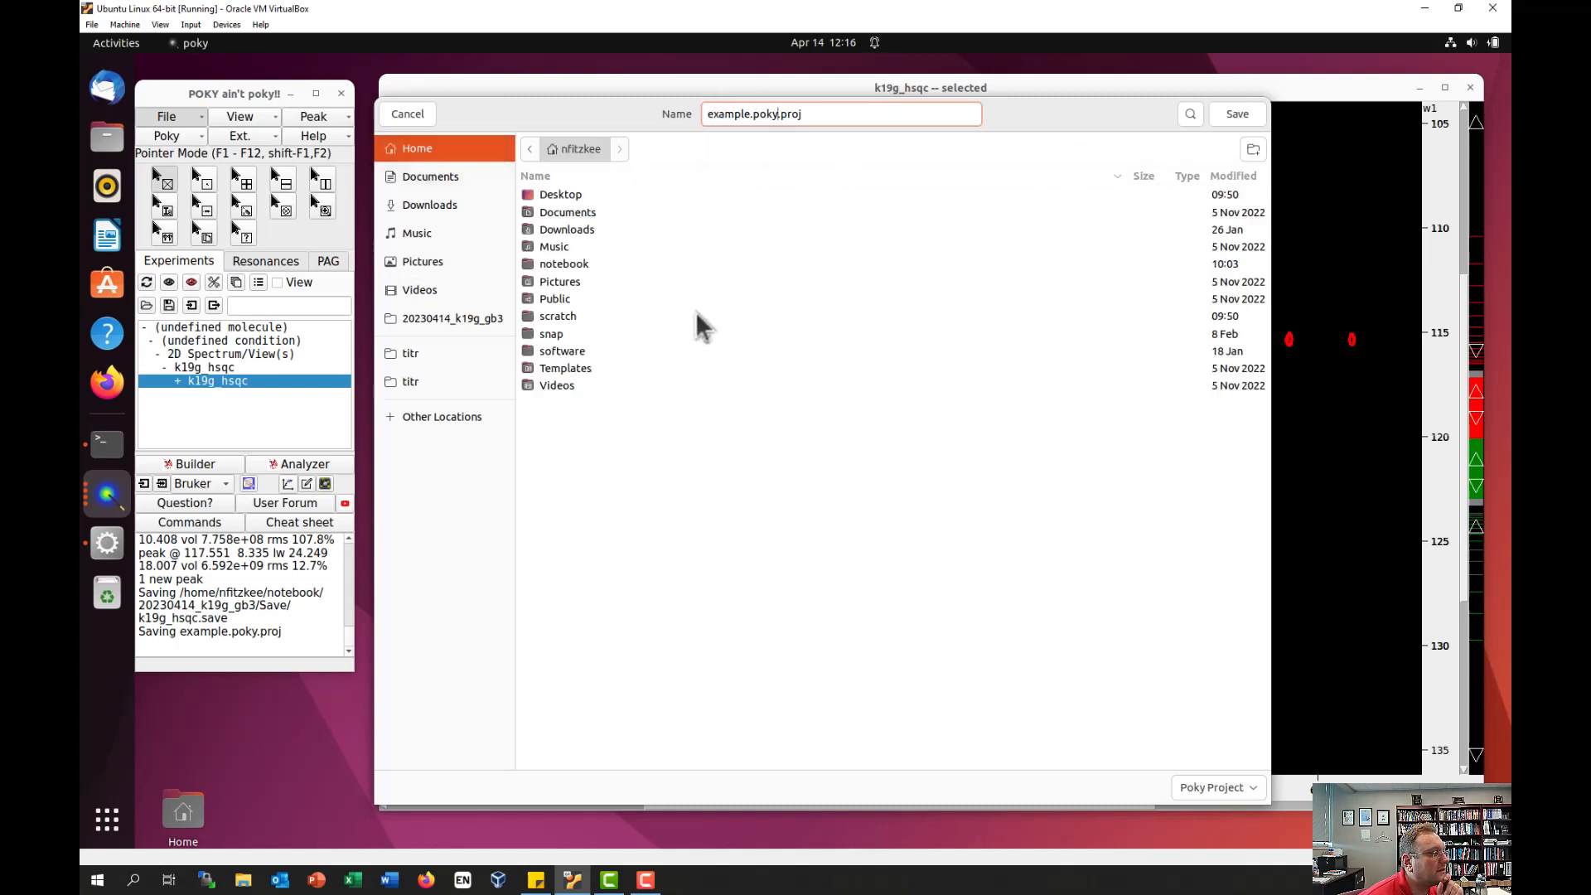
pyautogui.doubleClick(575, 265)
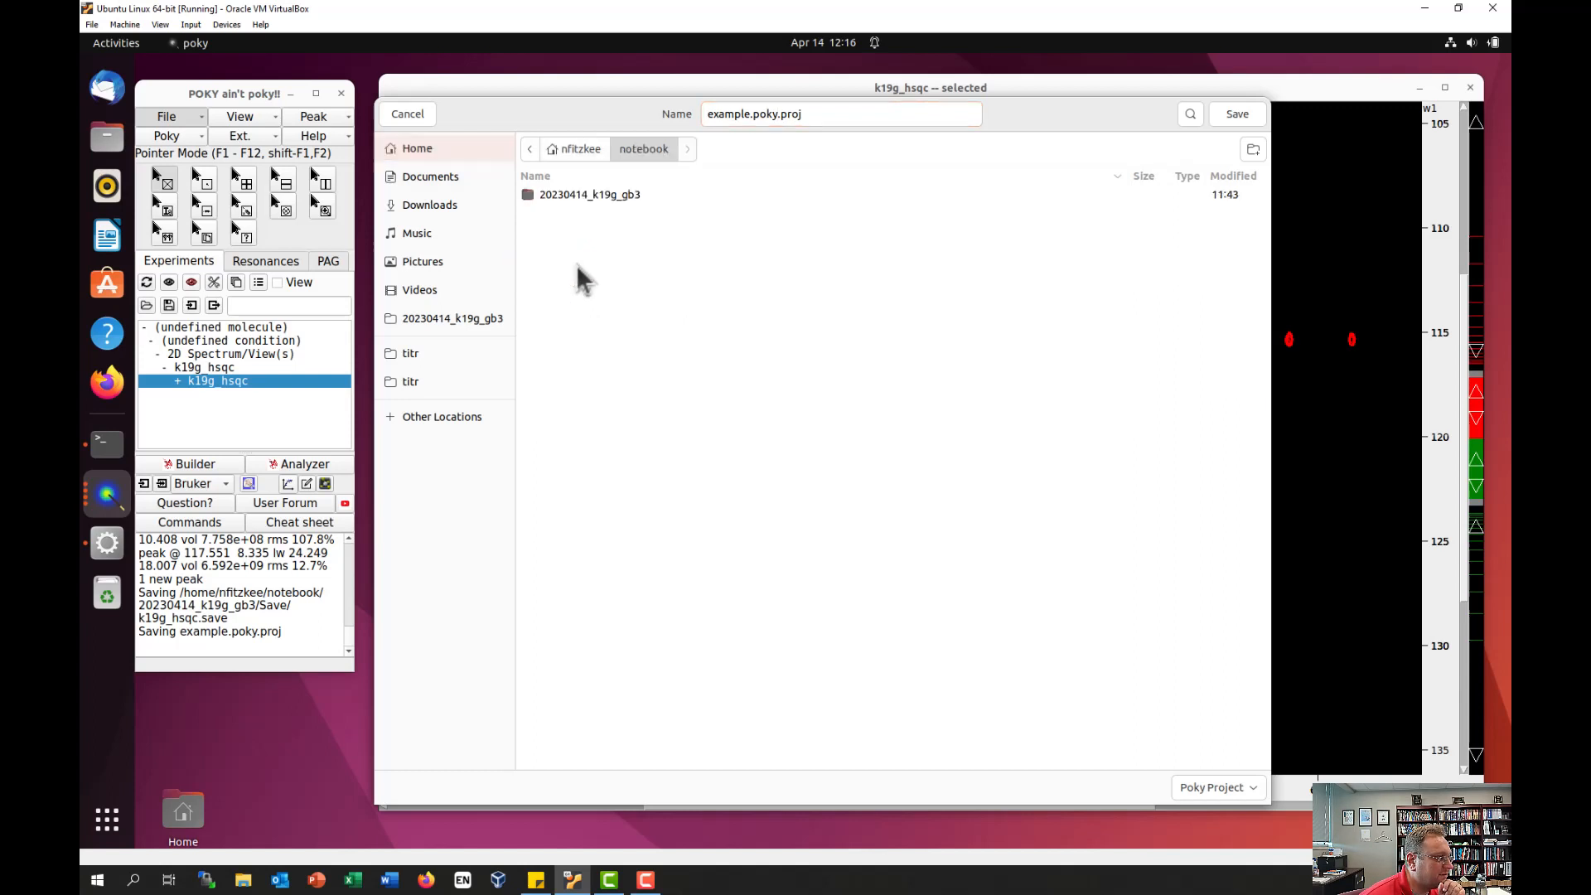
pyautogui.doubleClick(585, 196)
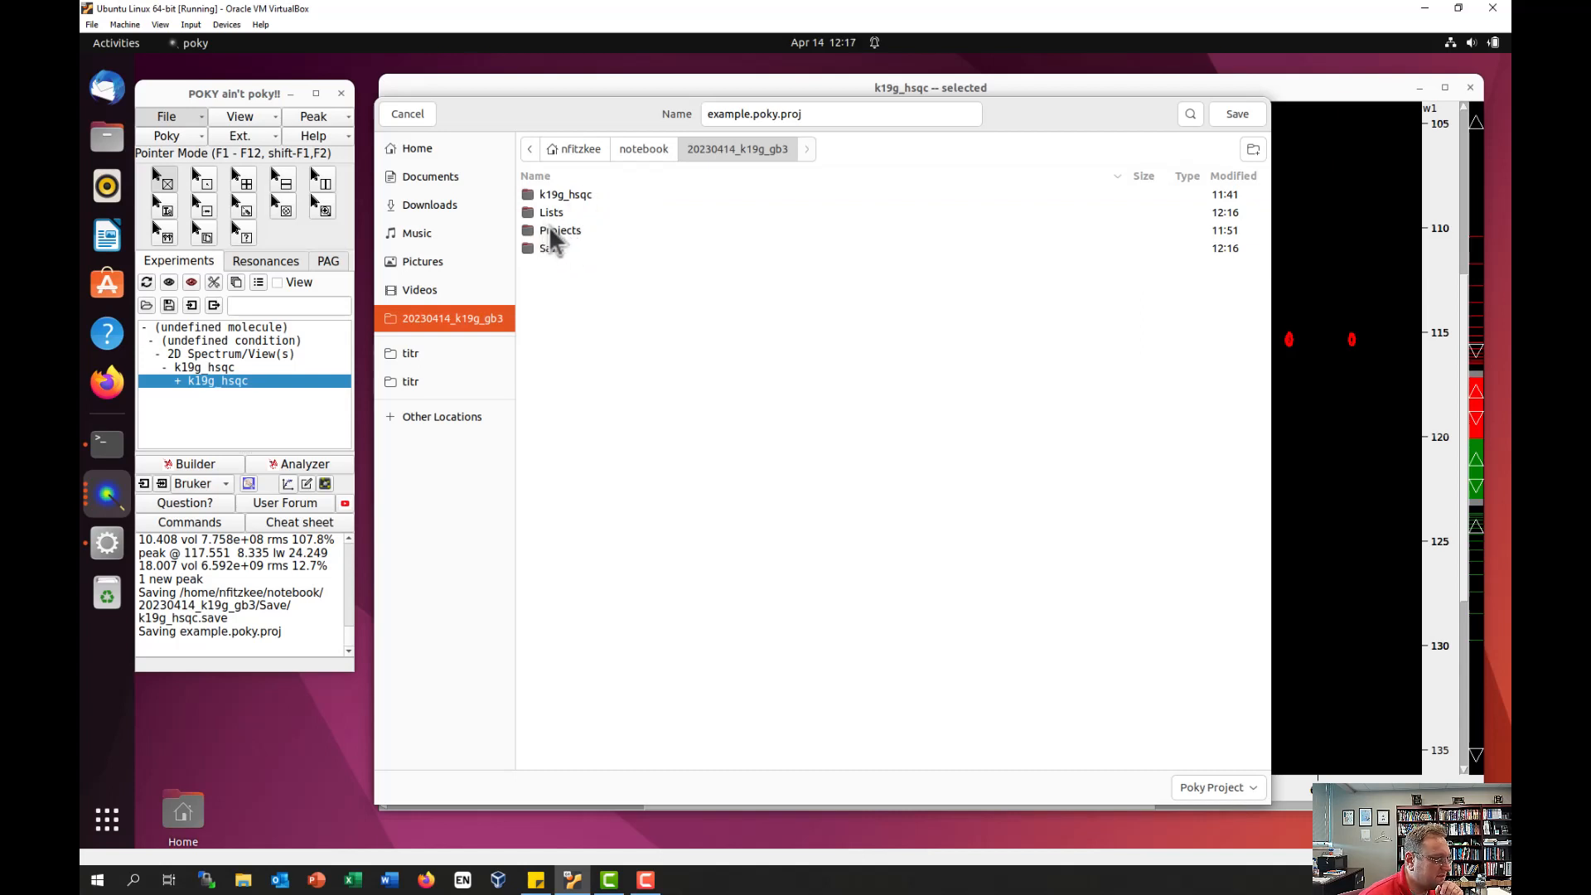
pyautogui.doubleClick(549, 235)
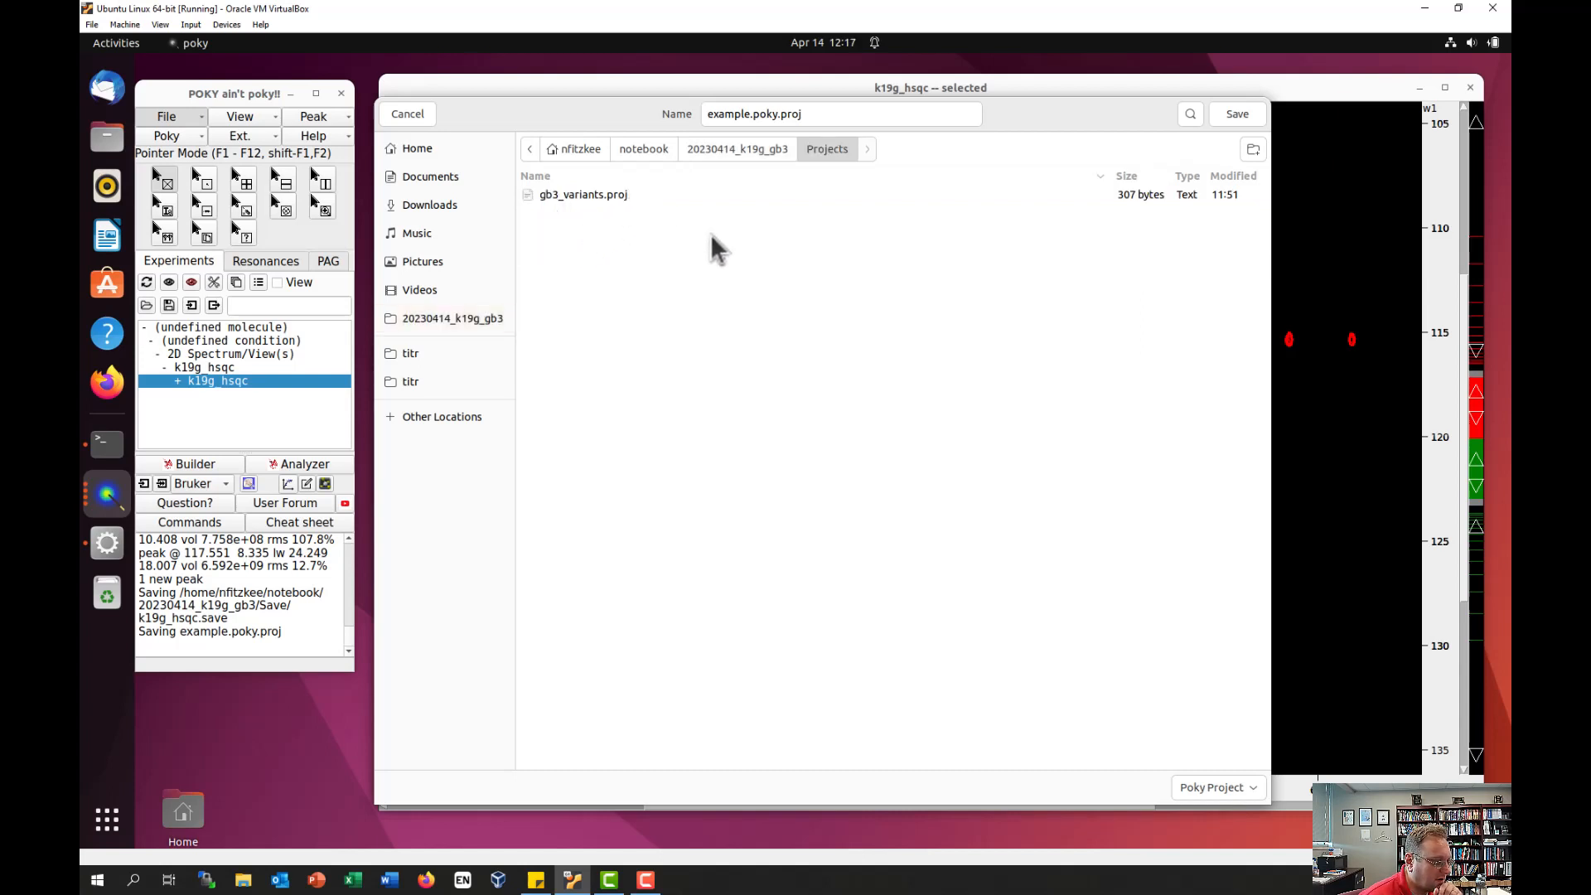
pyautogui.click(600, 197)
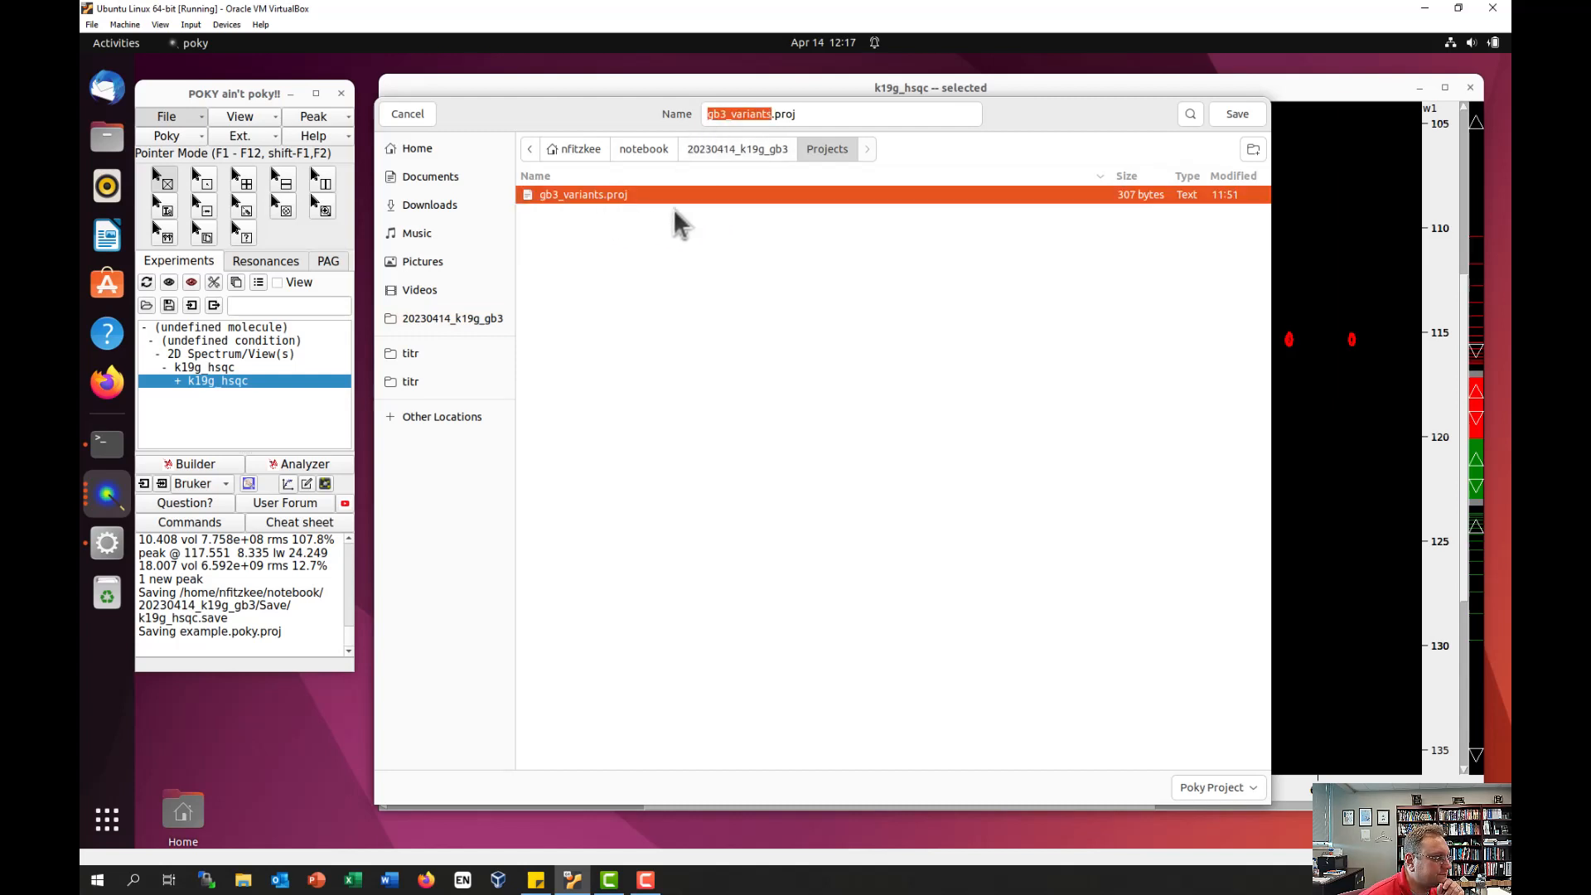
pyautogui.click(772, 116)
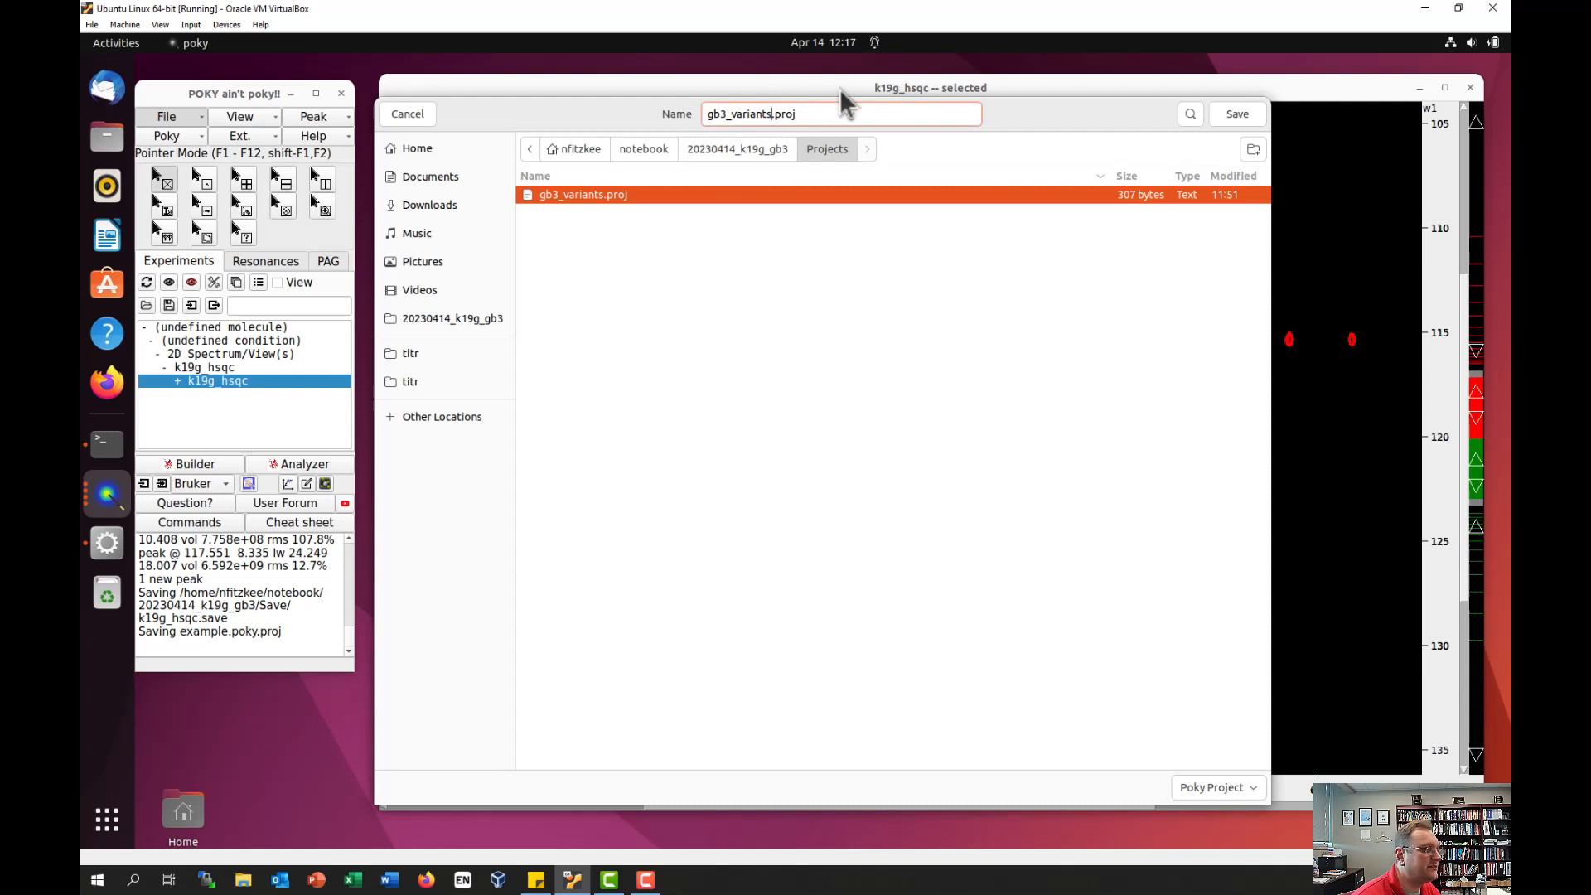
pyautogui.write('.poky')
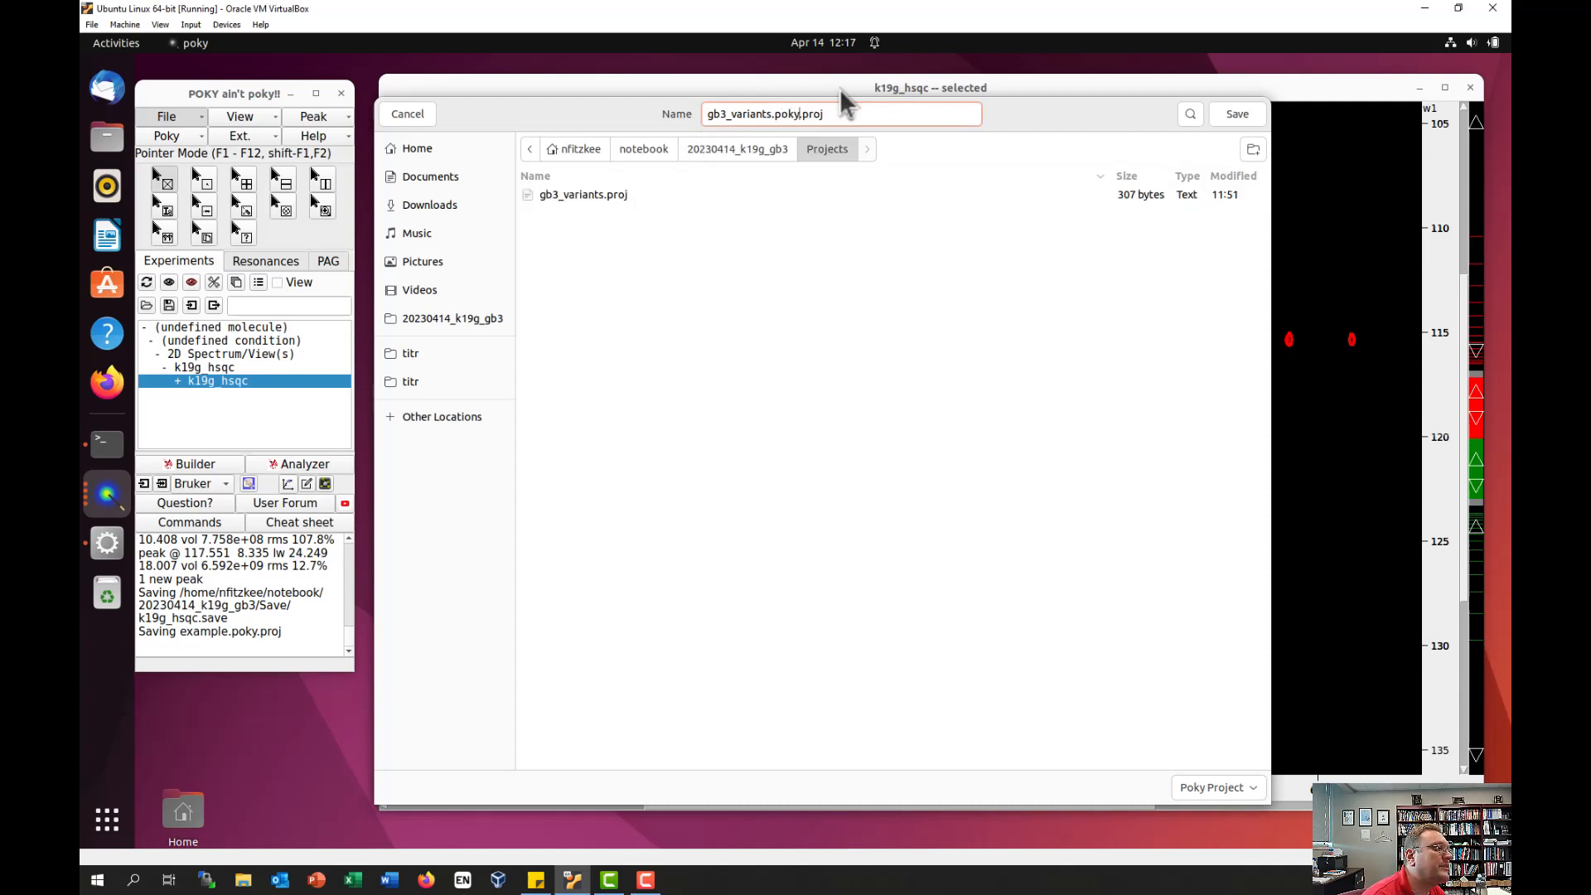
pyautogui.click(1232, 113)
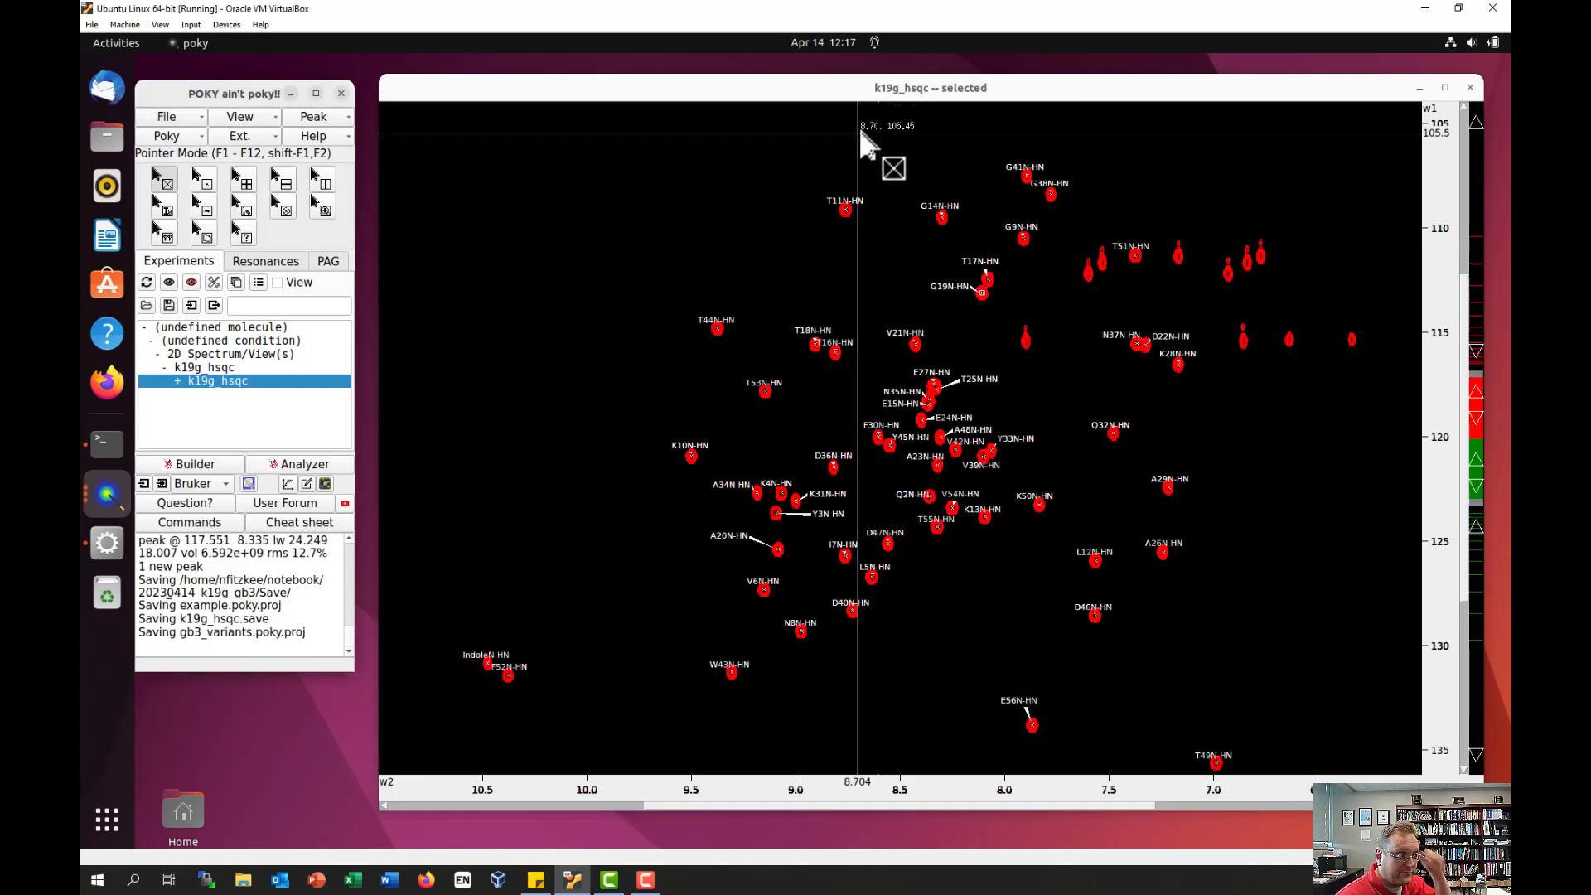
# Step: Save the gb3_variants project once more from the k19g_hsqc spectrum window
pyautogui.click(850, 86)
pyautogui.press('j')
pyautogui.press('s')
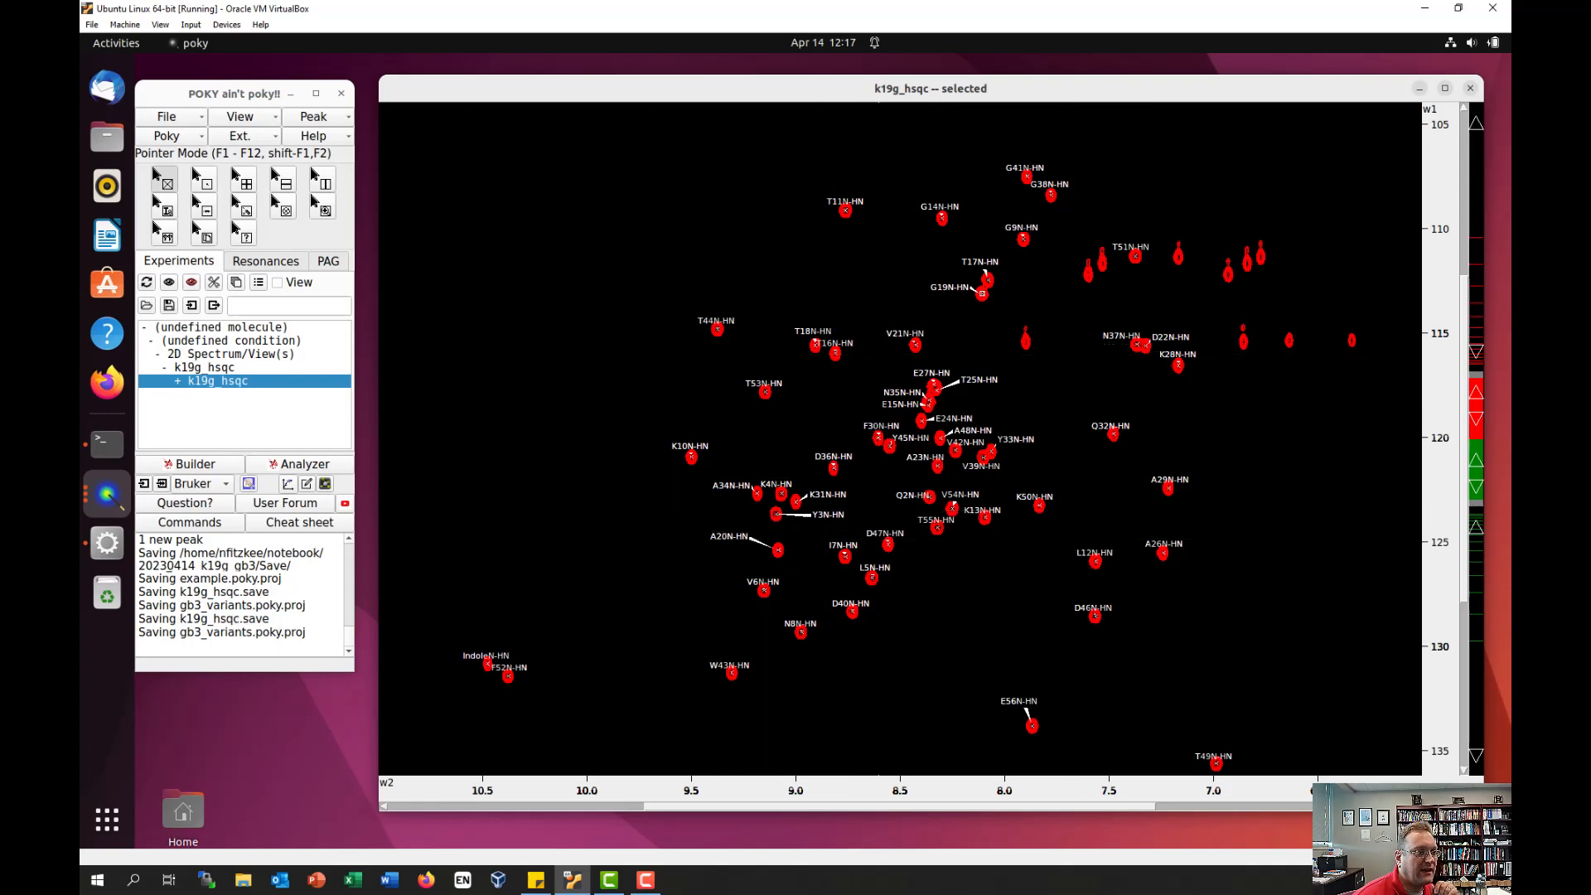
# Step: Close the k19g_hsqc spectrum window and quit Poky without saving further changes
pyautogui.click(1470, 88)
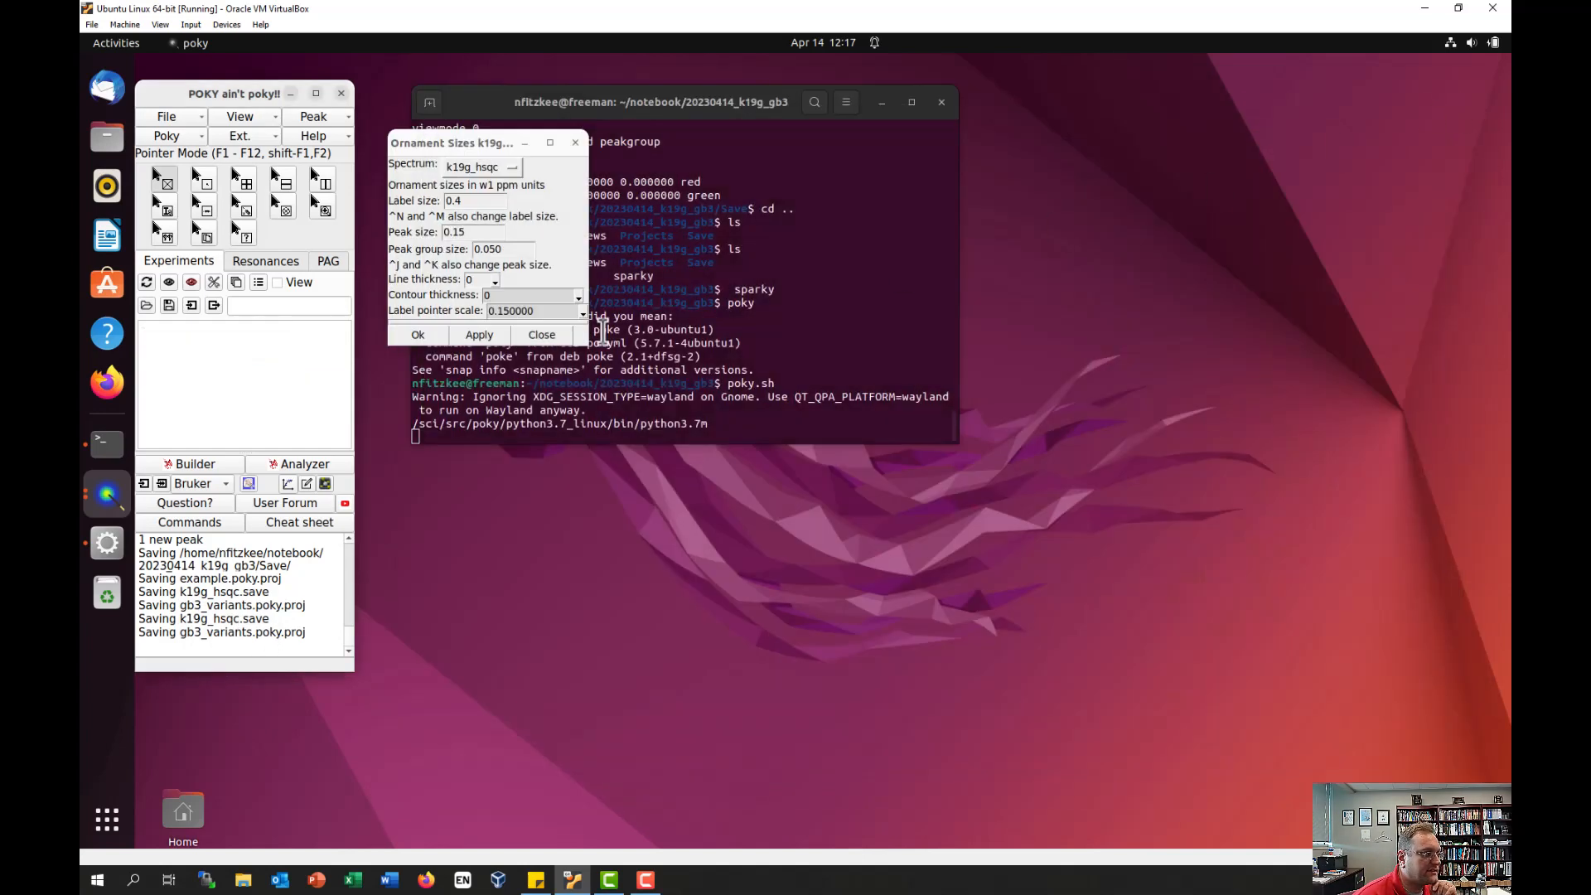
pyautogui.click(342, 93)
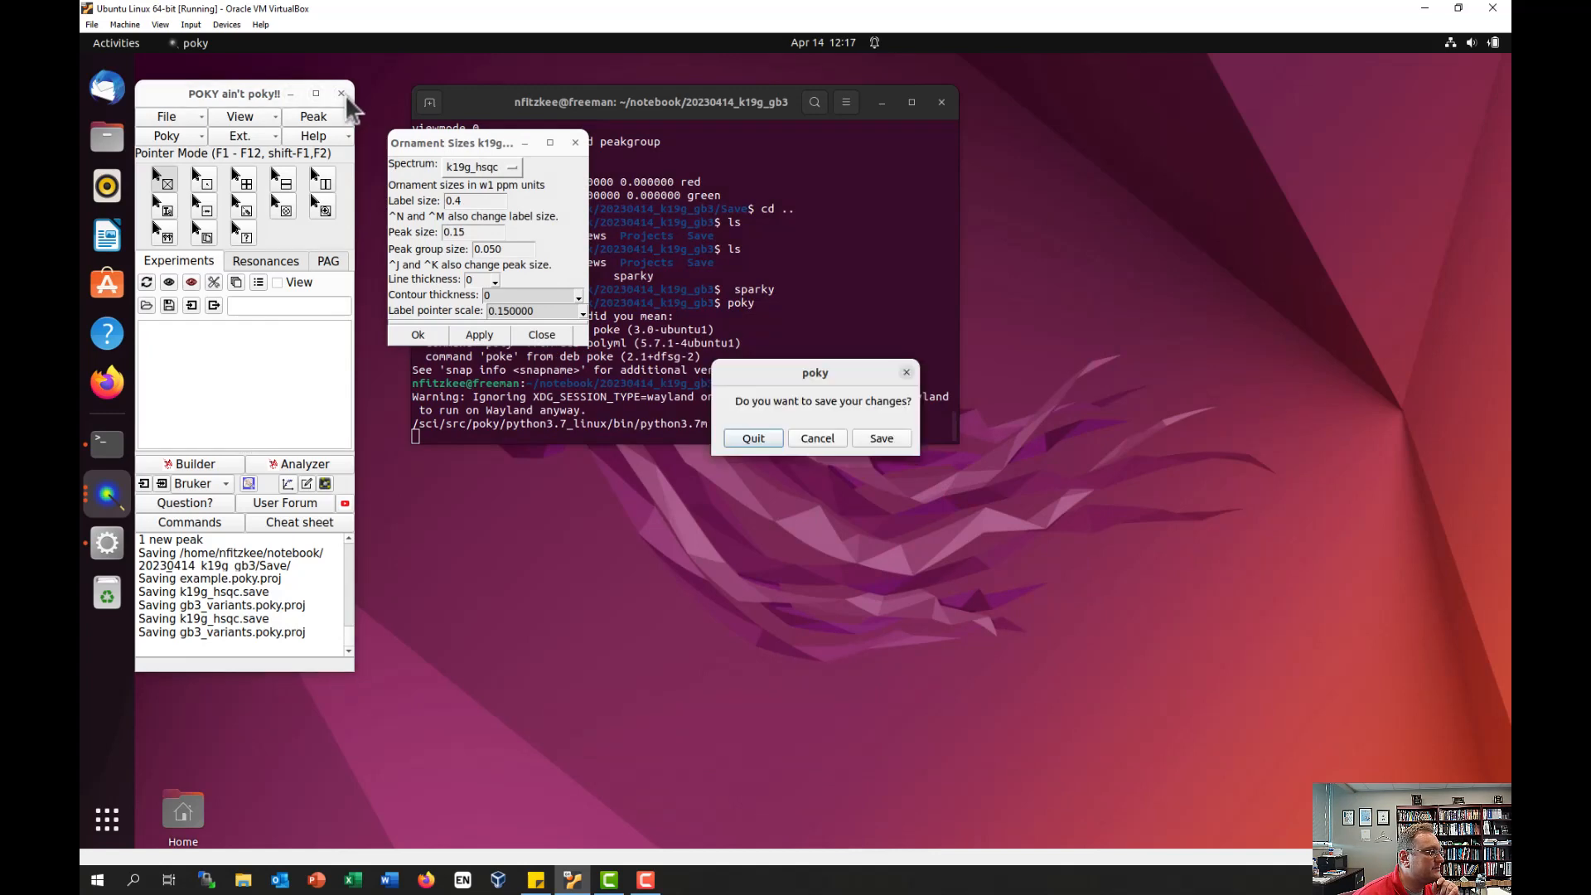
pyautogui.click(772, 440)
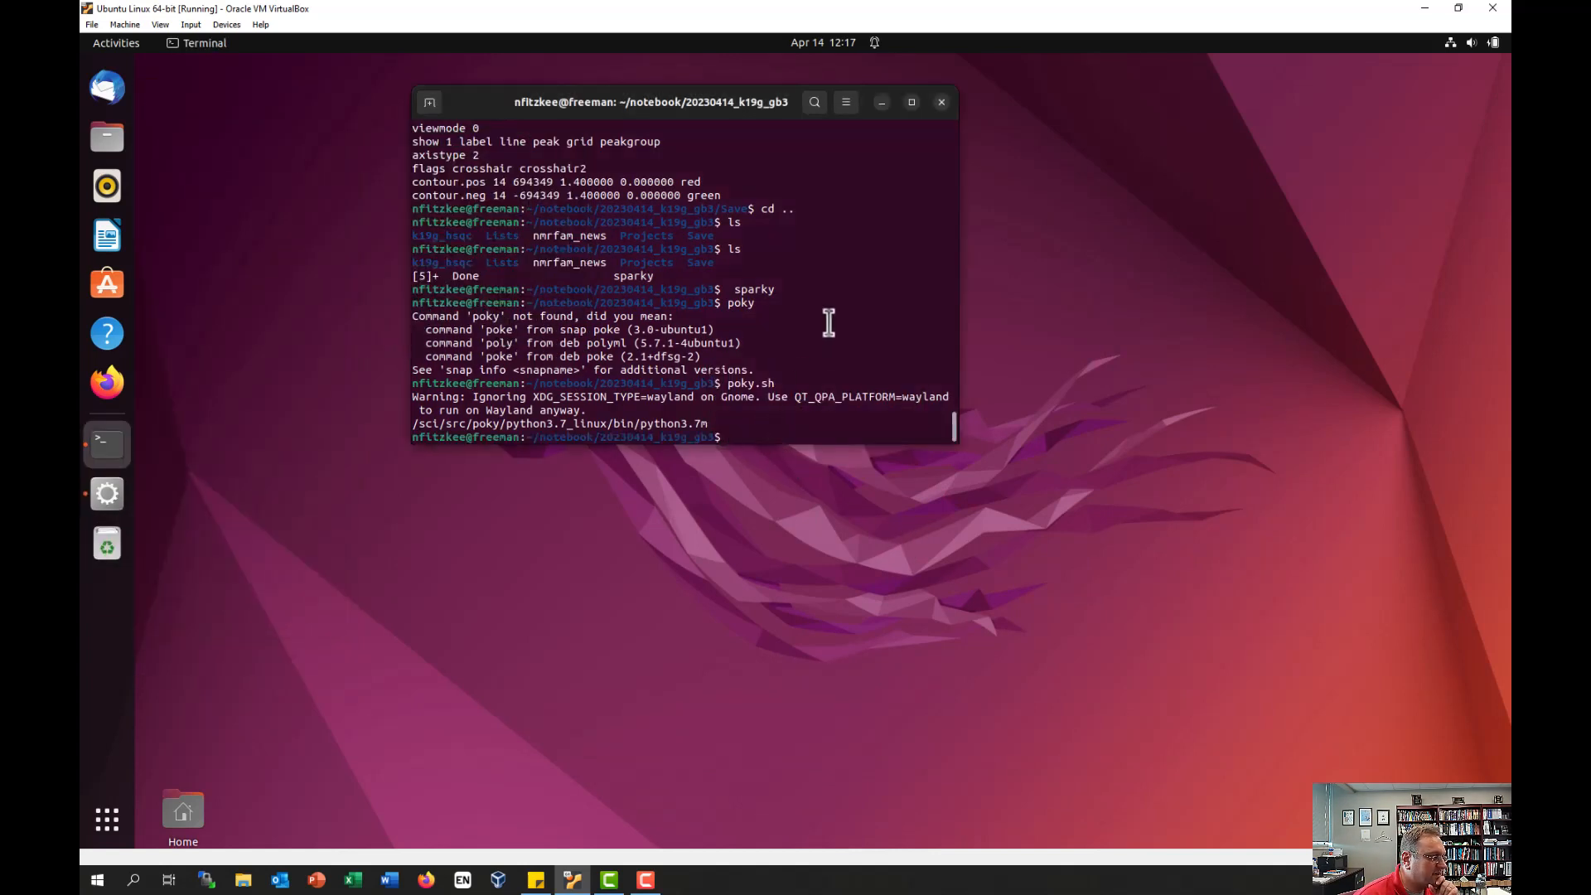
# Step: In the terminal, list the working folder and the saved project file Projects/gb3_variants.poky.proj
pyautogui.write('ls')
pyautogui.press('Return')
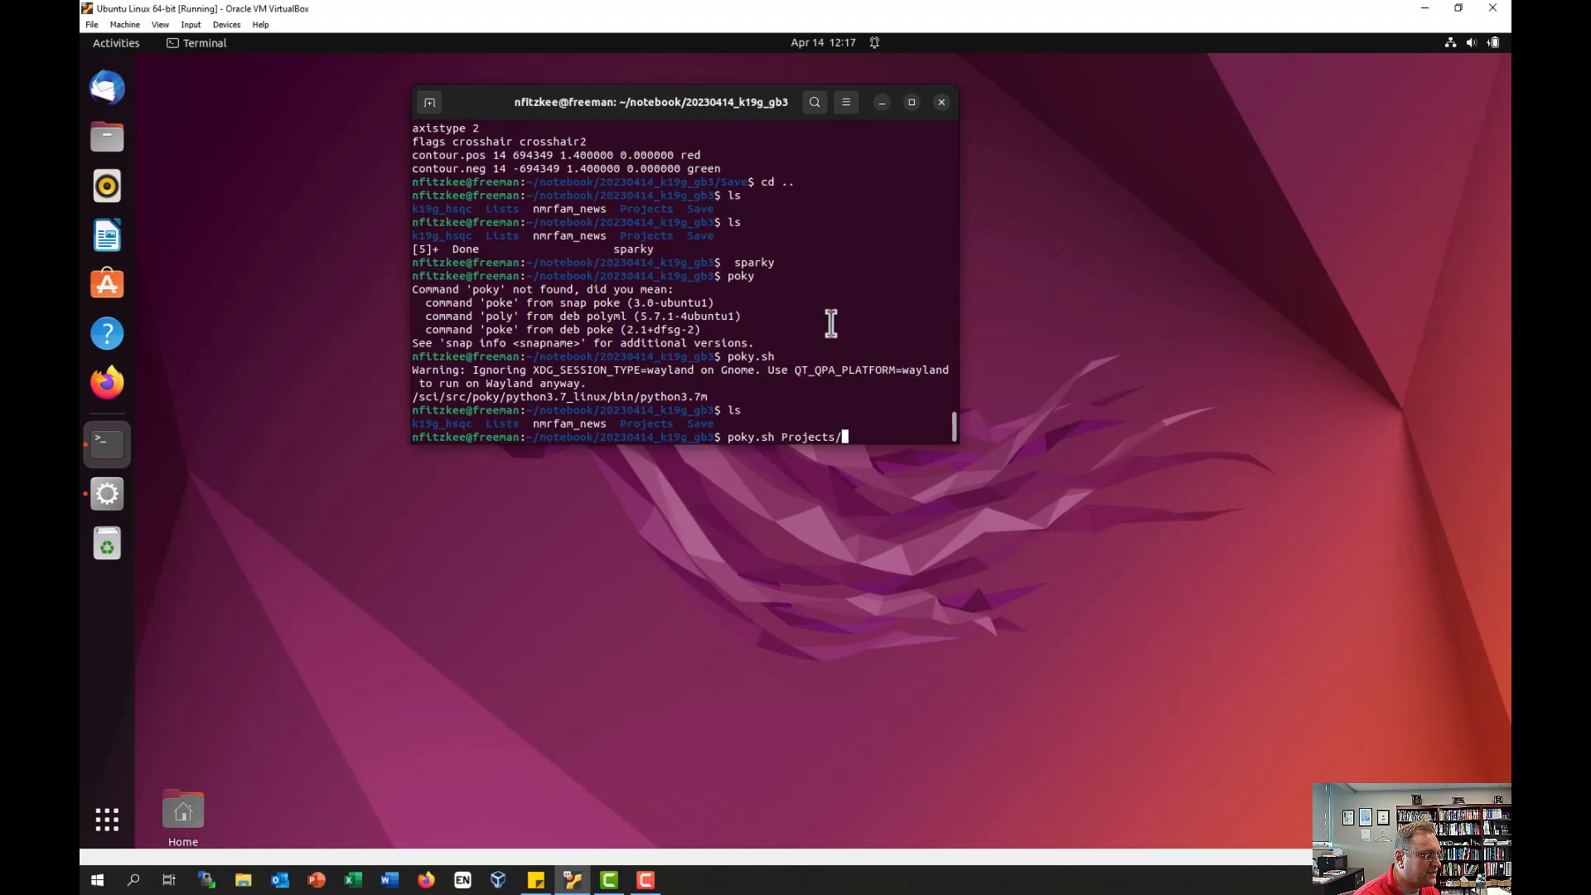
pyautogui.write('poky.sh Projects/gb3_variants.proj')
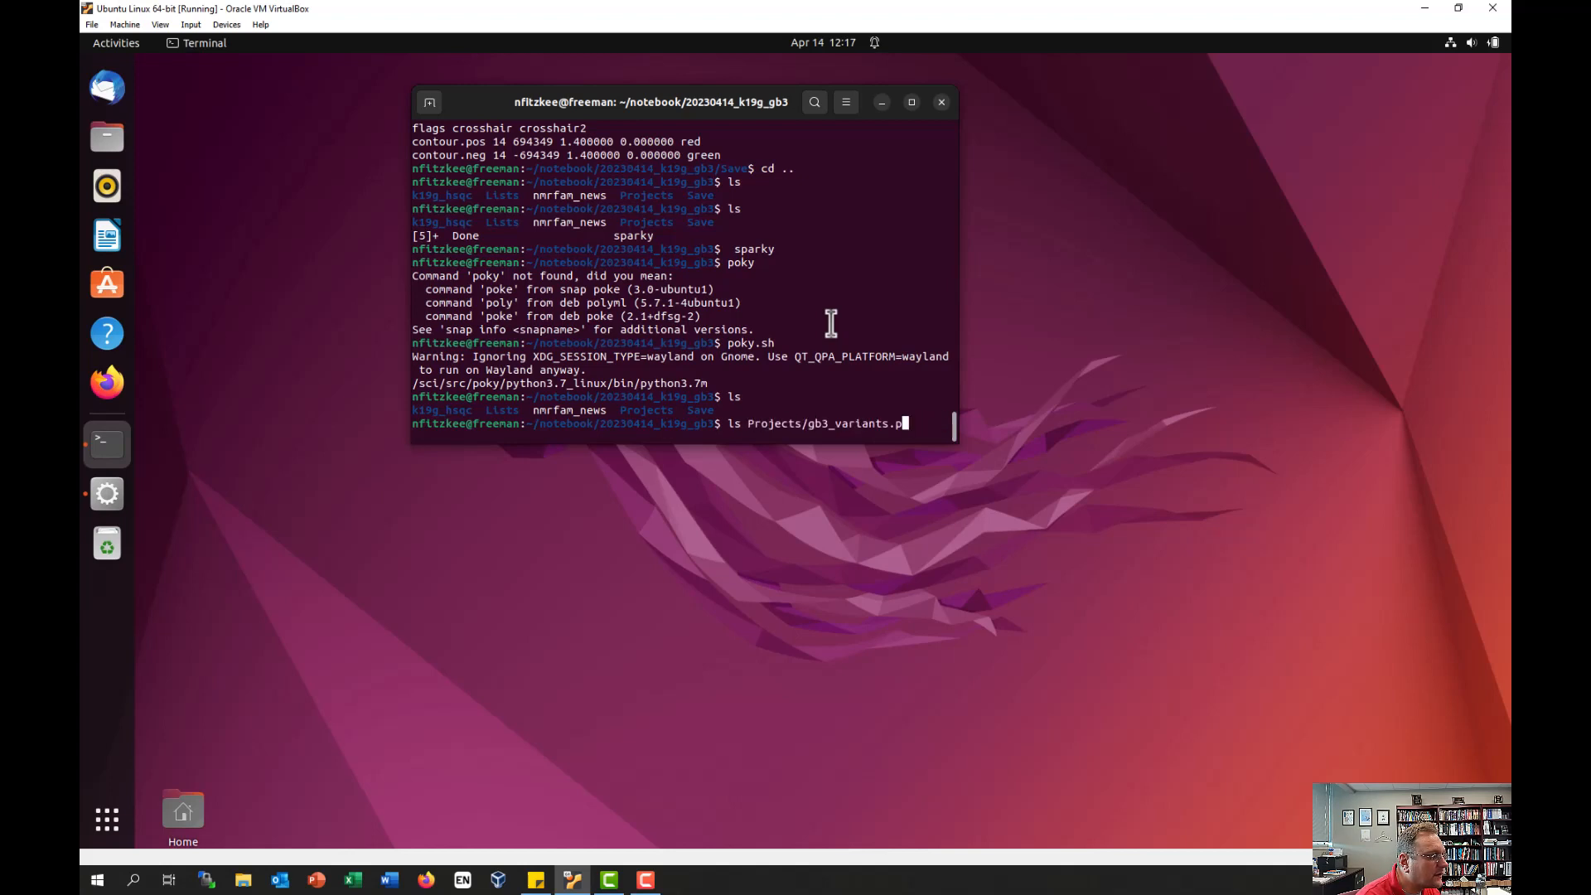
pyautogui.press('Return')
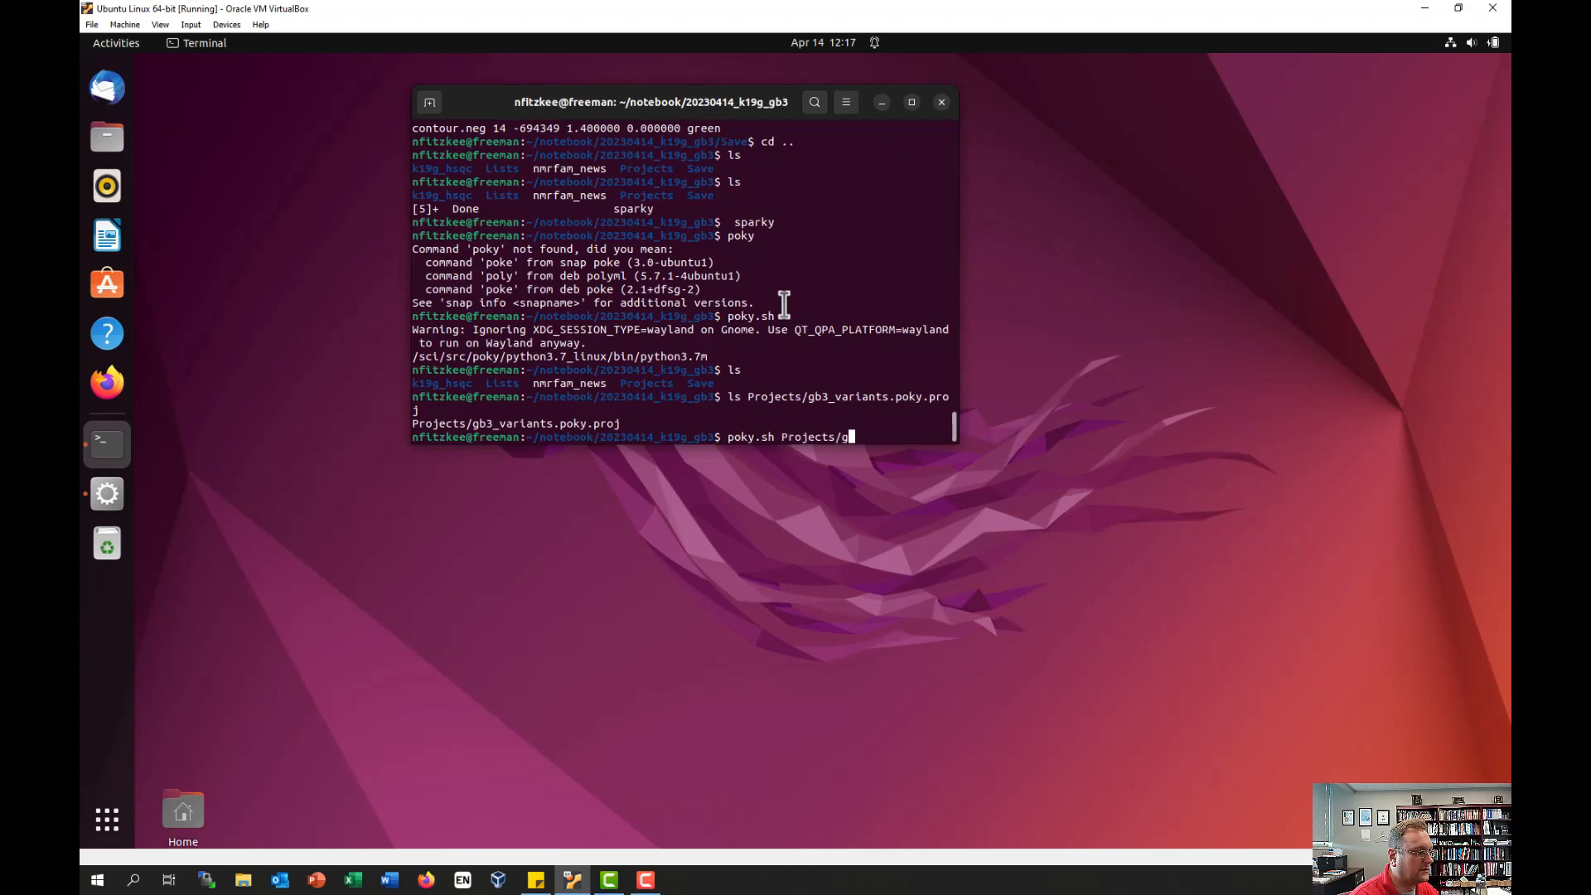
# Step: Launch poky.sh with Projects/gb3_variants.poky.proj from the terminal and agree to create the missing default directories
pyautogui.write('ky.proj')
pyautogui.press('Return')
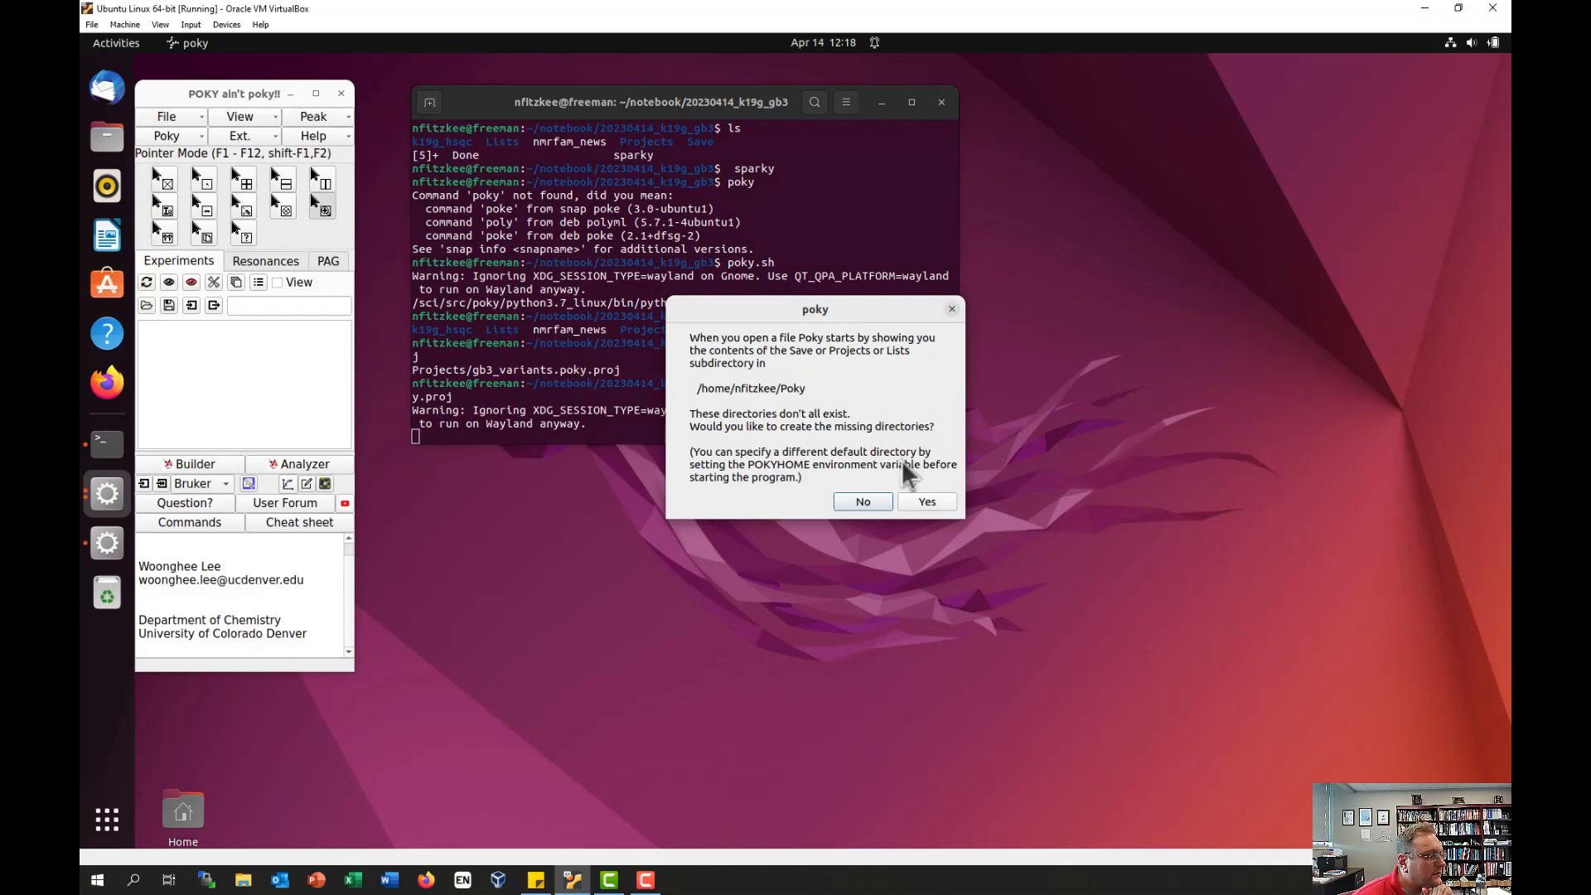
pyautogui.click(912, 502)
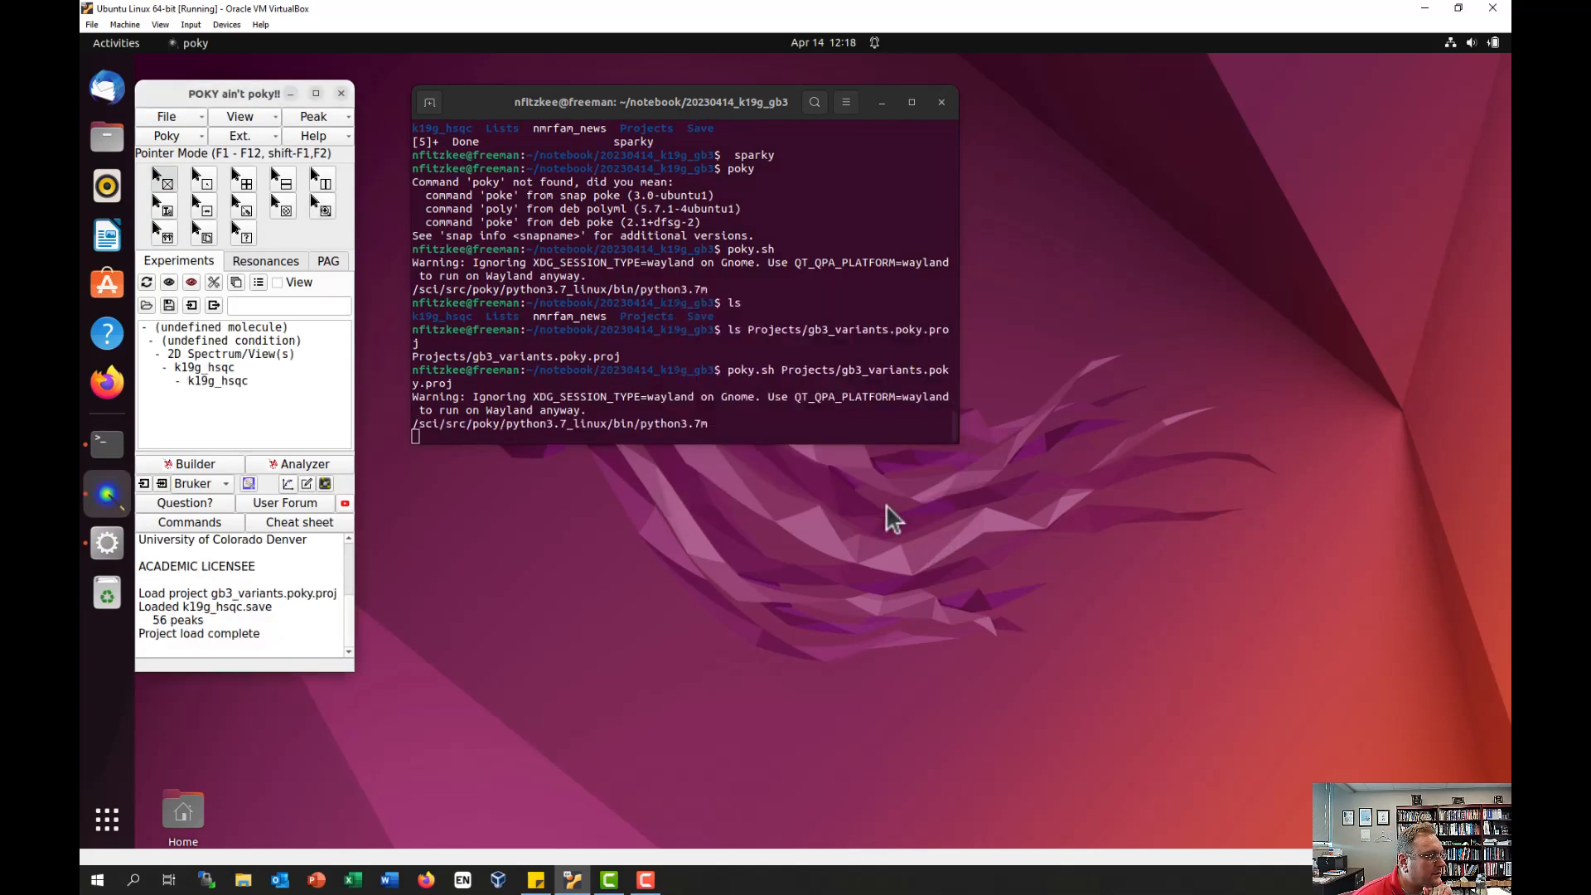